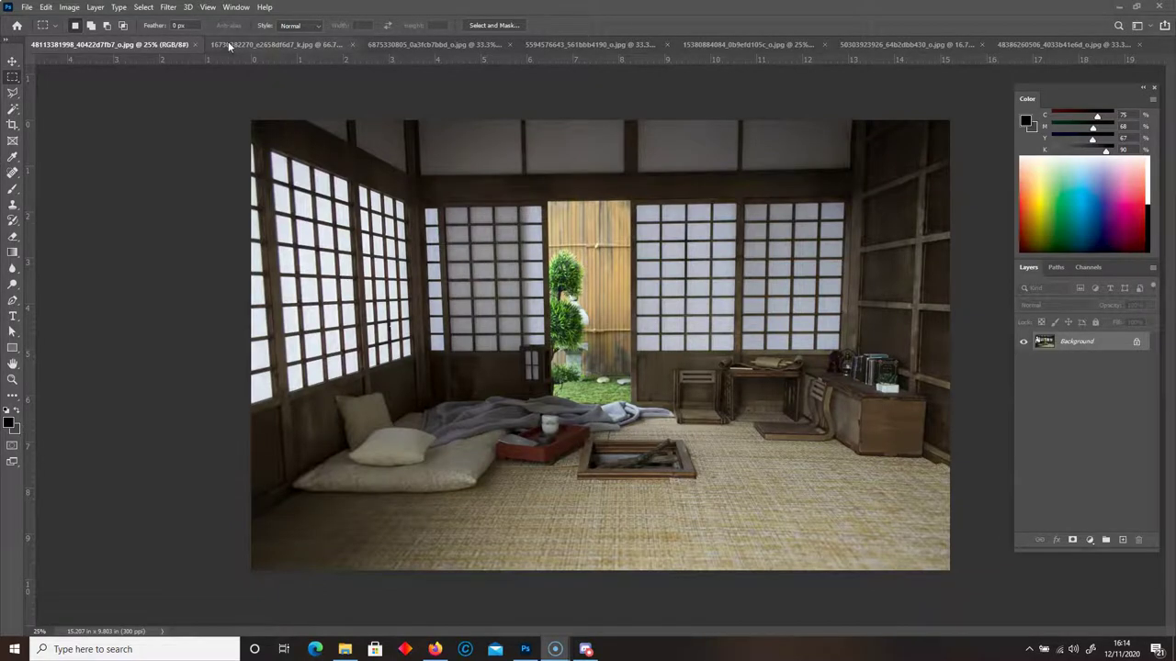
Look through the open source photos of the Japanese rooms, snowy landscapes, ice and gardens, comparing them with the shoji bedroom
{"action": "left_click", "coordinate": [263, 43]}
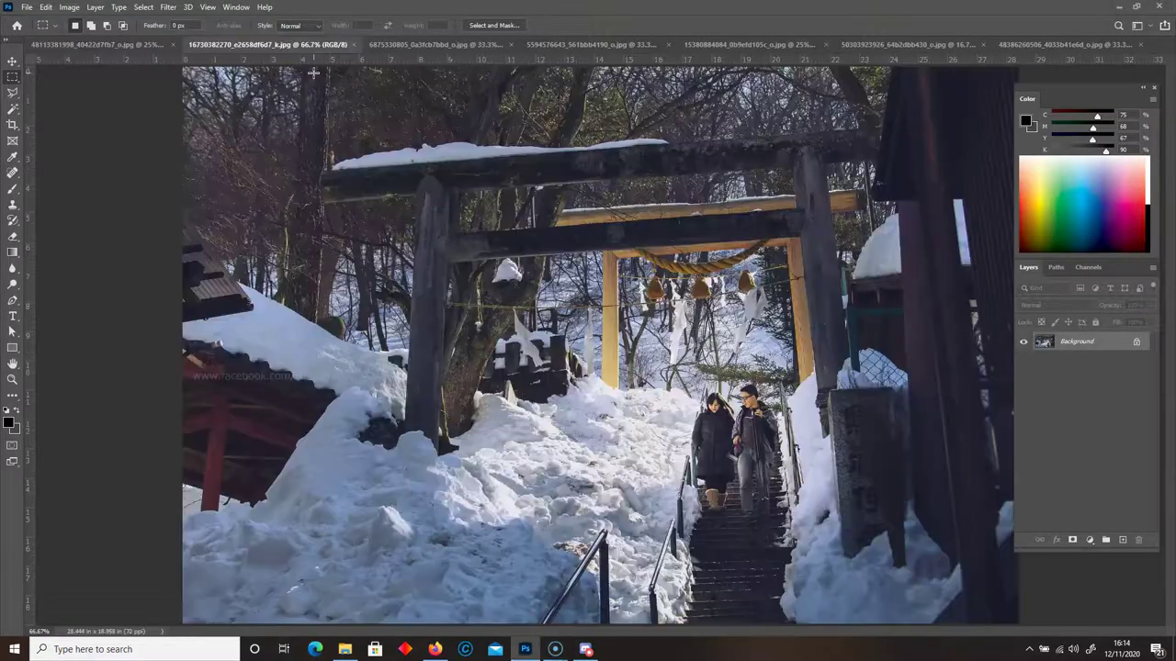
{"action": "left_click", "coordinate": [425, 44]}
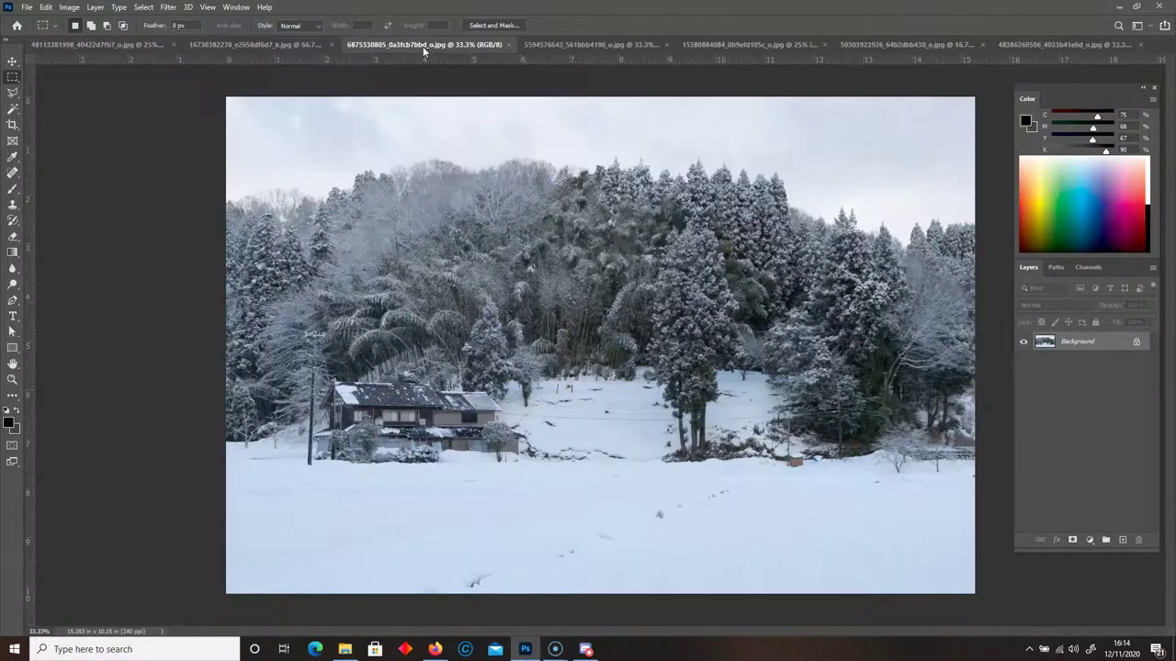
{"action": "left_click", "coordinate": [590, 44]}
{"action": "left_click", "coordinate": [763, 46]}
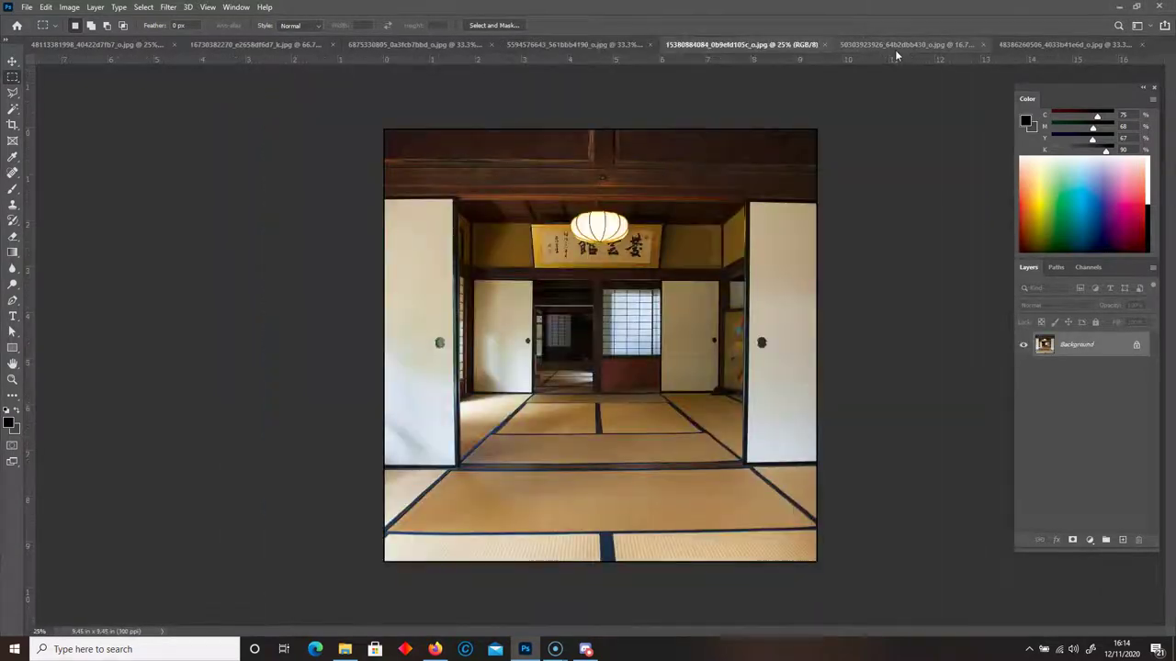
{"action": "left_click", "coordinate": [122, 48]}
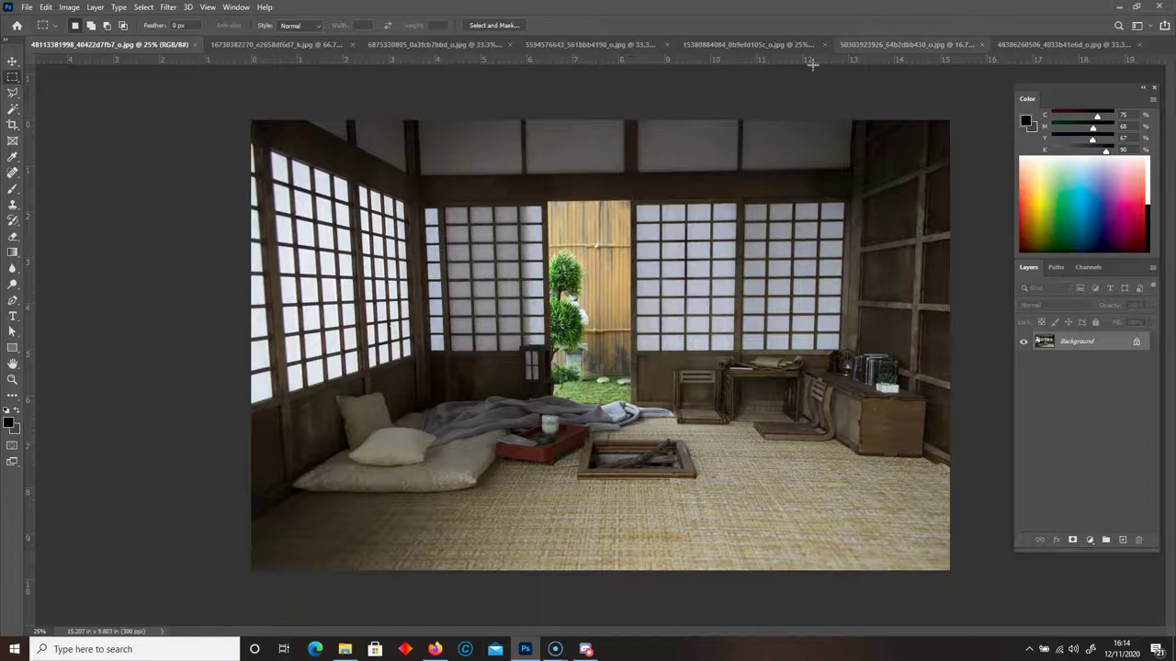
{"action": "left_click", "coordinate": [941, 44]}
{"action": "left_click", "coordinate": [1034, 44]}
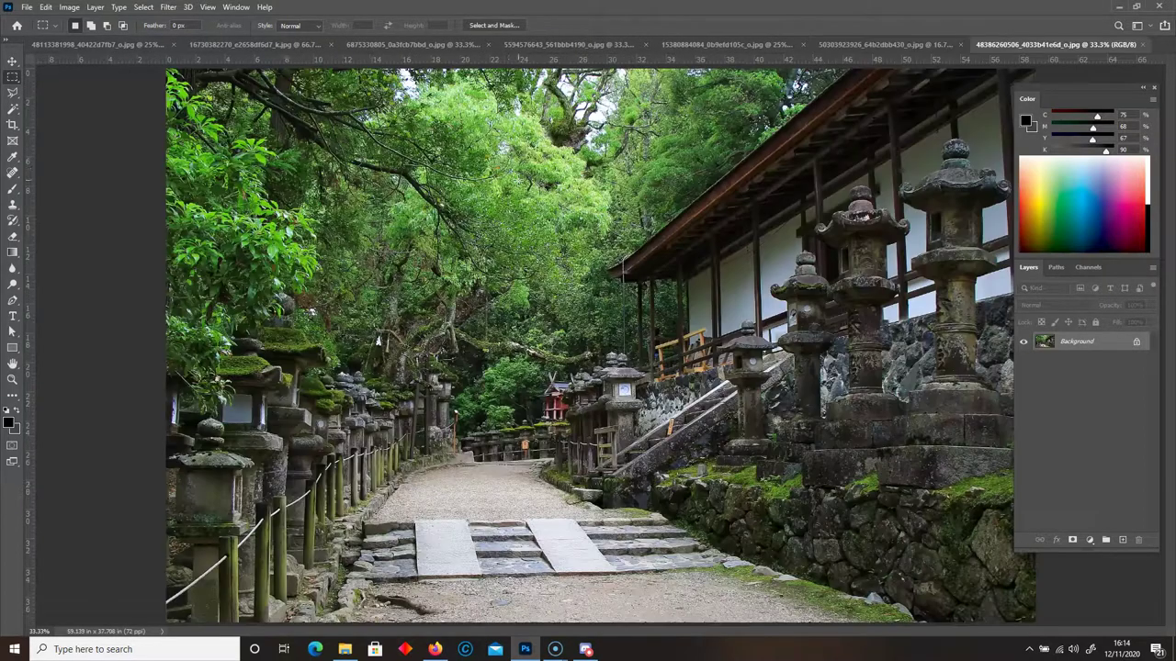
{"action": "left_click", "coordinate": [449, 44]}
{"action": "left_click", "coordinate": [101, 44]}
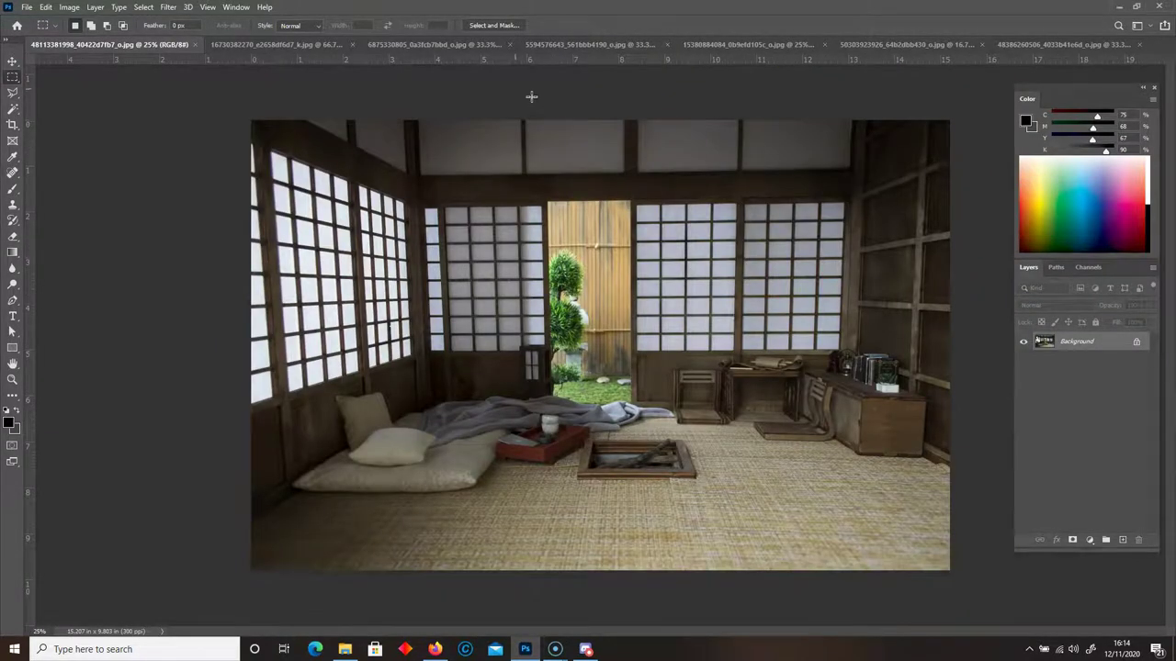
{"action": "left_click", "coordinate": [459, 44]}
{"action": "left_click", "coordinate": [566, 44]}
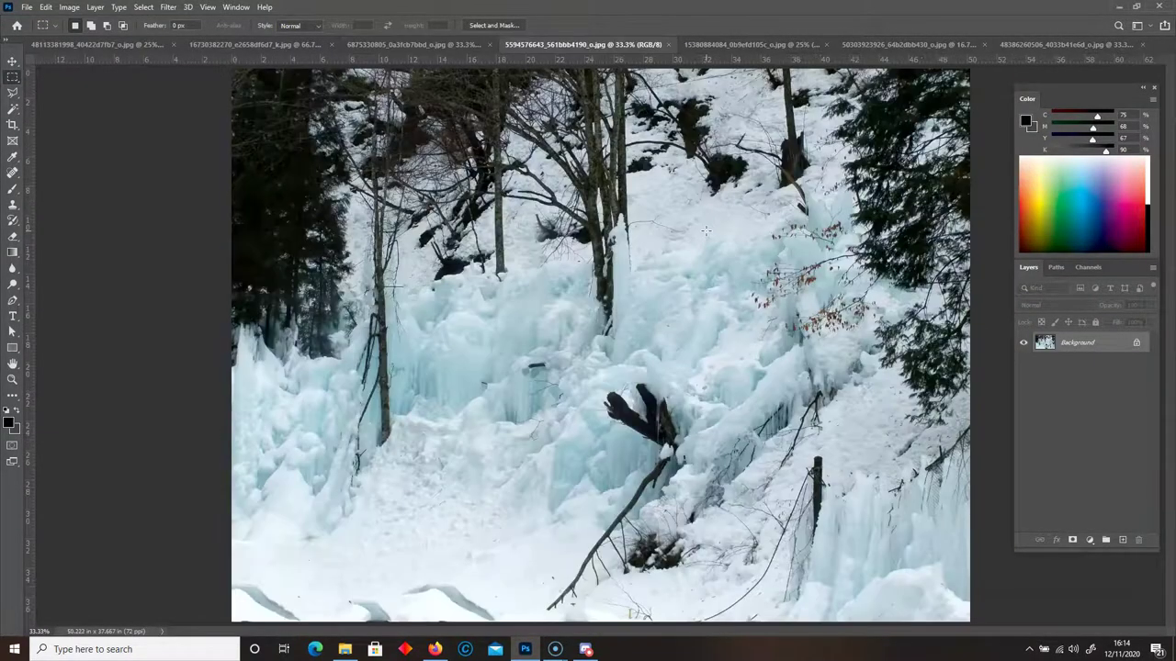
{"action": "left_click", "coordinate": [737, 44]}
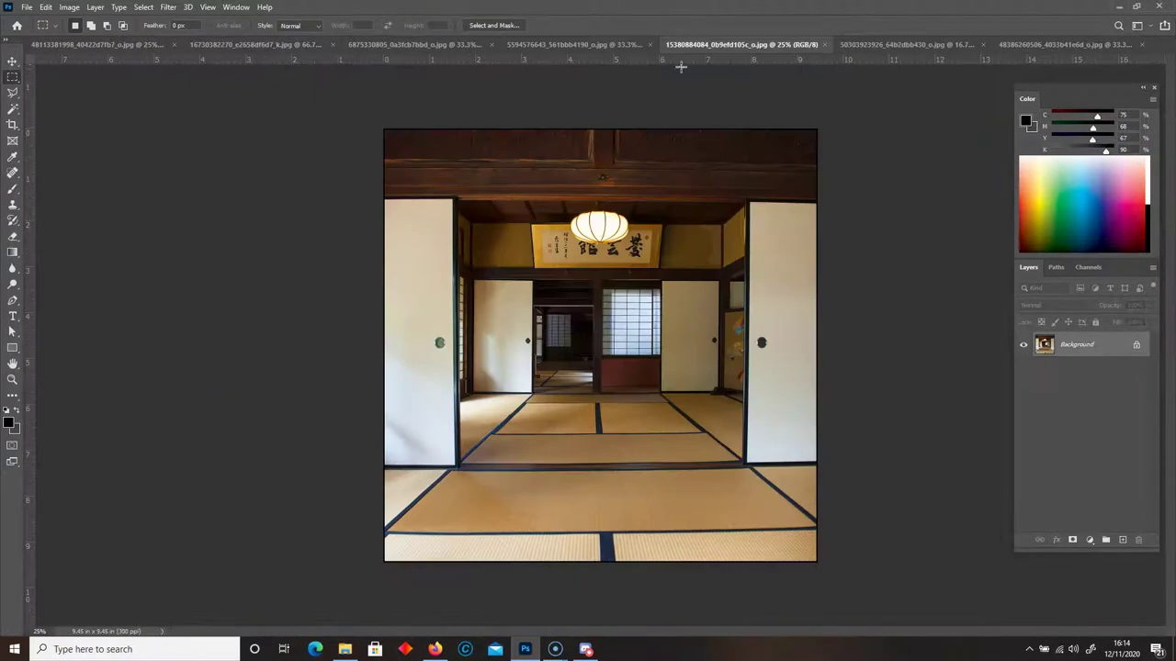
{"action": "left_click", "coordinate": [101, 44]}
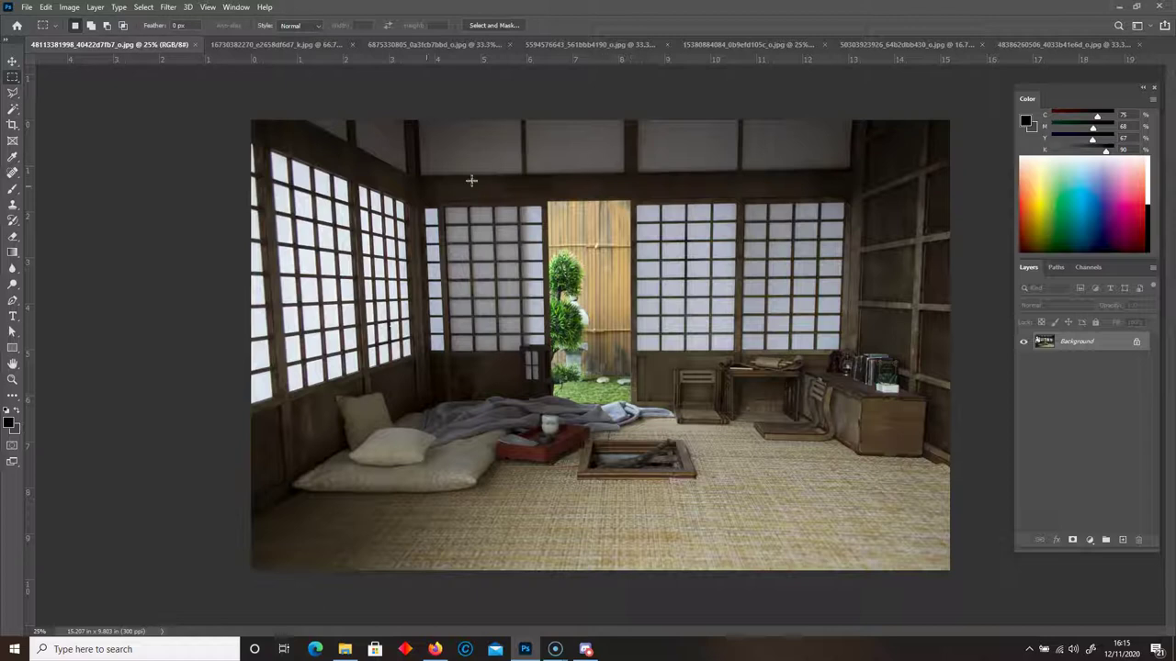
{"action": "left_click", "coordinate": [1009, 43]}
{"action": "left_click", "coordinate": [918, 46]}
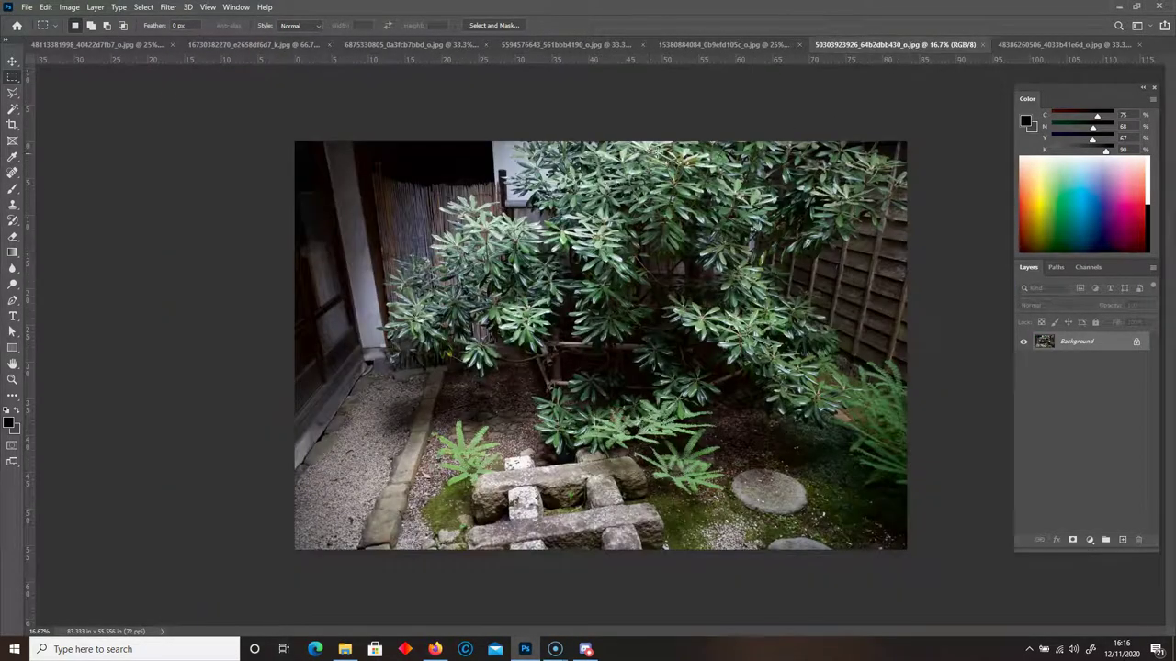
Outline the ceiling band across the full width of the tatami room photo with a rectangular selection, and release it
{"action": "left_click", "coordinate": [726, 45]}
{"action": "left_click_drag", "start_coordinate": [370, 114], "coordinate": [819, 241]}
{"action": "left_click", "coordinate": [840, 284]}
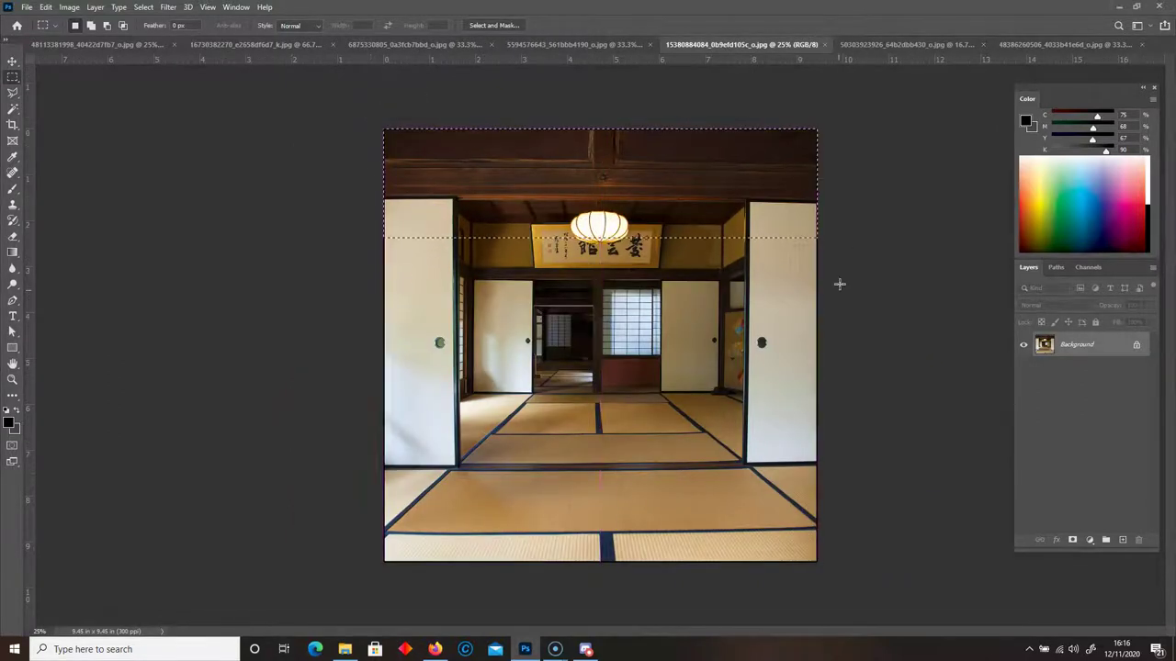
Crop the shoji bedroom photo's upper and lower edges to about 8.85 in high, keeping its full width
{"action": "left_click", "coordinate": [92, 44]}
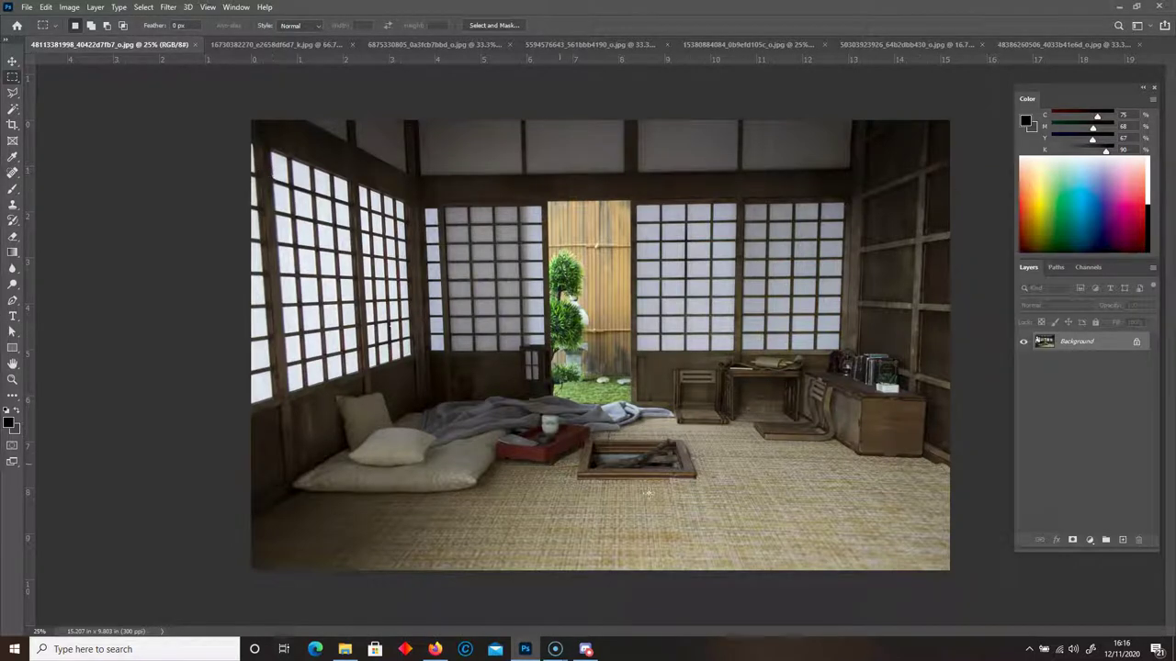
{"action": "left_click", "coordinate": [11, 126]}
{"action": "left_click_drag", "start_coordinate": [599, 120], "coordinate": [598, 110]}
{"action": "left_click_drag", "start_coordinate": [599, 562], "coordinate": [614, 546]}
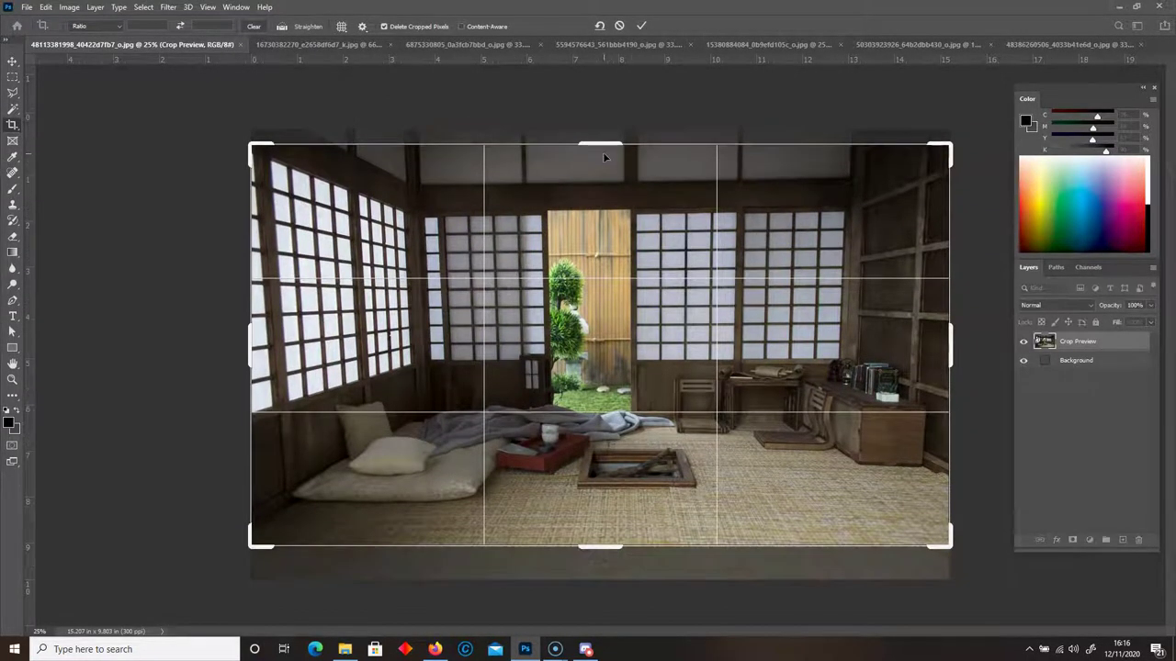
{"action": "left_click_drag", "start_coordinate": [601, 147], "coordinate": [599, 144]}
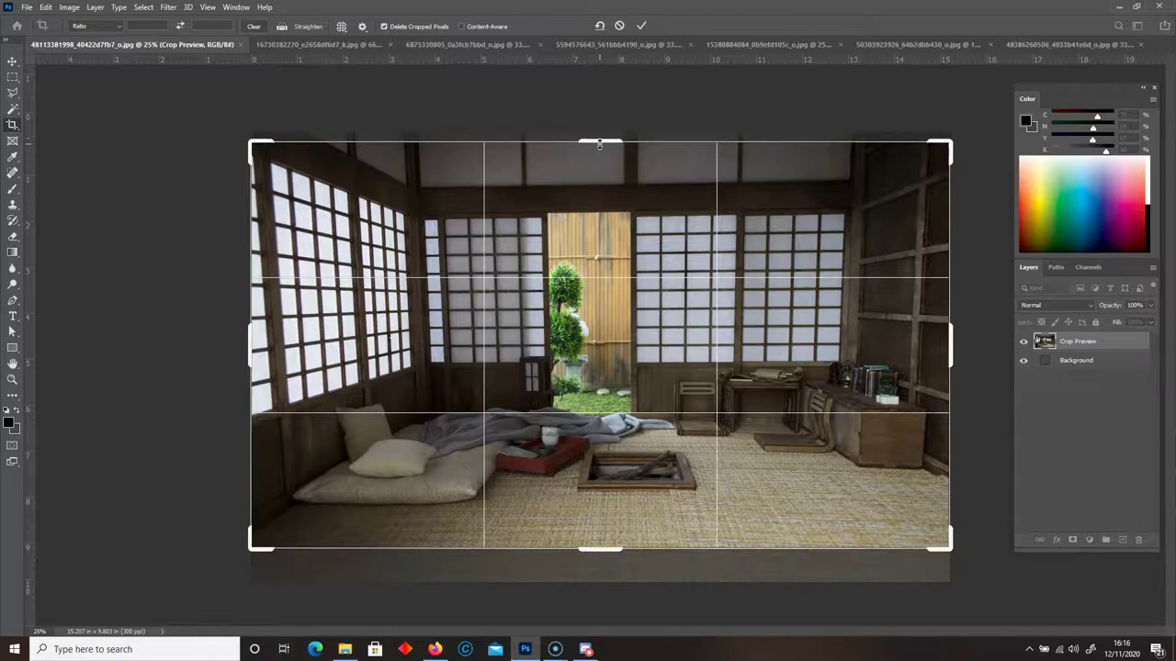
{"action": "key", "text": "Return"}
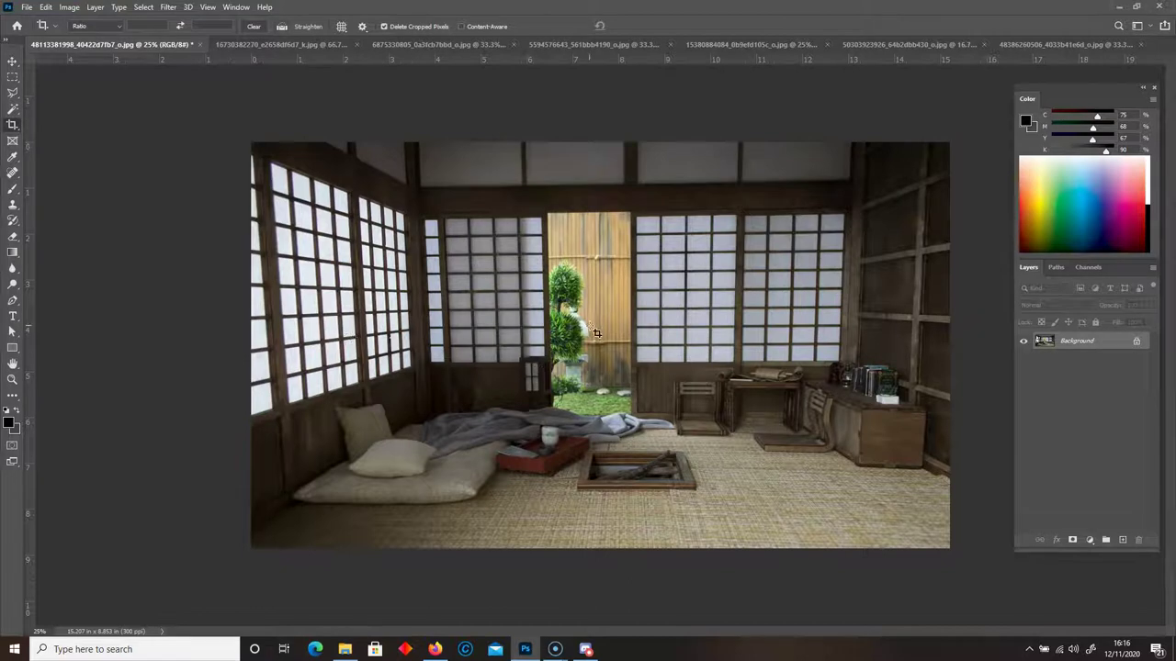
Convert the bedroom photo's locked background into a regular layer and rename it Base
{"action": "double_click", "coordinate": [1077, 341]}
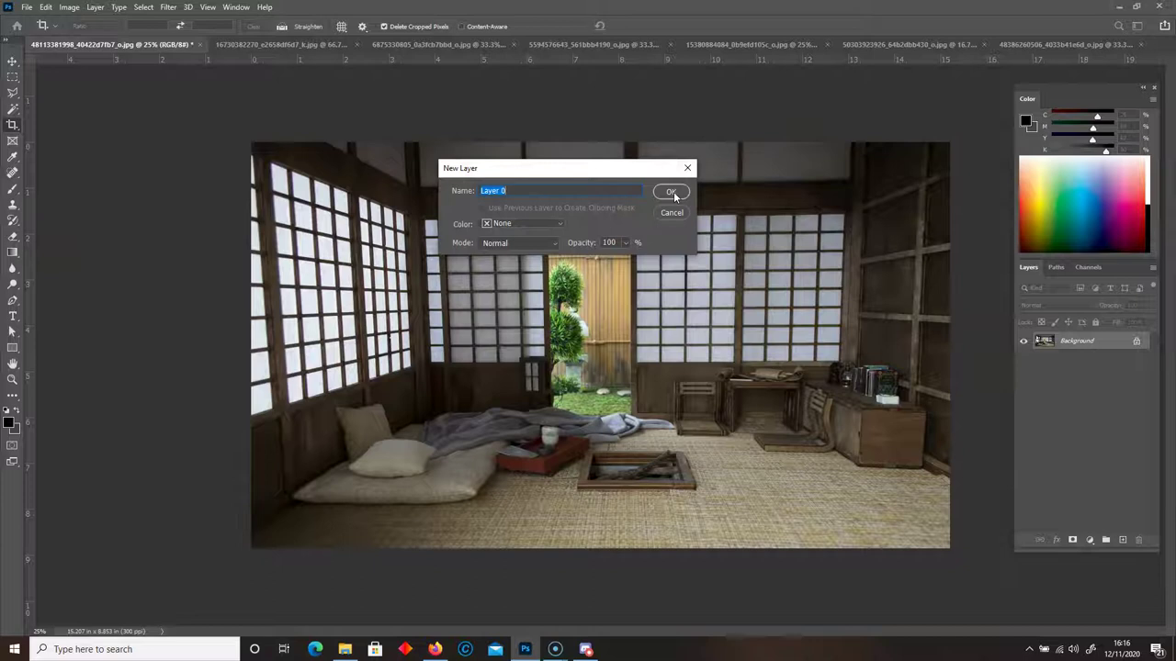
{"action": "left_click", "coordinate": [672, 193]}
{"action": "double_click", "coordinate": [1070, 341]}
{"action": "type", "text": "Base"}
{"action": "key", "text": "Return"}
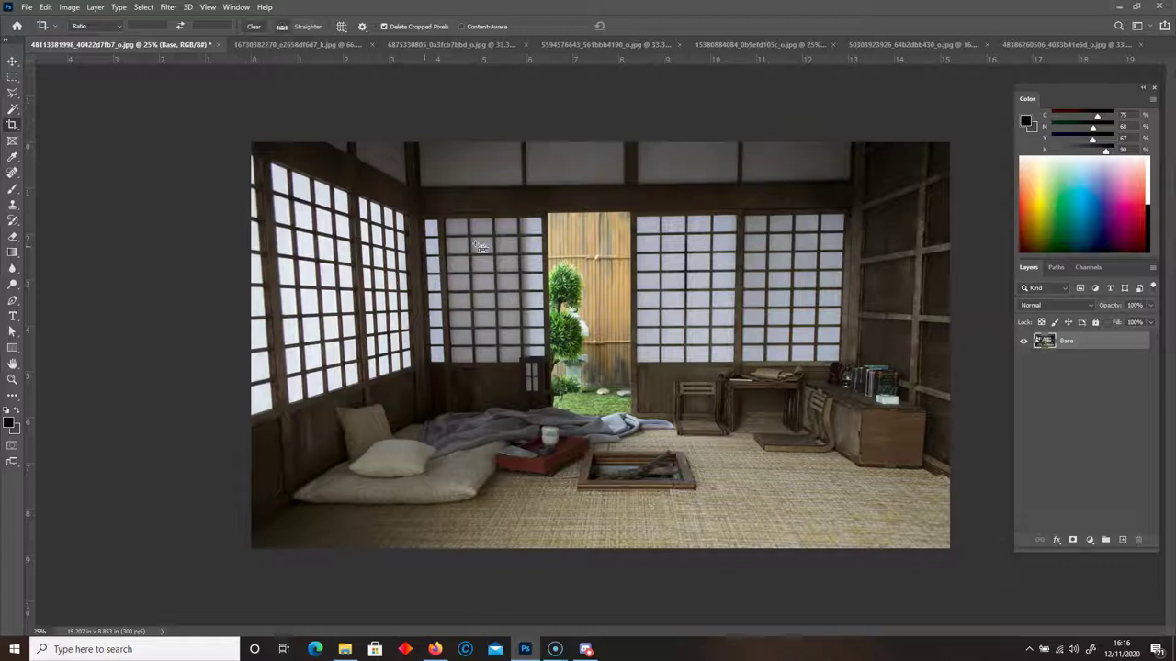
Skew the Base layer's upper edge slightly to the right and pull its upper-right corner back in a little
{"action": "key", "text": "ctrl+t"}
{"action": "right_click", "coordinate": [592, 262]}
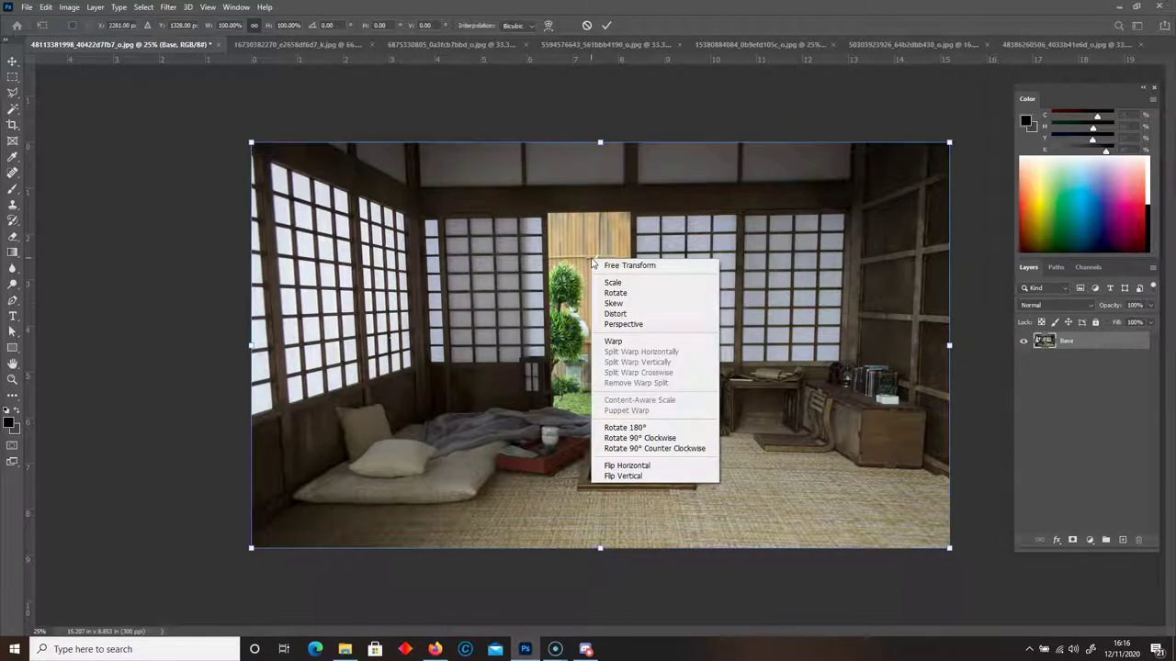
{"action": "left_click", "coordinate": [613, 303]}
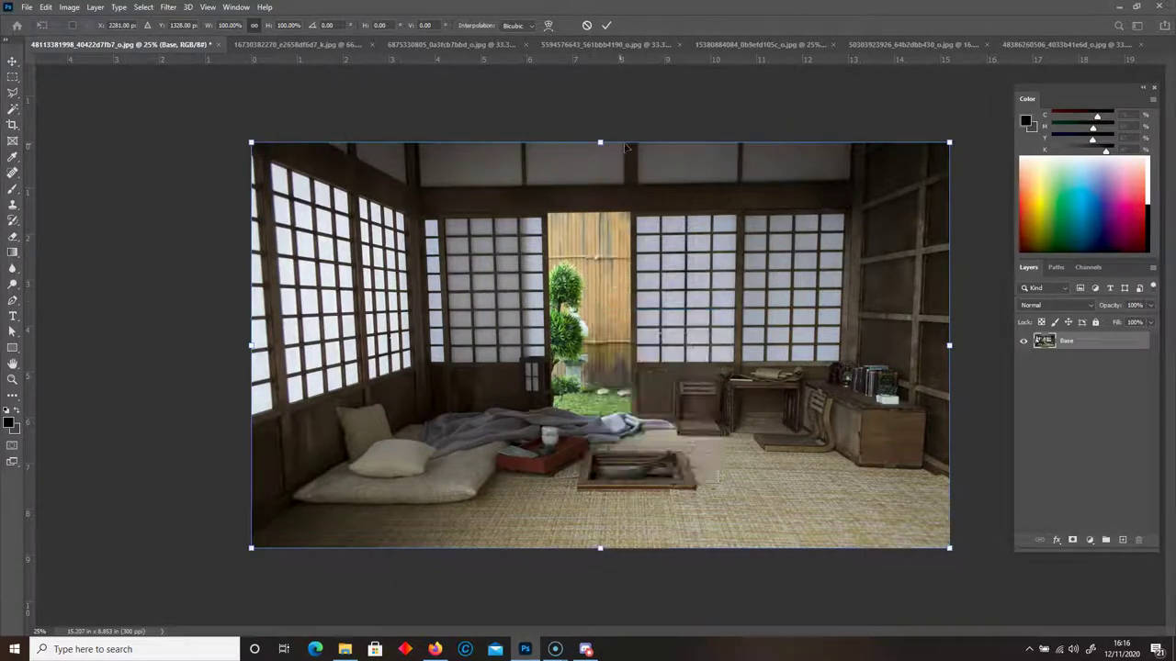
{"action": "left_click_drag", "start_coordinate": [600, 144], "coordinate": [610, 144]}
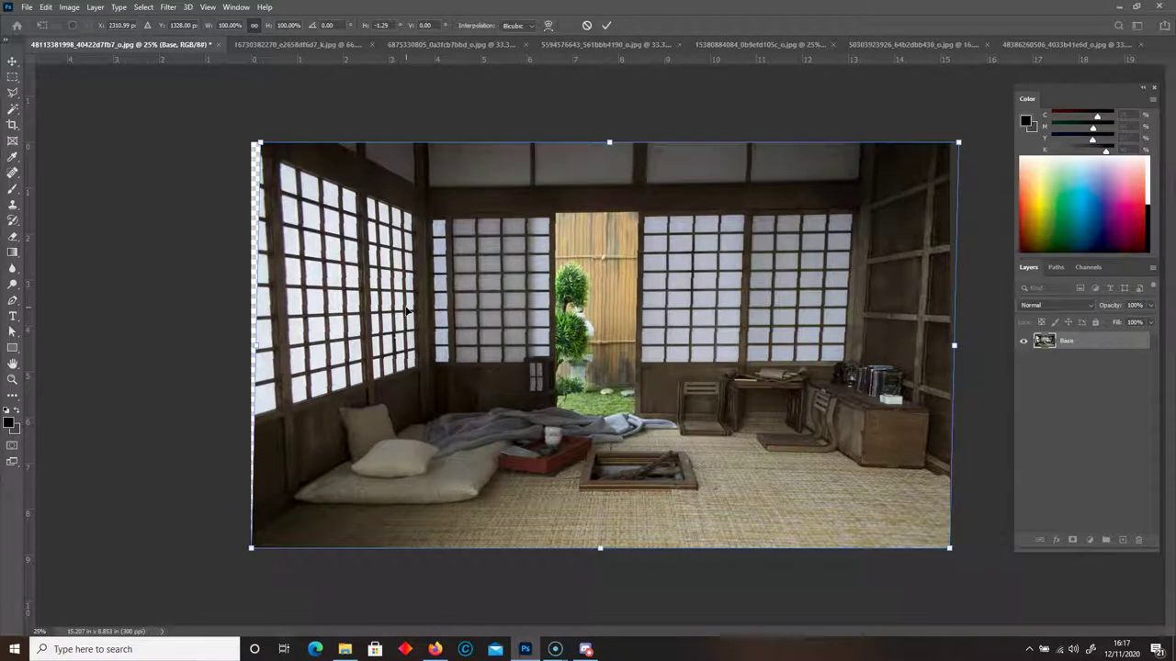
{"action": "left_click_drag", "start_coordinate": [962, 147], "coordinate": [954, 142]}
{"action": "key", "text": "Return"}
Stretch the Base layer's left side outward to about 101.3% width so it covers the transparent strip
{"action": "key", "text": "c"}
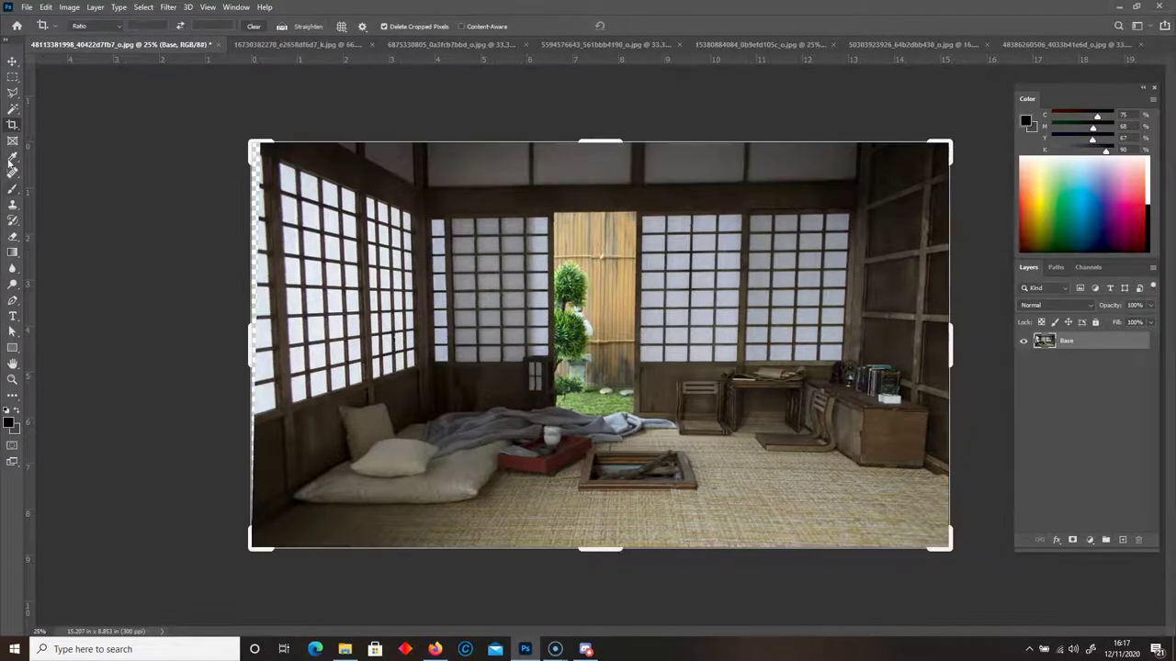
{"action": "left_click", "coordinate": [12, 77]}
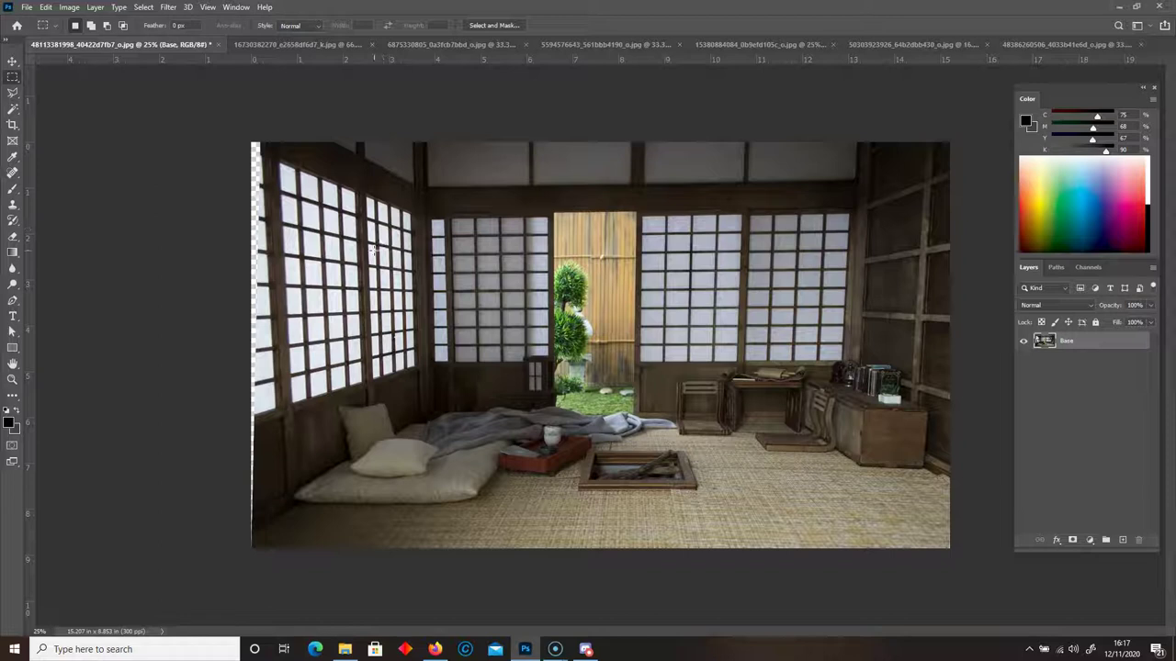
{"action": "key", "text": "ctrl+t"}
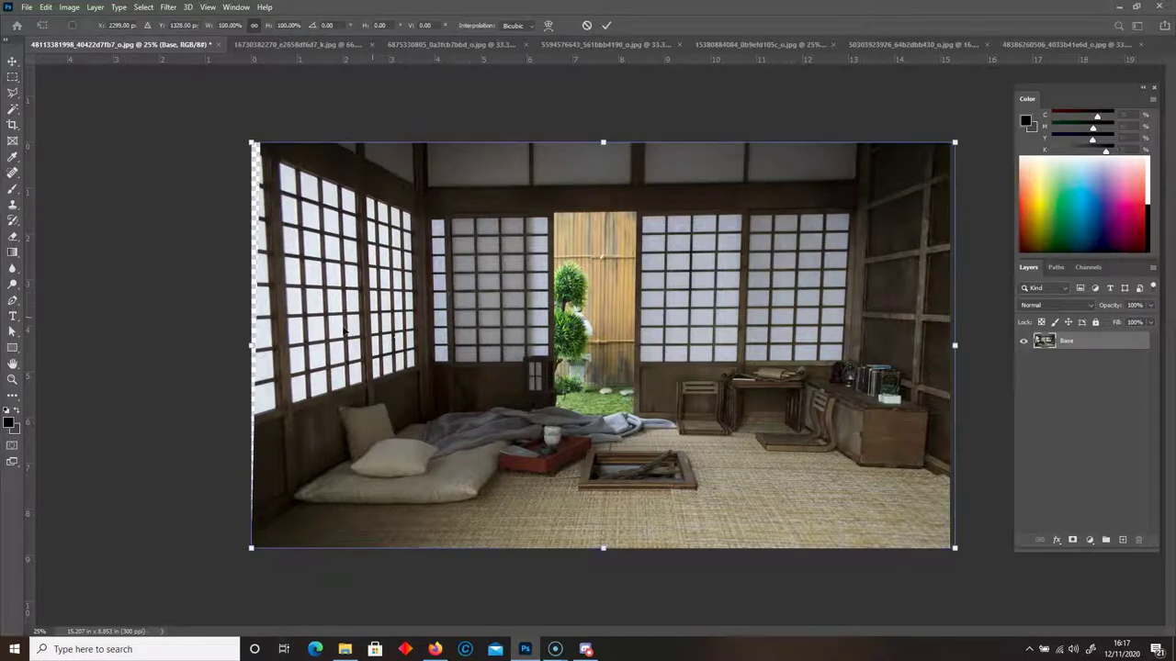
{"action": "left_click_drag", "start_coordinate": [252, 347], "coordinate": [242, 346]}
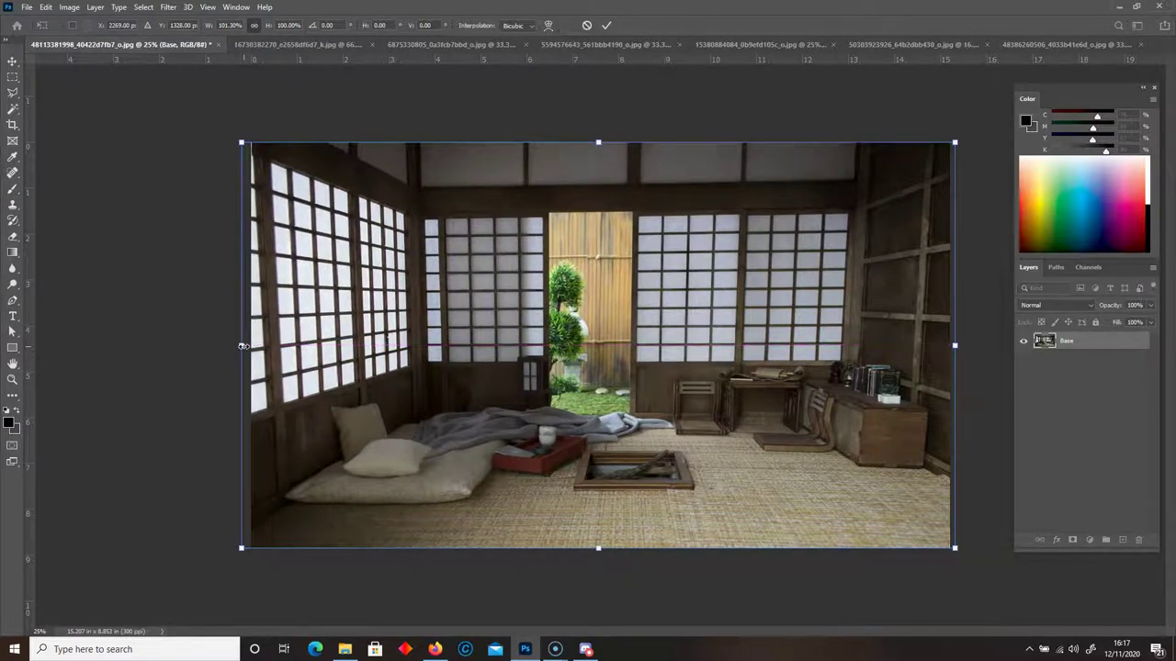
{"action": "key", "text": "Return"}
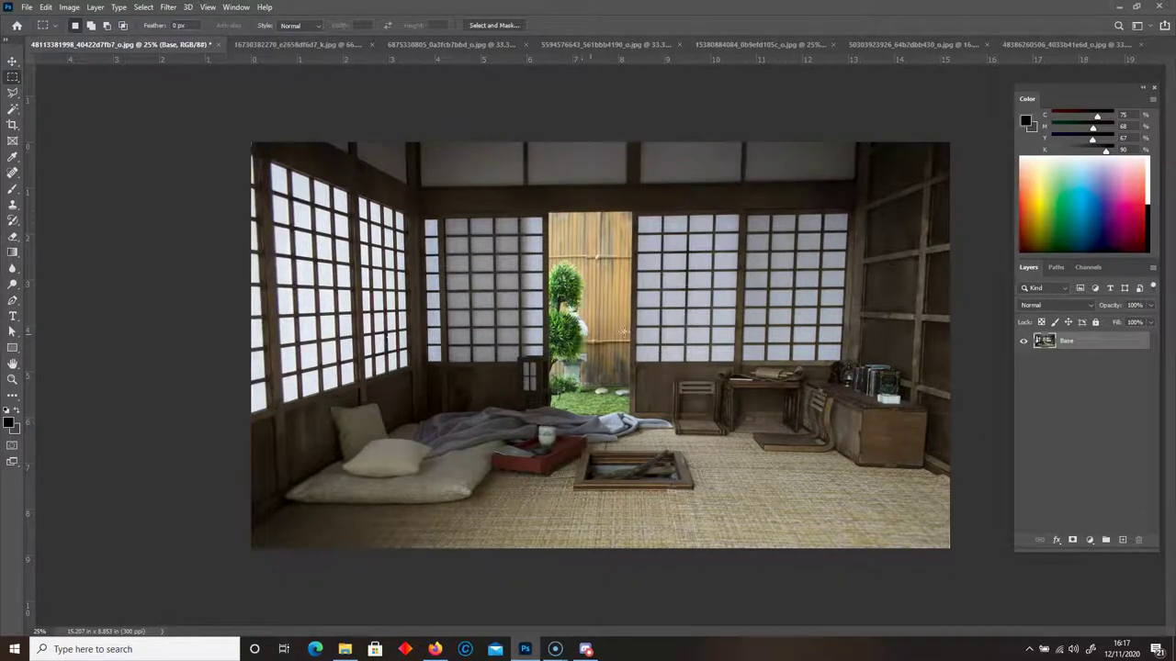
Add a Curves adjustment layer above Base and lower the midpoint of its RGB curve slightly
{"action": "left_click", "coordinate": [1089, 540]}
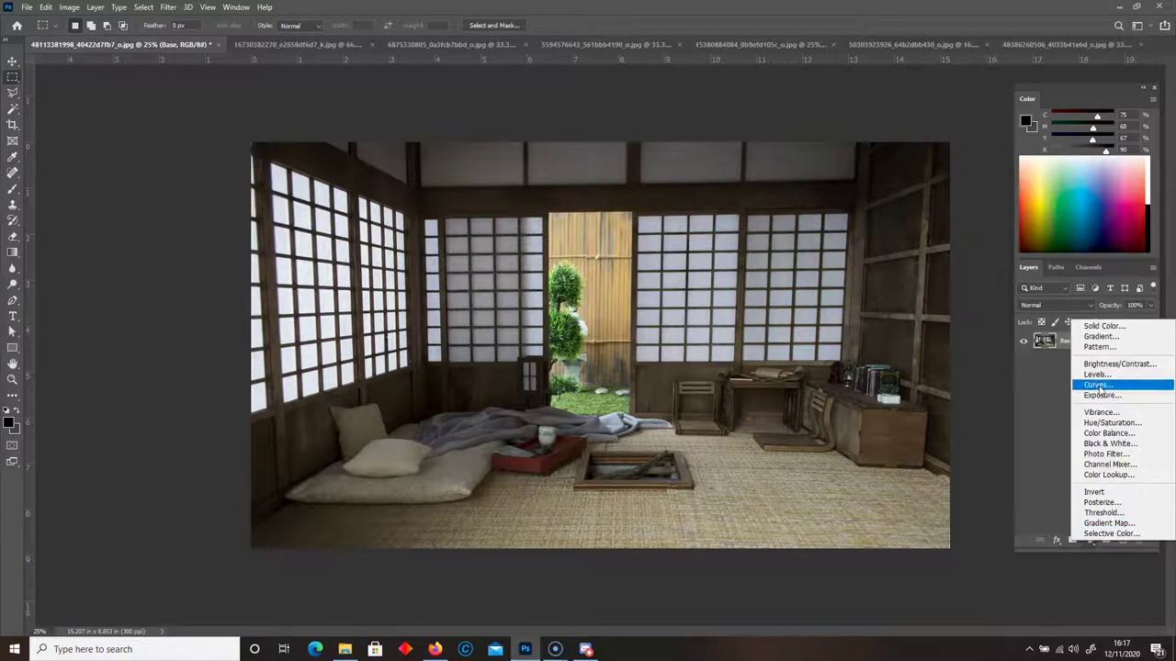
{"action": "left_click", "coordinate": [1025, 439]}
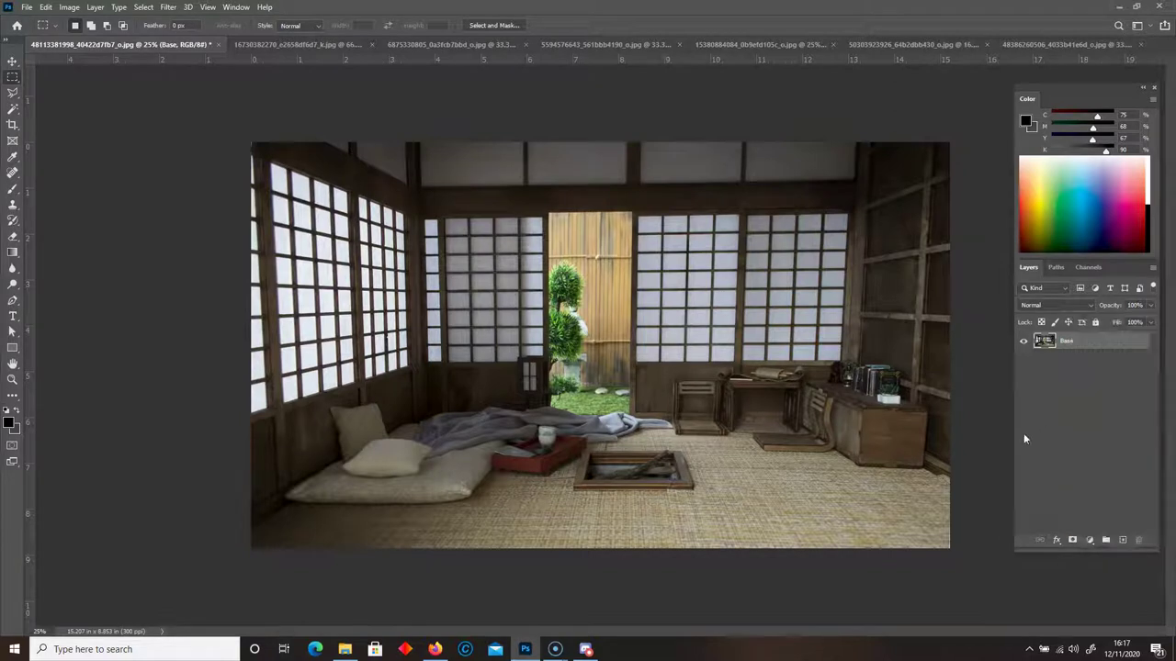
{"action": "left_click", "coordinate": [1093, 544]}
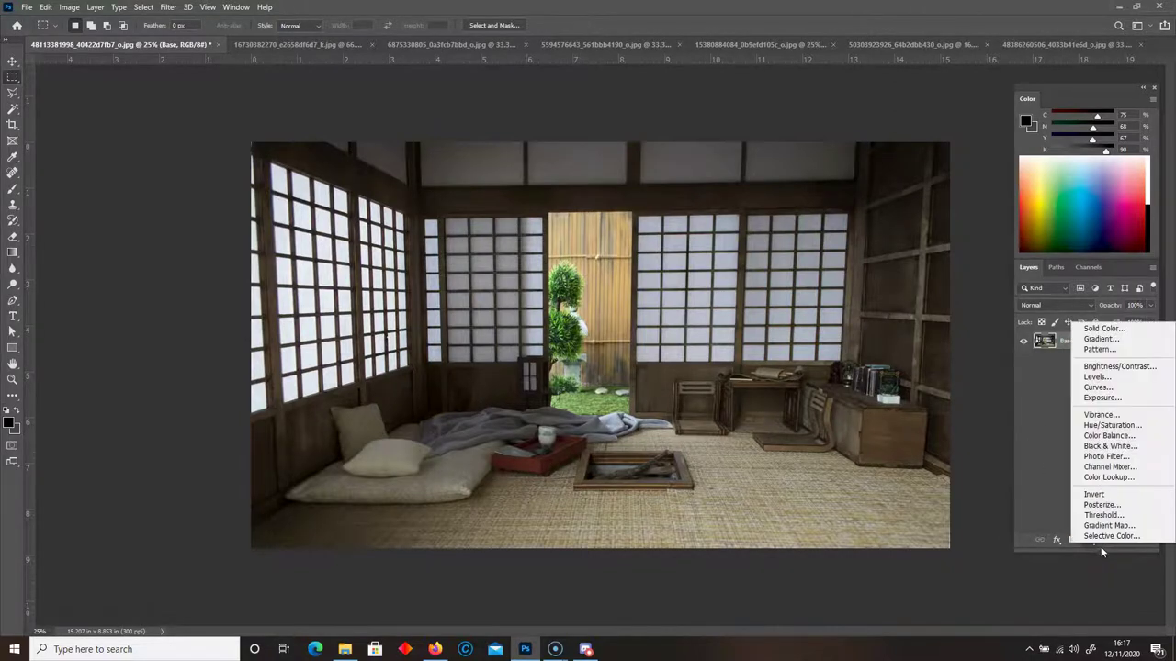
{"action": "left_click", "coordinate": [1096, 387]}
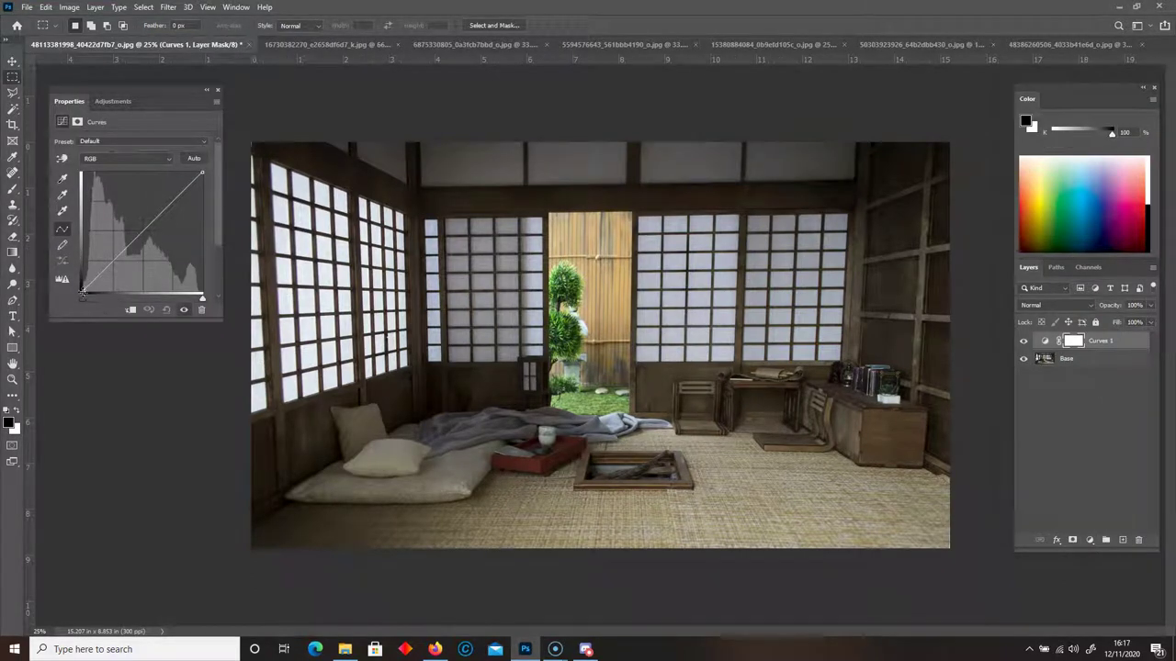
{"action": "left_click_drag", "start_coordinate": [82, 293], "coordinate": [50, 315]}
{"action": "left_click_drag", "start_coordinate": [203, 173], "coordinate": [252, 163]}
{"action": "left_click", "coordinate": [134, 239]}
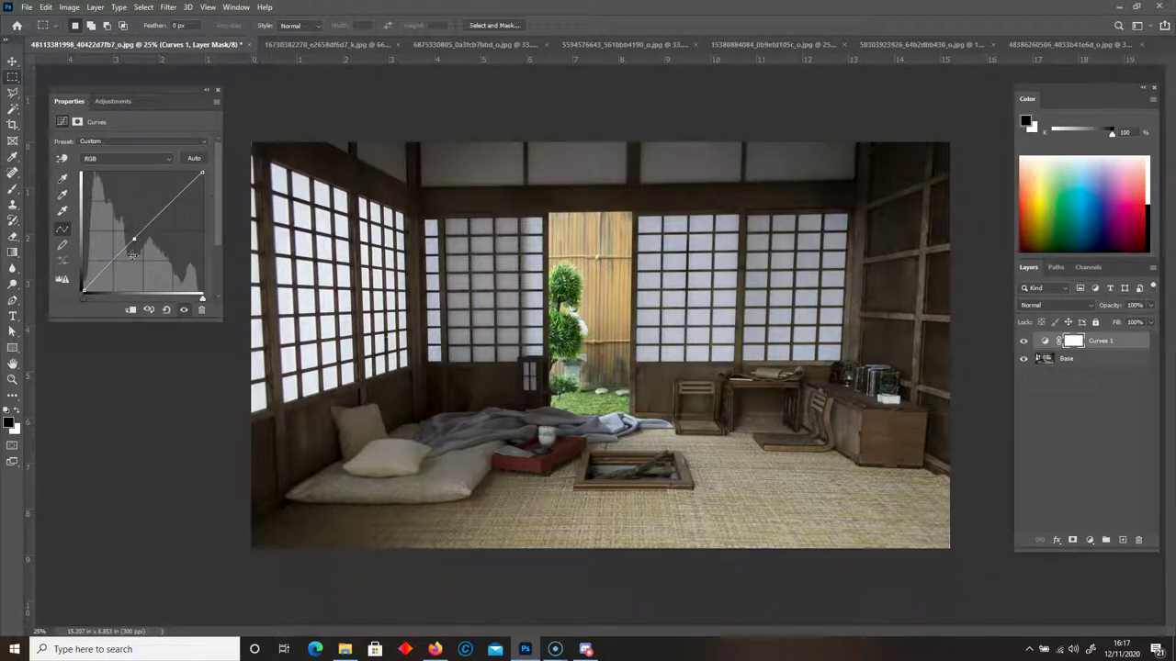
{"action": "mouse_move", "coordinate": [134, 239]}
{"action": "left_mouse_down"}
{"action": "mouse_move", "coordinate": [151, 266]}
{"action": "mouse_move", "coordinate": [117, 225]}
{"action": "mouse_move", "coordinate": [151, 264]}
{"action": "mouse_move", "coordinate": [143, 239]}
{"action": "left_mouse_up"}
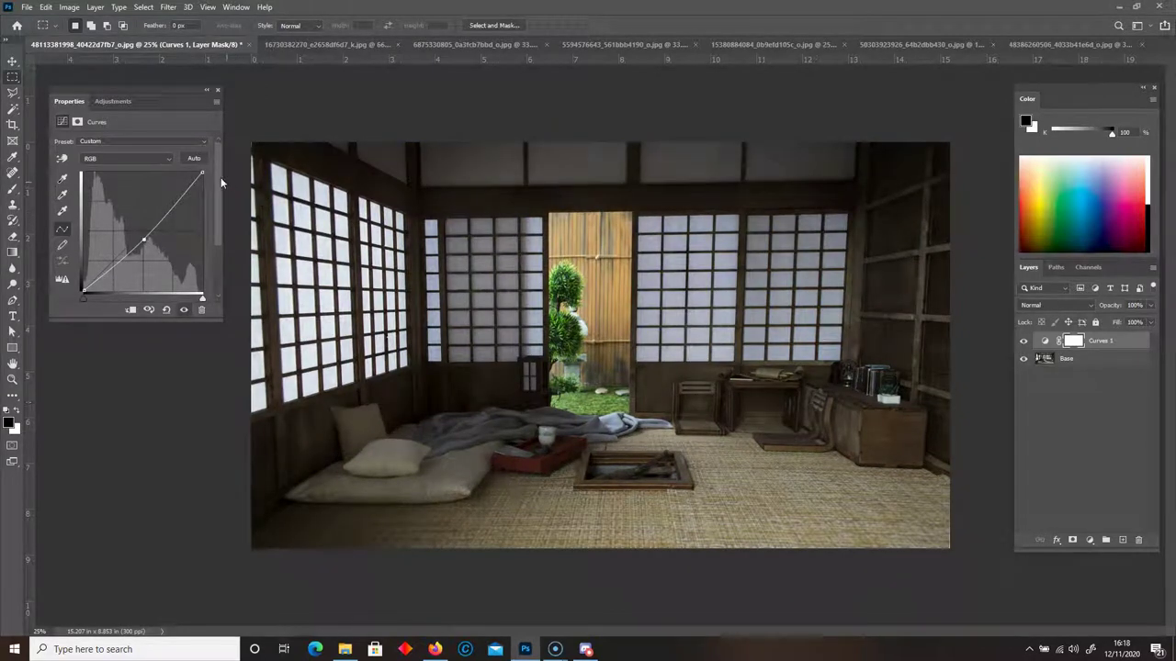
Darken the room by lowering the RGB curve's white point to about two thirds output and its midpoint to about one third
{"action": "left_click_drag", "start_coordinate": [202, 171], "coordinate": [217, 192]}
{"action": "left_click_drag", "start_coordinate": [144, 241], "coordinate": [165, 264]}
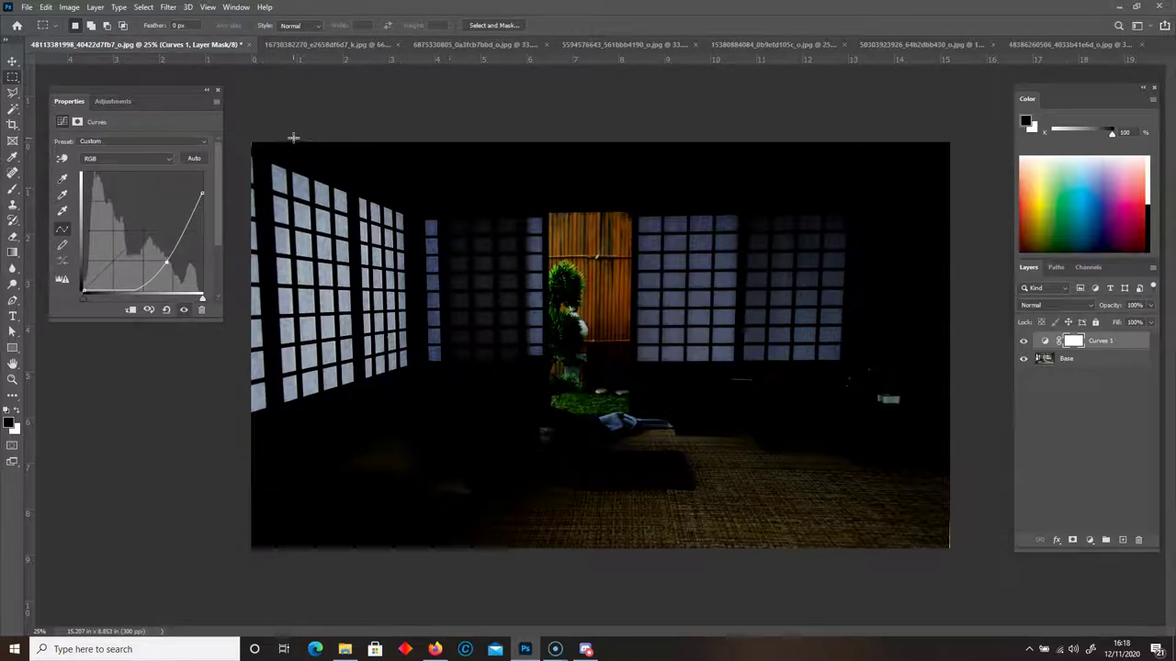
{"action": "left_click_drag", "start_coordinate": [166, 264], "coordinate": [145, 253]}
{"action": "left_click_drag", "start_coordinate": [203, 194], "coordinate": [238, 207]}
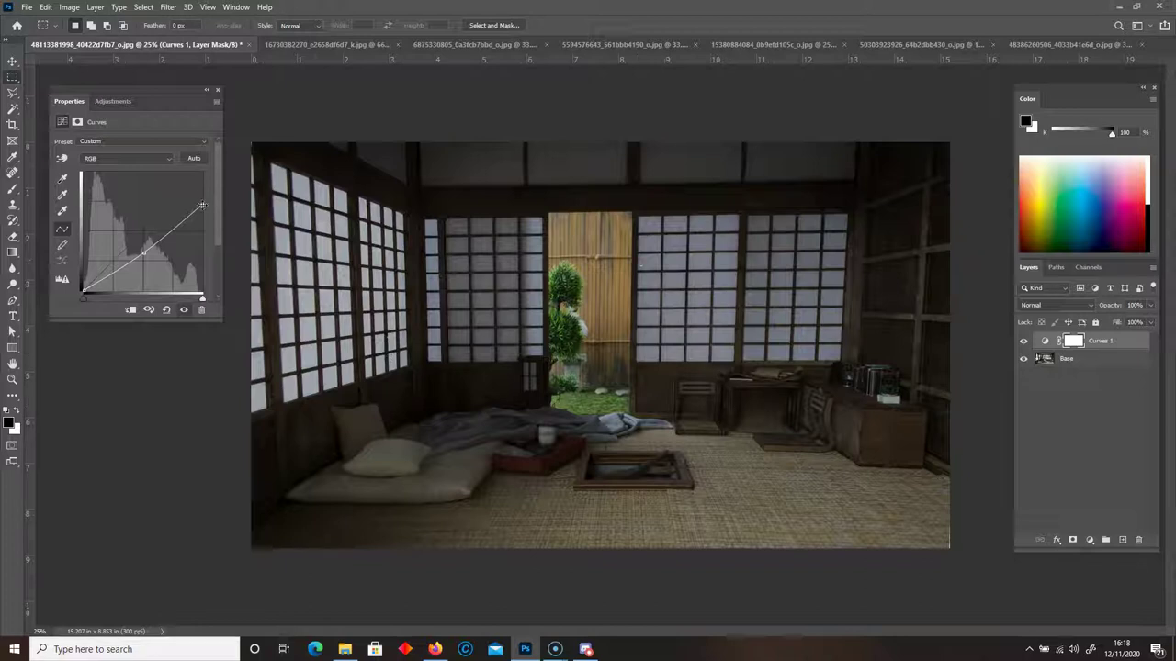
{"action": "mouse_move", "coordinate": [202, 206]}
{"action": "left_mouse_down"}
{"action": "mouse_move", "coordinate": [207, 223]}
{"action": "mouse_move", "coordinate": [222, 211]}
{"action": "left_mouse_up"}
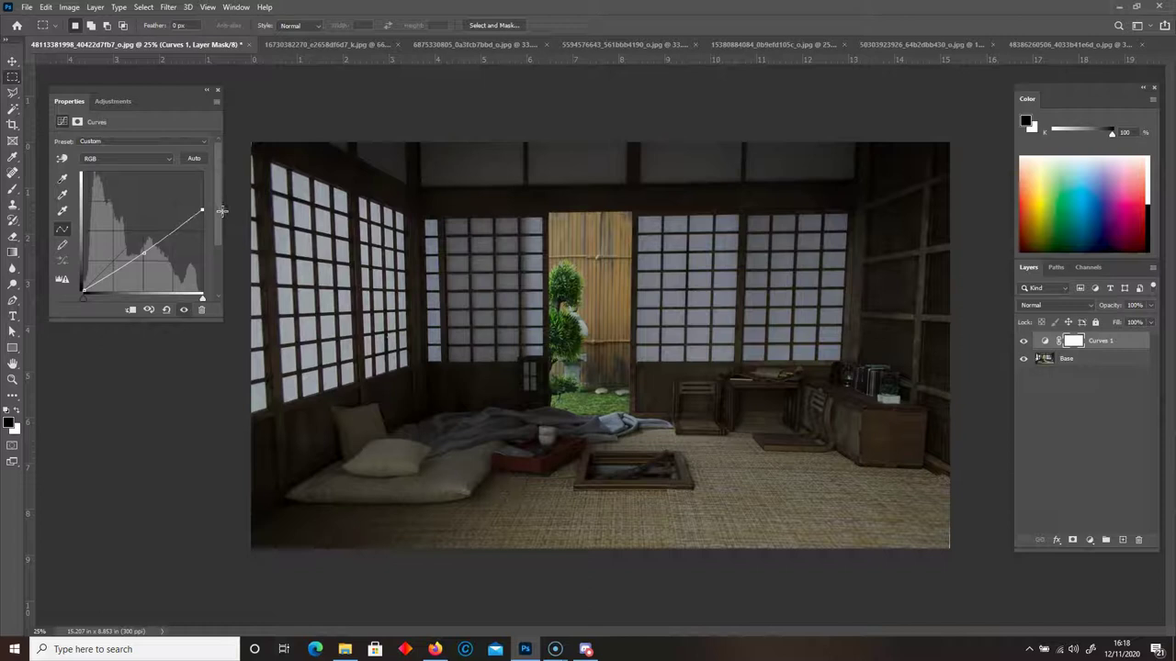
{"action": "left_click_drag", "start_coordinate": [142, 252], "coordinate": [144, 257]}
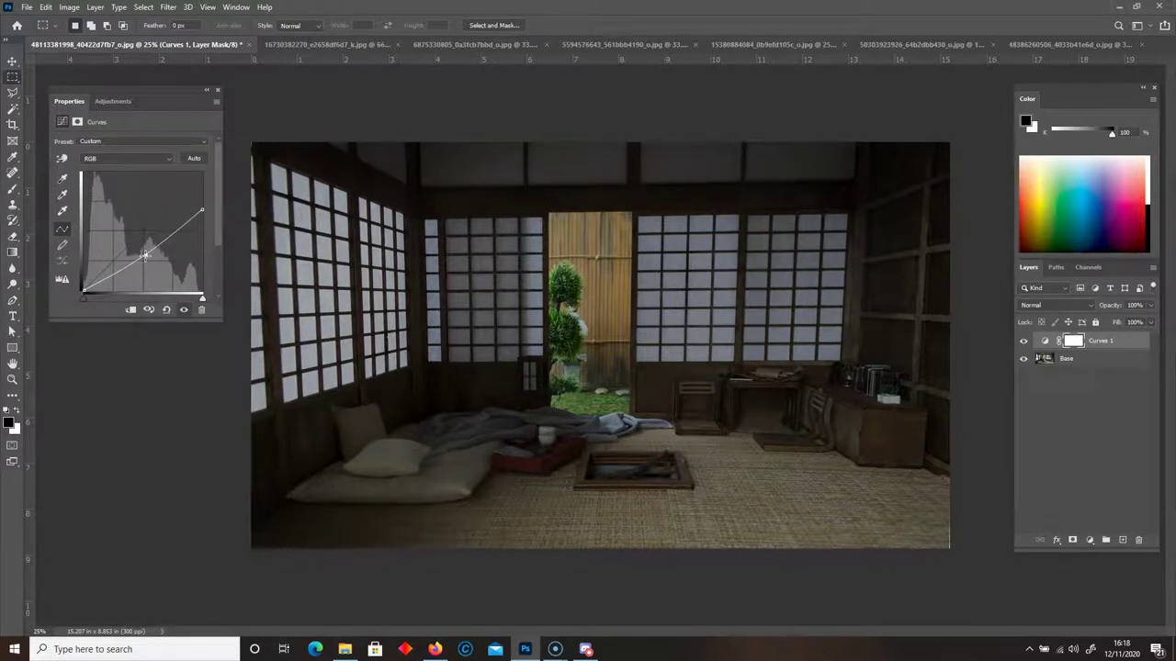
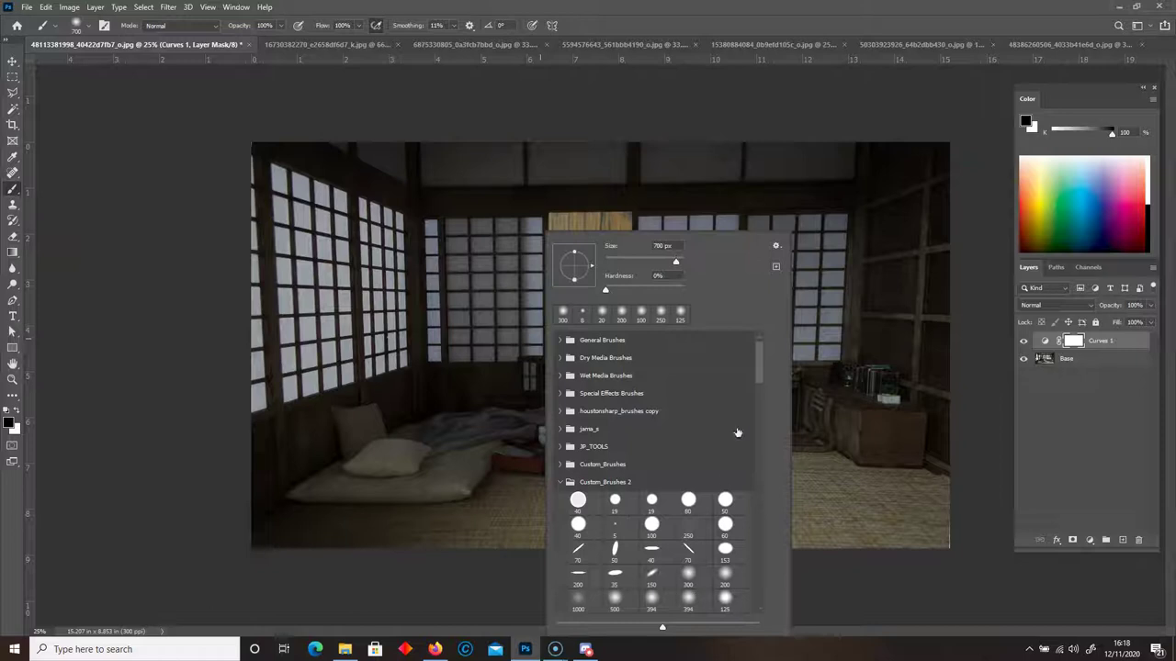
Paint black with a soft round brush of about 2400 px on the Curves mask to lift the darkening from the room's centre
{"action": "scroll", "coordinate": [710, 452], "scroll_direction": "down", "scroll_amount": 3}
{"action": "left_click", "coordinate": [688, 493]}
{"action": "left_click", "coordinate": [160, 364]}
{"action": "key", "text": "bracketright"}
{"action": "key", "text": "bracketright"}
{"action": "key", "text": "bracketright"}
{"action": "key", "text": "bracketright"}
{"action": "key", "text": "bracketright"}
{"action": "key", "text": "bracketright"}
{"action": "key", "text": "bracketright"}
{"action": "key", "text": "bracketright"}
{"action": "key", "text": "bracketright"}
{"action": "key", "text": "bracketright"}
{"action": "key", "text": "bracketright"}
{"action": "key", "text": "bracketright"}
{"action": "key", "text": "bracketright"}
{"action": "key", "text": "bracketright"}
{"action": "key", "text": "bracketright"}
{"action": "key", "text": "bracketright"}
{"action": "key", "text": "bracketright"}
{"action": "key", "text": "bracketright"}
{"action": "key", "text": "bracketleft"}
{"action": "key", "text": "bracketleft"}
{"action": "key", "text": "bracketleft"}
{"action": "key", "text": "bracketleft"}
{"action": "mouse_move", "coordinate": [603, 322]}
{"action": "left_mouse_down"}
{"action": "mouse_move", "coordinate": [569, 334]}
{"action": "mouse_move", "coordinate": [572, 346]}
{"action": "mouse_move", "coordinate": [530, 324]}
{"action": "mouse_move", "coordinate": [551, 328]}
{"action": "mouse_move", "coordinate": [525, 341]}
{"action": "mouse_move", "coordinate": [800, 341]}
{"action": "mouse_move", "coordinate": [752, 345]}
{"action": "left_mouse_up"}
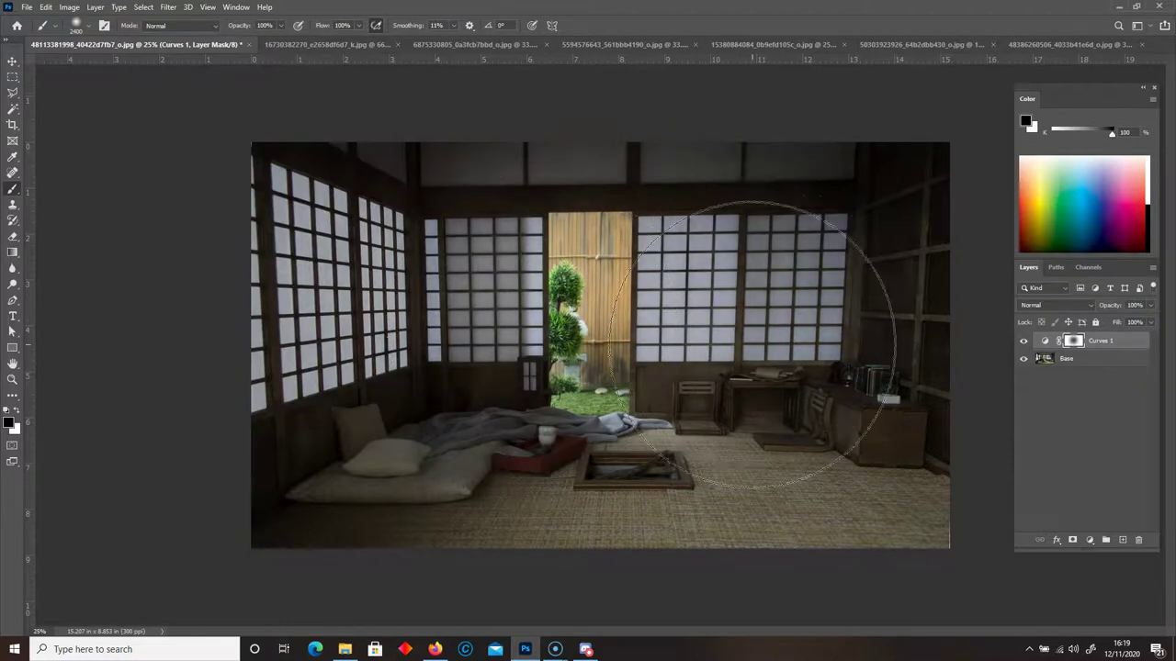
{"action": "key", "text": "alt+BackSpace"}
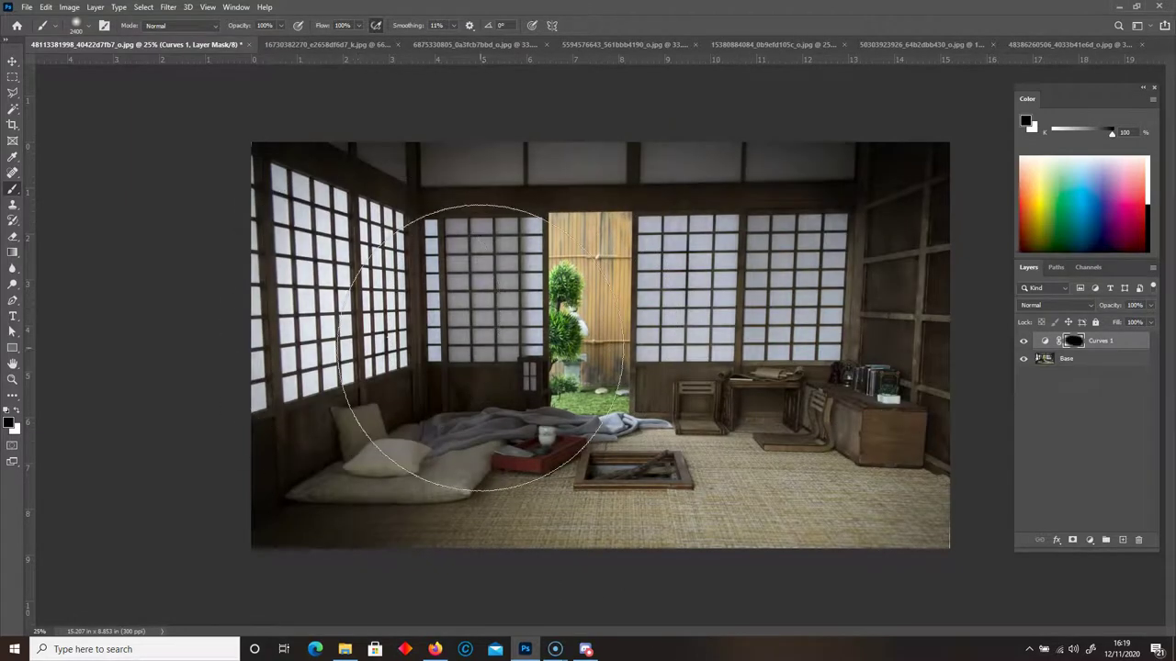
{"action": "key", "text": "ctrl+BackSpace"}
Shrink the soft brush to about 300 px and paint black on the Curves mask over the shoji windows of the left wall
{"action": "key", "text": "bracketleft"}
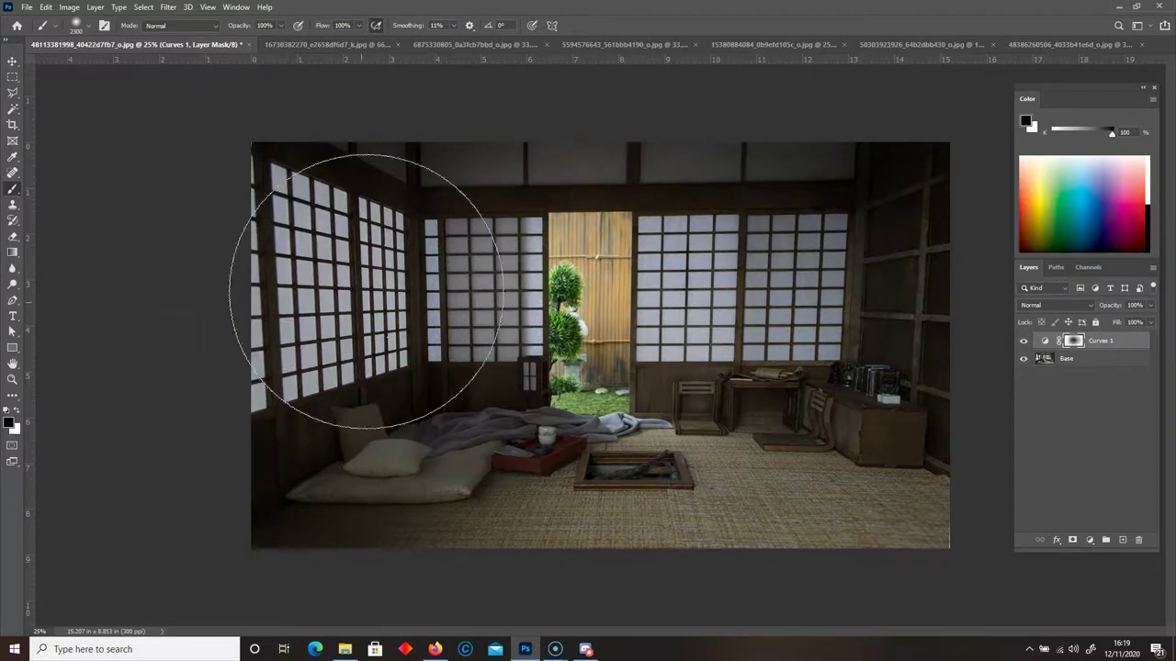
{"action": "key", "text": "bracketleft"}
{"action": "key", "text": "bracketleft"}
{"action": "key", "text": "bracketleft"}
{"action": "key", "text": "bracketleft"}
{"action": "key", "text": "bracketleft"}
{"action": "key", "text": "bracketleft"}
{"action": "key", "text": "bracketleft"}
{"action": "key", "text": "bracketleft"}
{"action": "key", "text": "bracketleft"}
{"action": "key", "text": "bracketleft"}
{"action": "key", "text": "bracketleft"}
{"action": "key", "text": "bracketleft"}
{"action": "key", "text": "bracketleft"}
{"action": "key", "text": "bracketleft"}
{"action": "key", "text": "bracketleft"}
{"action": "key", "text": "bracketleft"}
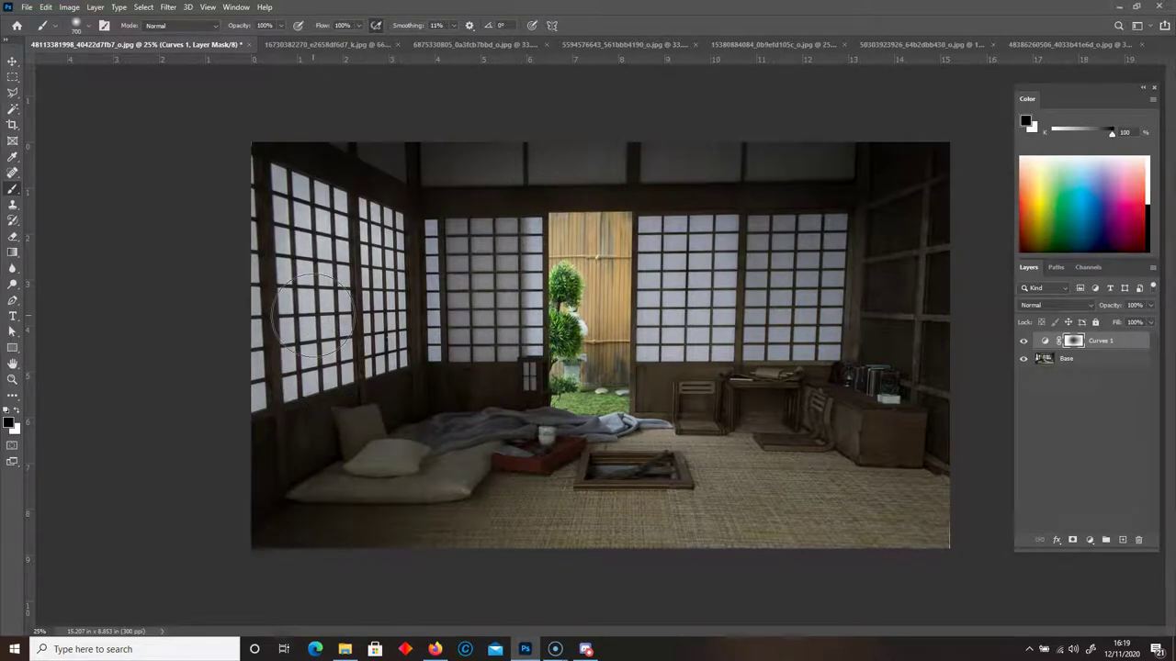
{"action": "key", "text": "bracketleft"}
{"action": "key", "text": "bracketleft"}
{"action": "key", "text": "bracketleft"}
{"action": "key", "text": "bracketleft"}
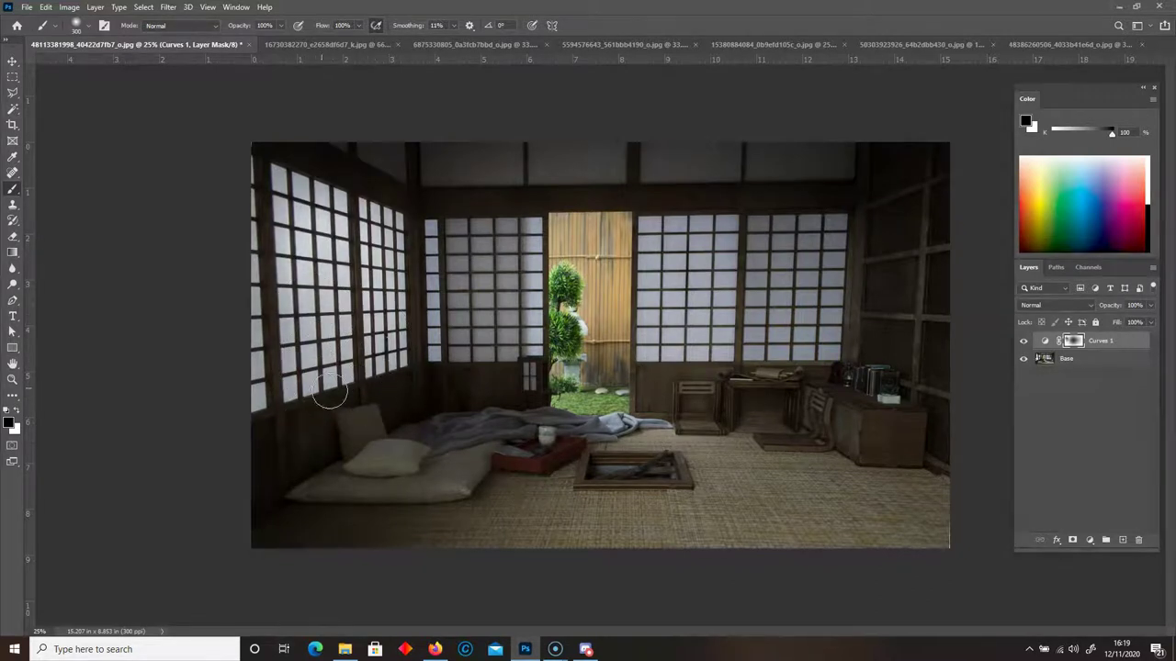
Brighten the cushions, blanket and mattress by painting black on the Curves mask with small soft brushes
{"action": "key", "text": "bracketright"}
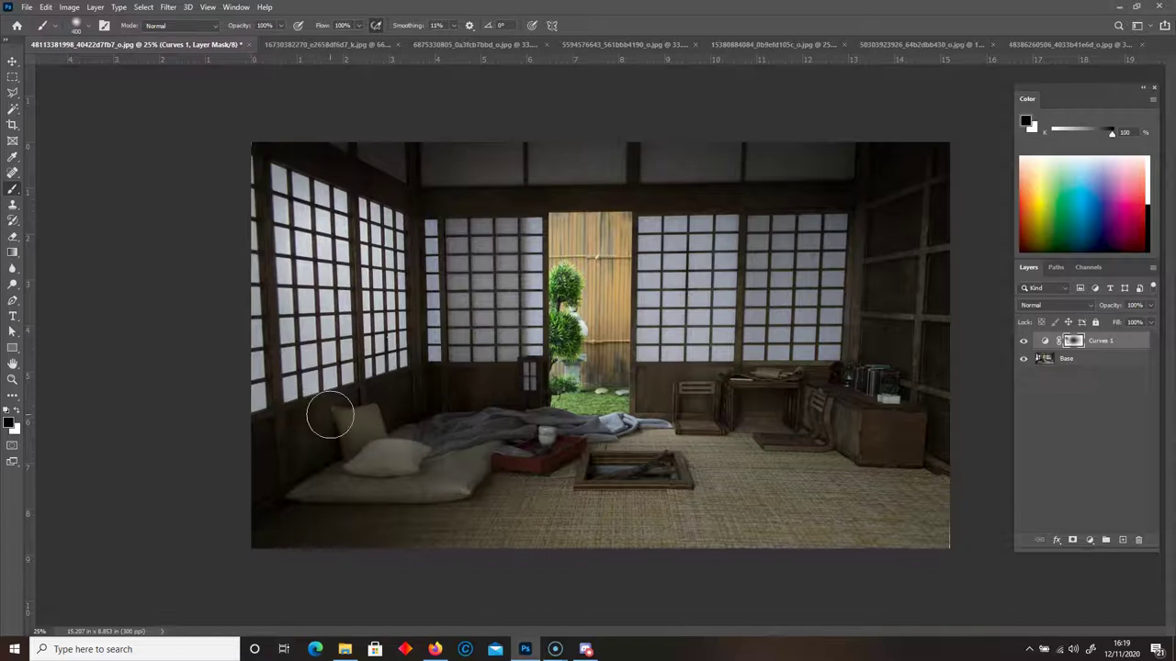
{"action": "key", "text": "bracketright"}
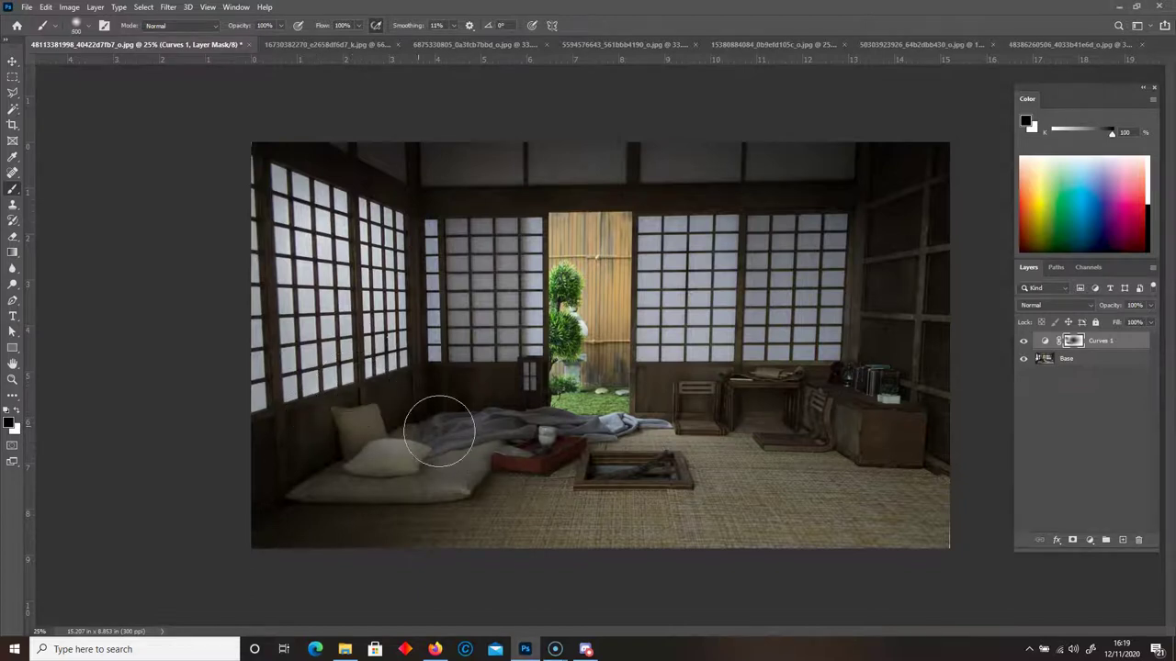
{"action": "key", "text": "bracketleft"}
{"action": "key", "text": "bracketleft"}
{"action": "key", "text": "bracketleft"}
{"action": "key", "text": "bracketleft"}
{"action": "key", "text": "bracketleft"}
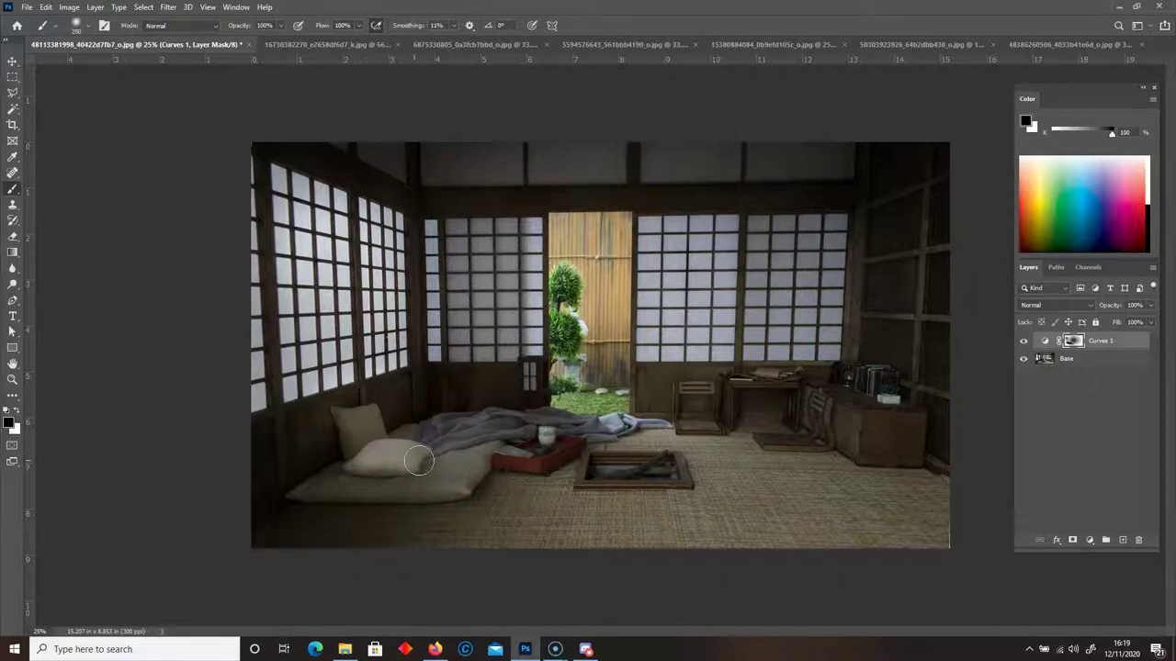
{"action": "key", "text": "bracketleft"}
{"action": "key", "text": "bracketleft"}
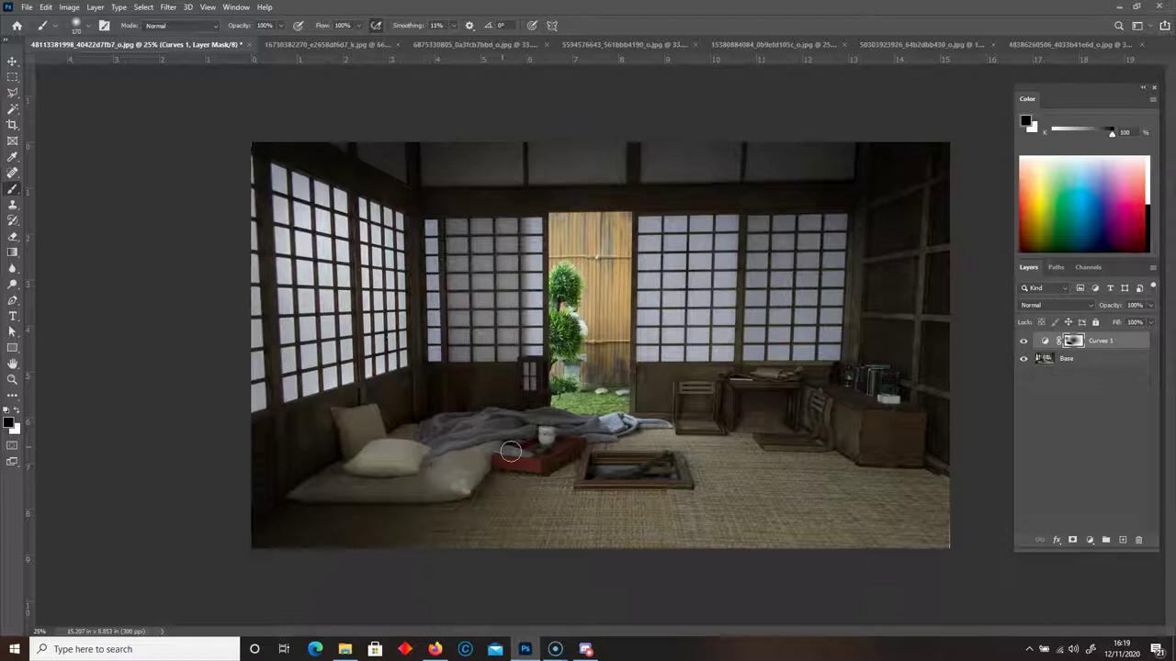
Enlarge the soft brush to about 800 px and mask out the darkening over the tatami floor around the hearth and desk
{"action": "key", "text": "bracketright"}
{"action": "key", "text": "bracketright"}
{"action": "key", "text": "bracketright"}
{"action": "mouse_move", "coordinate": [690, 469]}
{"action": "left_mouse_down"}
{"action": "mouse_move", "coordinate": [546, 473]}
{"action": "mouse_move", "coordinate": [682, 478]}
{"action": "mouse_move", "coordinate": [638, 469]}
{"action": "mouse_move", "coordinate": [718, 466]}
{"action": "mouse_move", "coordinate": [625, 450]}
{"action": "mouse_move", "coordinate": [835, 473]}
{"action": "mouse_move", "coordinate": [890, 463]}
{"action": "mouse_move", "coordinate": [826, 472]}
{"action": "mouse_move", "coordinate": [847, 418]}
{"action": "mouse_move", "coordinate": [820, 406]}
{"action": "left_mouse_up"}
{"action": "key", "text": "bracketright"}
{"action": "key", "text": "bracketright"}
{"action": "key", "text": "bracketright"}
{"action": "key", "text": "bracketright"}
{"action": "key", "text": "bracketright"}
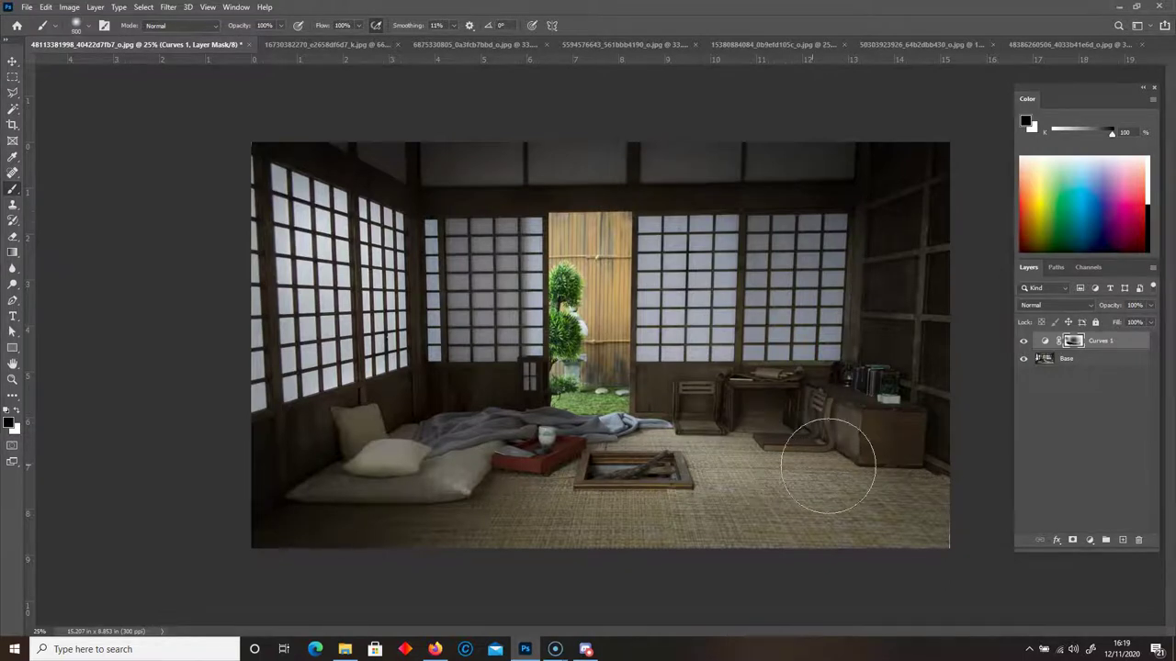
{"action": "key", "text": "bracketleft"}
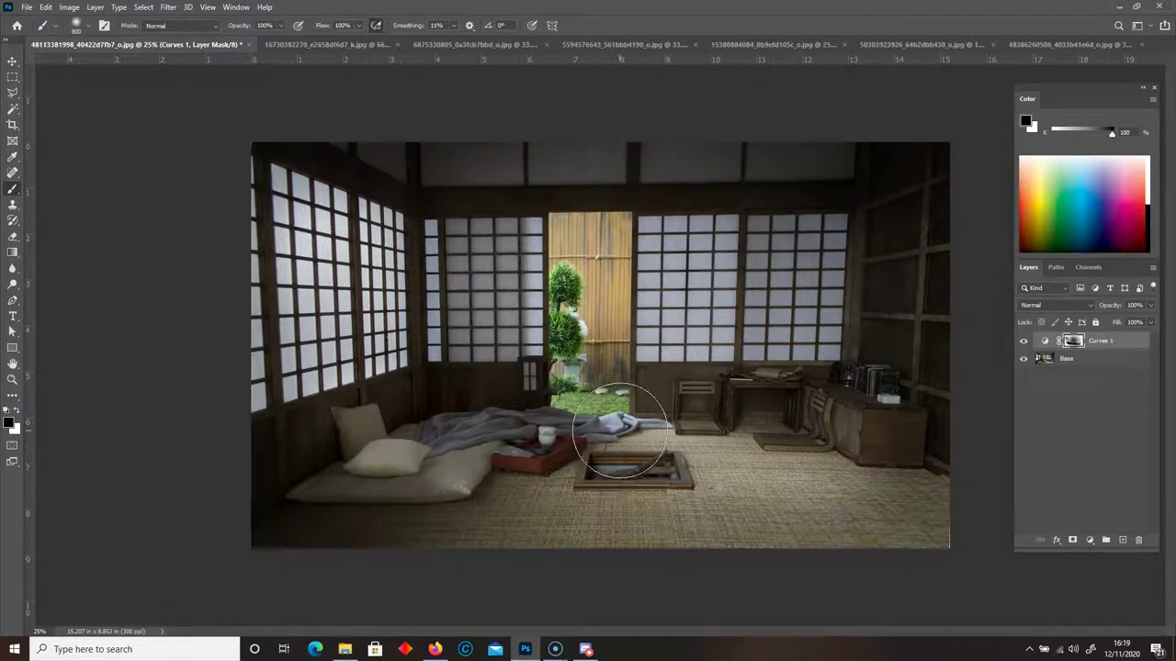
Deepen the Curves 1 adjustment by lowering its RGB white point to about 58% output and its midpoint to about one quarter
{"action": "double_click", "coordinate": [1052, 349]}
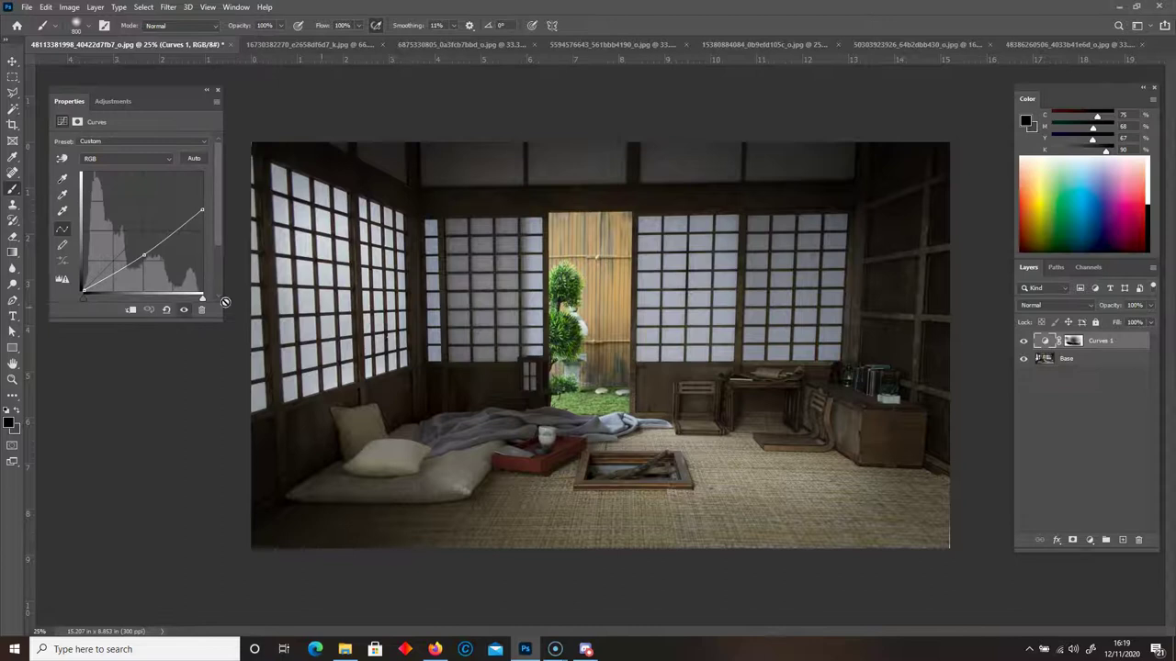
{"action": "left_click_drag", "start_coordinate": [143, 257], "coordinate": [144, 267]}
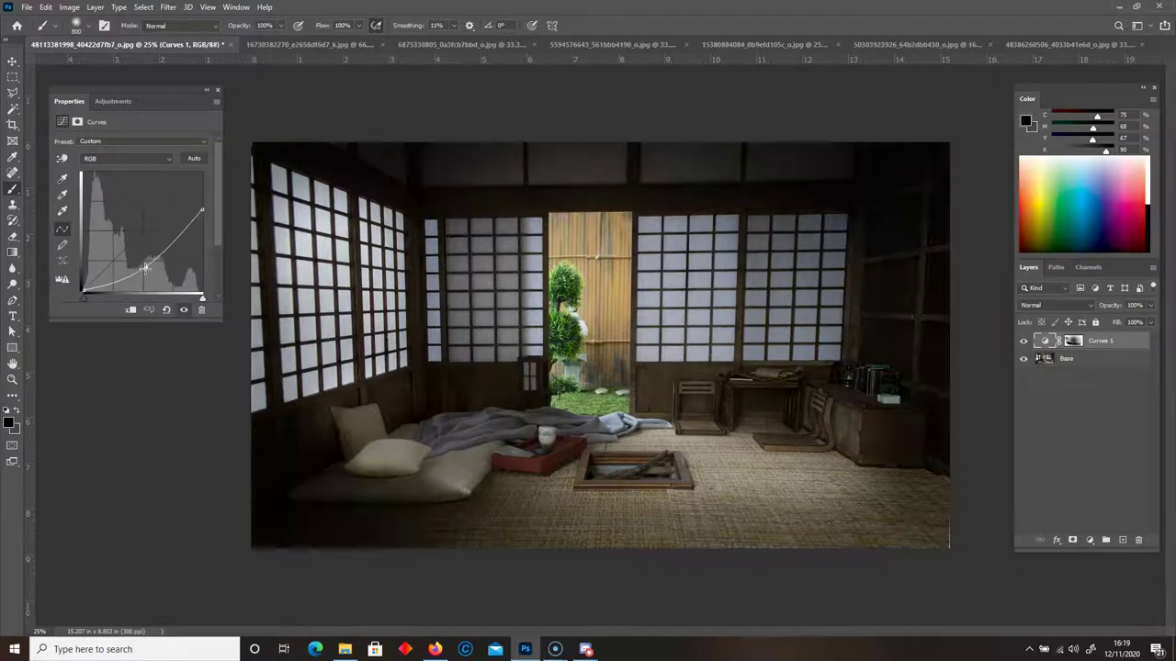
{"action": "left_click_drag", "start_coordinate": [202, 212], "coordinate": [214, 223]}
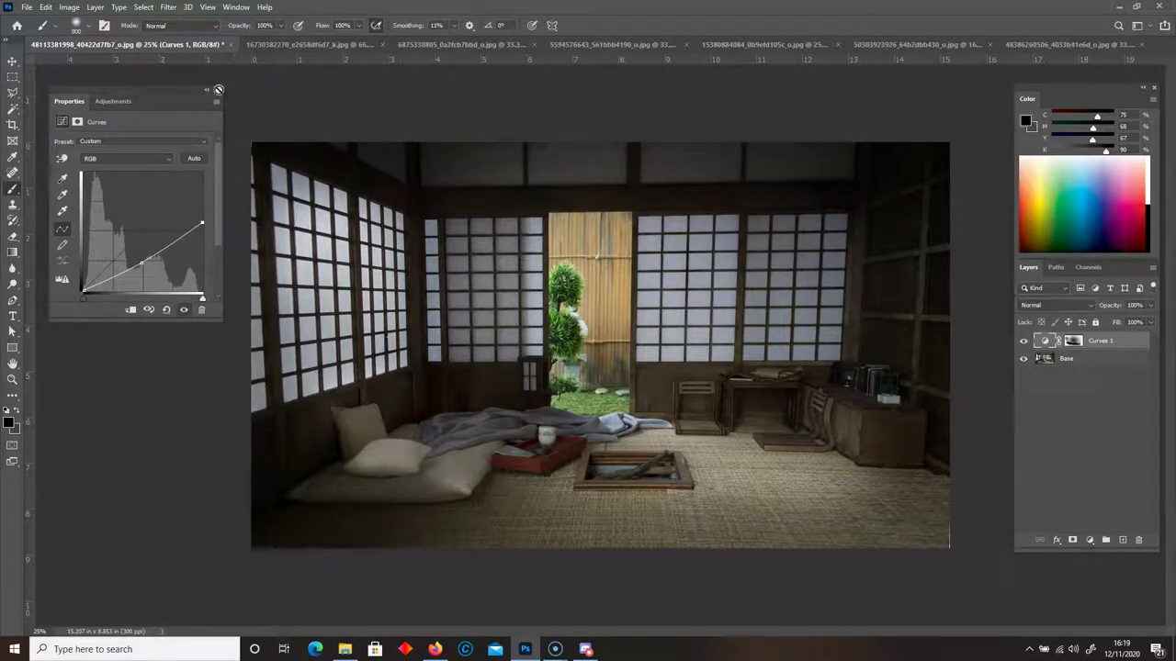
{"action": "left_click", "coordinate": [218, 89]}
Paint the Curves mask black over the floor and right wall with 700 to 1300 px brushes, comparing the room with and without Curves 1
{"action": "left_click", "coordinate": [1073, 342]}
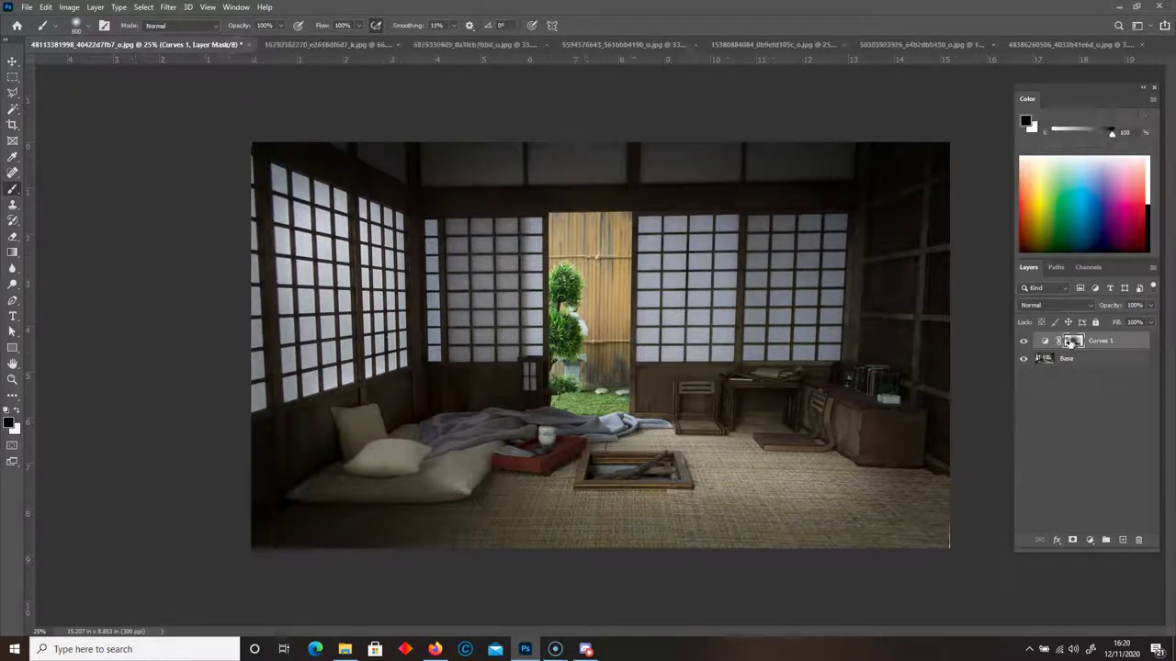
{"action": "key", "text": "bracketleft"}
{"action": "key", "text": "bracketleft"}
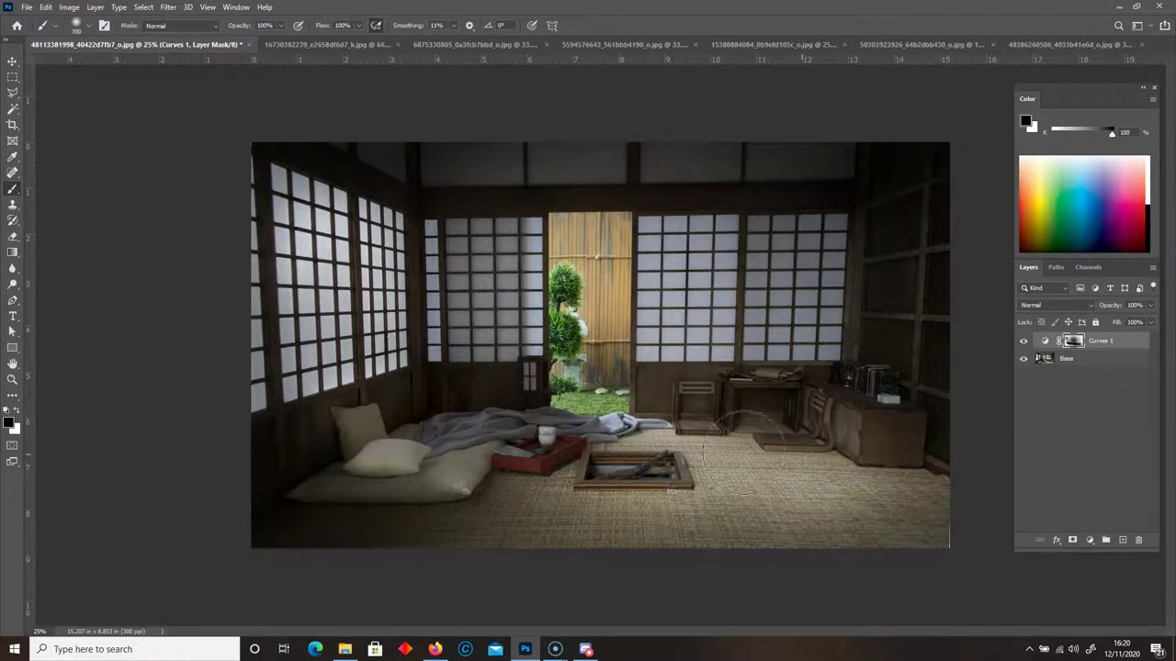
{"action": "key", "text": "bracketright"}
{"action": "key", "text": "bracketright"}
{"action": "key", "text": "bracketright"}
{"action": "key", "text": "bracketright"}
{"action": "key", "text": "bracketright"}
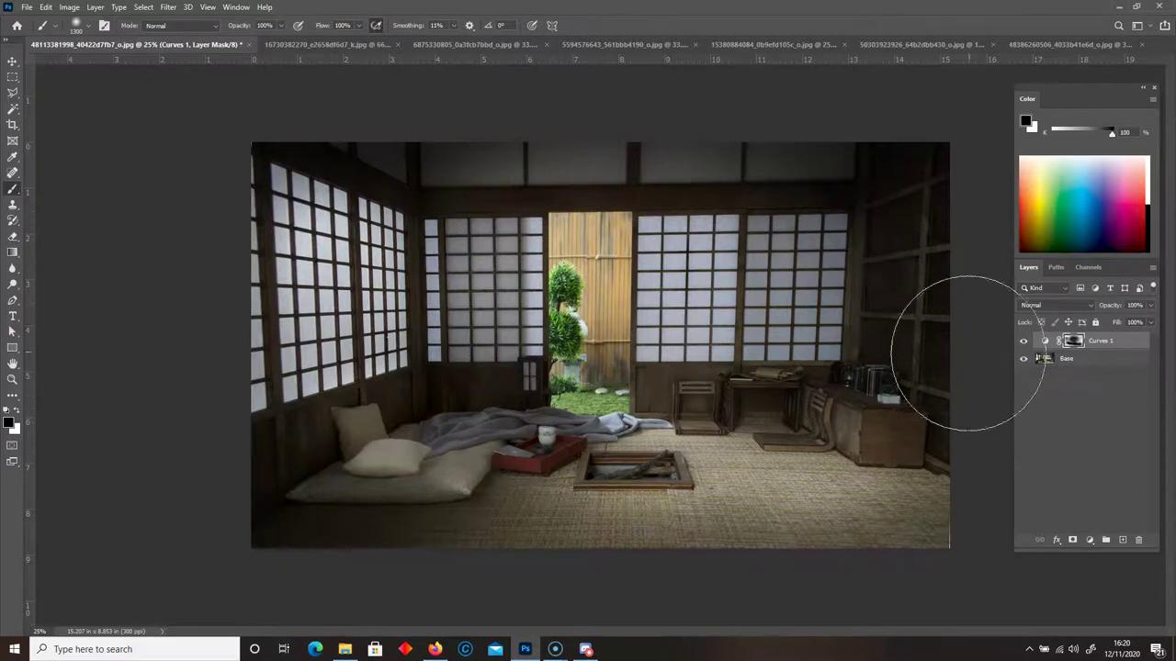
{"action": "left_click", "coordinate": [1024, 342]}
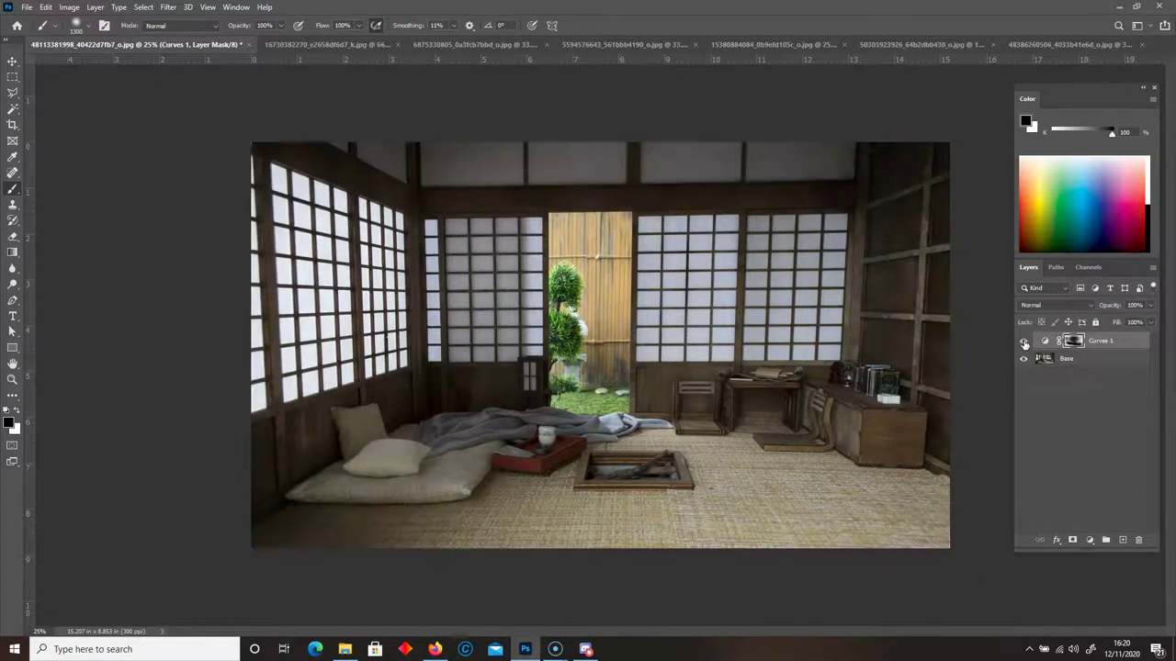
{"action": "left_click", "coordinate": [1024, 342]}
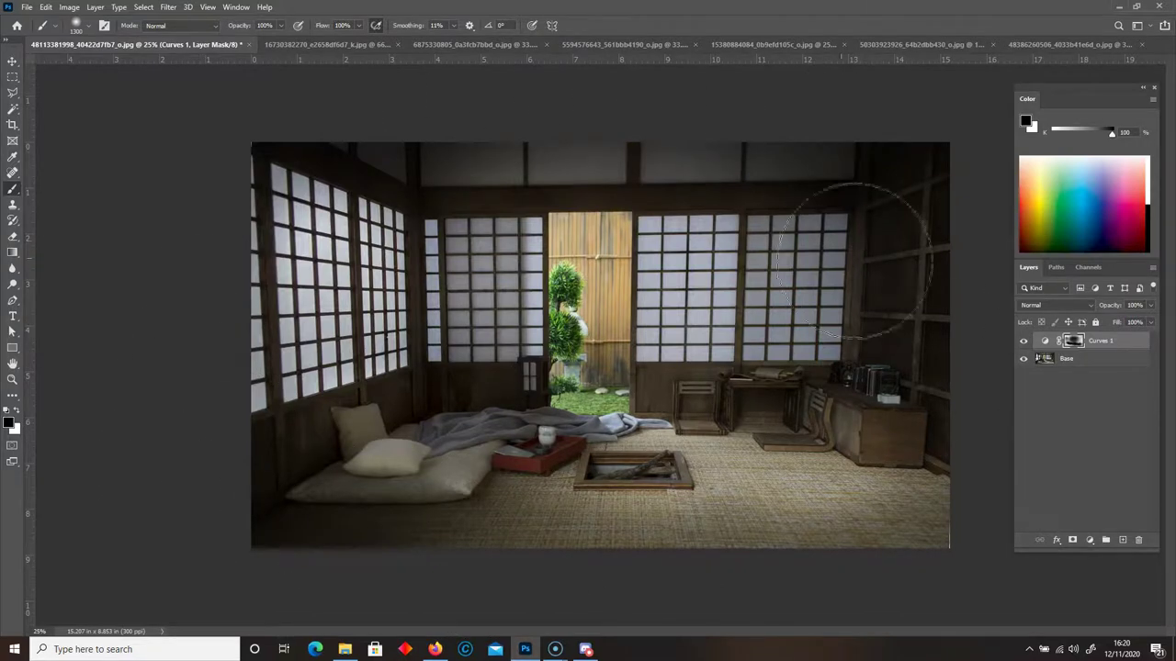
{"action": "left_click", "coordinate": [1024, 342]}
{"action": "left_click", "coordinate": [1024, 341]}
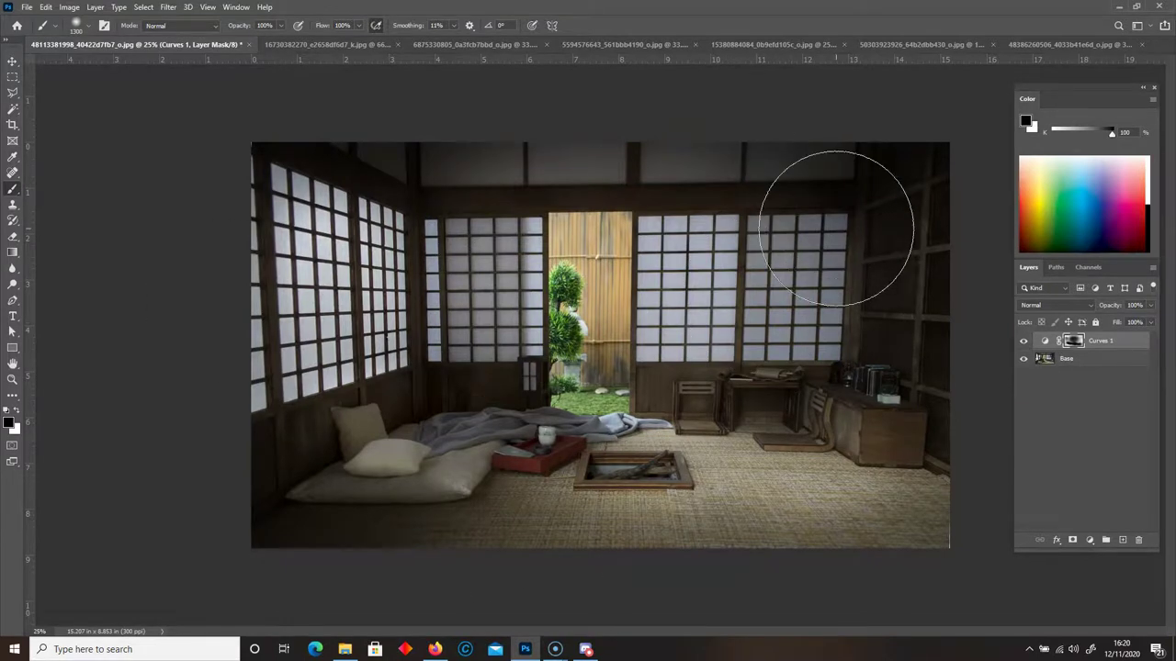
{"action": "key", "text": "bracketleft"}
{"action": "key", "text": "bracketleft"}
{"action": "key", "text": "bracketleft"}
{"action": "key", "text": "bracketleft"}
{"action": "key", "text": "bracketleft"}
{"action": "key", "text": "bracketleft"}
{"action": "key", "text": "bracketleft"}
{"action": "key", "text": "bracketleft"}
{"action": "key", "text": "bracketleft"}
{"action": "key", "text": "bracketleft"}
{"action": "key", "text": "bracketleft"}
{"action": "key", "text": "bracketleft"}
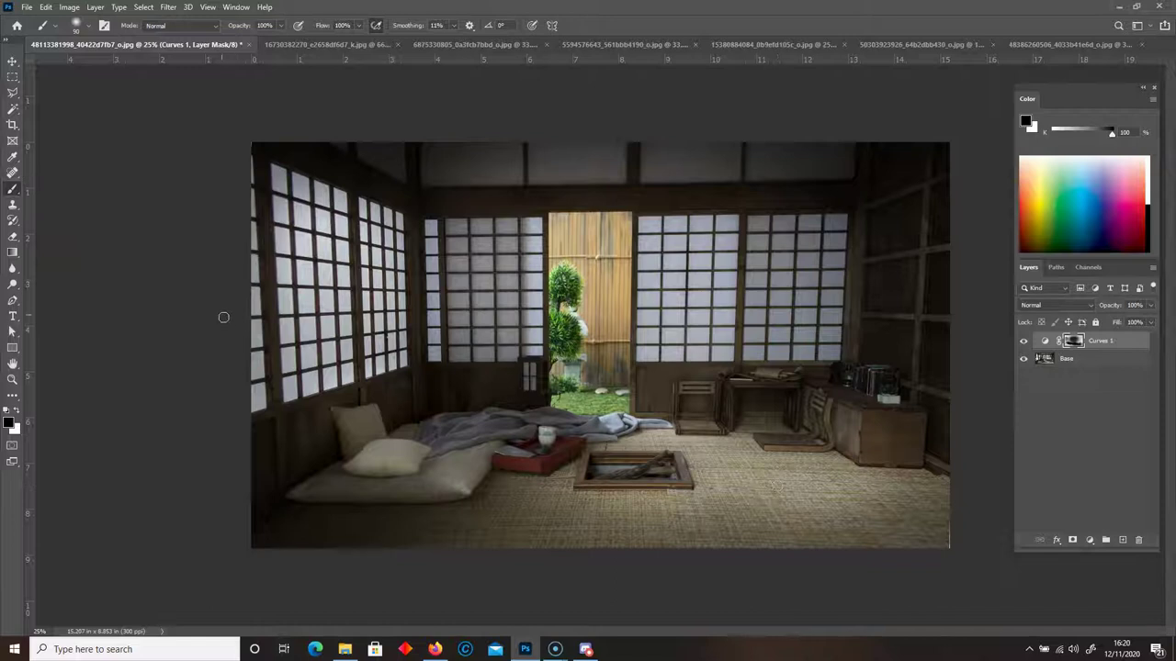
{"action": "left_click", "coordinate": [13, 172]}
{"action": "left_click", "coordinate": [56, 174]}
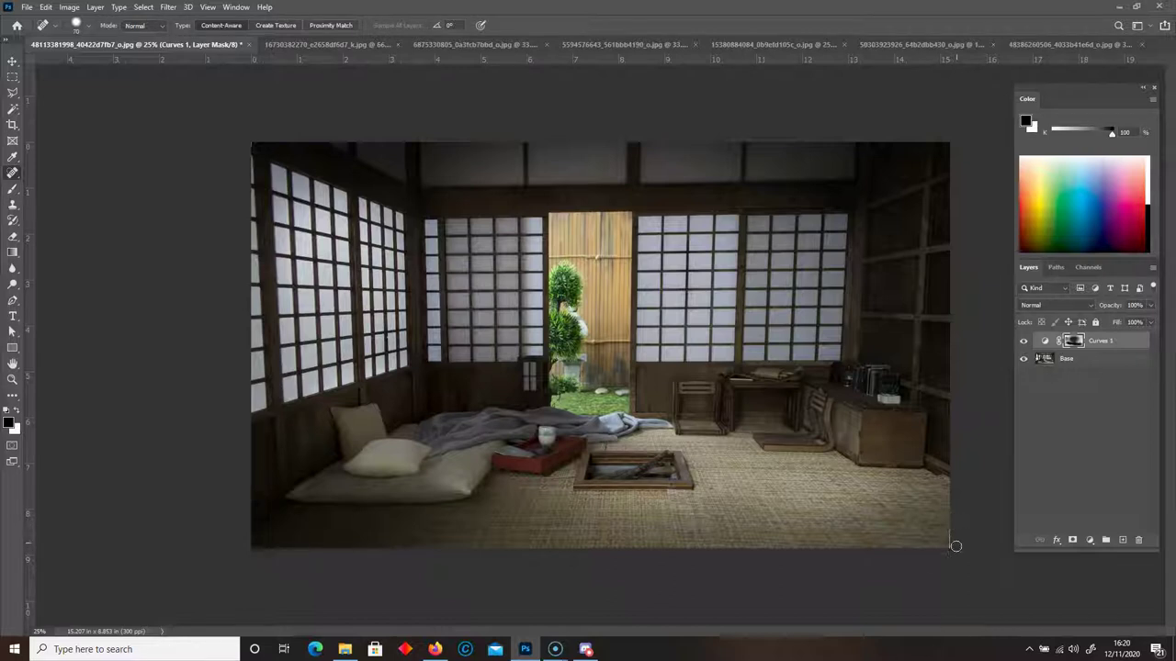
Stretch the Base layer's right side outward to about 100.17% width so it covers the thin strip at the canvas edge
{"action": "left_click", "coordinate": [1047, 359]}
{"action": "key", "text": "ctrl+t"}
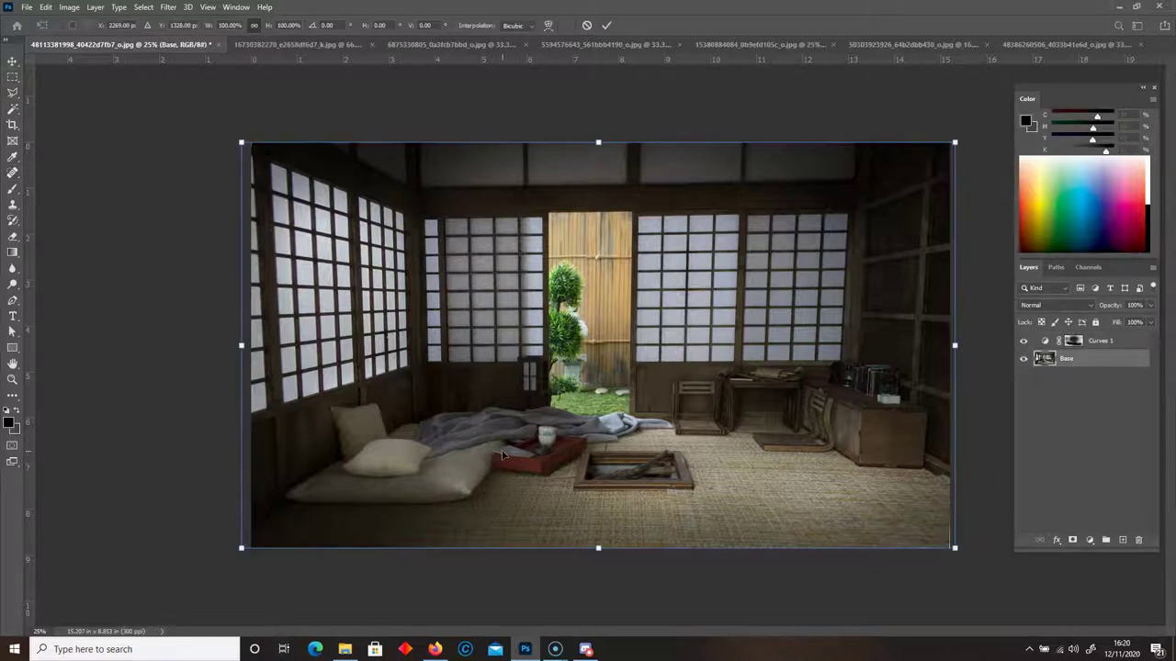
{"action": "left_click_drag", "start_coordinate": [954, 345], "coordinate": [956, 345]}
{"action": "key", "text": "Return"}
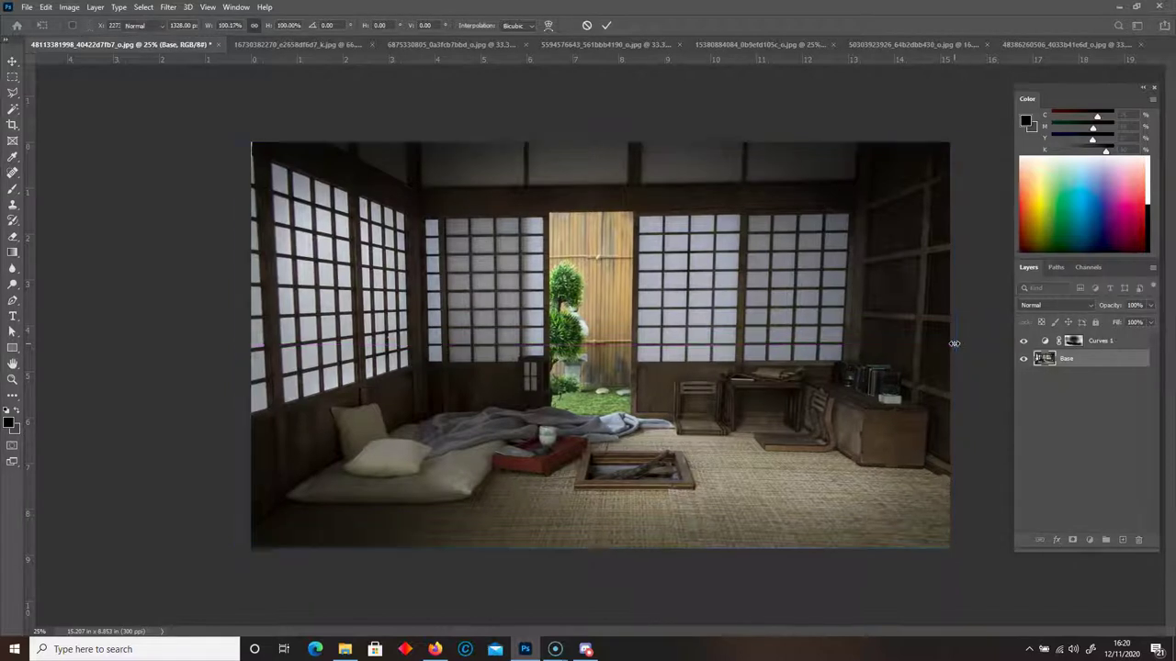
{"action": "key", "text": "j"}
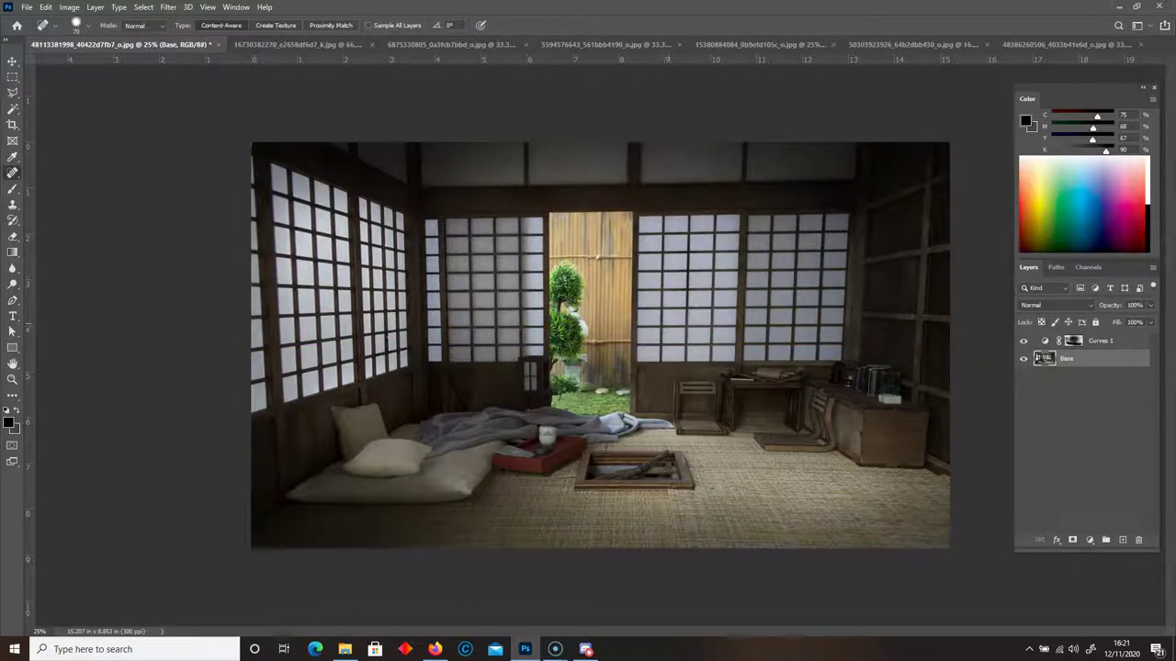
Add a Color Balance adjustment above Curves 1 and set its midtones to -14 cyan–red, 0 magenta–green and +14 yellow–blue
{"action": "left_click", "coordinate": [1121, 344]}
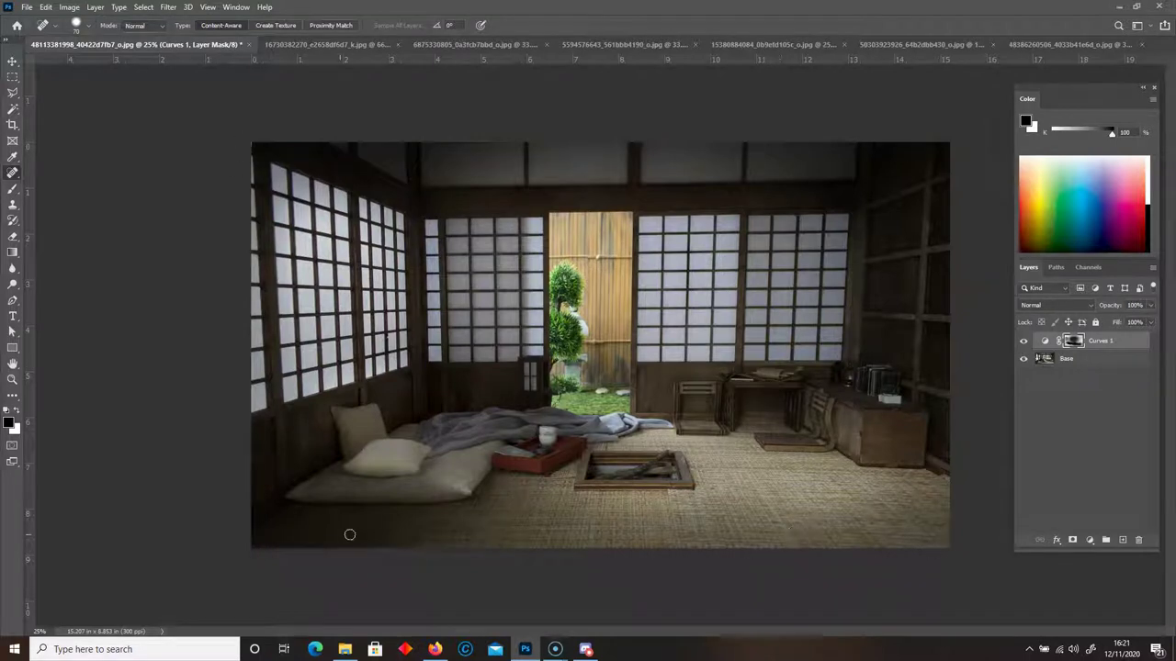
{"action": "left_click", "coordinate": [1090, 541]}
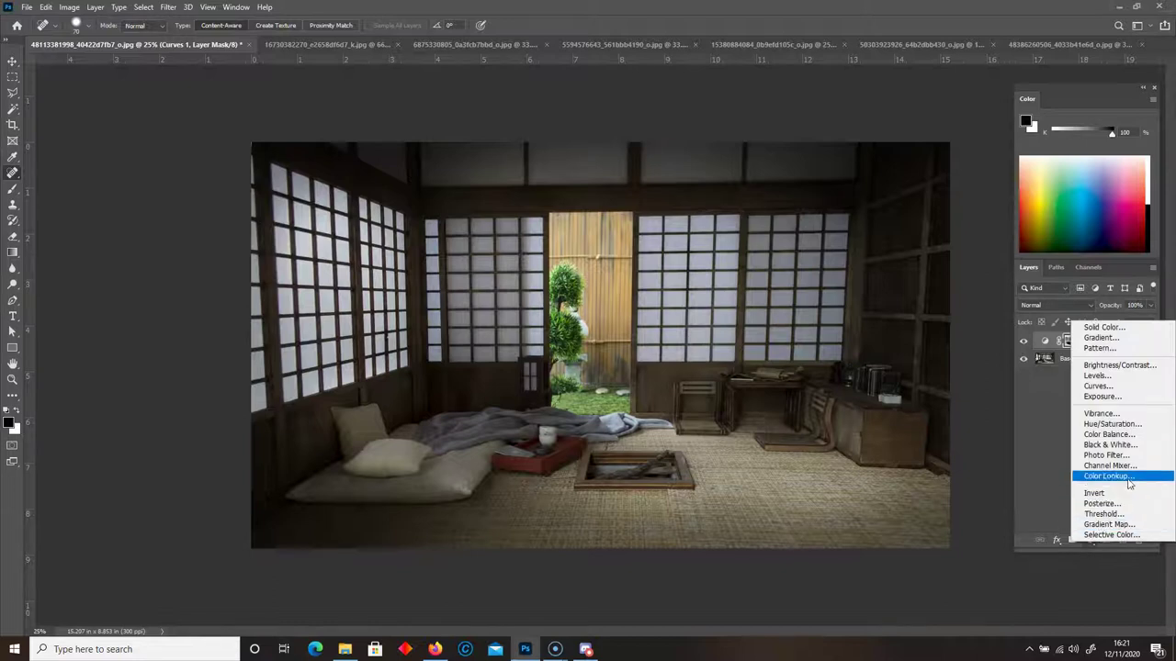
{"action": "left_click", "coordinate": [1119, 438]}
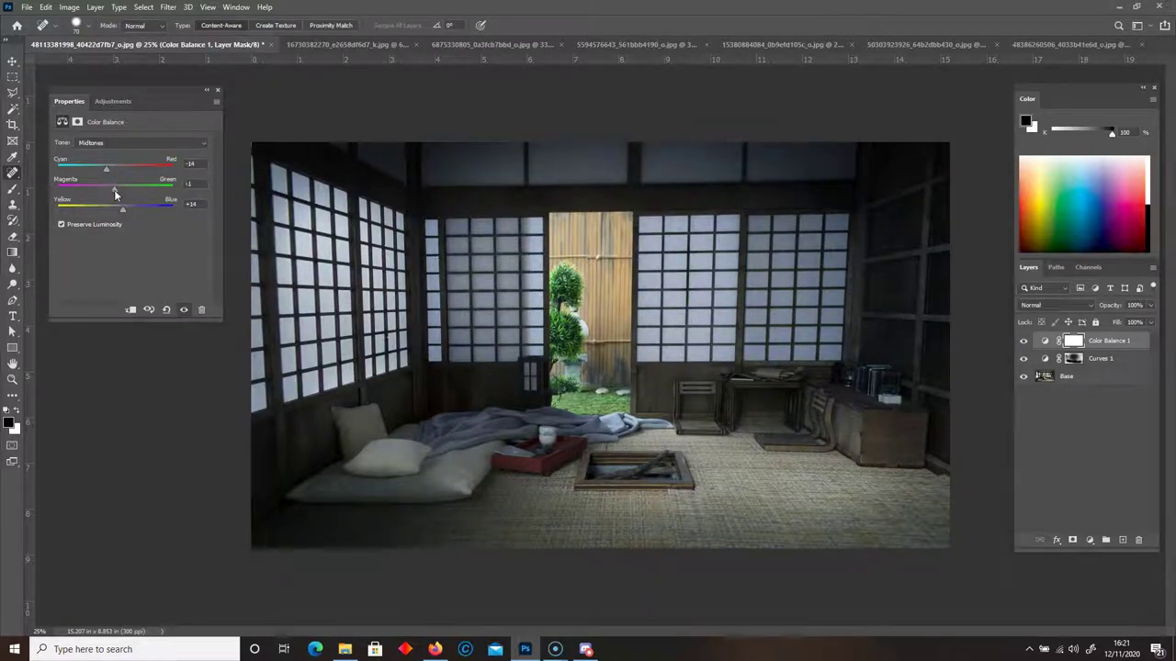
{"action": "left_click_drag", "start_coordinate": [103, 191], "coordinate": [123, 189]}
{"action": "key", "text": "Return"}
Set the Color Balance highlights to +8 cyan–red and +2 yellow–blue
{"action": "left_click", "coordinate": [96, 144]}
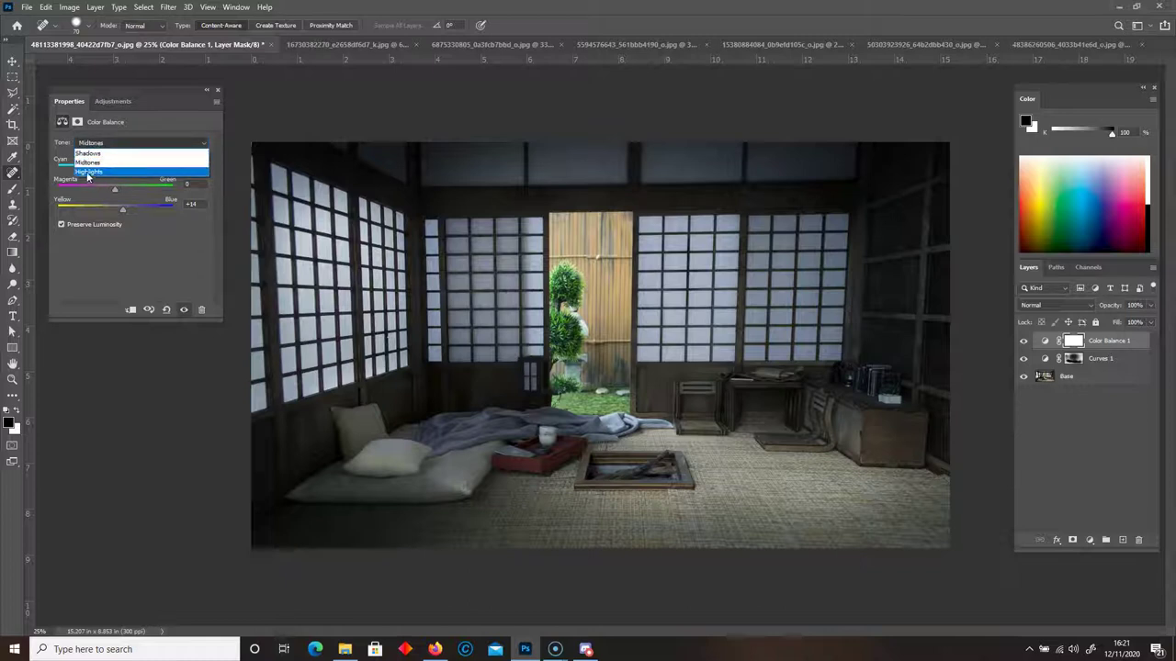
{"action": "left_click", "coordinate": [91, 173]}
{"action": "left_click_drag", "start_coordinate": [113, 212], "coordinate": [119, 212]}
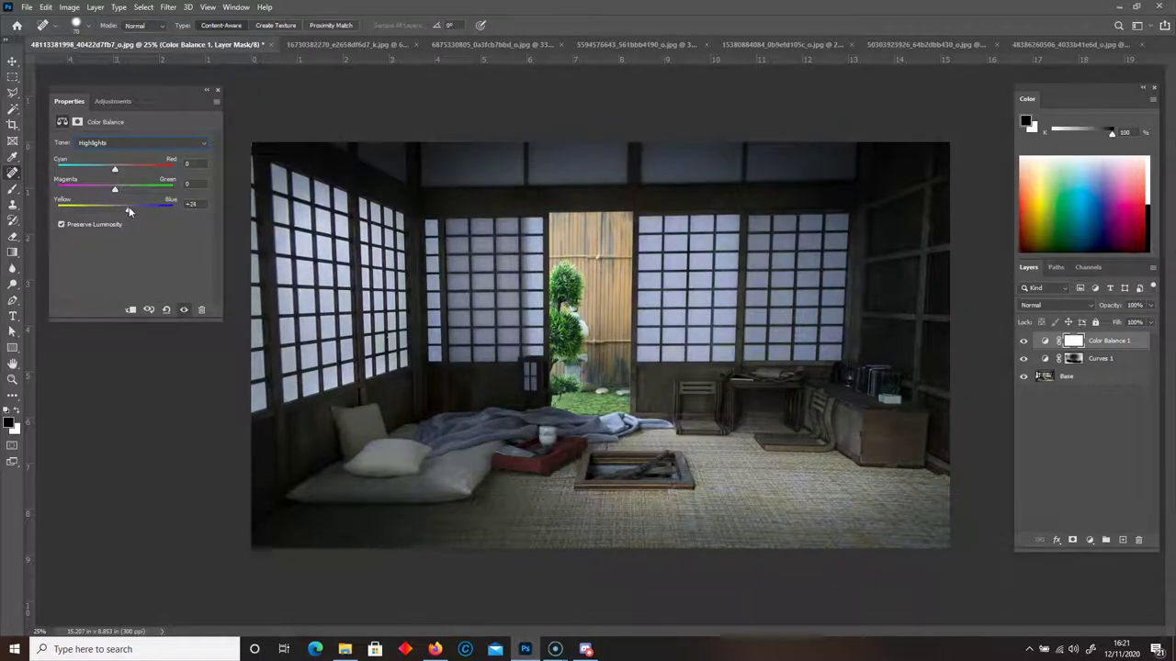
{"action": "left_click_drag", "start_coordinate": [128, 212], "coordinate": [113, 211]}
{"action": "left_click_drag", "start_coordinate": [113, 170], "coordinate": [115, 172]}
{"action": "left_click_drag", "start_coordinate": [114, 214], "coordinate": [116, 214]}
Compare the room with and without Color Balance 1, and leave that layer hidden
{"action": "left_click", "coordinate": [1024, 340]}
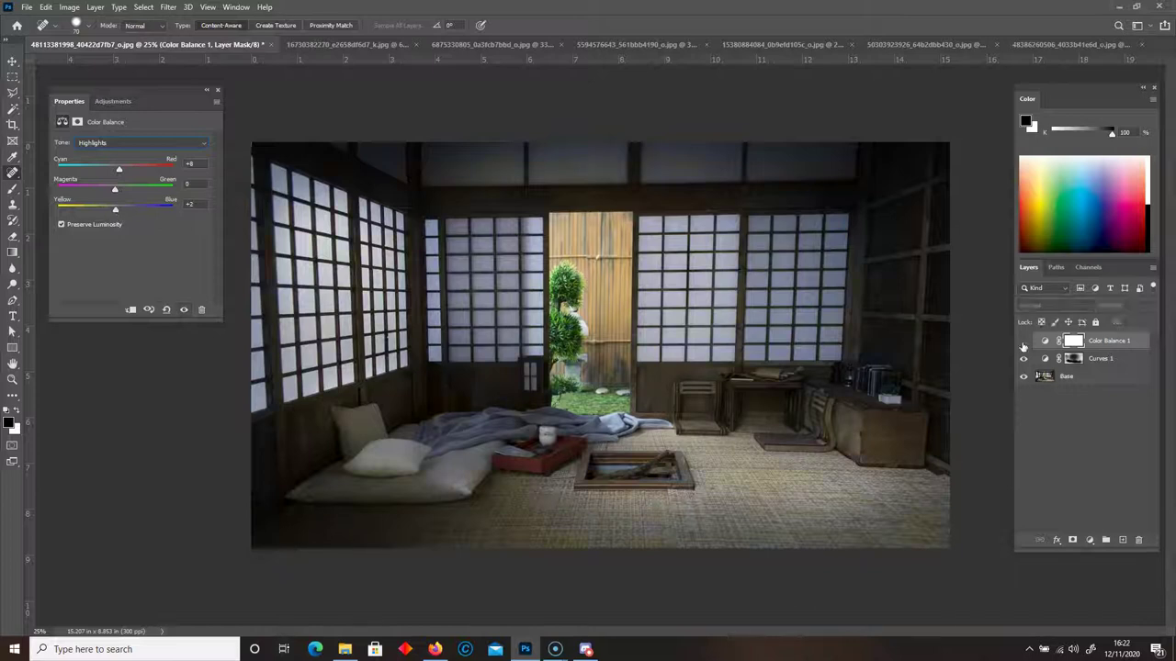
{"action": "left_click", "coordinate": [1023, 341]}
{"action": "left_click", "coordinate": [1023, 341]}
{"action": "left_click", "coordinate": [1023, 341]}
{"action": "left_click", "coordinate": [218, 91]}
{"action": "left_click", "coordinate": [1023, 340]}
Add another Color Balance adjustment above Color Balance 1 and set its midtones to +5 cyan–red and -8 yellow–blue
{"action": "left_click", "coordinate": [1090, 542]}
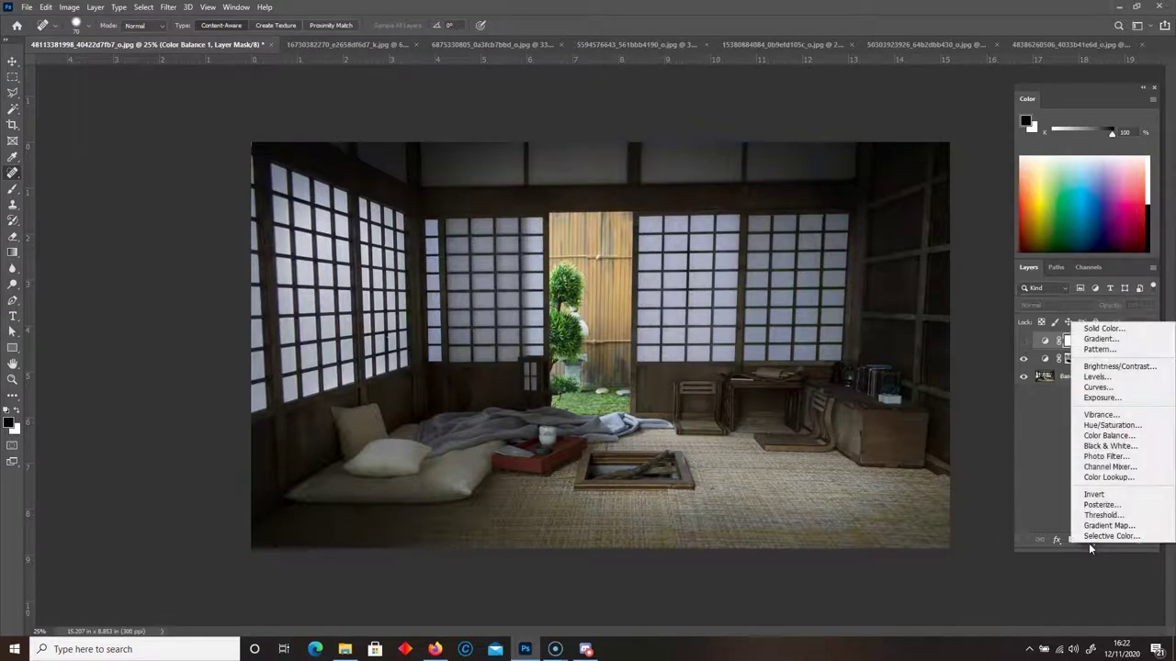
{"action": "left_click", "coordinate": [1093, 437]}
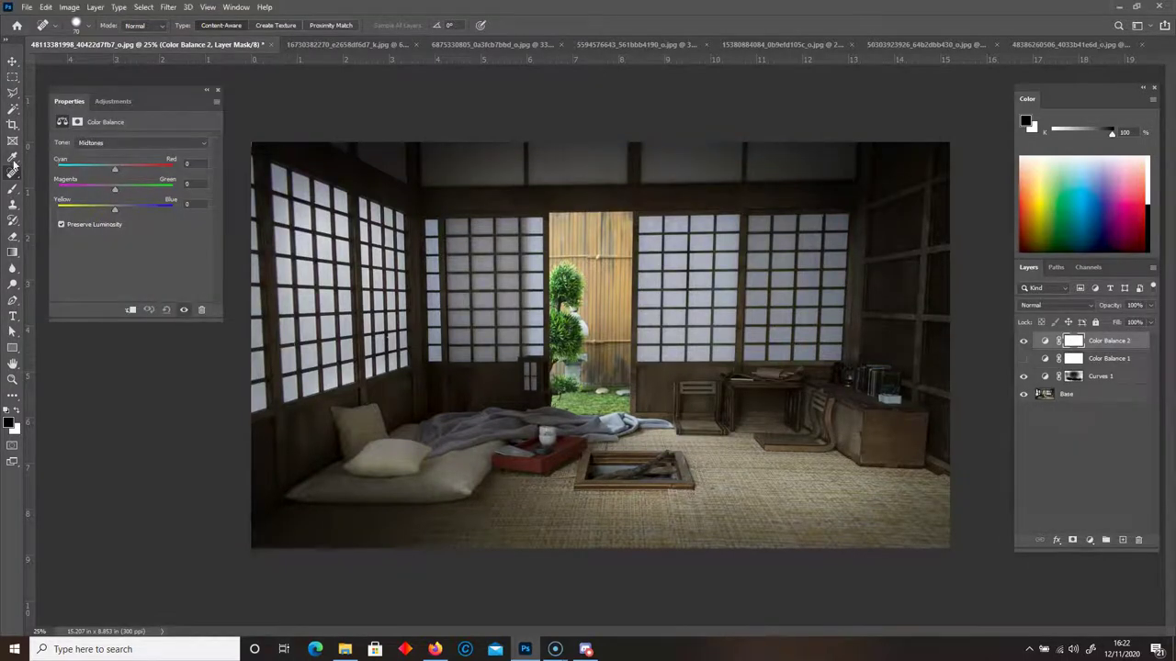
{"action": "left_click_drag", "start_coordinate": [116, 214], "coordinate": [121, 166]}
Shift the Color Balance 2 highlights slightly toward cyan and set their yellow–blue value to +21
{"action": "left_click", "coordinate": [94, 143]}
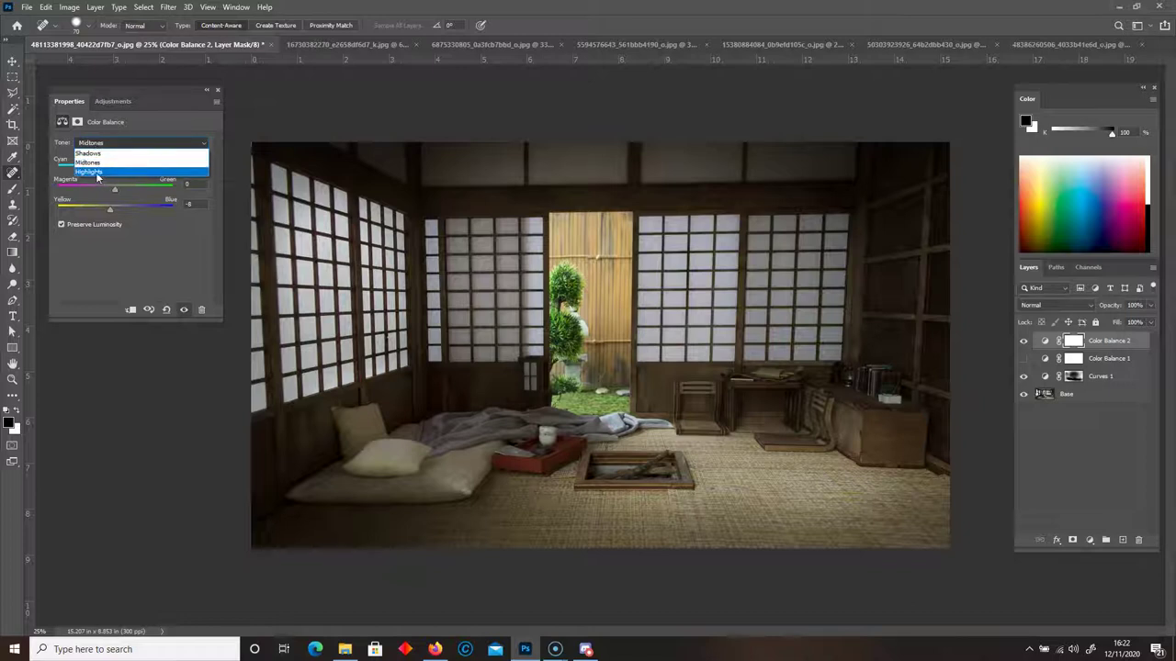
{"action": "left_click", "coordinate": [99, 173]}
{"action": "left_click_drag", "start_coordinate": [115, 208], "coordinate": [120, 213]}
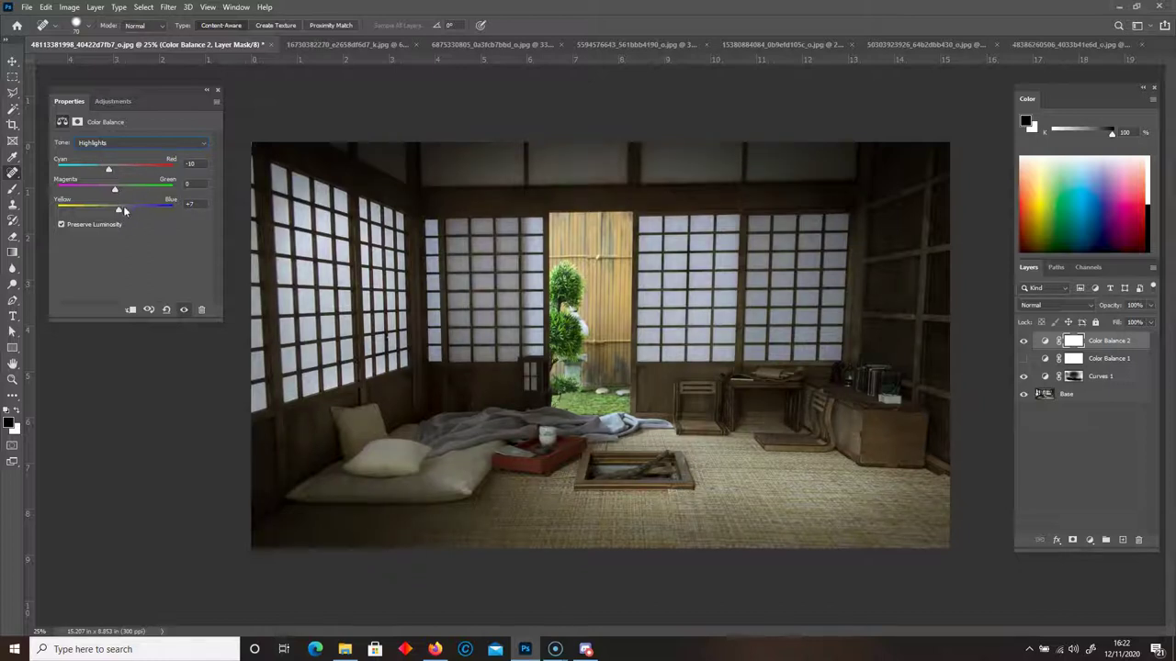
{"action": "left_click_drag", "start_coordinate": [122, 214], "coordinate": [126, 214]}
{"action": "left_click_drag", "start_coordinate": [108, 168], "coordinate": [107, 169]}
{"action": "left_click_drag", "start_coordinate": [124, 210], "coordinate": [102, 209]}
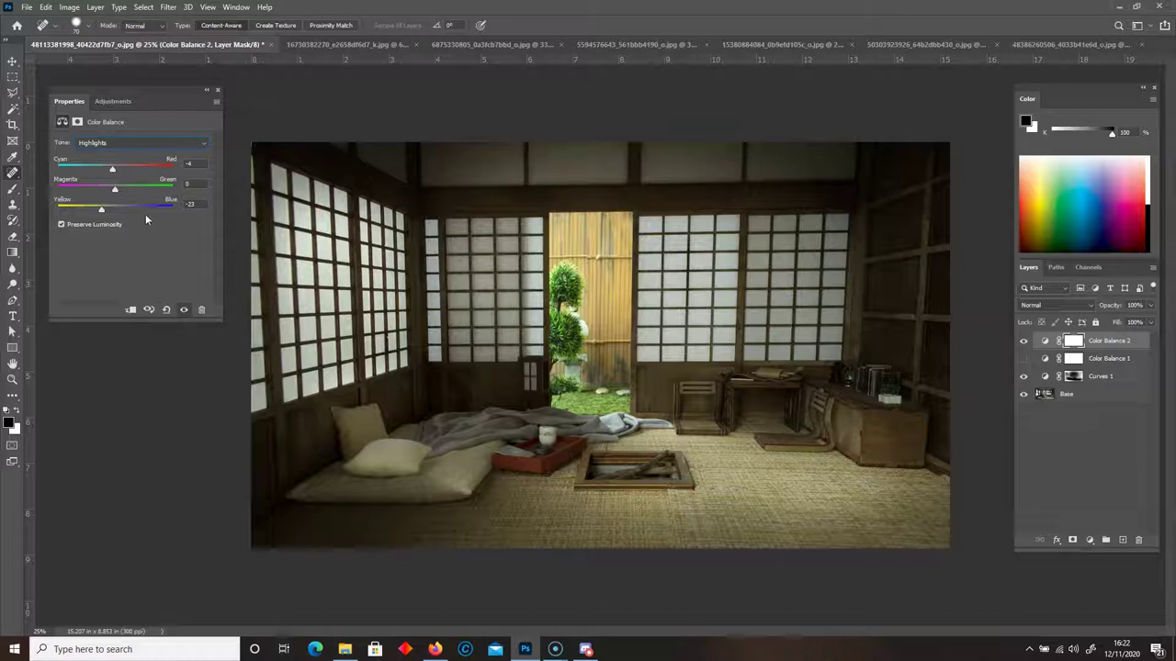
{"action": "left_click_drag", "start_coordinate": [107, 211], "coordinate": [126, 210]}
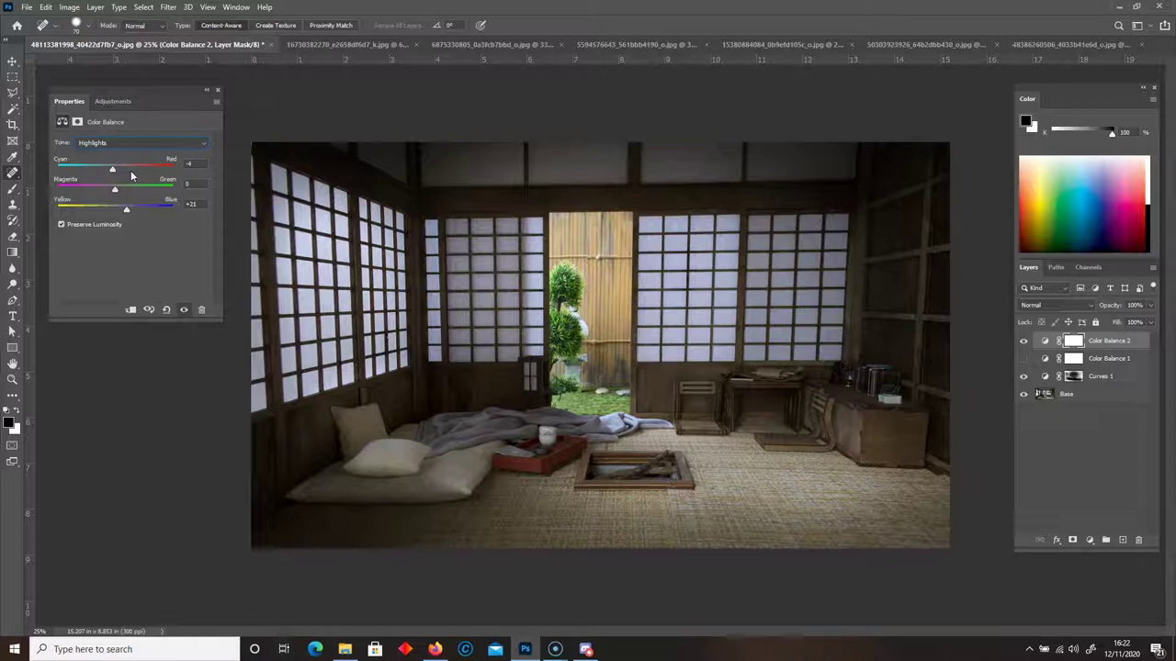
{"action": "left_click_drag", "start_coordinate": [112, 173], "coordinate": [111, 173]}
{"action": "left_click", "coordinate": [218, 89]}
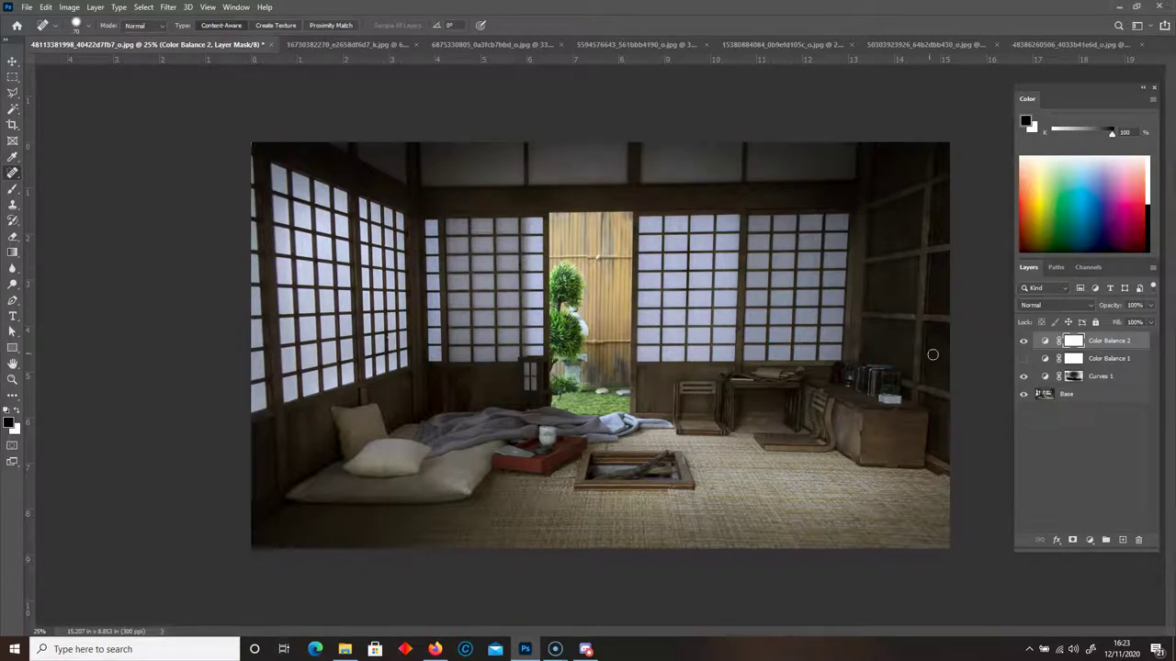
Compare the room with and without Color Balance 2, leaving it hidden and Color Balance 1 visible
{"action": "left_click", "coordinate": [1024, 342]}
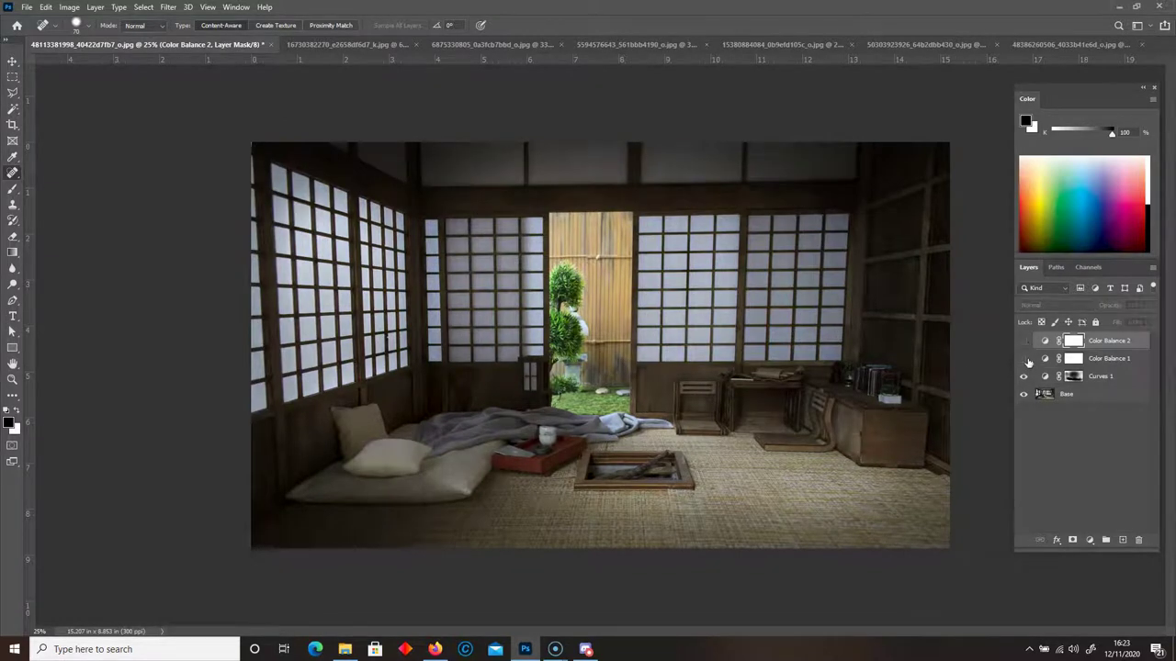
{"action": "left_click", "coordinate": [1024, 341]}
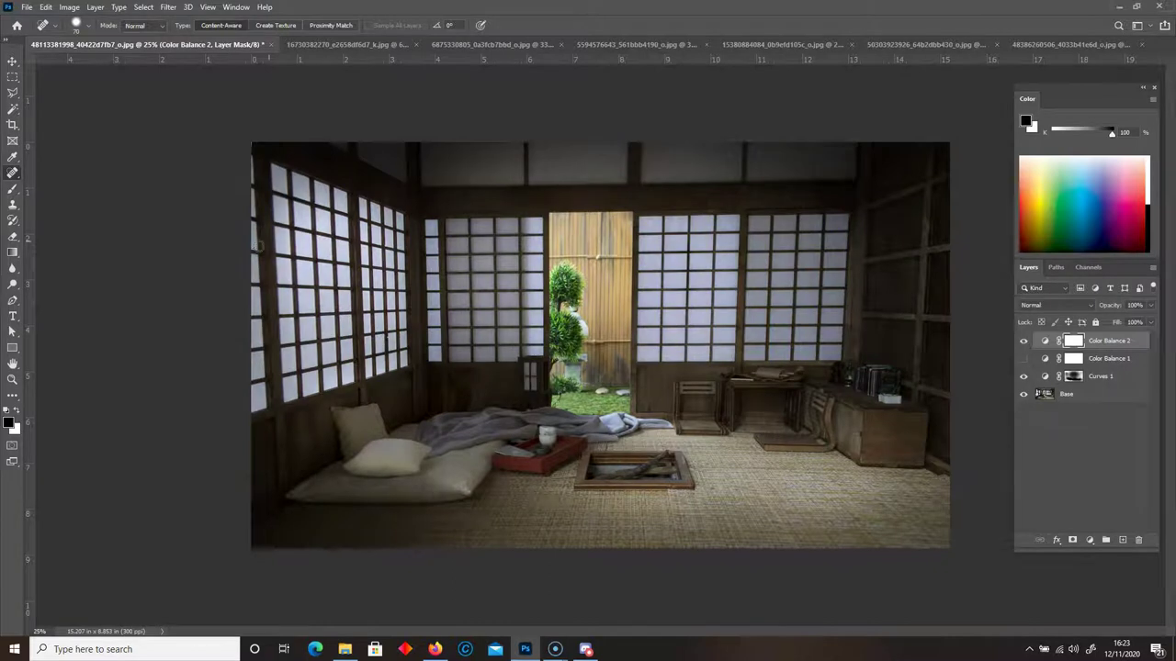
{"action": "left_click", "coordinate": [1026, 346]}
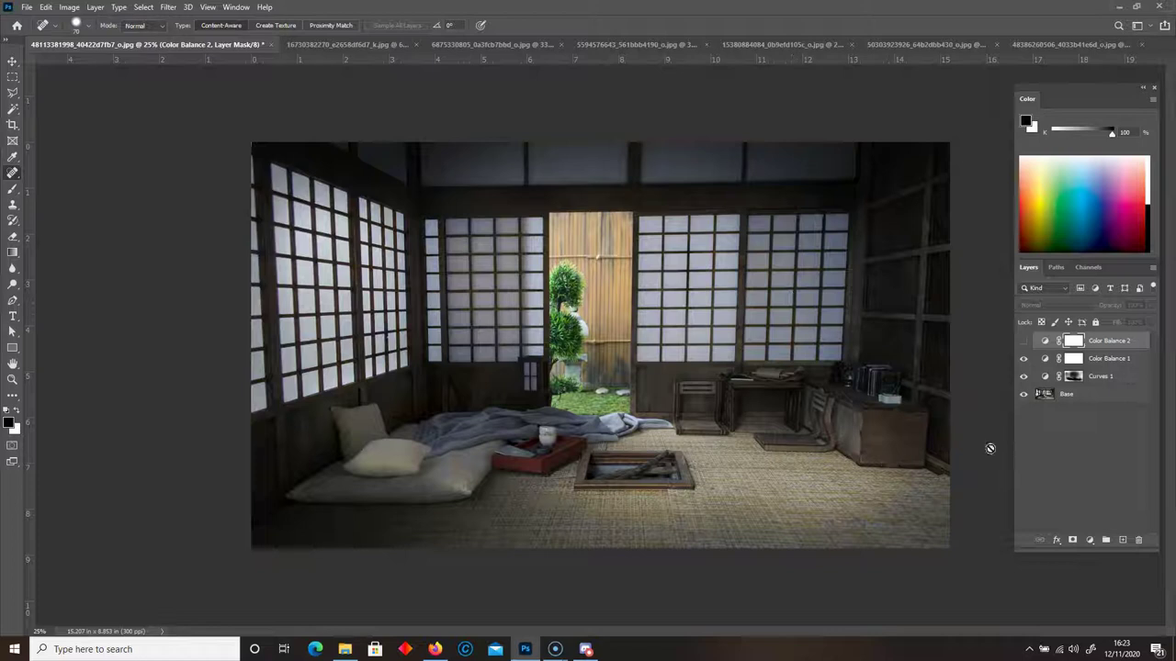
Add a Color Lookup adjustment directly above Color Balance 1 and load the 2Strip.look 3D LUT
{"action": "left_click", "coordinate": [1046, 360]}
{"action": "left_click", "coordinate": [1089, 542]}
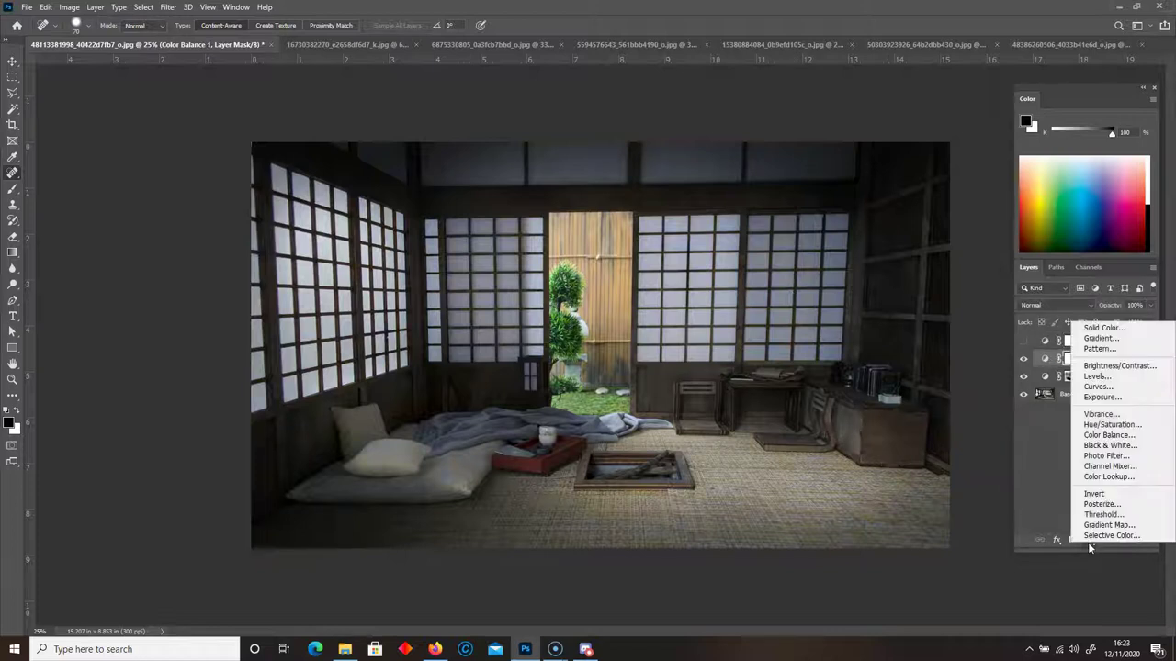
{"action": "left_click", "coordinate": [1109, 478]}
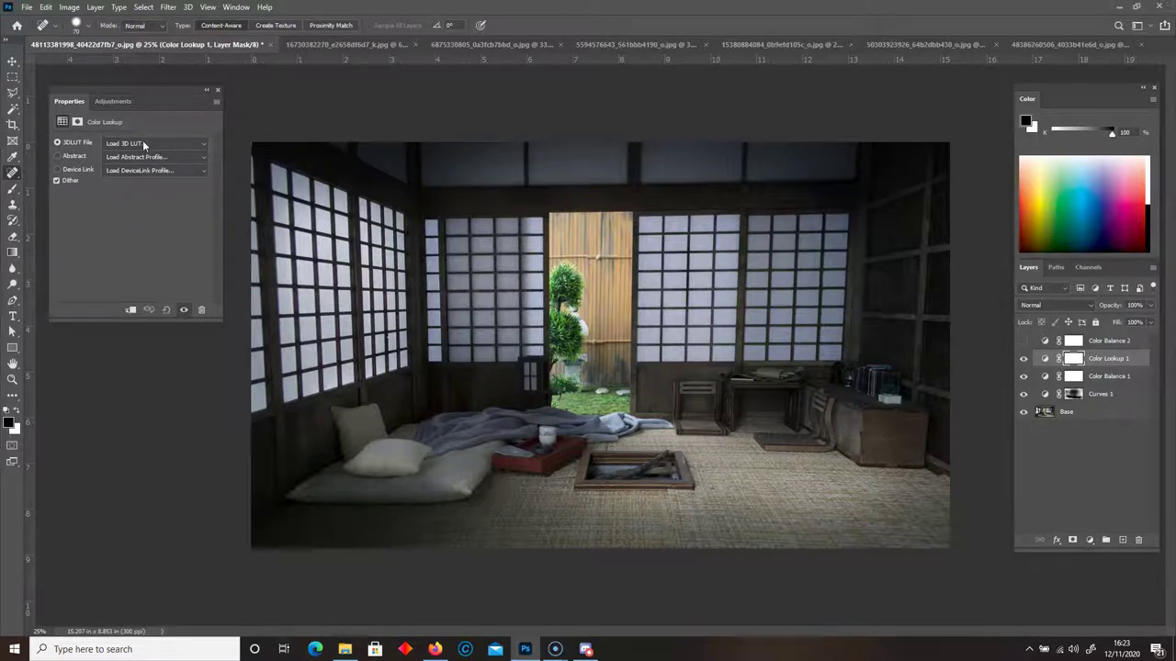
{"action": "left_click", "coordinate": [144, 144]}
{"action": "left_click", "coordinate": [129, 193]}
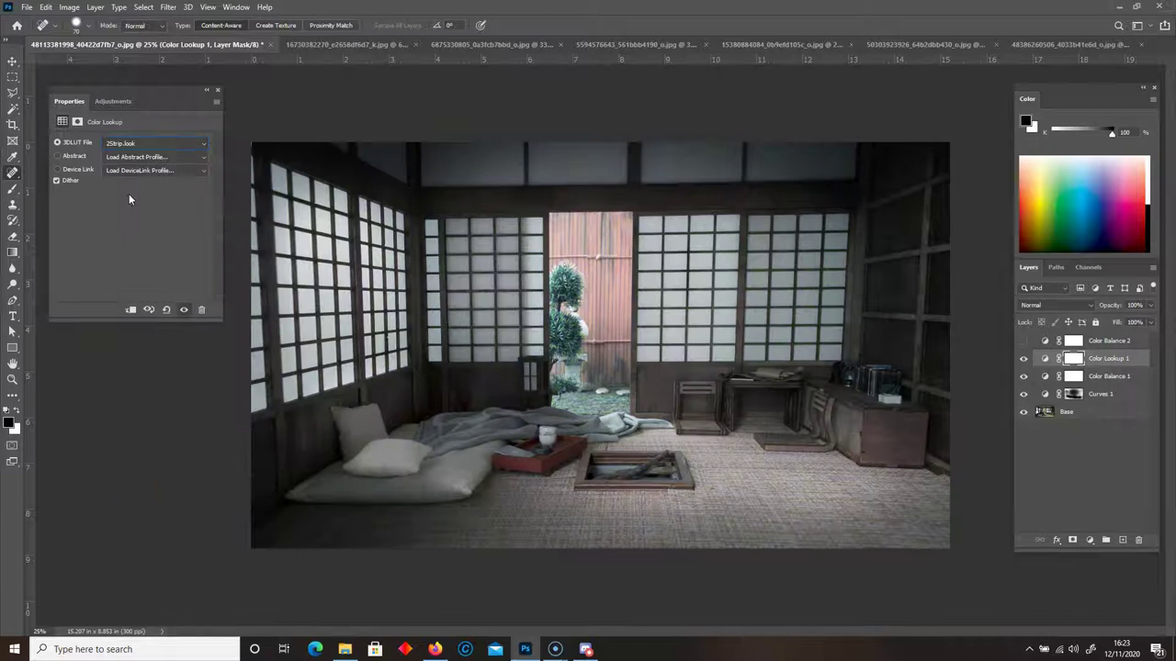
Preview the successive 3D LUT presets on the Color Lookup adjustment and settle on FoggyNight.3DL
{"action": "key", "text": "Down"}
{"action": "key", "text": "Down"}
{"action": "key", "text": "Down"}
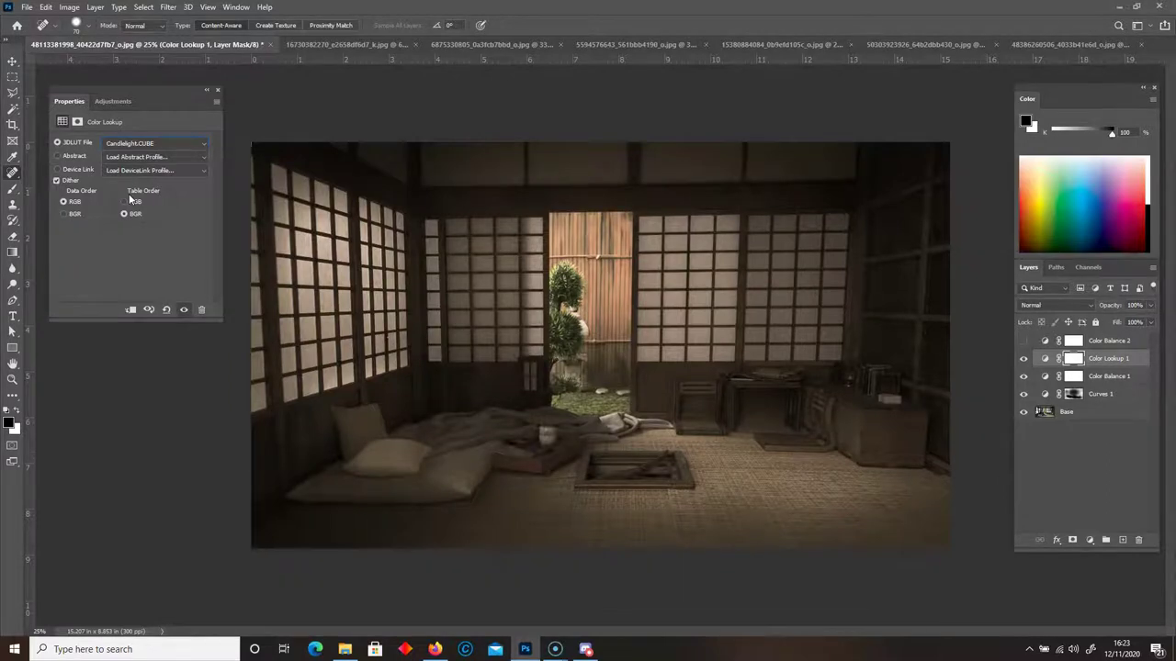
{"action": "key", "text": "Down"}
{"action": "key", "text": "Down"}
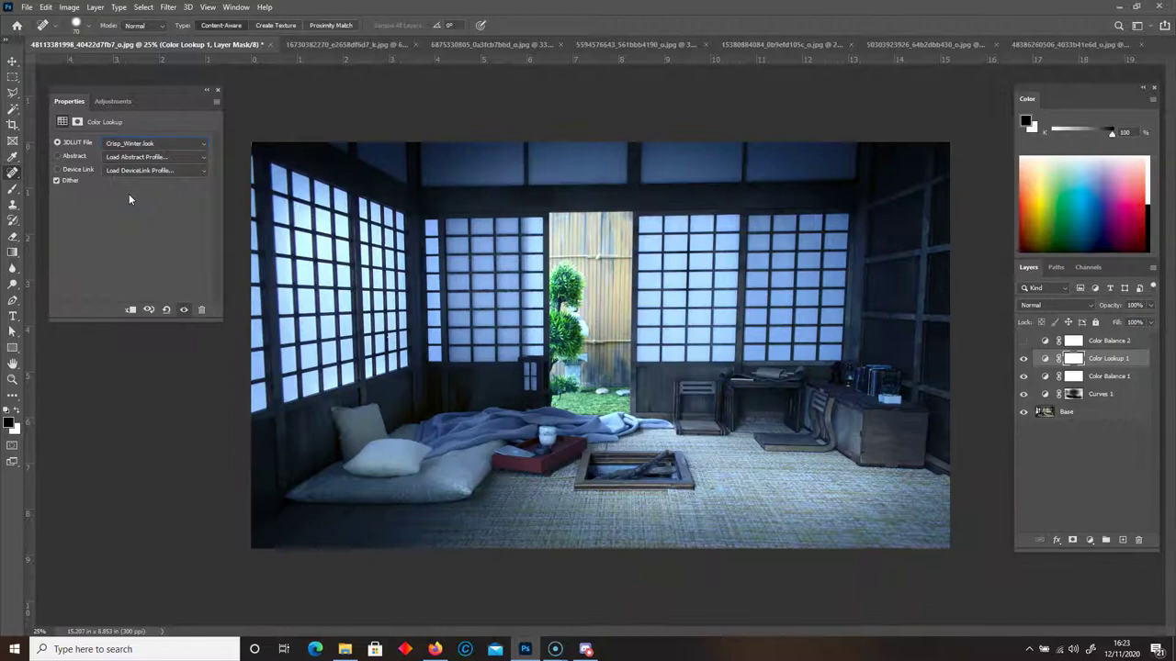
{"action": "key", "text": "Down"}
{"action": "key", "text": "Down"}
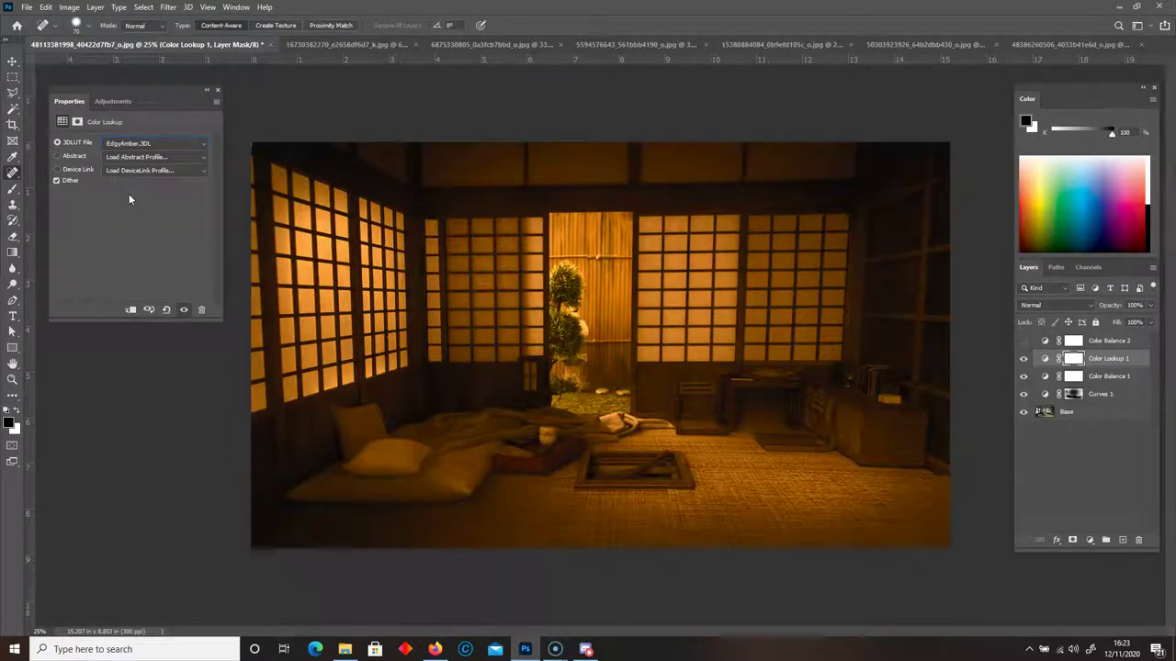
{"action": "key", "text": "Down"}
{"action": "key", "text": "Down"}
{"action": "key", "text": "Down"}
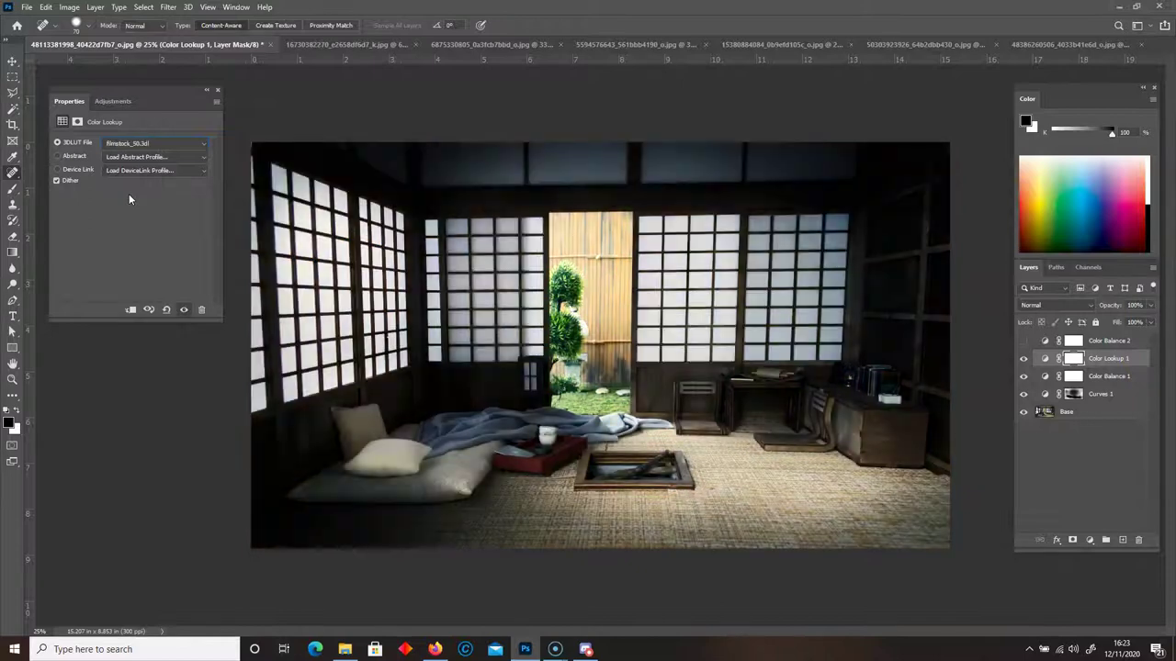
{"action": "key", "text": "Down"}
{"action": "key", "text": "Up"}
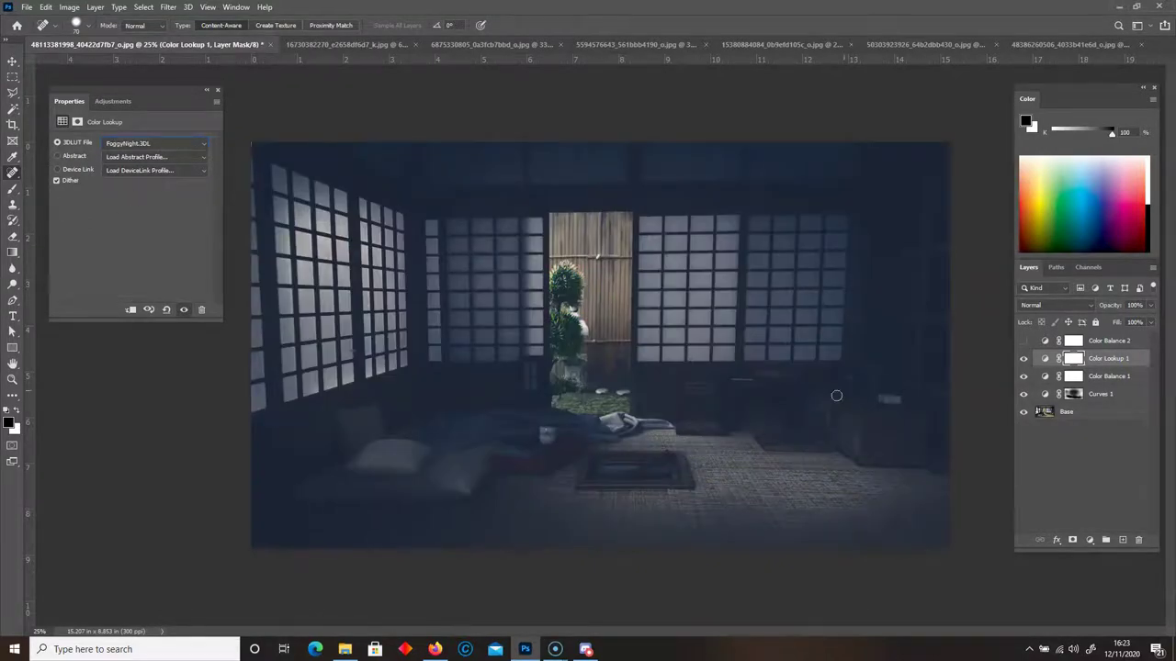
Lower the opacity of Color Lookup 1 to 22% and check it against Color Balance 1
{"action": "left_click", "coordinate": [1150, 306]}
{"action": "left_click_drag", "start_coordinate": [1146, 319], "coordinate": [1108, 321]}
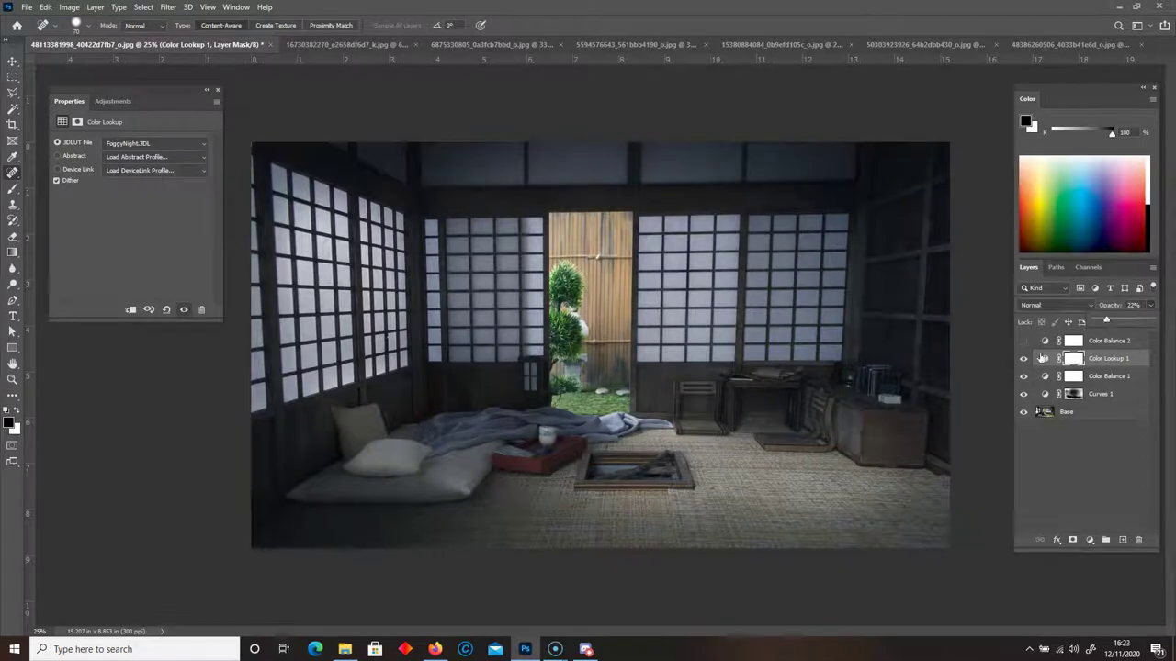
{"action": "left_click", "coordinate": [1024, 378]}
Add a Color Balance adjustment above Color Lookup 1 with midtones at -6 yellow–blue and highlights shifted toward red and -9 yellow–blue
{"action": "left_click", "coordinate": [1088, 541]}
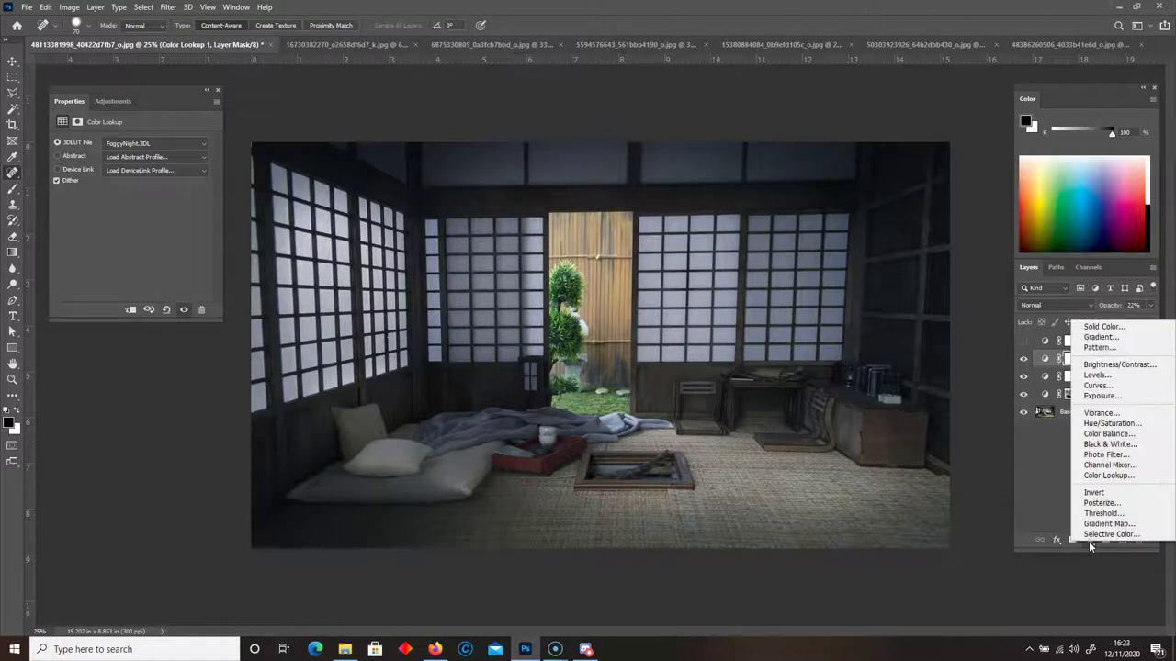
{"action": "left_click", "coordinate": [1113, 439]}
{"action": "left_click_drag", "start_coordinate": [108, 211], "coordinate": [111, 210]}
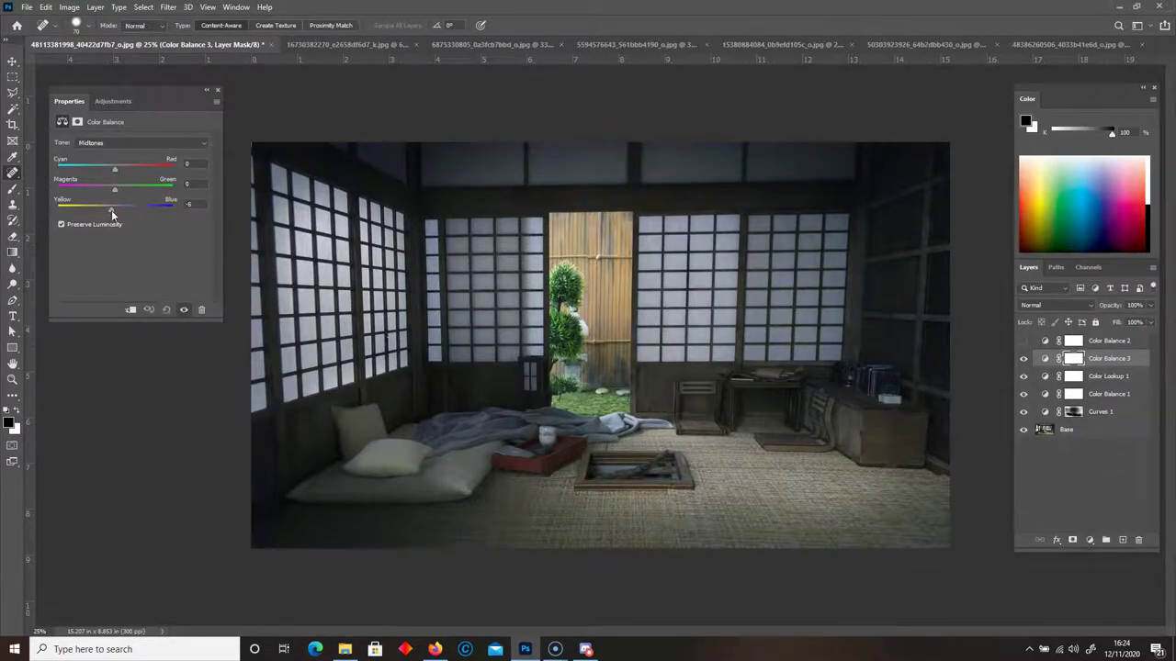
{"action": "left_click", "coordinate": [104, 144]}
{"action": "left_click", "coordinate": [101, 166]}
{"action": "left_click_drag", "start_coordinate": [110, 210], "coordinate": [120, 168]}
Set the Color Balance 3 shadows to -1 cyan–red, -5 magenta–green and -8 yellow–blue
{"action": "left_click", "coordinate": [104, 144]}
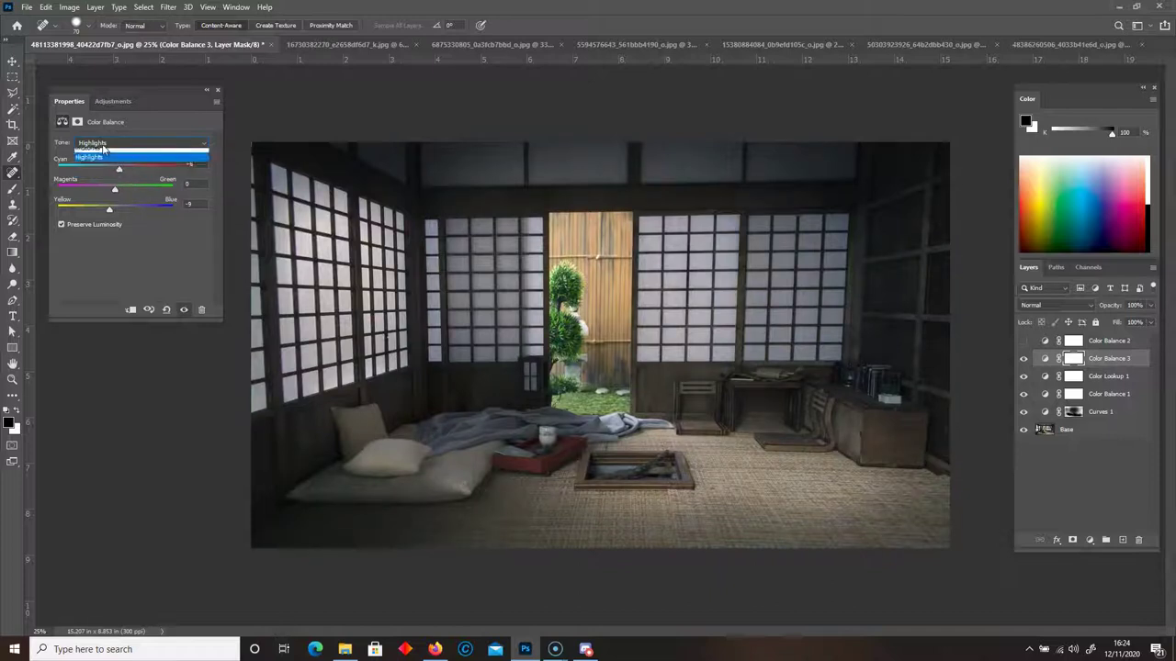
{"action": "left_click", "coordinate": [97, 153]}
{"action": "mouse_move", "coordinate": [118, 209]}
{"action": "left_mouse_down"}
{"action": "mouse_move", "coordinate": [114, 170]}
{"action": "mouse_move", "coordinate": [110, 189]}
{"action": "left_mouse_up"}
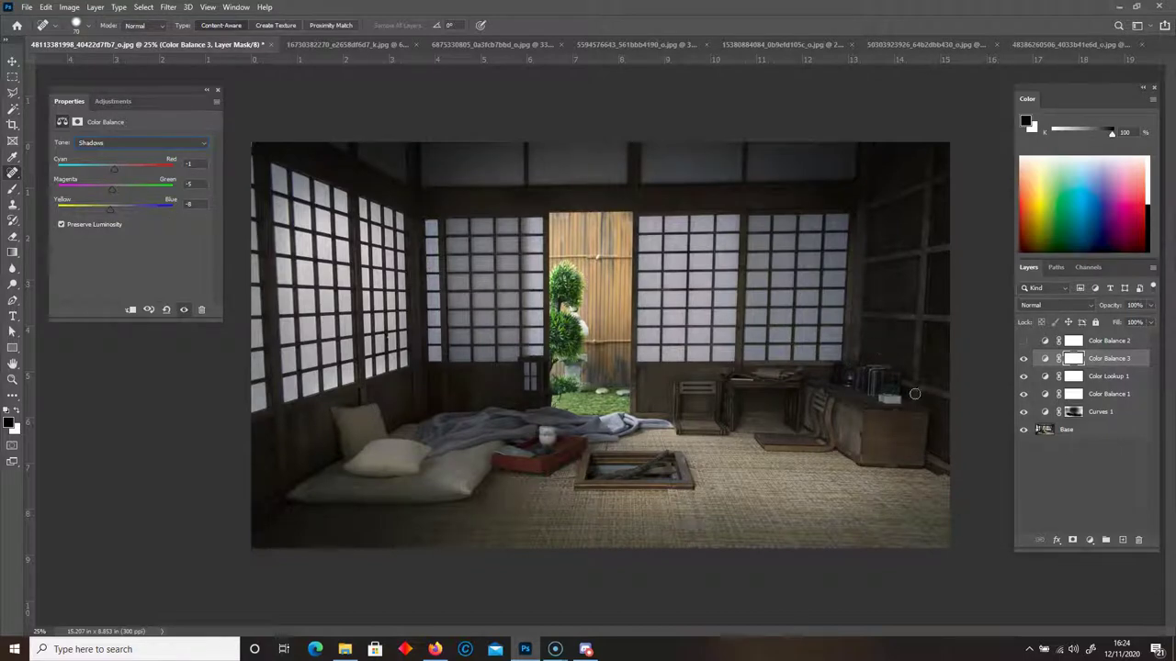
Compare the room with and without the Curves, Color Lookup and Color Balance adjustments, then restore their visibility
{"action": "left_click_drag", "start_coordinate": [1024, 360], "coordinate": [1025, 401]}
{"action": "left_click", "coordinate": [1024, 412]}
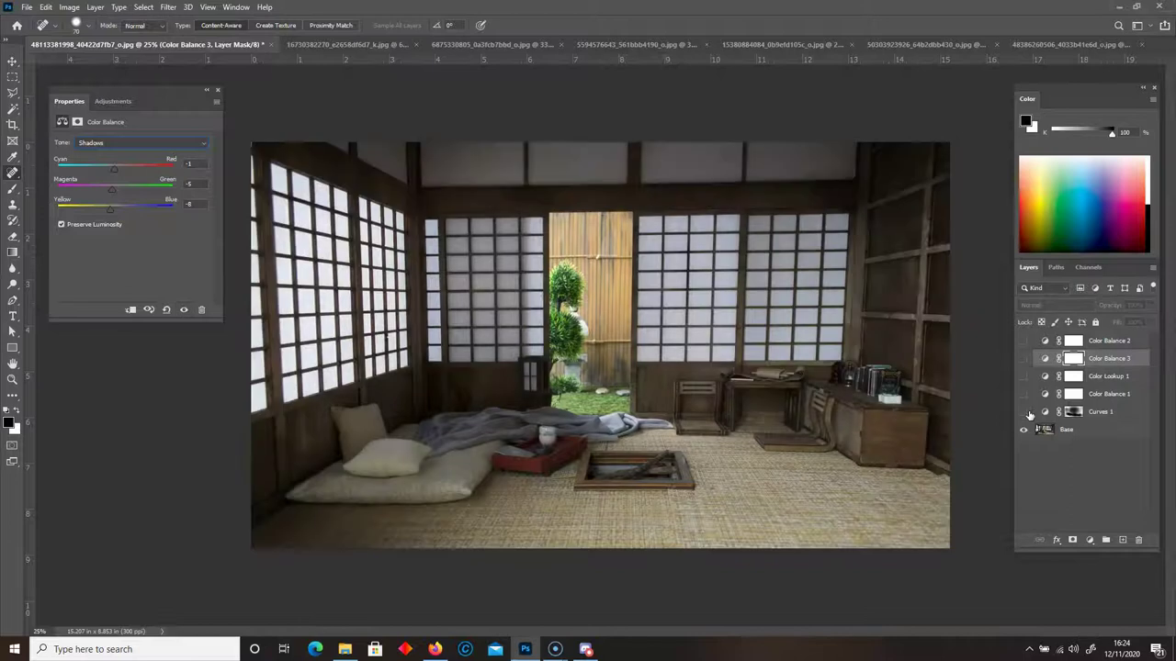
{"action": "mouse_move", "coordinate": [1032, 417]}
{"action": "left_mouse_down"}
{"action": "mouse_move", "coordinate": [1024, 361]}
{"action": "mouse_move", "coordinate": [1024, 413]}
{"action": "left_mouse_up"}
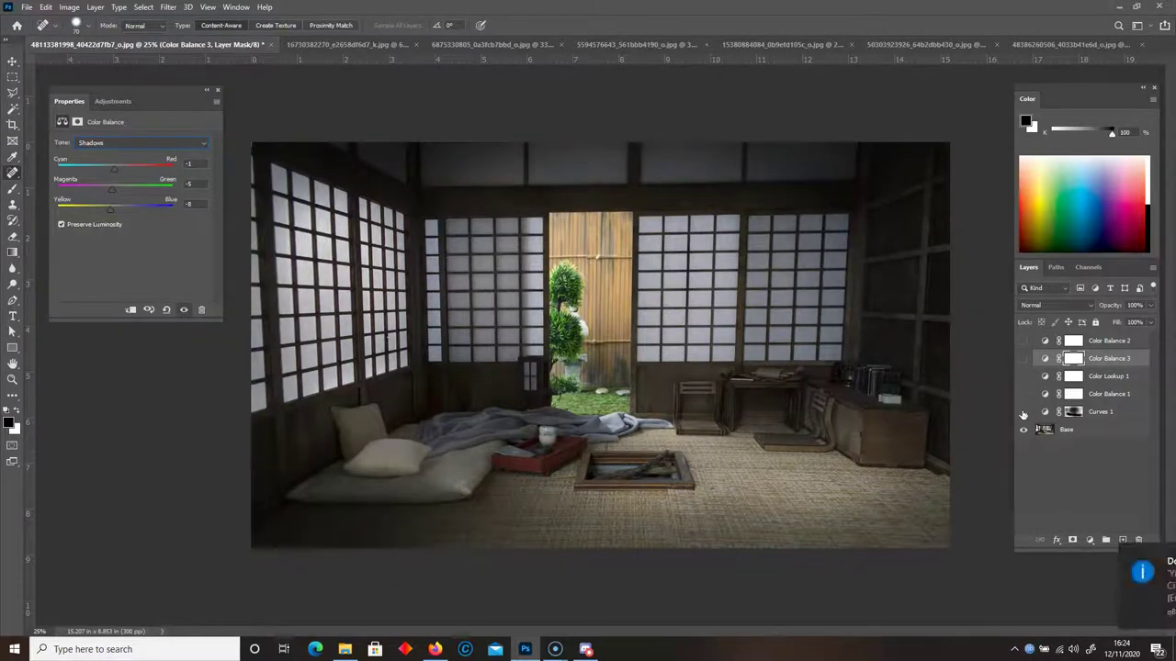
{"action": "left_click", "coordinate": [1152, 557]}
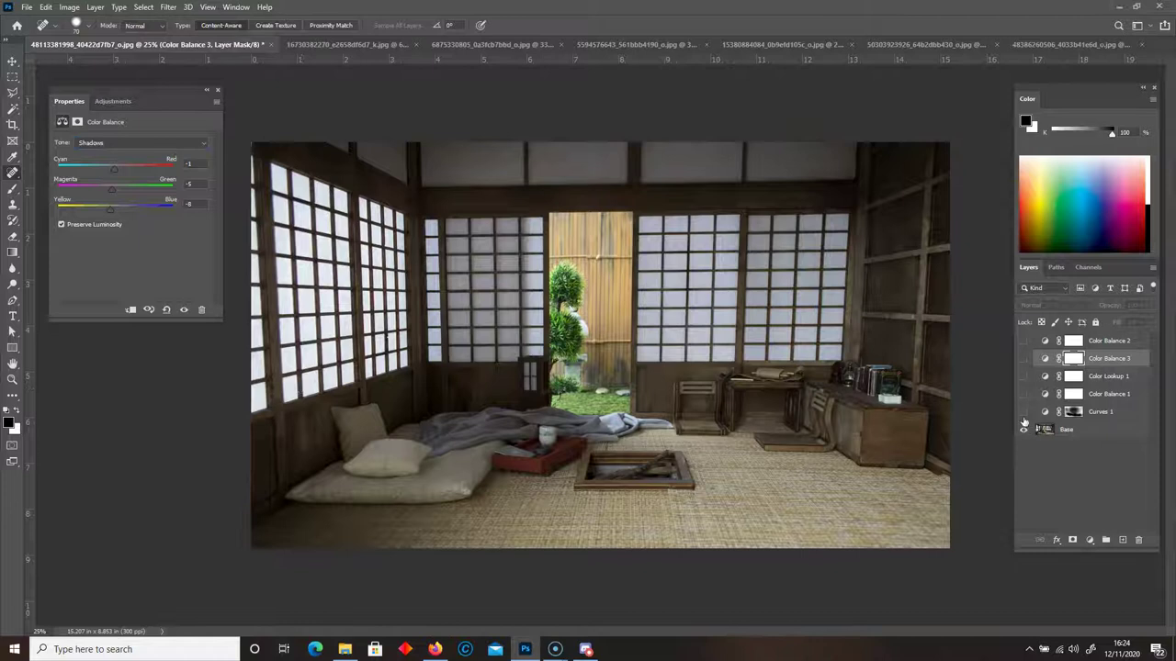
{"action": "left_click_drag", "start_coordinate": [1022, 413], "coordinate": [1023, 360]}
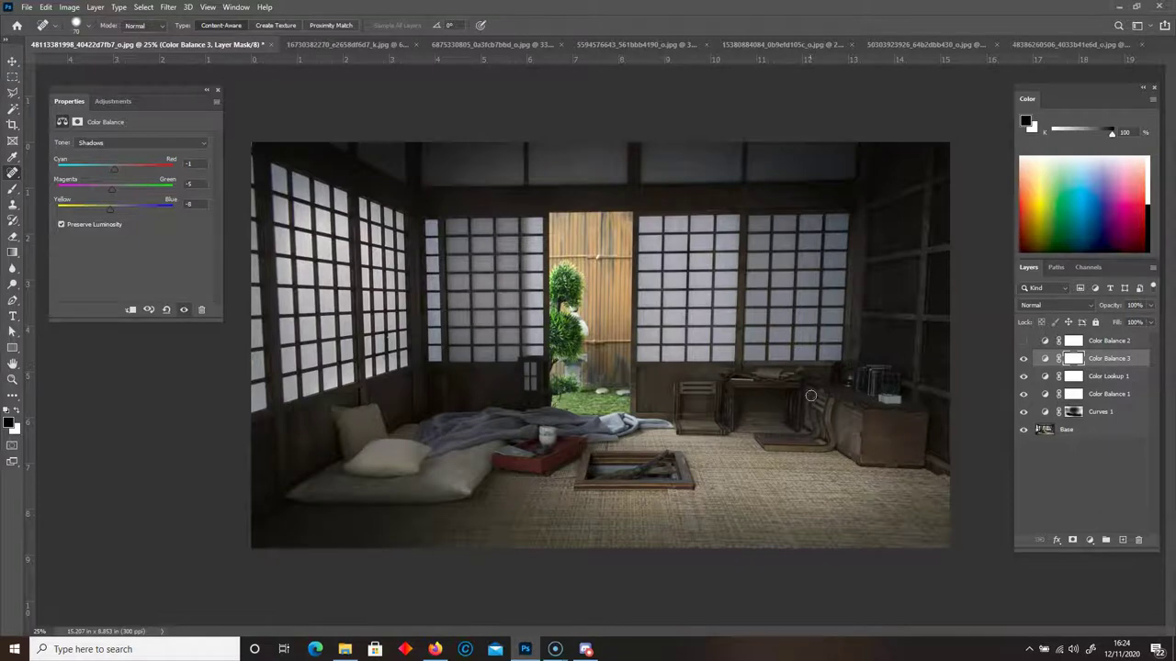
Show Color Balance 2 again and reduce its opacity to 37%
{"action": "left_click", "coordinate": [1023, 342]}
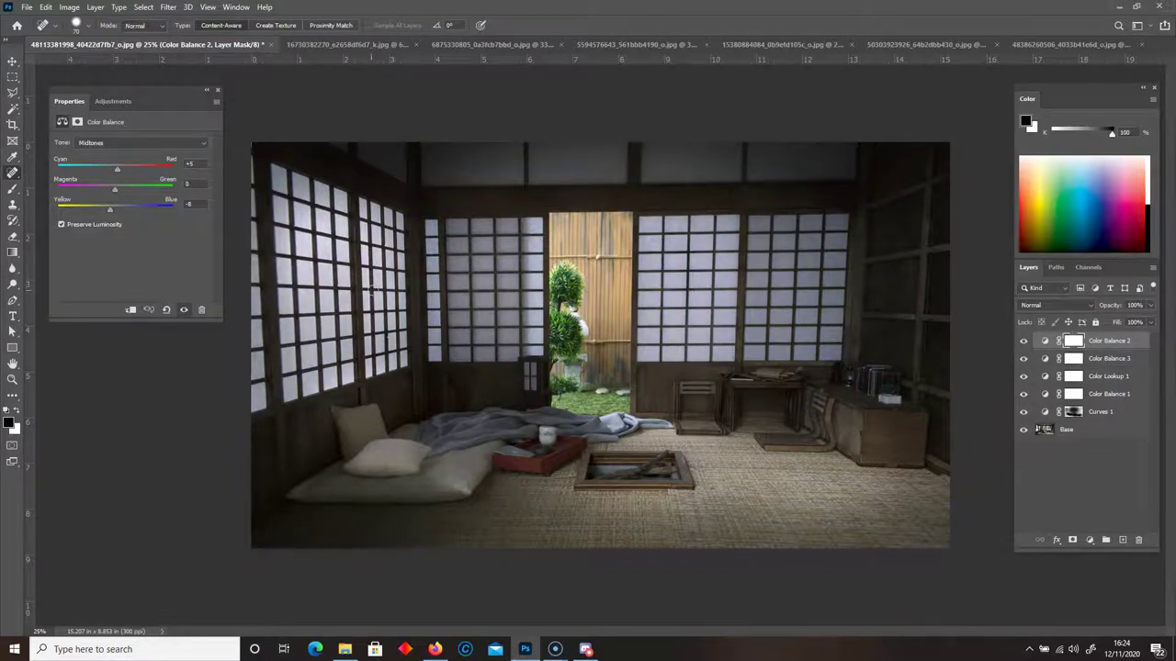
{"action": "left_click", "coordinate": [1150, 305]}
{"action": "left_click_drag", "start_coordinate": [1142, 328], "coordinate": [1116, 322]}
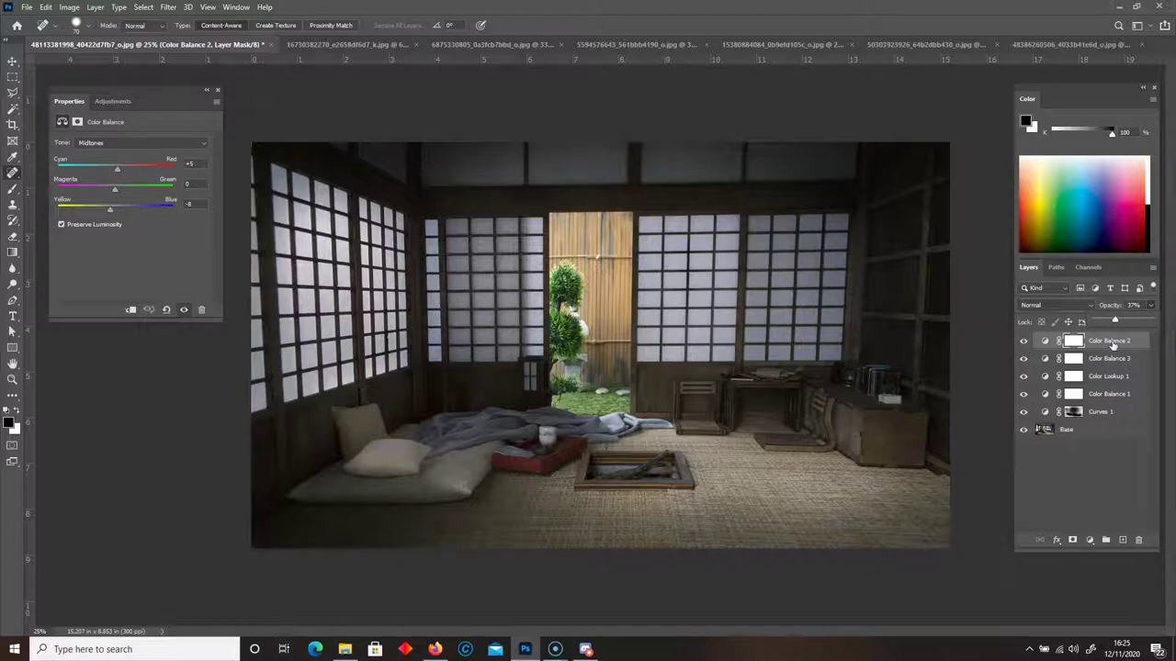
{"action": "left_click", "coordinate": [1103, 449]}
{"action": "left_click", "coordinate": [1141, 342]}
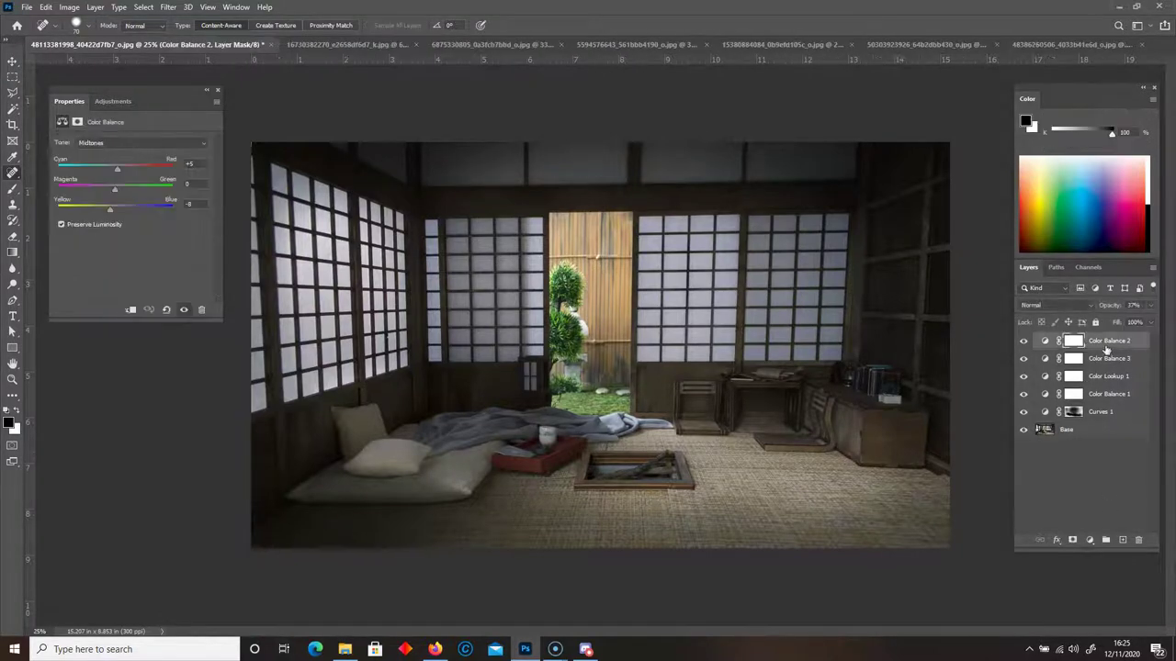
{"action": "left_click_drag", "start_coordinate": [1112, 349], "coordinate": [1112, 347]}
Stamp all visible layers into a merged layer, hide the adjustments beneath it and compare the graded room with the Base layer
{"action": "key", "text": "ctrl+shift+alt+e"}
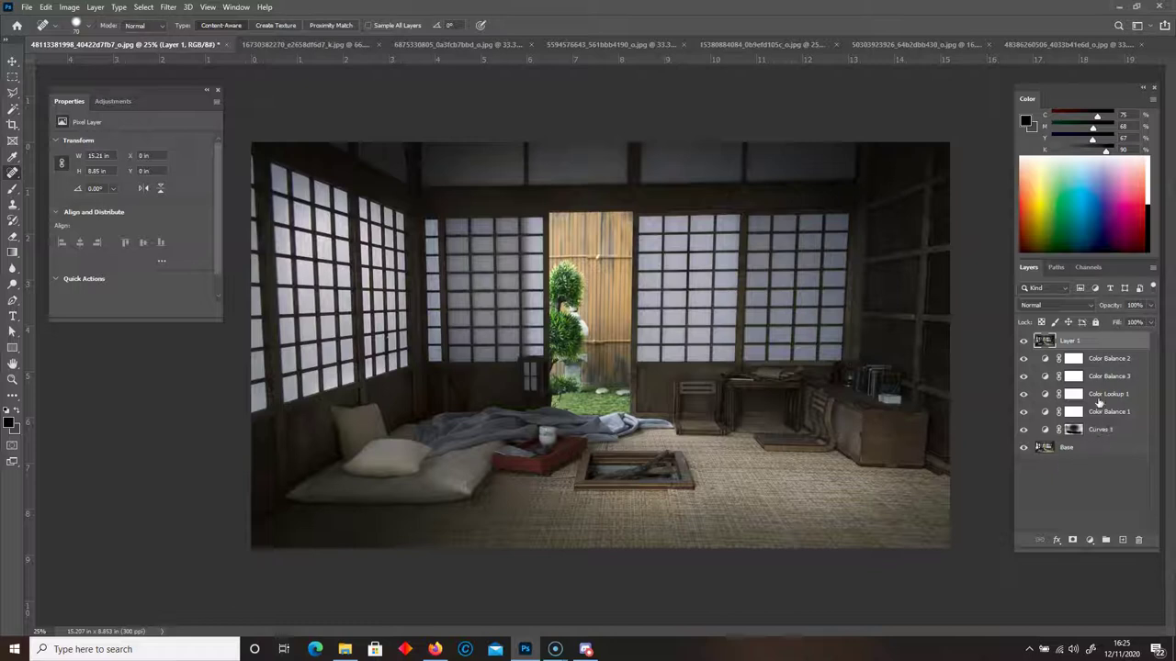
{"action": "left_click_drag", "start_coordinate": [1026, 361], "coordinate": [1041, 435]}
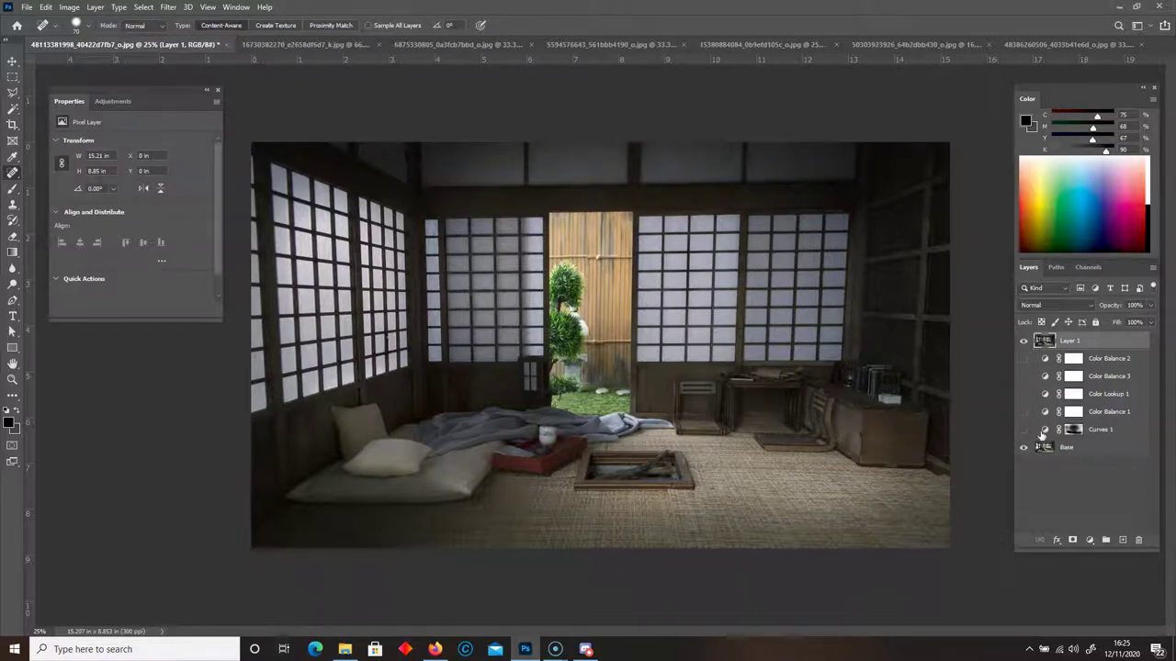
{"action": "left_click", "coordinate": [1022, 342]}
{"action": "left_click", "coordinate": [1023, 343]}
{"action": "left_click", "coordinate": [1023, 343]}
{"action": "left_click", "coordinate": [1023, 343]}
{"action": "left_click", "coordinate": [1024, 342]}
{"action": "left_click", "coordinate": [1023, 342]}
{"action": "left_click", "coordinate": [1023, 342]}
{"action": "left_click", "coordinate": [1023, 342]}
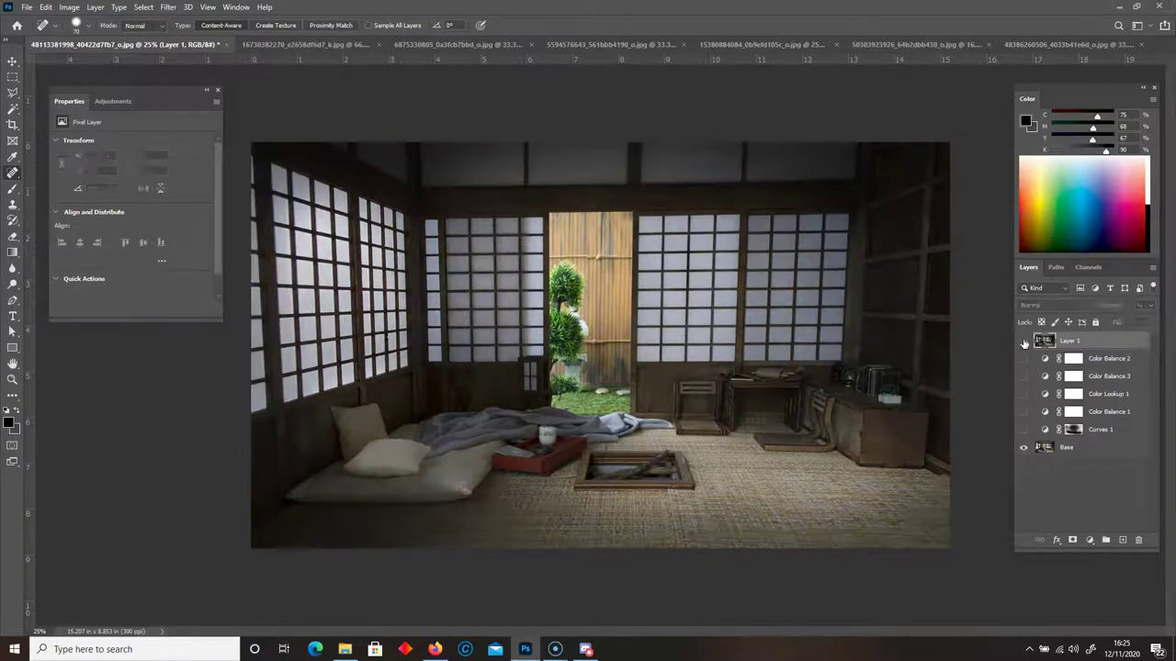
{"action": "left_click", "coordinate": [1023, 343]}
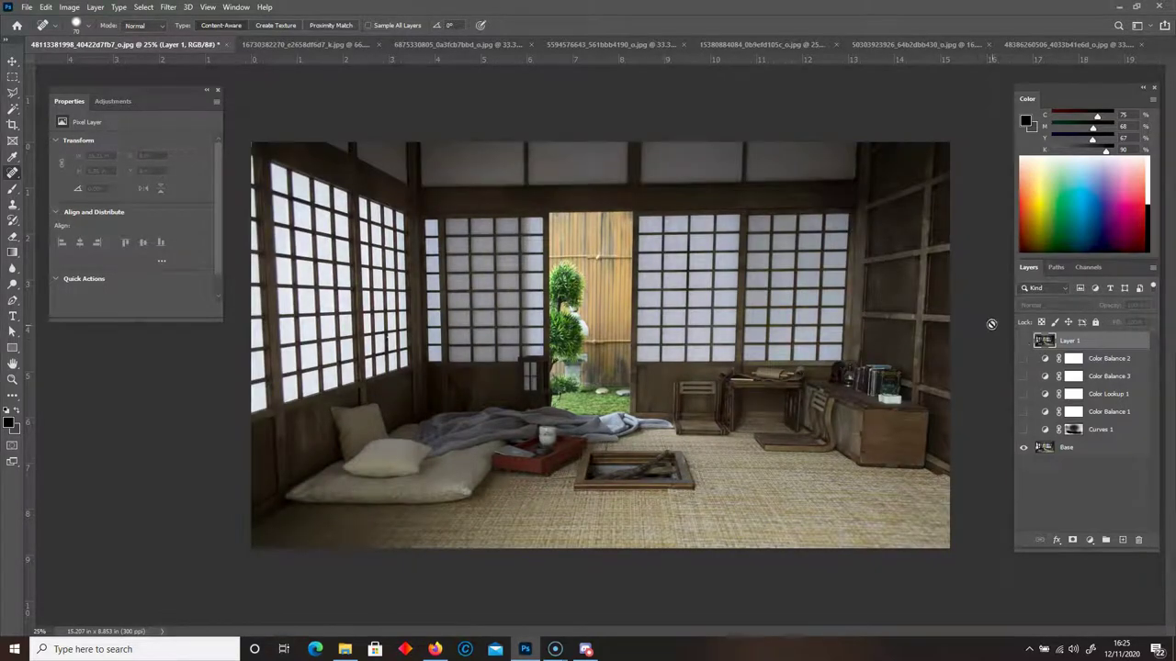
{"action": "left_click_drag", "start_coordinate": [1026, 341], "coordinate": [1025, 419]}
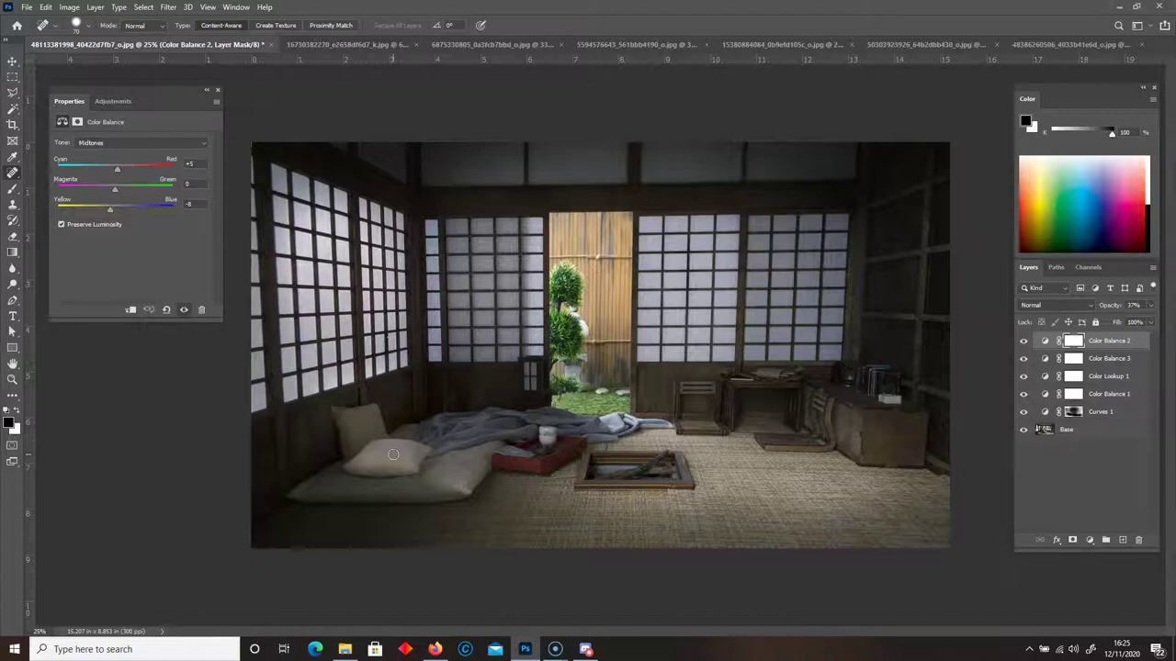
Look through the open source photos and copy the snowy torii gate photo into the bedroom composite as a new layer
{"action": "left_click", "coordinate": [487, 44]}
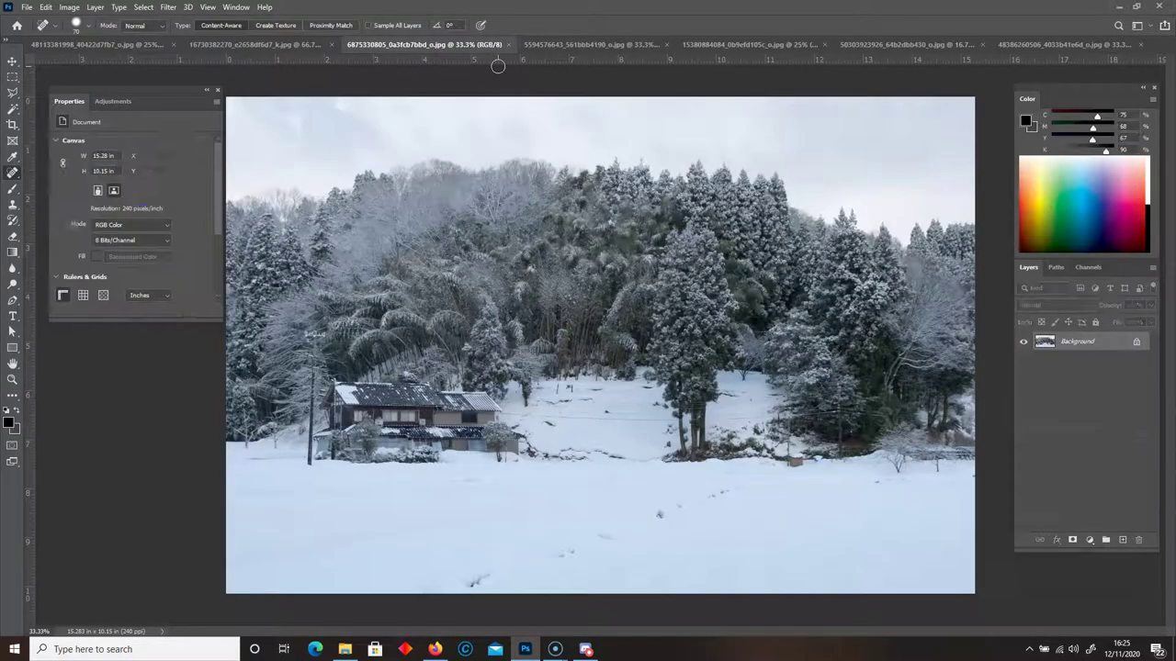
{"action": "left_click", "coordinate": [608, 45]}
{"action": "left_click", "coordinate": [704, 44]}
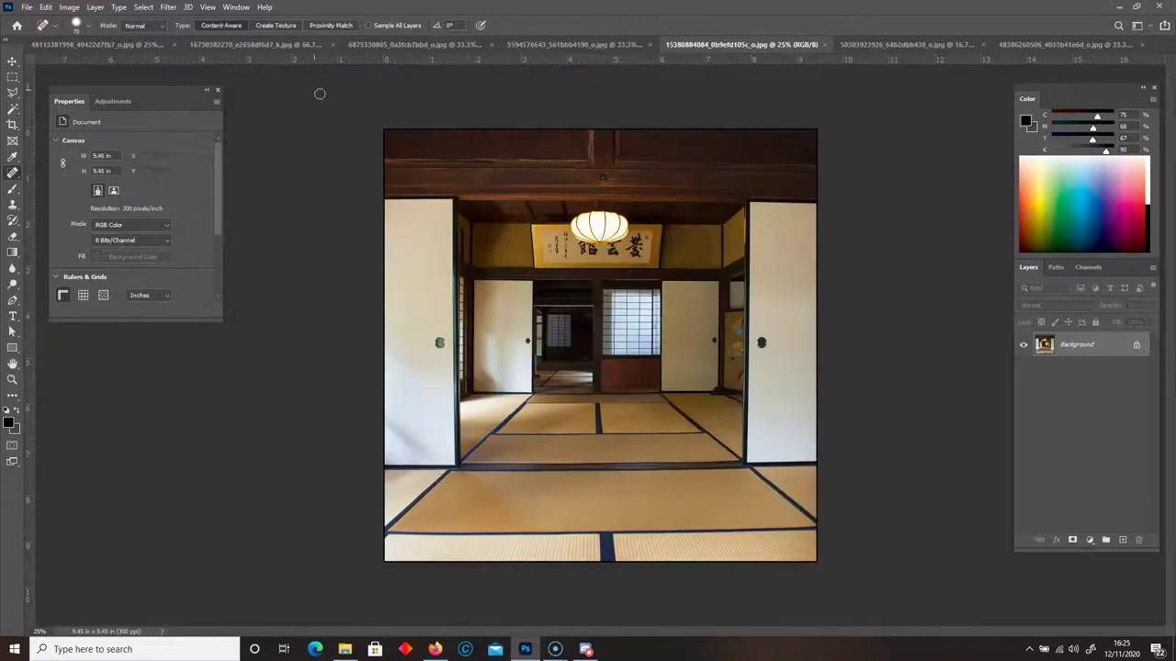
{"action": "left_click", "coordinate": [266, 44]}
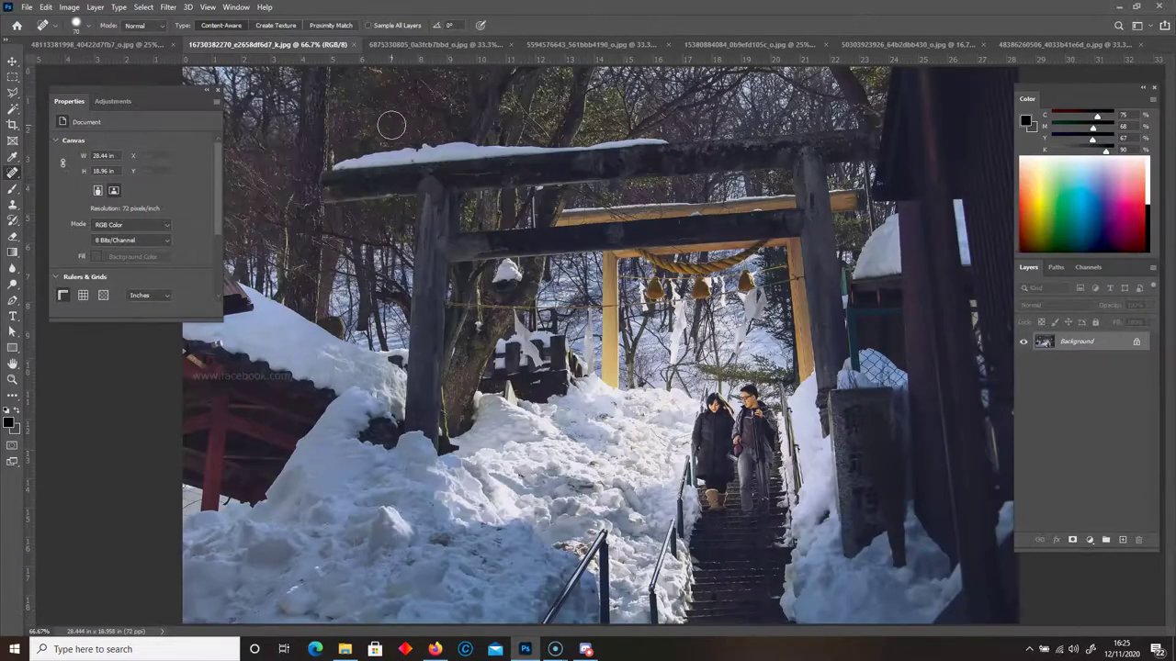
{"action": "left_click_drag", "start_coordinate": [293, 46], "coordinate": [293, 336]}
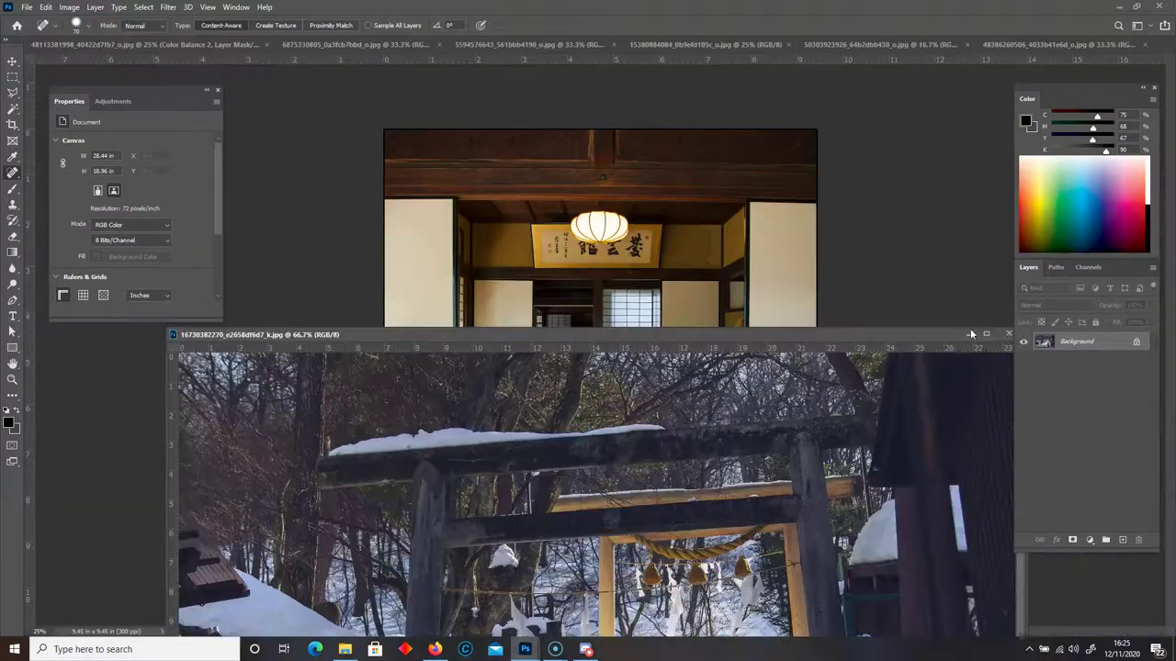
{"action": "left_click", "coordinate": [844, 293]}
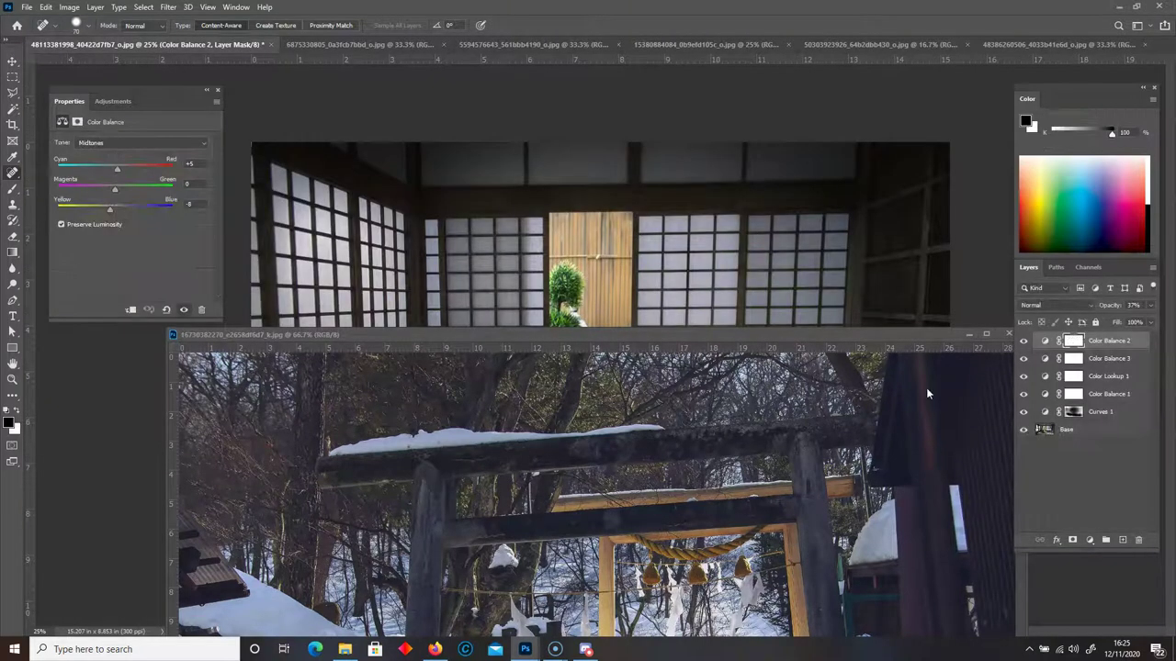
{"action": "left_click_drag", "start_coordinate": [784, 338], "coordinate": [708, 347]}
{"action": "left_click_drag", "start_coordinate": [1047, 340], "coordinate": [643, 294]}
{"action": "left_click_drag", "start_coordinate": [524, 345], "coordinate": [703, 41]}
{"action": "left_click", "coordinate": [104, 45]}
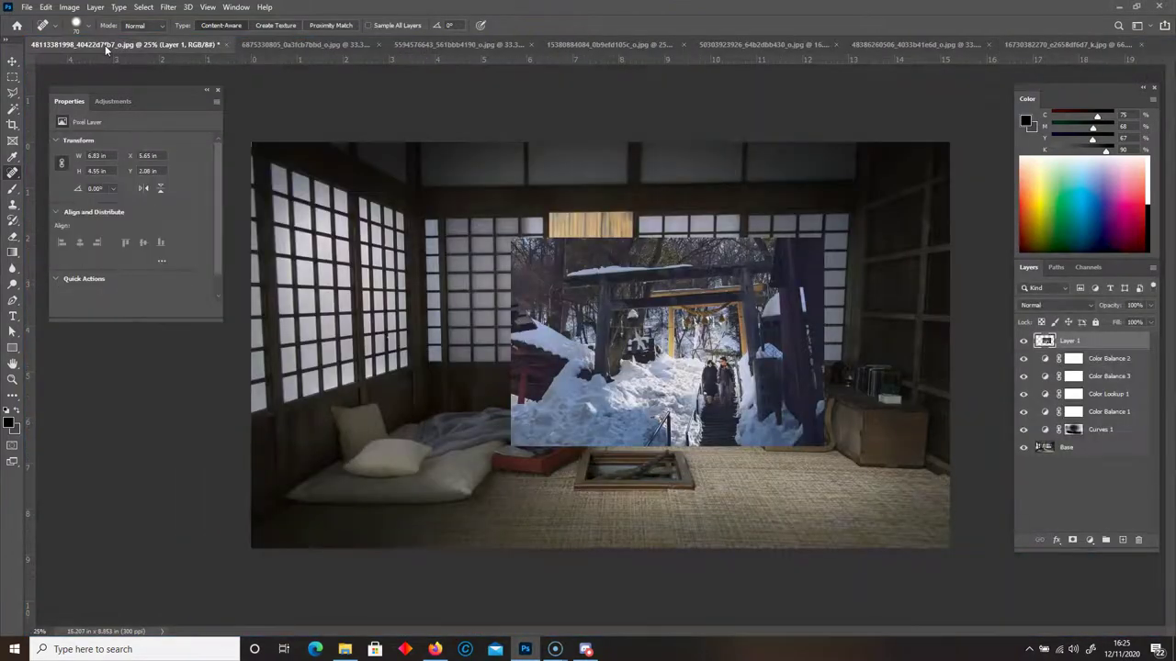
Reduce Layer 1's opacity to 60% and move the snowy photo over the open doorway in the back wall
{"action": "left_click", "coordinate": [13, 61]}
{"action": "left_click_drag", "start_coordinate": [582, 292], "coordinate": [528, 294]}
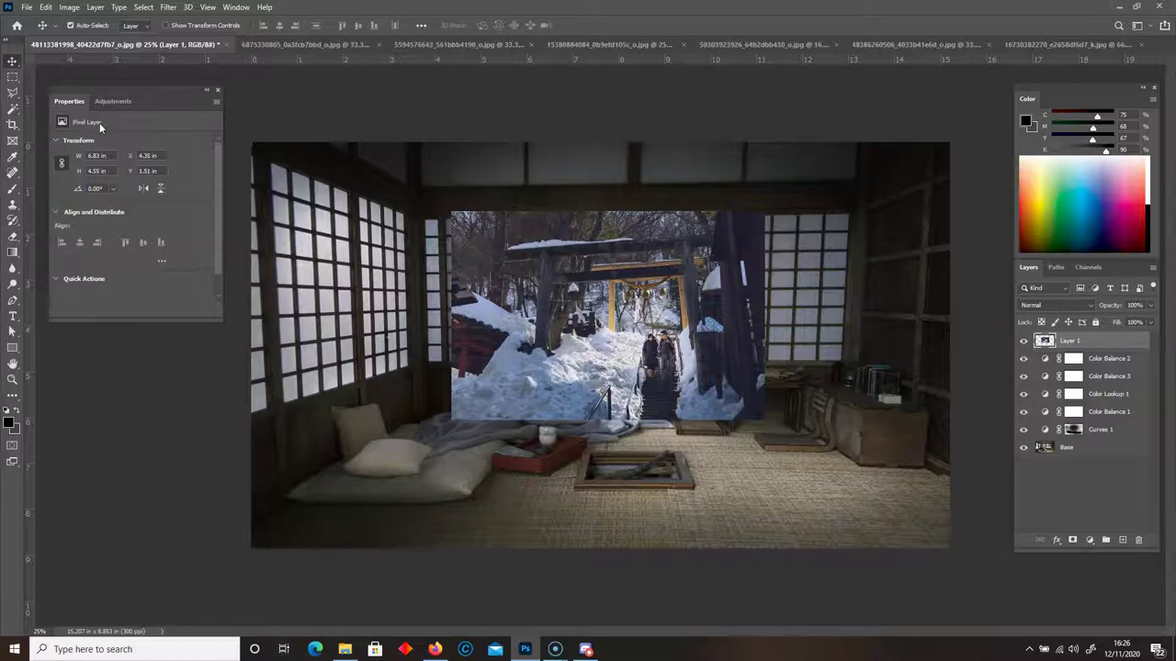
{"action": "left_click_drag", "start_coordinate": [1116, 322], "coordinate": [1131, 325]}
{"action": "left_click_drag", "start_coordinate": [485, 318], "coordinate": [520, 316]}
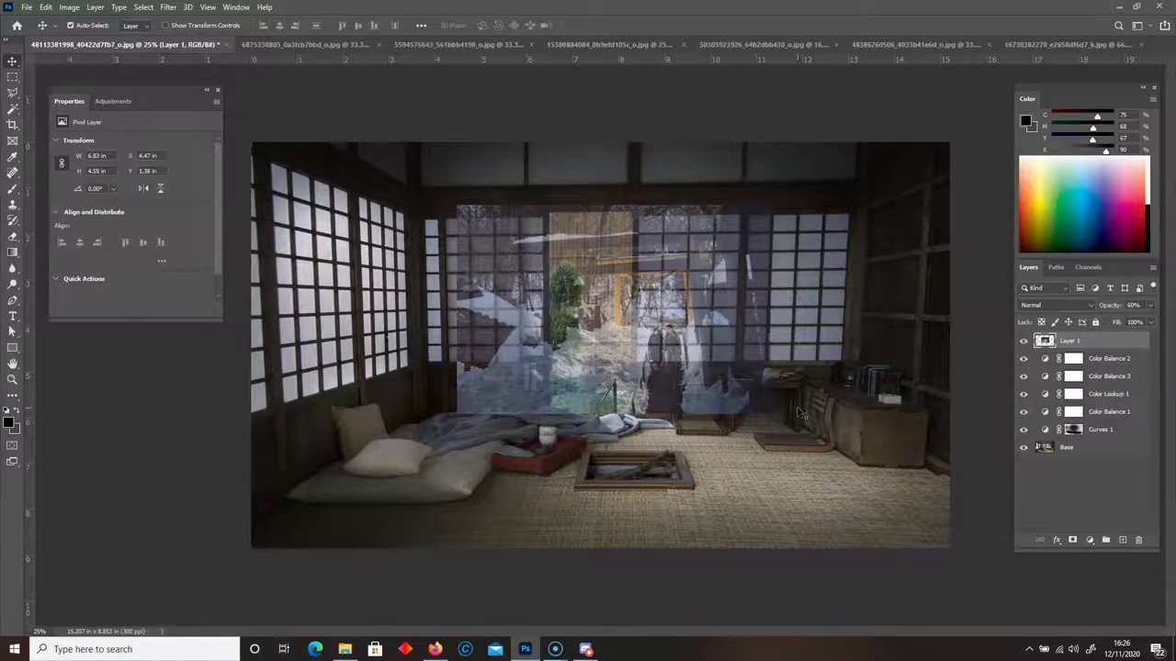
{"action": "key", "text": "ctrl+plus"}
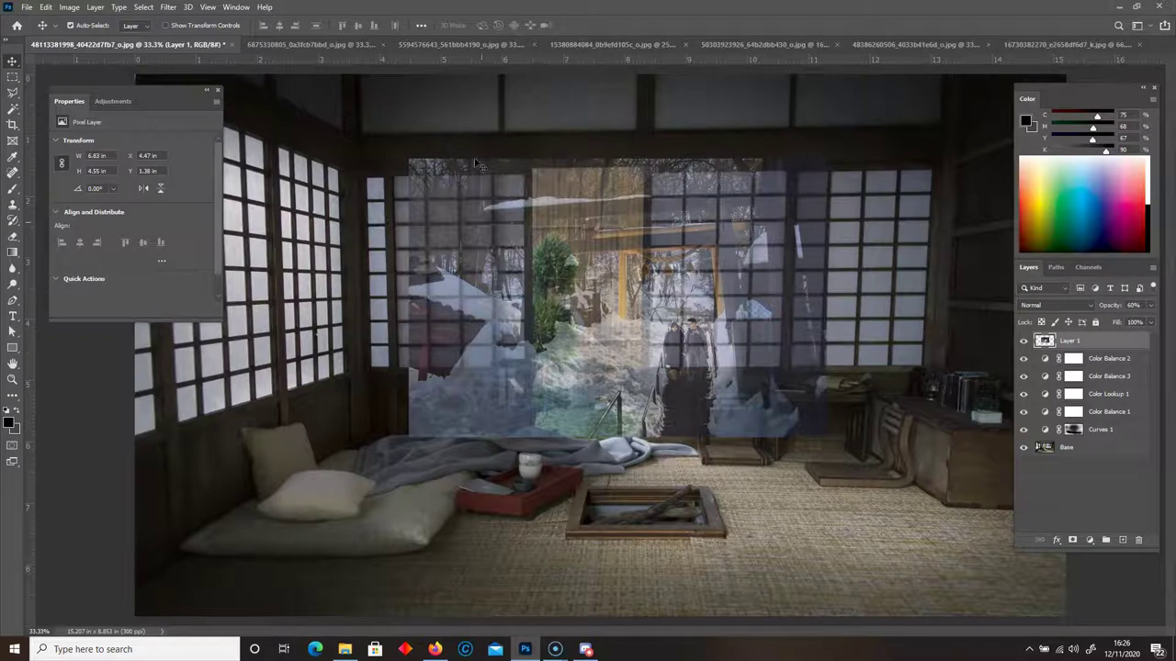
Add a mask to Layer 1, hide everything outside the doorway with rectangular selections filled with black, and restore the layer's opacity to 100%
{"action": "left_click", "coordinate": [1073, 541]}
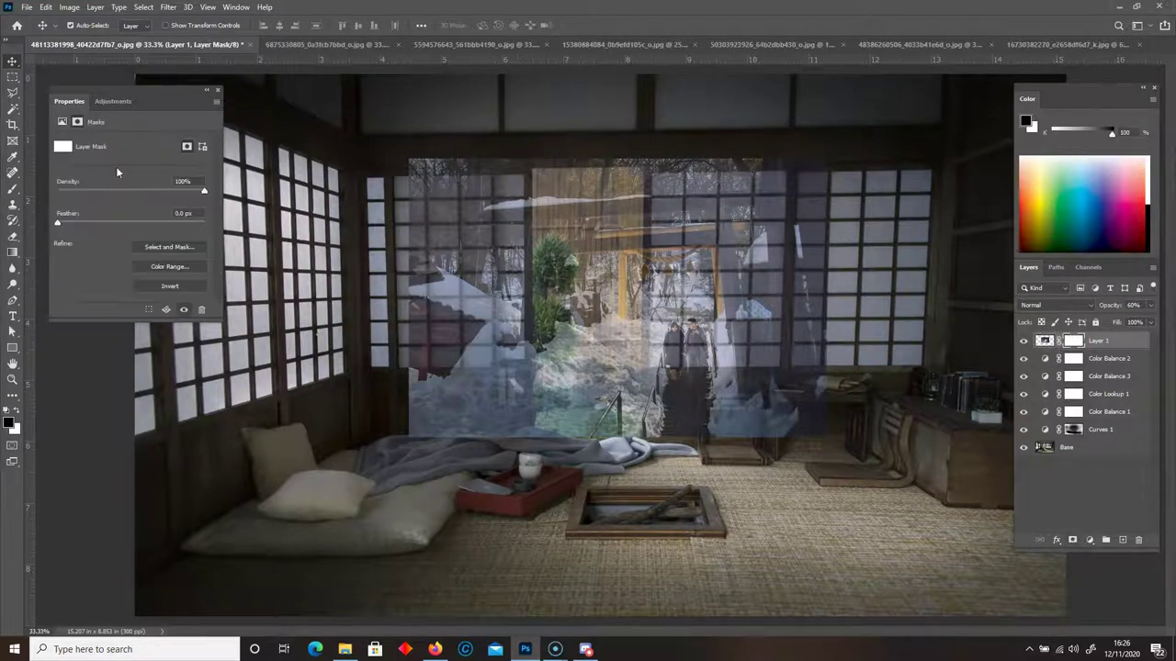
{"action": "left_click", "coordinate": [13, 76]}
{"action": "left_click_drag", "start_coordinate": [342, 124], "coordinate": [529, 496]}
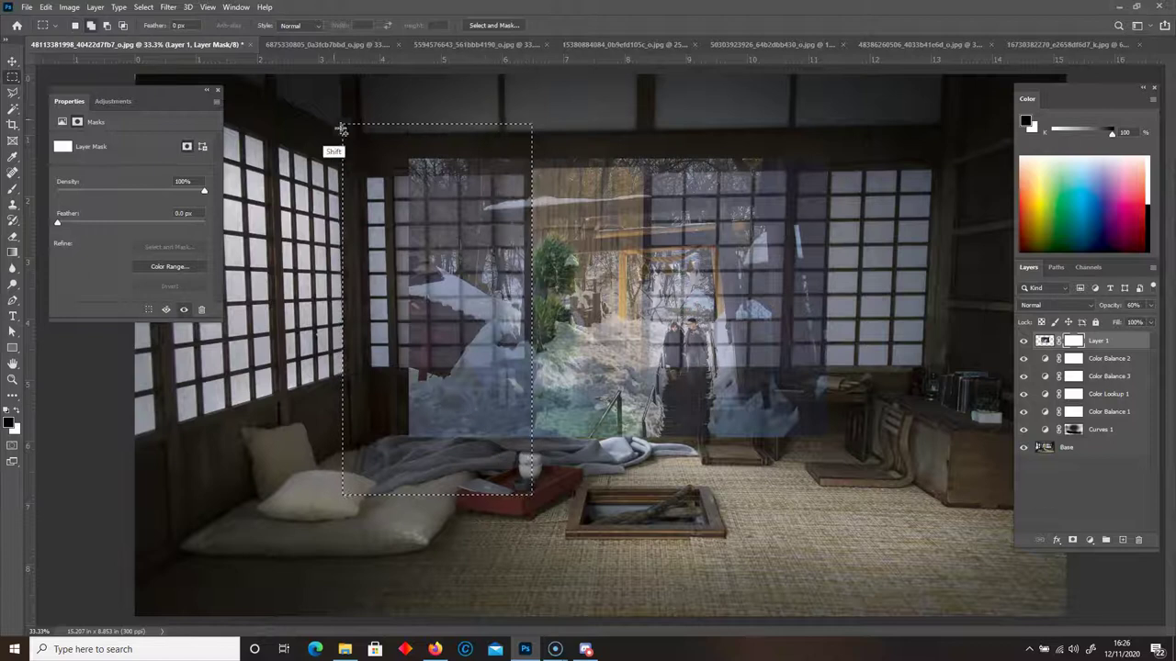
{"action": "left_click_drag", "start_coordinate": [329, 102], "coordinate": [863, 168]}
{"action": "left_click_drag", "start_coordinate": [908, 120], "coordinate": [643, 559]}
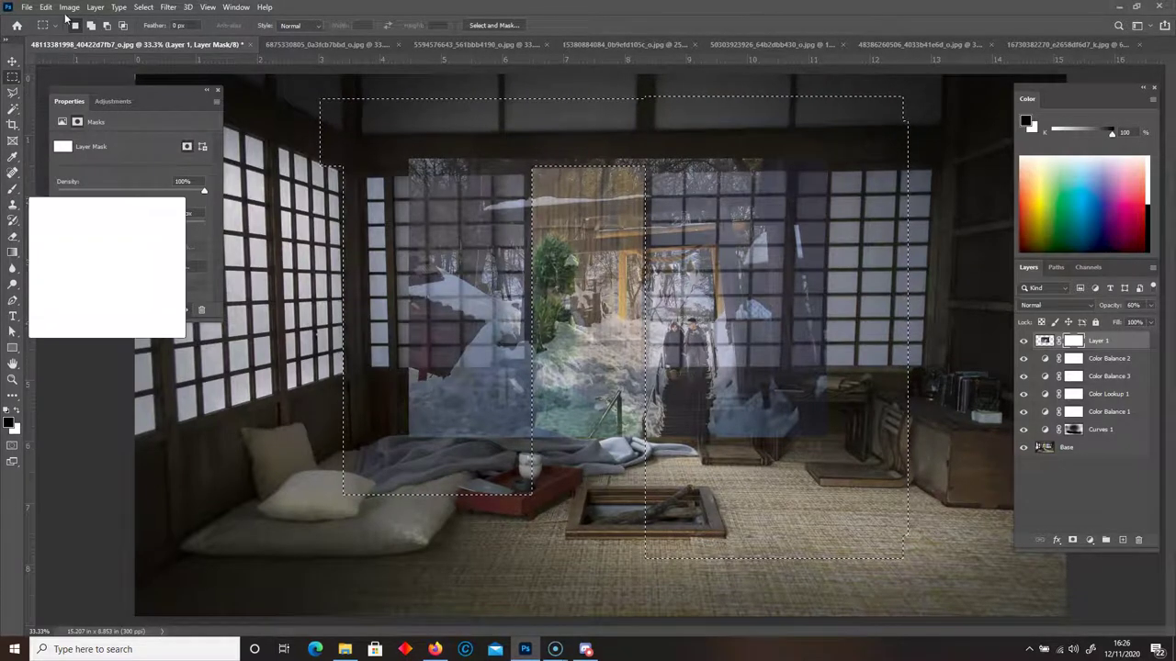
{"action": "left_click", "coordinate": [45, 8]}
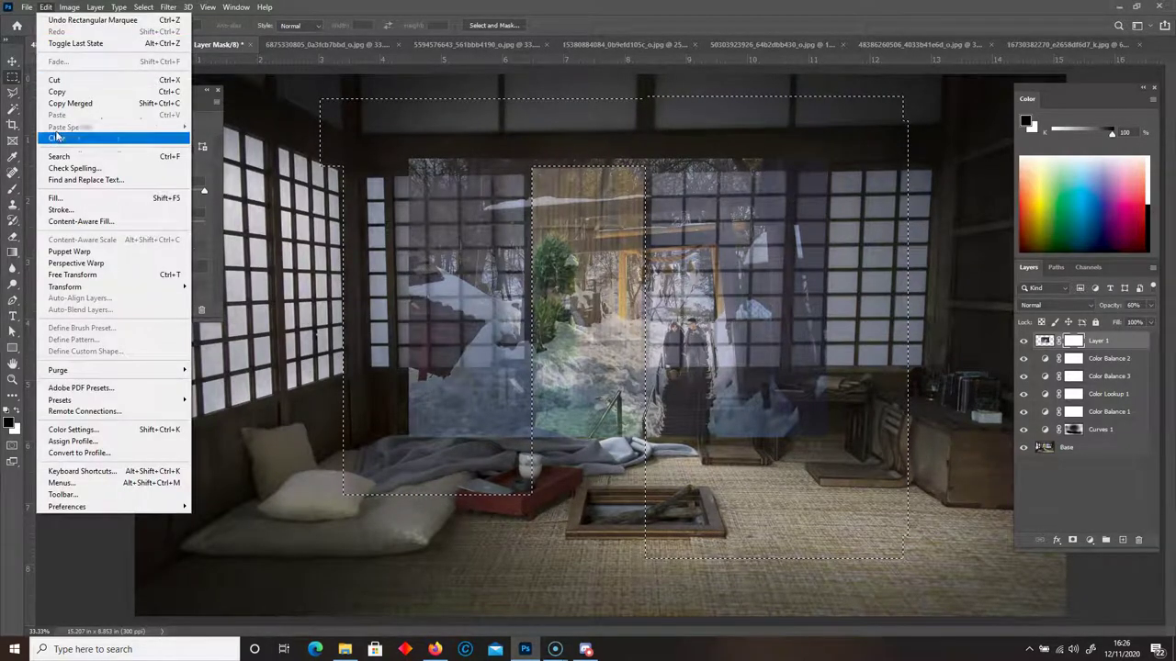
{"action": "left_click", "coordinate": [64, 194]}
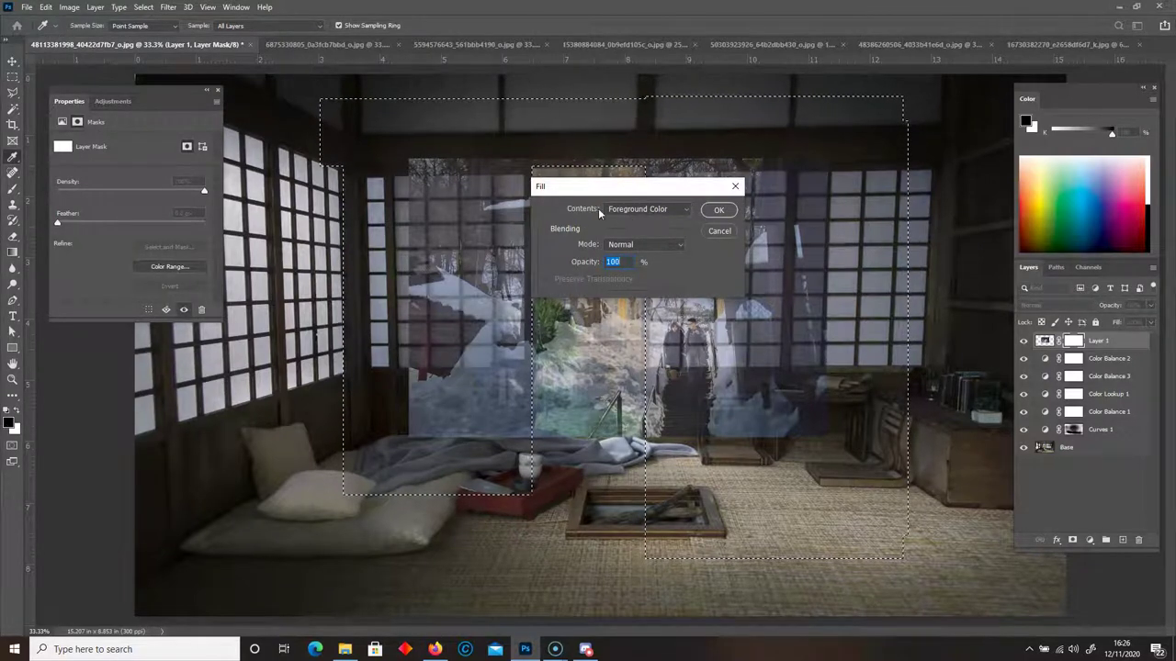
{"action": "left_click", "coordinate": [717, 210]}
{"action": "key", "text": "m"}
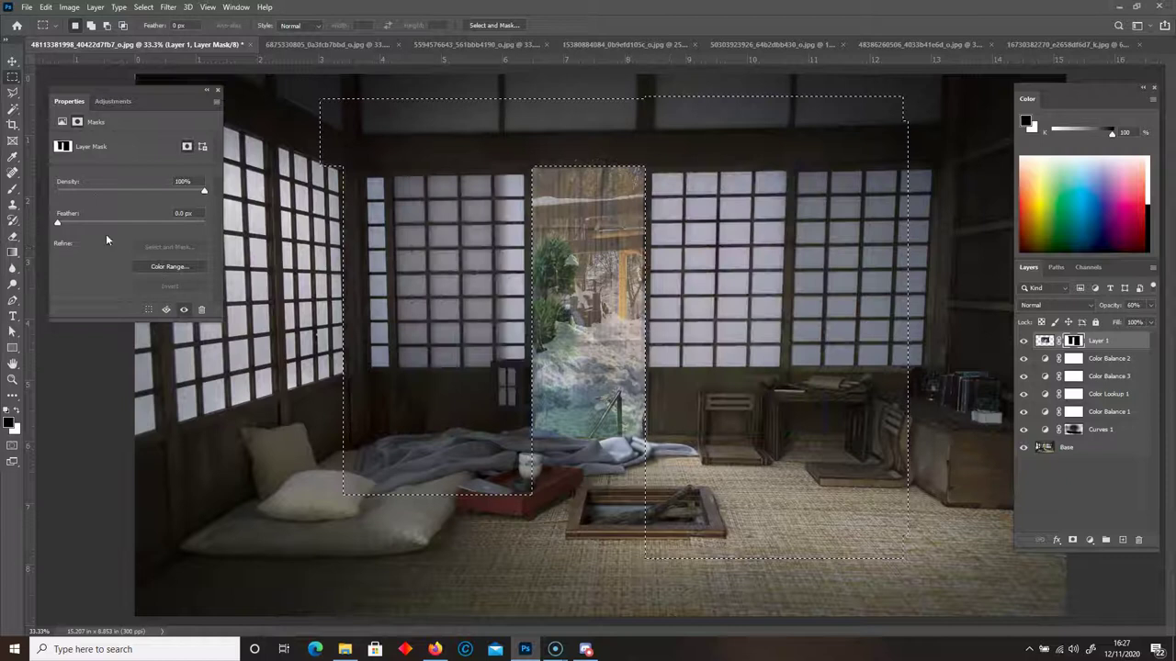
{"action": "left_click", "coordinate": [165, 393]}
{"action": "left_click_drag", "start_coordinate": [1155, 310], "coordinate": [1169, 333]}
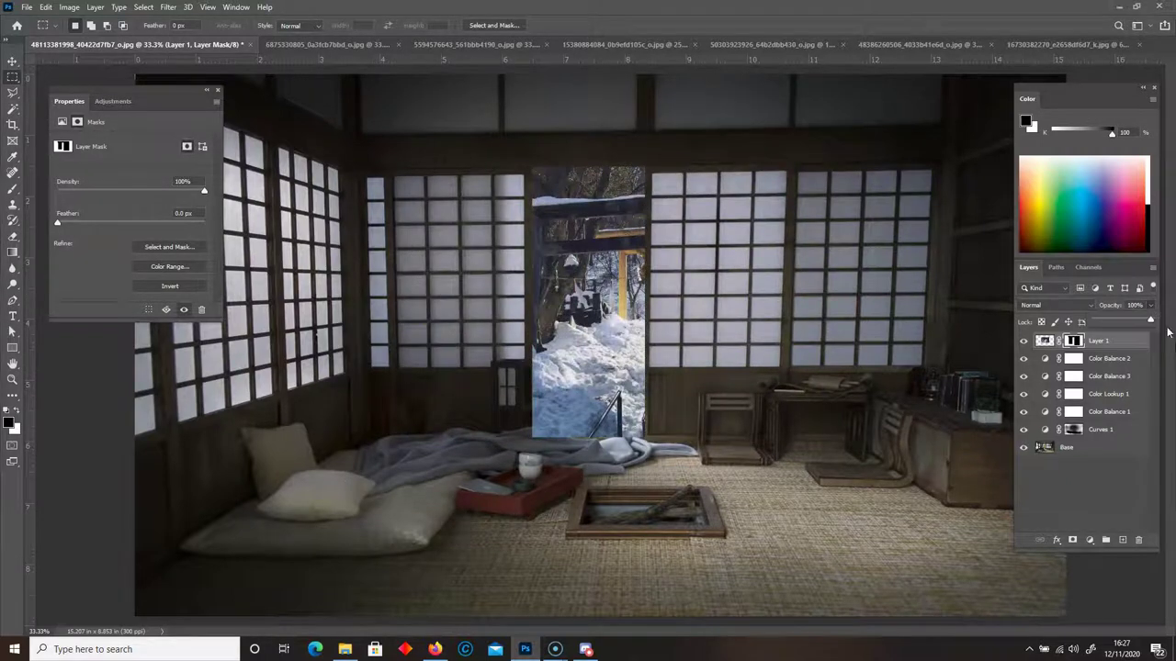
{"action": "left_click", "coordinate": [880, 423]}
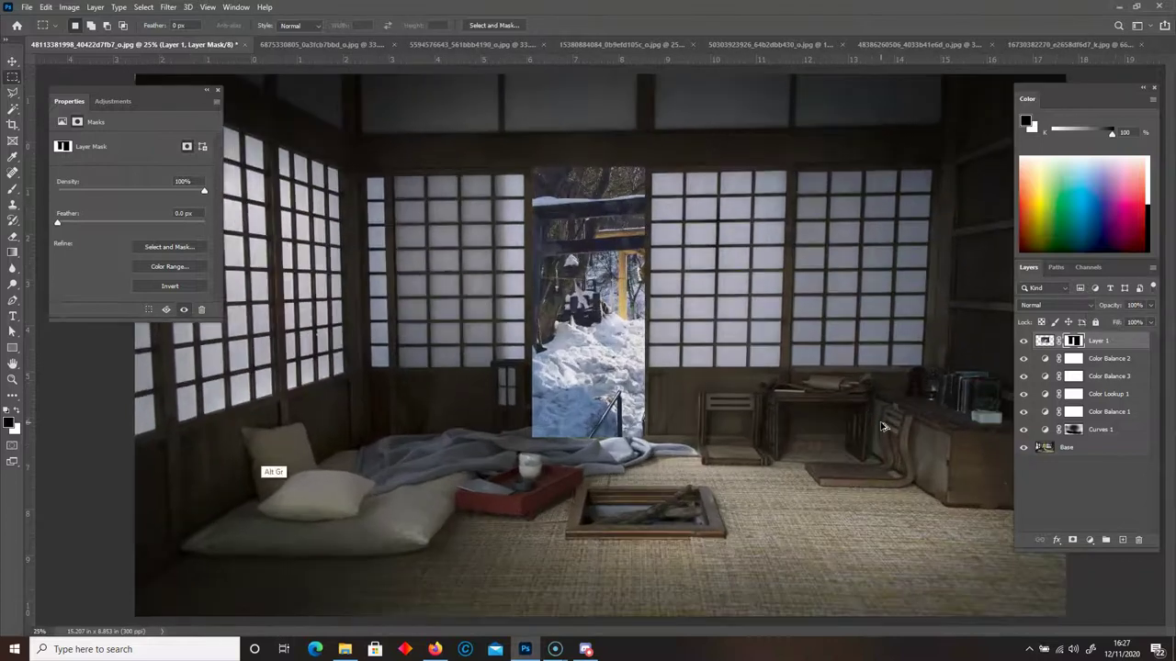
Remove the dark handrail from the snow on Layer 1's image with the Spot Healing Brush
{"action": "left_click", "coordinate": [12, 172]}
{"action": "right_click", "coordinate": [12, 172]}
{"action": "left_click", "coordinate": [78, 173]}
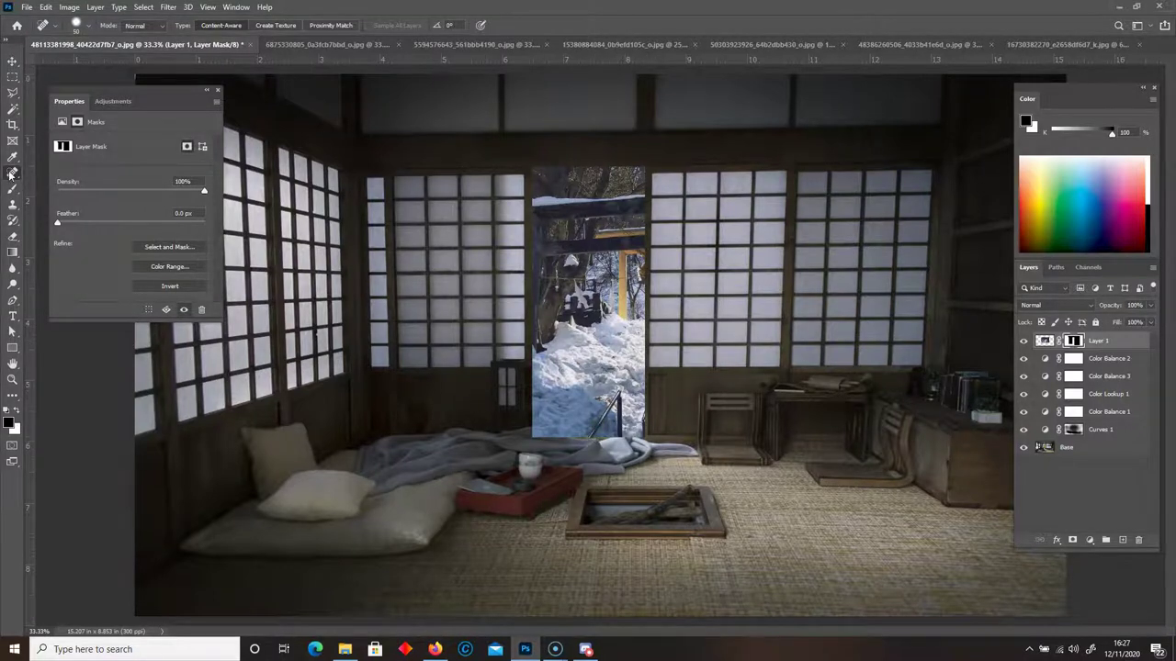
{"action": "left_click", "coordinate": [1044, 341]}
{"action": "left_click_drag", "start_coordinate": [617, 394], "coordinate": [597, 436]}
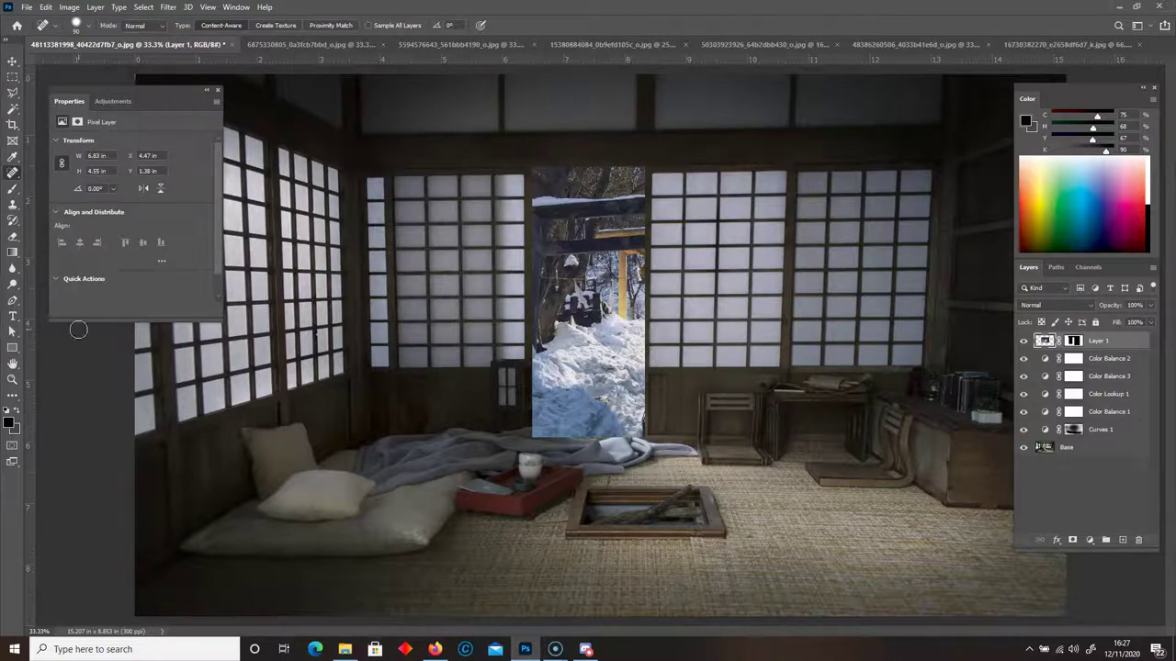
Try to soften the snow's lower edge on Layer 1's mask with a 500 px black brush, and undo the stroke
{"action": "left_click", "coordinate": [12, 62]}
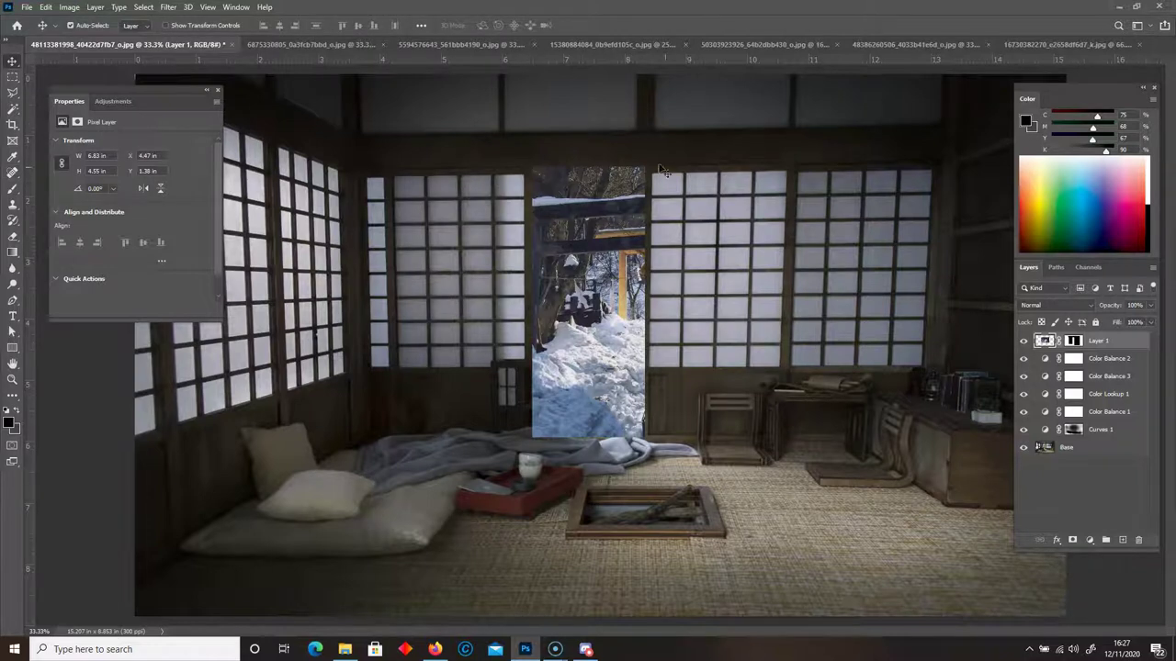
{"action": "left_click", "coordinate": [15, 238]}
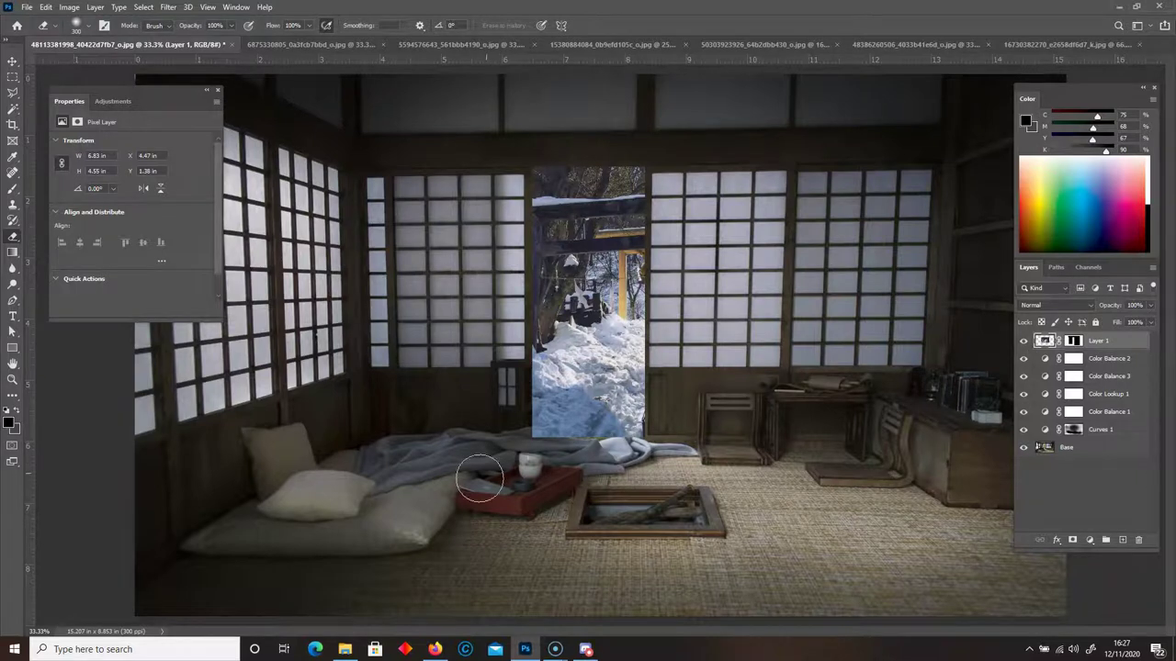
{"action": "left_click", "coordinate": [1075, 344]}
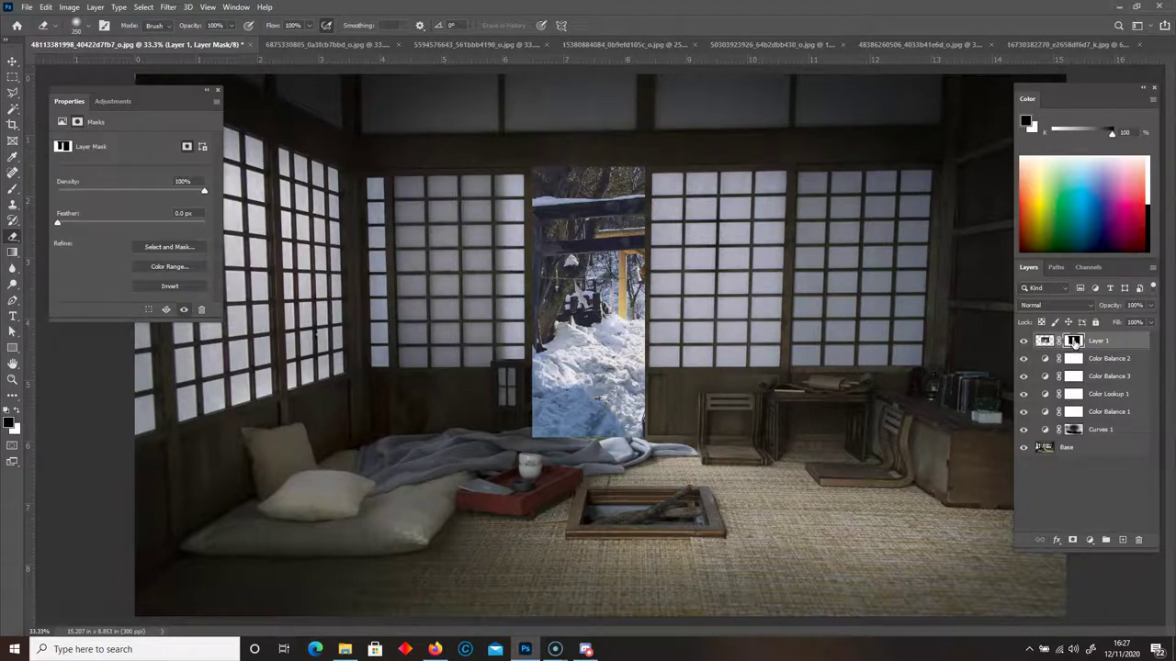
{"action": "left_click", "coordinate": [13, 188]}
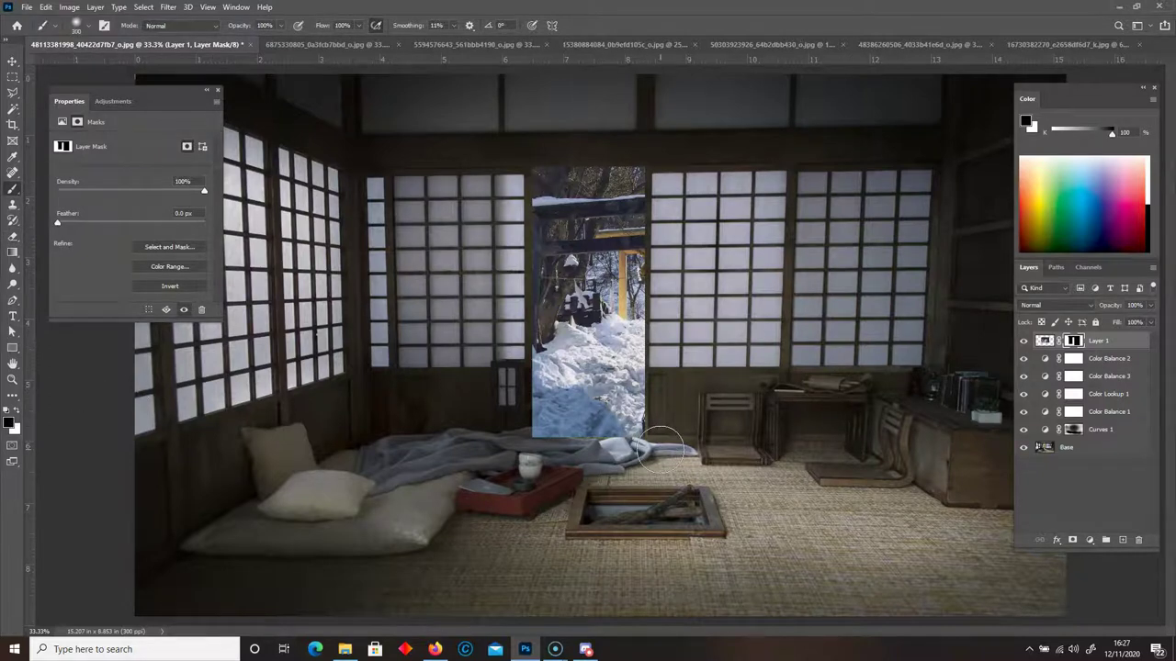
{"action": "key", "text": "bracketright"}
{"action": "key", "text": "bracketright"}
{"action": "key", "text": "bracketright"}
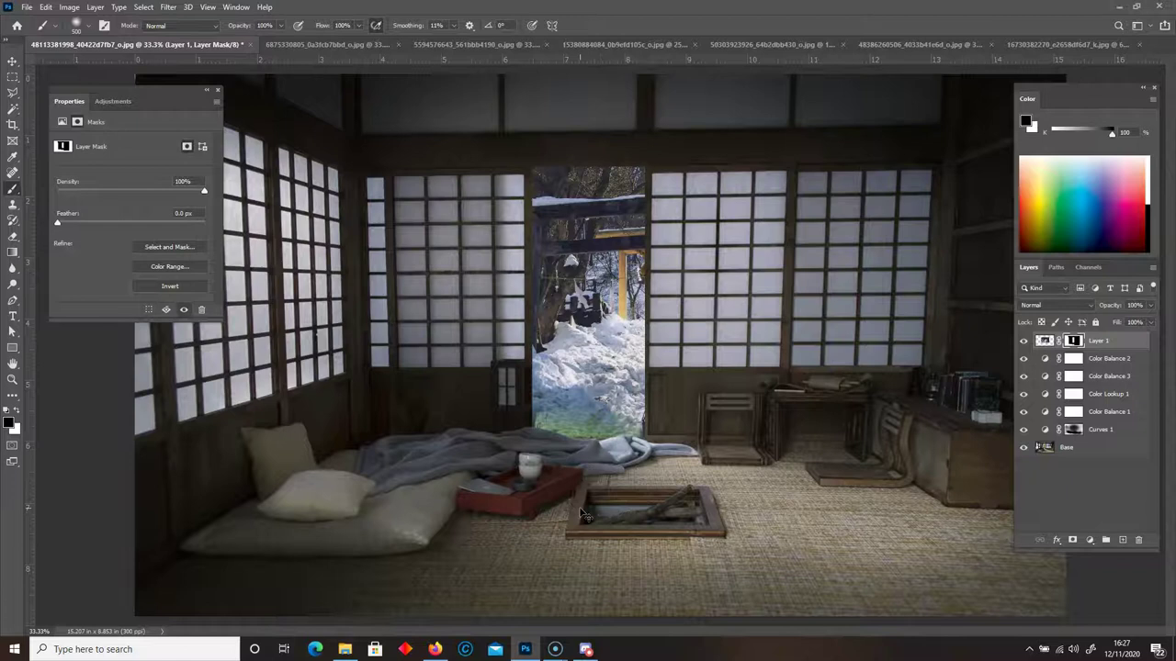
{"action": "key", "text": "ctrl+z"}
Mask the snow along the blanket's edge with a small black brush, lowering Layer 1's opacity to 48% while painting and restoring it to 100%
{"action": "key", "text": "bracketleft"}
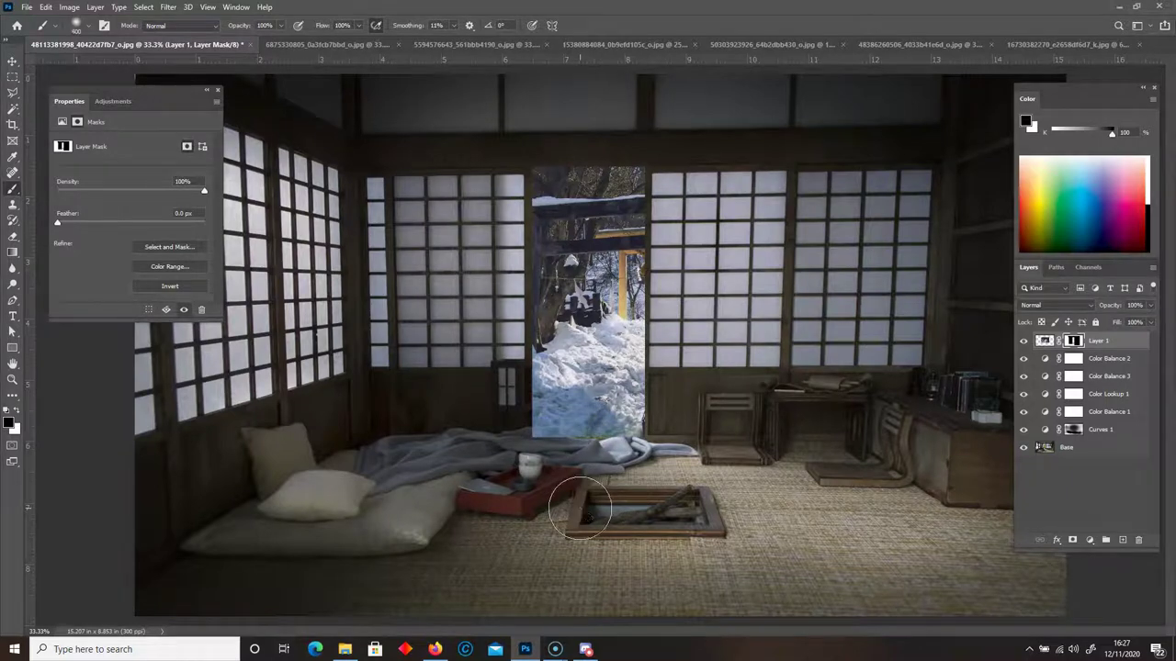
{"action": "key", "text": "bracketleft"}
{"action": "key", "text": "bracketleft"}
{"action": "key", "text": "bracketleft"}
{"action": "key", "text": "bracketleft"}
{"action": "left_click", "coordinate": [1152, 305]}
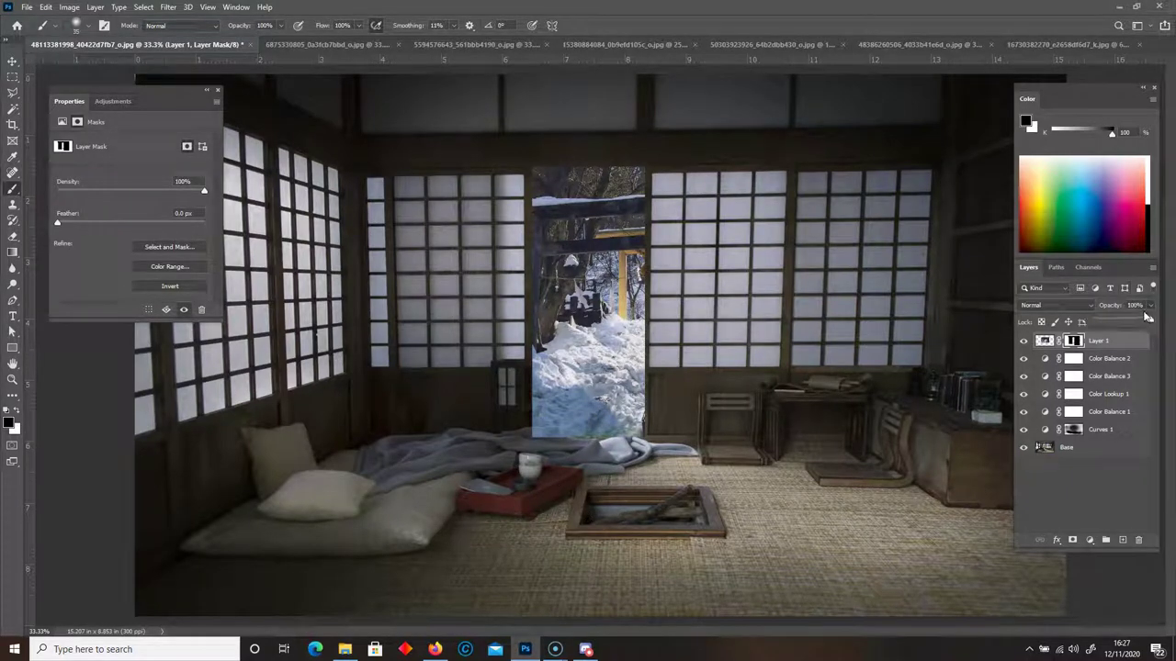
{"action": "mouse_move", "coordinate": [1137, 322]}
{"action": "left_mouse_down"}
{"action": "mouse_move", "coordinate": [1109, 323]}
{"action": "mouse_move", "coordinate": [1121, 325]}
{"action": "left_mouse_up"}
{"action": "left_click", "coordinate": [651, 410]}
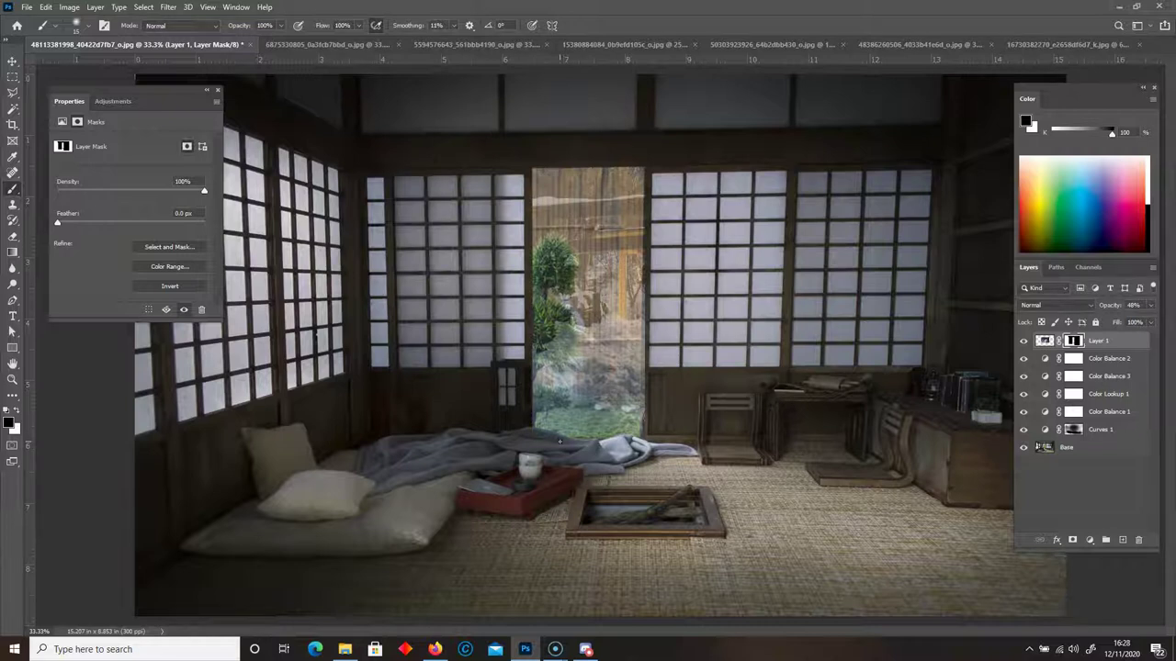
{"action": "left_click", "coordinate": [1152, 307]}
{"action": "left_click_drag", "start_coordinate": [1122, 319], "coordinate": [1159, 321]}
{"action": "left_click", "coordinate": [537, 440]}
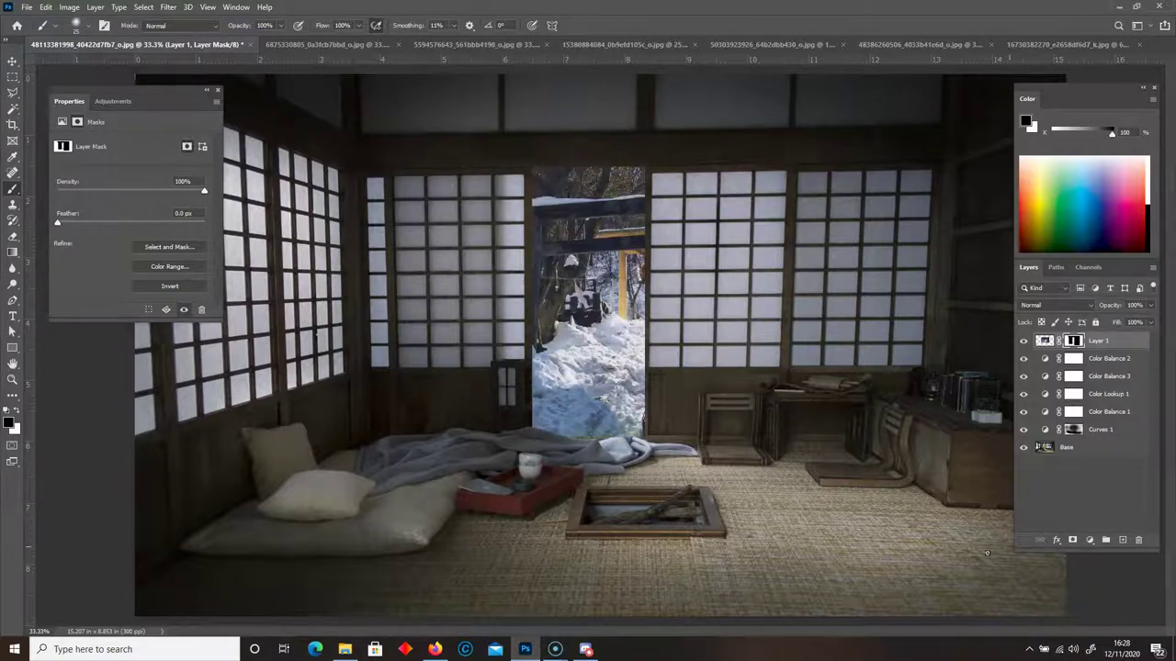
Add an empty layer above Layer 1, trace a polygonal selection around the doorway down to the blanket's edge, and hide the selection outline
{"action": "left_click", "coordinate": [1121, 540]}
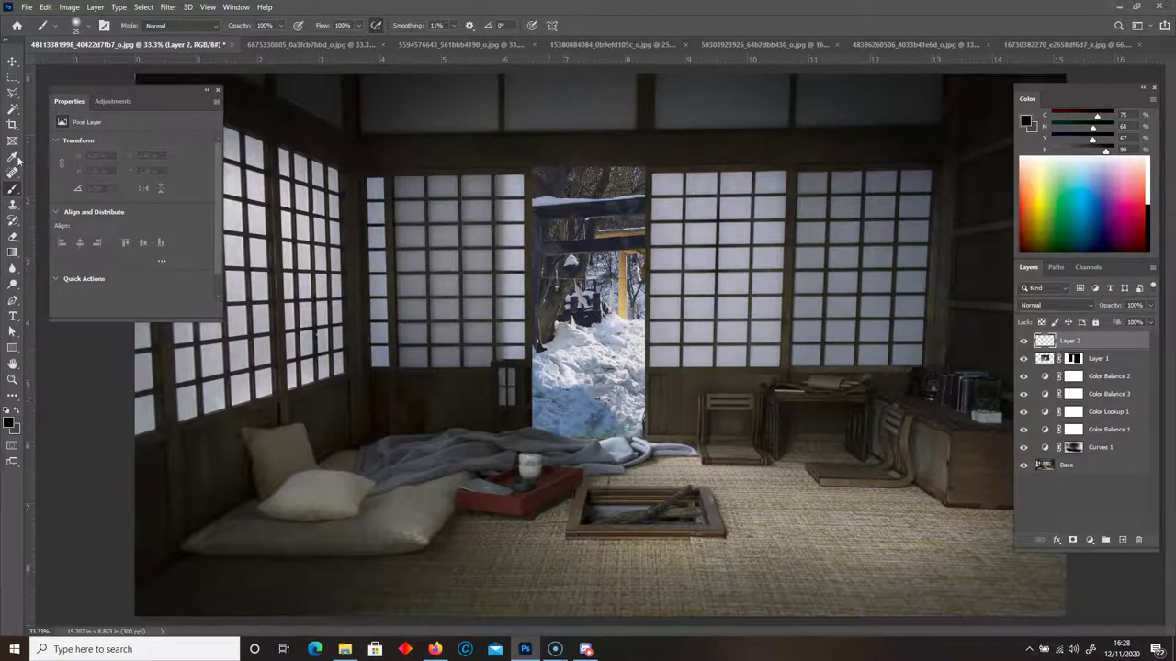
{"action": "left_click_drag", "start_coordinate": [12, 95], "coordinate": [42, 107]}
{"action": "left_click", "coordinate": [644, 167]}
{"action": "left_click", "coordinate": [532, 168]}
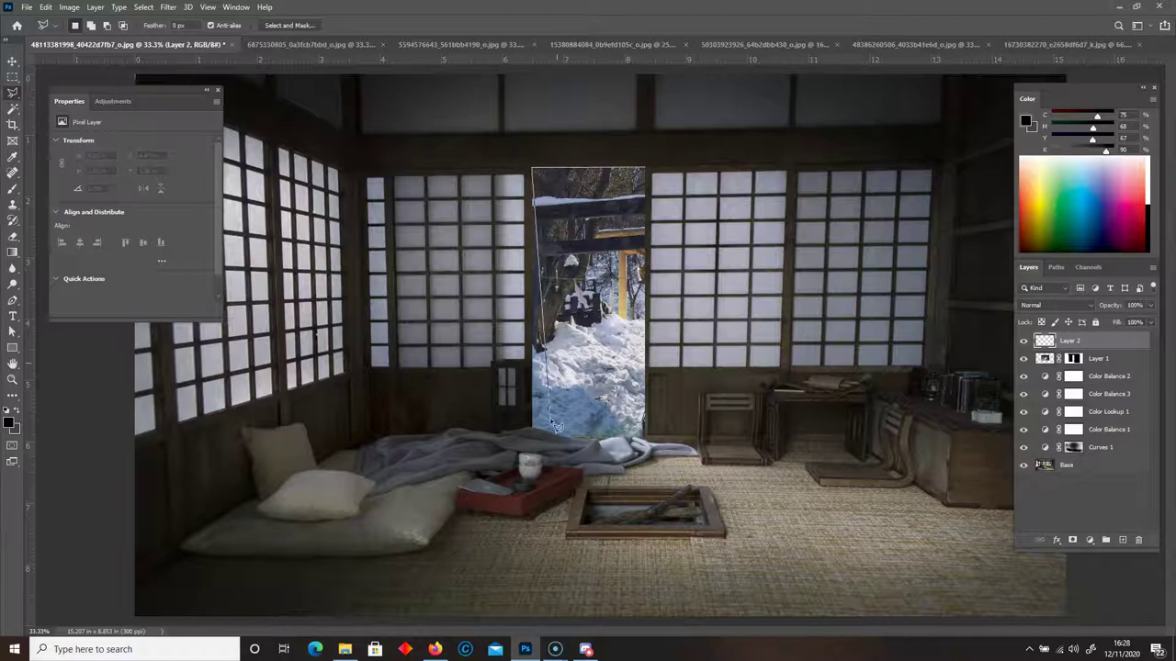
{"action": "left_click", "coordinate": [533, 429]}
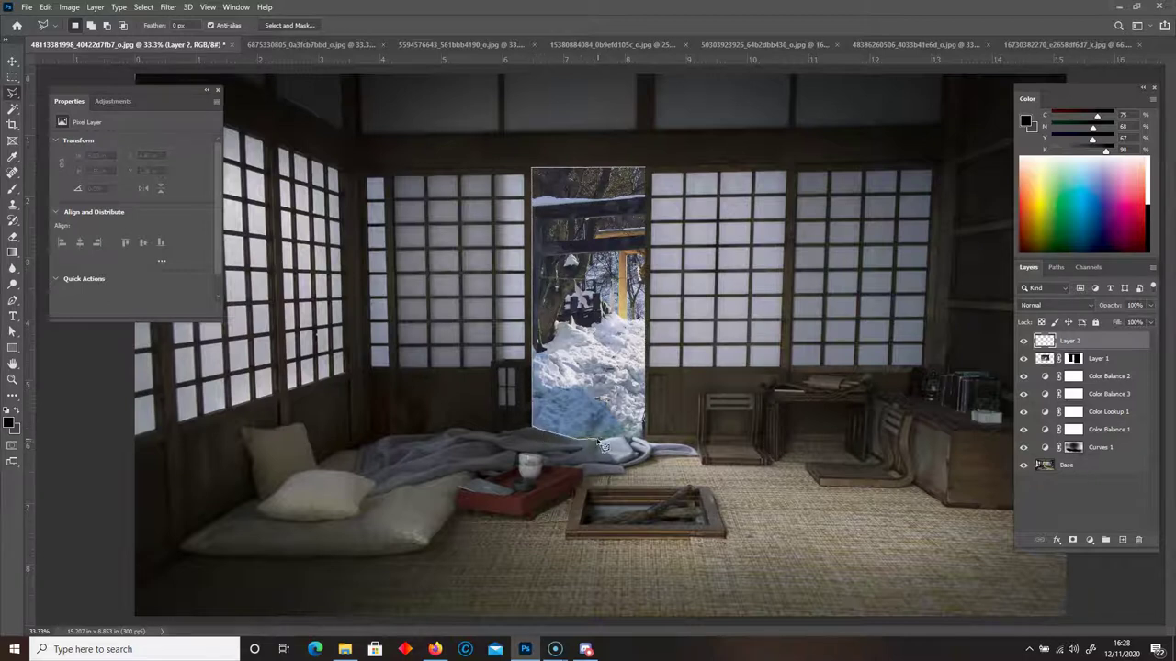
{"action": "left_click", "coordinate": [645, 436]}
{"action": "left_click", "coordinate": [647, 168]}
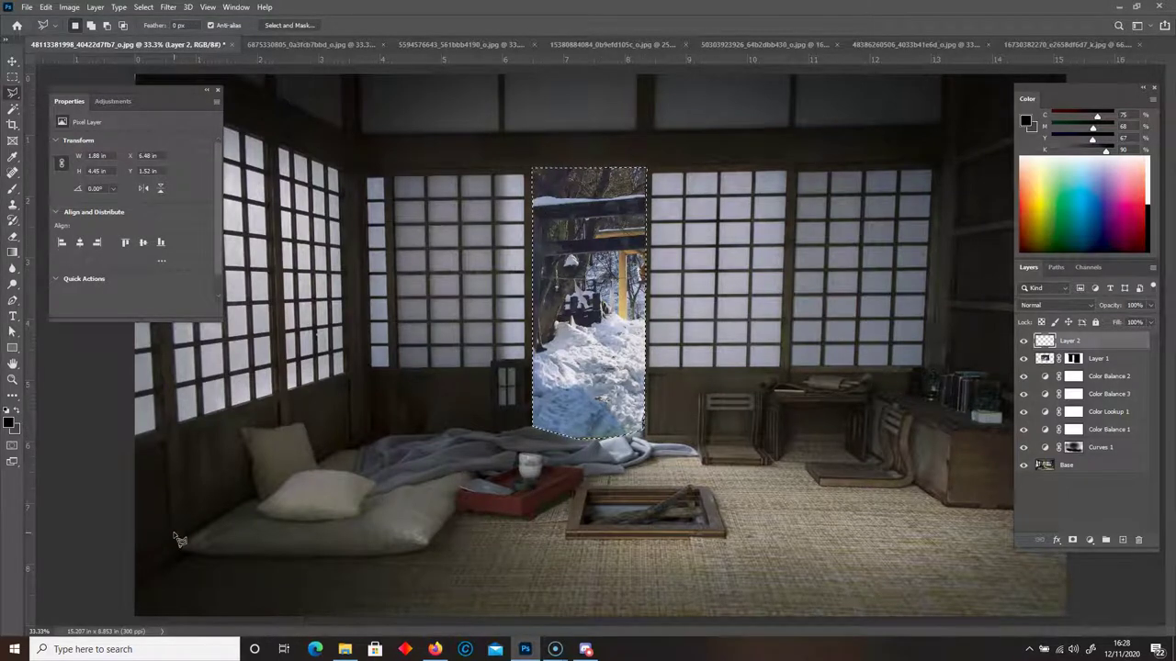
{"action": "key", "text": "ctrl+d"}
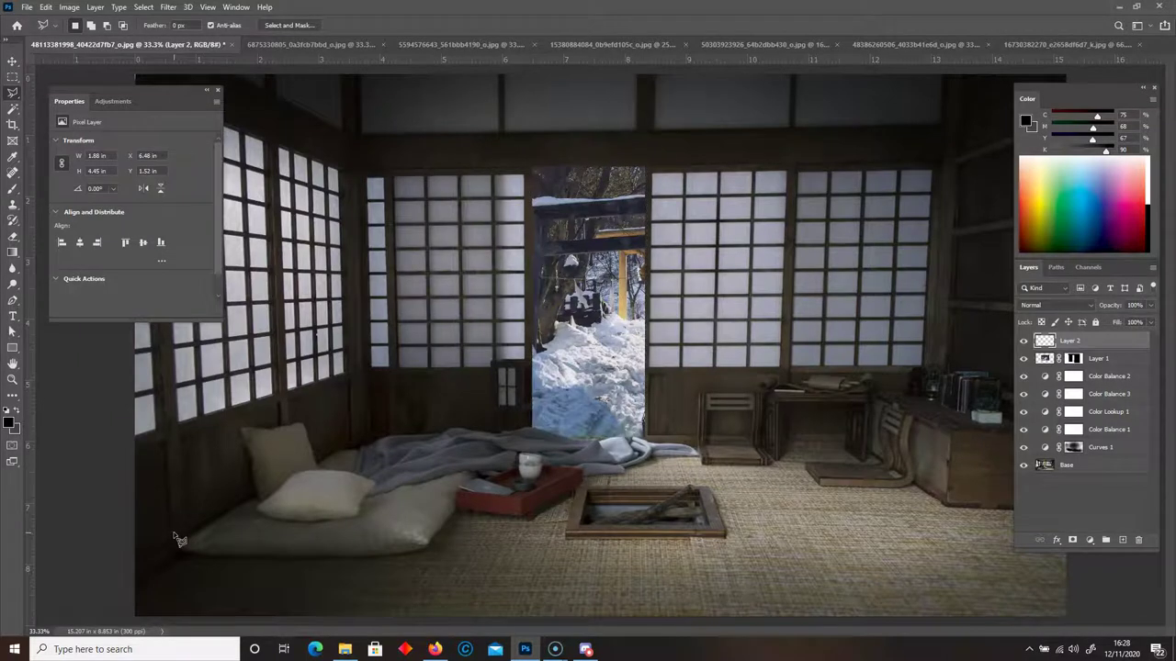
{"action": "key", "text": "ctrl+shift+d"}
{"action": "key", "text": "ctrl+d"}
Set the brush's foreground colour to a light lilac-grey based on the snow, about CMYK 22/20/10/0
{"action": "left_click", "coordinate": [13, 190]}
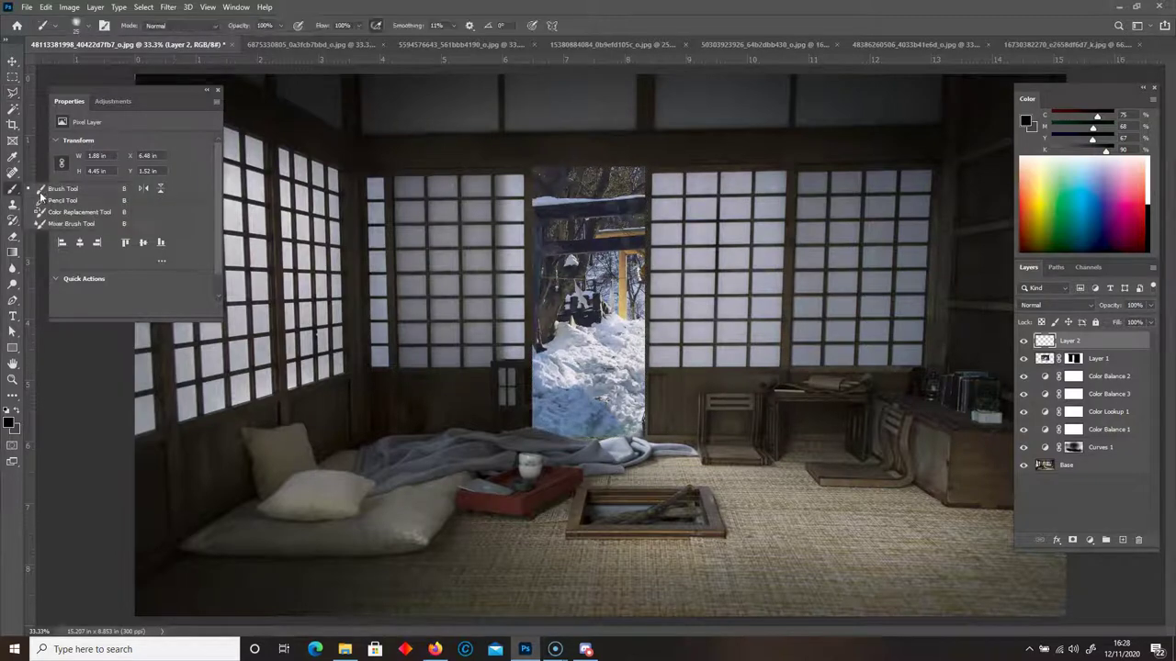
{"action": "left_click", "coordinate": [11, 423]}
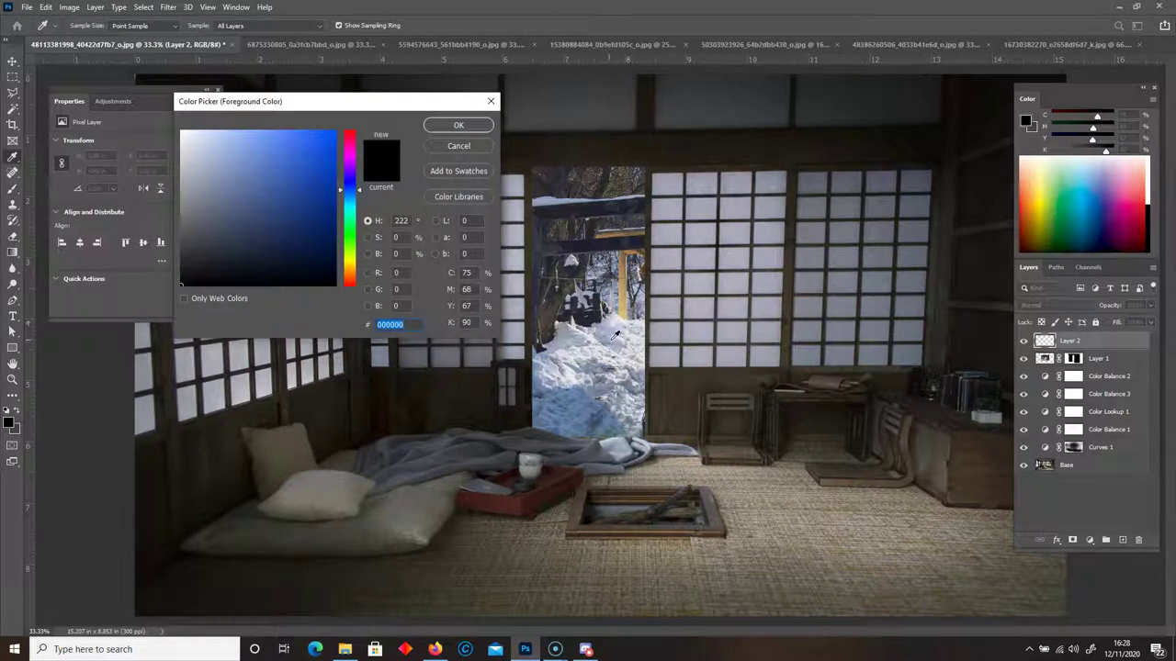
{"action": "left_click", "coordinate": [592, 342]}
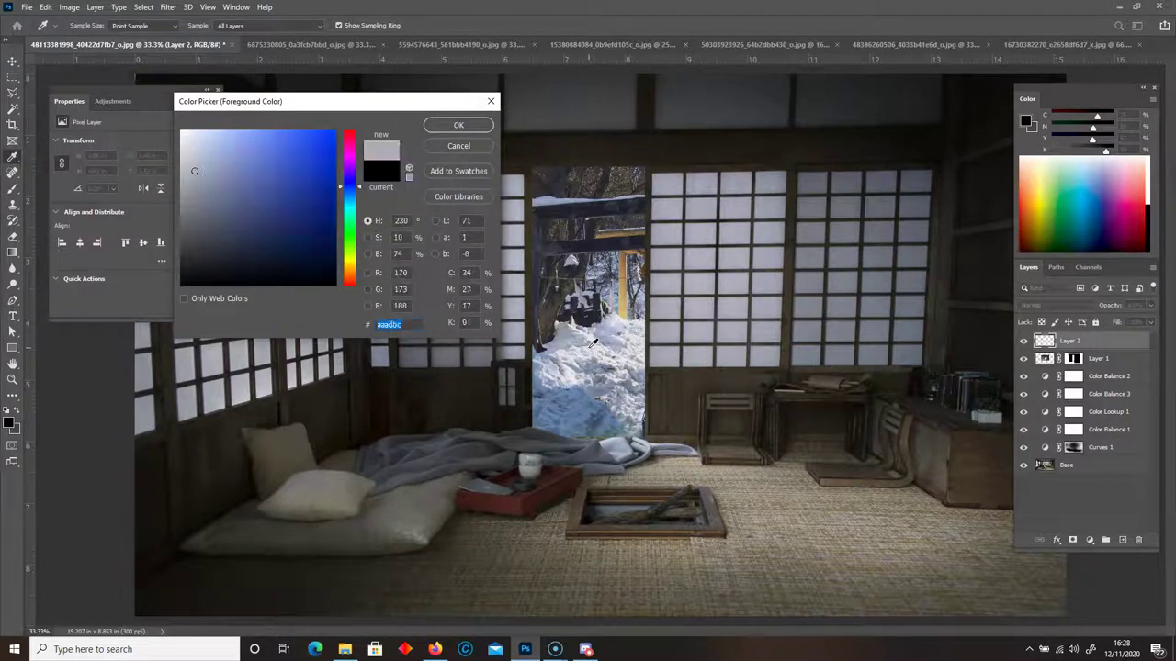
{"action": "left_click", "coordinate": [593, 344]}
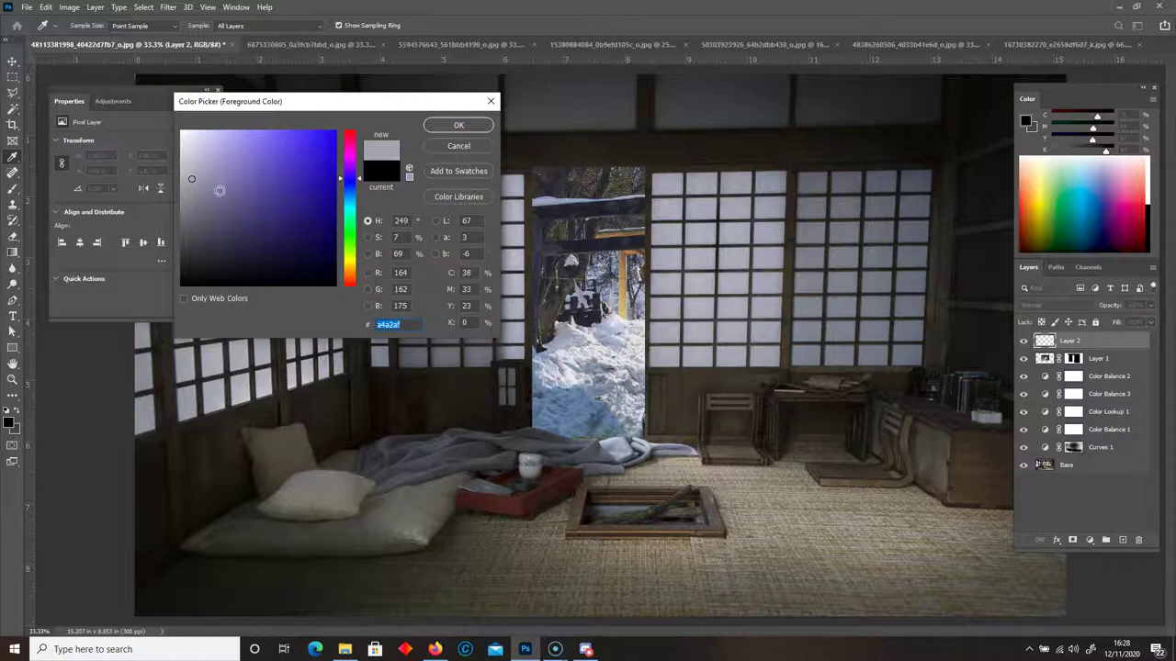
{"action": "left_click", "coordinate": [190, 158]}
{"action": "left_click", "coordinate": [456, 126]}
{"action": "key", "text": "b"}
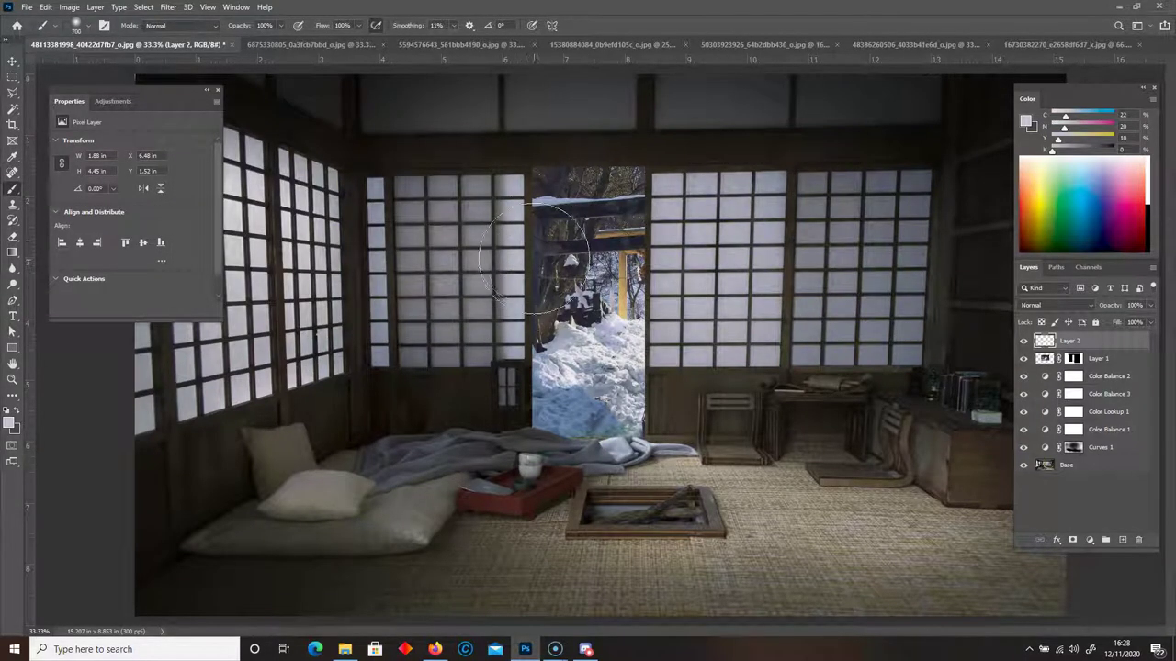
Paint soft haze over the doorway scene on Layer 2 with a large brush, enlarging it from 700 px to 1500 px
{"action": "left_click_drag", "start_coordinate": [524, 223], "coordinate": [495, 321]}
{"action": "key", "text": "bracketright"}
{"action": "key", "text": "bracketright"}
{"action": "key", "text": "bracketright"}
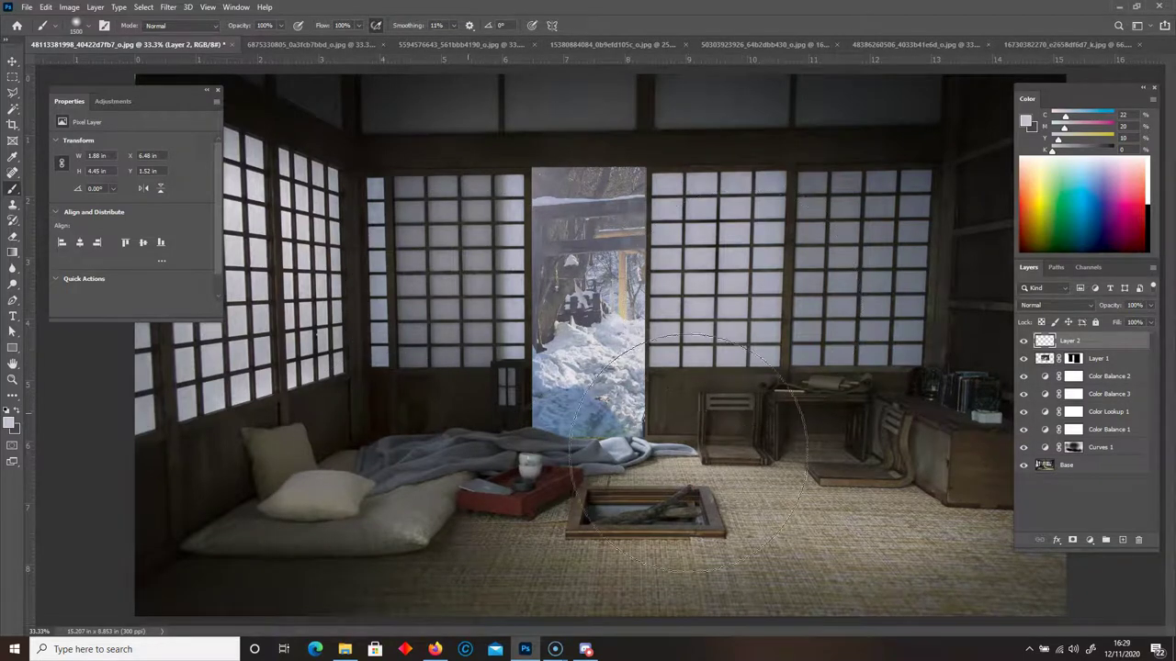
Erase some of Layer 2's haze over the torii beams with a soft 700 px eraser, and return to the Brush tool
{"action": "left_click", "coordinate": [13, 236]}
{"action": "key", "text": "bracketright"}
{"action": "key", "text": "bracketright"}
{"action": "key", "text": "bracketright"}
{"action": "key", "text": "bracketright"}
{"action": "key", "text": "bracketright"}
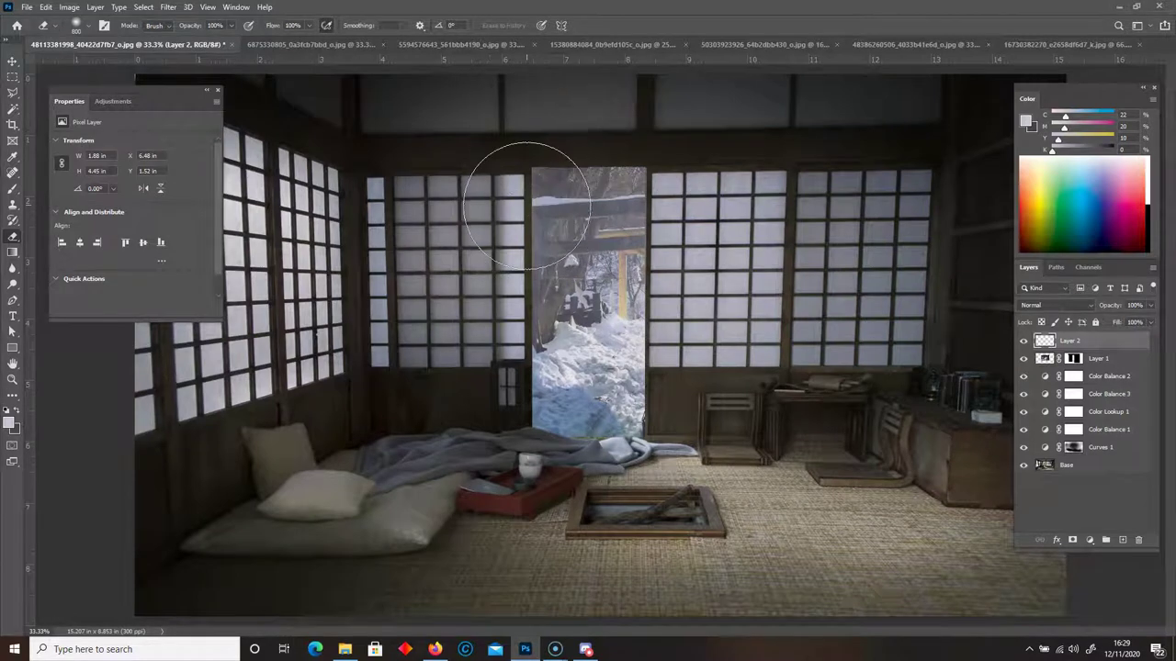
{"action": "key", "text": "bracketleft"}
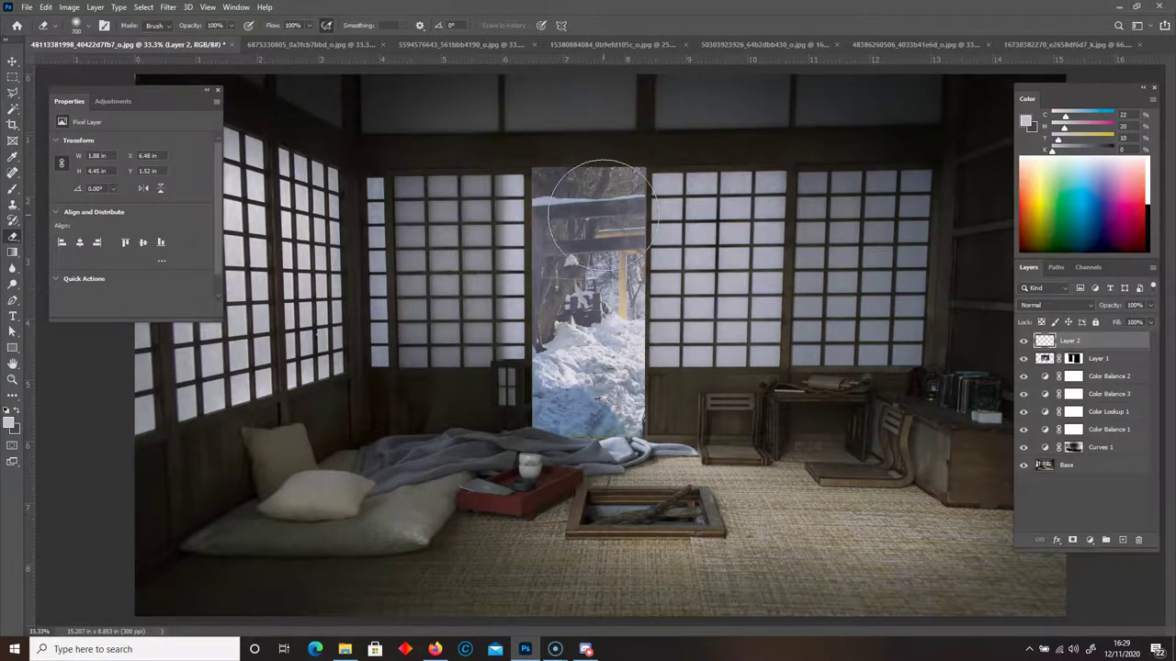
{"action": "left_click_drag", "start_coordinate": [577, 220], "coordinate": [583, 184]}
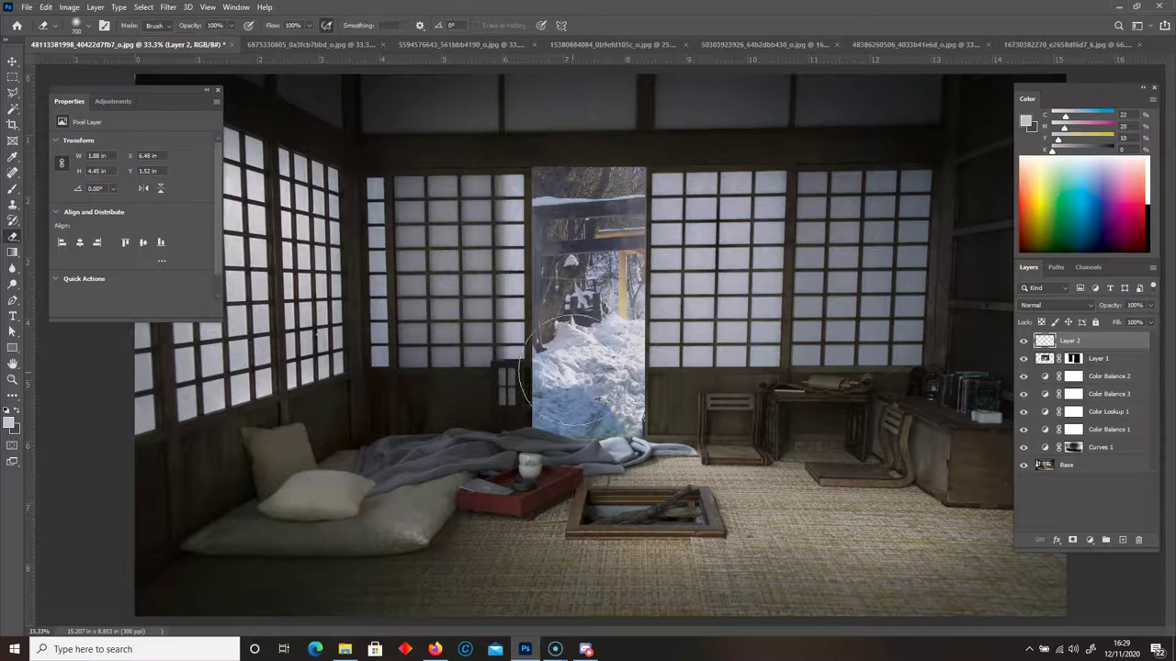
{"action": "left_click", "coordinate": [12, 188]}
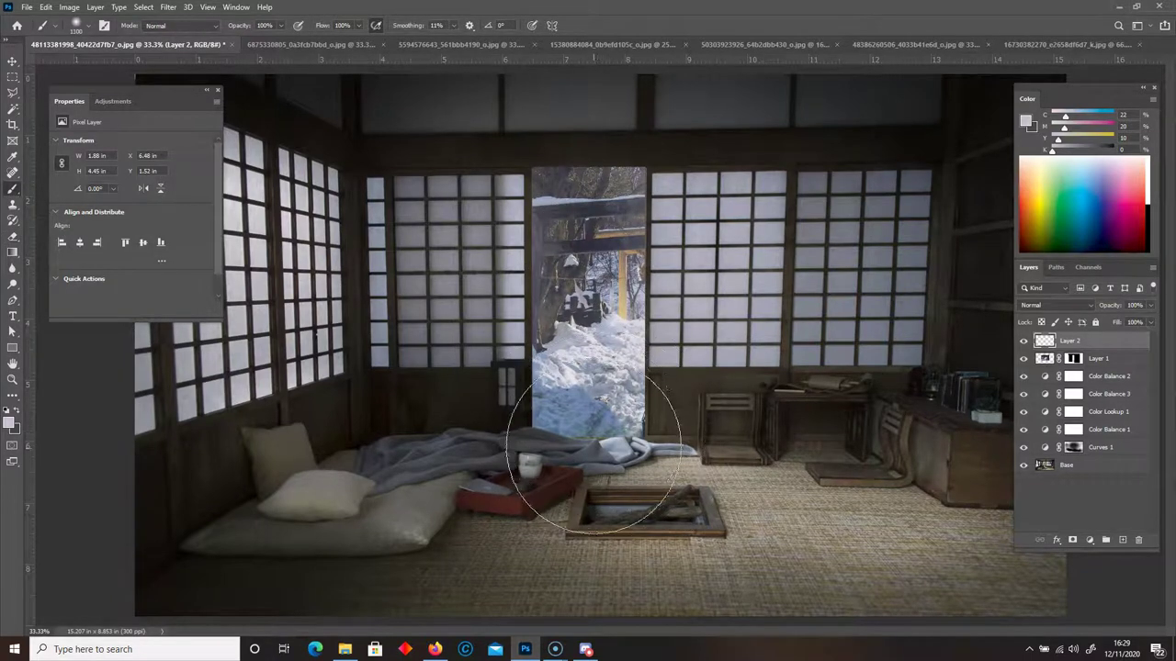
Lower the opacity of the haze on Layer 2 to 77%
{"action": "left_click", "coordinate": [13, 77]}
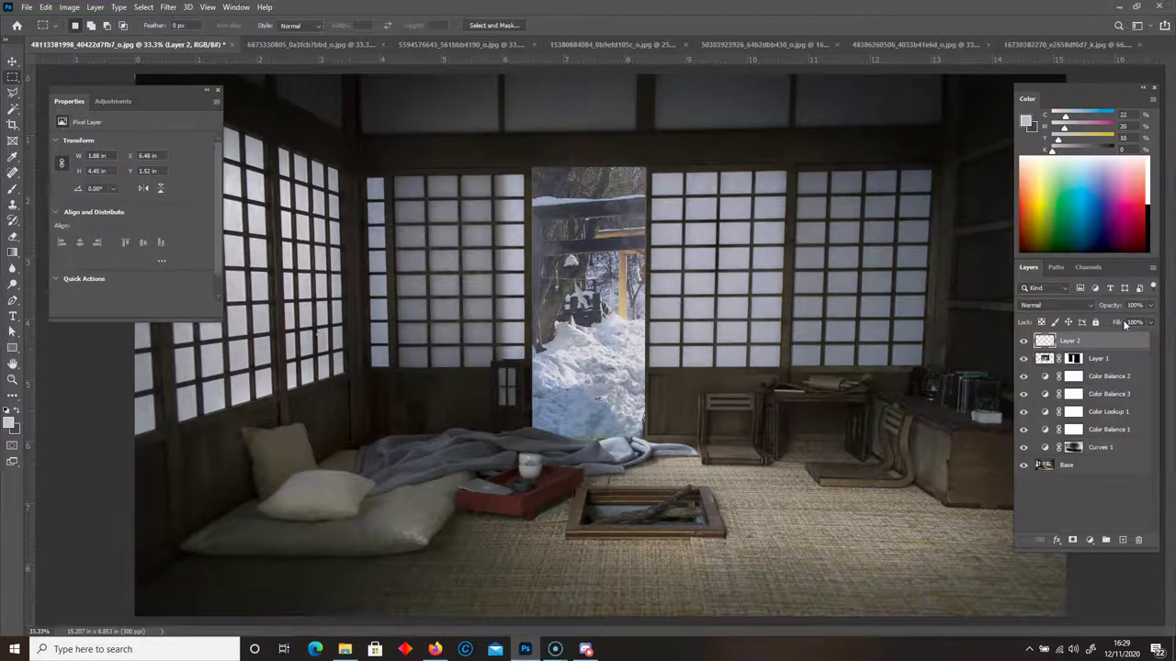
{"action": "left_click", "coordinate": [1149, 306]}
{"action": "left_click_drag", "start_coordinate": [1148, 322], "coordinate": [1129, 321]}
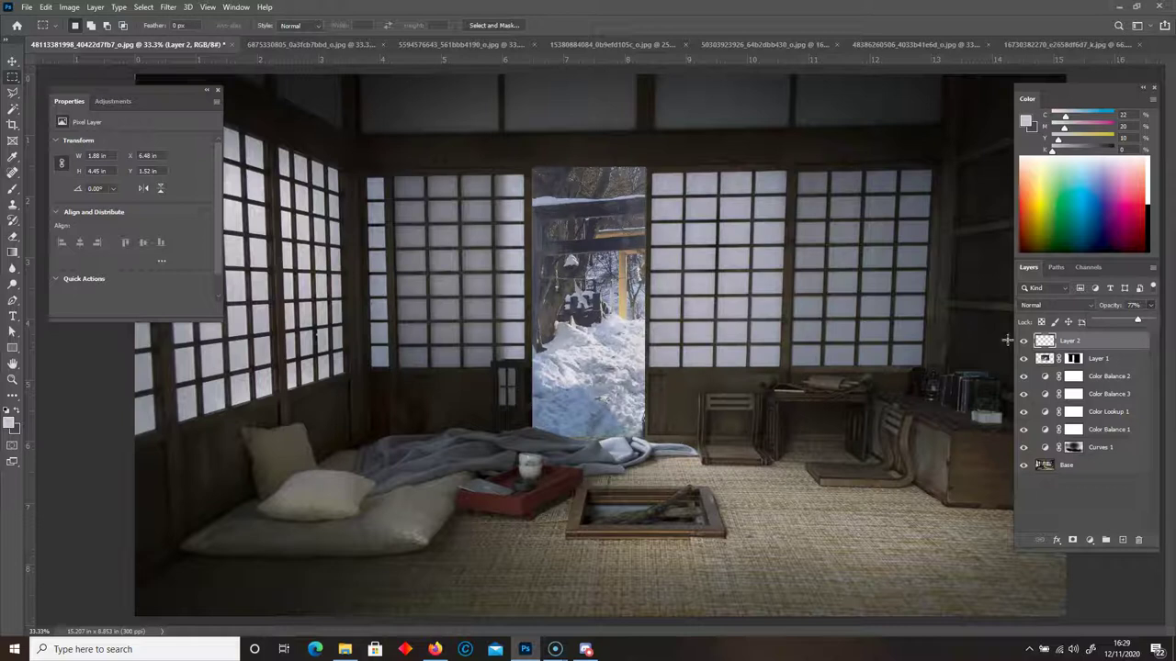
Add a Color Balance adjustment directly above Layer 1 and clip it to that layer
{"action": "left_click", "coordinate": [1046, 361]}
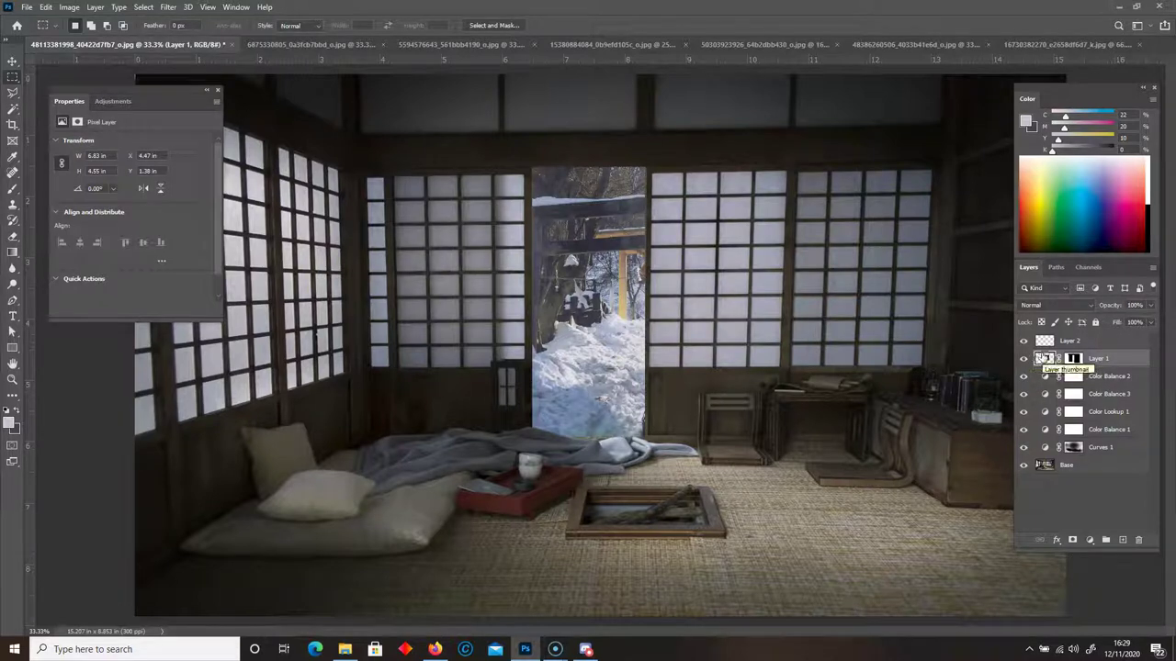
{"action": "left_click", "coordinate": [1091, 542]}
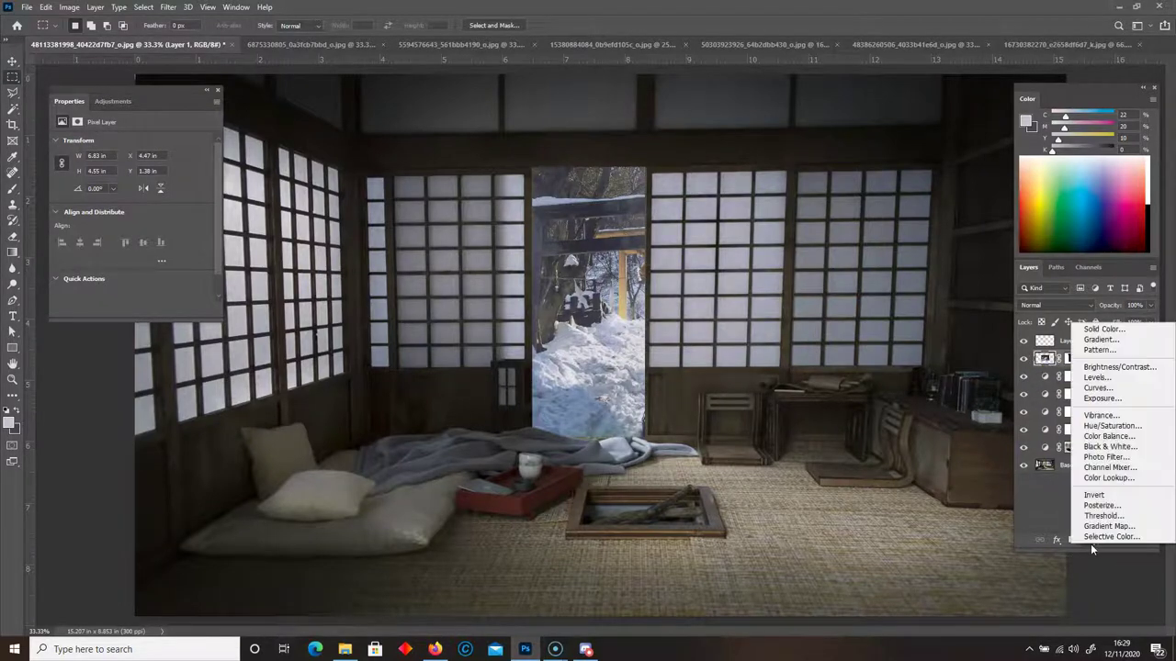
{"action": "left_click", "coordinate": [1107, 437]}
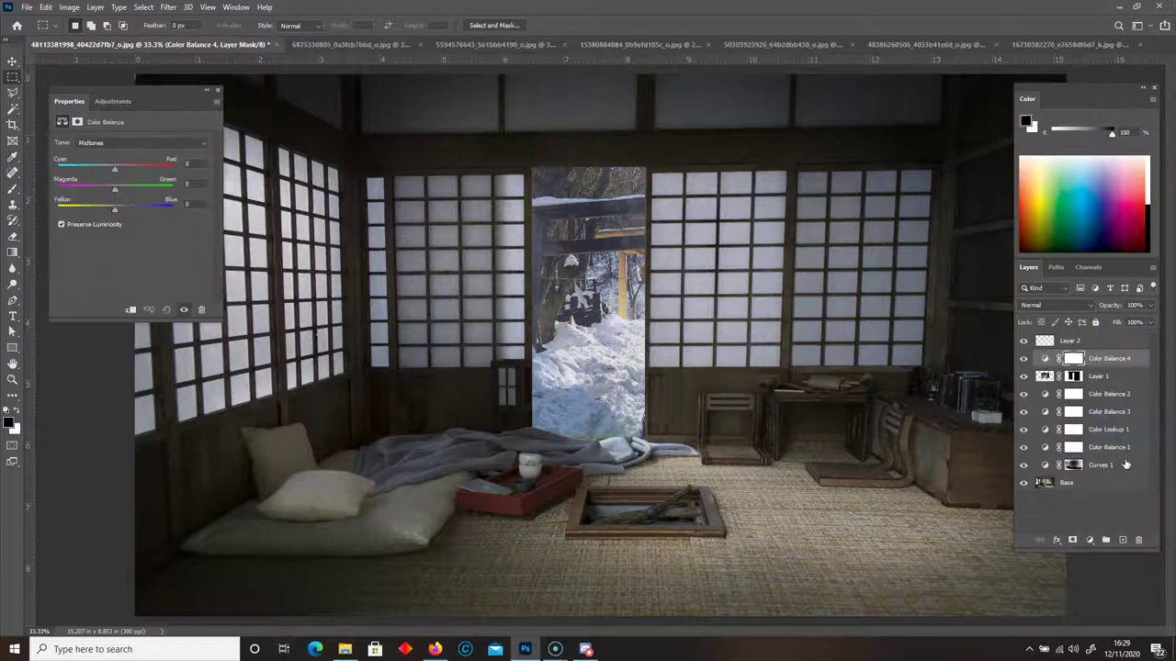
{"action": "right_click", "coordinate": [1141, 362]}
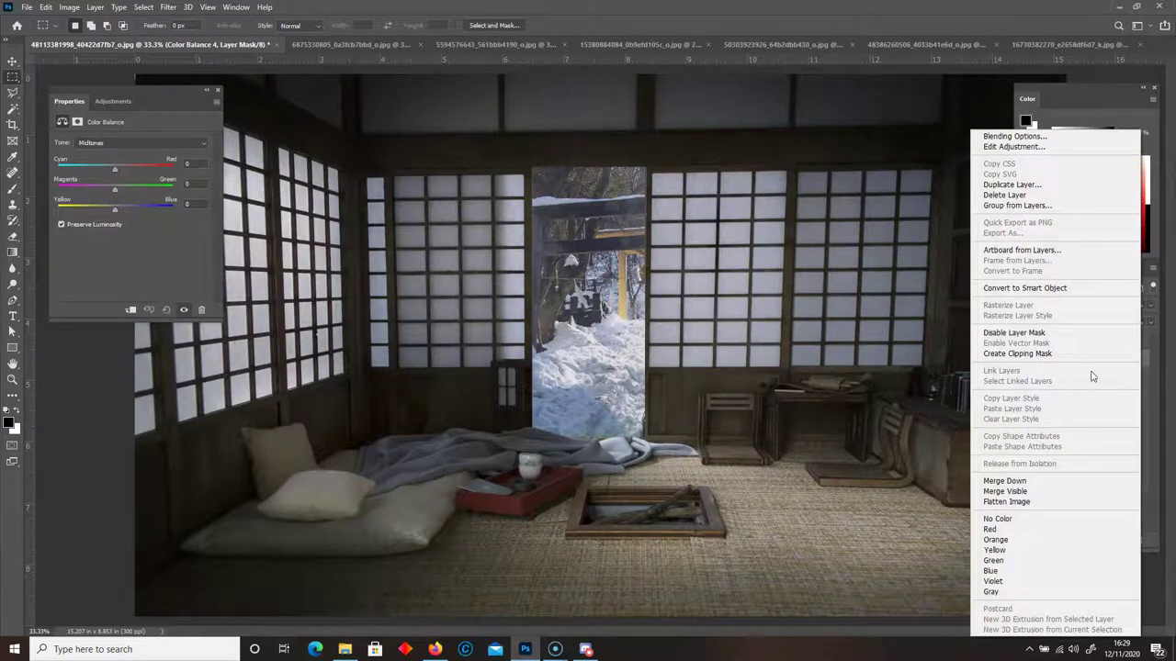
{"action": "left_click", "coordinate": [1025, 355]}
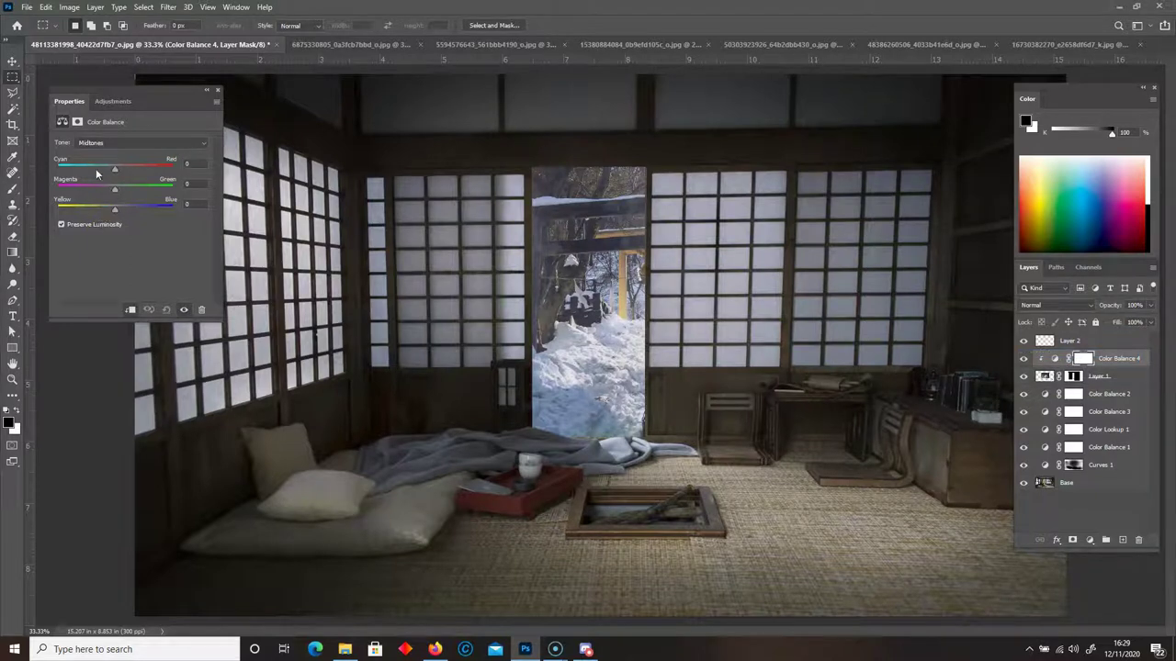
Set the clipped Color Balance to yellow-blue -23 in the midtones and cyan-red -7, yellow-blue +5 in the highlights, and compare before and after
{"action": "left_click_drag", "start_coordinate": [115, 209], "coordinate": [110, 211]}
{"action": "left_click", "coordinate": [119, 142]}
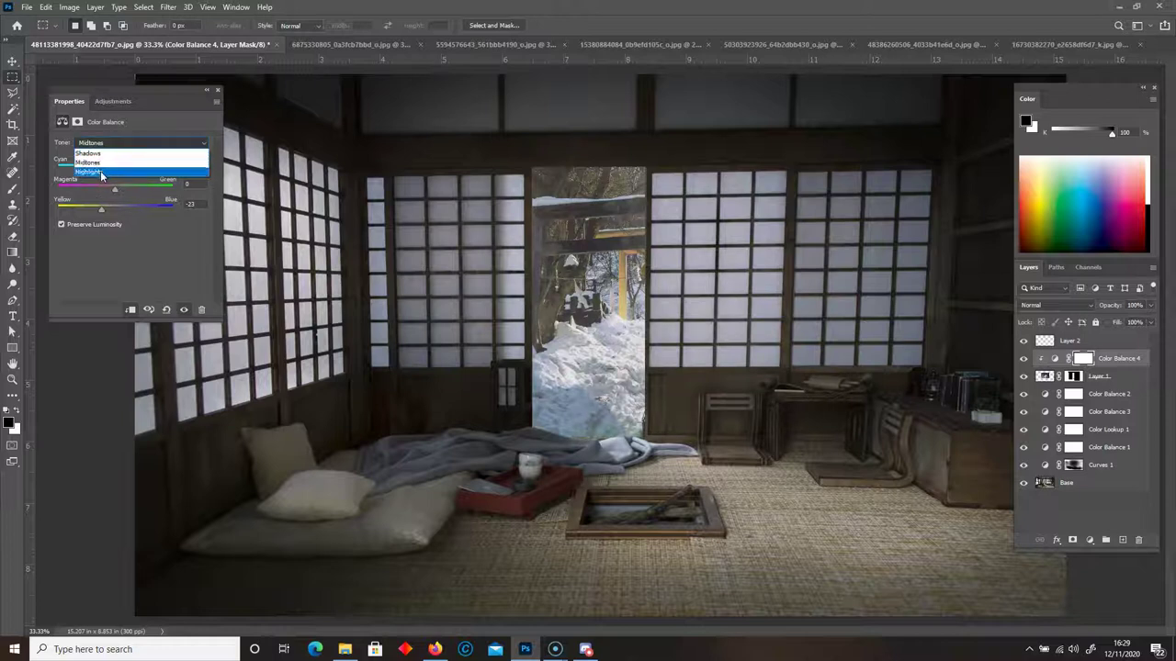
{"action": "left_click", "coordinate": [101, 171]}
{"action": "left_click_drag", "start_coordinate": [114, 209], "coordinate": [120, 213]}
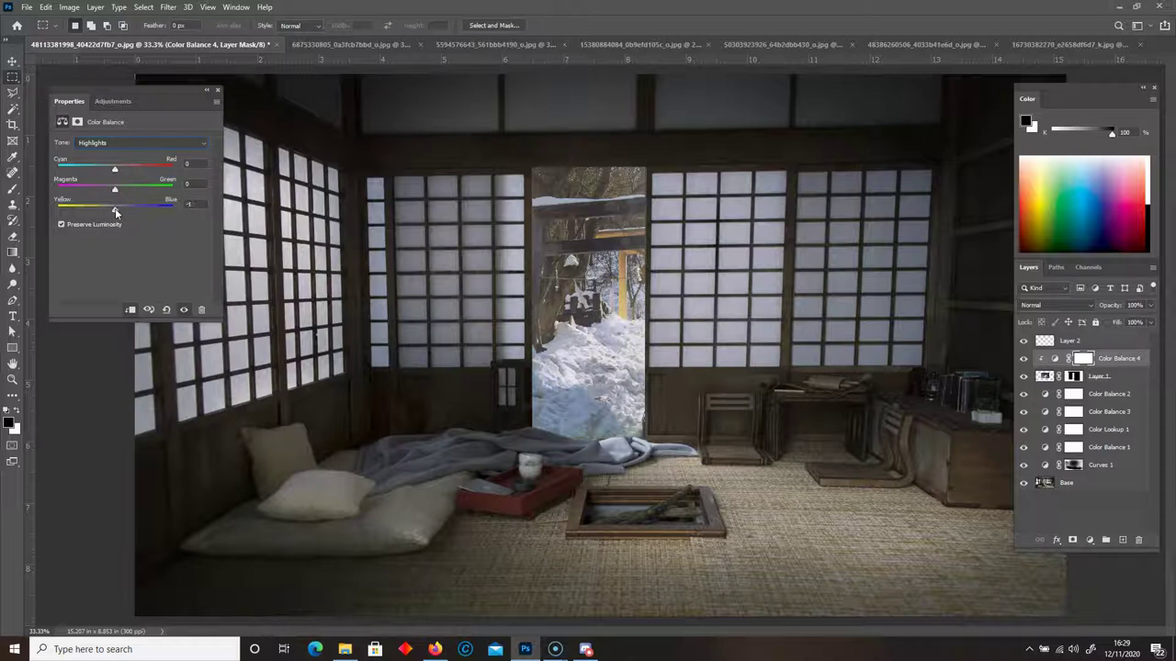
{"action": "left_click_drag", "start_coordinate": [117, 212], "coordinate": [116, 211]}
{"action": "left_click_drag", "start_coordinate": [115, 169], "coordinate": [111, 172]}
{"action": "left_click", "coordinate": [1025, 359]}
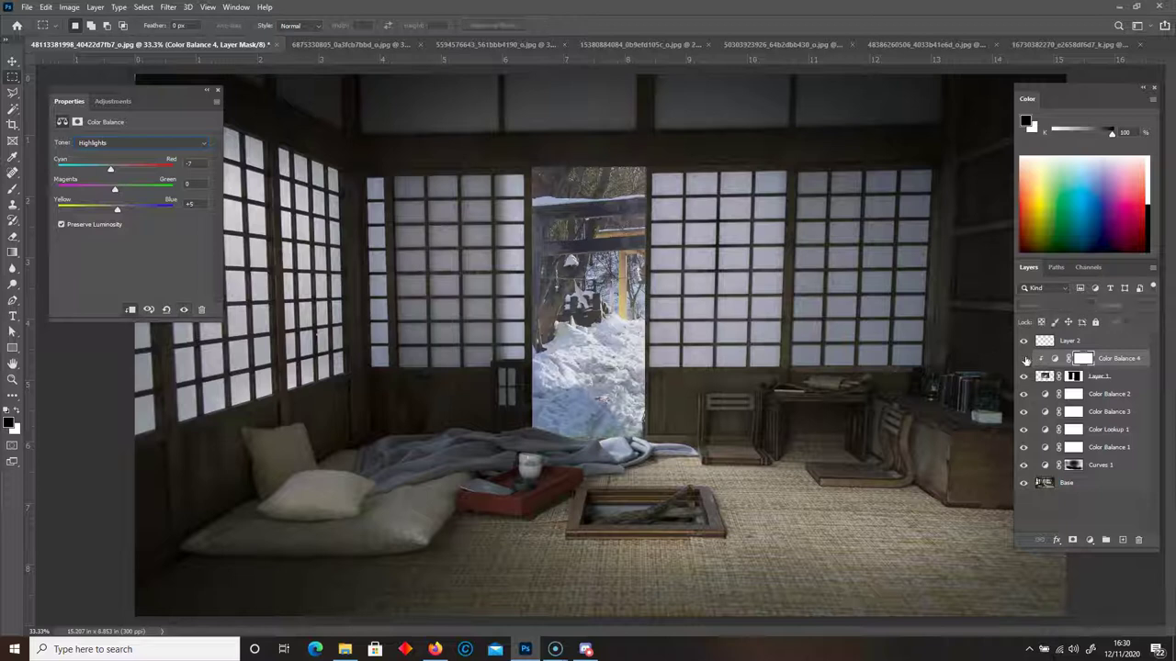
{"action": "left_click", "coordinate": [1025, 359]}
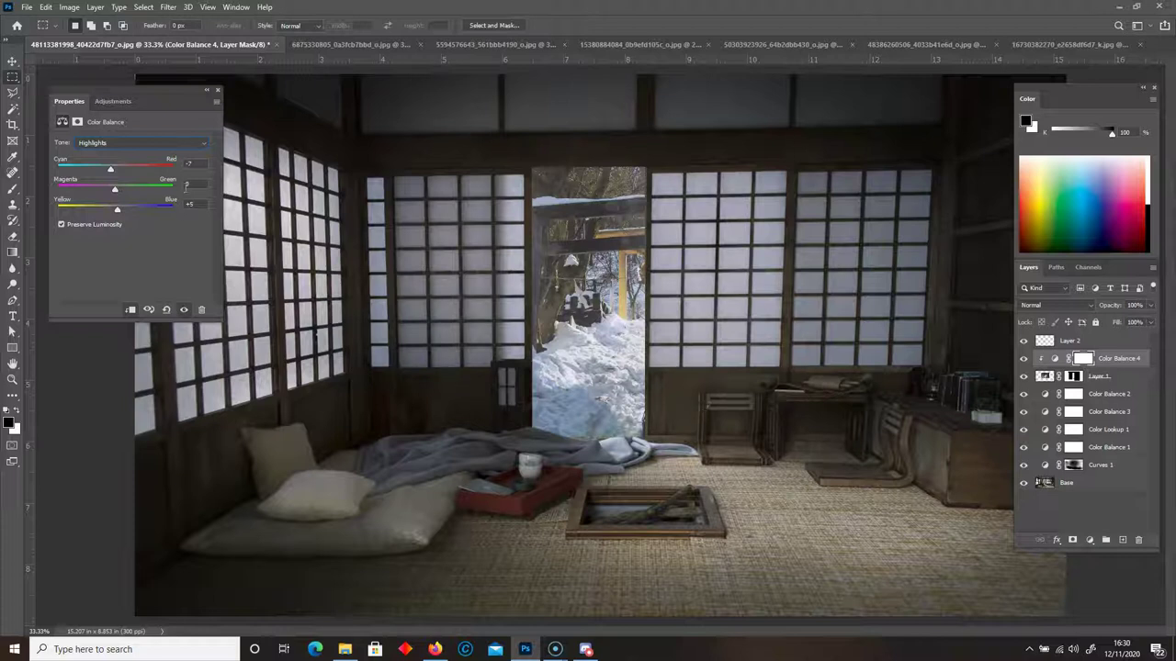
{"action": "left_click", "coordinate": [218, 91]}
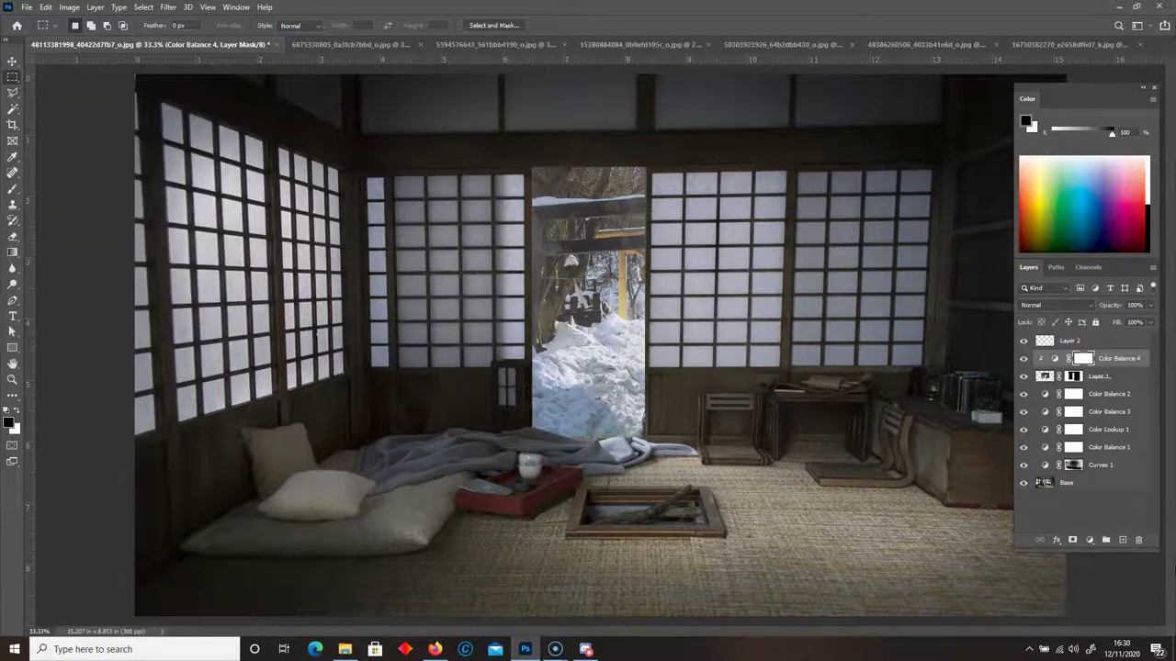
Add a Curves adjustment above Color Balance 4 and clip it to Layer 1
{"action": "left_click", "coordinate": [1088, 541]}
{"action": "left_click", "coordinate": [1111, 391]}
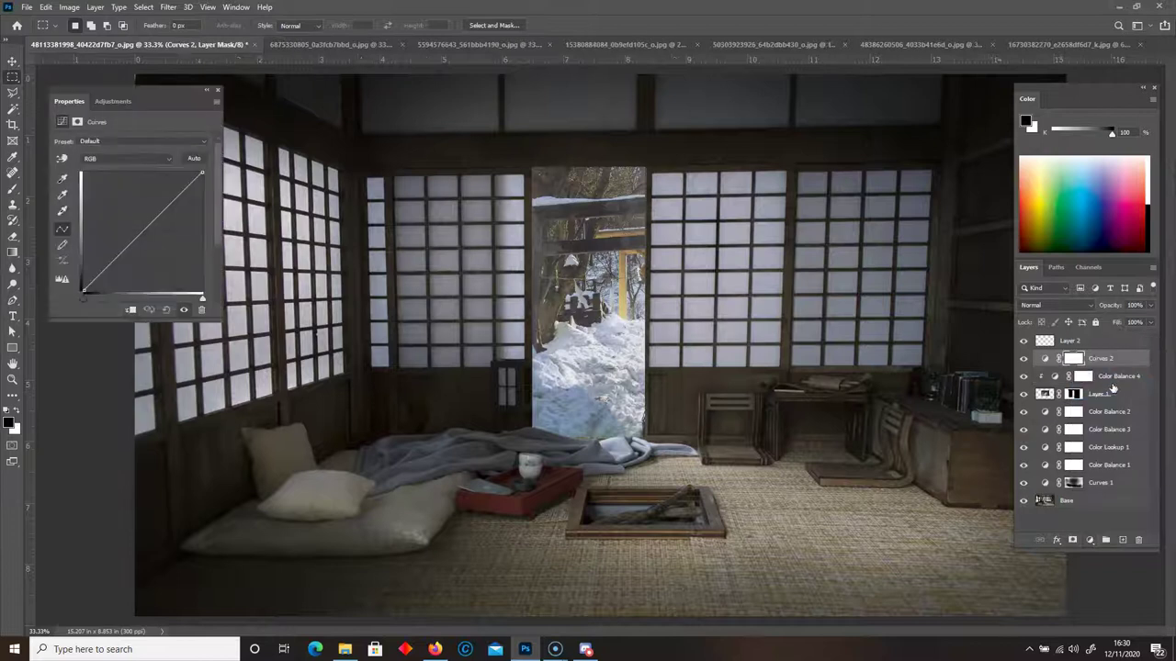
{"action": "right_click", "coordinate": [1130, 366]}
{"action": "left_click", "coordinate": [1047, 356]}
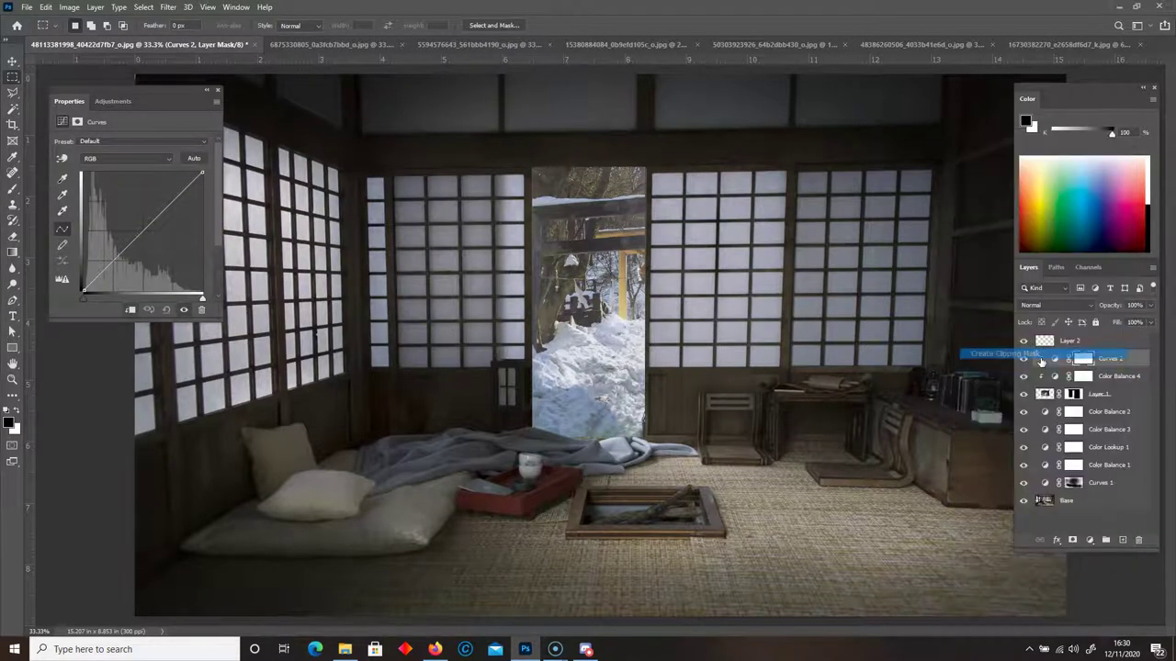
Shape the clipped Curves adjustment to brighten the snow scene's upper tones while anchoring the shadows, and compare before and after
{"action": "mouse_move", "coordinate": [115, 250]}
{"action": "left_mouse_down"}
{"action": "mouse_move", "coordinate": [105, 241]}
{"action": "mouse_move", "coordinate": [119, 256]}
{"action": "left_mouse_up"}
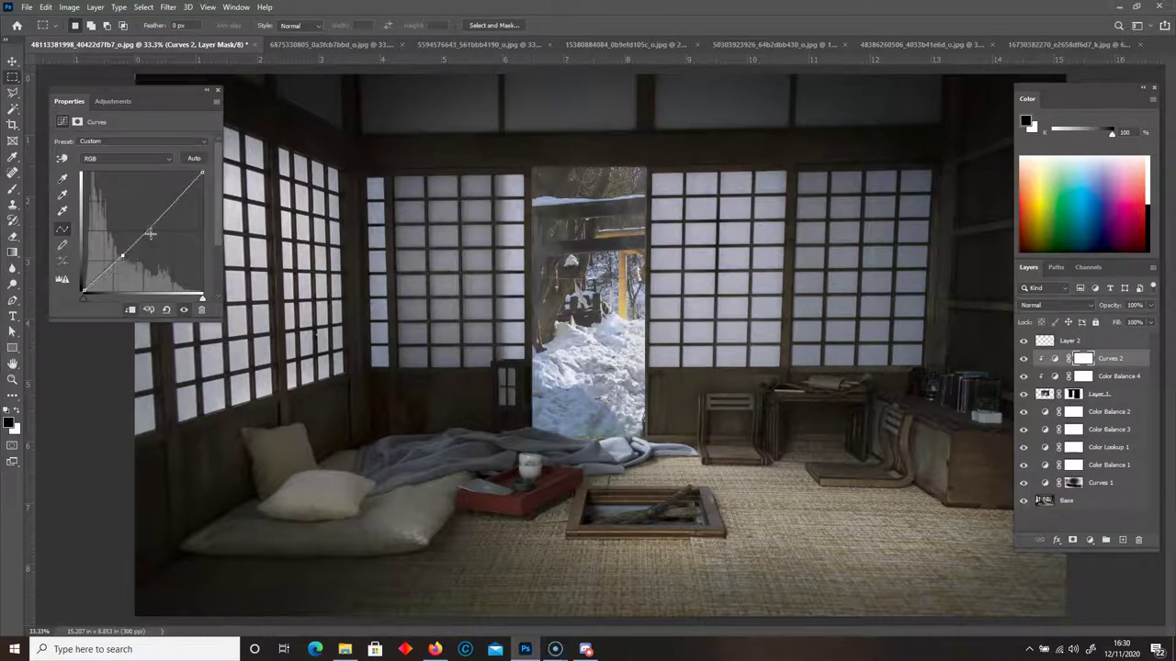
{"action": "mouse_move", "coordinate": [173, 202]}
{"action": "left_mouse_down"}
{"action": "mouse_move", "coordinate": [175, 212]}
{"action": "mouse_move", "coordinate": [163, 202]}
{"action": "left_mouse_up"}
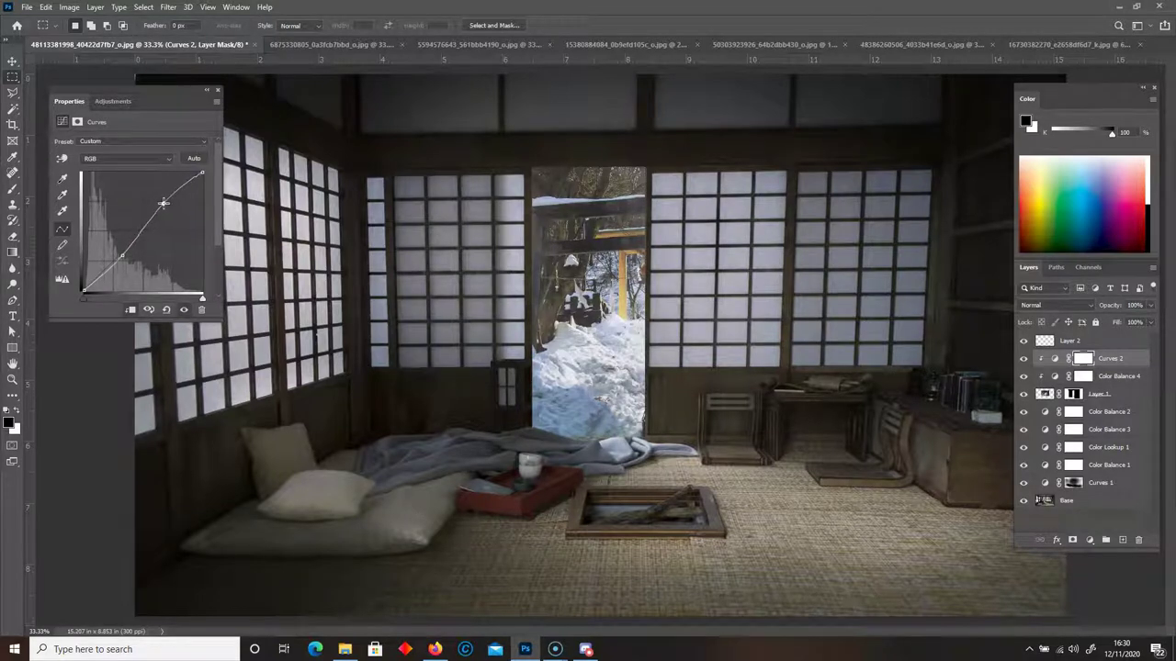
{"action": "left_click_drag", "start_coordinate": [122, 255], "coordinate": [115, 257]}
{"action": "left_click", "coordinate": [1025, 359]}
{"action": "left_click", "coordinate": [1025, 359]}
{"action": "left_click", "coordinate": [1025, 359]}
{"action": "left_click", "coordinate": [1025, 359]}
{"action": "left_click", "coordinate": [217, 90]}
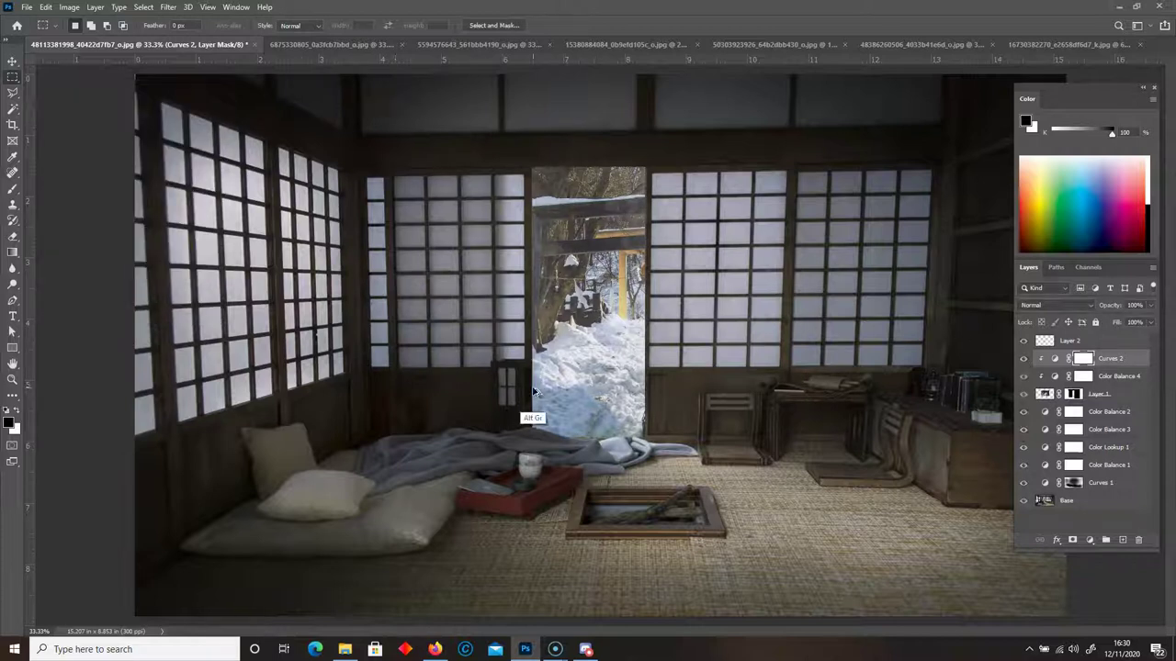
Look through the open source photos and make a rectangular selection of the foreground snowfield in the snowy farmhouse photo
{"action": "key", "text": "ctrl+minus"}
{"action": "key", "text": "ctrl+plus"}
{"action": "left_click", "coordinate": [439, 46]}
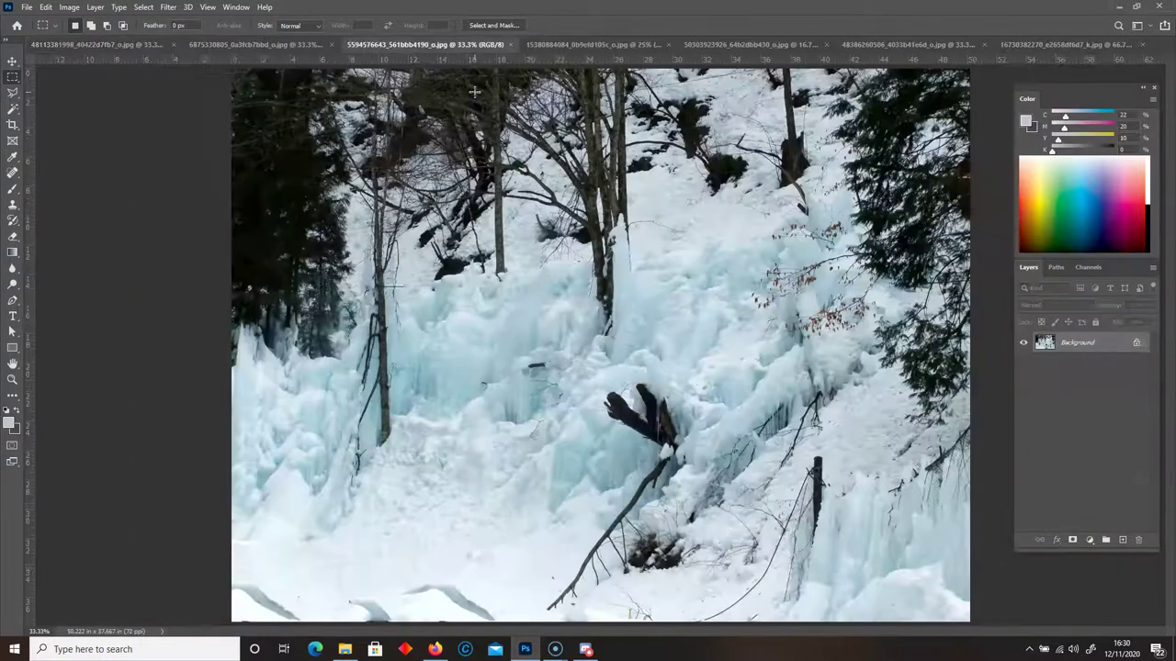
{"action": "left_click", "coordinate": [613, 48]}
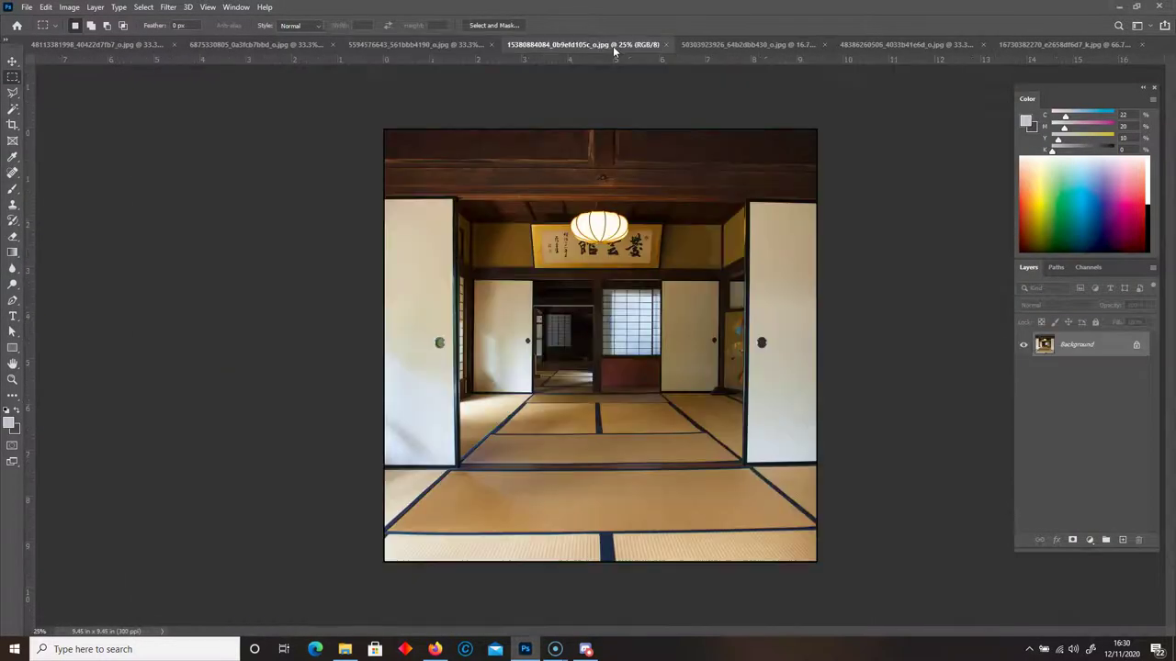
{"action": "left_click", "coordinate": [701, 45]}
{"action": "left_click", "coordinate": [864, 44]}
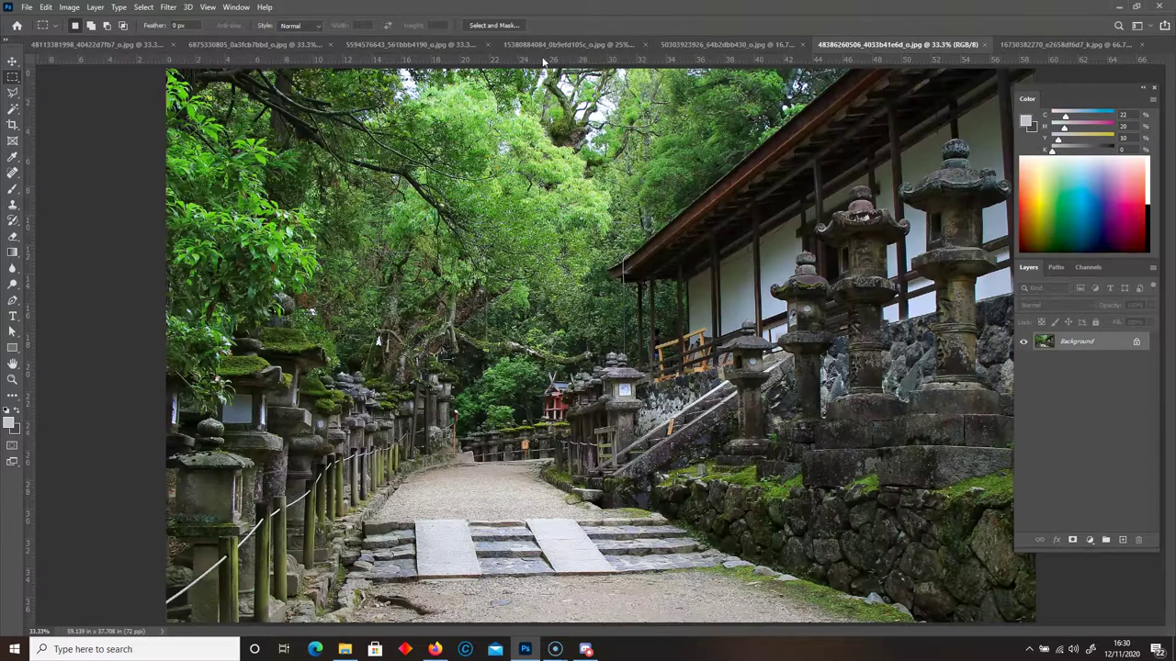
{"action": "left_click", "coordinate": [407, 44]}
{"action": "left_click", "coordinate": [264, 52]}
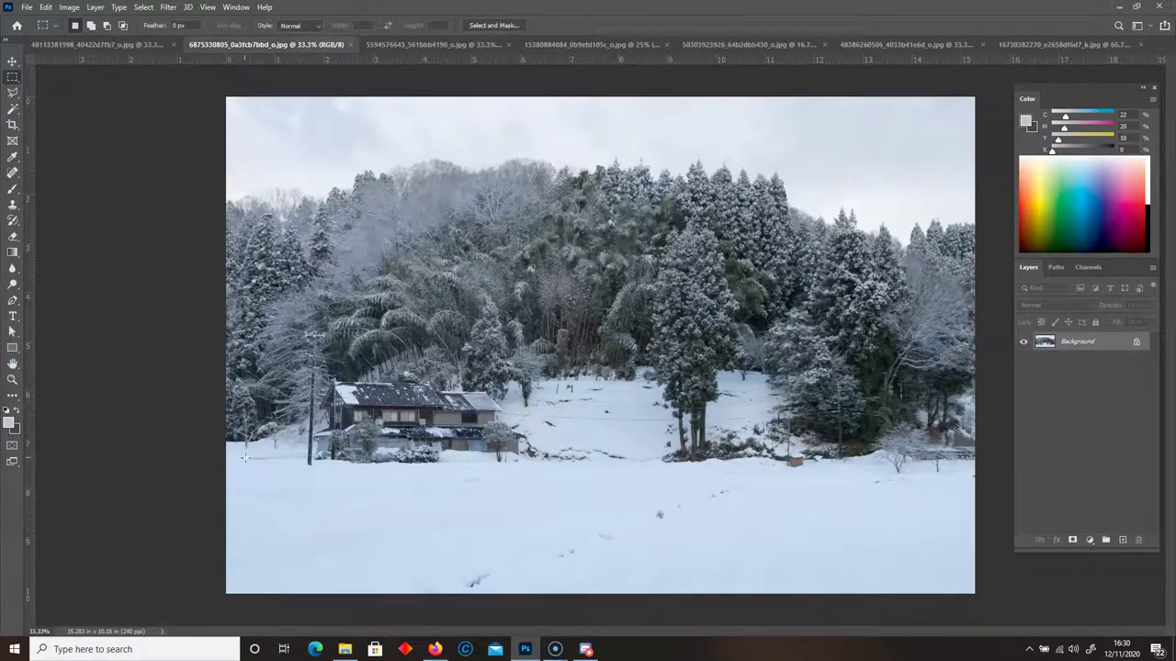
{"action": "left_click_drag", "start_coordinate": [237, 463], "coordinate": [983, 594]}
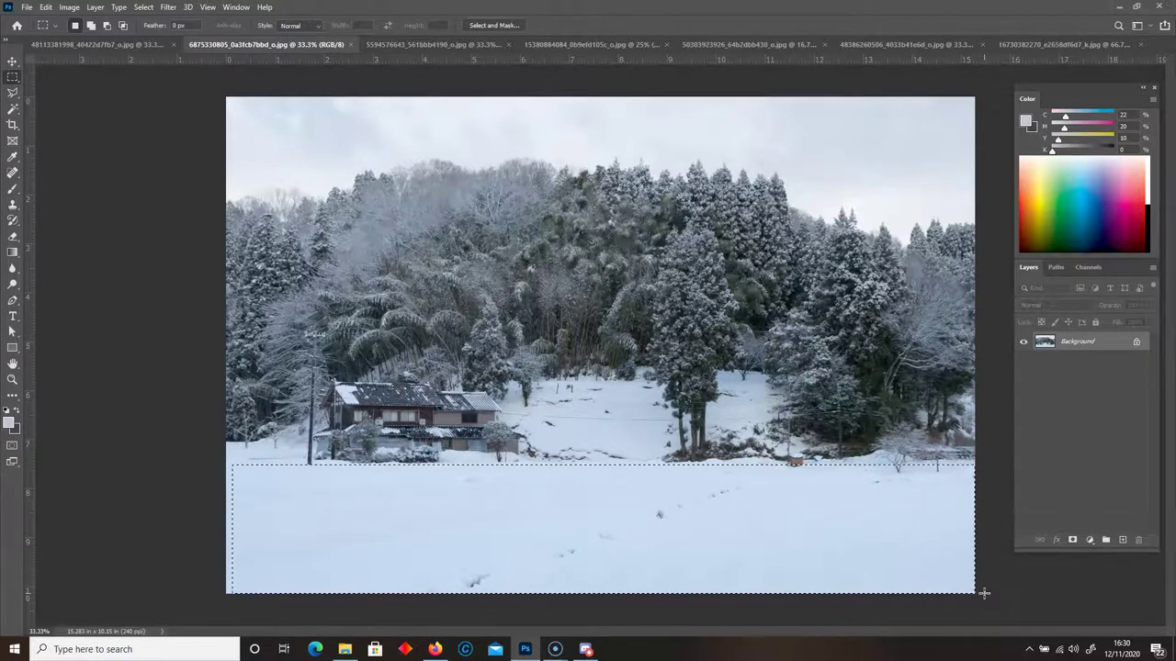
Try to paste the selected snowfield strip into the bedroom composite with Curves 2's mask active, and return to the snowy farmhouse photo
{"action": "left_click", "coordinate": [117, 43]}
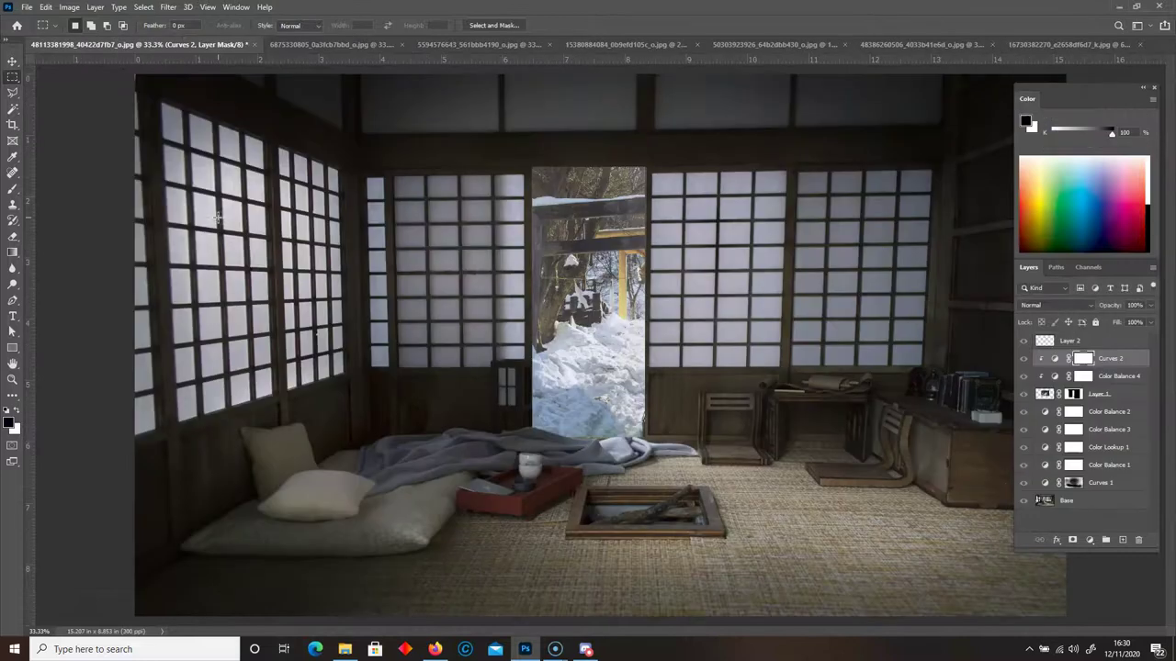
{"action": "key", "text": "backslash"}
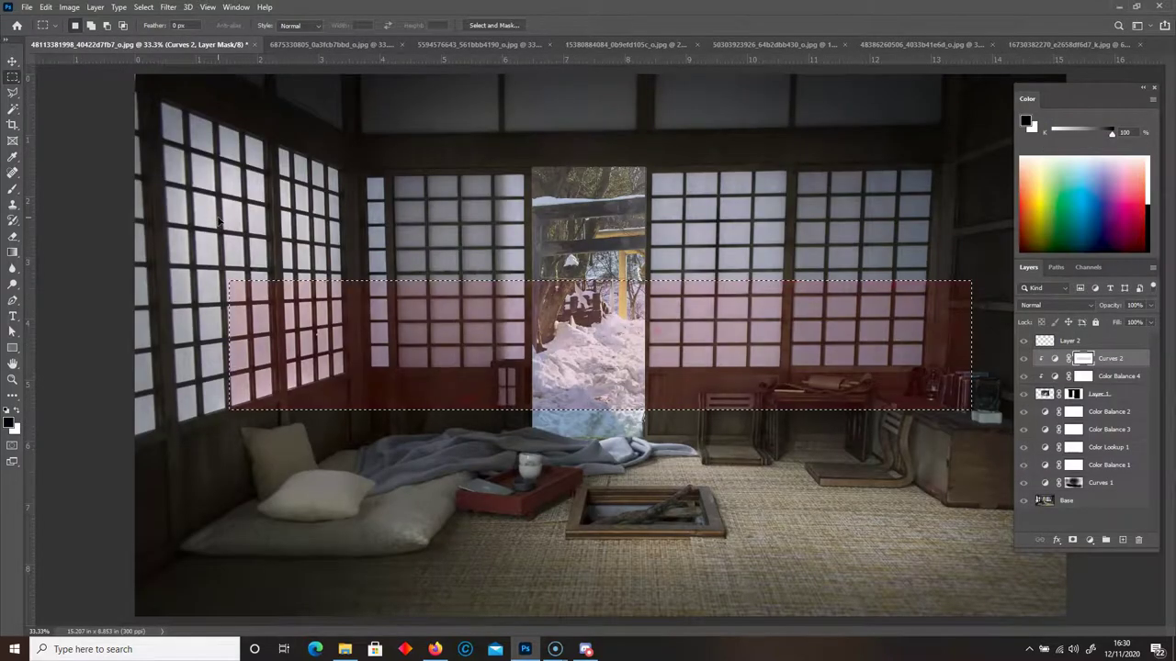
{"action": "key", "text": "backslash"}
{"action": "left_click", "coordinate": [315, 45]}
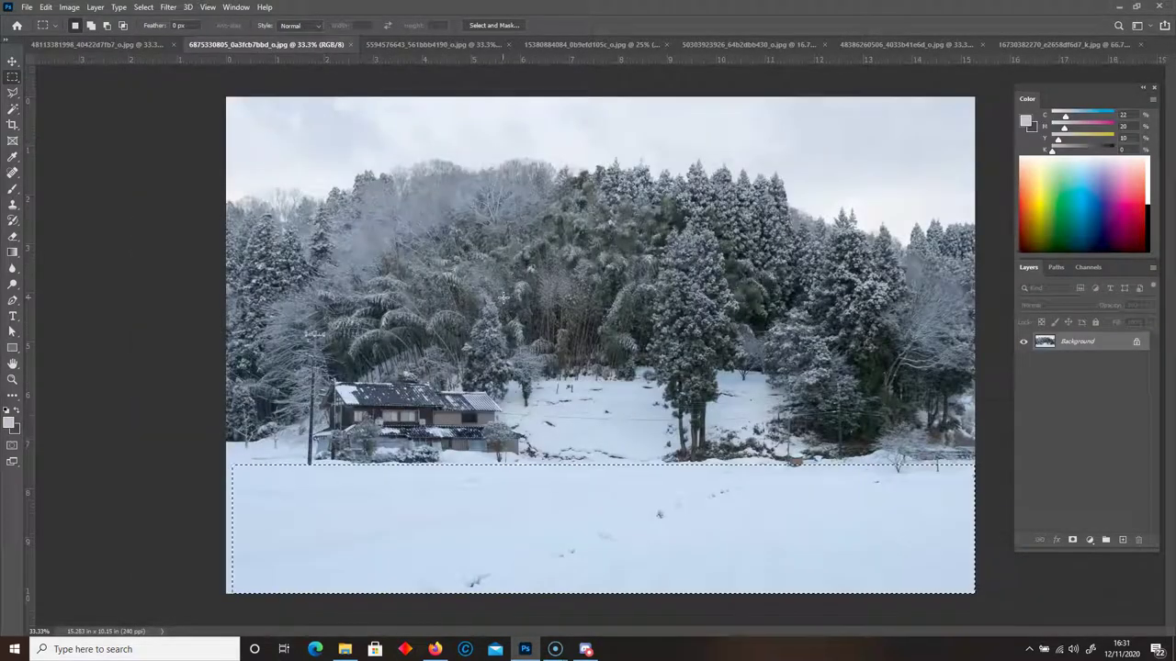
Paste the copied snowfield strip into the bedroom composite as Layer 3 and move it over the floor below the doorway
{"action": "left_click", "coordinate": [116, 42]}
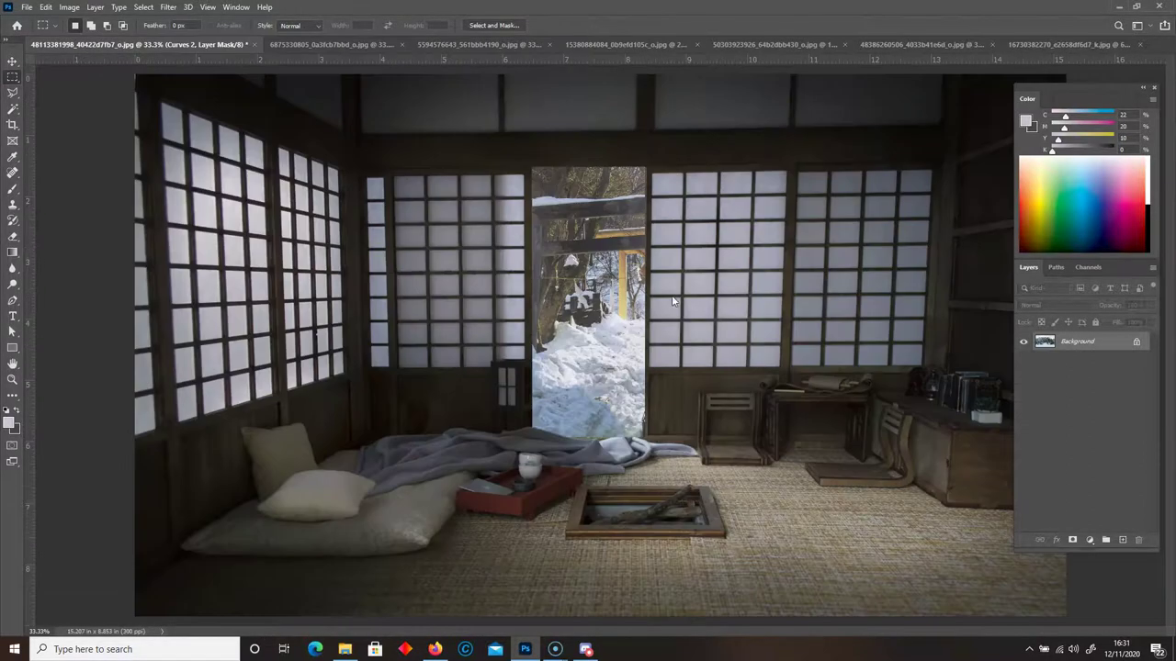
{"action": "left_click", "coordinate": [1108, 341]}
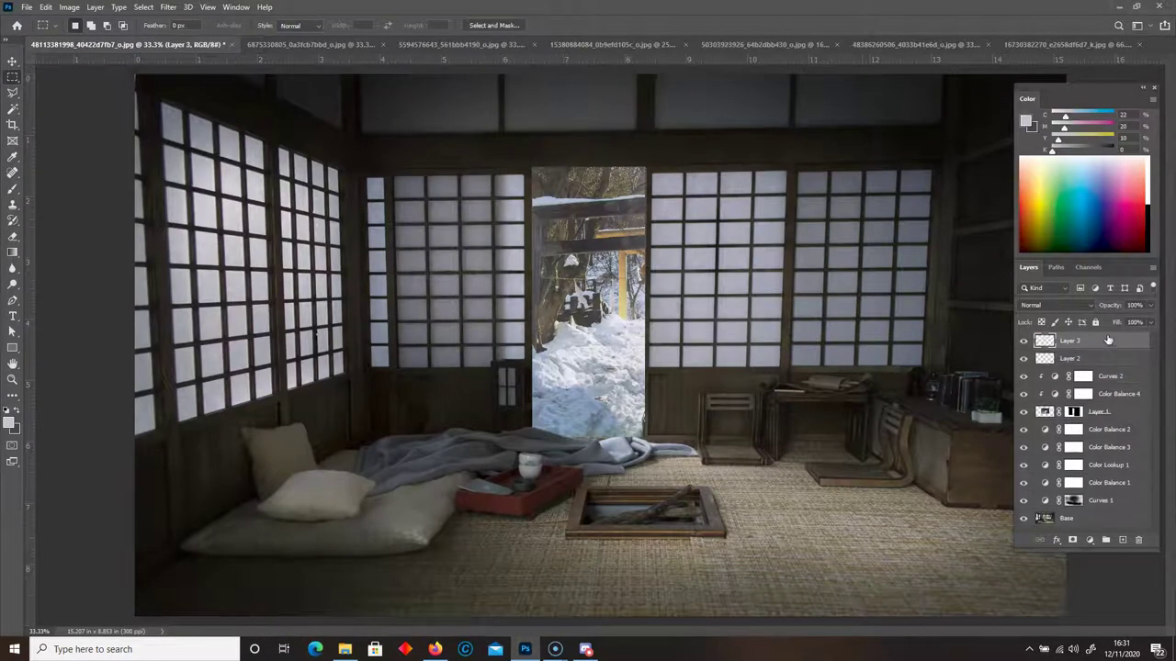
{"action": "key", "text": "ctrl+v"}
{"action": "left_click", "coordinate": [12, 61]}
{"action": "left_click_drag", "start_coordinate": [428, 396], "coordinate": [503, 512]}
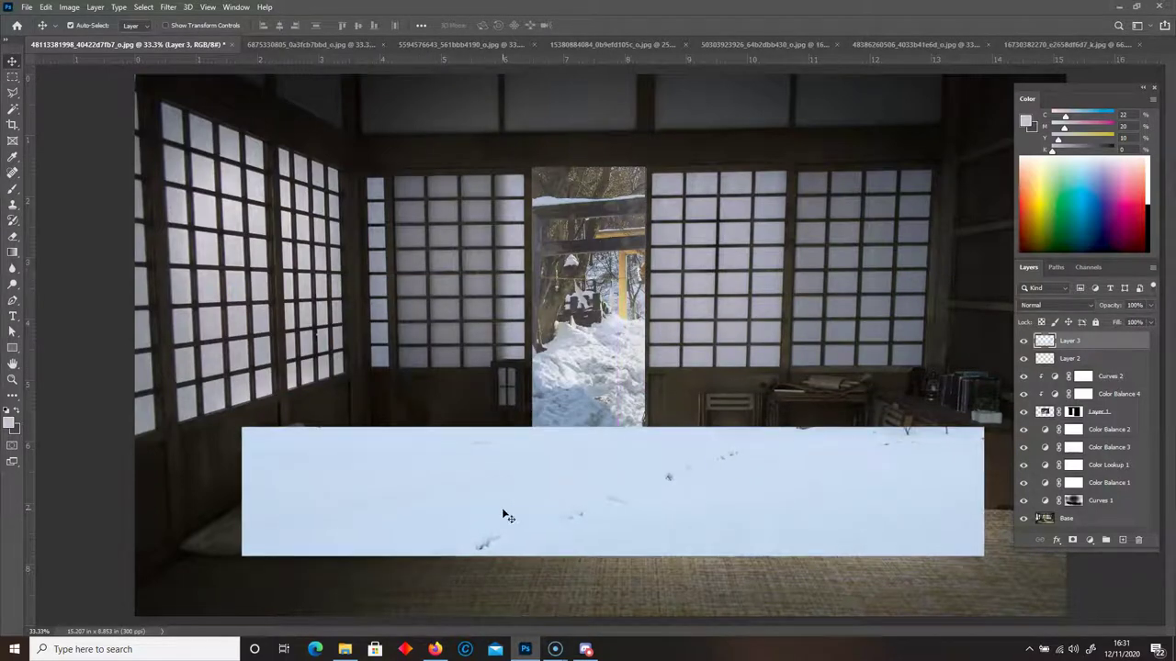
Add a layer mask to Layer 3, invert it to hide the snow, and ready the Brush with white as foreground
{"action": "left_click", "coordinate": [1073, 541]}
{"action": "left_click_drag", "start_coordinate": [12, 189], "coordinate": [45, 191]}
{"action": "key", "text": "ctrl+i"}
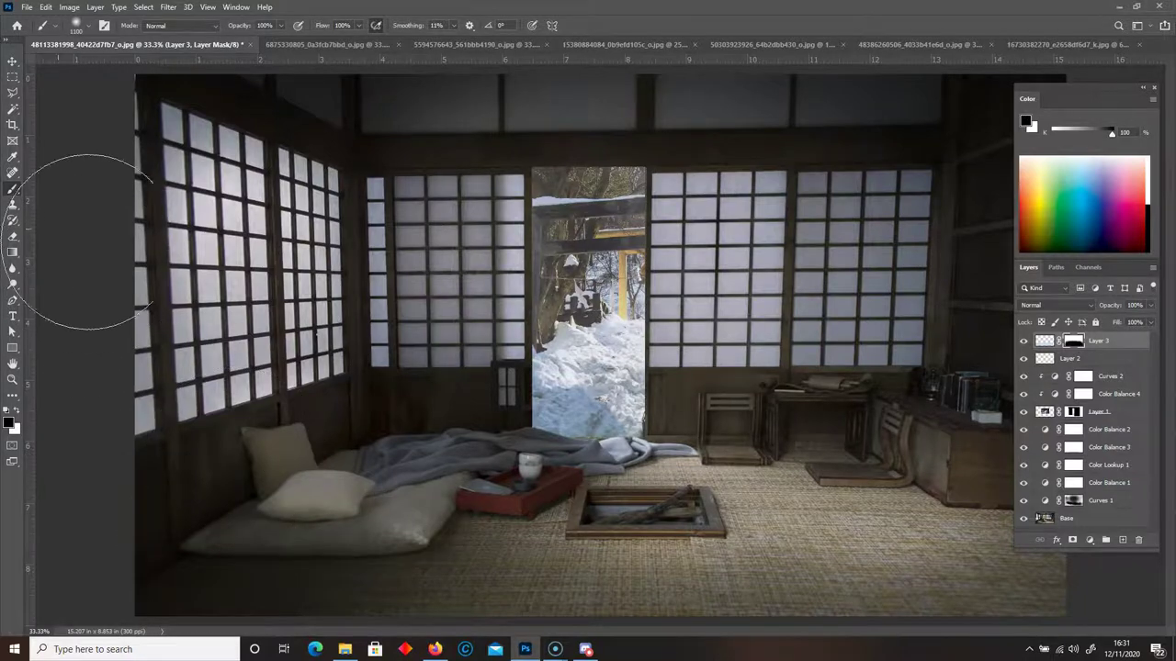
{"action": "left_click", "coordinate": [15, 414]}
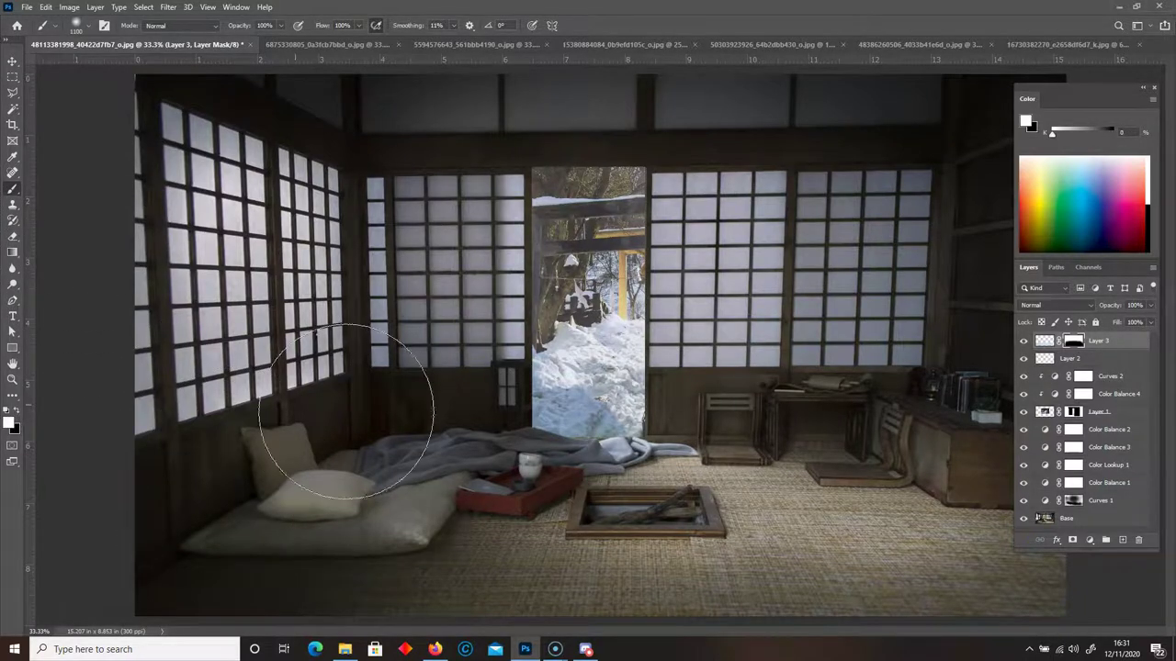
Choose the "grainy paintbrush AWESOME" brush preset and show the brush presets by name
{"action": "right_click", "coordinate": [492, 437]}
{"action": "mouse_move", "coordinate": [735, 370]}
{"action": "left_mouse_down"}
{"action": "mouse_move", "coordinate": [737, 418]}
{"action": "mouse_move", "coordinate": [706, 452]}
{"action": "left_mouse_up"}
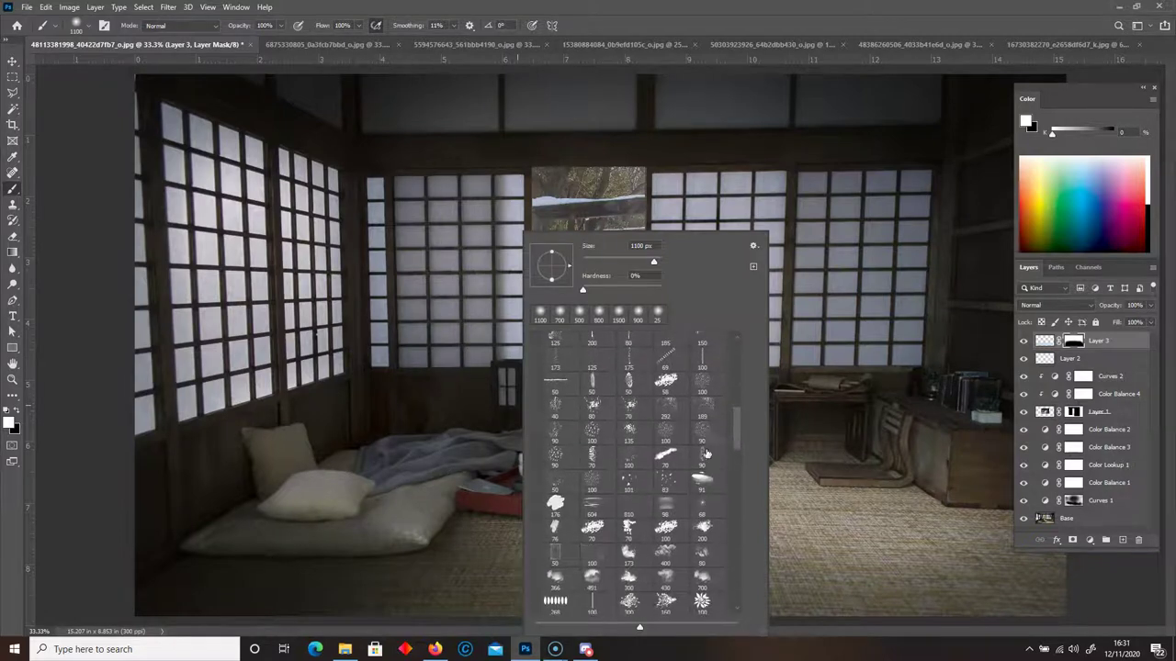
{"action": "left_click", "coordinate": [698, 481]}
{"action": "left_click", "coordinate": [753, 245]}
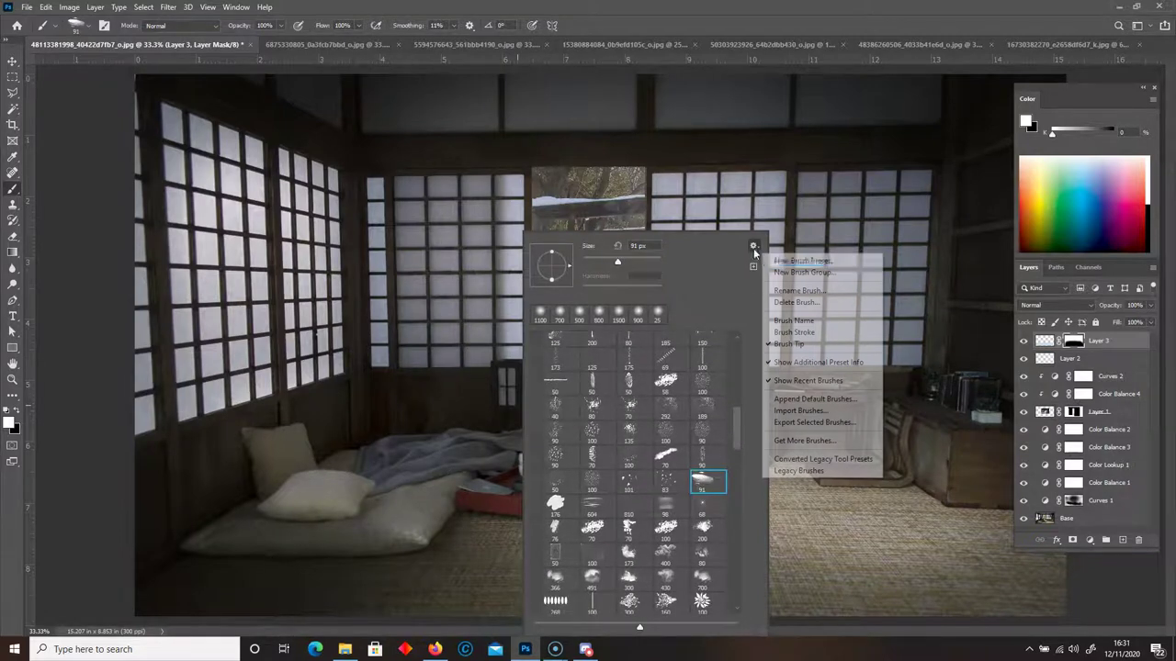
{"action": "left_click", "coordinate": [791, 321]}
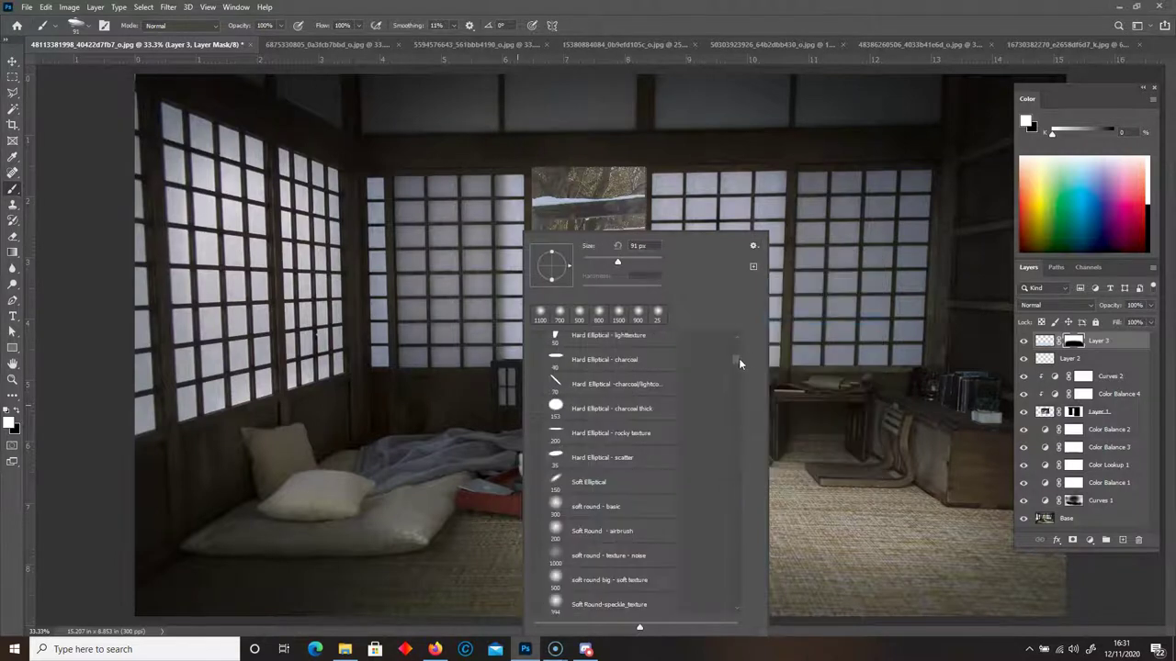
{"action": "scroll", "coordinate": [657, 401], "scroll_direction": "down", "scroll_amount": 10}
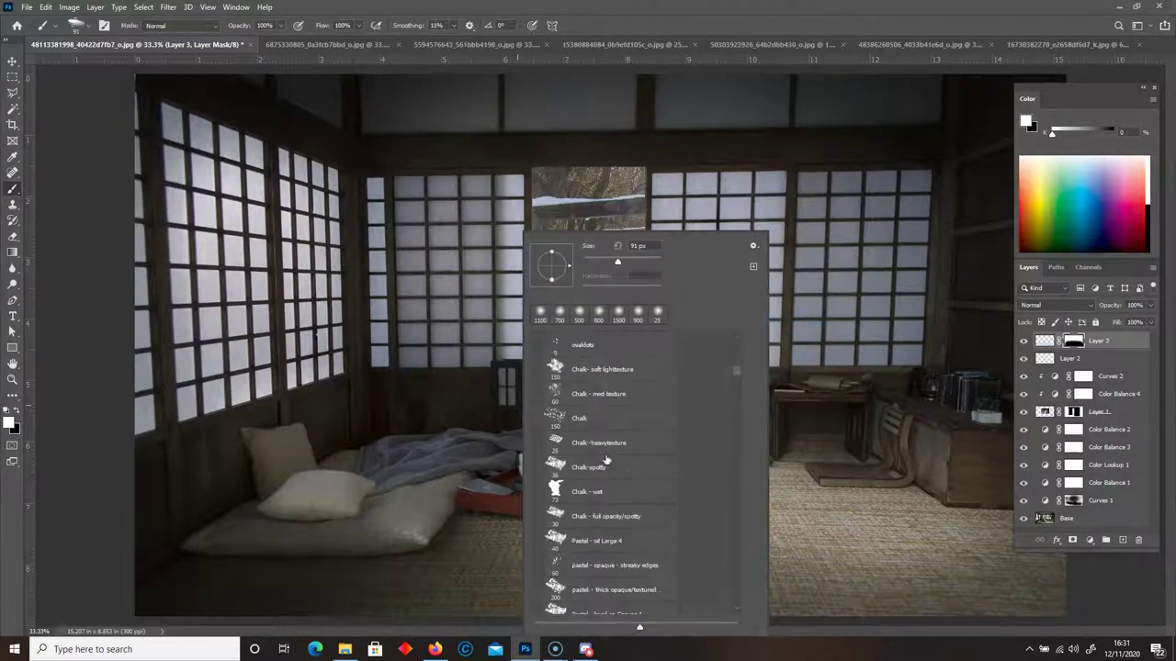
{"action": "scroll", "coordinate": [606, 475], "scroll_direction": "down", "scroll_amount": 10}
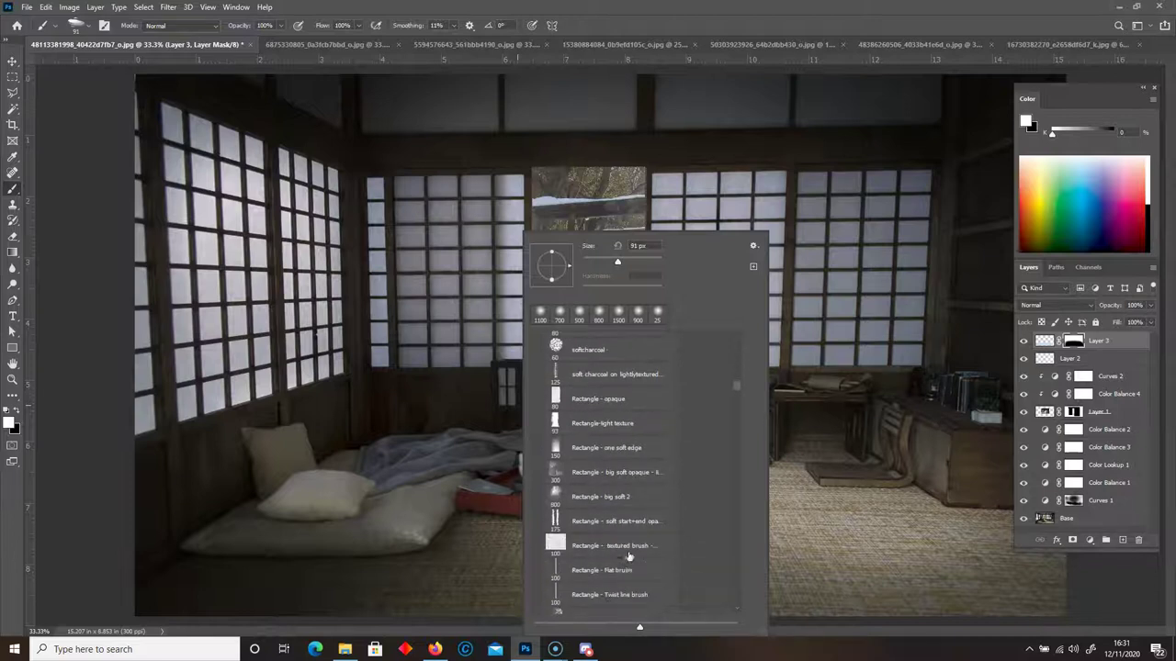
{"action": "scroll", "coordinate": [623, 571], "scroll_direction": "down", "scroll_amount": 10}
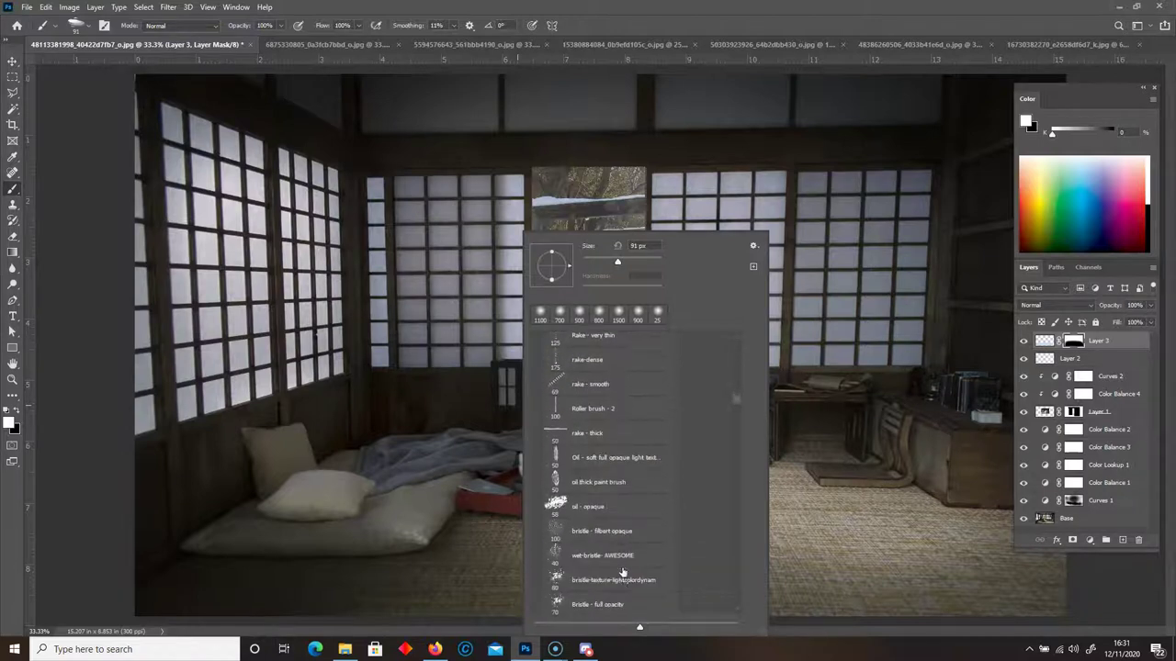
{"action": "scroll", "coordinate": [615, 583], "scroll_direction": "down", "scroll_amount": 10}
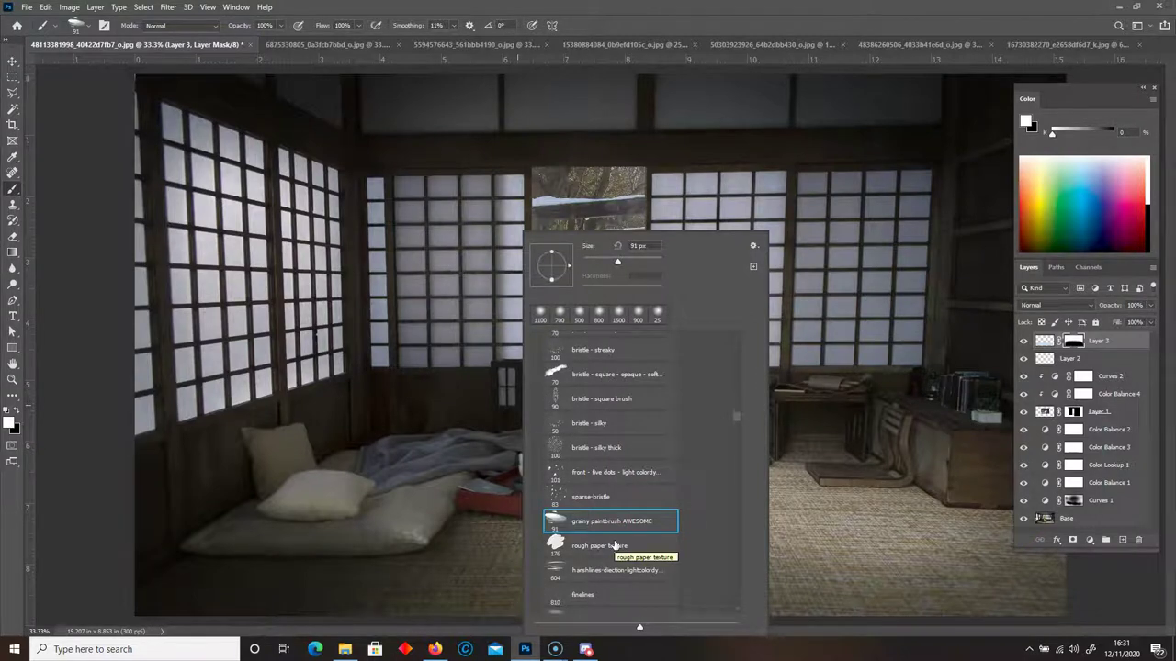
{"action": "left_click", "coordinate": [126, 402]}
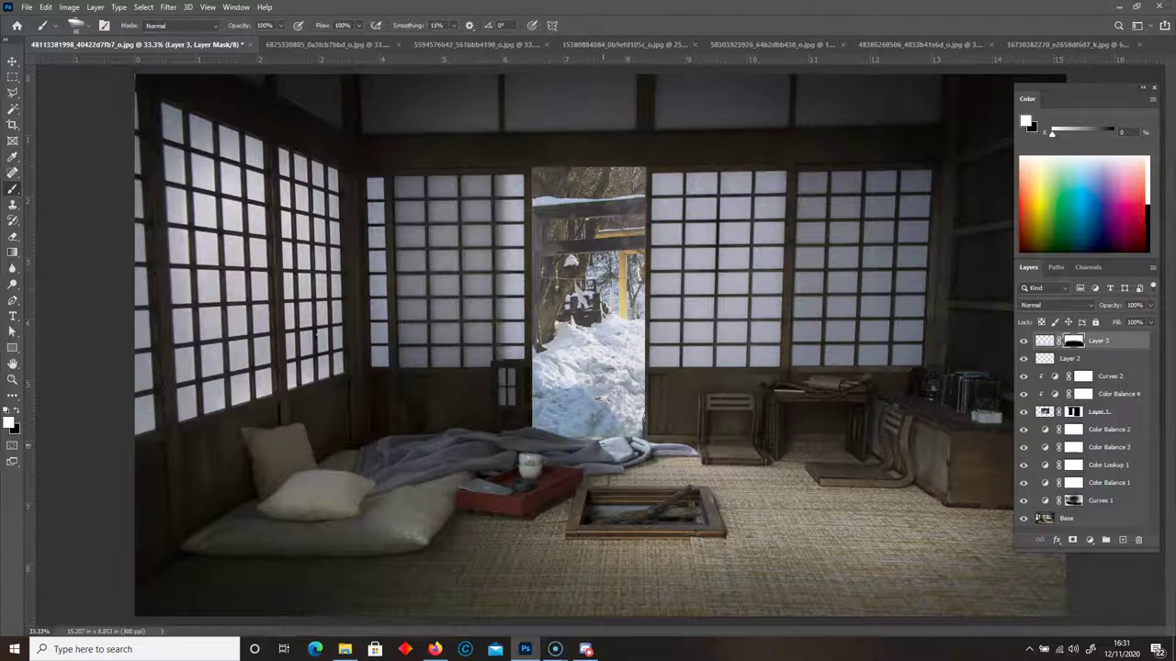
Paint white on Layer 3's mask to reveal drifted snow on the mat between the doorway and the sunken hearth
{"action": "mouse_move", "coordinate": [602, 443]}
{"action": "left_mouse_down"}
{"action": "mouse_move", "coordinate": [634, 443]}
{"action": "mouse_move", "coordinate": [616, 457]}
{"action": "mouse_move", "coordinate": [749, 474]}
{"action": "mouse_move", "coordinate": [698, 478]}
{"action": "mouse_move", "coordinate": [726, 464]}
{"action": "mouse_move", "coordinate": [670, 464]}
{"action": "mouse_move", "coordinate": [682, 475]}
{"action": "mouse_move", "coordinate": [649, 482]}
{"action": "left_mouse_up"}
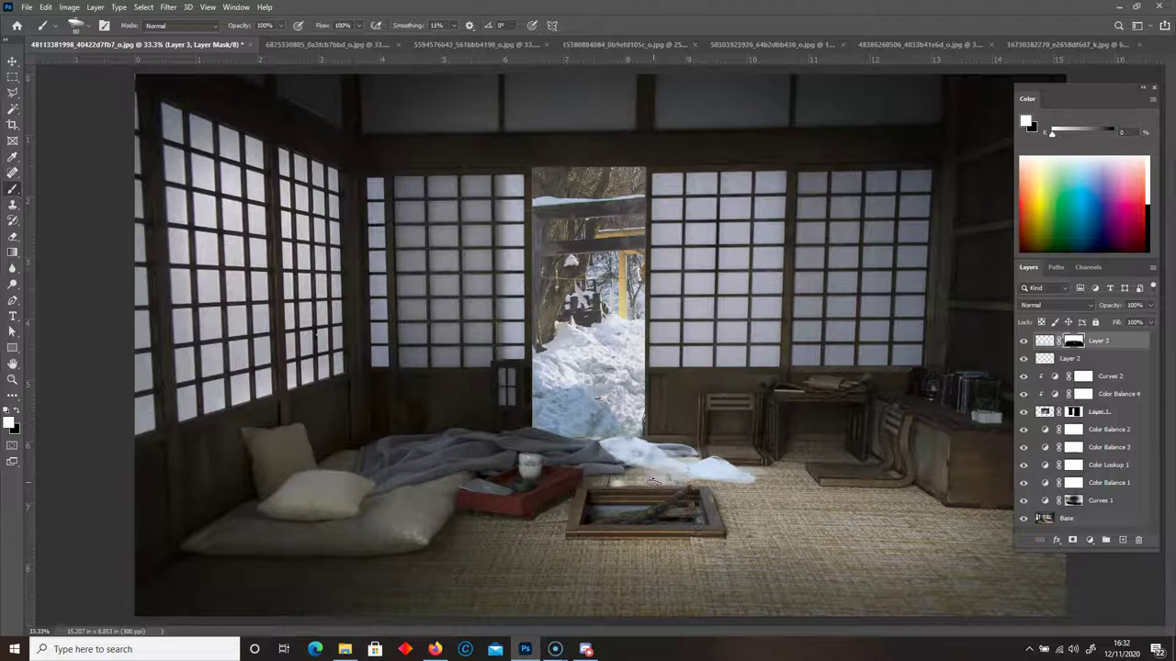
{"action": "left_click_drag", "start_coordinate": [617, 481], "coordinate": [750, 481]}
{"action": "mouse_move", "coordinate": [746, 479]}
{"action": "left_mouse_down"}
{"action": "mouse_move", "coordinate": [797, 476]}
{"action": "mouse_move", "coordinate": [788, 478]}
{"action": "mouse_move", "coordinate": [807, 489]}
{"action": "left_mouse_up"}
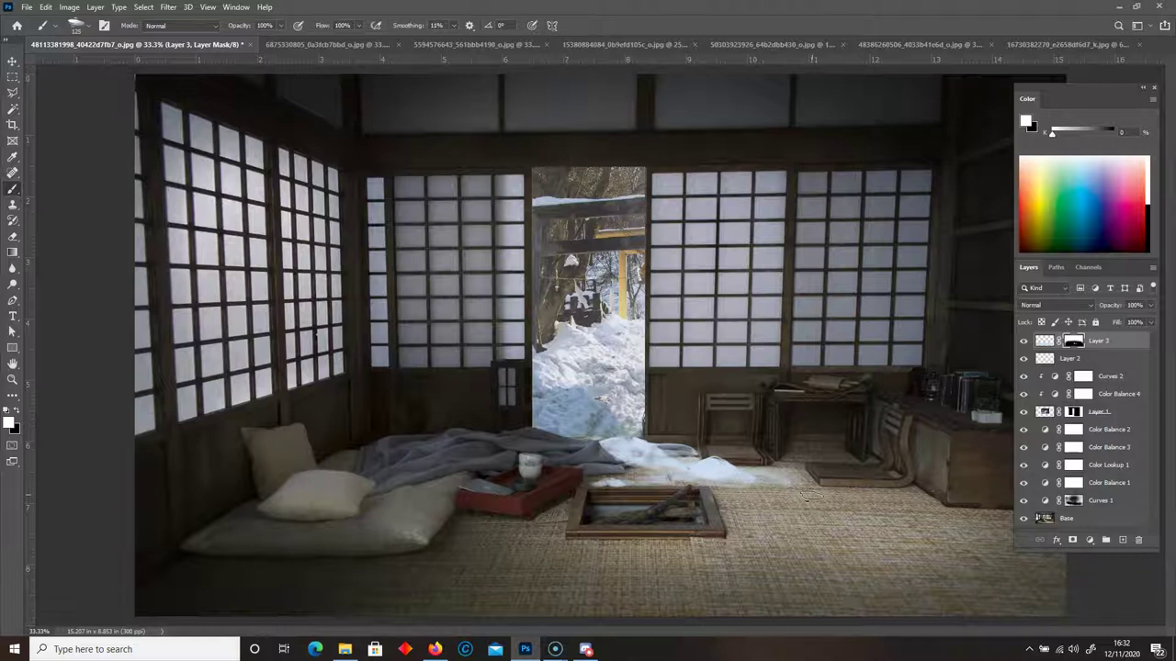
Adjust the brush size and reveal a patch of snow on the seat of the legless floor chair
{"action": "key", "text": "bracketright"}
{"action": "key", "text": "bracketright"}
{"action": "key", "text": "bracketright"}
{"action": "key", "text": "bracketright"}
{"action": "key", "text": "bracketright"}
{"action": "key", "text": "bracketright"}
{"action": "key", "text": "bracketright"}
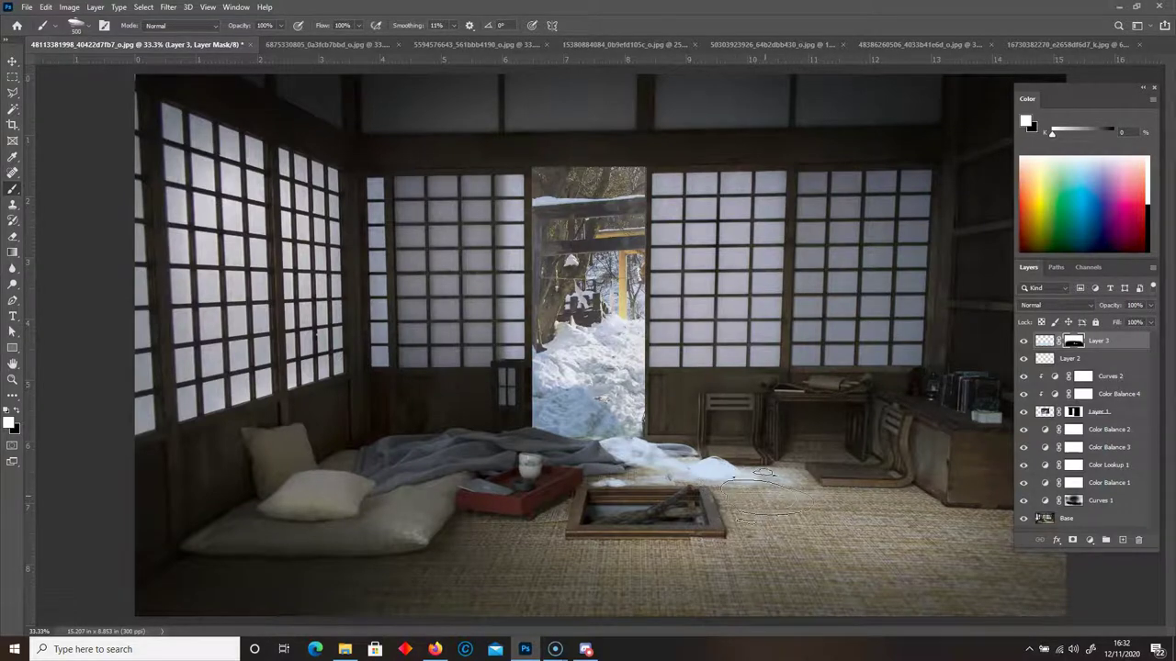
{"action": "key", "text": "bracketleft"}
{"action": "key", "text": "bracketleft"}
{"action": "key", "text": "bracketleft"}
{"action": "key", "text": "bracketleft"}
{"action": "key", "text": "bracketleft"}
{"action": "key", "text": "bracketleft"}
{"action": "key", "text": "bracketleft"}
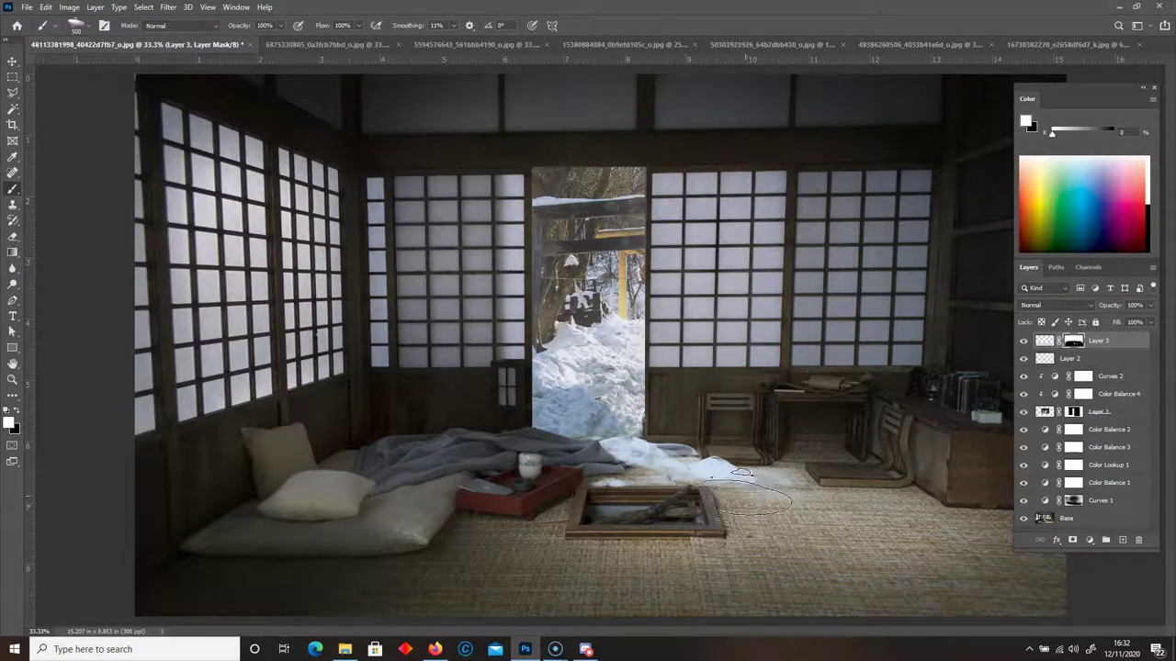
{"action": "key", "text": "bracketleft"}
{"action": "key", "text": "bracketleft"}
{"action": "key", "text": "bracketleft"}
{"action": "key", "text": "bracketleft"}
{"action": "key", "text": "bracketleft"}
{"action": "key", "text": "bracketleft"}
{"action": "key", "text": "bracketright"}
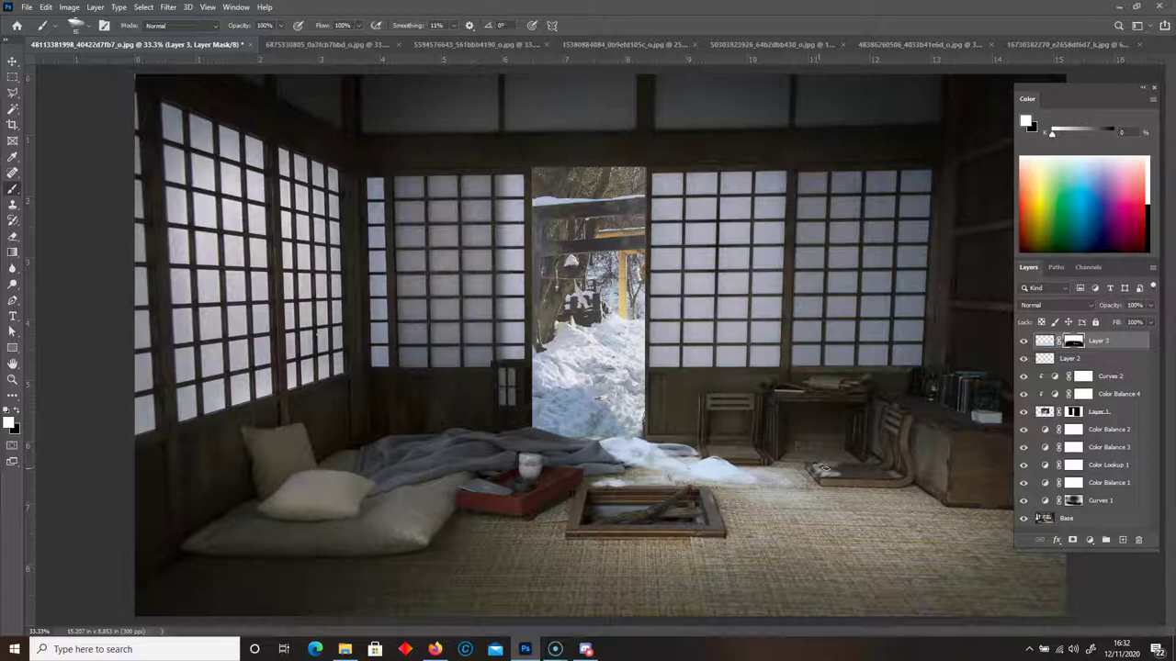
{"action": "mouse_move", "coordinate": [820, 469]}
{"action": "left_mouse_down"}
{"action": "mouse_move", "coordinate": [854, 472]}
{"action": "mouse_move", "coordinate": [778, 473]}
{"action": "mouse_move", "coordinate": [864, 471]}
{"action": "left_mouse_up"}
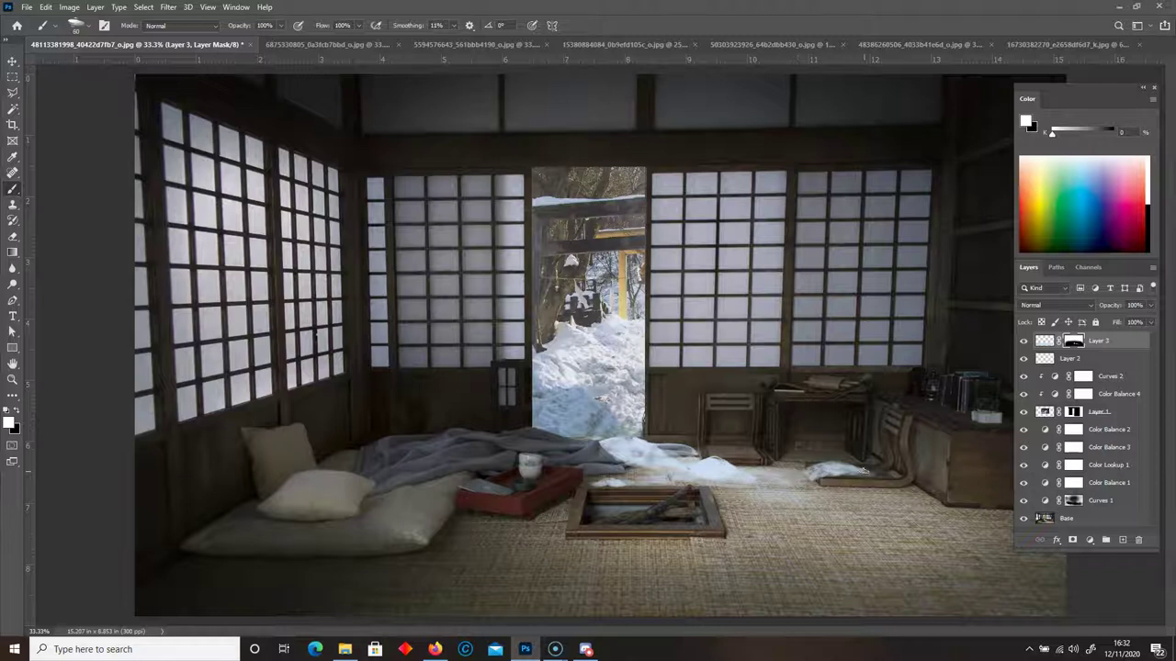
Extend the snow on Layer 3's mask along the floor around the small stool and toward the floor chair
{"action": "mouse_move", "coordinate": [740, 455]}
{"action": "left_mouse_down"}
{"action": "mouse_move", "coordinate": [751, 457]}
{"action": "mouse_move", "coordinate": [707, 458]}
{"action": "left_mouse_up"}
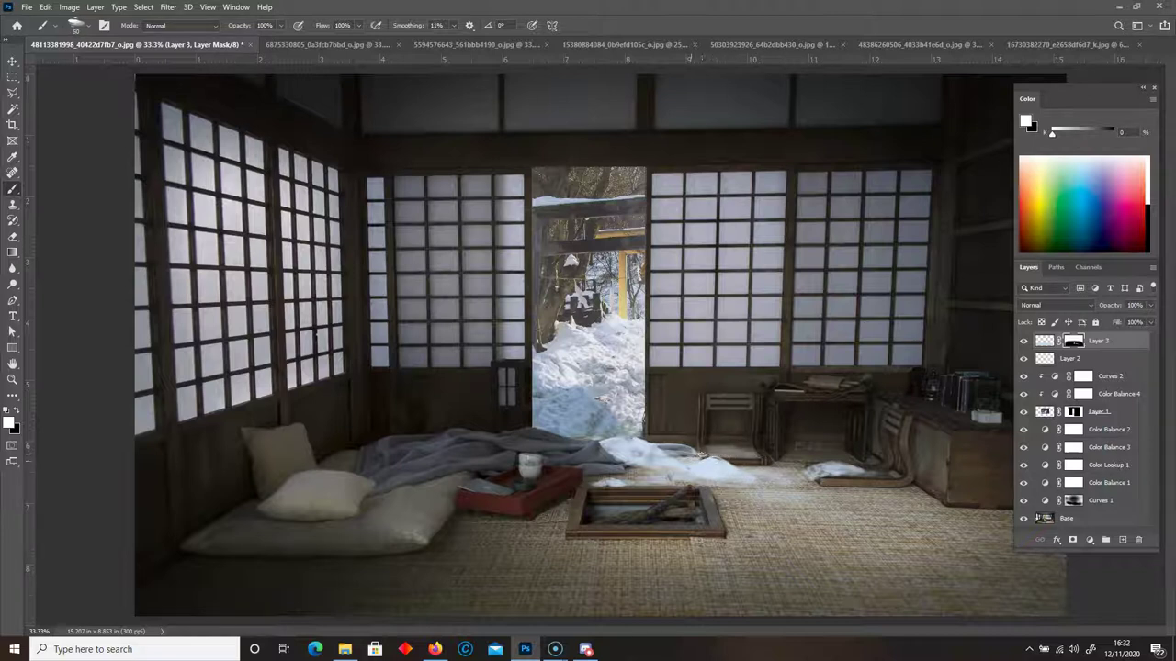
{"action": "left_click_drag", "start_coordinate": [695, 453], "coordinate": [775, 466]}
{"action": "mouse_move", "coordinate": [746, 454]}
{"action": "left_mouse_down"}
{"action": "mouse_move", "coordinate": [772, 478]}
{"action": "mouse_move", "coordinate": [755, 504]}
{"action": "left_mouse_up"}
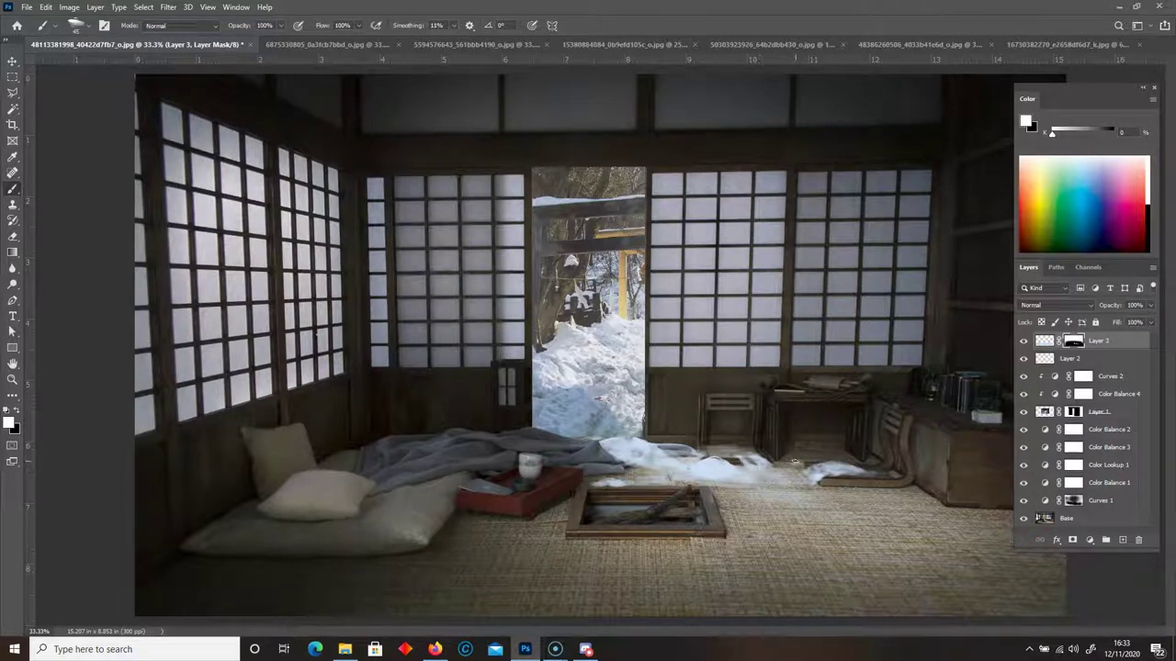
Reveal light snow between the blanket and the hearth and dust the red tea tray's edge, adjusting the brush size
{"action": "left_click_drag", "start_coordinate": [600, 479], "coordinate": [628, 470]}
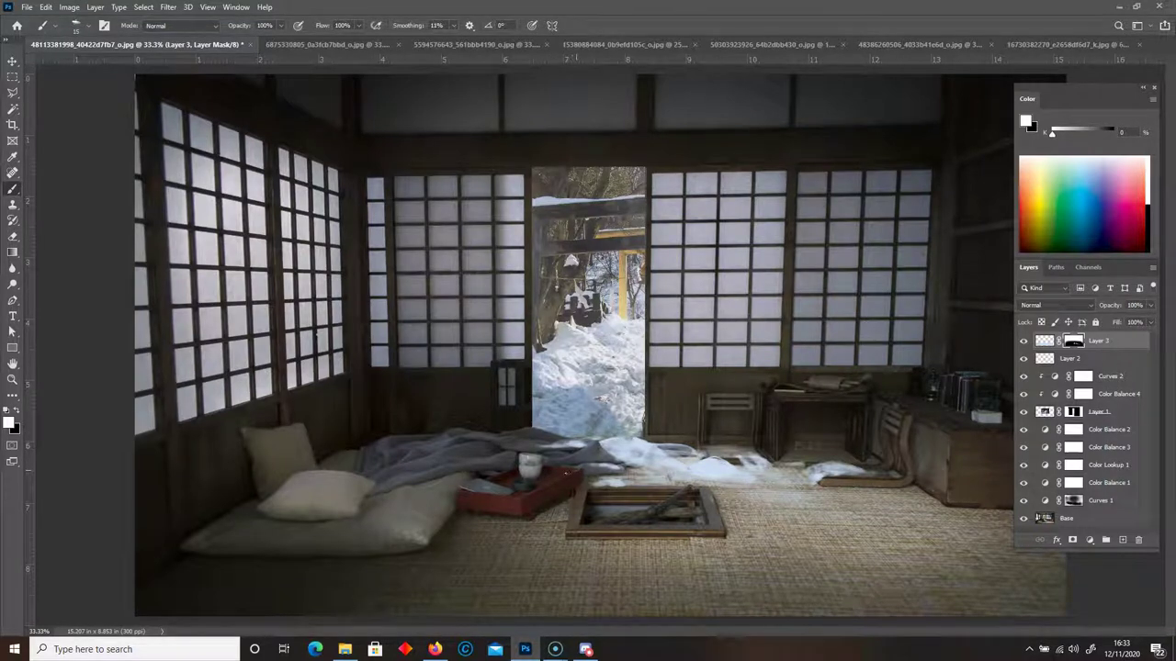
{"action": "key", "text": "bracketright"}
{"action": "key", "text": "bracketright"}
{"action": "mouse_move", "coordinate": [571, 470]}
{"action": "left_mouse_down"}
{"action": "mouse_move", "coordinate": [597, 479]}
{"action": "mouse_move", "coordinate": [580, 480]}
{"action": "left_mouse_up"}
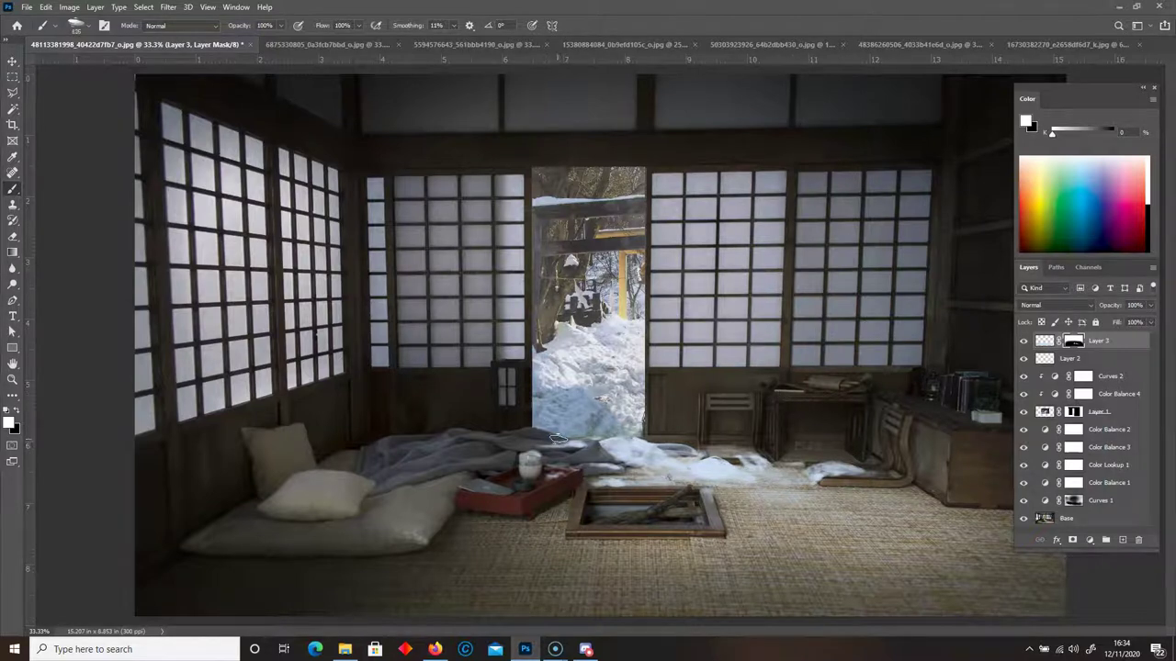
{"action": "key", "text": "bracketright"}
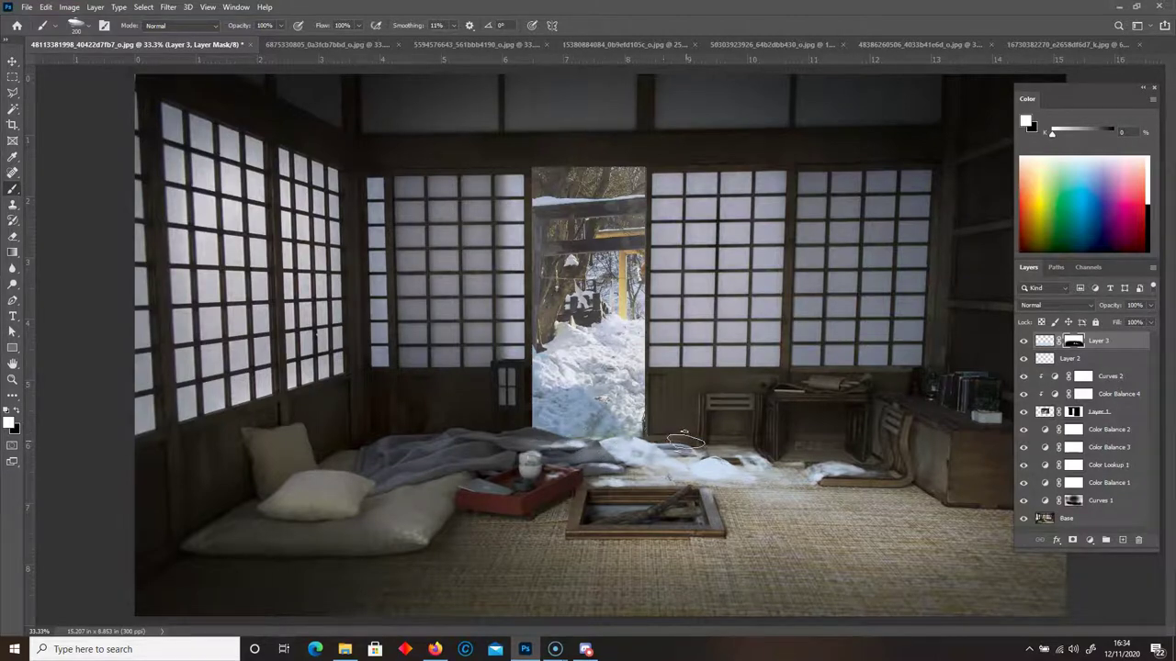
Add a Curves adjustment above Layer 3 and clip it to that layer
{"action": "left_click", "coordinate": [1045, 341]}
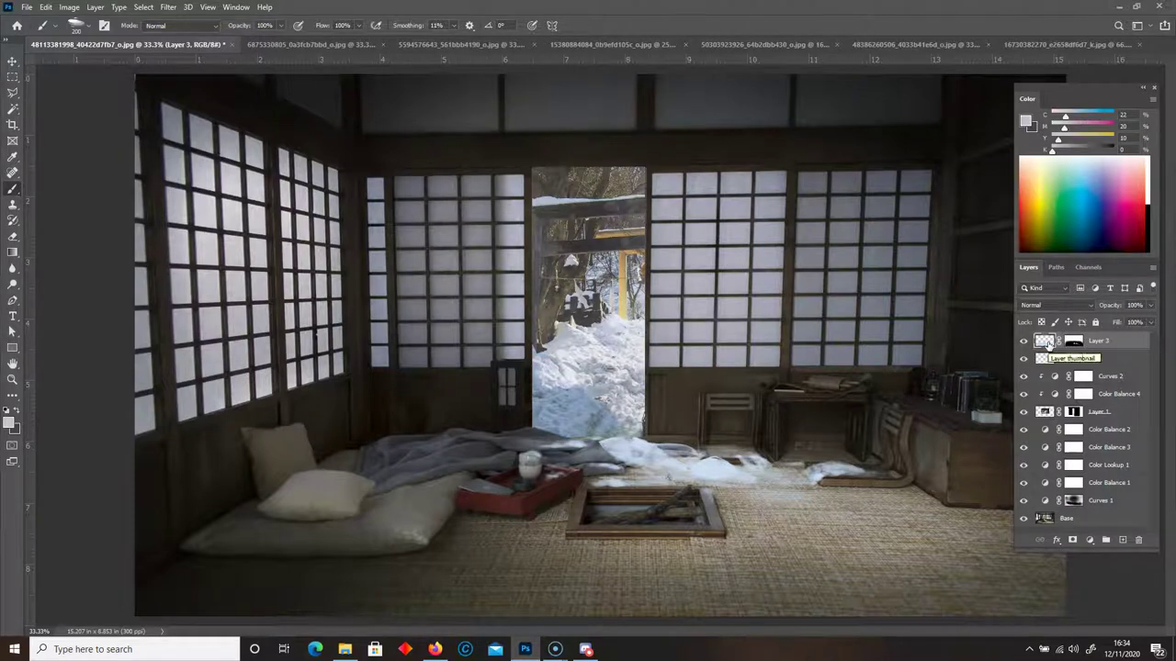
{"action": "left_click", "coordinate": [1089, 540]}
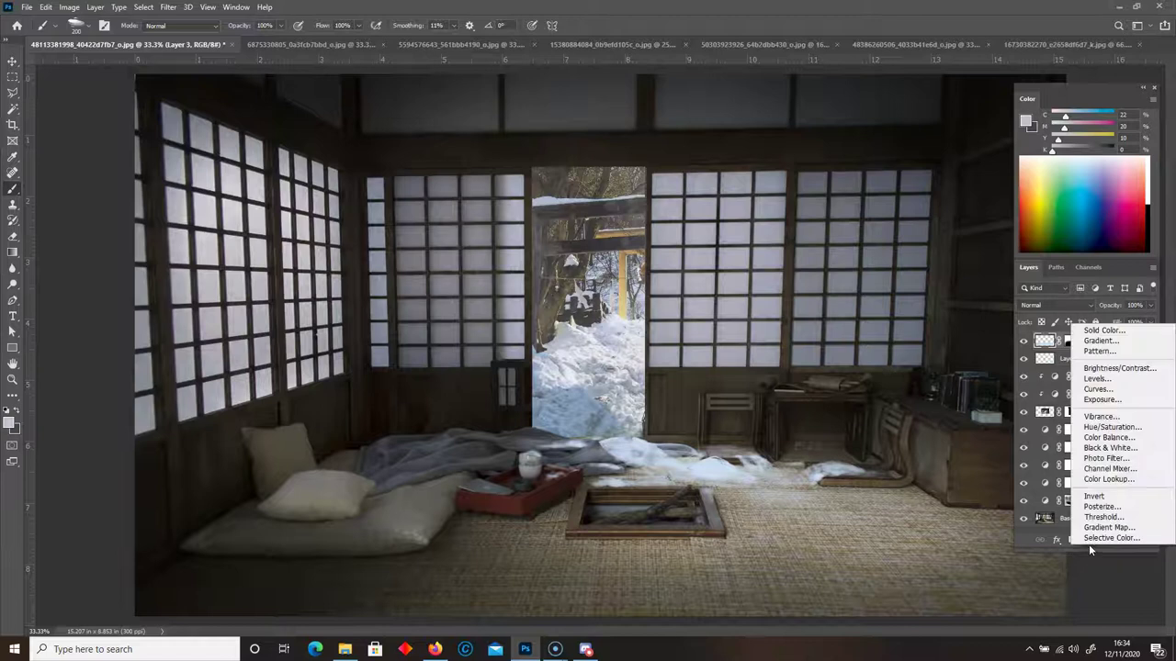
{"action": "left_click", "coordinate": [1097, 389]}
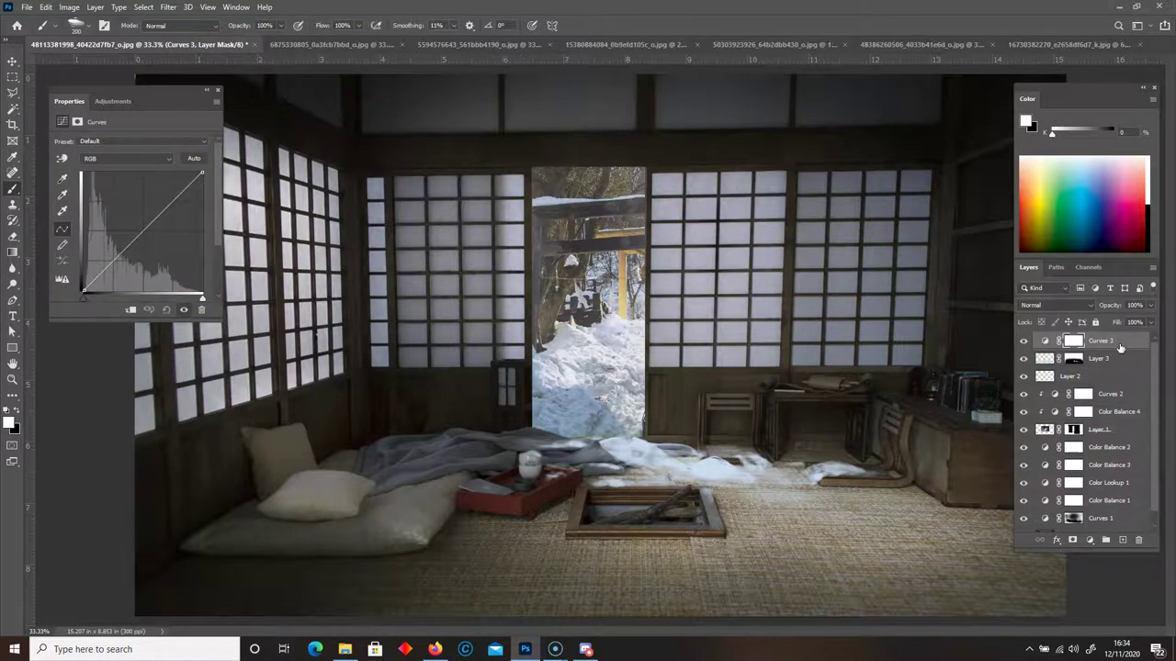
{"action": "right_click", "coordinate": [1133, 343]}
{"action": "left_click", "coordinate": [1077, 354]}
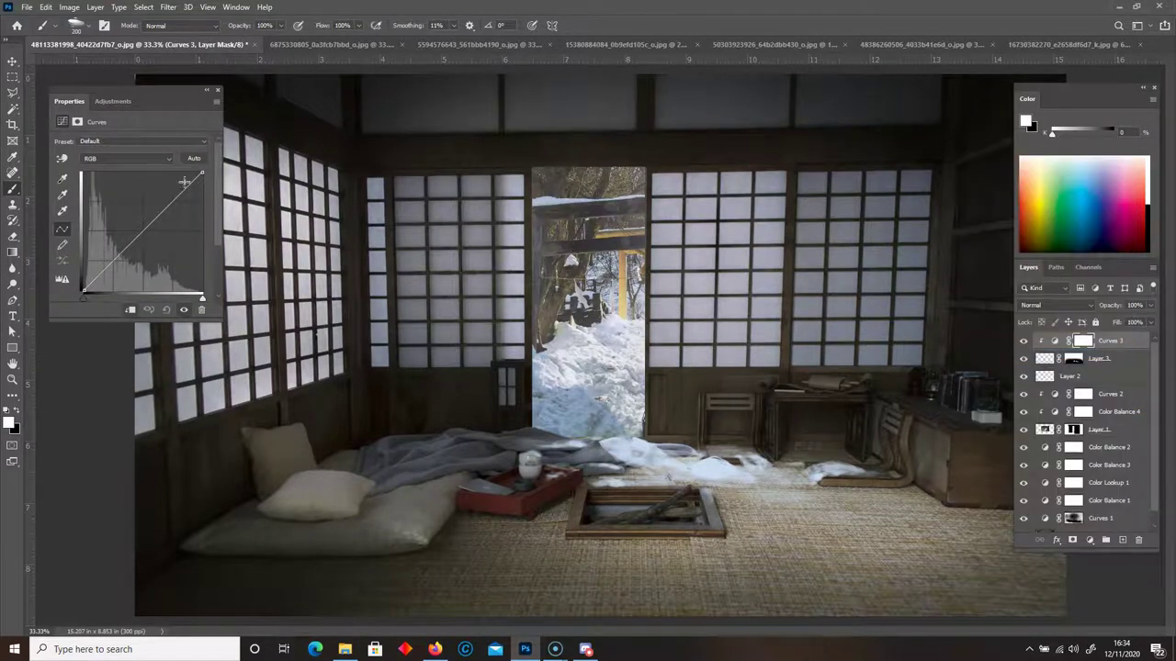
Lower the white point and slightly raise the lower midtones in Curves 3, and compare the indoor snow before and after
{"action": "mouse_move", "coordinate": [201, 173]}
{"action": "left_mouse_down"}
{"action": "mouse_move", "coordinate": [203, 197]}
{"action": "mouse_move", "coordinate": [217, 184]}
{"action": "left_mouse_up"}
{"action": "left_click_drag", "start_coordinate": [133, 251], "coordinate": [121, 249]}
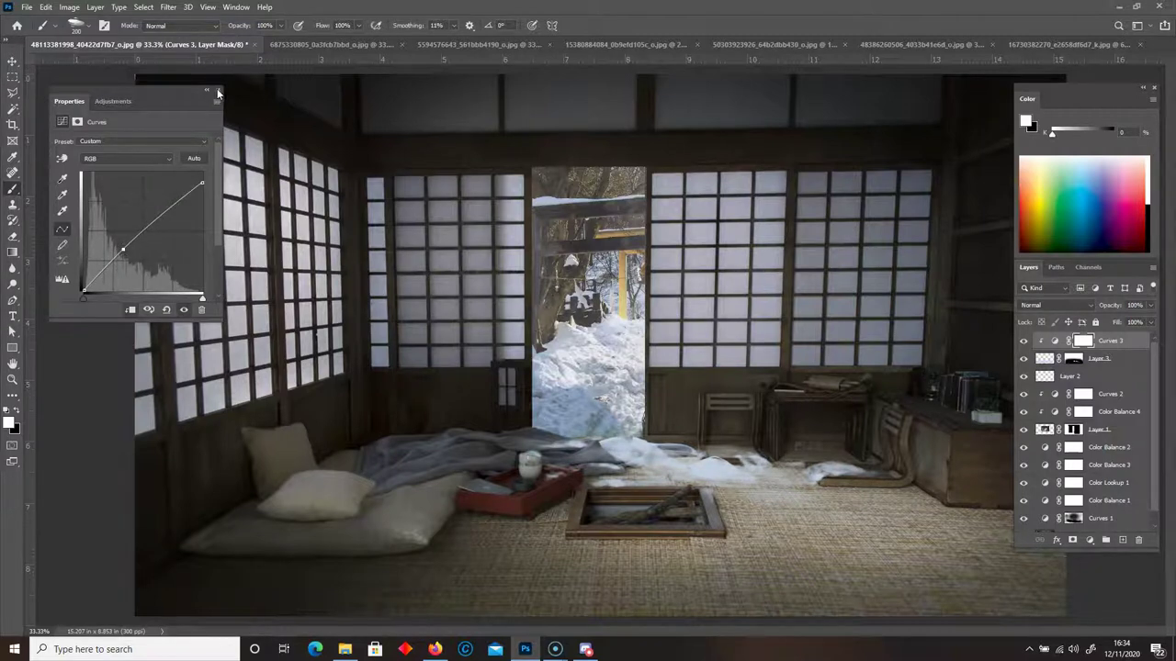
{"action": "left_click", "coordinate": [217, 89]}
{"action": "left_click", "coordinate": [1024, 341]}
{"action": "left_click", "coordinate": [1023, 342]}
{"action": "left_click", "coordinate": [1023, 341]}
{"action": "left_click", "coordinate": [1023, 342]}
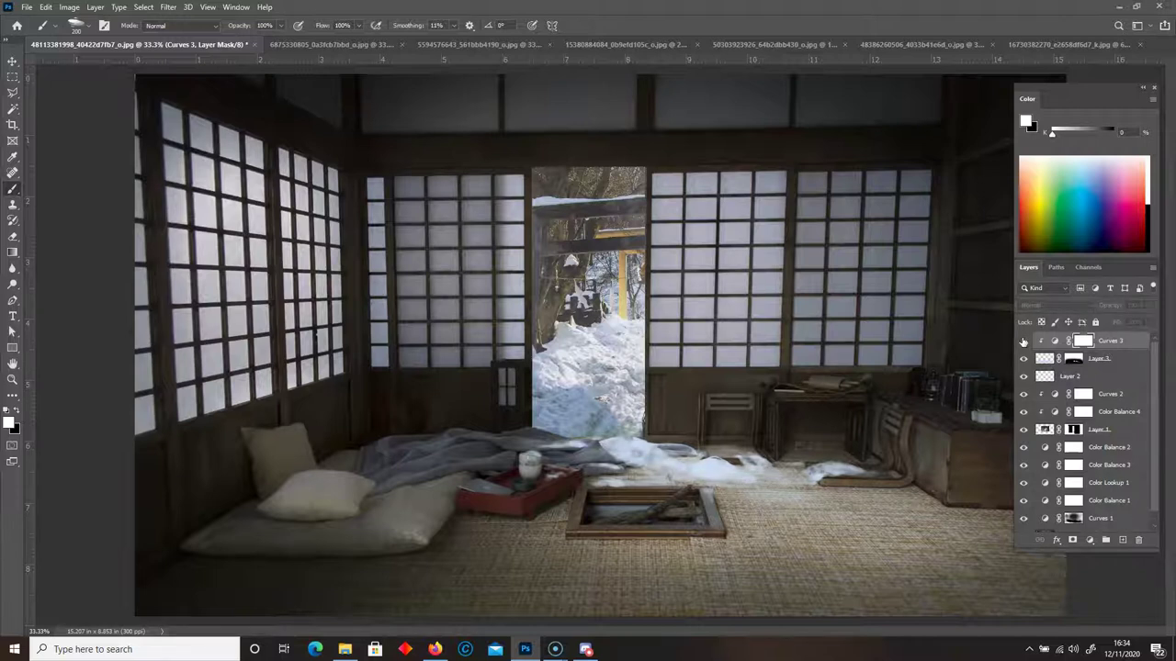
{"action": "left_click", "coordinate": [1023, 341]}
{"action": "left_click", "coordinate": [1023, 341]}
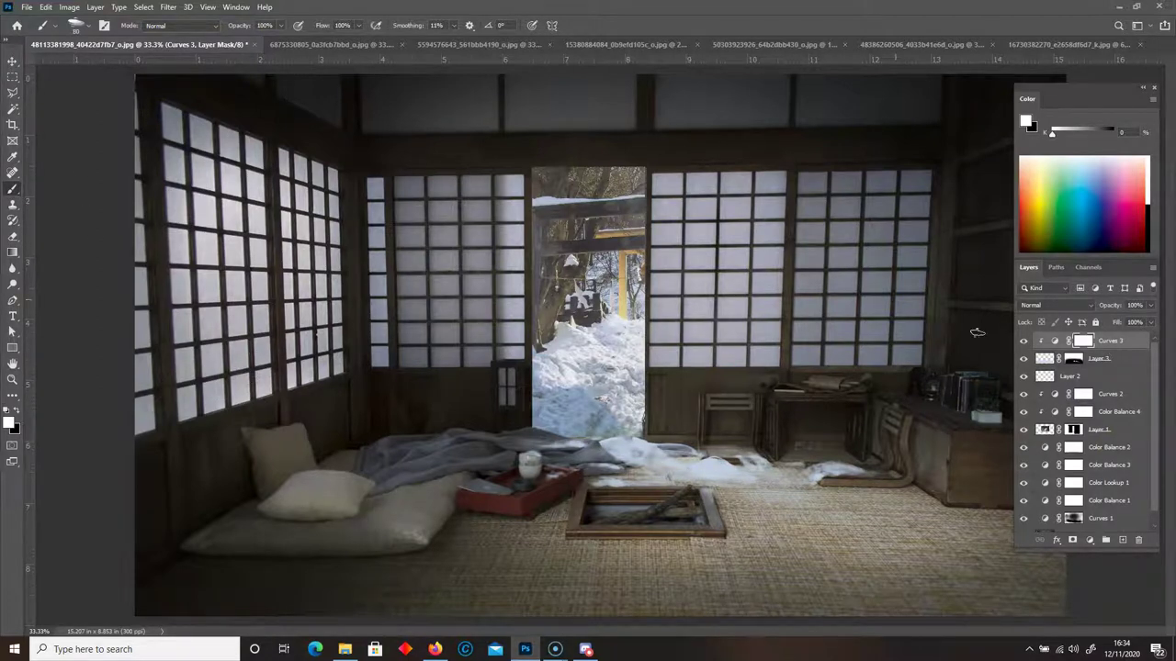
Copy the frozen icy hillside photo into the bedroom composite as a new top layer, and dock the source photo's window again
{"action": "left_click", "coordinate": [465, 45]}
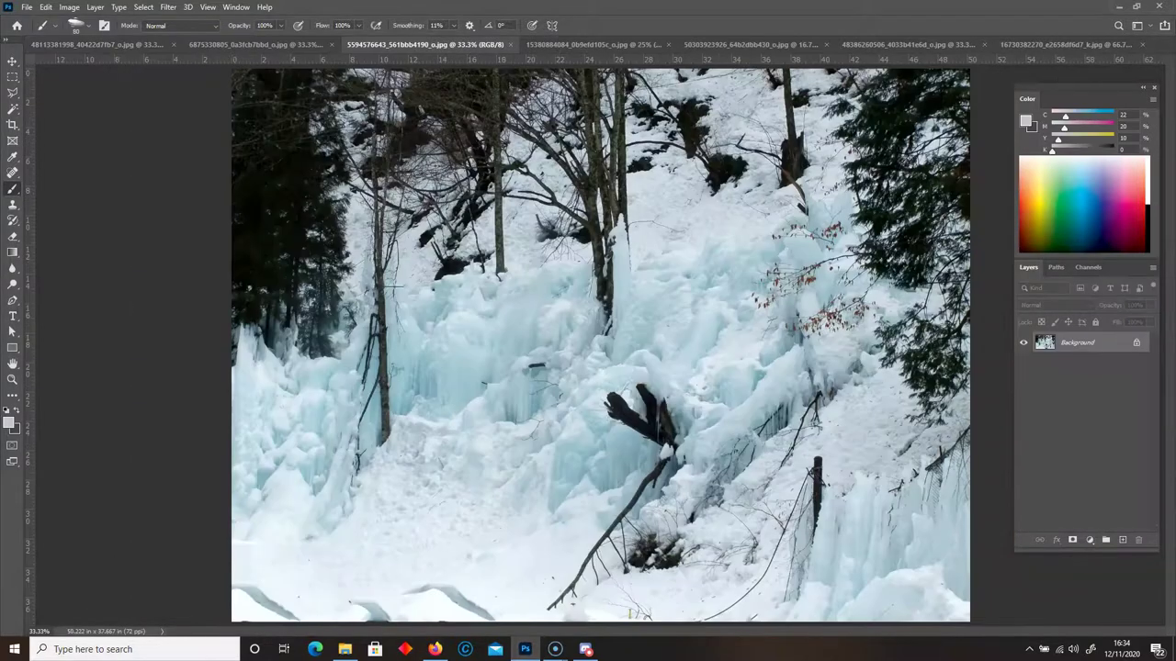
{"action": "left_click", "coordinate": [12, 77]}
{"action": "left_click_drag", "start_coordinate": [422, 44], "coordinate": [425, 376]}
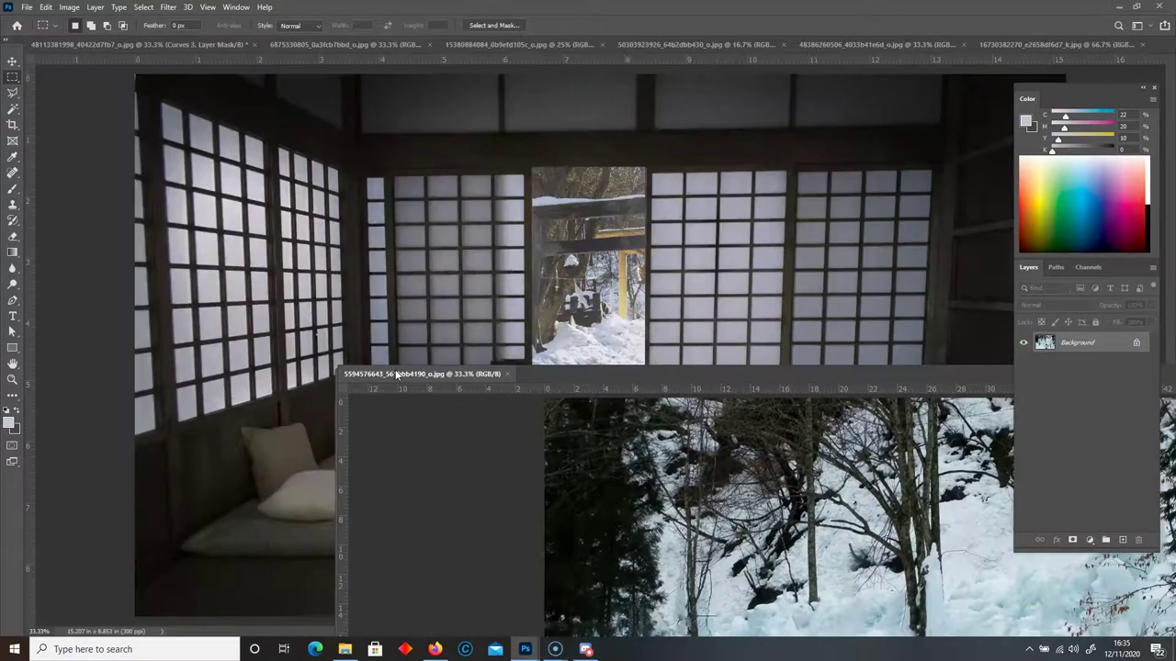
{"action": "left_click_drag", "start_coordinate": [1043, 344], "coordinate": [267, 310]}
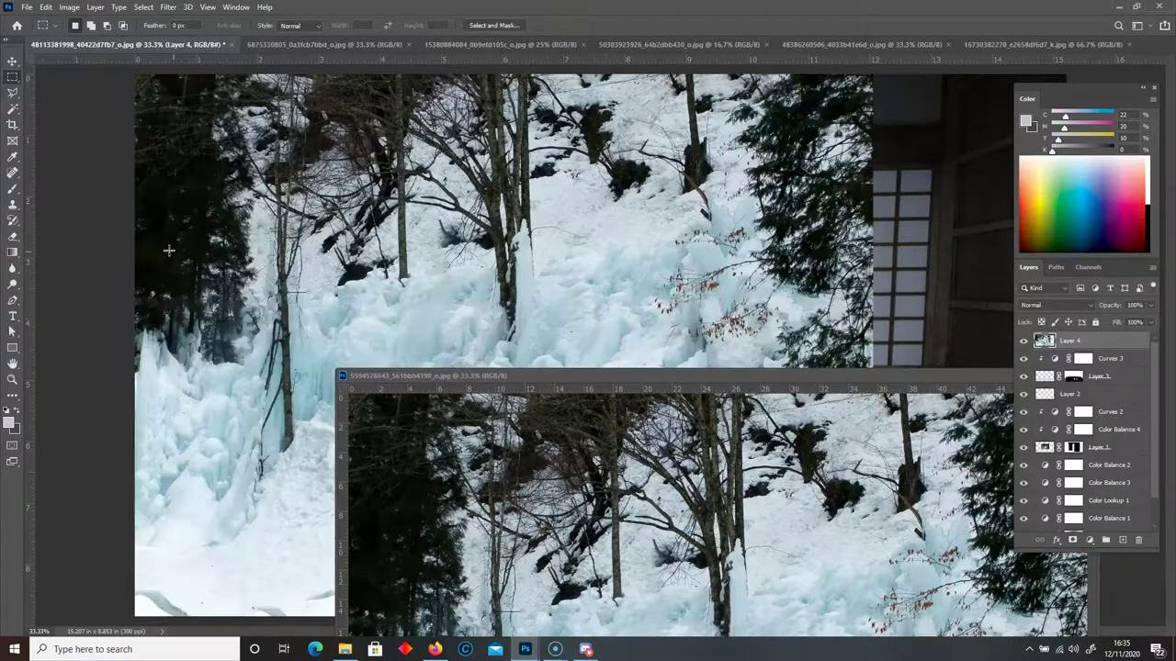
{"action": "left_click_drag", "start_coordinate": [661, 376], "coordinate": [661, 45]}
{"action": "left_click", "coordinate": [65, 46]}
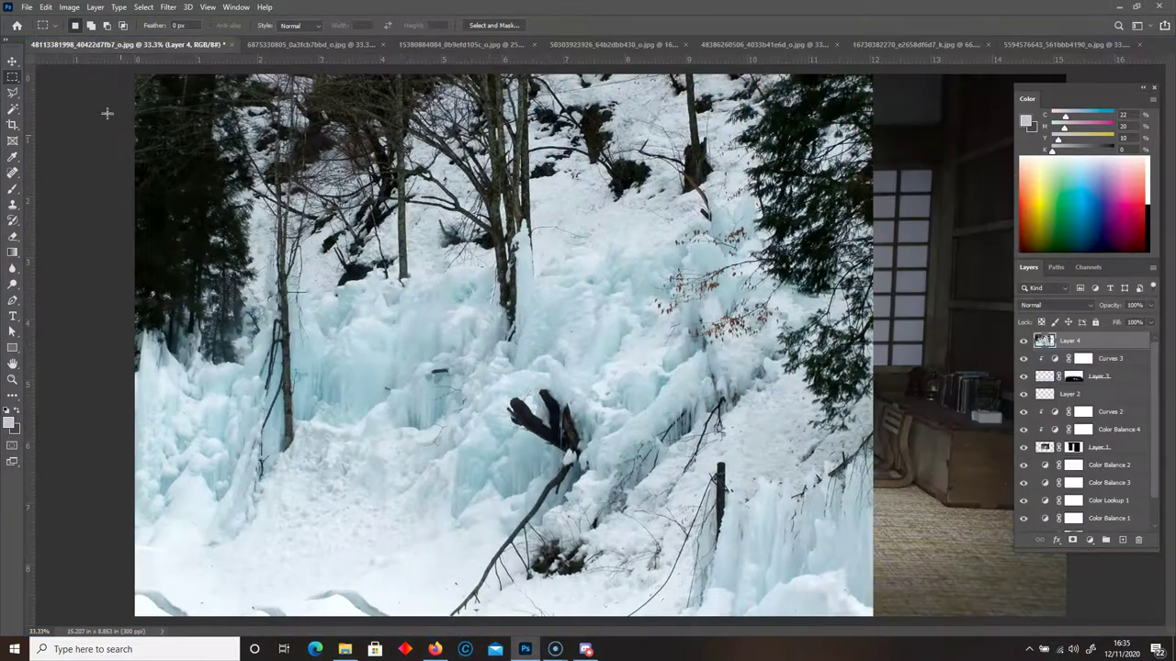
Flip the icy hillside photo horizontally and scale it down over the left part of the bedroom
{"action": "key", "text": "ctrl+t"}
{"action": "right_click", "coordinate": [513, 356]}
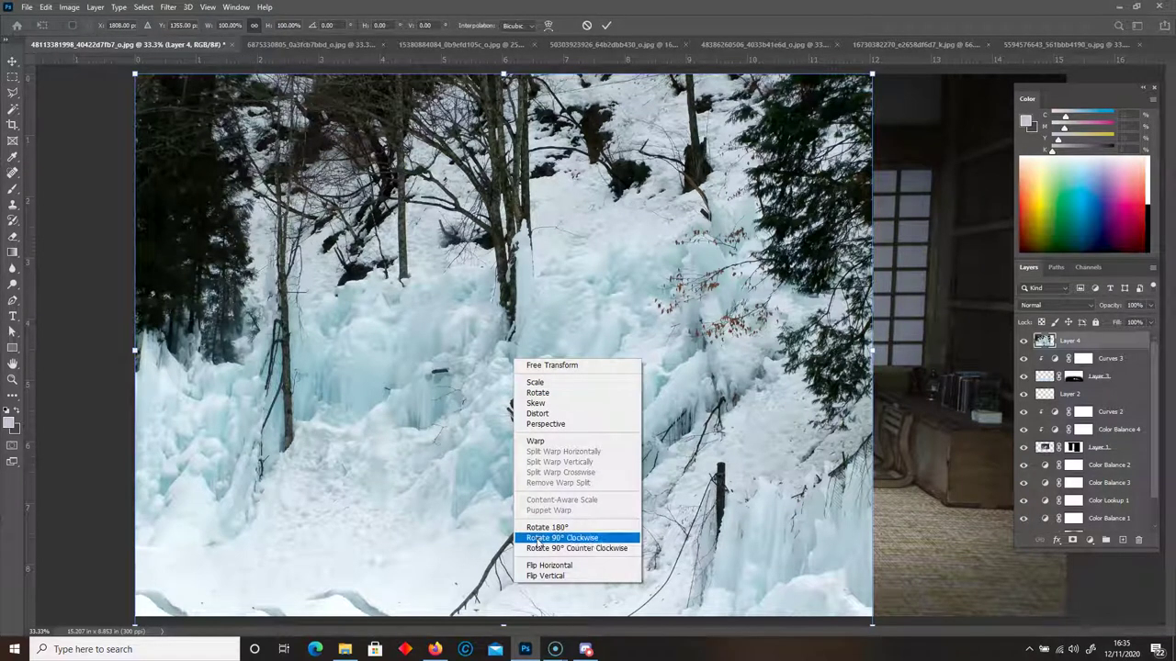
{"action": "left_click", "coordinate": [530, 566]}
{"action": "left_click_drag", "start_coordinate": [137, 75], "coordinate": [92, 303]}
{"action": "key", "text": "Return"}
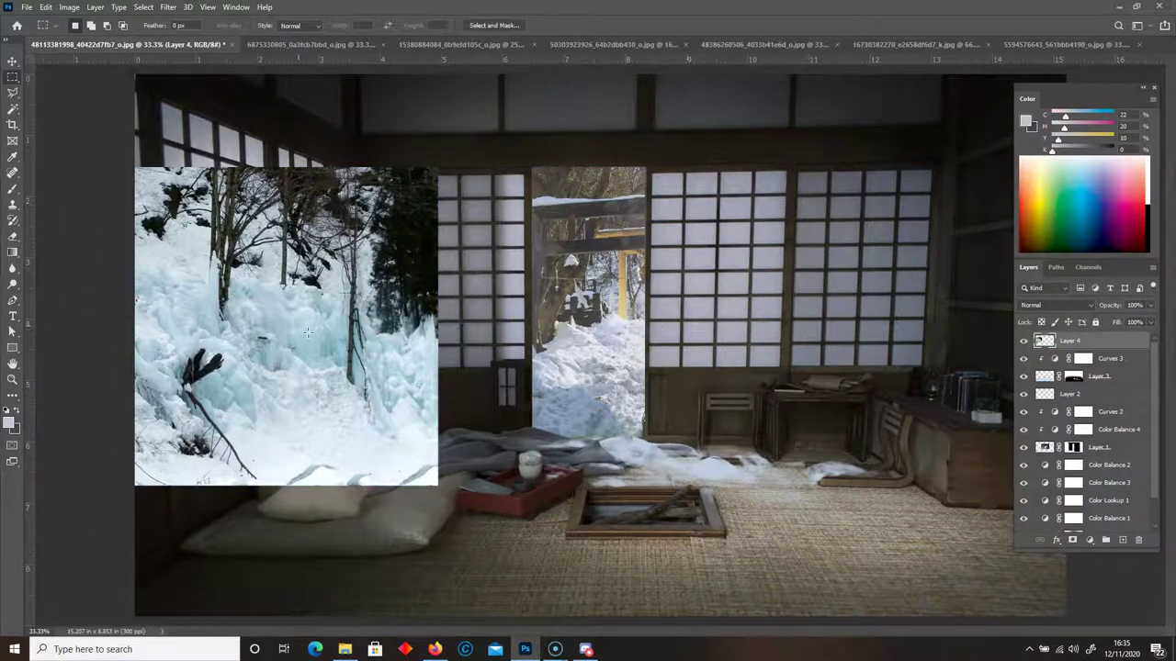
Split the underlying-layer black slider in Layer 4's Blend If to 62 / 253, placing the ice behind the window lattice
{"action": "double_click", "coordinate": [1107, 345]}
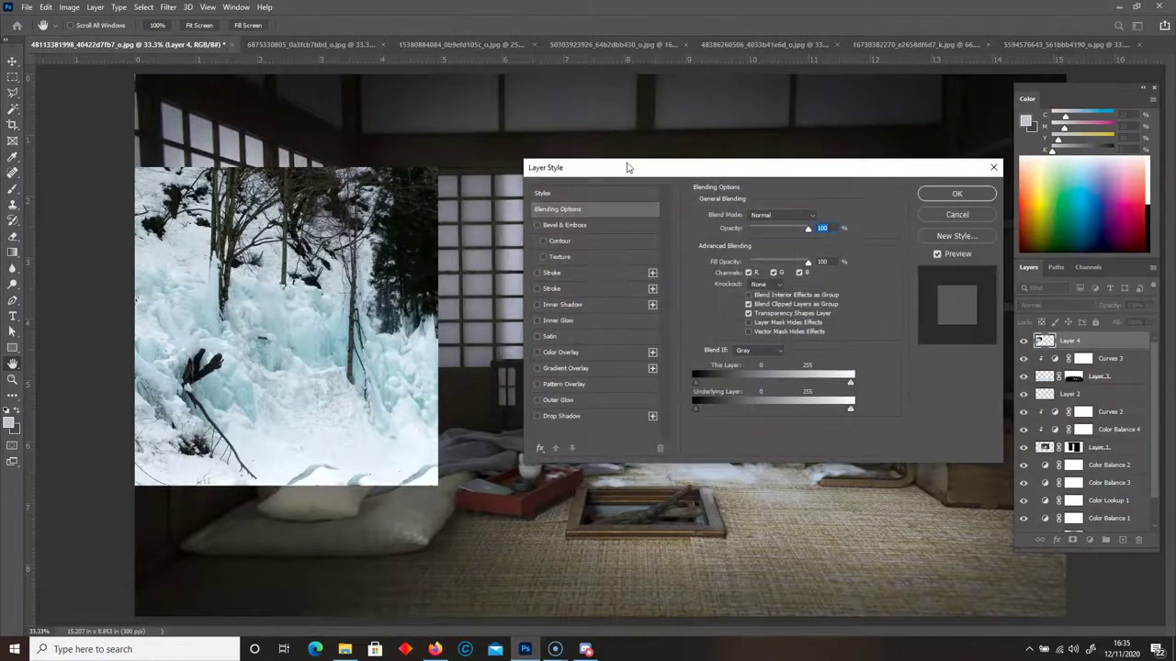
{"action": "left_click_drag", "start_coordinate": [627, 168], "coordinate": [669, 122]}
{"action": "left_click_drag", "start_coordinate": [726, 363], "coordinate": [879, 356]}
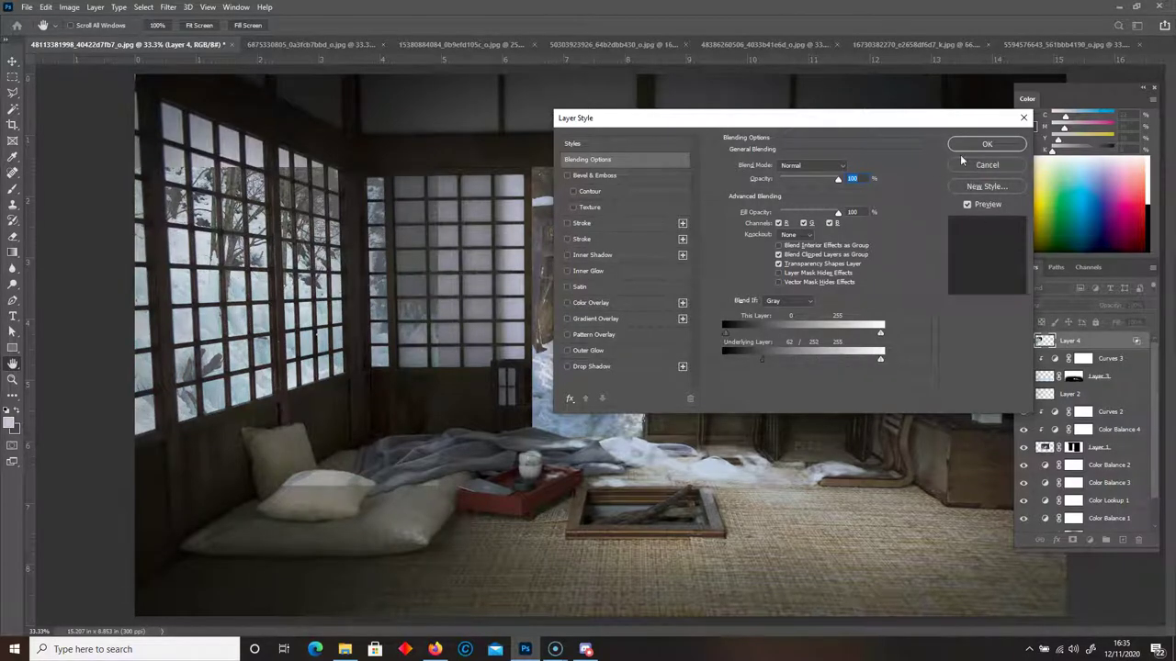
{"action": "left_click", "coordinate": [987, 144]}
Move Layer 4 up over the left window and widen it to about 130% to reach the doorway's left edge
{"action": "key", "text": "ctrl+t"}
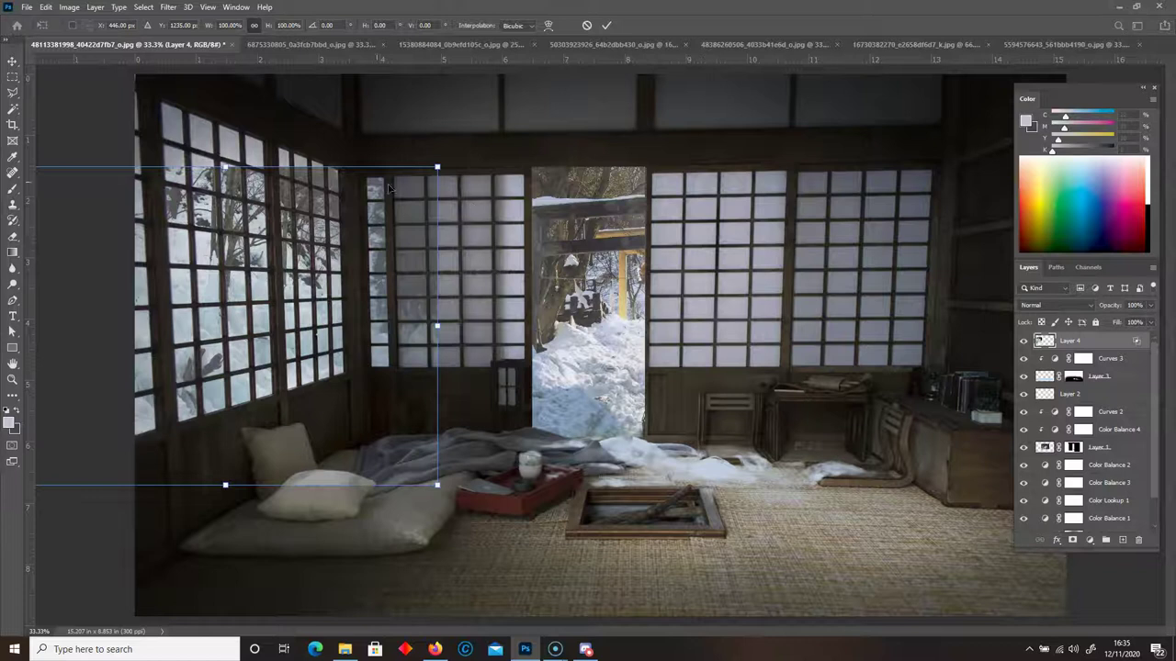
{"action": "left_click_drag", "start_coordinate": [267, 237], "coordinate": [242, 168]}
{"action": "left_click_drag", "start_coordinate": [221, 147], "coordinate": [218, 147]}
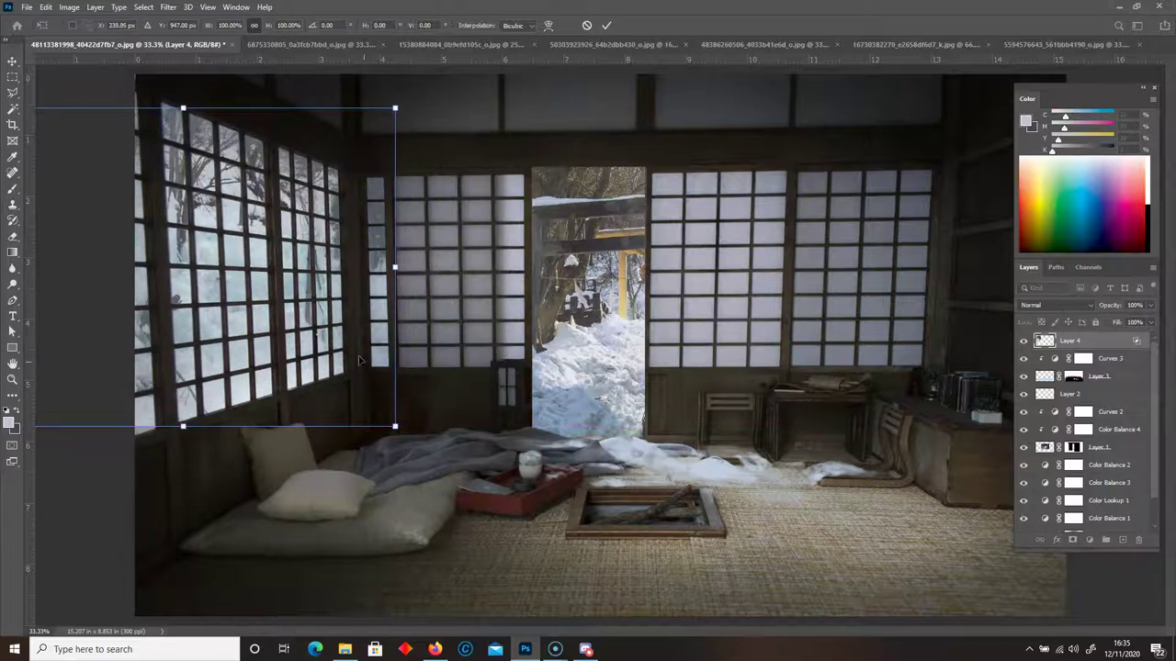
{"action": "left_click_drag", "start_coordinate": [396, 266], "coordinate": [521, 264]}
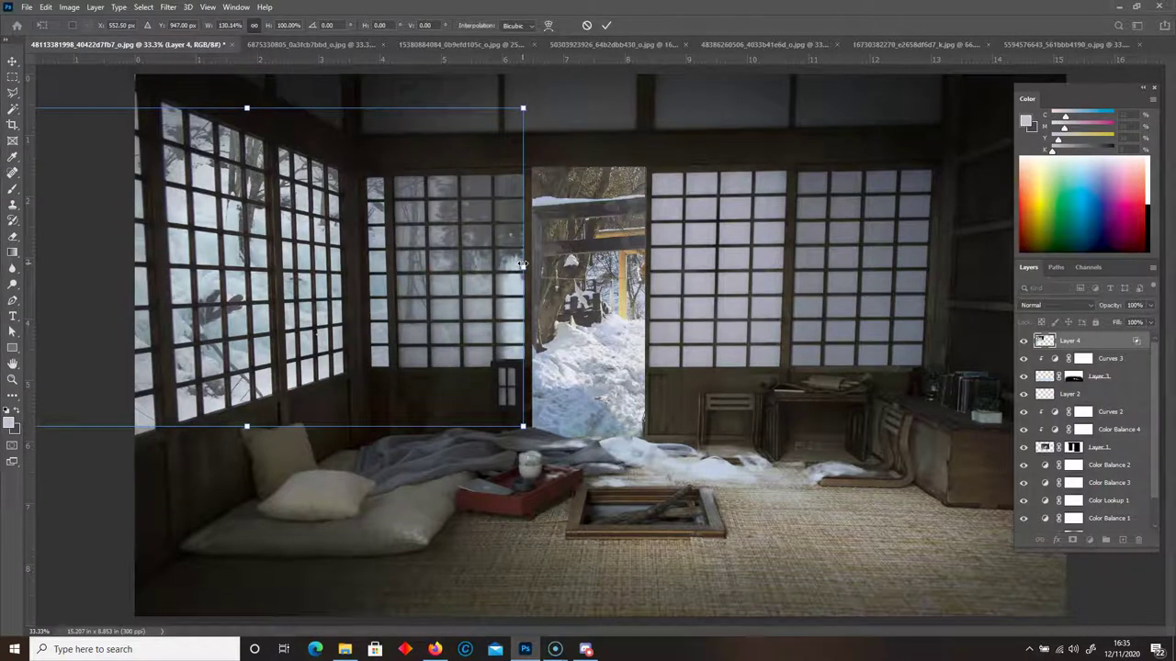
{"action": "key", "text": "Return"}
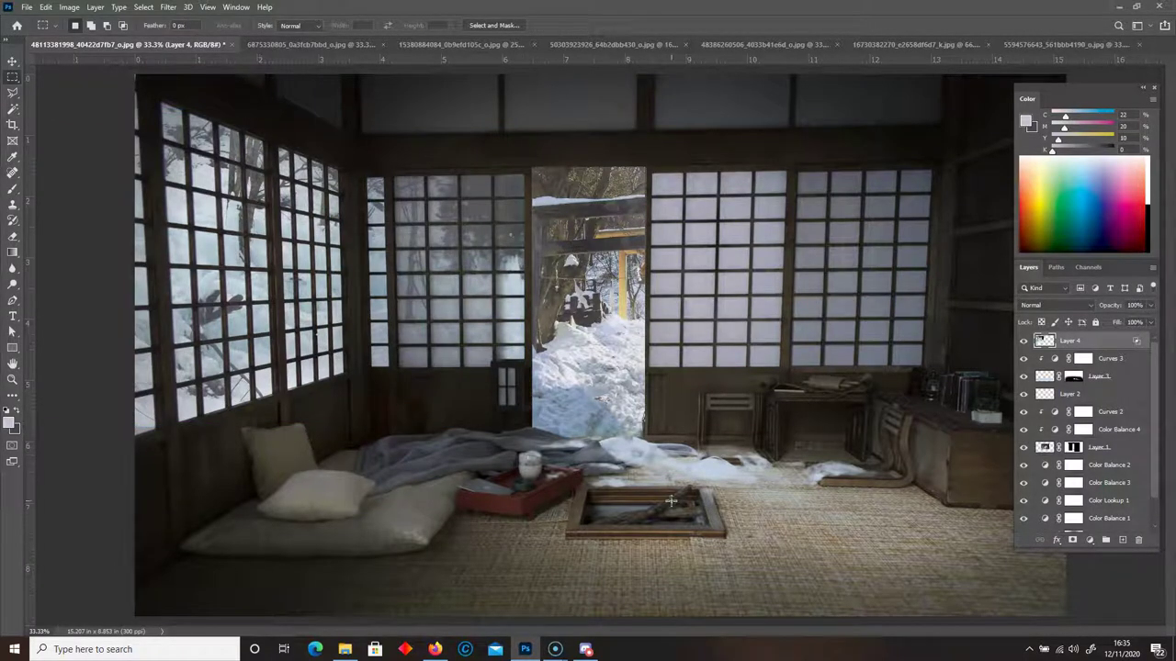
Duplicate Layer 4, flip the copy horizontally and move it over the back-right windows
{"action": "left_click_drag", "start_coordinate": [1108, 342], "coordinate": [1122, 542]}
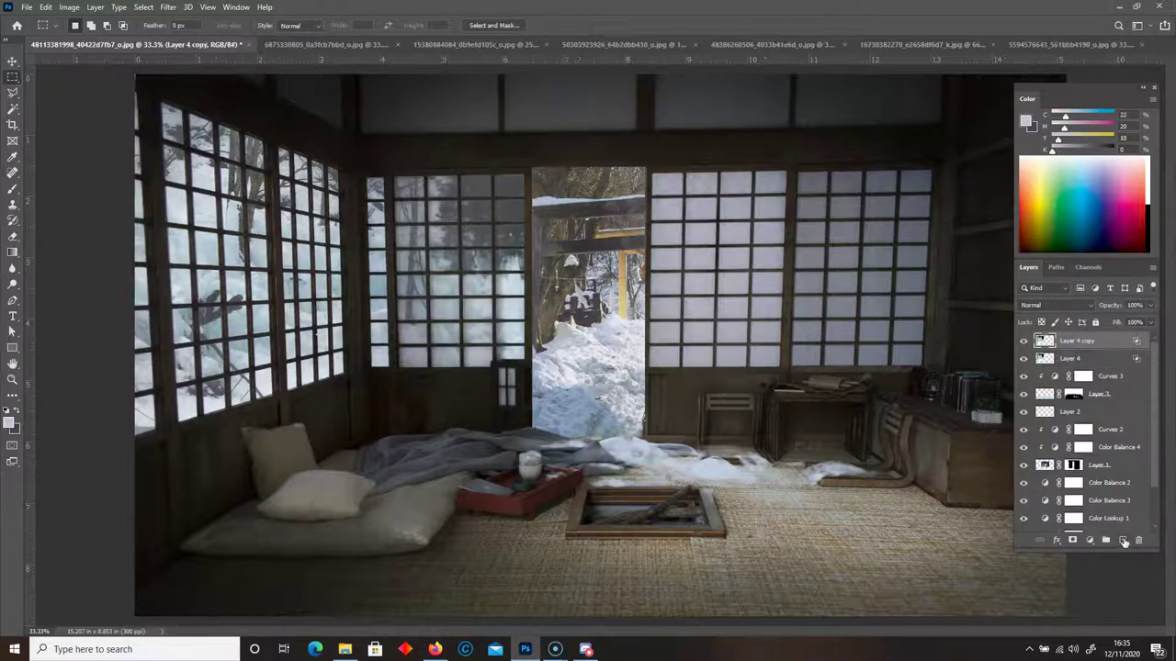
{"action": "key", "text": "ctrl+t"}
{"action": "left_click_drag", "start_coordinate": [385, 276], "coordinate": [661, 275]}
{"action": "right_click", "coordinate": [530, 293]}
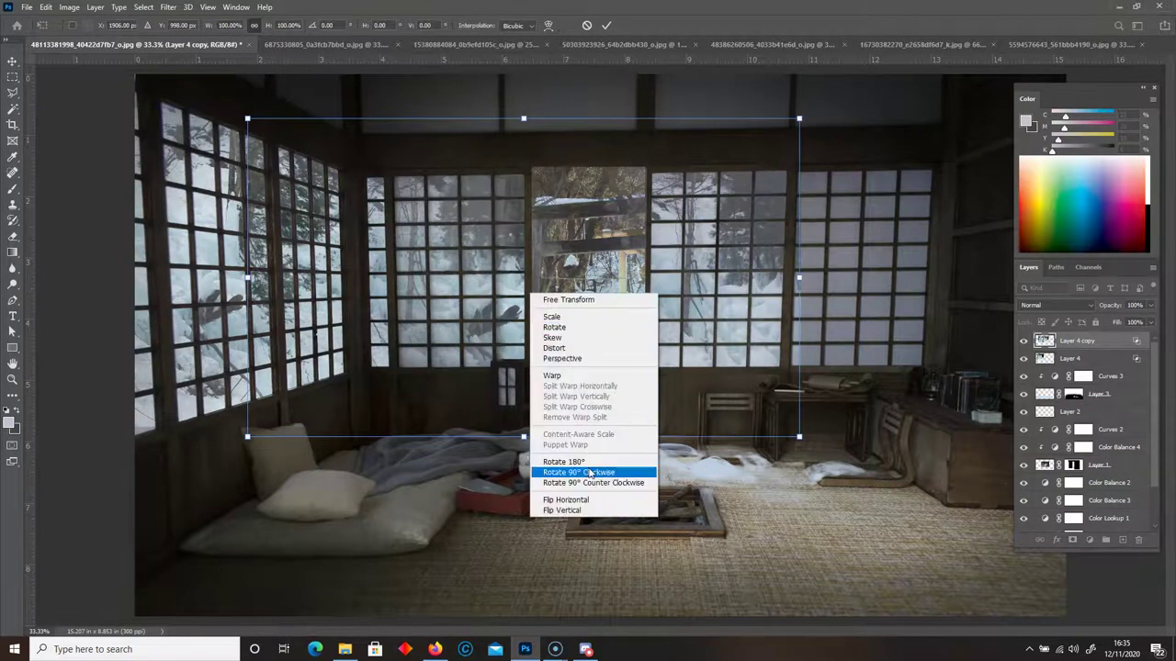
{"action": "left_click", "coordinate": [588, 502]}
{"action": "left_click_drag", "start_coordinate": [557, 275], "coordinate": [712, 275]}
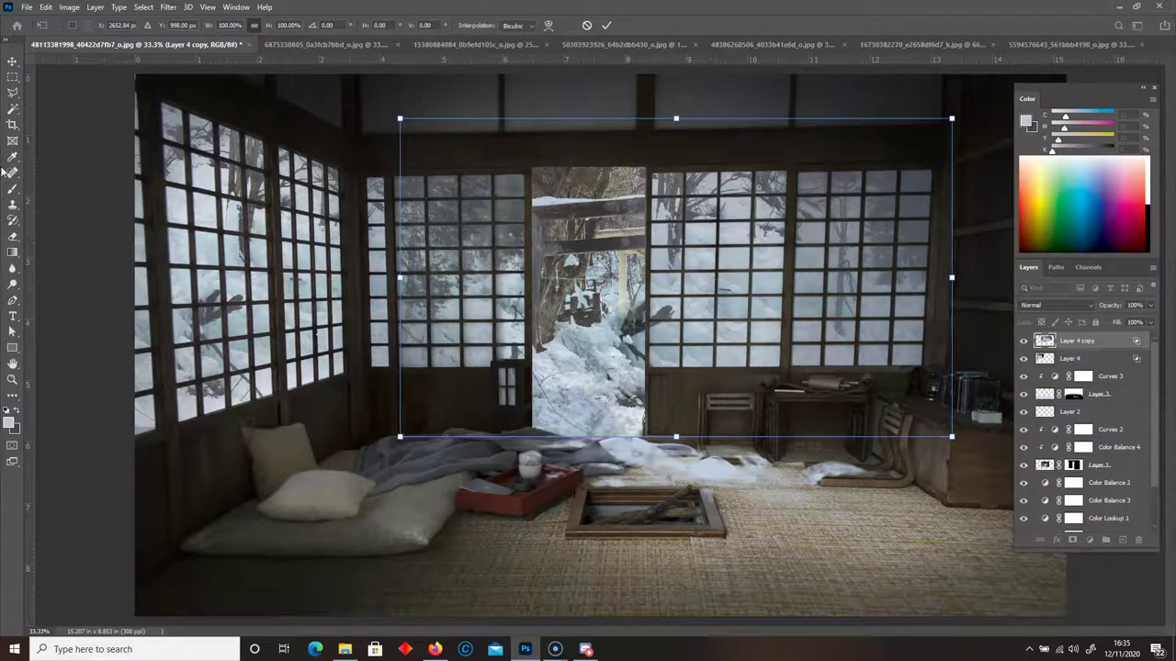
{"action": "key", "text": "Return"}
Try to delete the part of Layer 4 copy covering the back-left window and the doorway
{"action": "key", "text": "m"}
{"action": "left_click_drag", "start_coordinate": [362, 96], "coordinate": [646, 462]}
{"action": "key", "text": "Delete"}
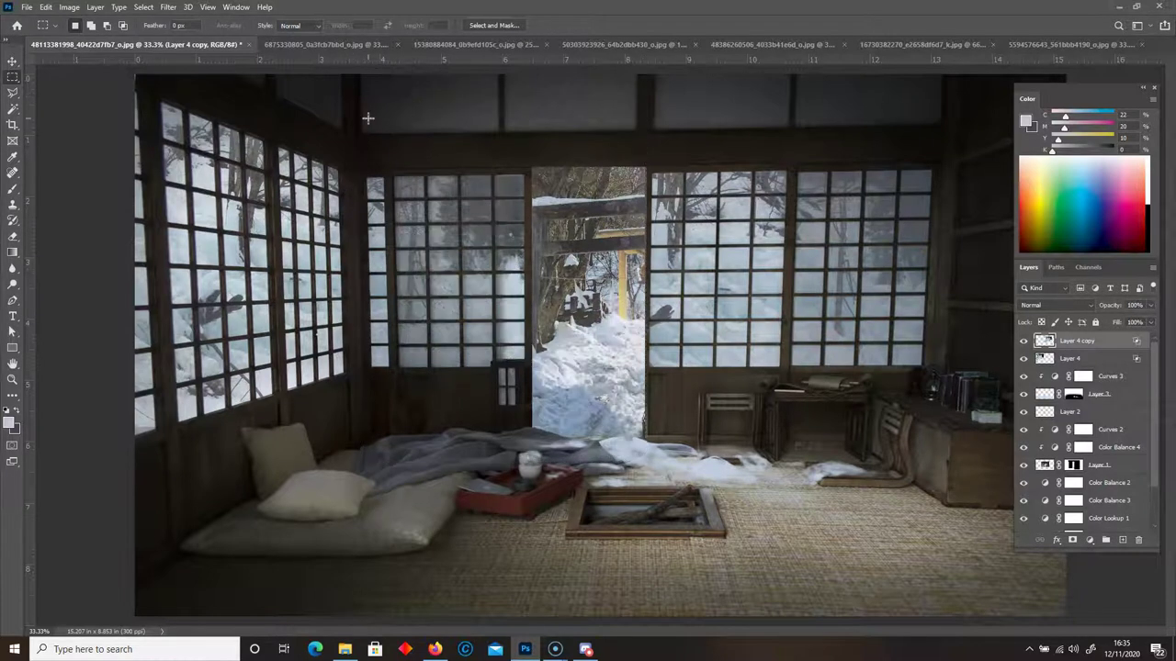
{"action": "key", "text": "ctrl+z"}
{"action": "key", "text": "ctrl+d"}
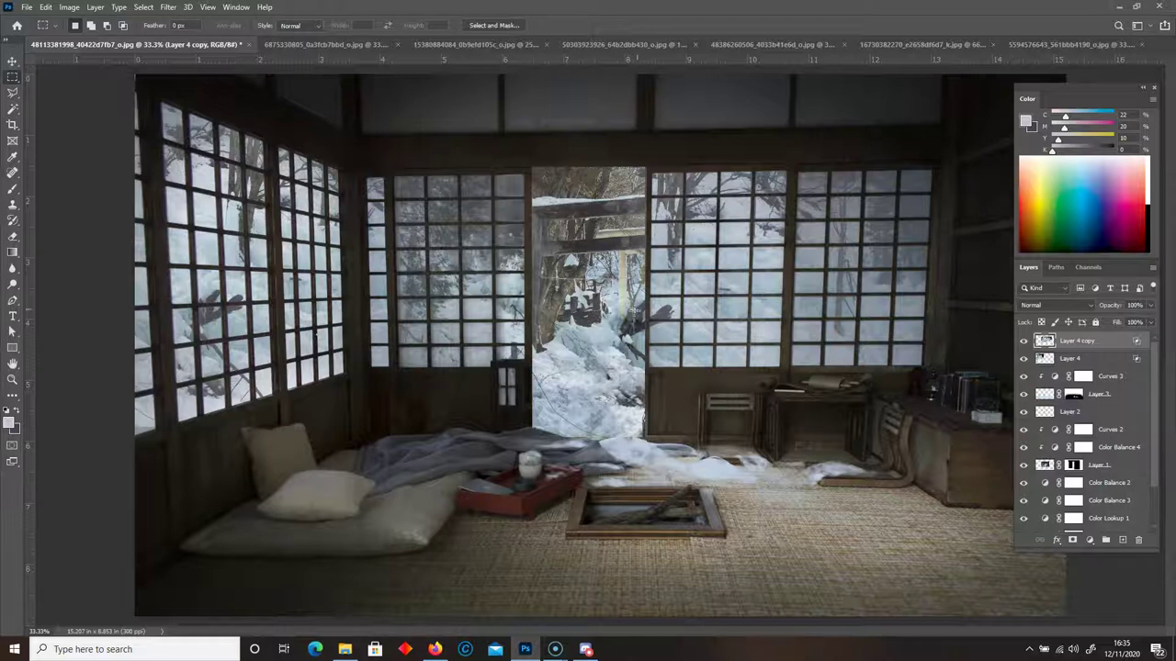
Clear the part of Layer 4 copy over the back-left window, and undo a further deletion reaching across the doorway
{"action": "left_click_drag", "start_coordinate": [270, 121], "coordinate": [535, 479]}
{"action": "left_click_drag", "start_coordinate": [643, 478], "coordinate": [315, 126]}
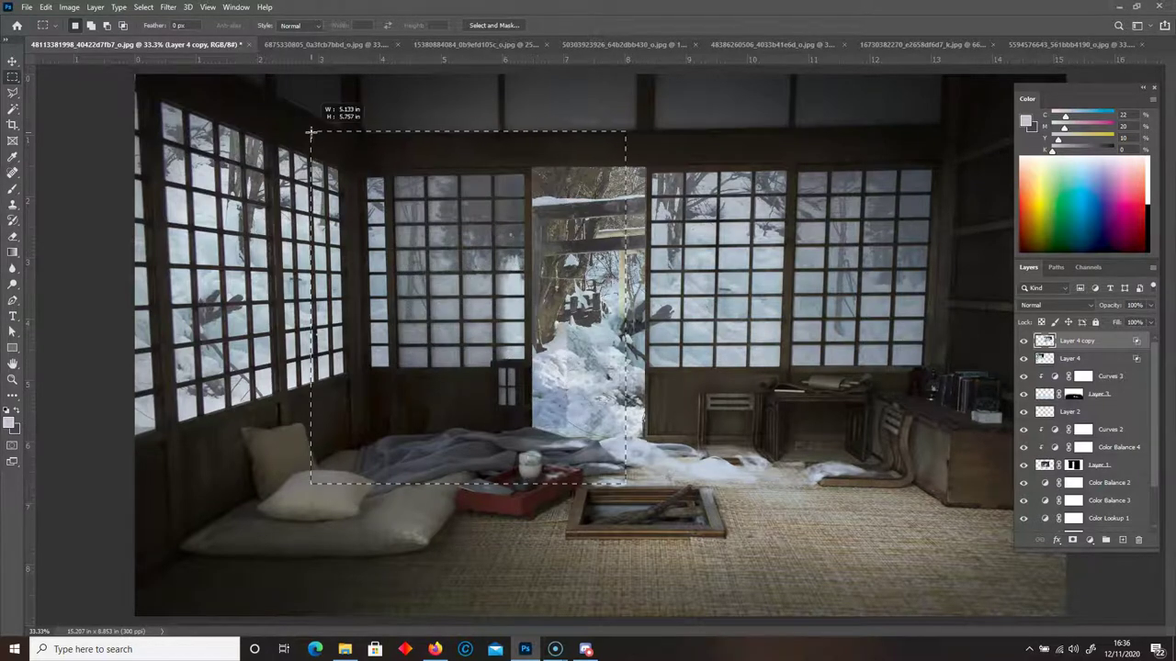
{"action": "key", "text": "Delete"}
{"action": "left_click", "coordinate": [638, 531]}
{"action": "key", "text": "ctrl+z"}
{"action": "key", "text": "ctrl+z"}
{"action": "key", "text": "ctrl+d"}
Erase the copied ice covering the snow pile in the doorway with a smaller eraser, and enlarge the eraser again
{"action": "left_click", "coordinate": [12, 236]}
{"action": "key", "text": "bracketleft"}
{"action": "key", "text": "bracketleft"}
{"action": "key", "text": "bracketleft"}
{"action": "key", "text": "bracketleft"}
{"action": "mouse_move", "coordinate": [551, 390]}
{"action": "left_mouse_down"}
{"action": "mouse_move", "coordinate": [593, 386]}
{"action": "mouse_move", "coordinate": [619, 343]}
{"action": "mouse_move", "coordinate": [597, 368]}
{"action": "mouse_move", "coordinate": [610, 340]}
{"action": "mouse_move", "coordinate": [608, 292]}
{"action": "mouse_move", "coordinate": [620, 395]}
{"action": "mouse_move", "coordinate": [574, 418]}
{"action": "mouse_move", "coordinate": [629, 435]}
{"action": "left_mouse_up"}
{"action": "key", "text": "bracketright"}
{"action": "key", "text": "bracketright"}
{"action": "key", "text": "bracketright"}
{"action": "key", "text": "bracketright"}
{"action": "key", "text": "bracketright"}
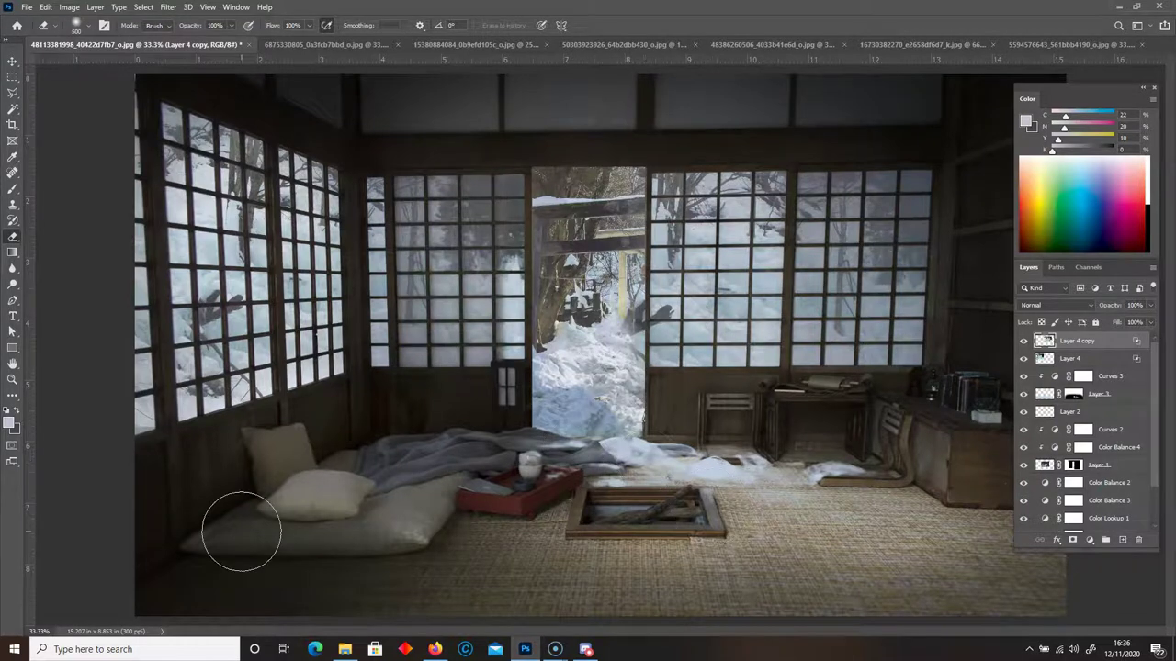
Lower Layer 4's opacity to 76%, and try the opacity of Layer 4 copy, ending at 100%
{"action": "left_click", "coordinate": [1102, 358]}
{"action": "left_click", "coordinate": [1150, 305]}
{"action": "left_click_drag", "start_coordinate": [1148, 321], "coordinate": [1129, 324]}
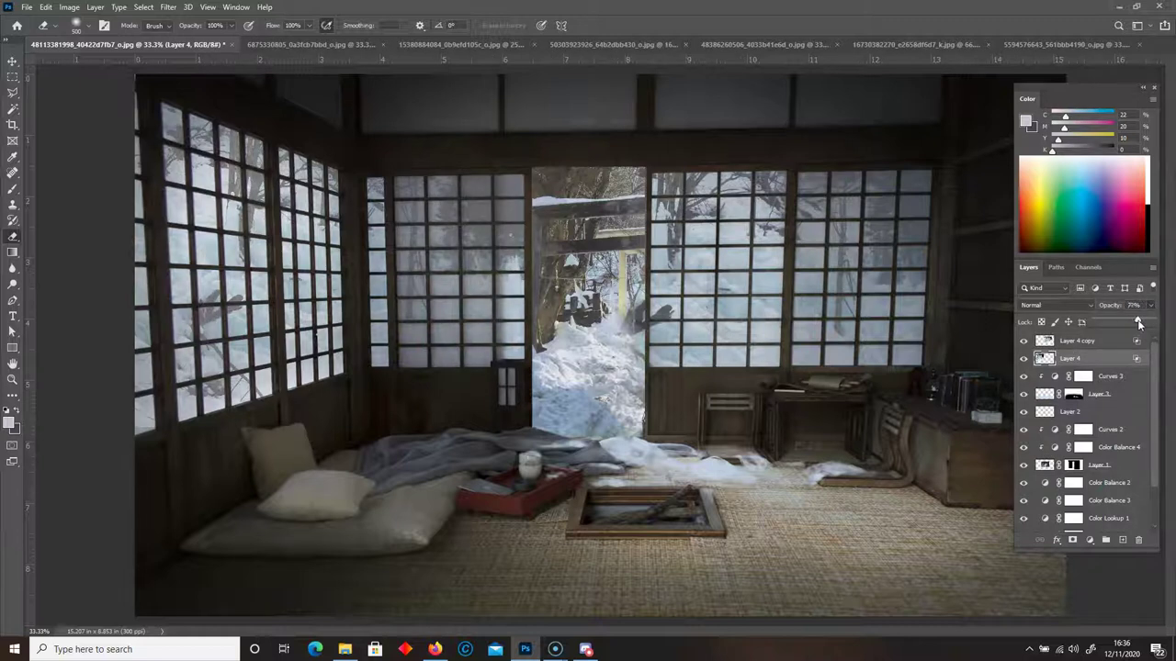
{"action": "left_click", "coordinate": [1101, 342]}
{"action": "left_click", "coordinate": [1150, 305]}
{"action": "mouse_move", "coordinate": [1148, 321]}
{"action": "left_mouse_down"}
{"action": "mouse_move", "coordinate": [1122, 322]}
{"action": "mouse_move", "coordinate": [1150, 319]}
{"action": "left_mouse_up"}
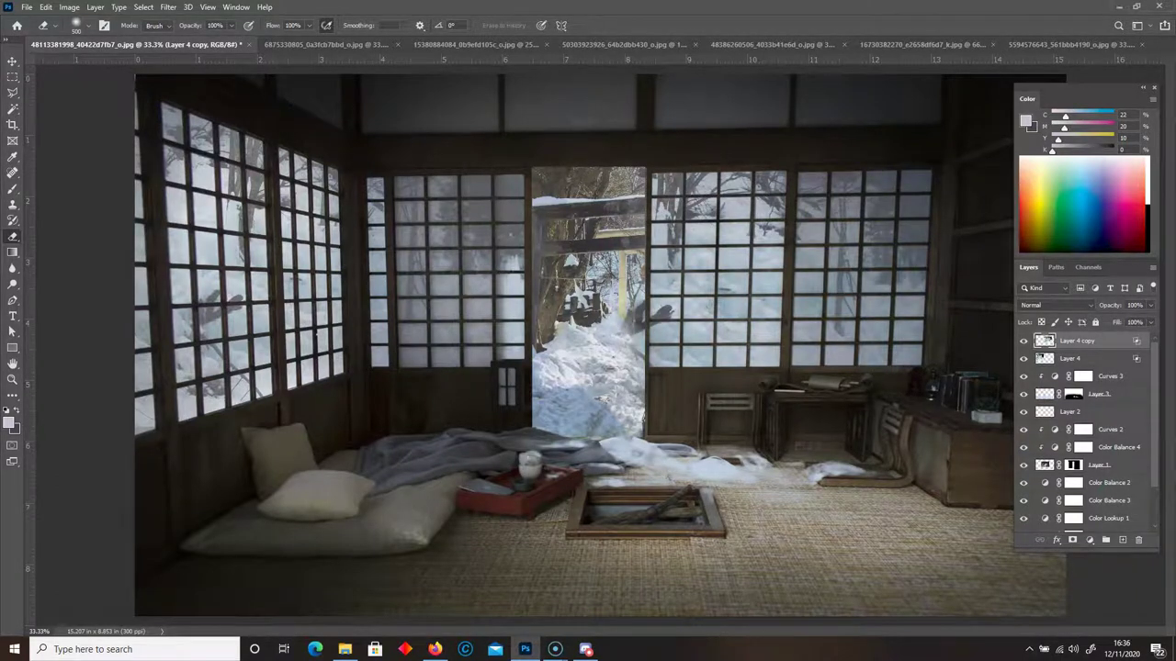
Add a new top layer and touch up the branch area in the left window's lower panes with brush colours sampled from the snow
{"action": "left_click", "coordinate": [1121, 542]}
{"action": "left_click", "coordinate": [13, 189]}
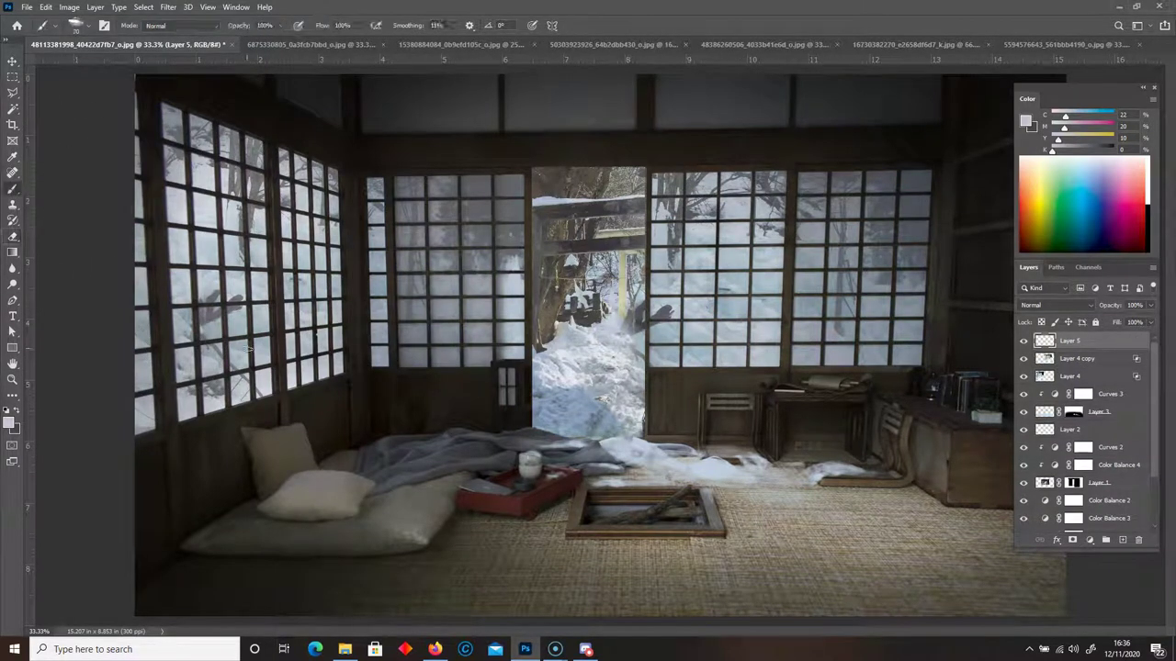
{"action": "key", "text": "alt"}
{"action": "left_click", "coordinate": [246, 351], "text": "alt"}
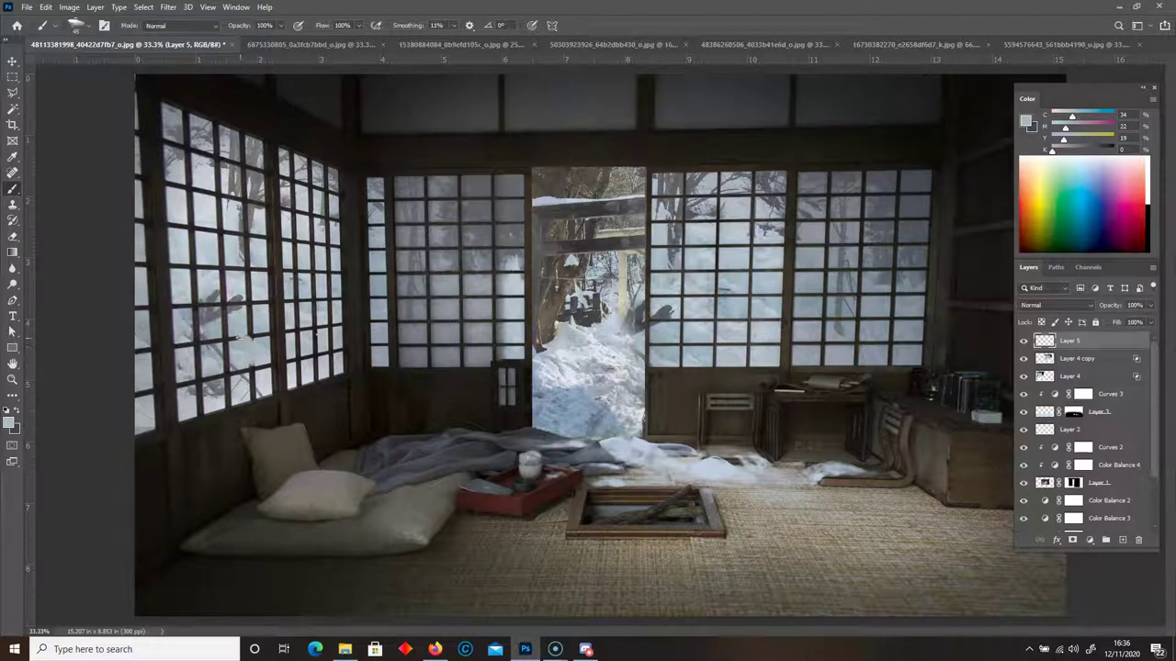
{"action": "left_click", "coordinate": [235, 335], "text": "alt"}
{"action": "scroll", "coordinate": [330, 262], "scroll_direction": "up", "scroll_amount": 1}
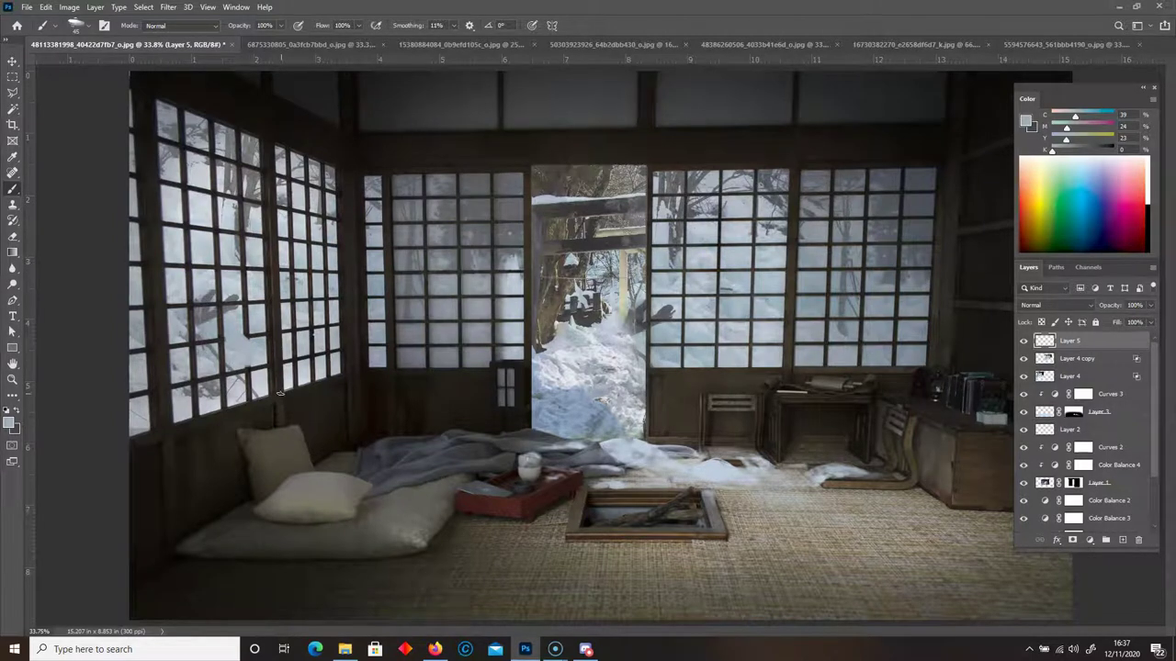
{"action": "left_click", "coordinate": [254, 349], "text": "alt"}
Look through the open source photos, including the tatami room and stone lantern path, and return to the bedroom composite
{"action": "left_click", "coordinate": [1052, 379]}
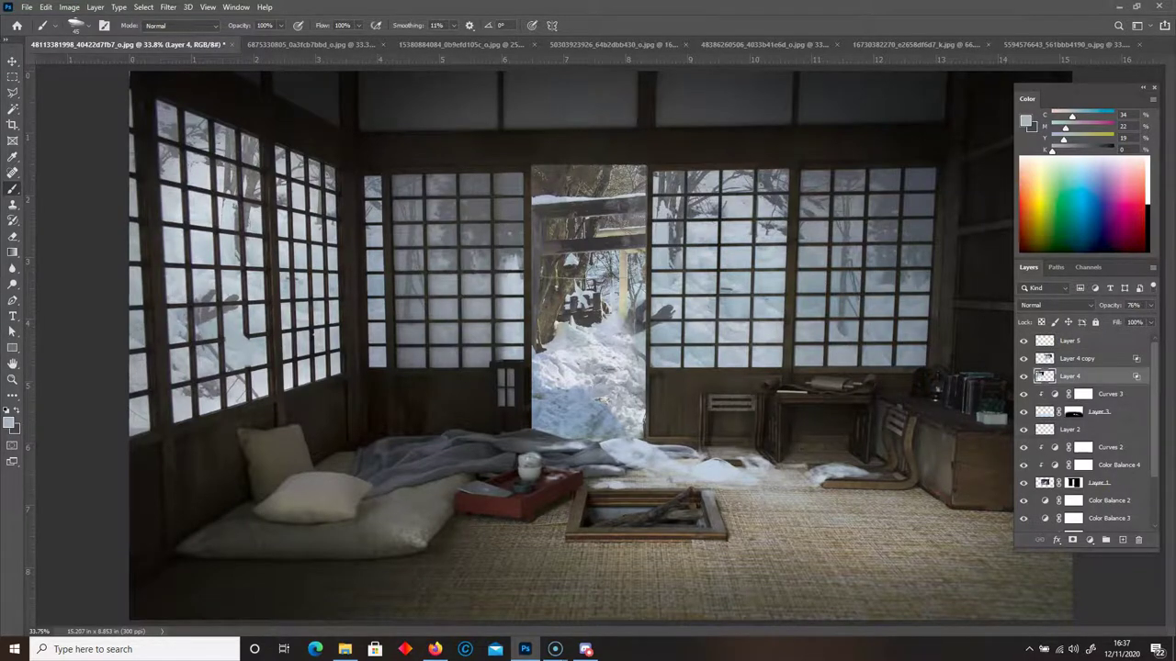
{"action": "left_click", "coordinate": [276, 43]}
{"action": "left_click", "coordinate": [418, 44]}
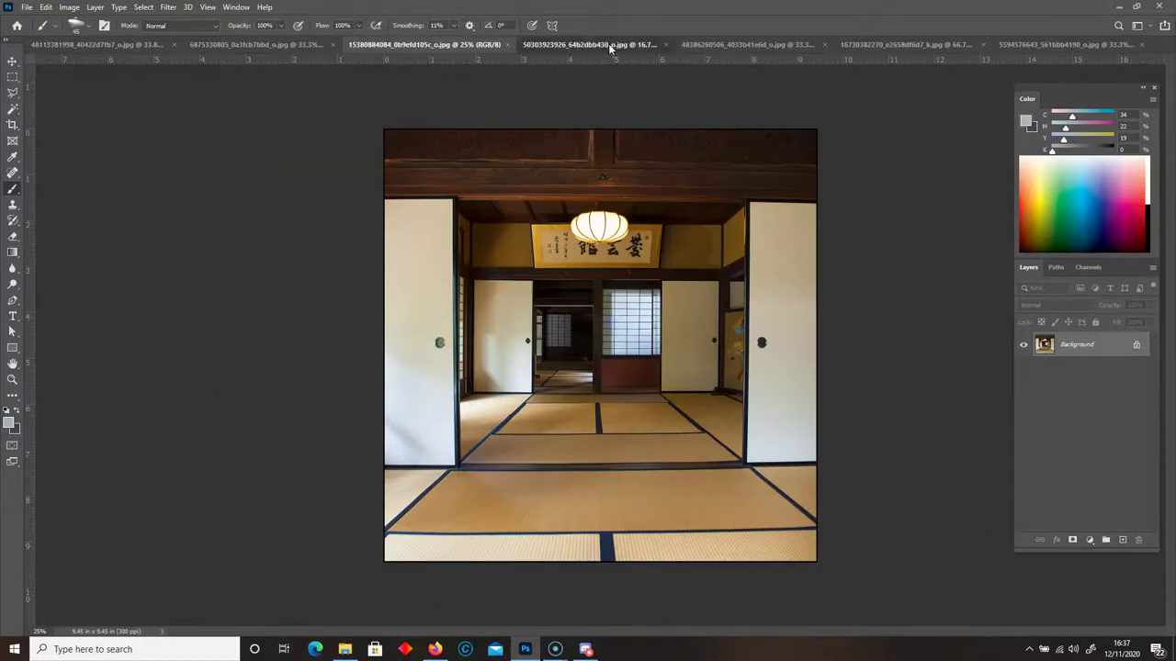
{"action": "left_click", "coordinate": [588, 44]}
{"action": "left_click", "coordinate": [706, 44]}
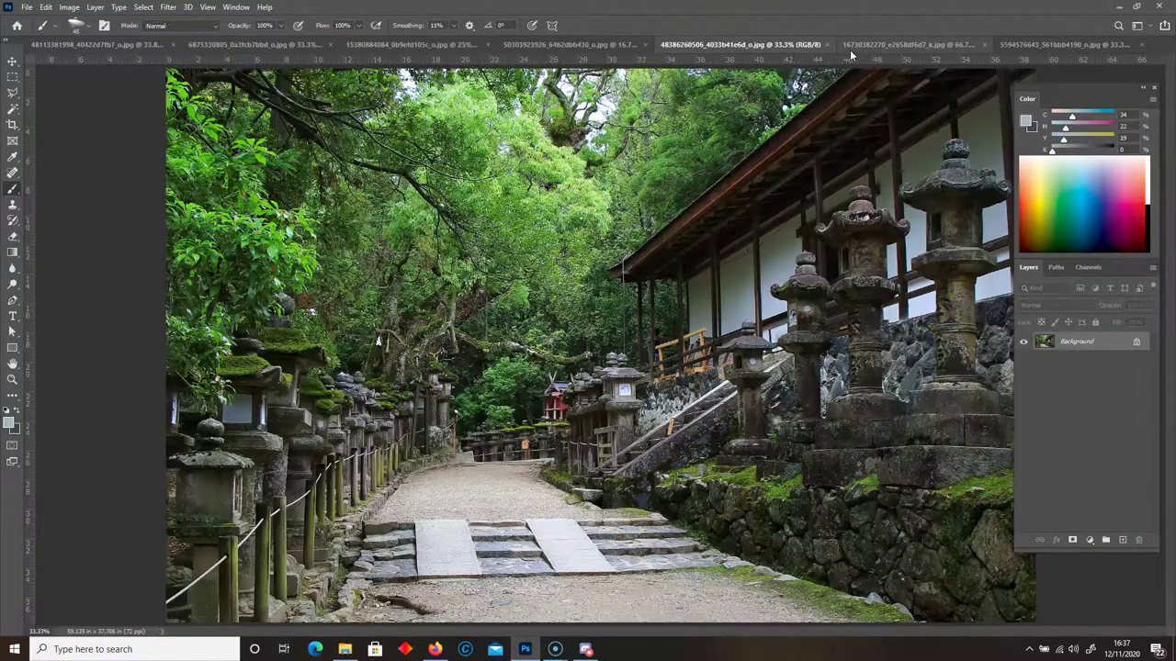
{"action": "left_click", "coordinate": [96, 45]}
Duplicate Layer 4, reset the copy's underlying-layer Blend If black slider to 0 and set its opacity to 12%
{"action": "left_click_drag", "start_coordinate": [1028, 379], "coordinate": [1122, 540]}
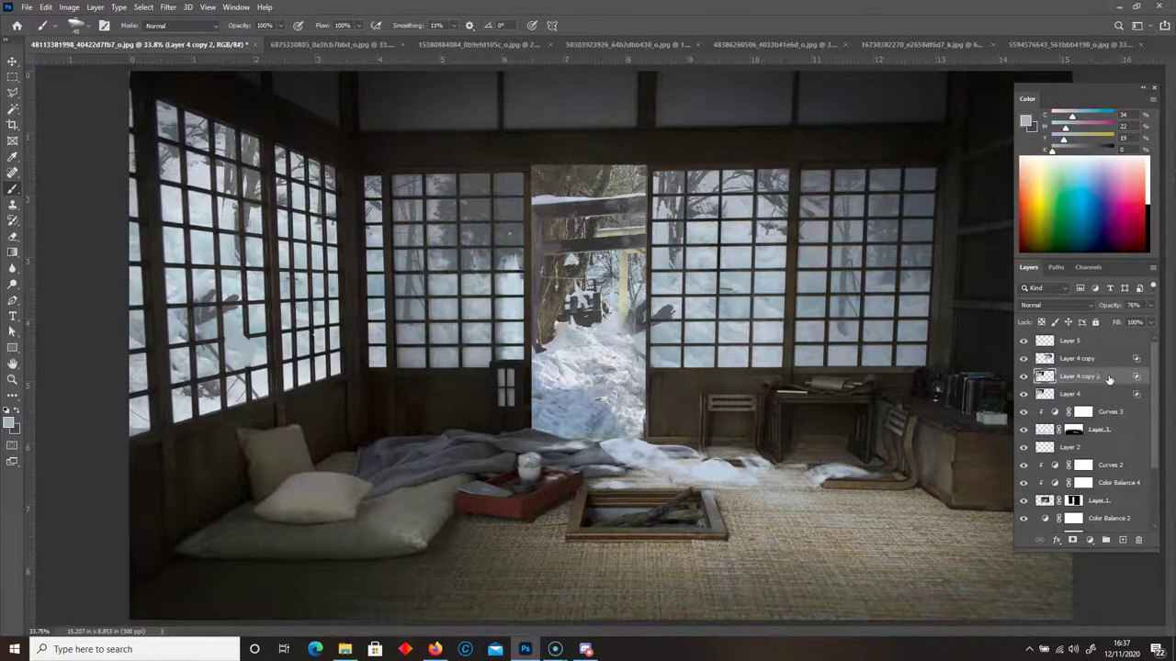
{"action": "double_click", "coordinate": [1108, 380]}
{"action": "left_click_drag", "start_coordinate": [872, 357], "coordinate": [724, 359]}
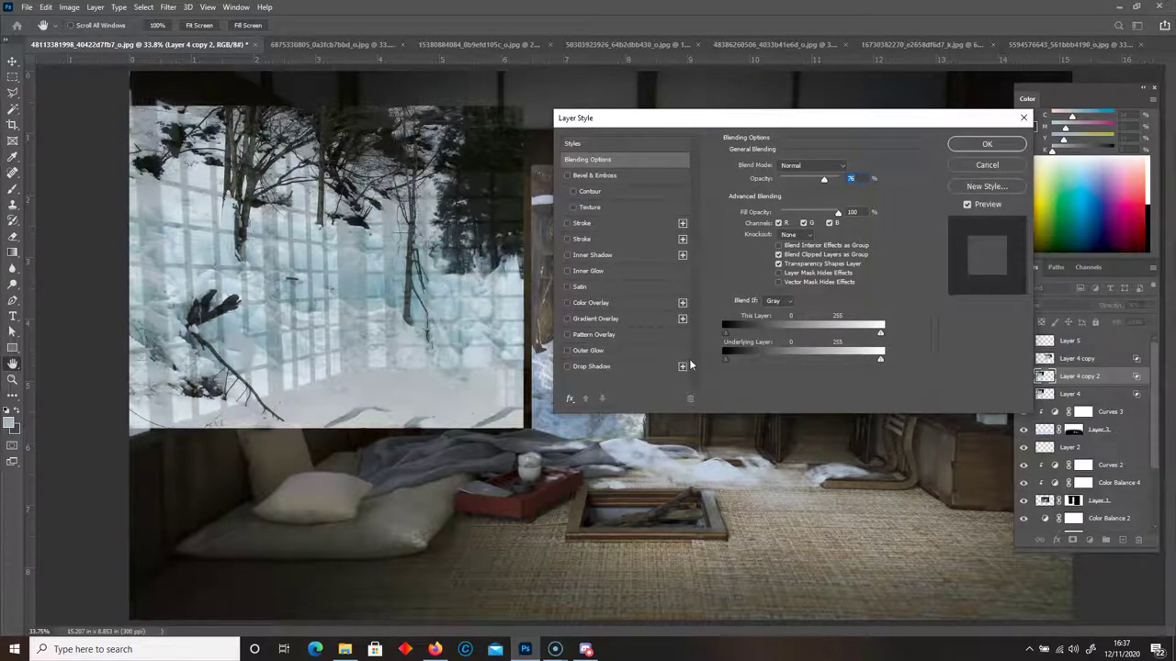
{"action": "left_click", "coordinate": [972, 147]}
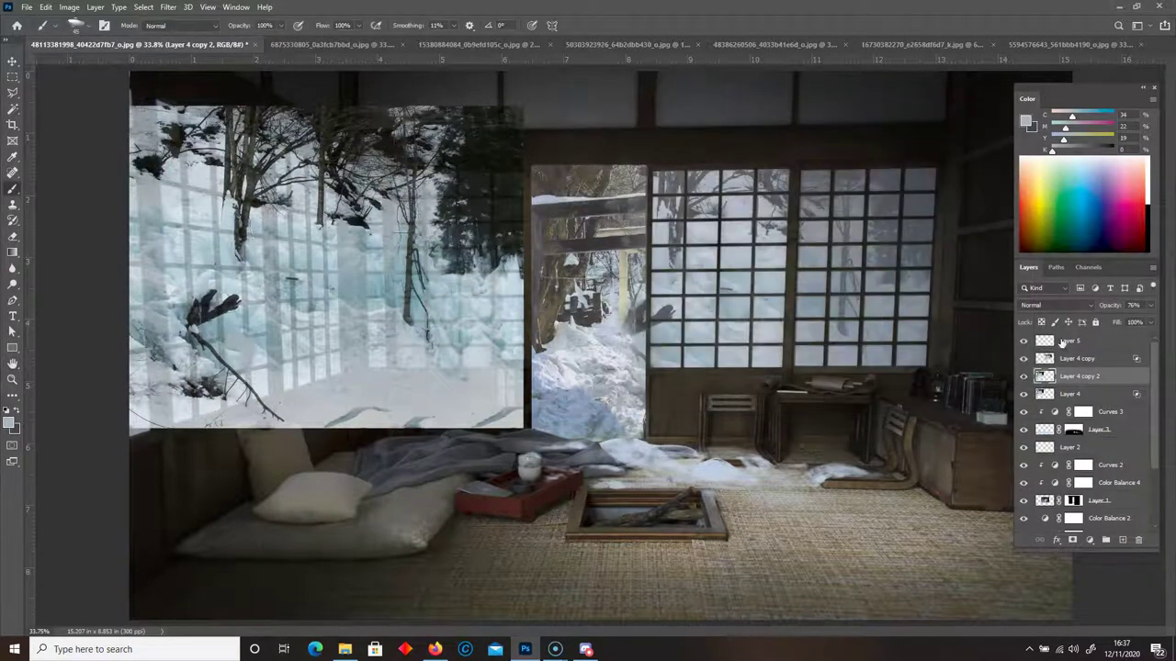
{"action": "left_click", "coordinate": [1150, 305]}
{"action": "left_click_drag", "start_coordinate": [1135, 323], "coordinate": [1101, 323]}
Copy a polygonal patch of ice over the left window's lower panes onto its own layer, and delete Layer 4 copy 2
{"action": "left_click_drag", "start_coordinate": [13, 92], "coordinate": [65, 104]}
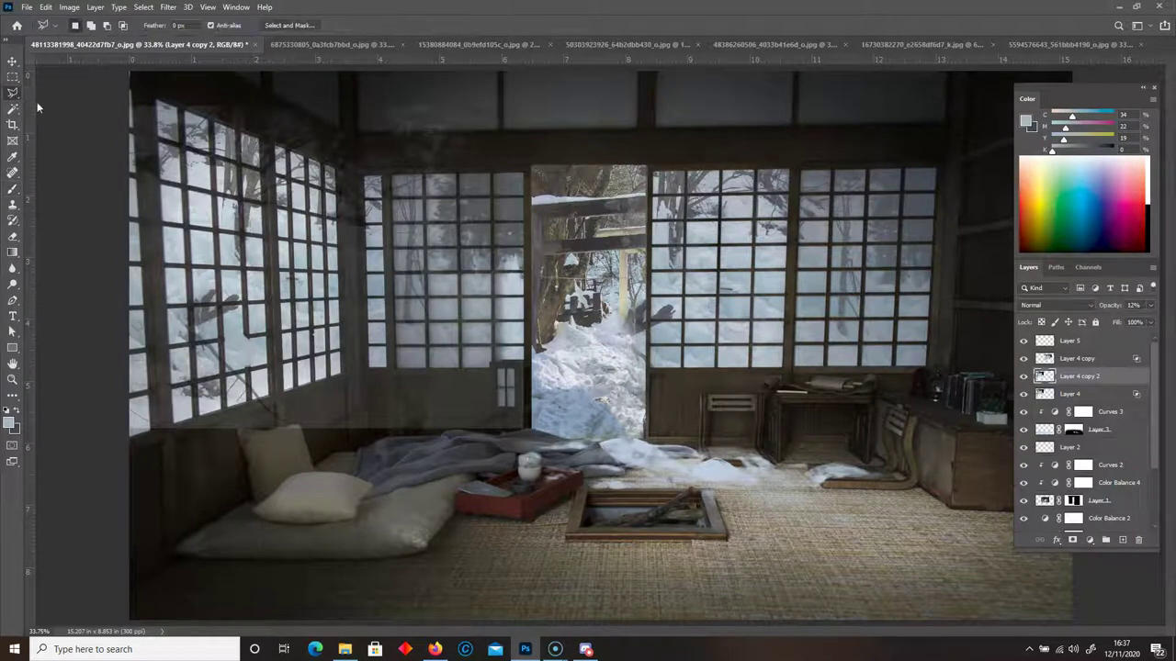
{"action": "left_click", "coordinate": [244, 332]}
{"action": "left_click", "coordinate": [245, 305]}
{"action": "left_click", "coordinate": [224, 305]}
{"action": "left_click", "coordinate": [229, 384]}
{"action": "left_click", "coordinate": [267, 364]}
{"action": "left_click", "coordinate": [266, 337]}
{"action": "left_click", "coordinate": [243, 334]}
{"action": "key", "text": "ctrl+j"}
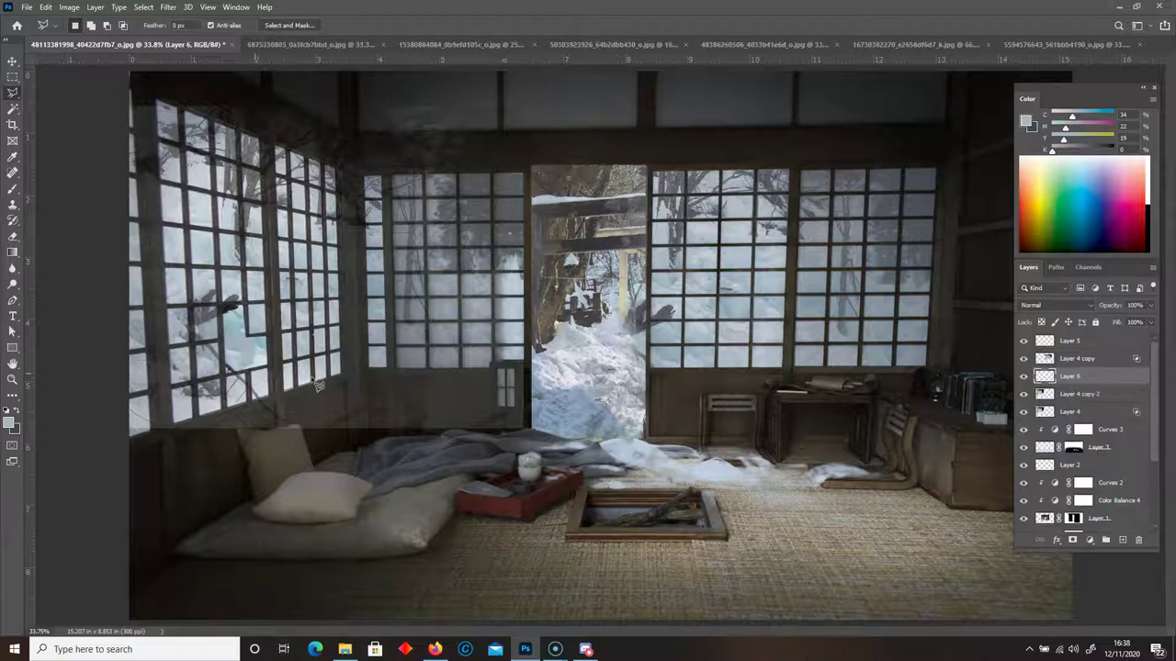
{"action": "left_click", "coordinate": [1108, 397]}
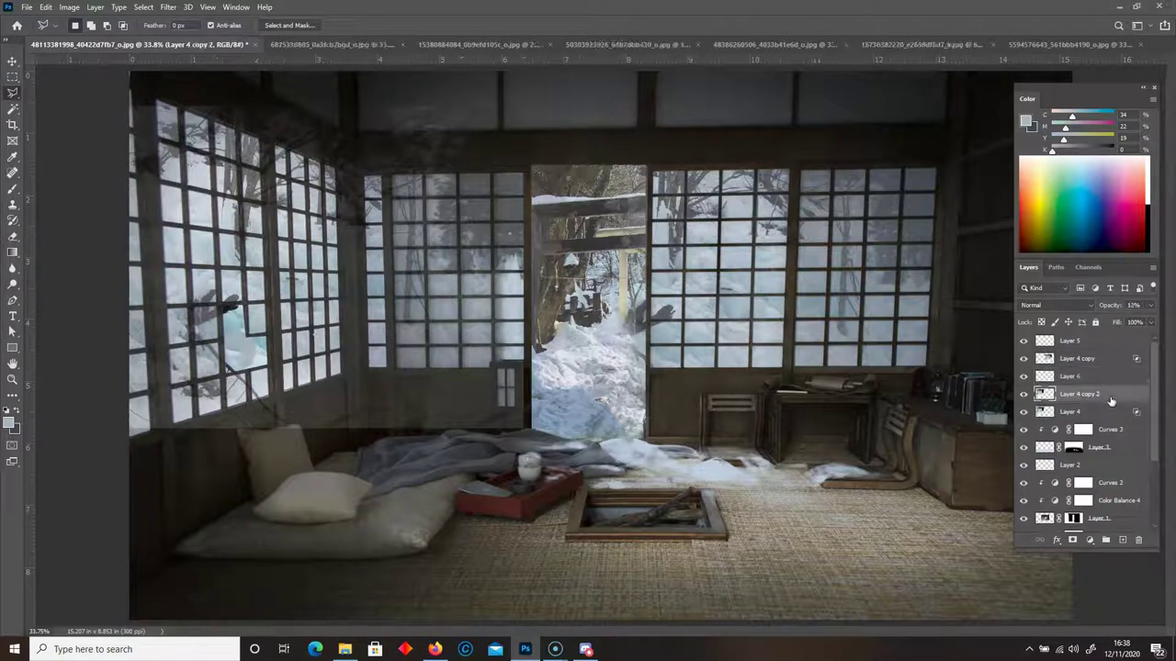
{"action": "key", "text": "Delete"}
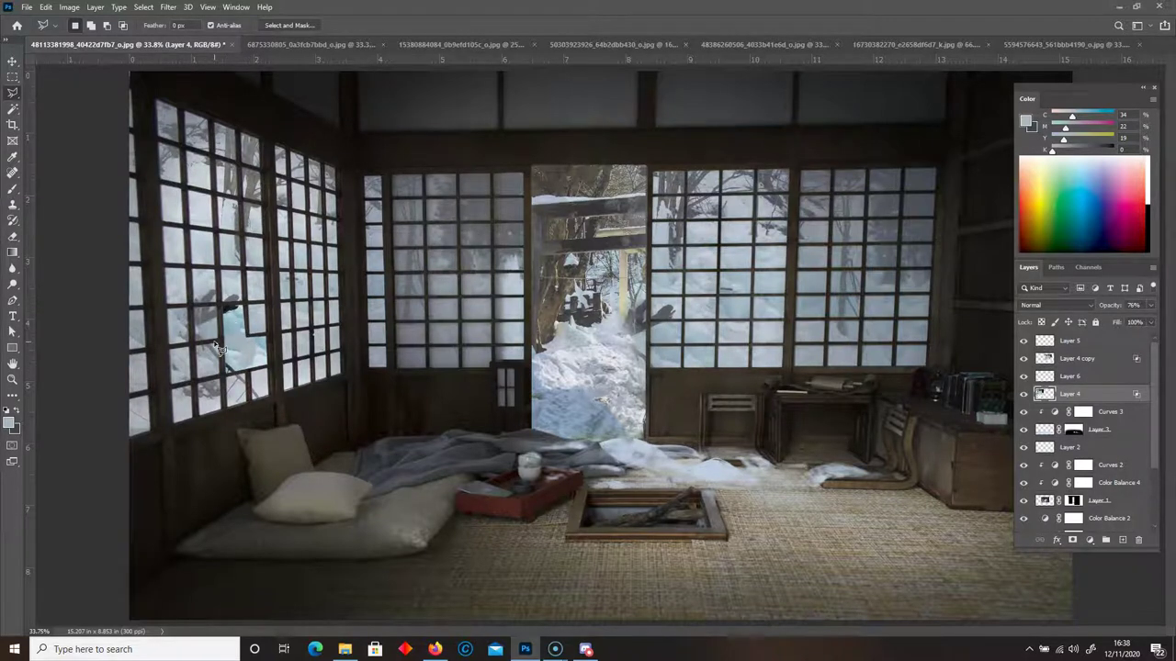
Add a new layer for repainting the left window's covered lattice bars with a sampled dark frame colour, and move it to the top
{"action": "left_click", "coordinate": [13, 187]}
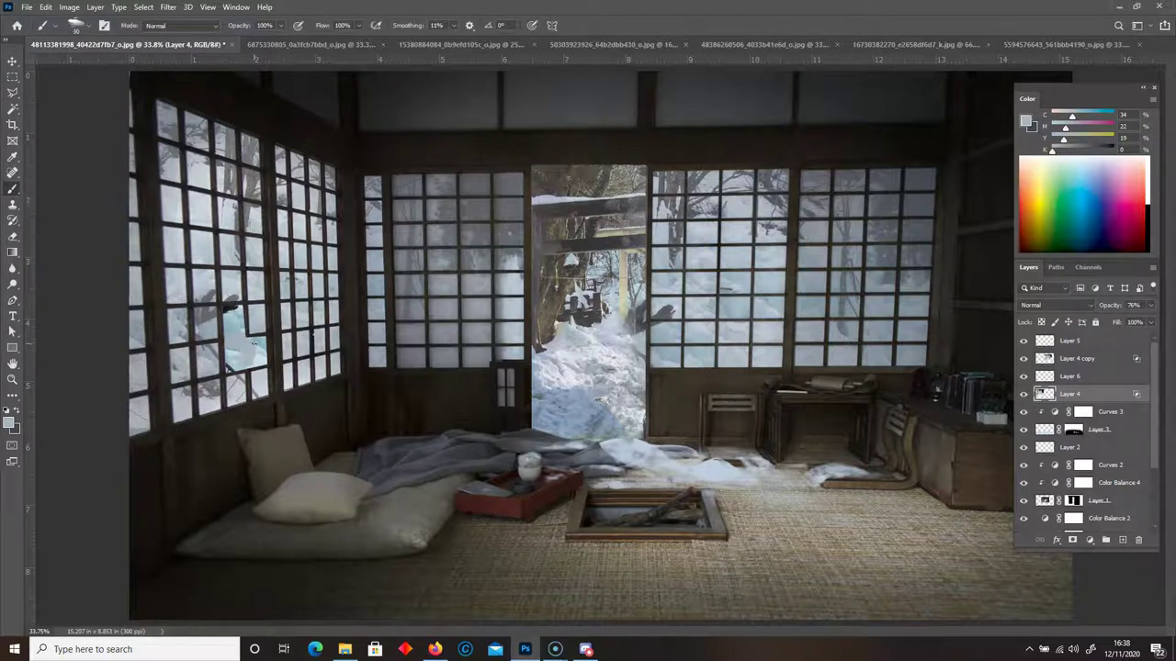
{"action": "left_click", "coordinate": [249, 371], "text": "alt"}
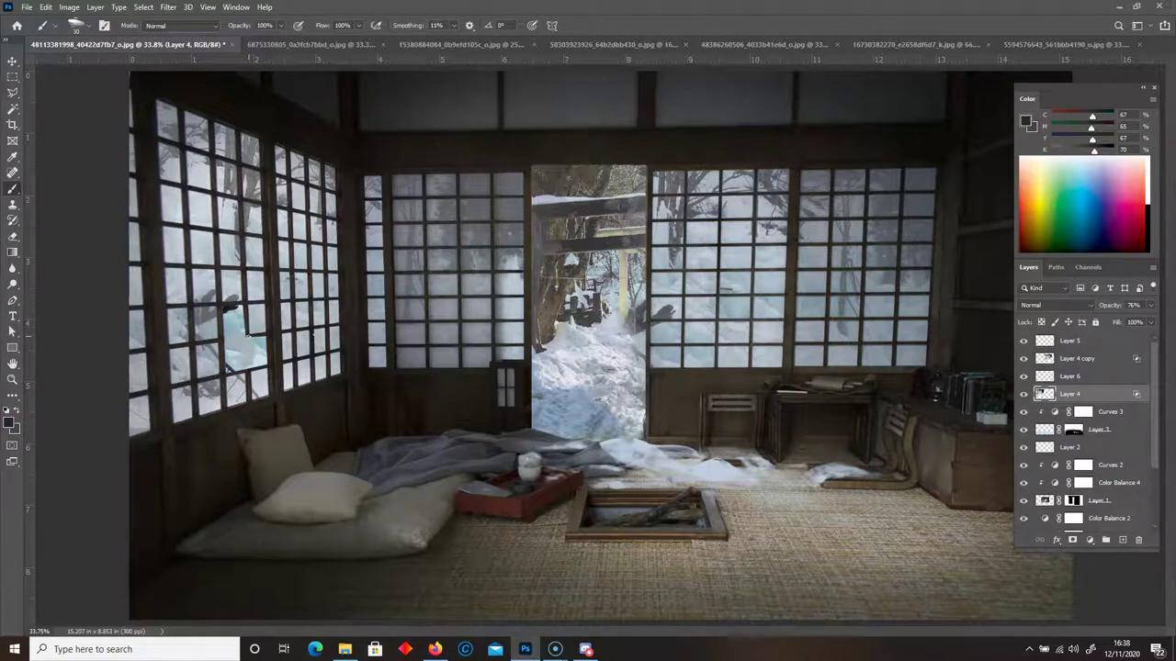
{"action": "left_click", "coordinate": [1121, 540]}
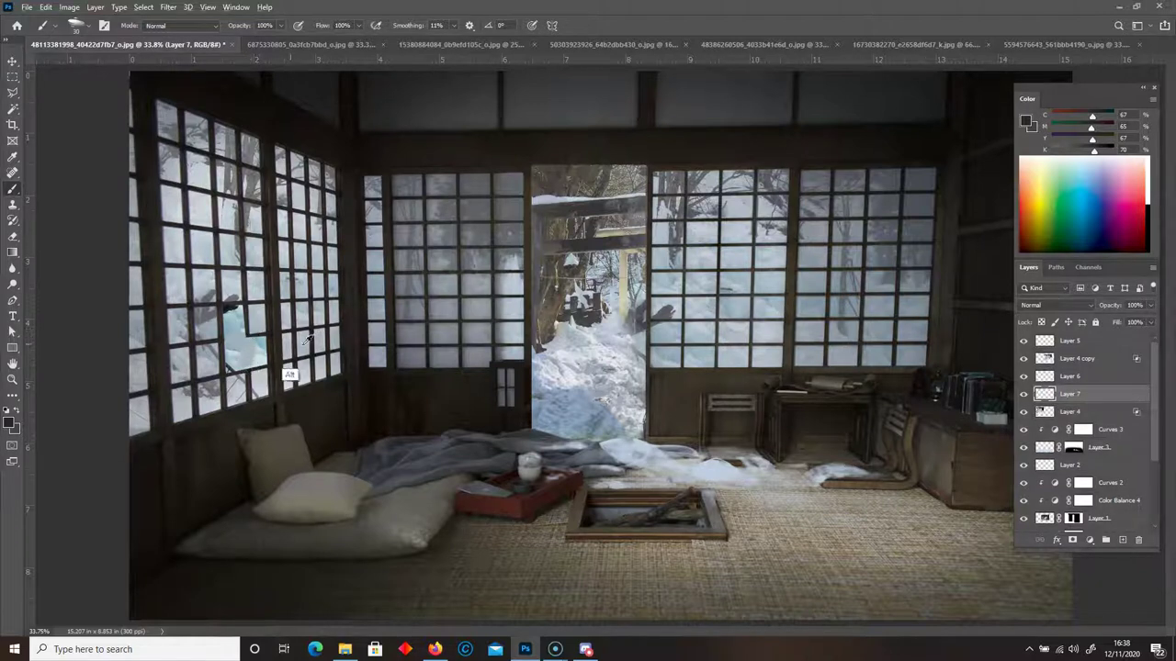
{"action": "left_click_drag", "start_coordinate": [1073, 395], "coordinate": [1071, 357]}
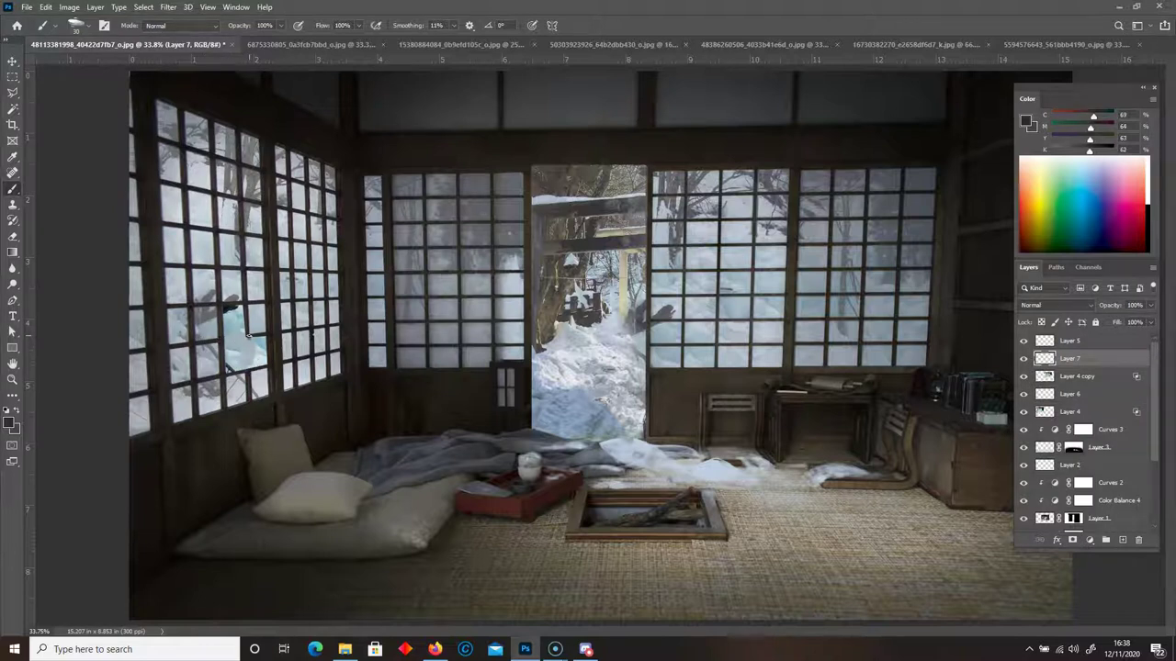
{"action": "left_click", "coordinate": [13, 77]}
{"action": "left_click", "coordinate": [12, 189]}
{"action": "left_click_drag", "start_coordinate": [1047, 359], "coordinate": [1045, 342]}
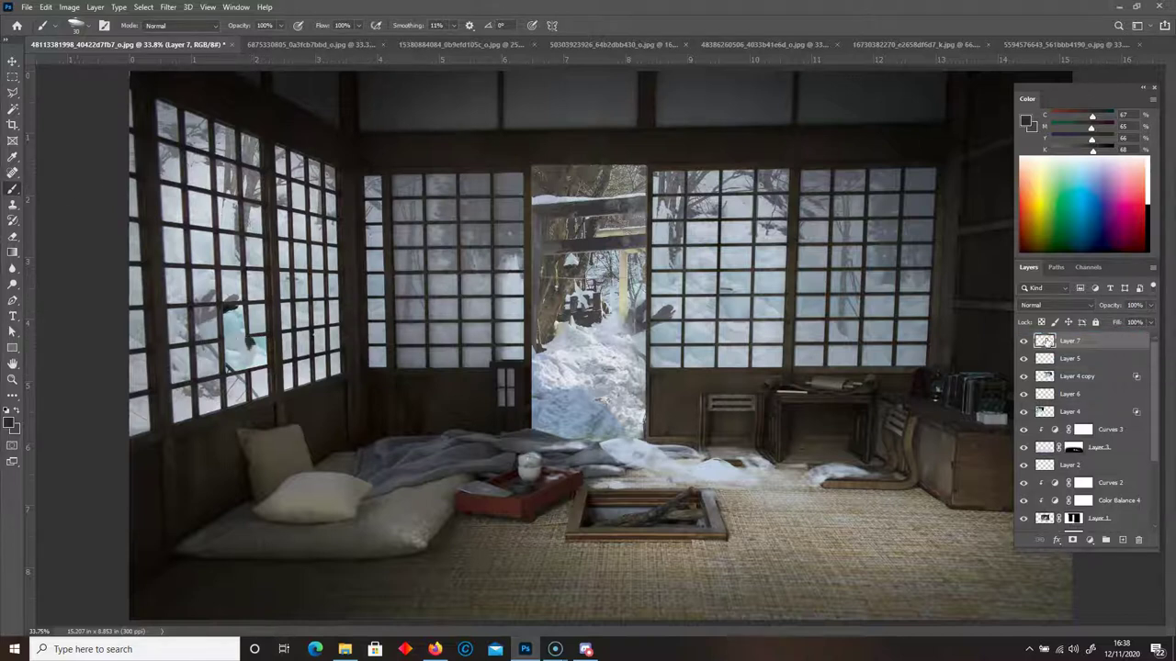
{"action": "left_click", "coordinate": [13, 93]}
{"action": "left_click", "coordinate": [44, 93]}
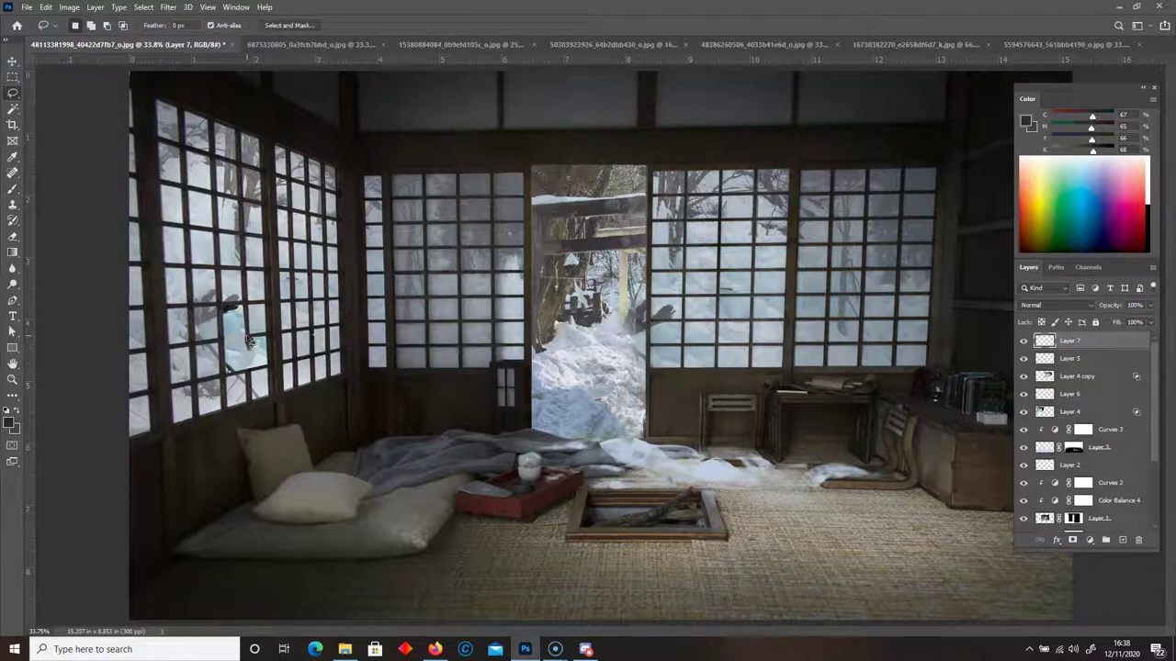
{"action": "mouse_move", "coordinate": [246, 334]}
{"action": "left_mouse_down"}
{"action": "mouse_move", "coordinate": [259, 380]}
{"action": "mouse_move", "coordinate": [255, 343]}
{"action": "left_mouse_up"}
{"action": "left_click", "coordinate": [13, 190]}
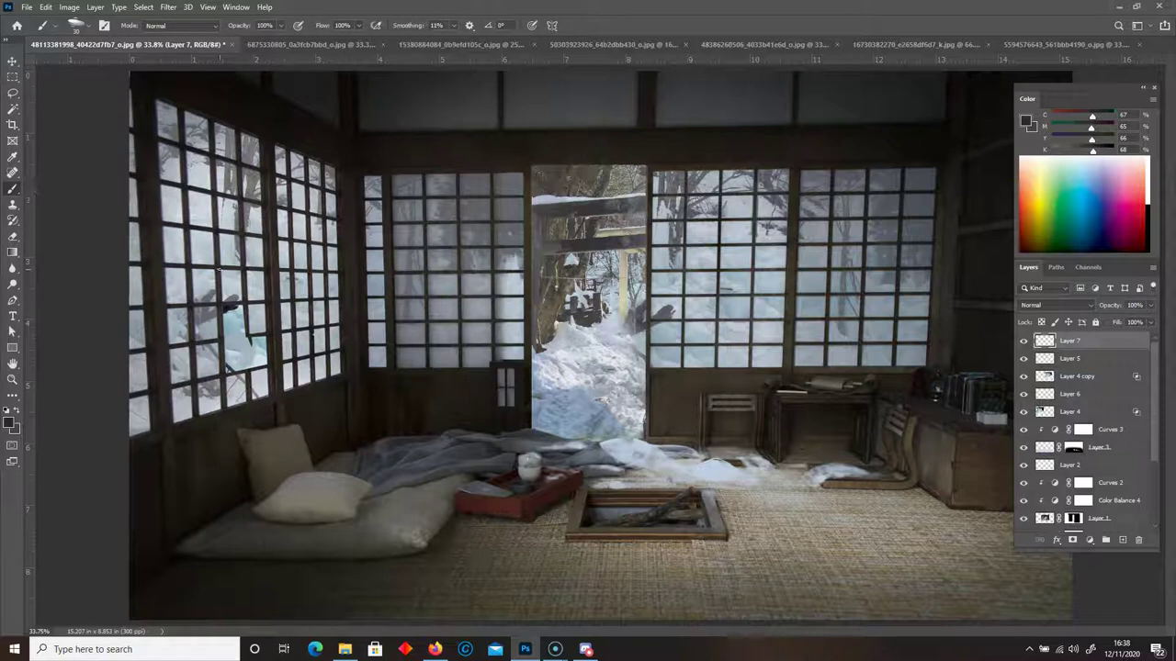
Add a new layer above Layer 7 and choose a large soft round brush at 500 px for painting light haze
{"action": "left_click", "coordinate": [1121, 539]}
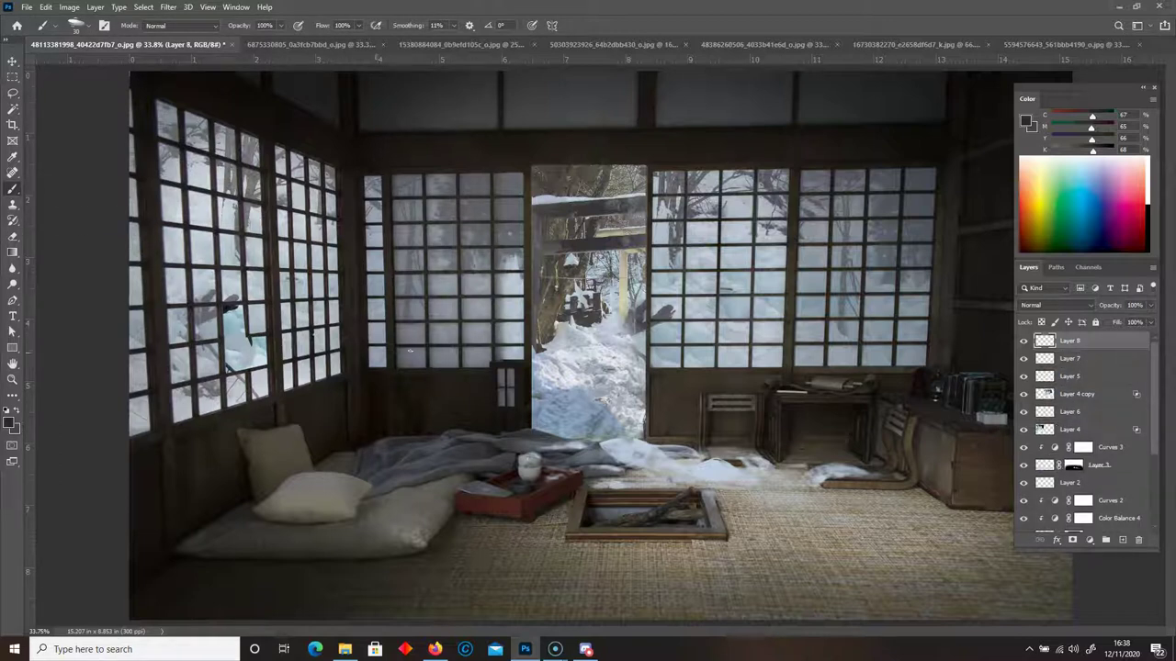
{"action": "right_click", "coordinate": [409, 351]}
{"action": "left_click", "coordinate": [13, 92]}
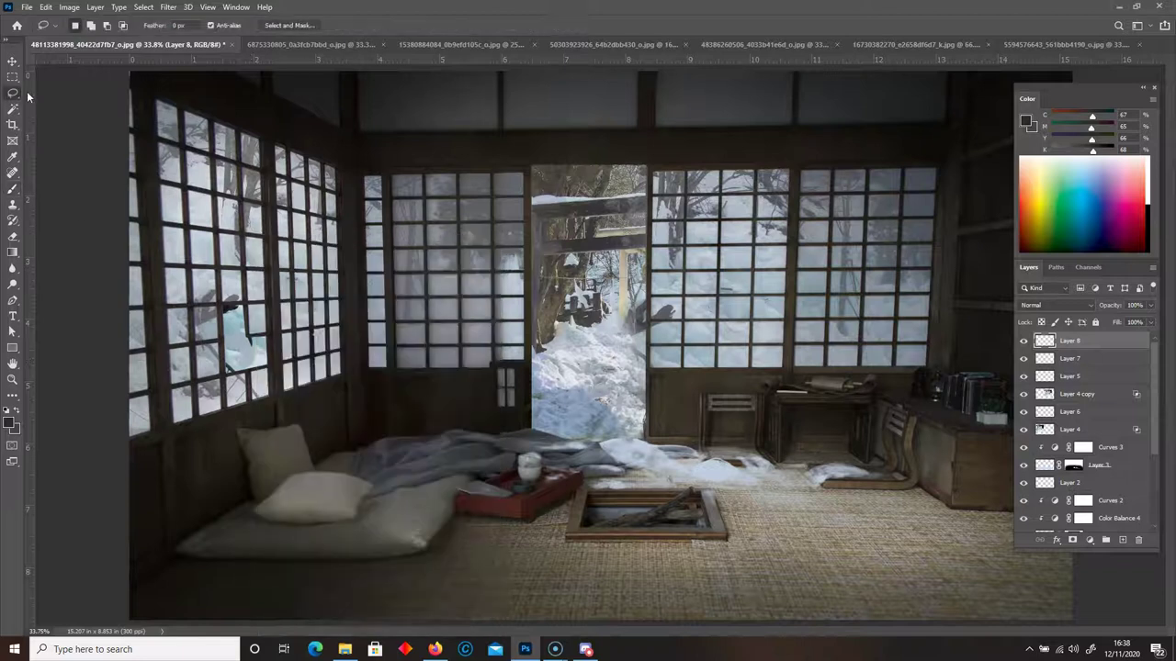
{"action": "mouse_move", "coordinate": [250, 313]}
{"action": "left_mouse_down"}
{"action": "mouse_move", "coordinate": [258, 353]}
{"action": "mouse_move", "coordinate": [274, 347]}
{"action": "mouse_move", "coordinate": [273, 376]}
{"action": "mouse_move", "coordinate": [232, 381]}
{"action": "mouse_move", "coordinate": [230, 314]}
{"action": "mouse_move", "coordinate": [252, 310]}
{"action": "left_mouse_up"}
{"action": "left_click", "coordinate": [12, 191]}
{"action": "left_click", "coordinate": [68, 186]}
{"action": "right_click", "coordinate": [267, 237]}
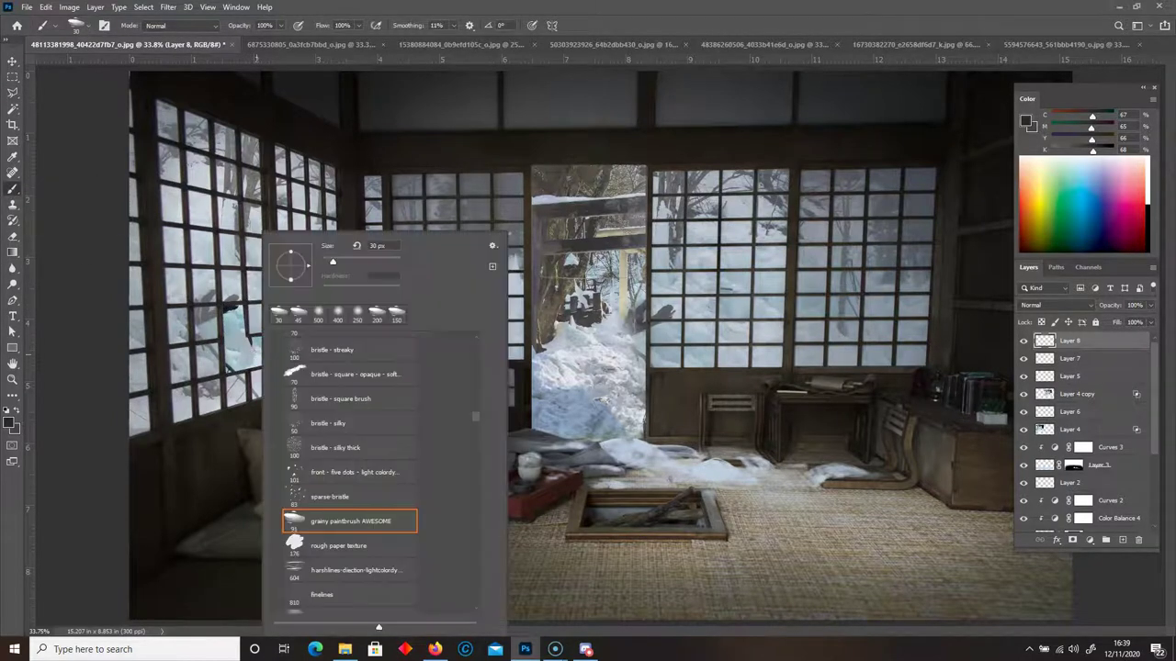
{"action": "scroll", "coordinate": [473, 386], "scroll_direction": "down", "scroll_amount": 5}
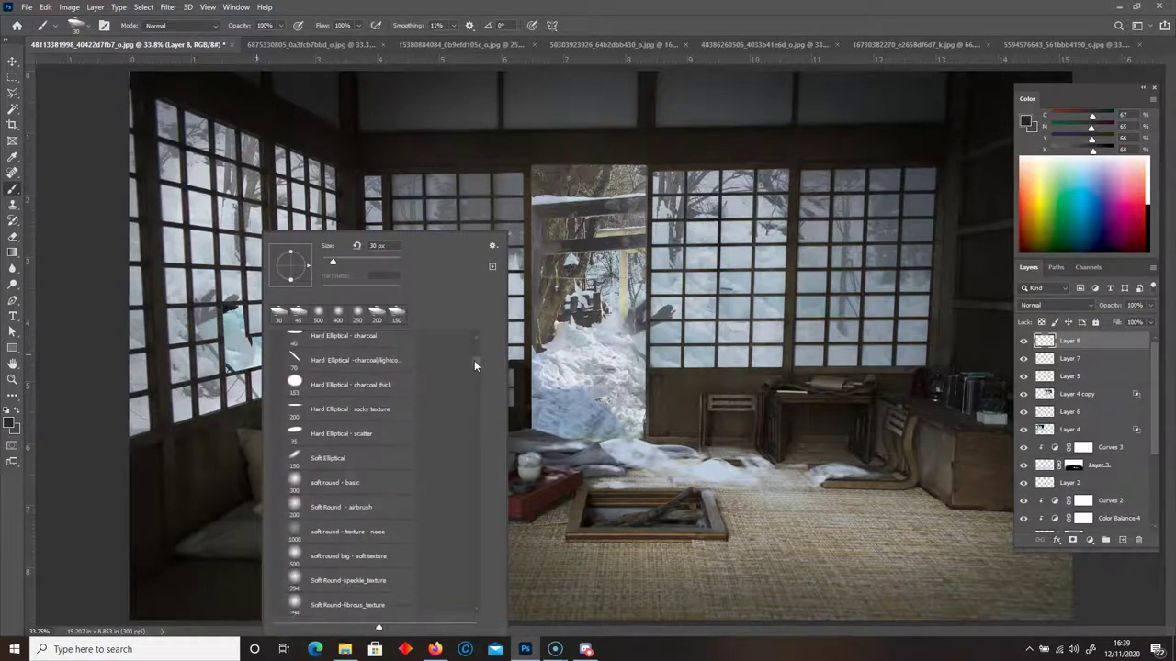
{"action": "left_click", "coordinate": [336, 464]}
{"action": "left_click", "coordinate": [589, 28]}
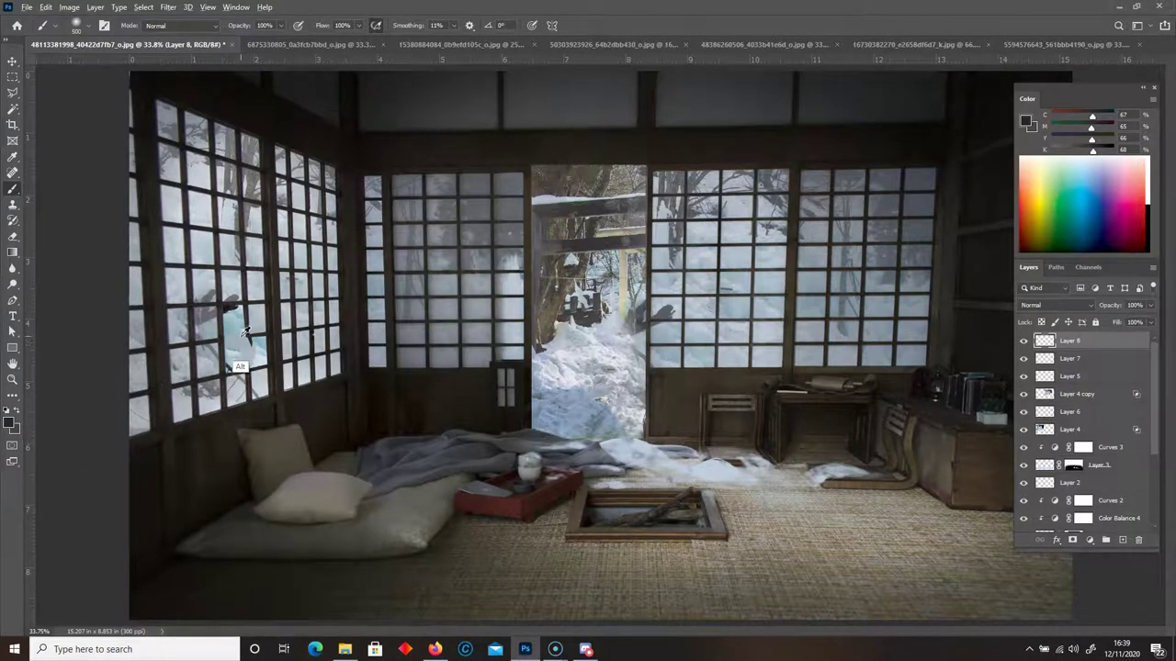
Set the brush's foreground colour to a pale warm white, #eadfd3
{"action": "left_click", "coordinate": [237, 324], "text": "alt"}
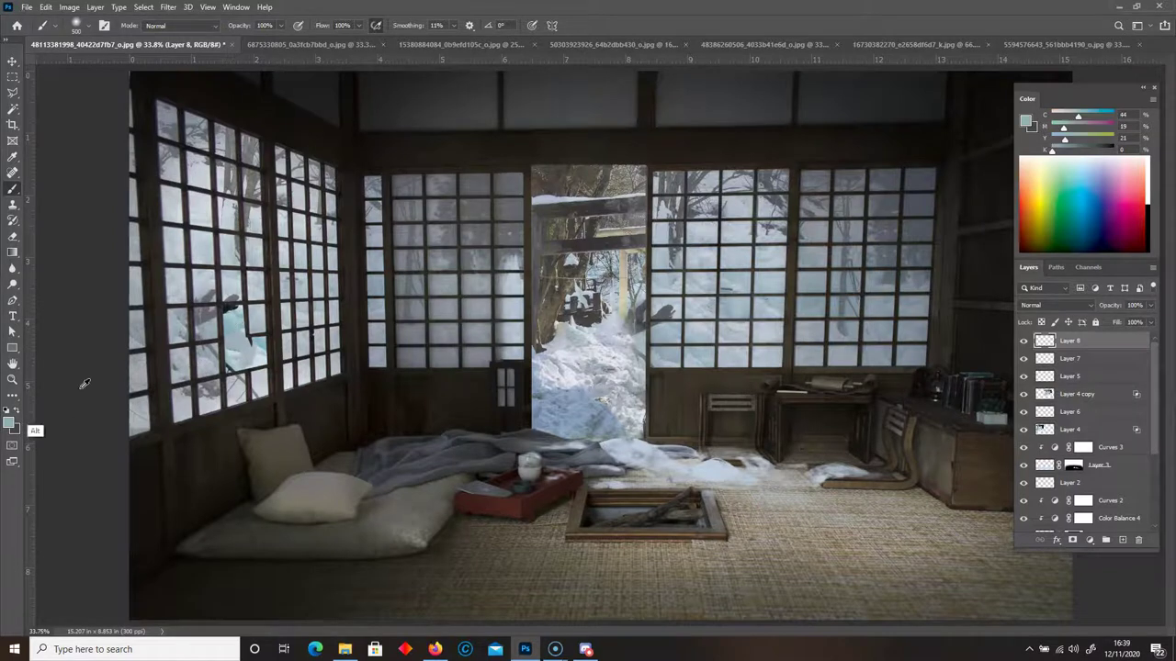
{"action": "left_click", "coordinate": [11, 424]}
{"action": "left_click", "coordinate": [195, 142]}
{"action": "left_click", "coordinate": [195, 143]}
{"action": "left_click_drag", "start_coordinate": [354, 248], "coordinate": [350, 275]}
{"action": "left_click", "coordinate": [459, 125]}
{"action": "key", "text": "b"}
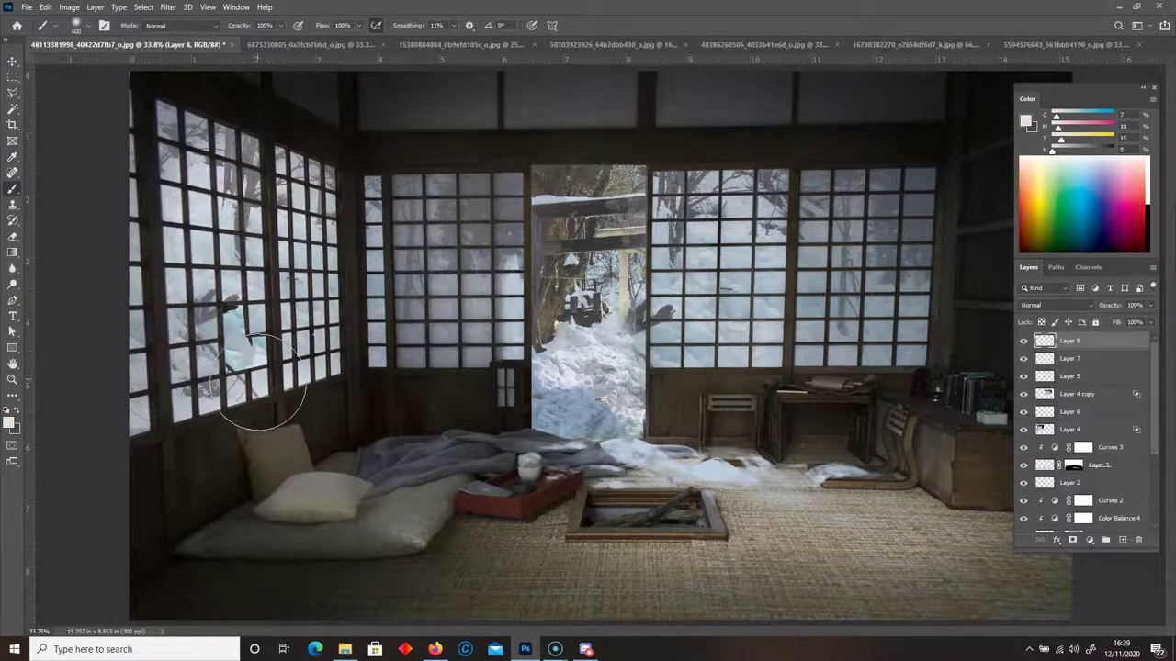
Try painting soft warm light from the left window across the corner and blanket, erasing it over the window panes
{"action": "left_click_drag", "start_coordinate": [246, 342], "coordinate": [229, 367]}
{"action": "key", "text": "ctrl+z"}
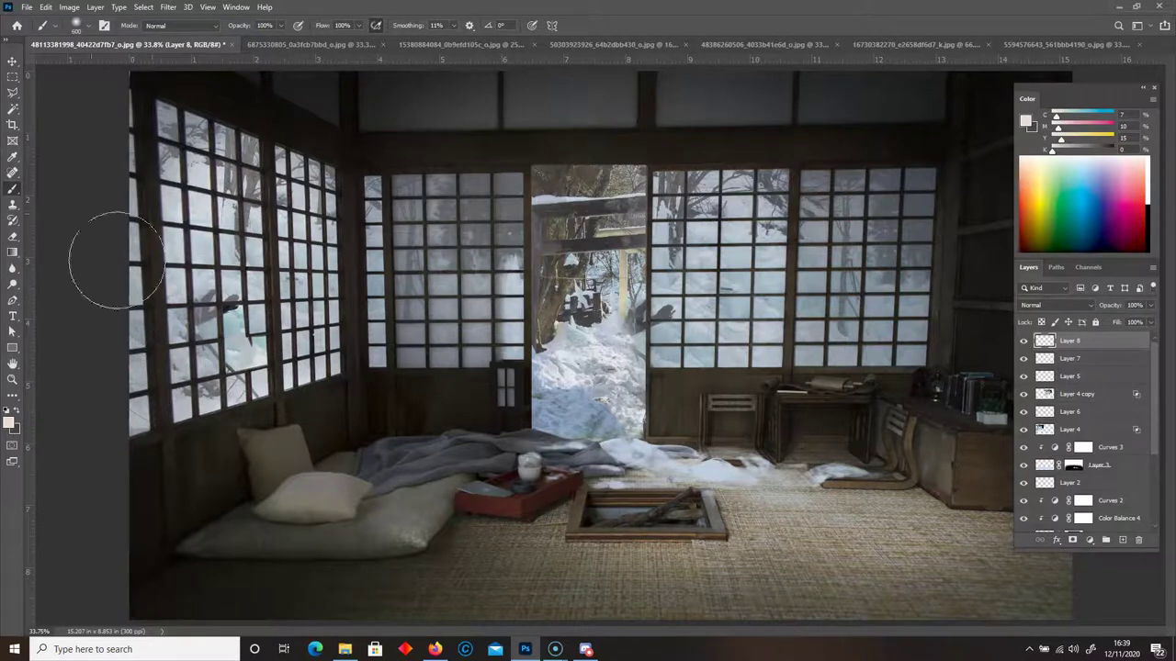
{"action": "left_click", "coordinate": [13, 77]}
{"action": "left_click", "coordinate": [12, 191]}
{"action": "left_click_drag", "start_coordinate": [275, 362], "coordinate": [395, 414]}
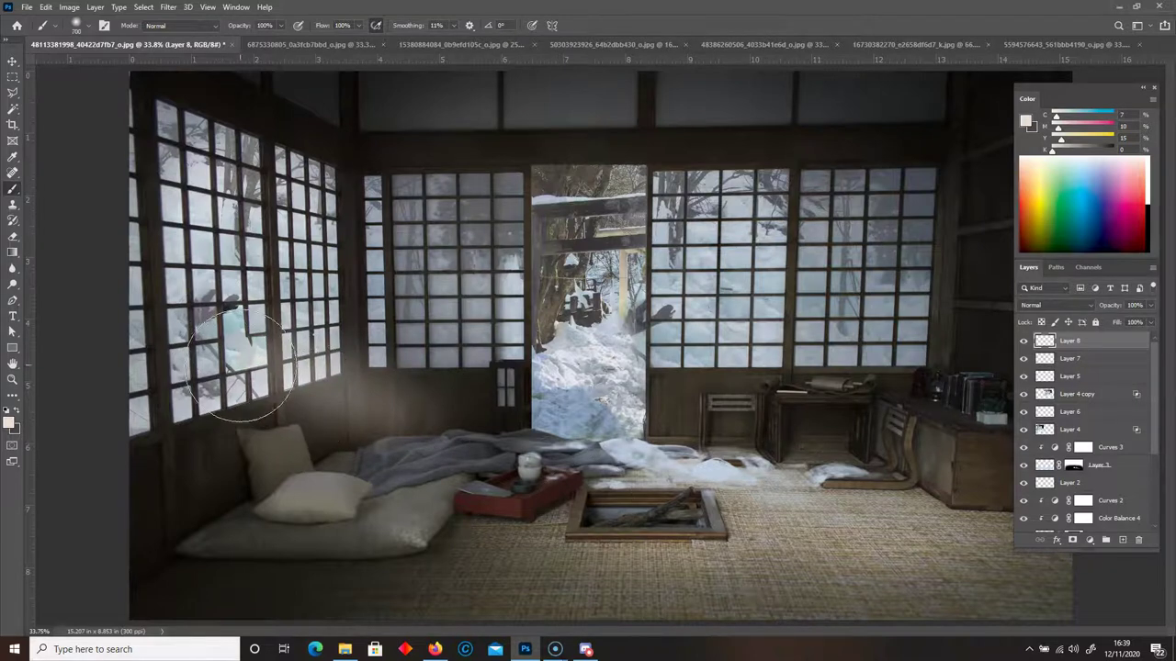
{"action": "left_click_drag", "start_coordinate": [407, 420], "coordinate": [298, 386]}
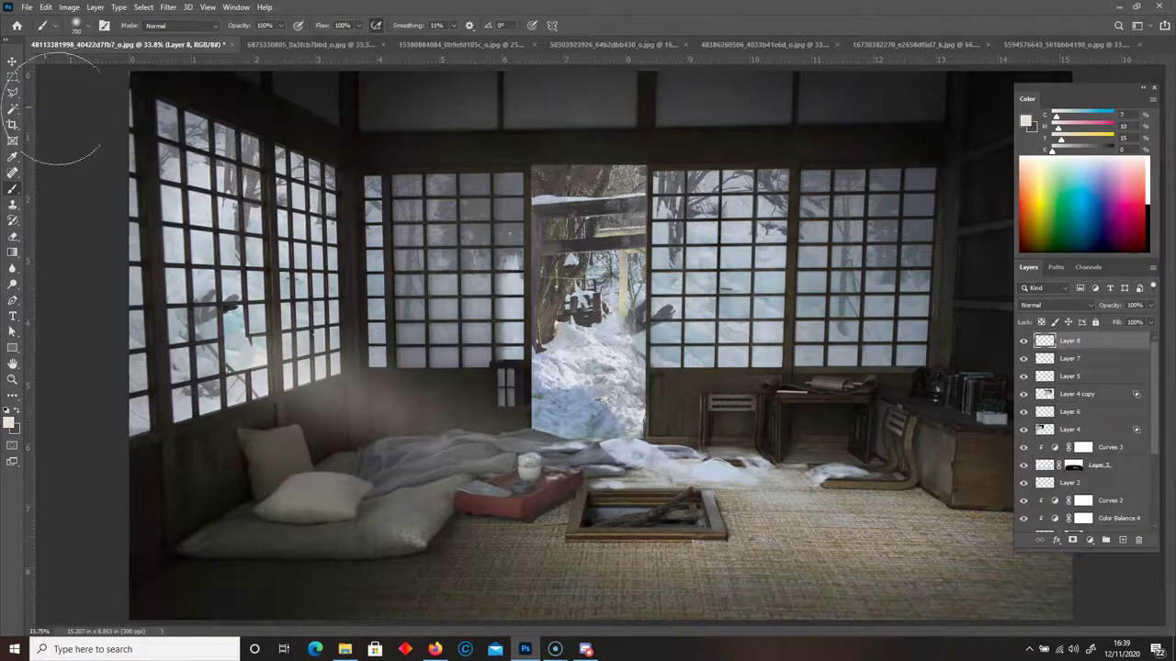
{"action": "left_click", "coordinate": [13, 236]}
{"action": "mouse_move", "coordinate": [229, 363]}
{"action": "left_mouse_down"}
{"action": "mouse_move", "coordinate": [217, 429]}
{"action": "mouse_move", "coordinate": [251, 433]}
{"action": "mouse_move", "coordinate": [197, 401]}
{"action": "mouse_move", "coordinate": [270, 372]}
{"action": "mouse_move", "coordinate": [216, 243]}
{"action": "left_mouse_up"}
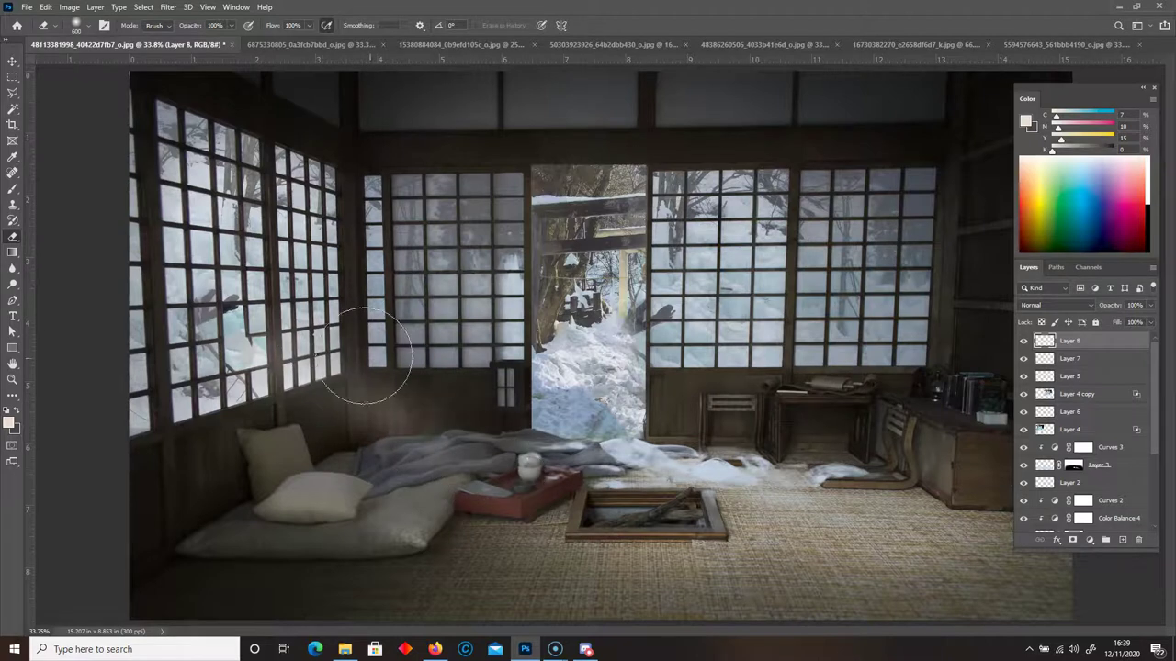
Change the foreground colour to a pale cool blue and paint soft light haze from the left window towards the bedding
{"action": "key", "text": "b"}
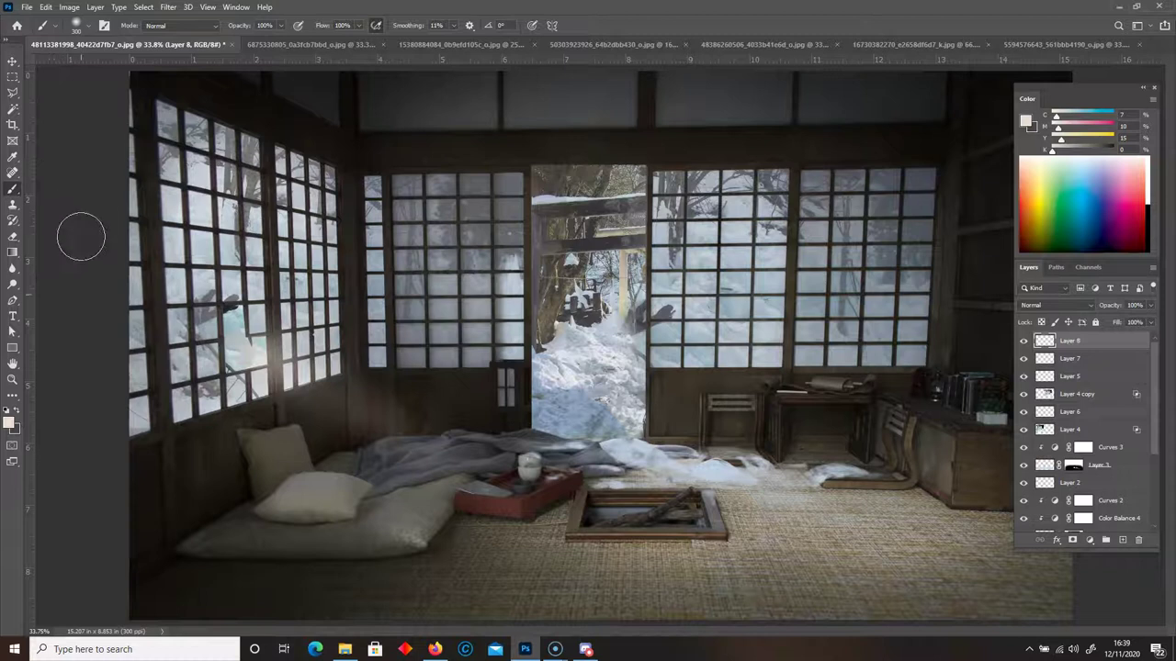
{"action": "left_click", "coordinate": [9, 422]}
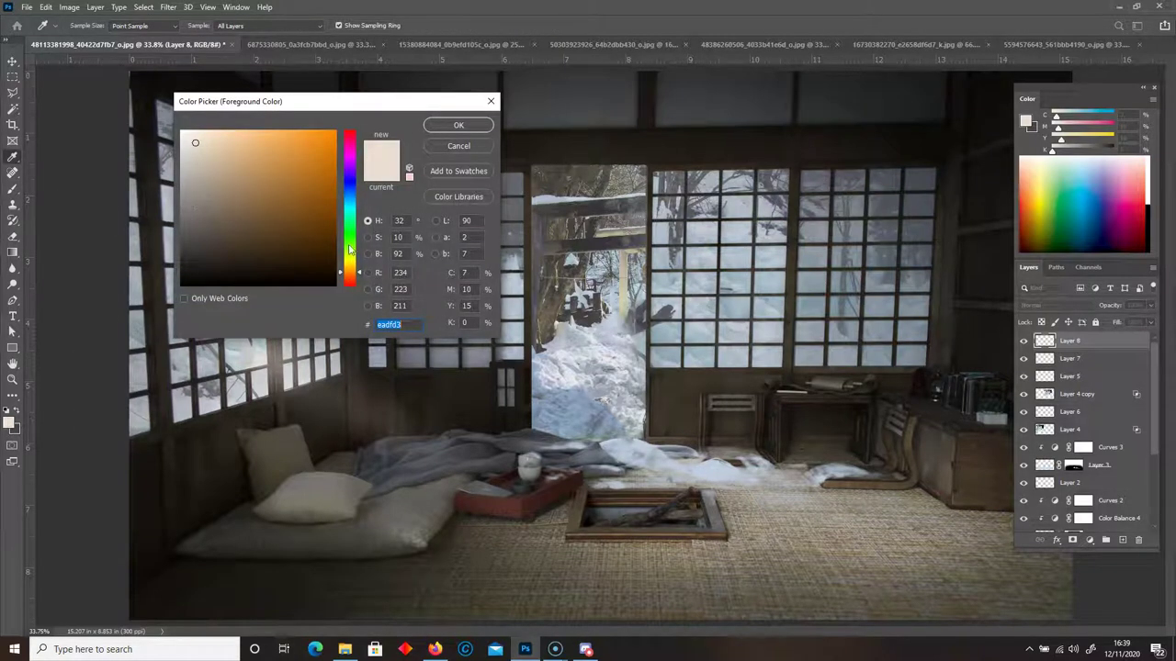
{"action": "left_click_drag", "start_coordinate": [349, 248], "coordinate": [347, 201]}
{"action": "left_click", "coordinate": [473, 124]}
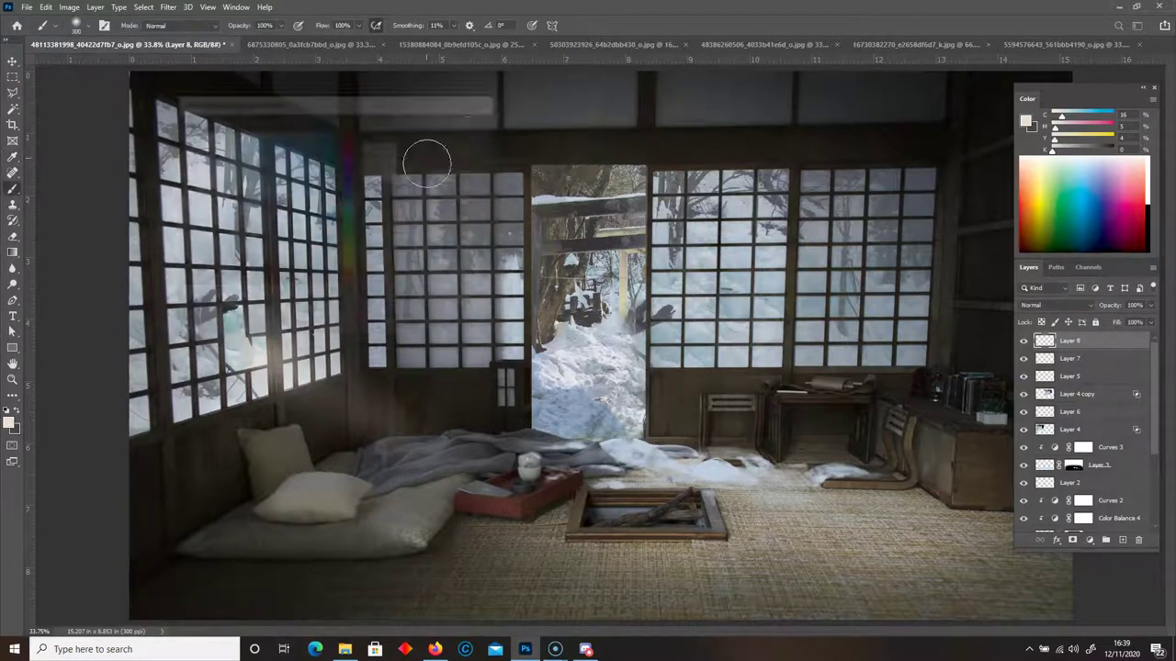
{"action": "mouse_move", "coordinate": [266, 331]}
{"action": "left_mouse_down"}
{"action": "mouse_move", "coordinate": [252, 372]}
{"action": "mouse_move", "coordinate": [212, 382]}
{"action": "mouse_move", "coordinate": [251, 356]}
{"action": "mouse_move", "coordinate": [395, 414]}
{"action": "left_mouse_up"}
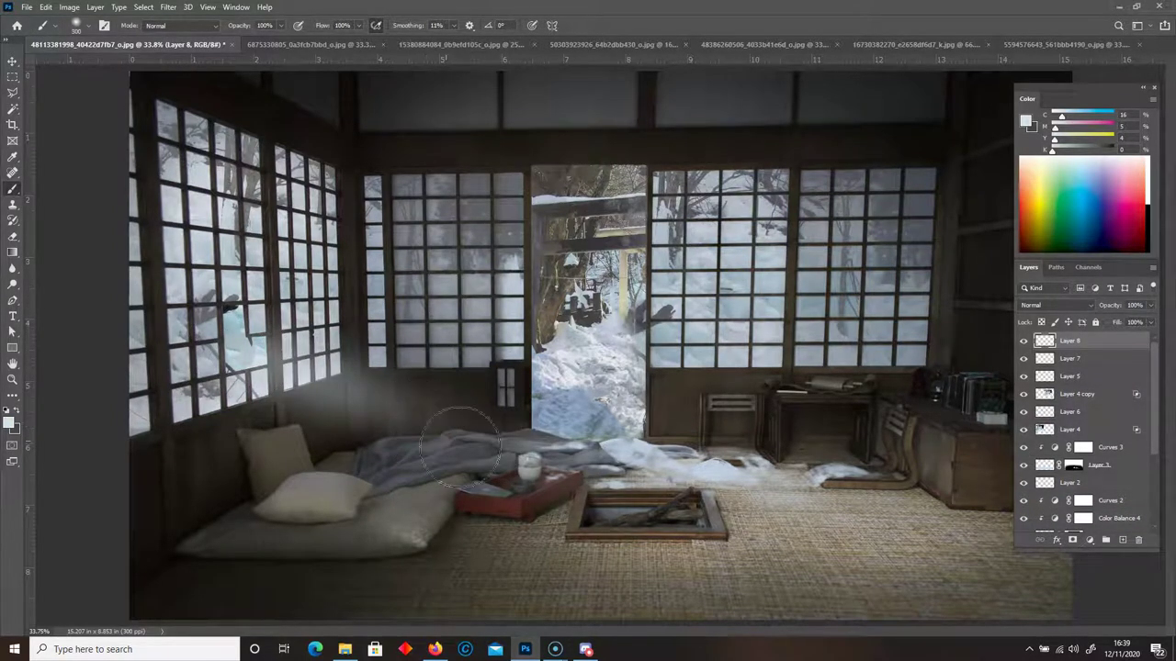
Erase excess haze below the side windows on Layer 8 with a soft eraser resized to about 600 px
{"action": "key", "text": "e"}
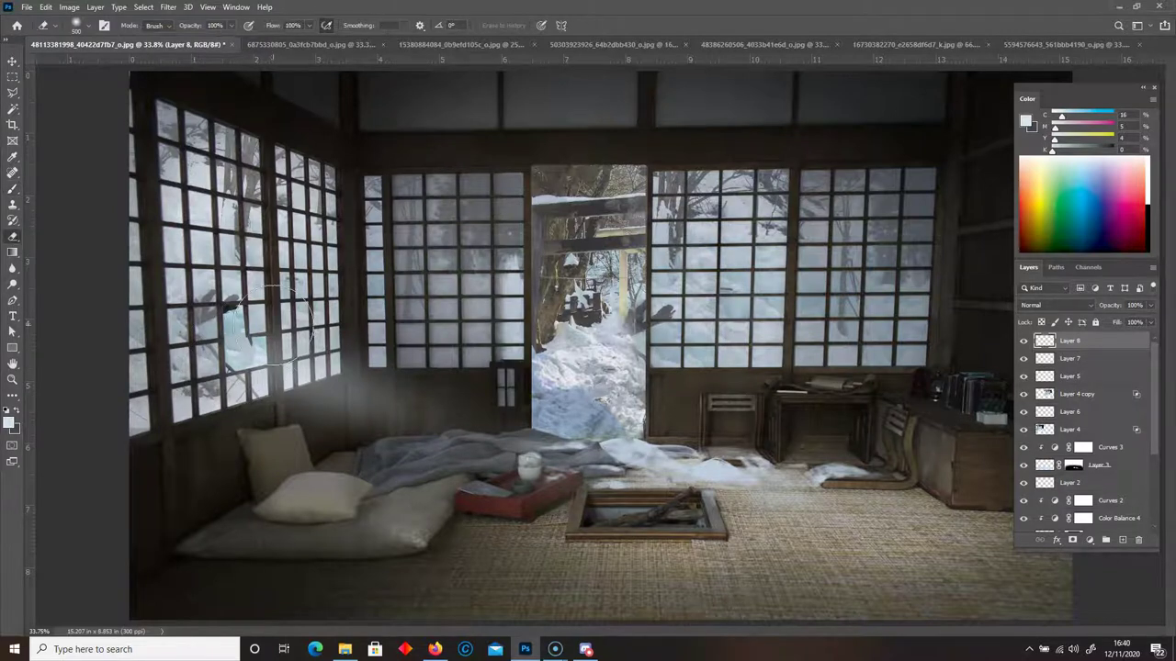
{"action": "key", "text": "bracketleft"}
{"action": "key", "text": "bracketleft"}
{"action": "key", "text": "bracketleft"}
{"action": "key", "text": "bracketright"}
{"action": "key", "text": "bracketright"}
{"action": "key", "text": "bracketright"}
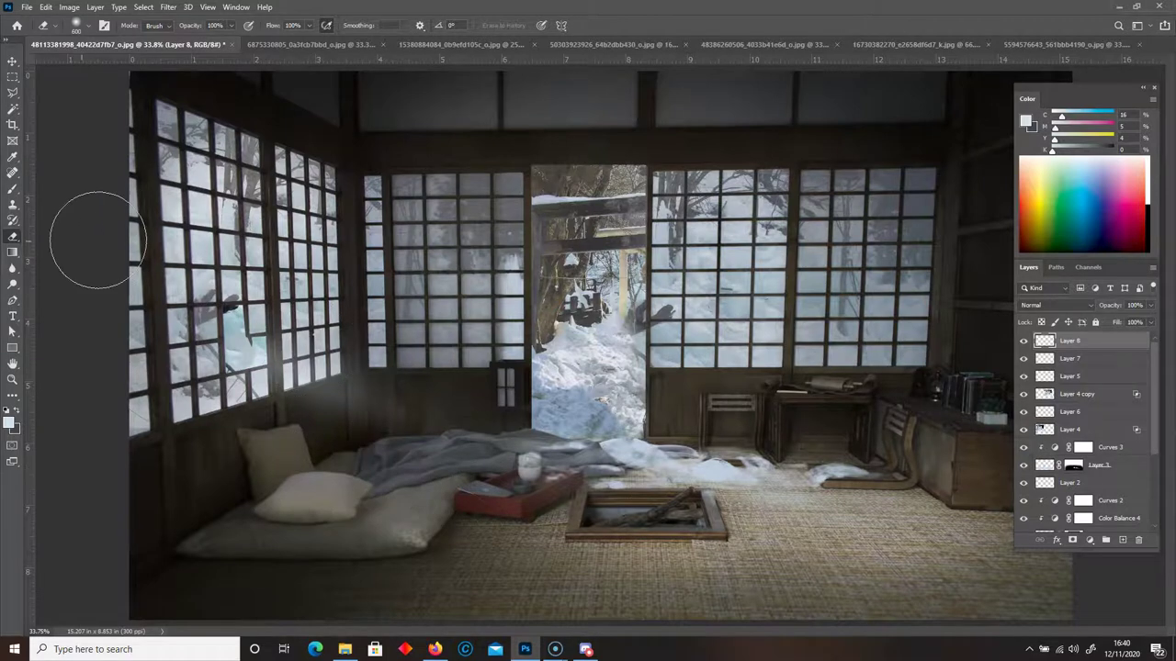
Choose the "texture - scattered dots sparse" brush and set the foreground colour to white
{"action": "left_click", "coordinate": [12, 189]}
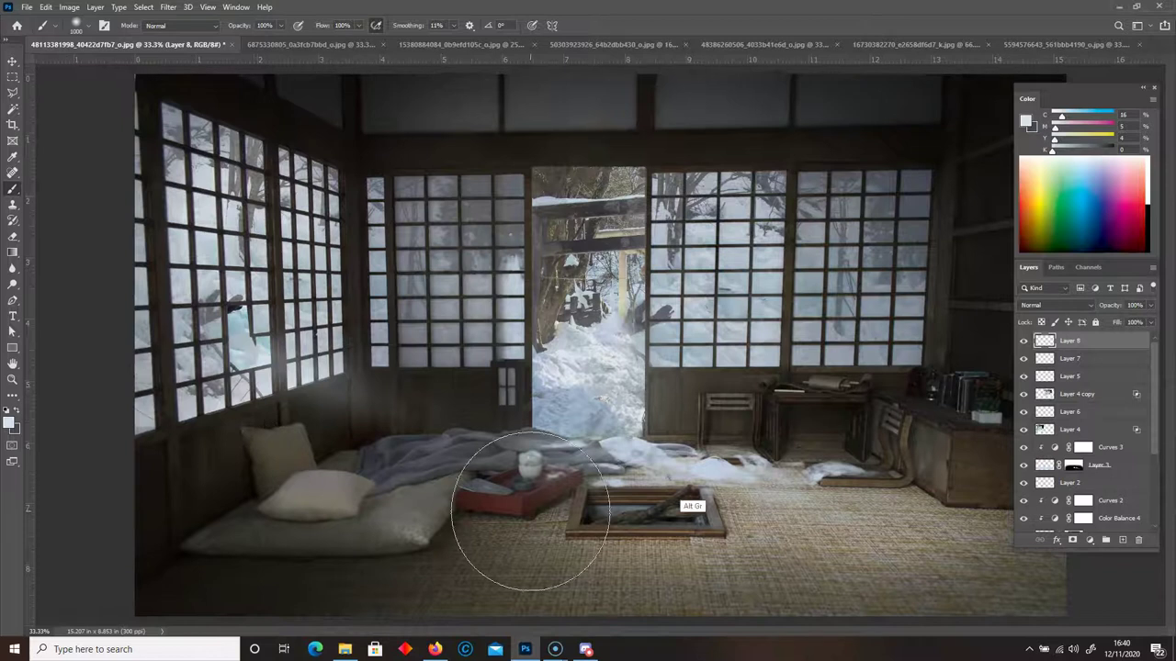
{"action": "scroll", "coordinate": [499, 525], "scroll_direction": "down", "scroll_amount": 1}
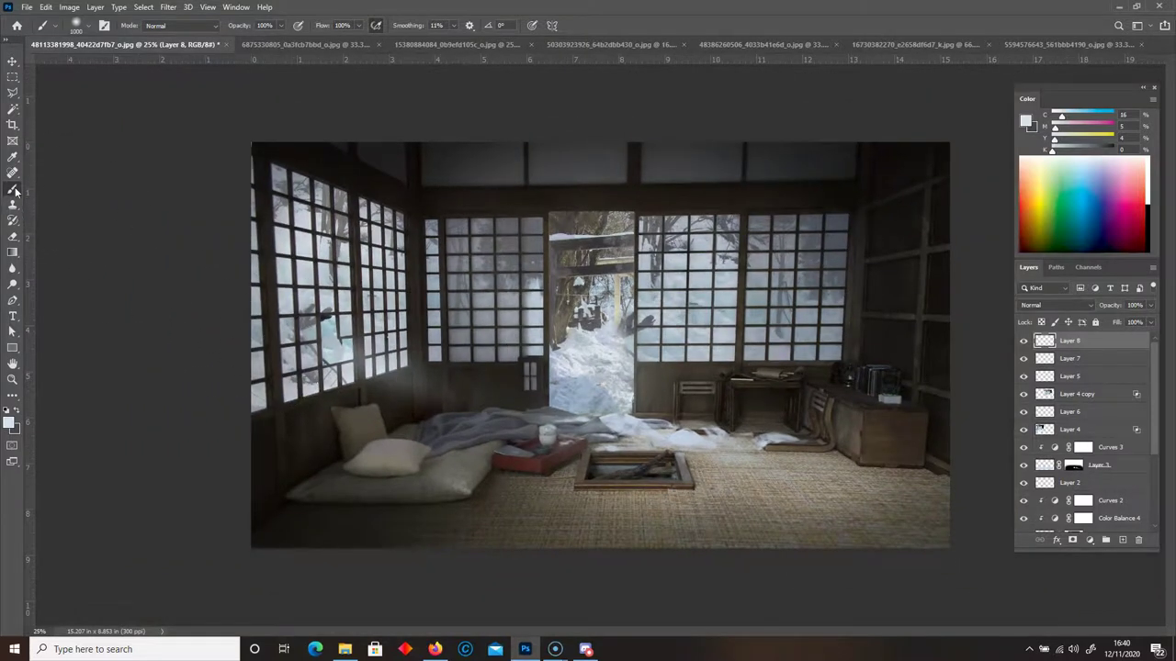
{"action": "right_click", "coordinate": [443, 400]}
{"action": "left_click_drag", "start_coordinate": [614, 361], "coordinate": [611, 444]}
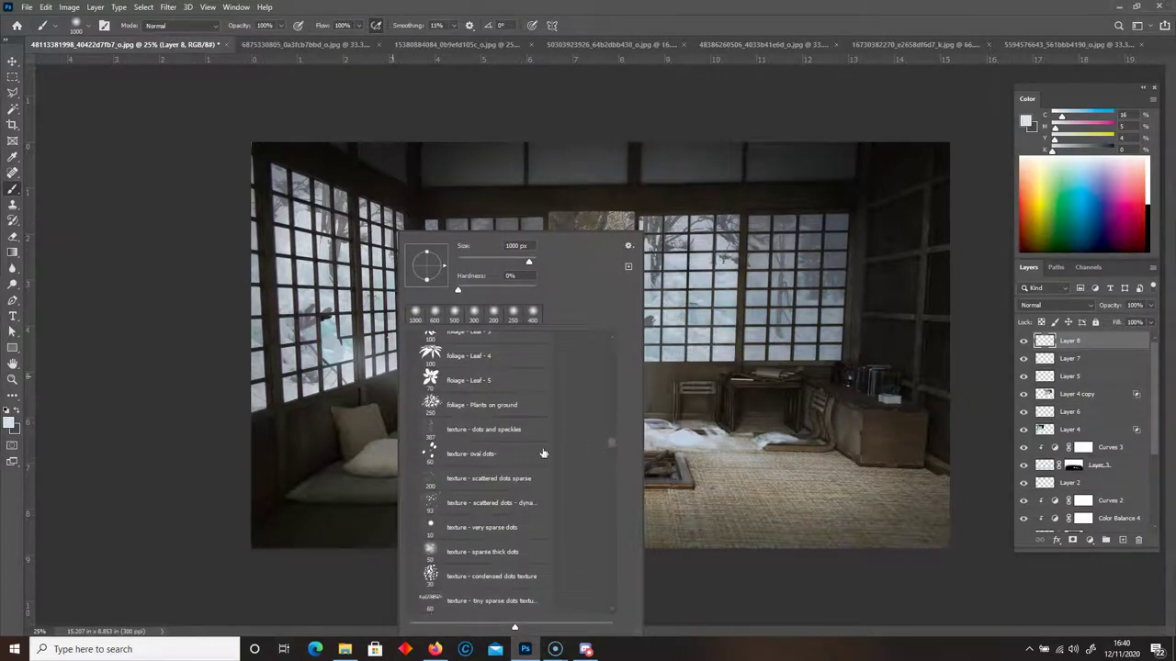
{"action": "left_click", "coordinate": [493, 479]}
{"action": "key", "text": "Return"}
{"action": "left_click", "coordinate": [9, 422]}
{"action": "left_click", "coordinate": [187, 135]}
{"action": "key", "text": "Return"}
{"action": "key", "text": "b"}
{"action": "key", "text": "ctrl+plus"}
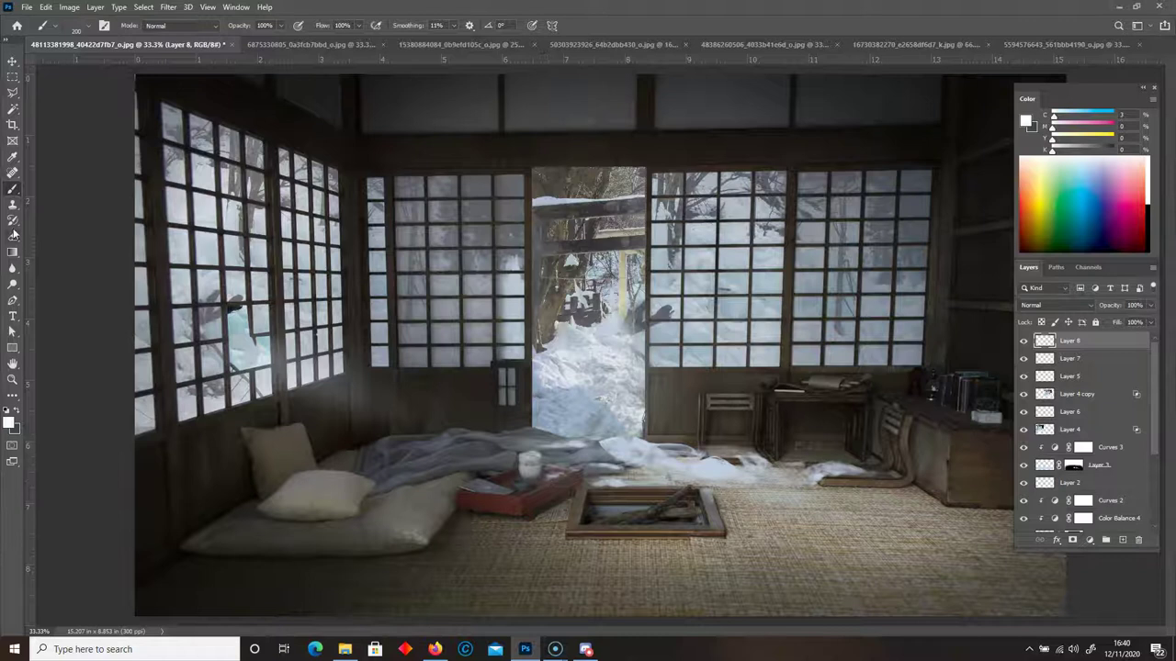
Hide the names in the brush preset list and pick the wispy, flat stroke brush preset
{"action": "right_click", "coordinate": [11, 191]}
{"action": "left_click", "coordinate": [39, 195]}
{"action": "right_click", "coordinate": [525, 462]}
{"action": "mouse_move", "coordinate": [746, 477]}
{"action": "left_mouse_down"}
{"action": "mouse_move", "coordinate": [748, 348]}
{"action": "mouse_move", "coordinate": [748, 364]}
{"action": "left_mouse_up"}
{"action": "scroll", "coordinate": [748, 367], "scroll_direction": "up", "scroll_amount": 10}
{"action": "left_click", "coordinate": [762, 245]}
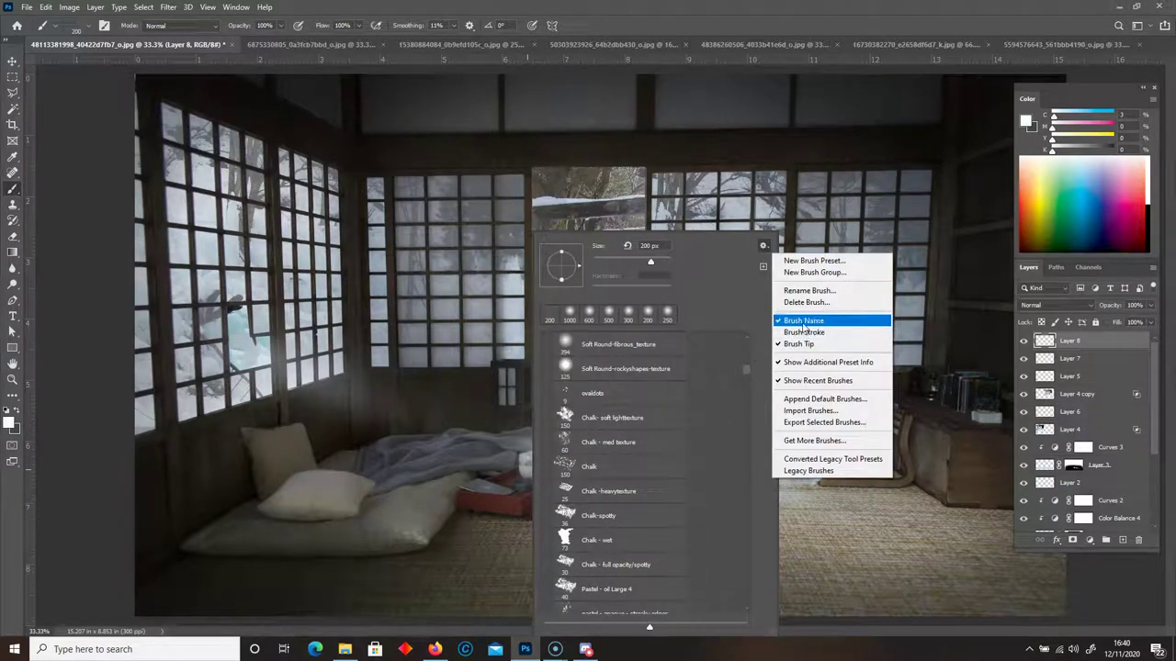
{"action": "left_click", "coordinate": [804, 321]}
{"action": "scroll", "coordinate": [641, 432], "scroll_direction": "up", "scroll_amount": 3}
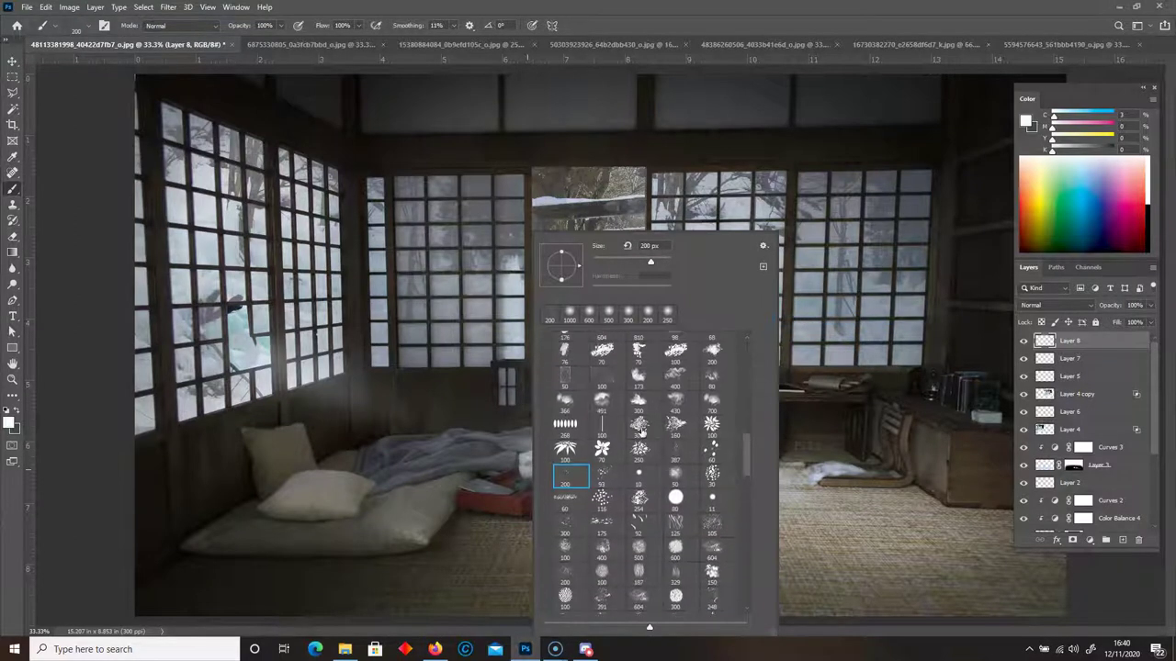
{"action": "left_click_drag", "start_coordinate": [742, 447], "coordinate": [742, 425]}
{"action": "left_click", "coordinate": [712, 450]}
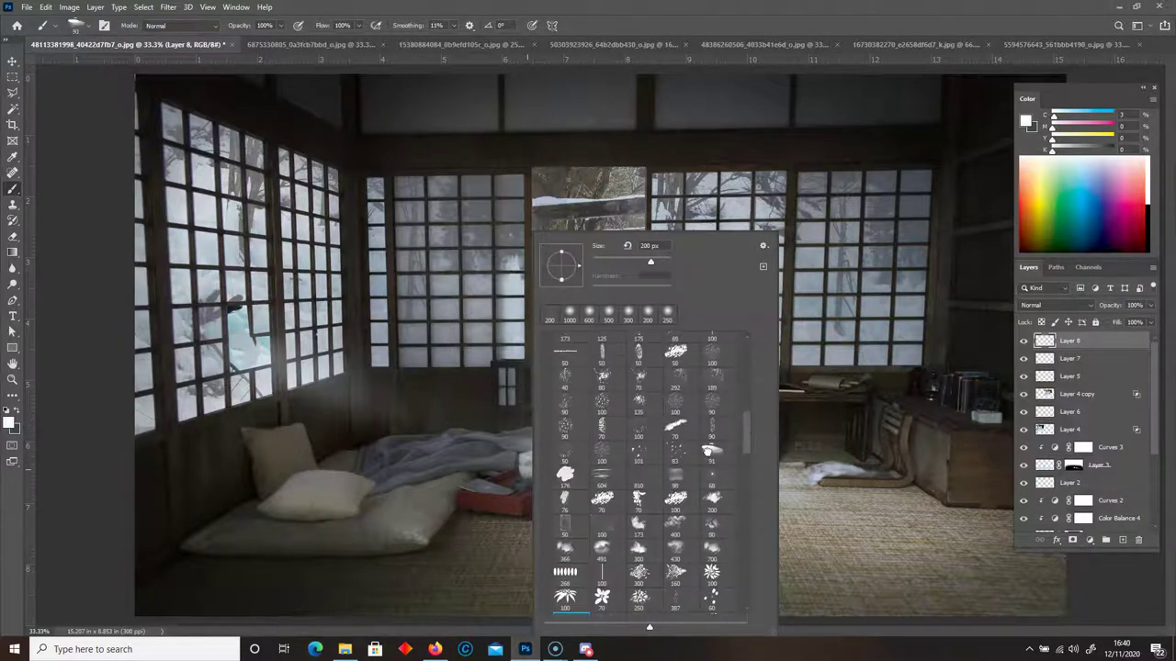
{"action": "left_click", "coordinate": [99, 393]}
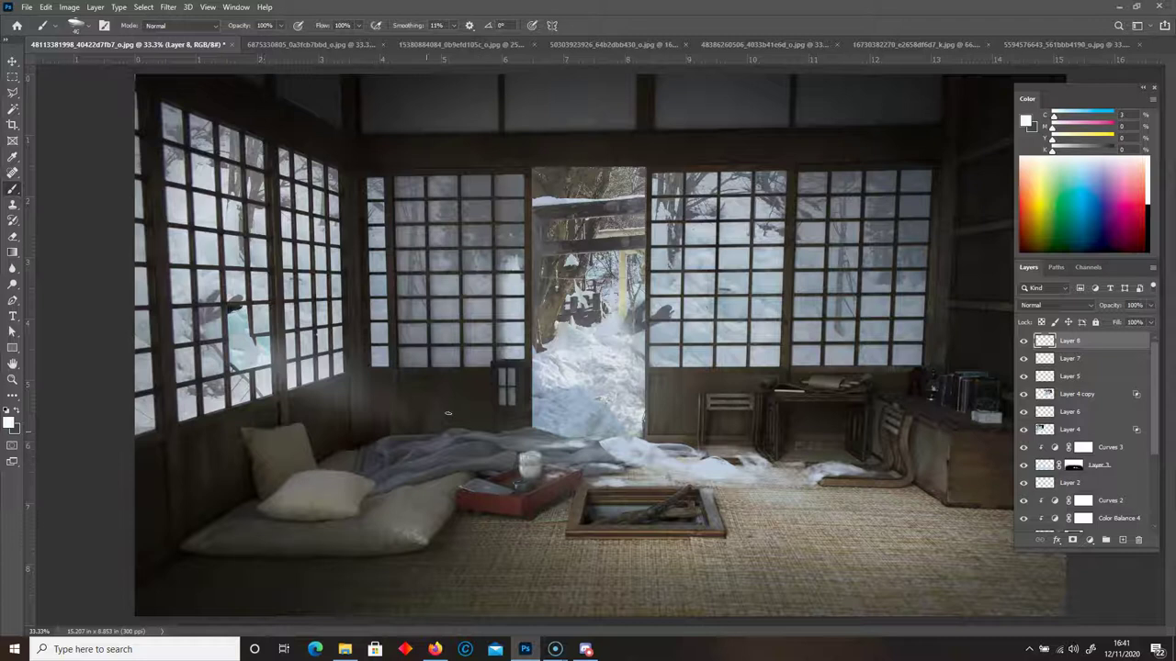
Sample the grey of the blanket as the brush's foreground colour
{"action": "left_click", "coordinate": [406, 467], "text": "alt"}
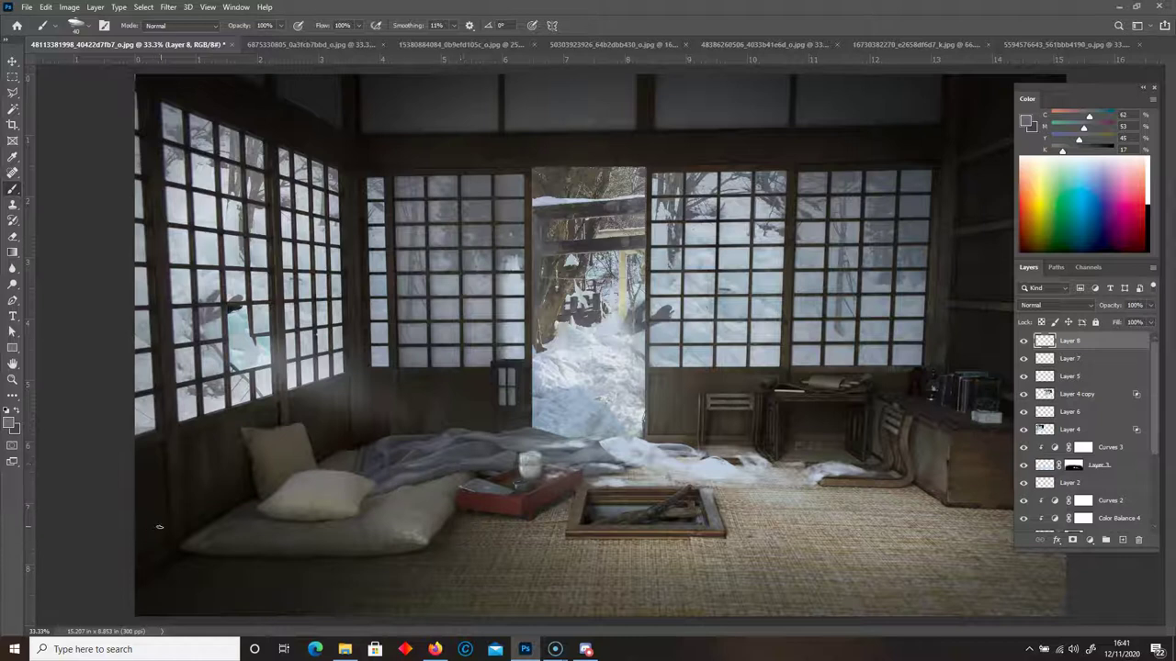
{"action": "scroll", "coordinate": [156, 527], "scroll_direction": "down", "scroll_amount": 1}
{"action": "scroll", "coordinate": [421, 543], "scroll_direction": "up", "scroll_amount": 1}
Discard the new empty layer, add a Gradient Map adjustment above Layer 8, and set its dark stop to navy #17192a
{"action": "left_click", "coordinate": [1122, 541]}
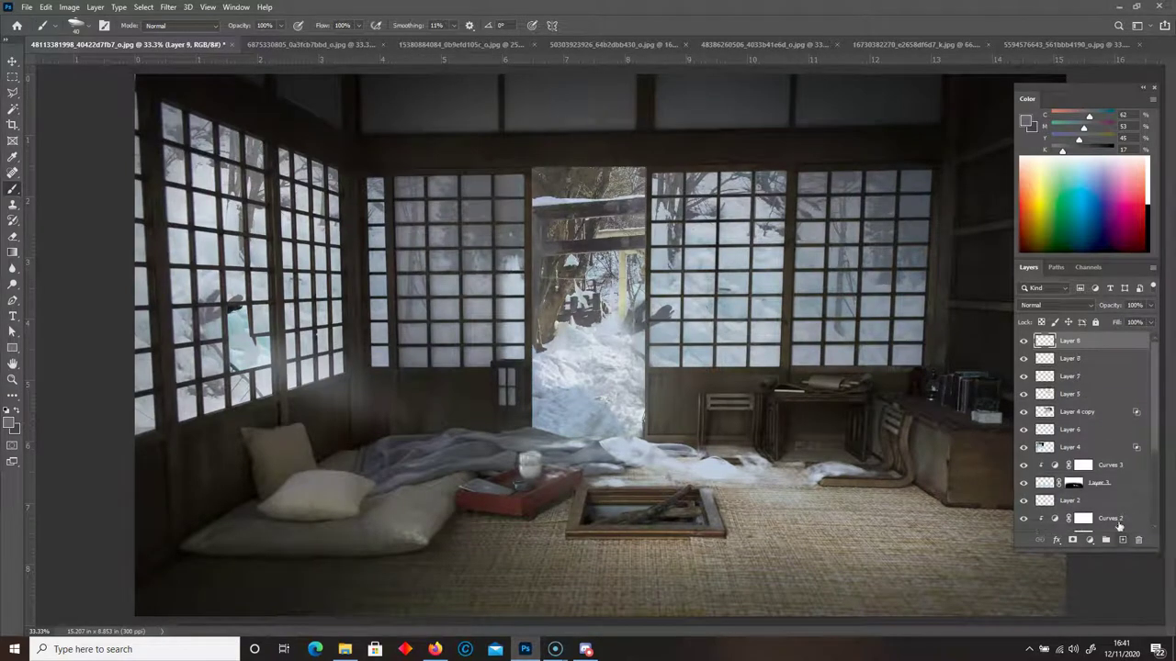
{"action": "key", "text": "Delete"}
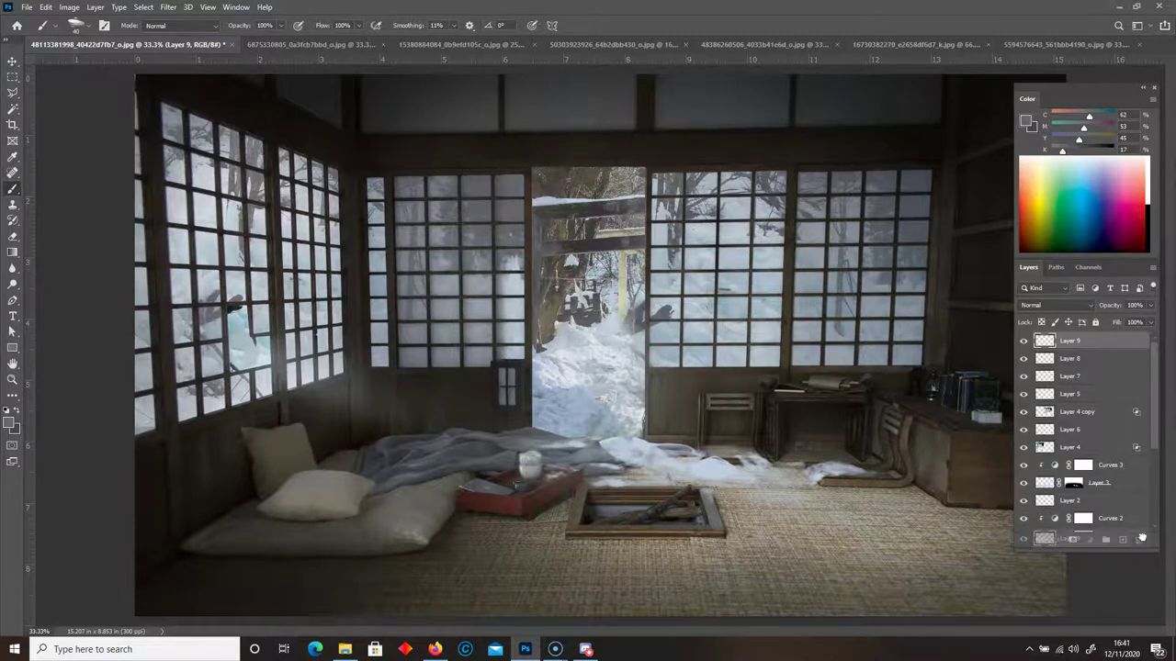
{"action": "left_click", "coordinate": [1090, 540]}
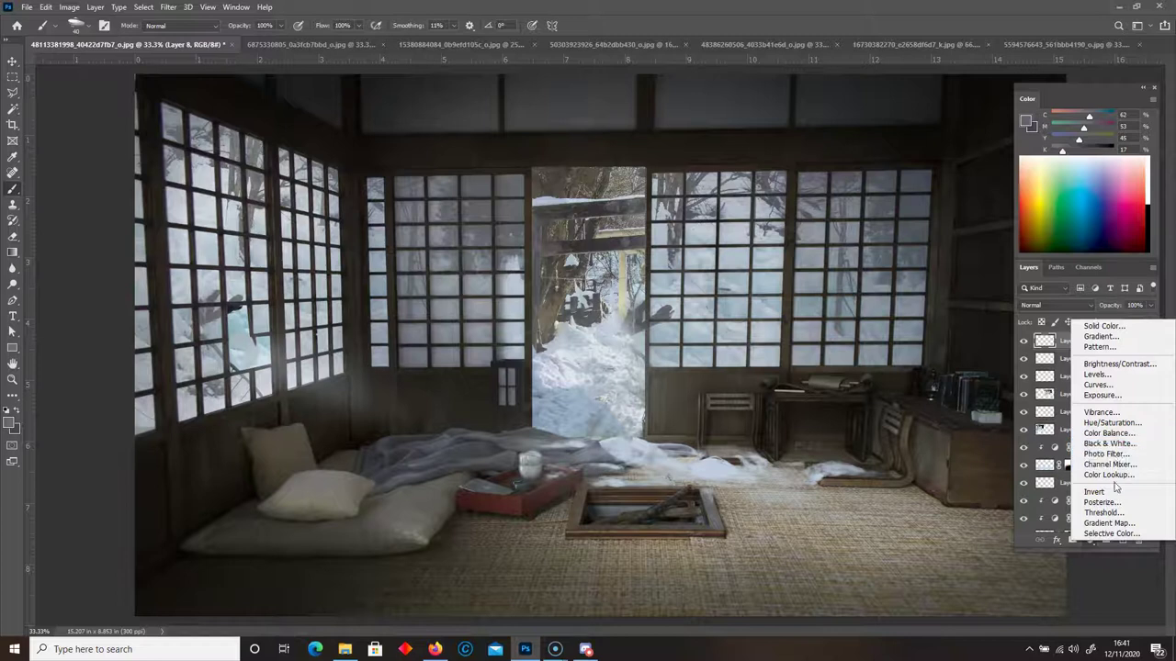
{"action": "left_click", "coordinate": [1108, 524]}
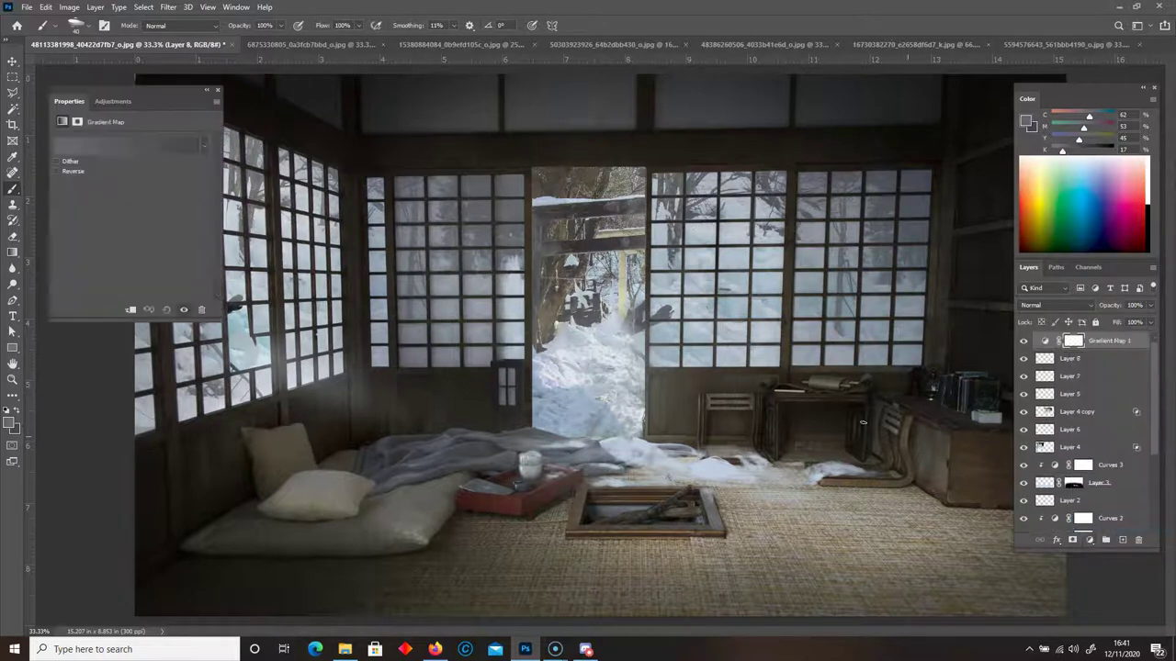
{"action": "left_click", "coordinate": [107, 143]}
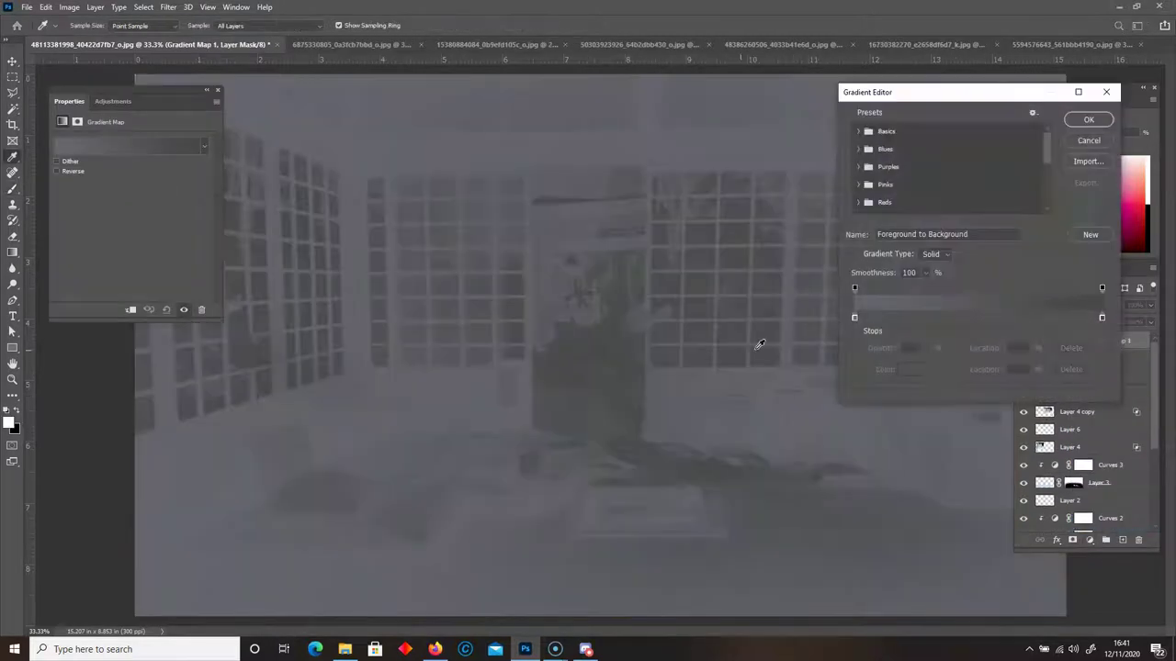
{"action": "double_click", "coordinate": [855, 319]}
{"action": "left_click", "coordinate": [262, 246]}
{"action": "left_click", "coordinate": [262, 247]}
{"action": "left_click", "coordinate": [252, 260]}
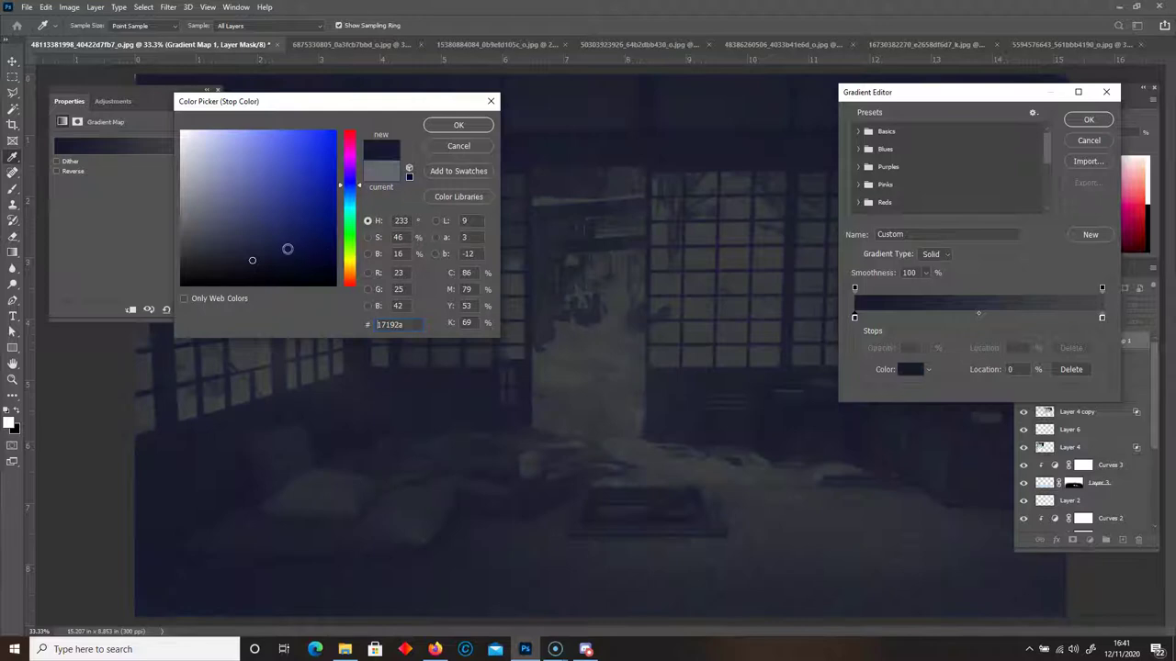
{"action": "left_click", "coordinate": [459, 127]}
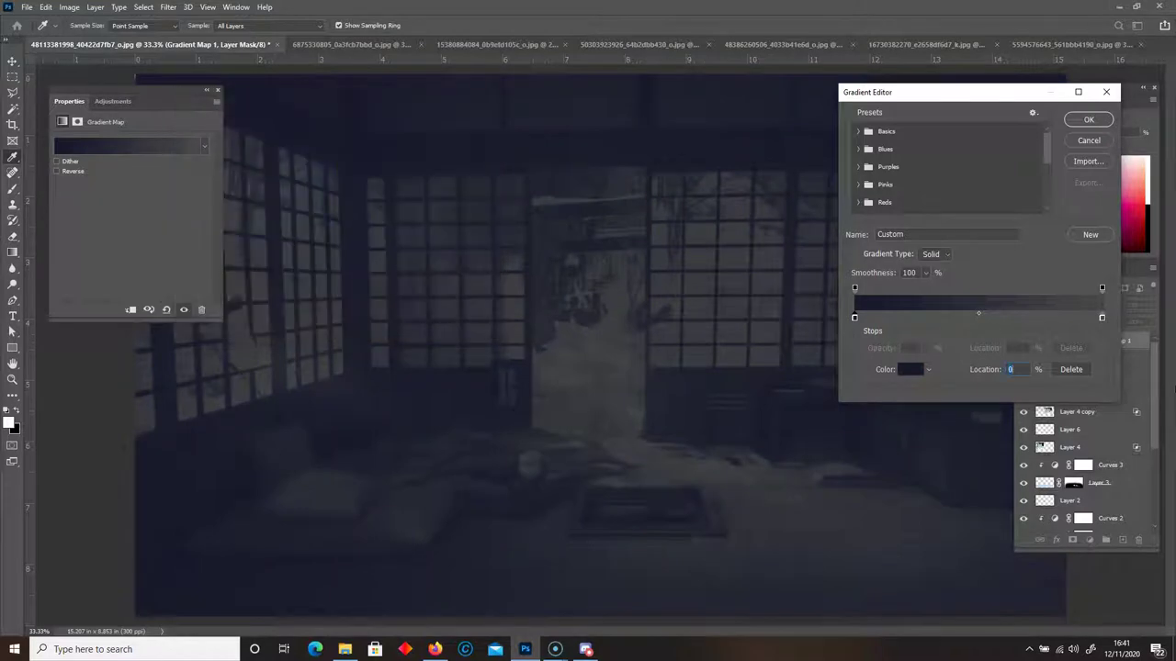
Set the gradient map's light stop to pale cream #f5e8c8 and apply the gradient
{"action": "double_click", "coordinate": [1102, 318]}
{"action": "left_click", "coordinate": [457, 229]}
{"action": "left_click_drag", "start_coordinate": [549, 328], "coordinate": [549, 331]}
{"action": "left_click_drag", "start_coordinate": [457, 228], "coordinate": [455, 224]}
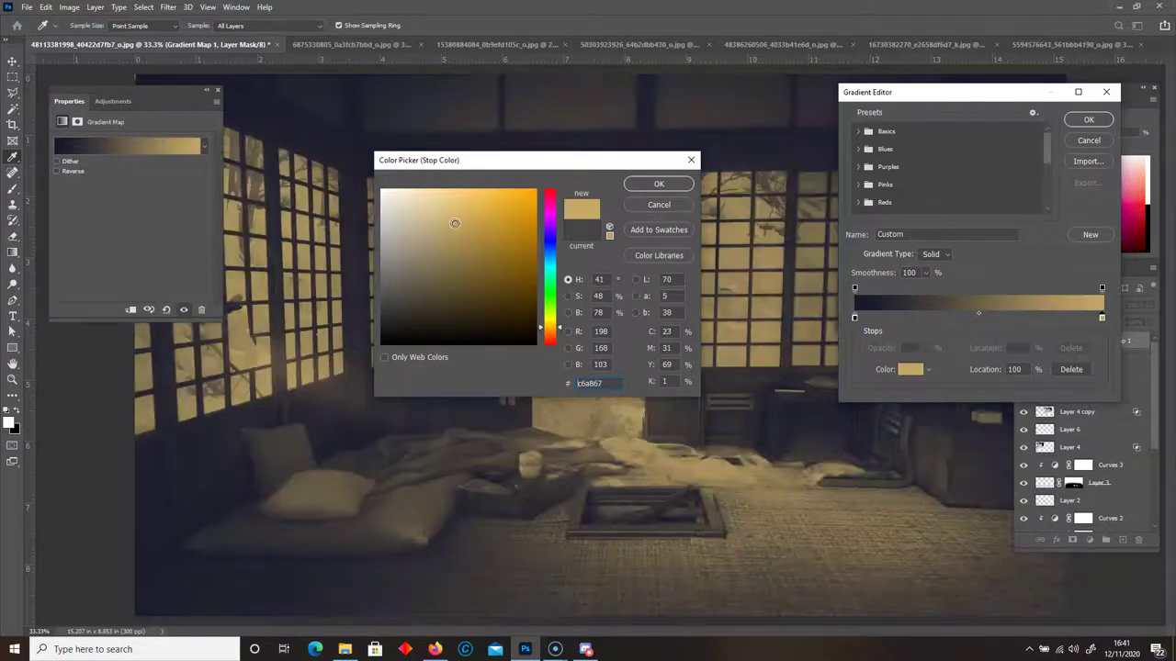
{"action": "left_click", "coordinate": [418, 217]}
{"action": "left_click", "coordinate": [412, 202]}
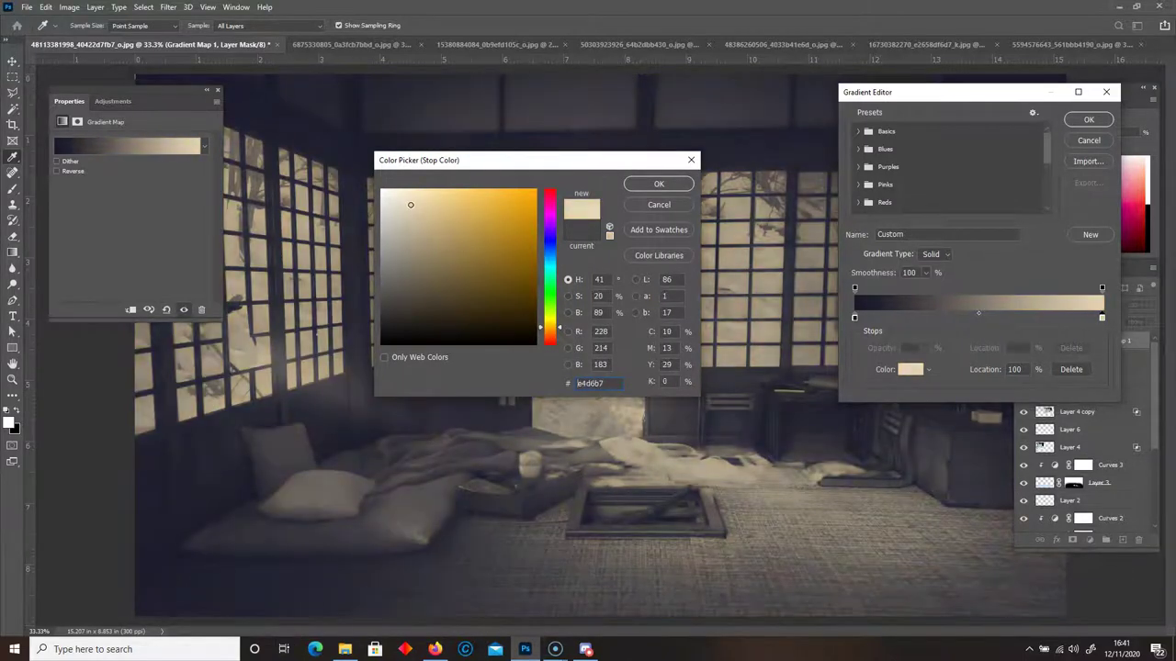
{"action": "mouse_move", "coordinate": [551, 269]}
{"action": "left_mouse_down"}
{"action": "mouse_move", "coordinate": [548, 254]}
{"action": "mouse_move", "coordinate": [553, 331]}
{"action": "left_mouse_up"}
{"action": "left_click", "coordinate": [409, 195]}
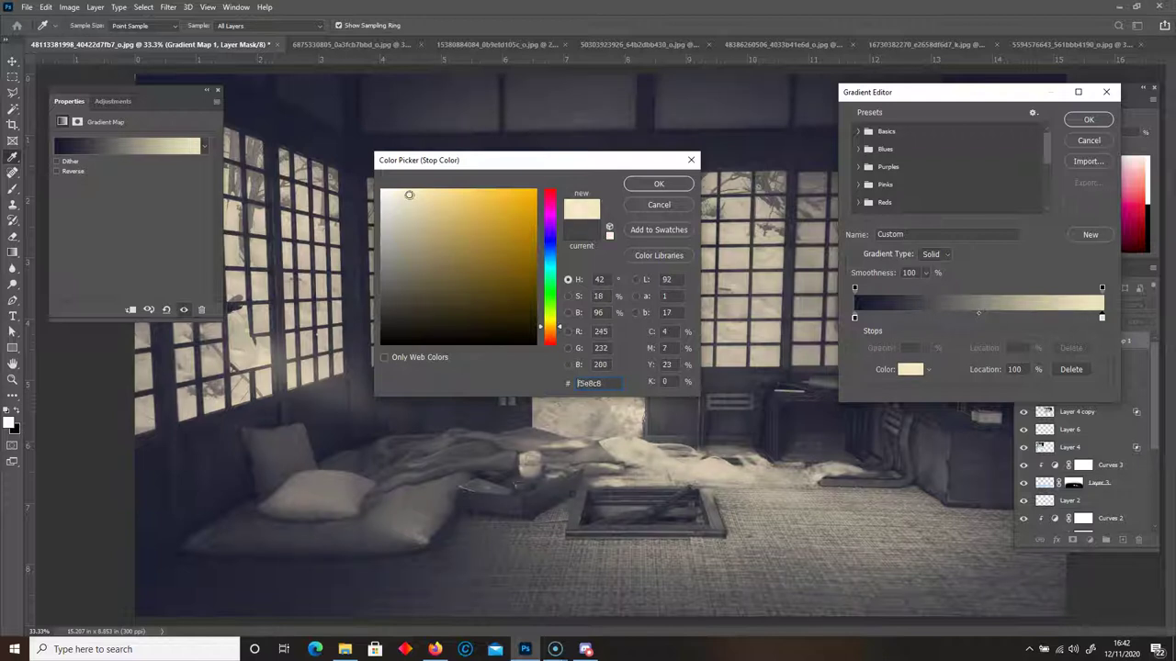
{"action": "left_click", "coordinate": [659, 184]}
{"action": "left_click", "coordinate": [1089, 119]}
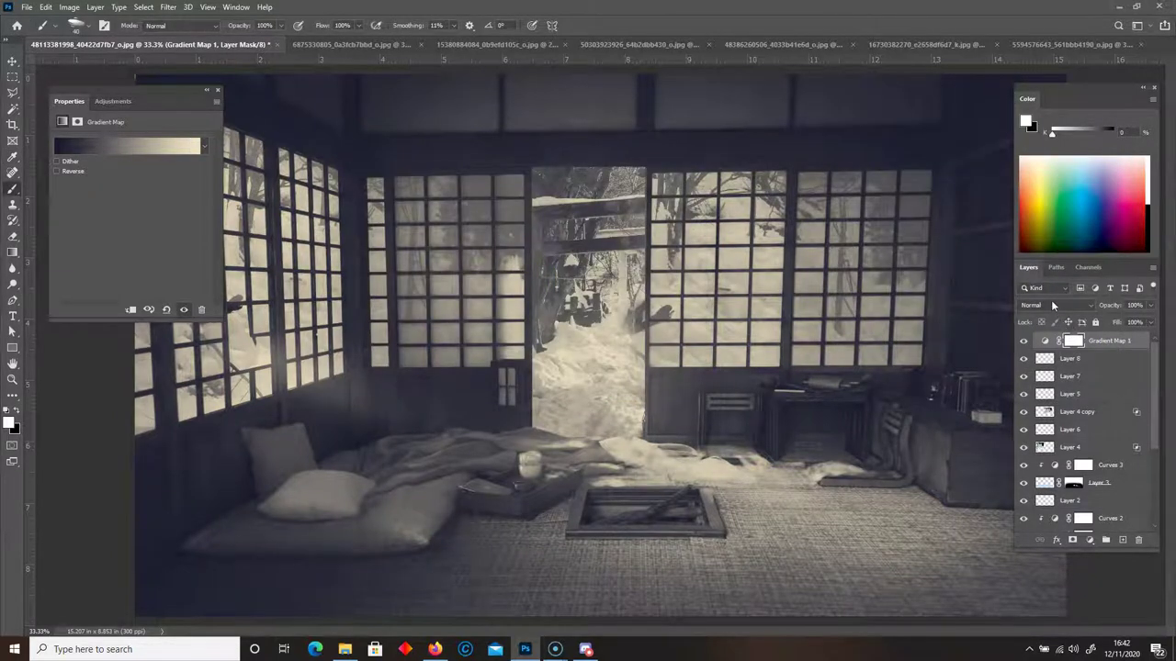
Set the Gradient Map layer's blend mode to Multiply and its opacity to 24%
{"action": "left_click", "coordinate": [1053, 305]}
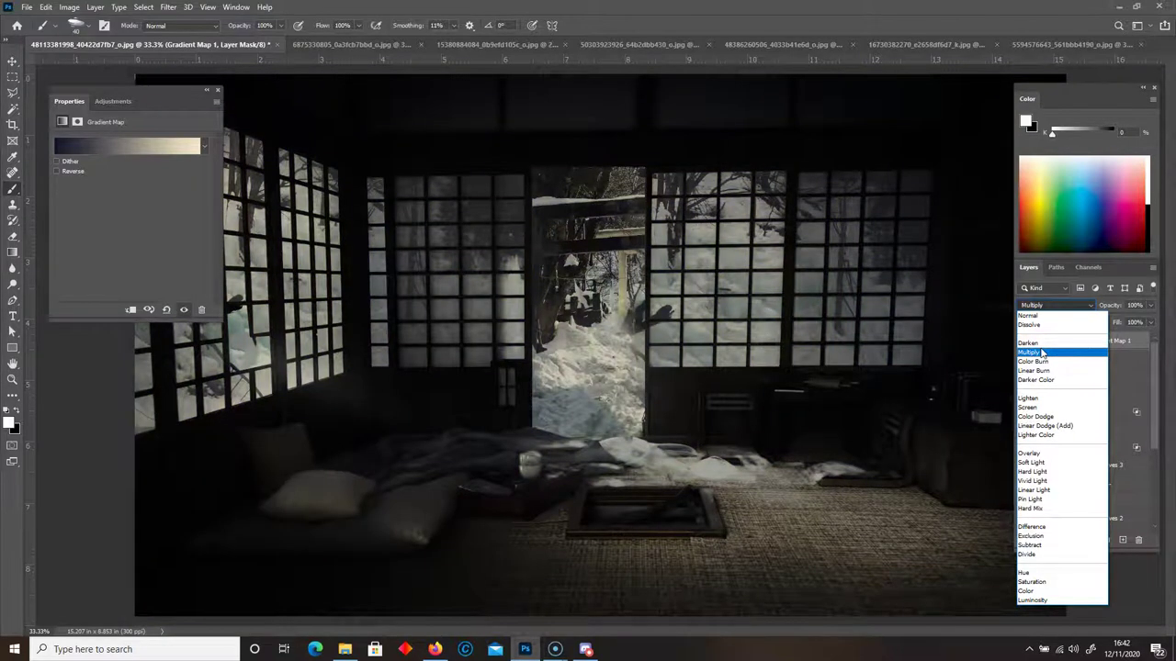
{"action": "left_click", "coordinate": [1041, 352]}
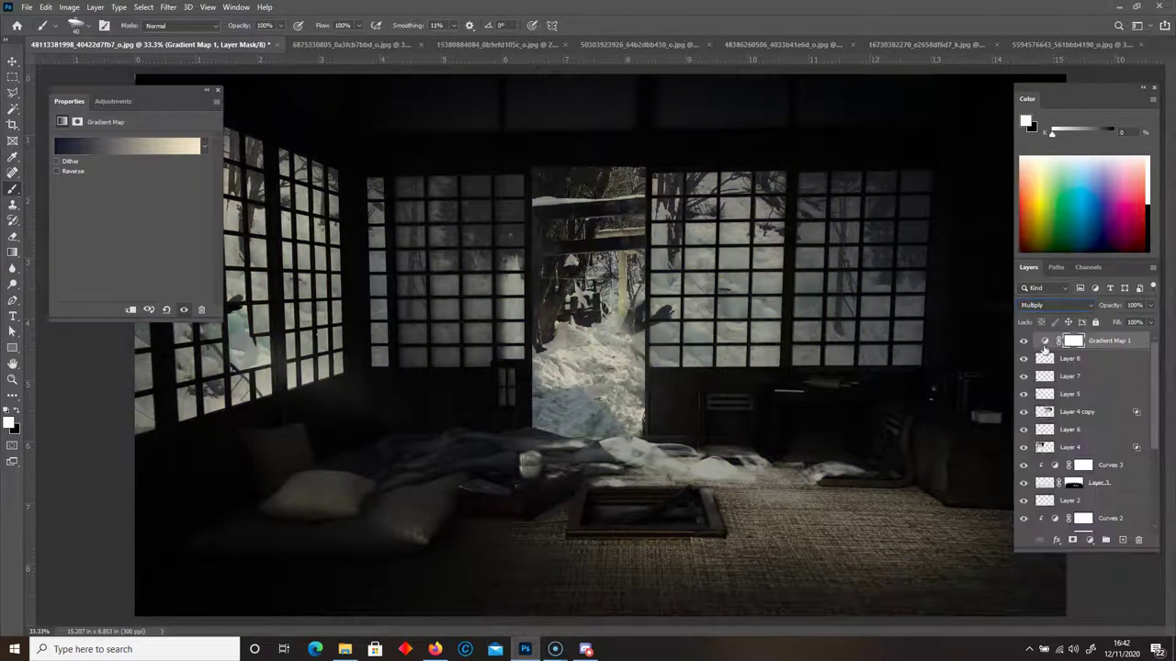
{"action": "left_click", "coordinate": [1150, 307]}
{"action": "left_click_drag", "start_coordinate": [1105, 319], "coordinate": [1104, 319]}
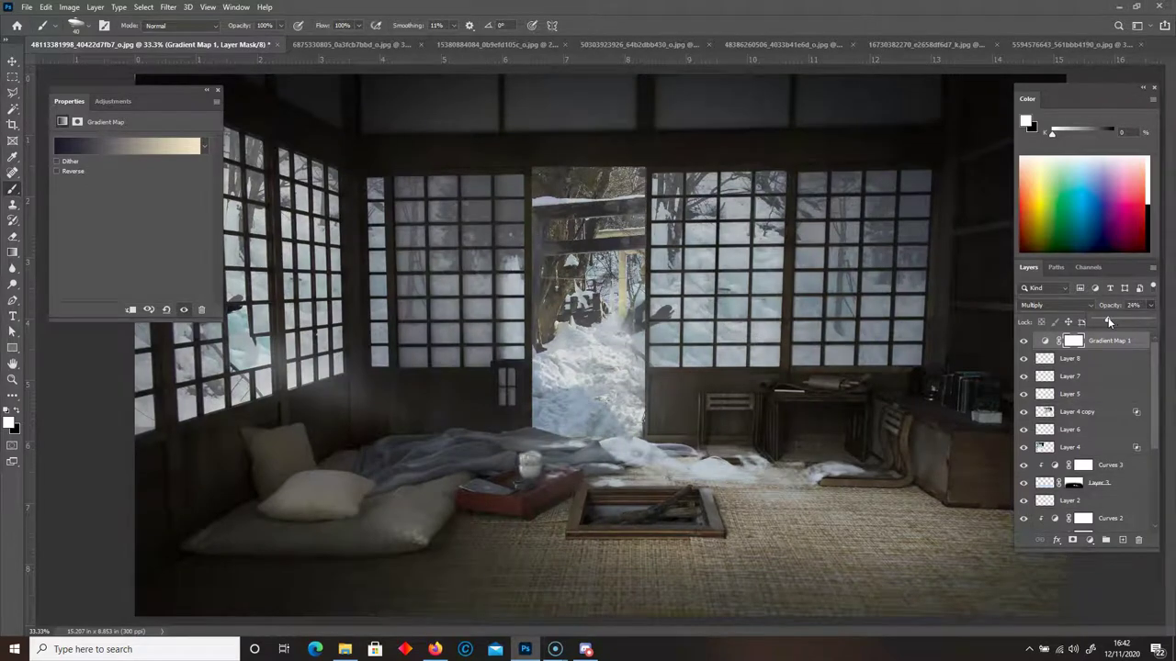
Compare the image with and without the Gradient Map layer, and delete that layer
{"action": "key", "text": "ctrl+minus"}
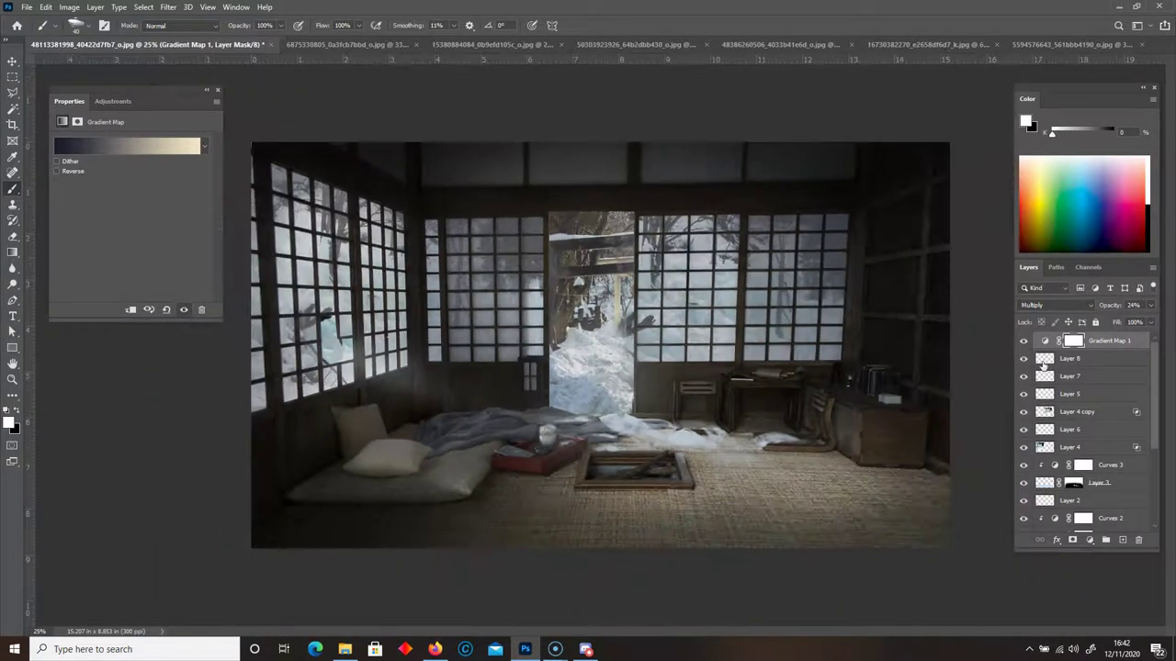
{"action": "left_click", "coordinate": [1022, 342]}
{"action": "left_click", "coordinate": [1024, 343]}
{"action": "left_click_drag", "start_coordinate": [1046, 345], "coordinate": [1138, 540]}
Add a Color Balance adjustment above Layer 8 and shift its midtones toward cyan and to blue +16
{"action": "left_click", "coordinate": [1091, 547]}
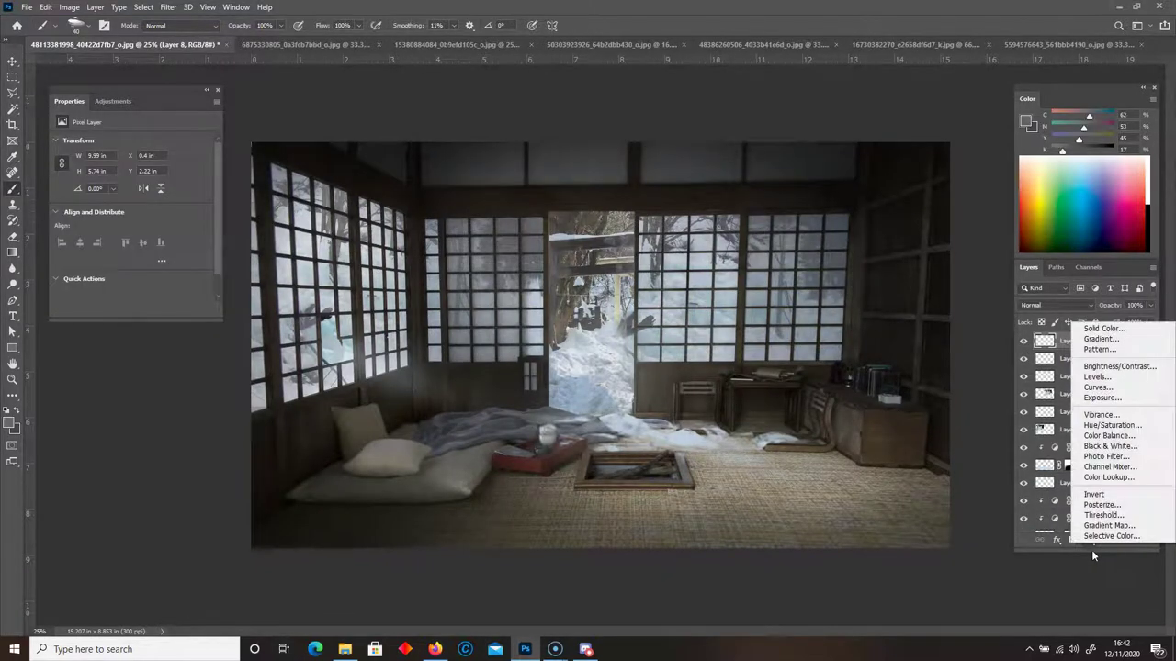
{"action": "left_click", "coordinate": [1102, 436]}
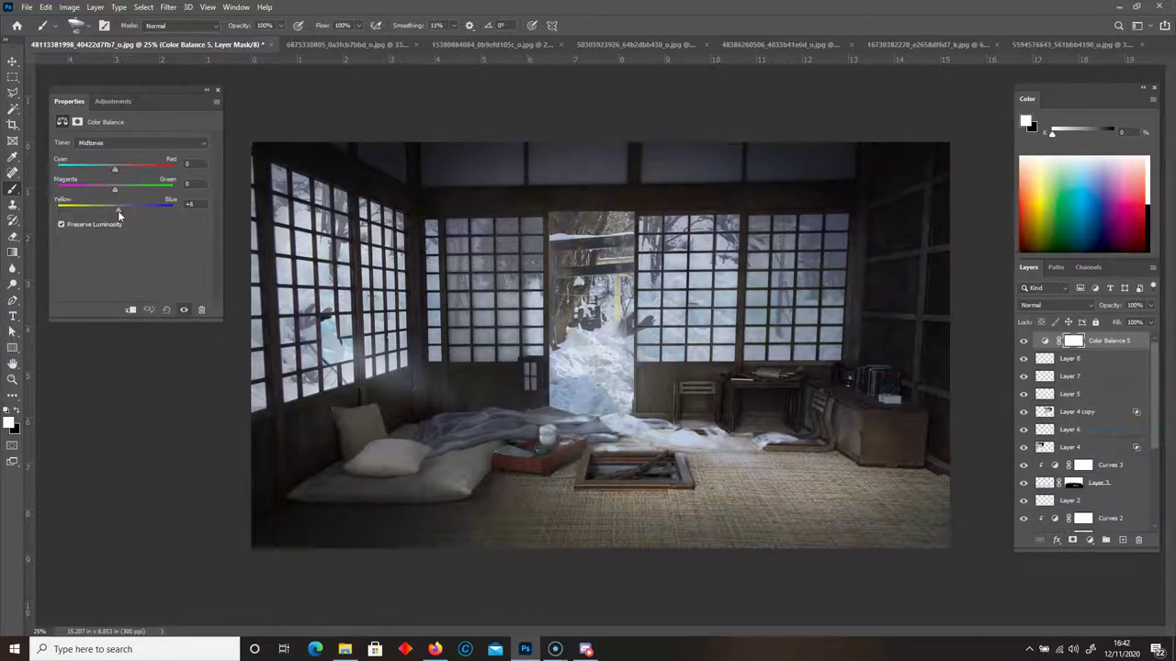
{"action": "left_click_drag", "start_coordinate": [108, 167], "coordinate": [110, 168]}
{"action": "left_click_drag", "start_coordinate": [118, 210], "coordinate": [123, 209]}
Set the Color Balance shadows to red +4 and yellow-blue -6
{"action": "left_click", "coordinate": [105, 144]}
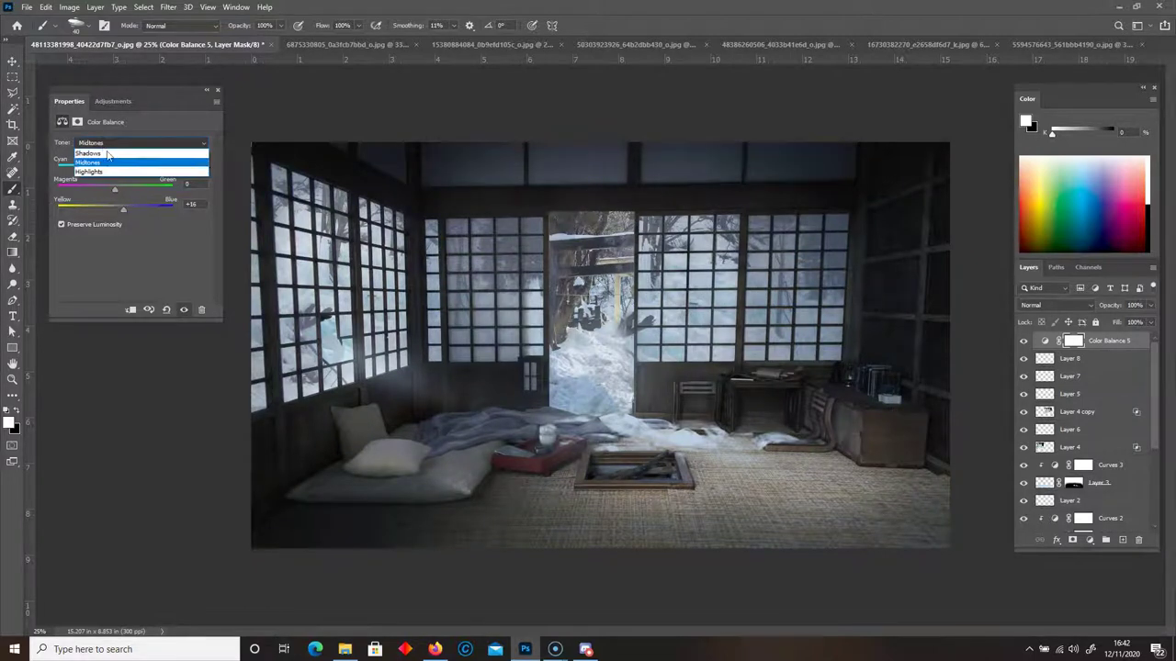
{"action": "left_click", "coordinate": [101, 151]}
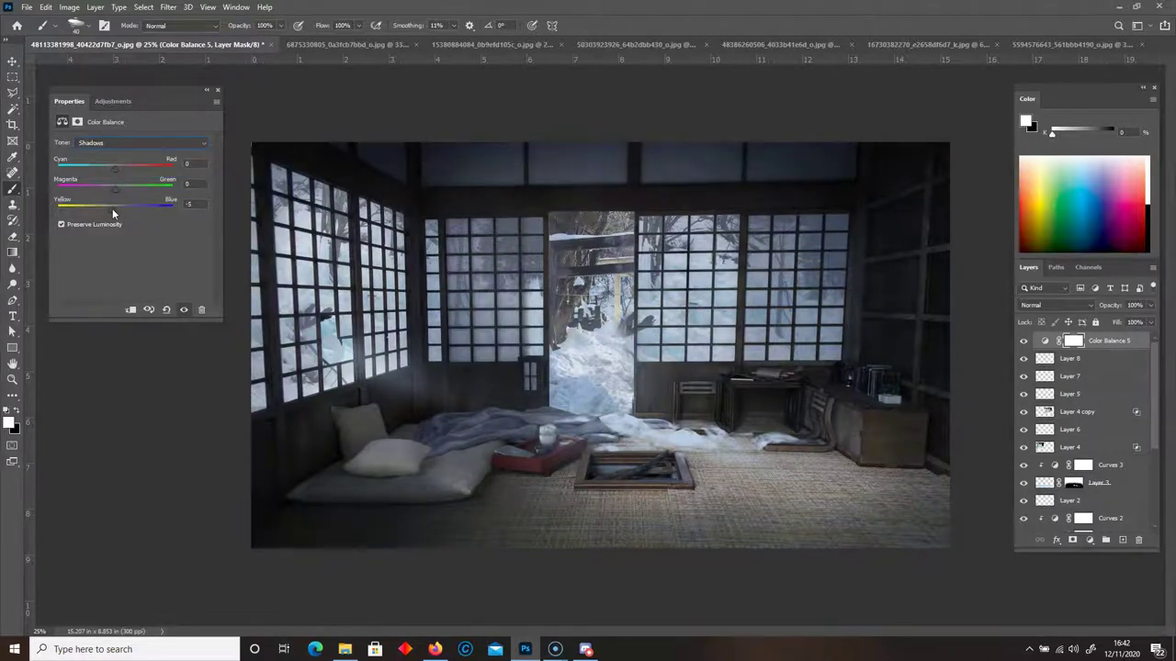
{"action": "left_click_drag", "start_coordinate": [114, 169], "coordinate": [121, 173]}
{"action": "left_click_drag", "start_coordinate": [113, 207], "coordinate": [110, 212]}
Set the Color Balance highlights to red +1 and blue +7, and compare the image with and without the adjustment
{"action": "left_click", "coordinate": [101, 142]}
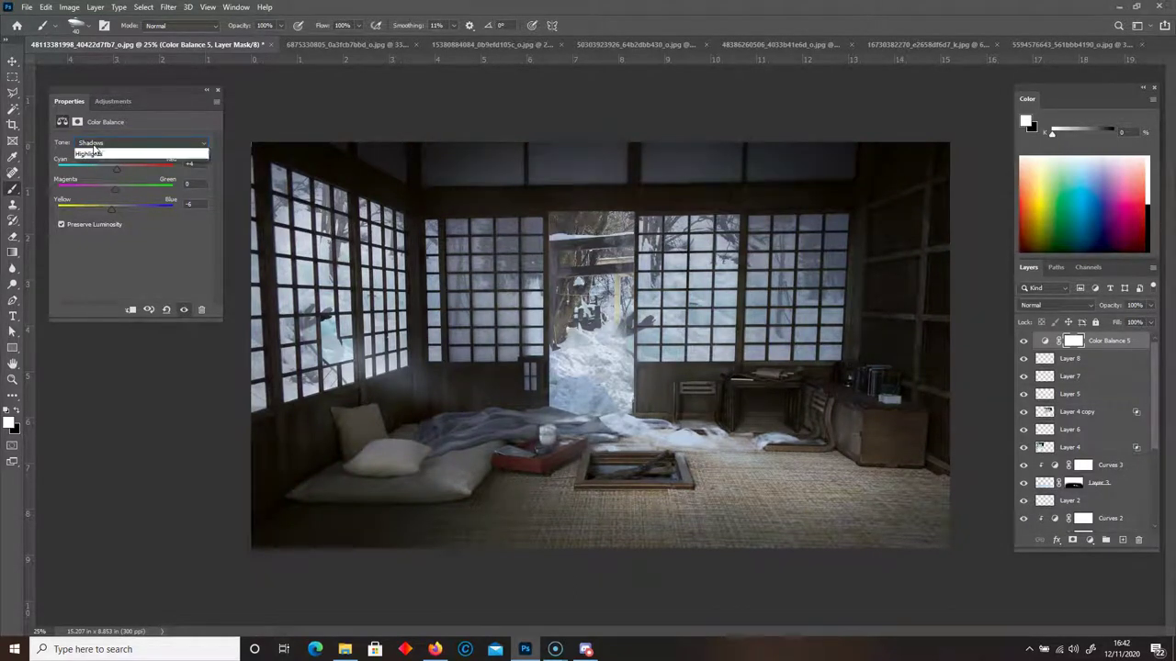
{"action": "left_click", "coordinate": [102, 171]}
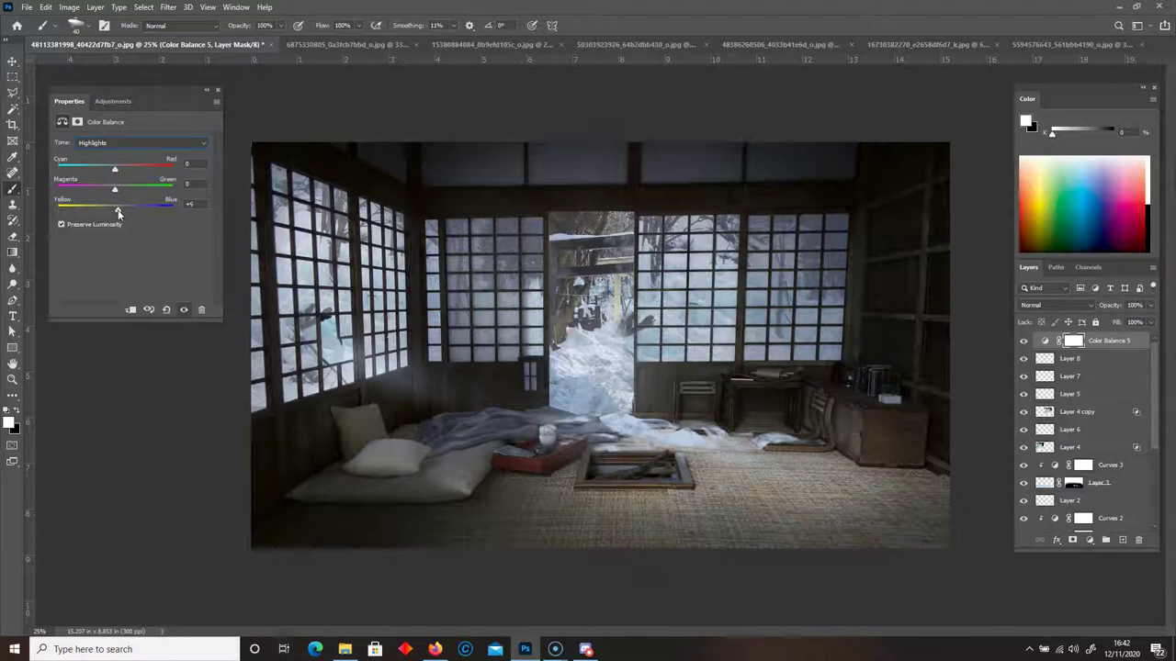
{"action": "left_click_drag", "start_coordinate": [115, 170], "coordinate": [118, 170]}
{"action": "left_click", "coordinate": [1025, 340]}
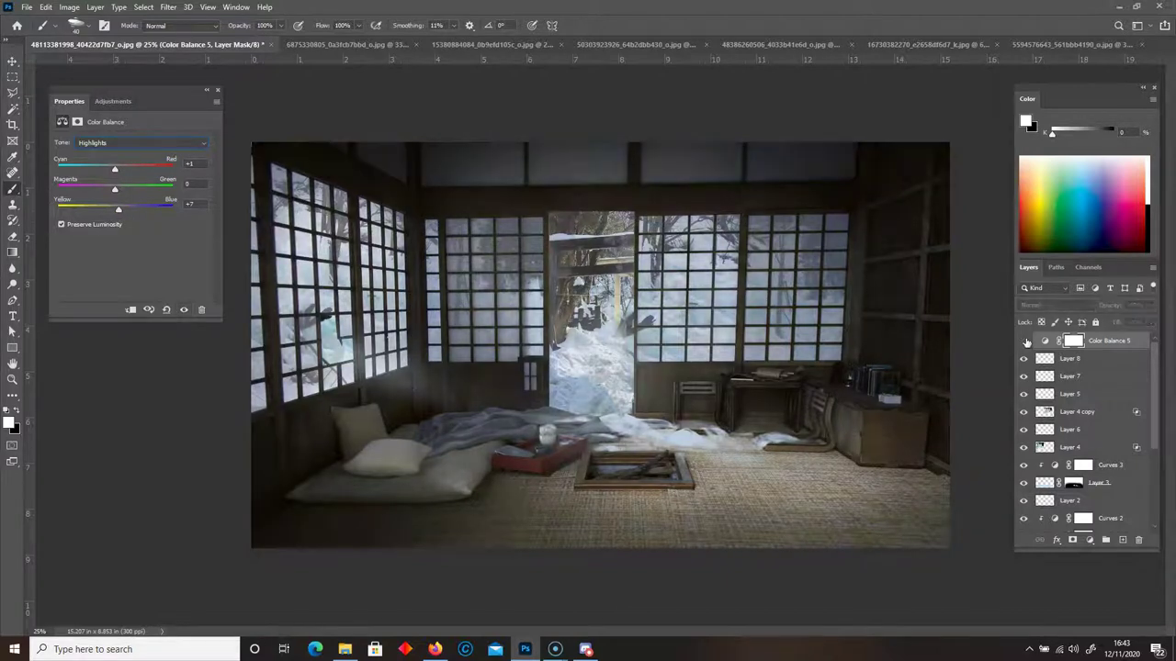
{"action": "left_click", "coordinate": [1024, 341]}
{"action": "key", "text": "ctrl+plus"}
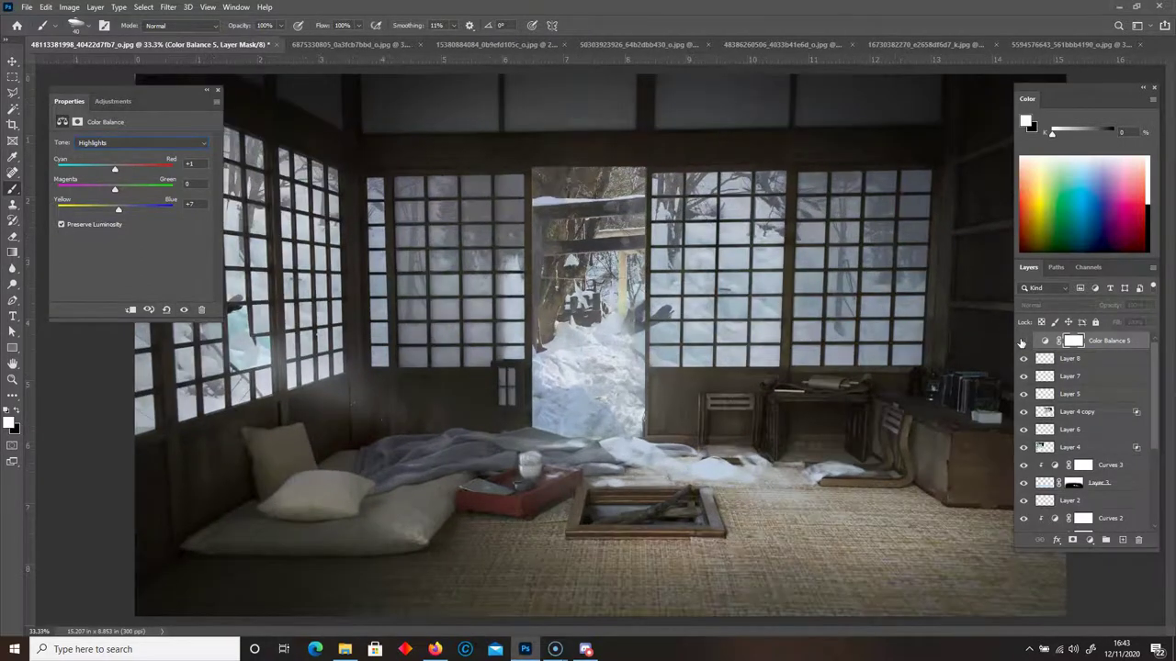
{"action": "left_click", "coordinate": [1023, 342]}
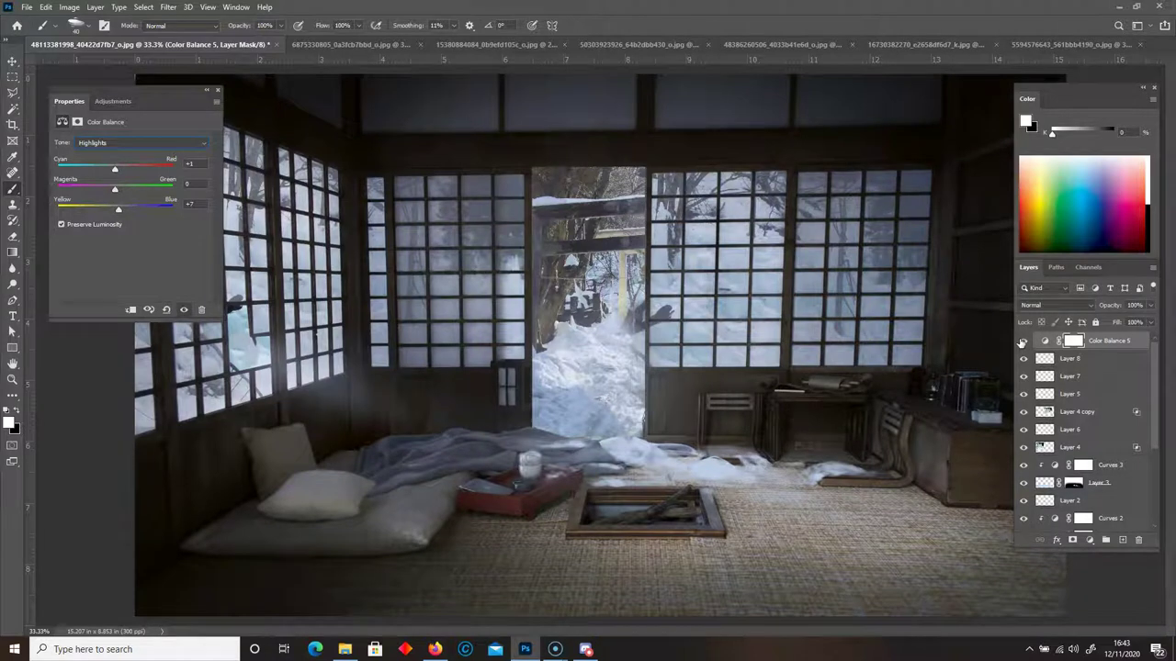
Add a new layer above Color Balance 5 and pick a cloud-textured brush from the brush presets
{"action": "left_click", "coordinate": [217, 91]}
{"action": "key", "text": "ctrl+minus"}
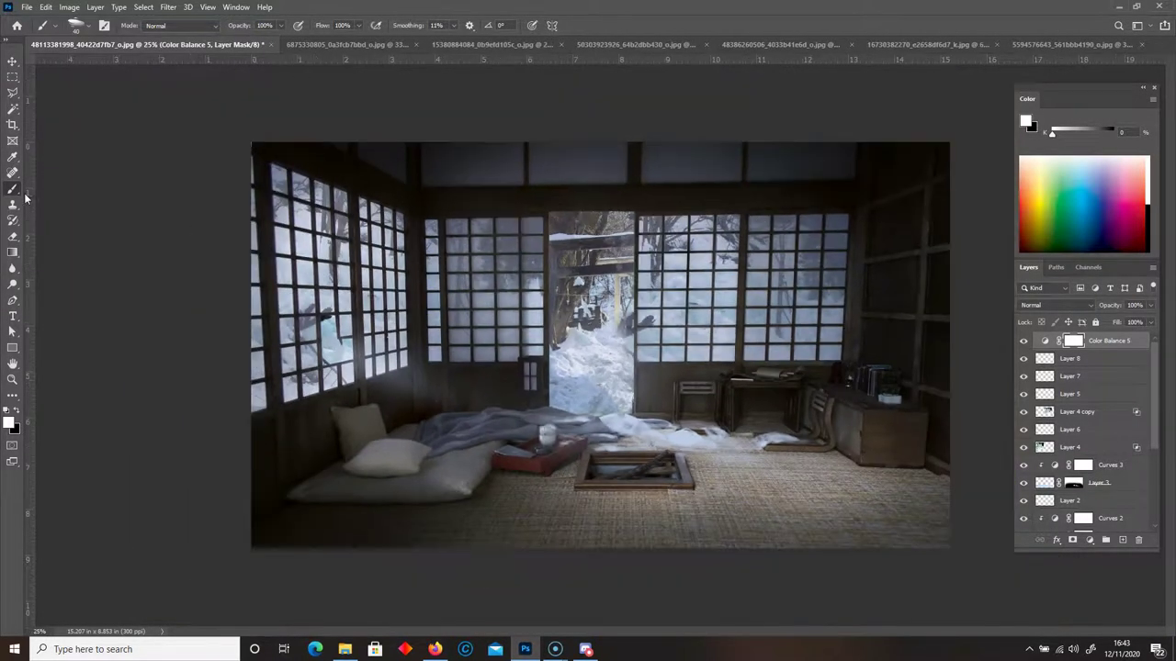
{"action": "left_click", "coordinate": [1122, 540]}
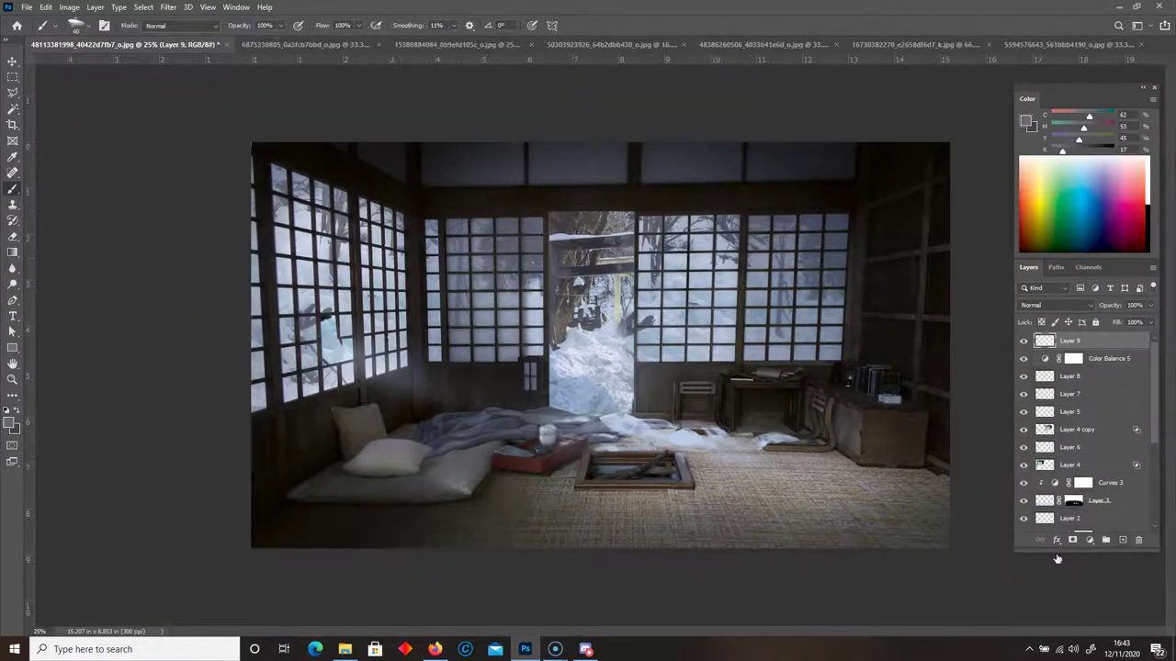
{"action": "right_click", "coordinate": [671, 234]}
{"action": "scroll", "coordinate": [886, 431], "scroll_direction": "down", "scroll_amount": 3}
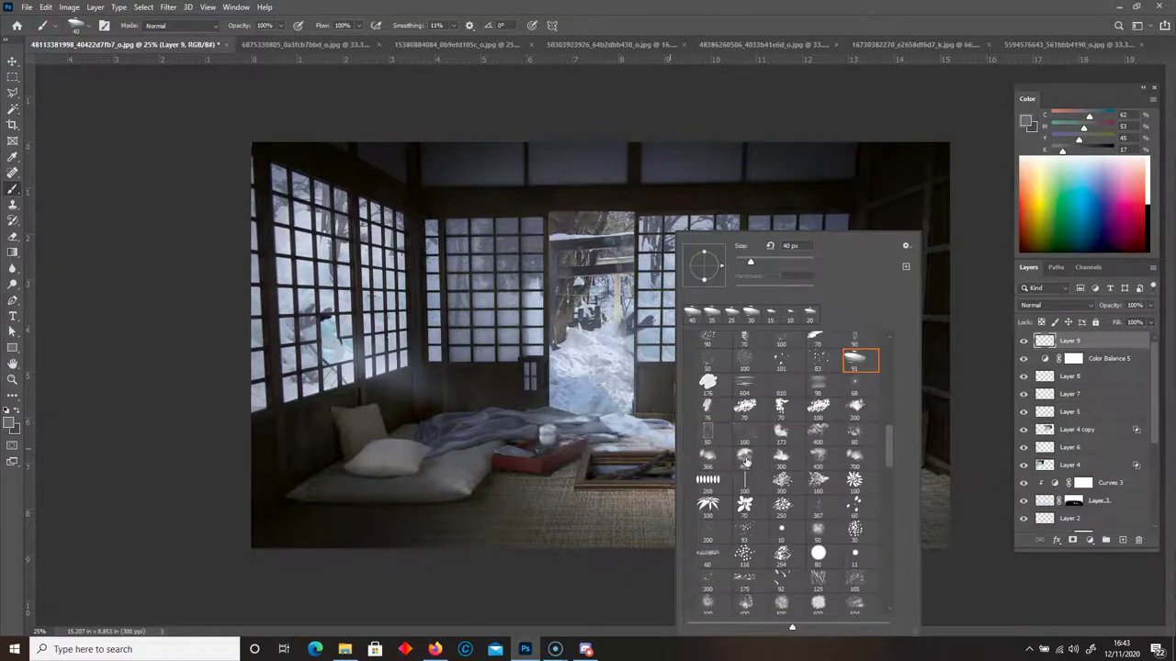
{"action": "double_click", "coordinate": [745, 462]}
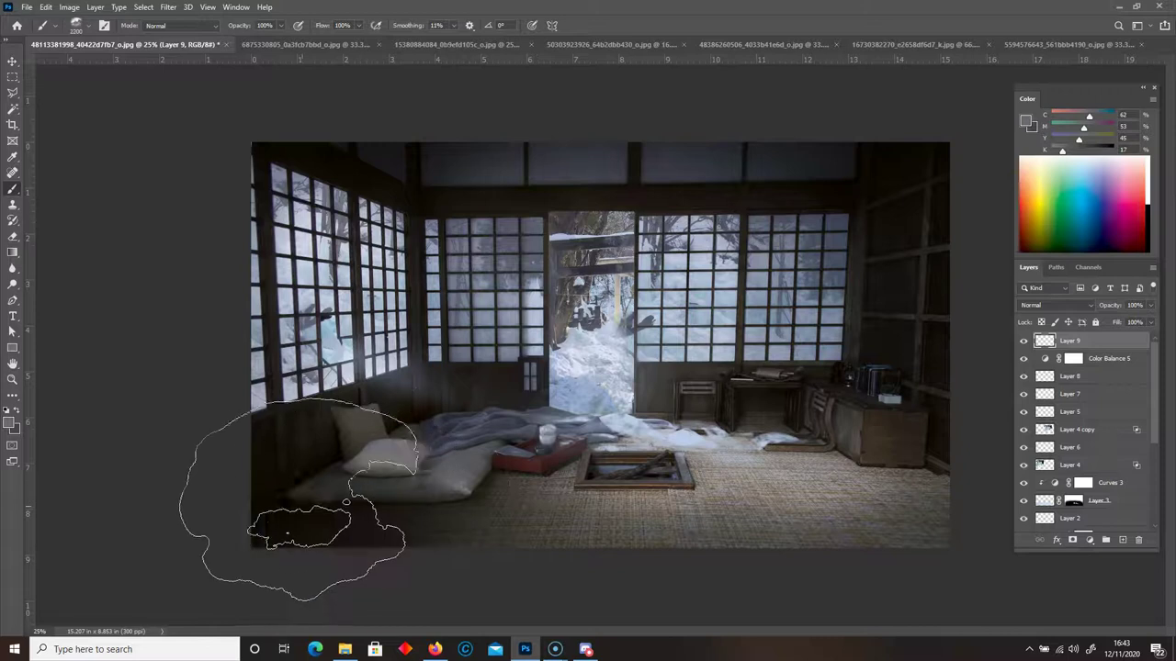
Sample the pale blue of the window light and dab faint mist over the floor with an enlarged cloud brush
{"action": "left_click", "coordinate": [311, 292], "text": "alt"}
{"action": "mouse_move", "coordinate": [333, 528]}
{"action": "left_mouse_down"}
{"action": "mouse_move", "coordinate": [290, 527]}
{"action": "mouse_move", "coordinate": [331, 534]}
{"action": "left_mouse_up"}
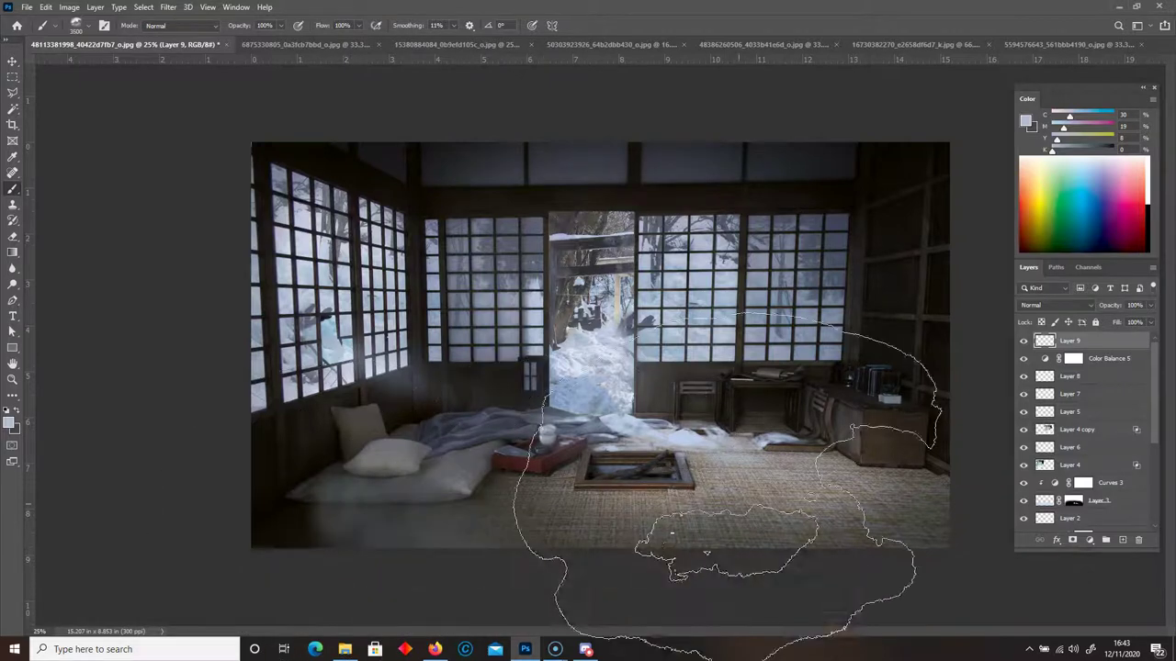
{"action": "key", "text": "bracketright"}
{"action": "key", "text": "bracketright"}
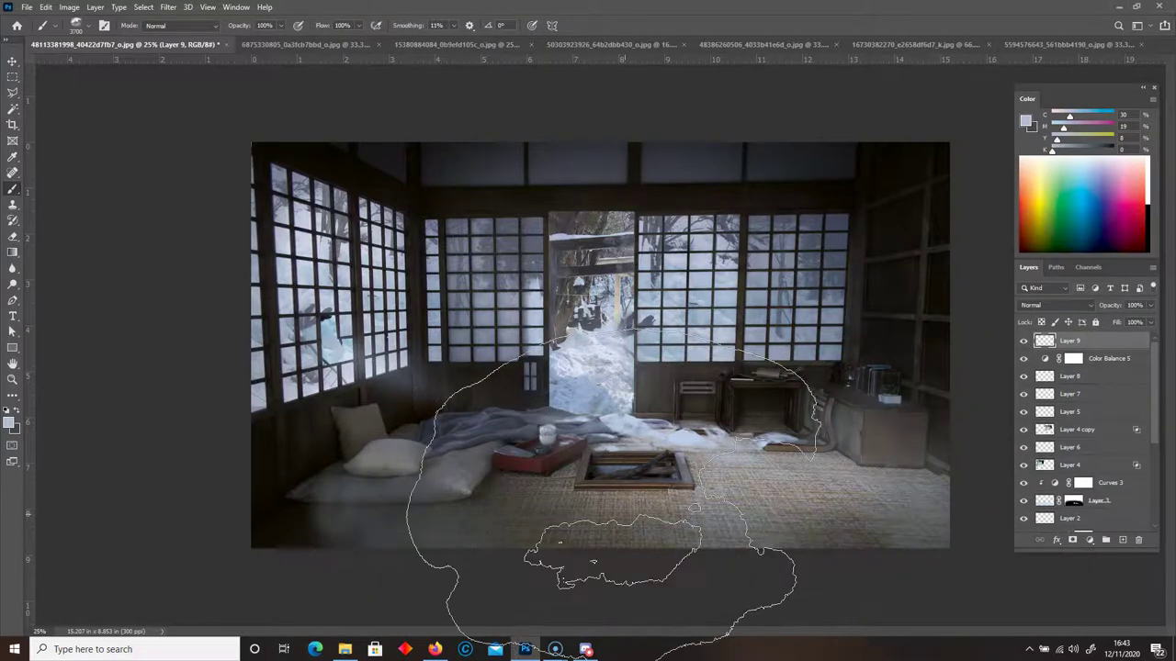
Change the foreground to a paler bluish white and paint soft mist across the bedding and floor at 3900 px
{"action": "left_click", "coordinate": [9, 422]}
{"action": "left_click", "coordinate": [393, 197]}
{"action": "left_click", "coordinate": [658, 185]}
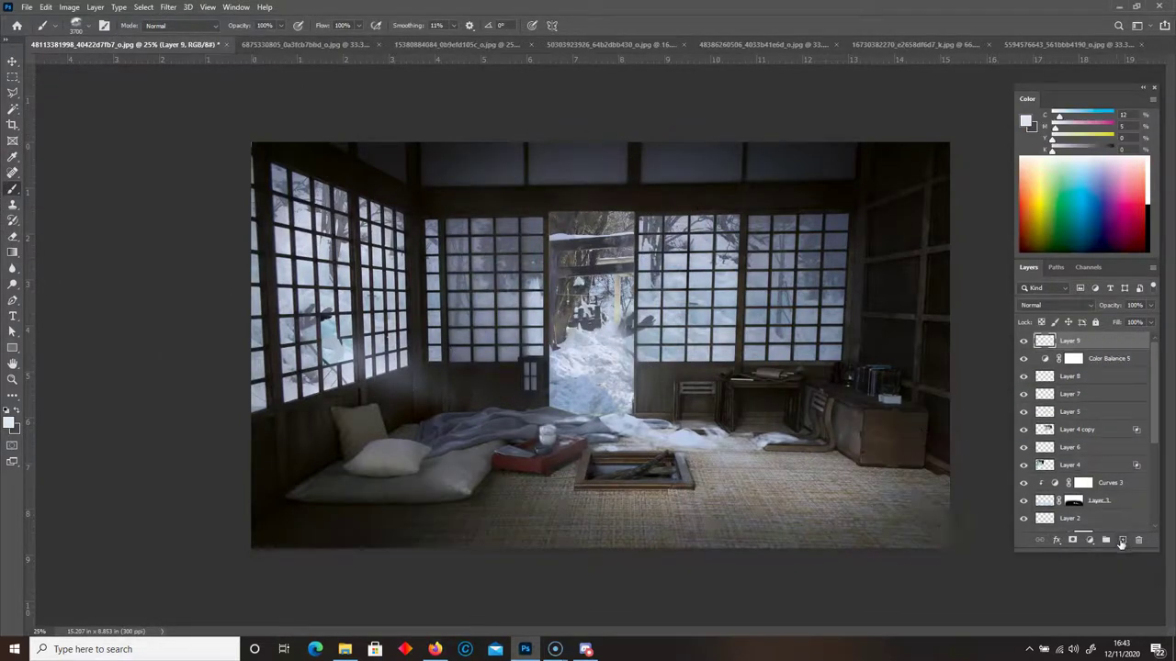
{"action": "key", "text": "bracketright"}
{"action": "key", "text": "bracketright"}
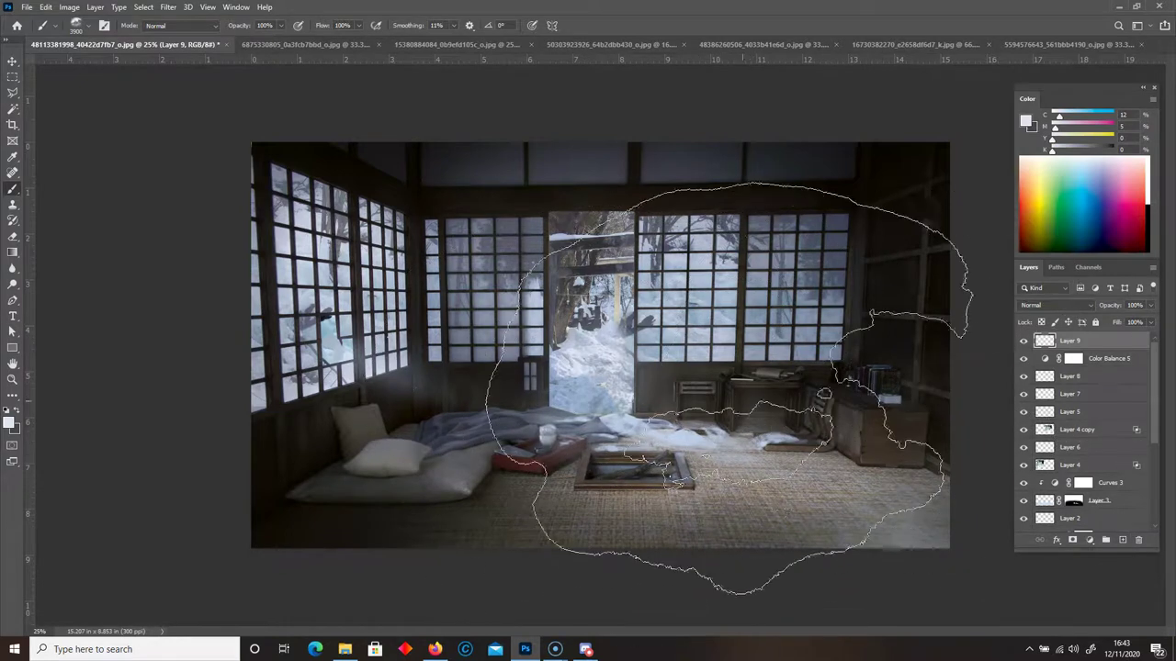
{"action": "mouse_move", "coordinate": [266, 445]}
{"action": "left_mouse_down"}
{"action": "mouse_move", "coordinate": [608, 468]}
{"action": "mouse_move", "coordinate": [506, 444]}
{"action": "mouse_move", "coordinate": [554, 424]}
{"action": "mouse_move", "coordinate": [612, 427]}
{"action": "mouse_move", "coordinate": [631, 346]}
{"action": "mouse_move", "coordinate": [634, 406]}
{"action": "mouse_move", "coordinate": [593, 360]}
{"action": "mouse_move", "coordinate": [754, 404]}
{"action": "mouse_move", "coordinate": [905, 416]}
{"action": "mouse_move", "coordinate": [869, 440]}
{"action": "mouse_move", "coordinate": [624, 389]}
{"action": "mouse_move", "coordinate": [593, 433]}
{"action": "mouse_move", "coordinate": [615, 401]}
{"action": "left_mouse_up"}
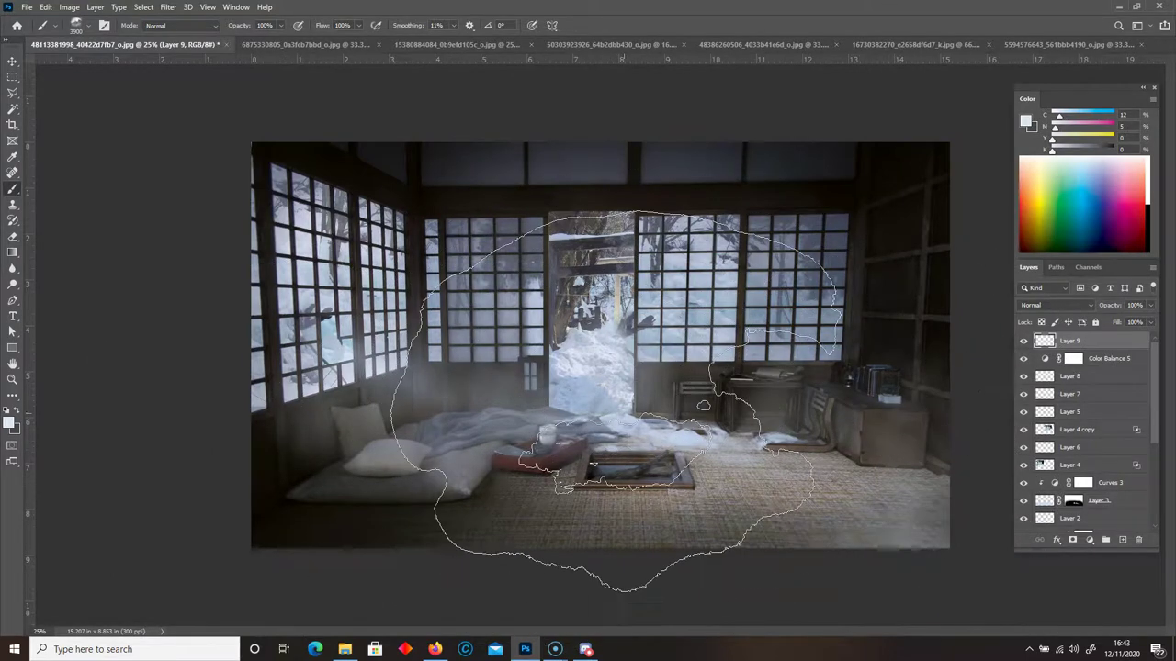
Erase the excess mist from the tray and the front of the floor with a soft eraser of about 900 px
{"action": "left_click", "coordinate": [12, 237]}
{"action": "key", "text": "bracketright"}
{"action": "key", "text": "bracketright"}
{"action": "key", "text": "bracketright"}
{"action": "key", "text": "bracketright"}
{"action": "key", "text": "bracketright"}
{"action": "key", "text": "bracketright"}
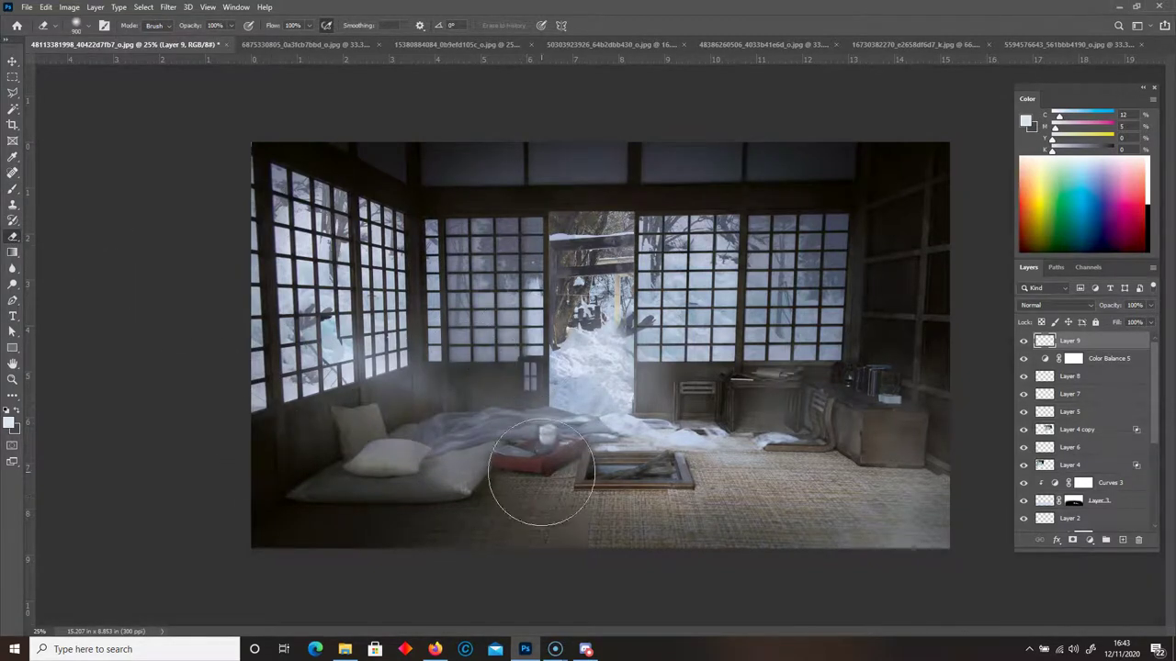
{"action": "mouse_move", "coordinate": [934, 502]}
{"action": "left_mouse_down"}
{"action": "mouse_move", "coordinate": [902, 529]}
{"action": "mouse_move", "coordinate": [946, 523]}
{"action": "mouse_move", "coordinate": [880, 532]}
{"action": "mouse_move", "coordinate": [811, 516]}
{"action": "mouse_move", "coordinate": [866, 526]}
{"action": "mouse_move", "coordinate": [833, 543]}
{"action": "left_mouse_up"}
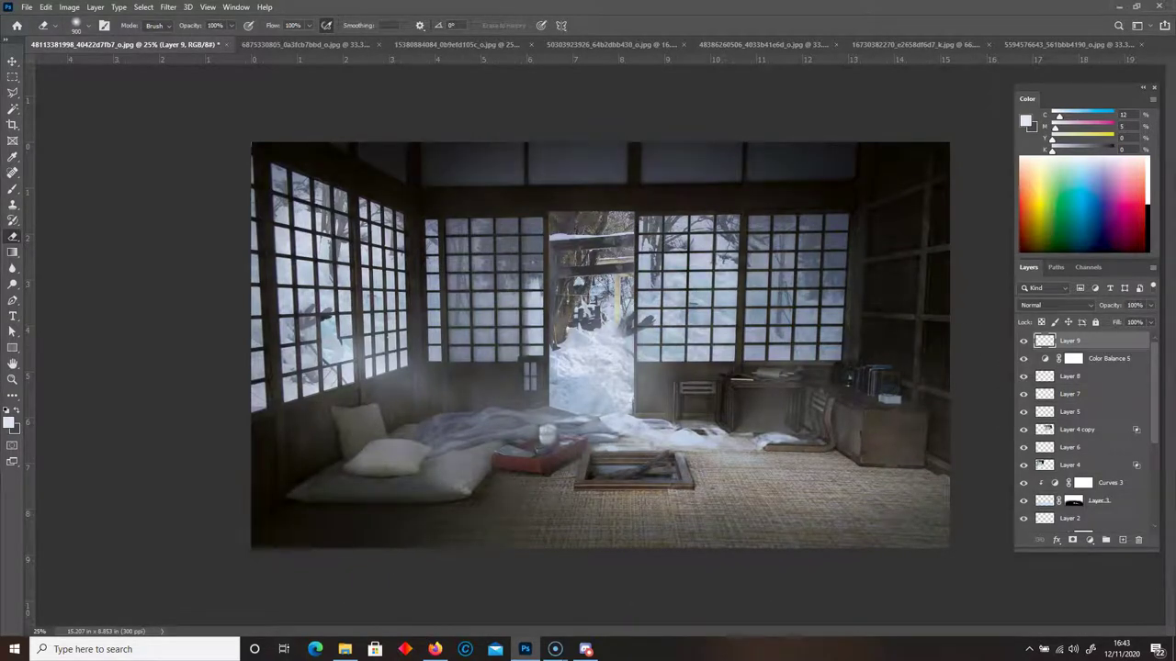
Brush more mist around the bedding and low desks beneath the windows, and soften it with the eraser
{"action": "key", "text": "ctrl+plus"}
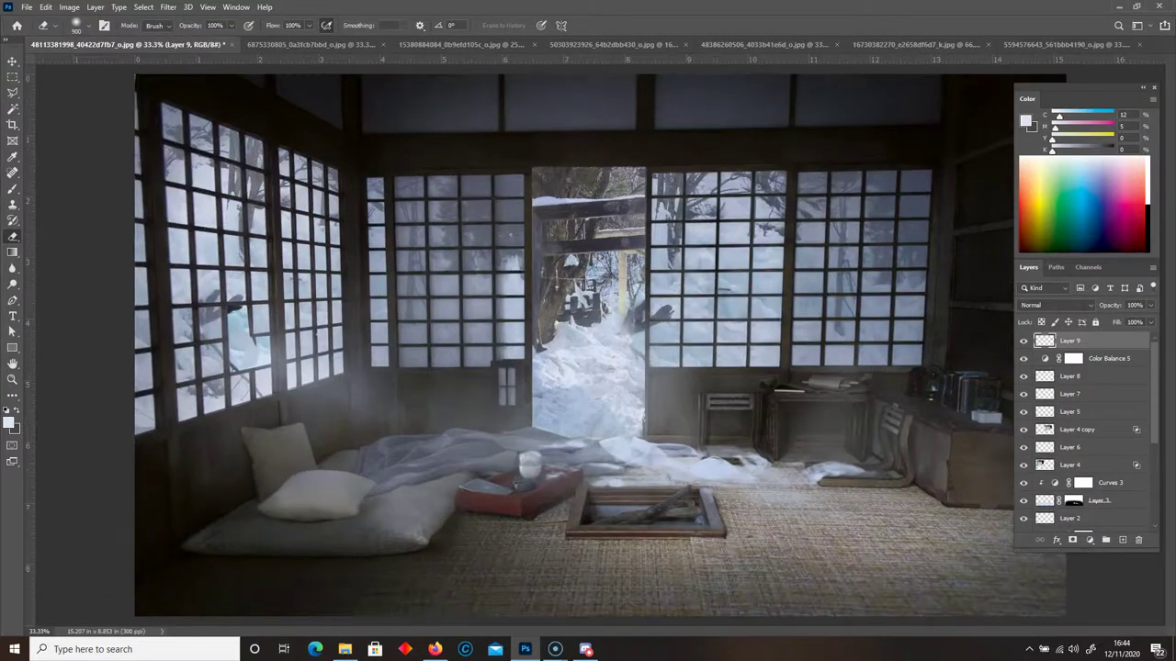
{"action": "key", "text": "ctrl+plus"}
{"action": "key", "text": "ctrl+minus"}
{"action": "key", "text": "ctrl+minus"}
{"action": "key", "text": "ctrl+plus"}
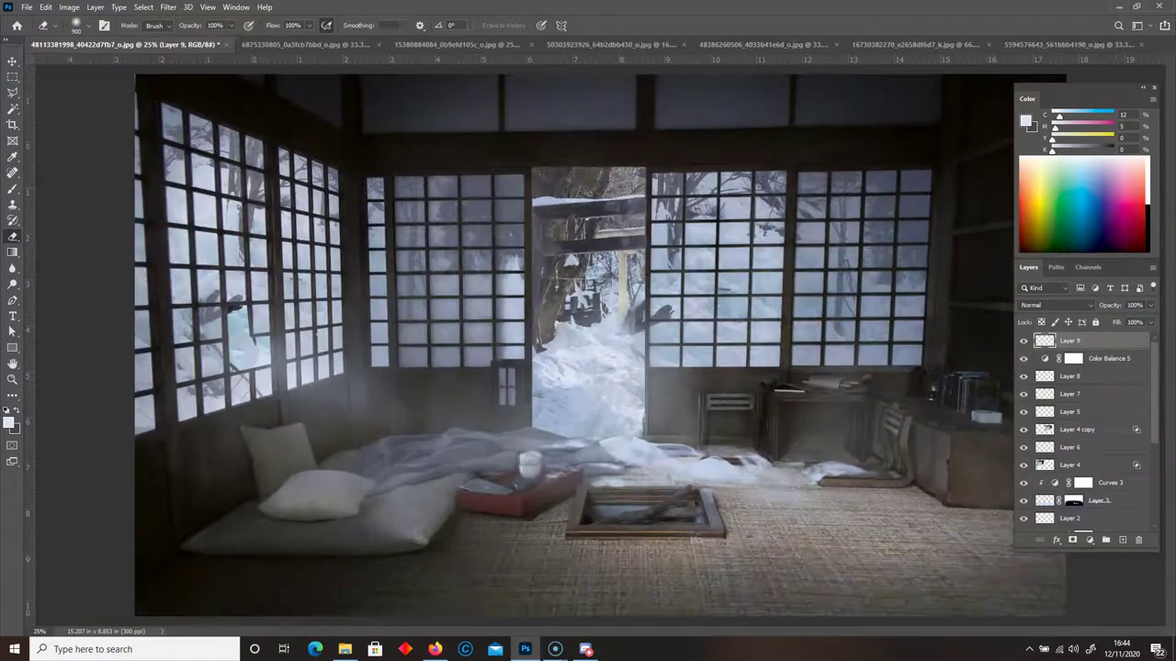
{"action": "key", "text": "ctrl+minus"}
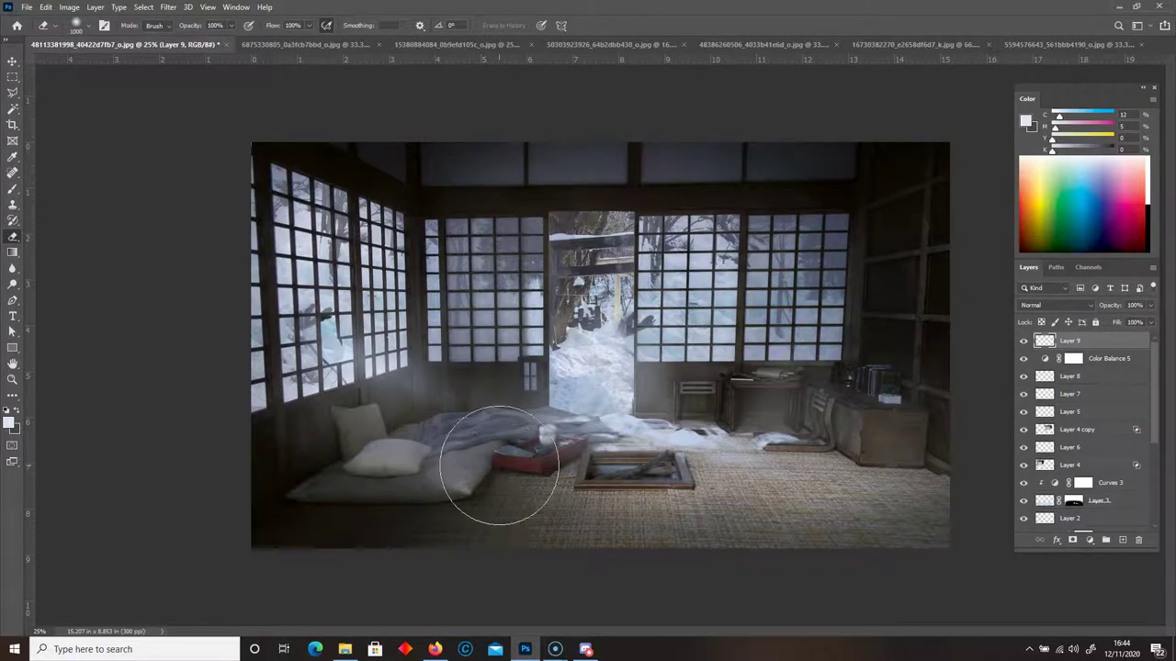
{"action": "left_click", "coordinate": [13, 188]}
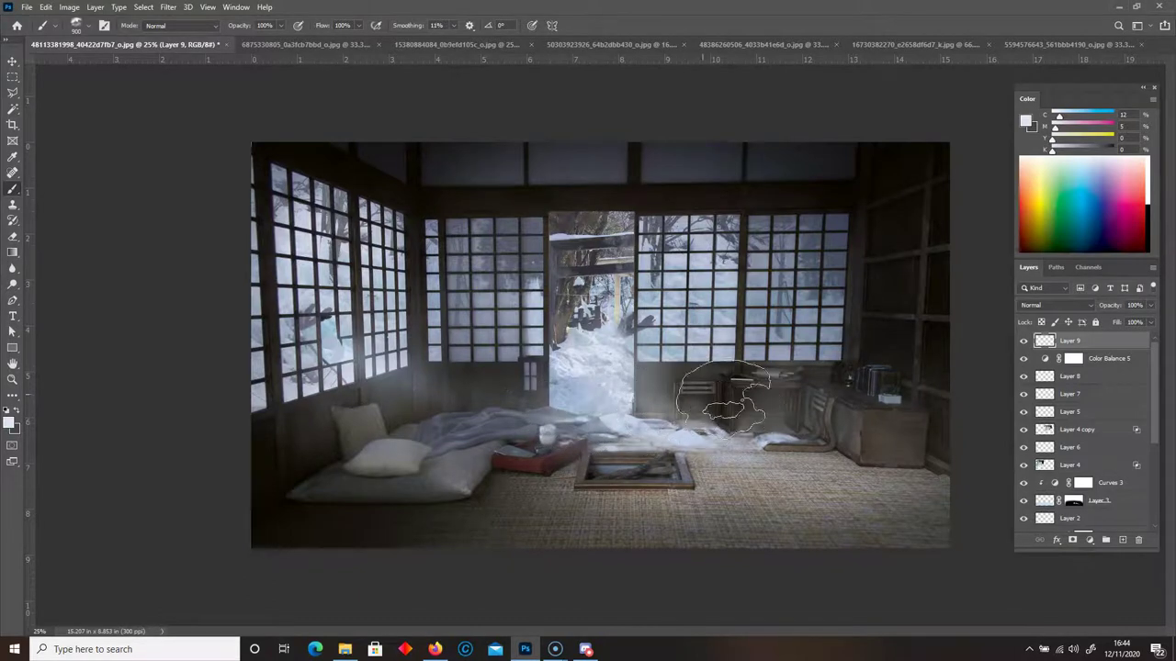
{"action": "left_click", "coordinate": [13, 236]}
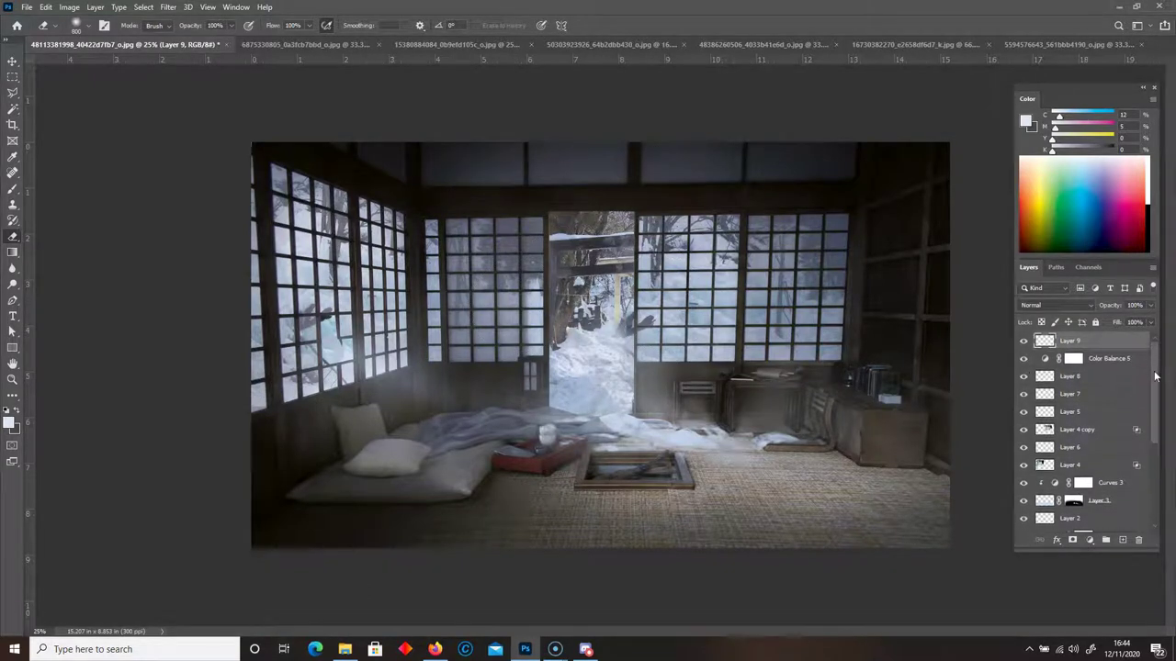
Hide every layer above Base, and make only the Curves 1 adjustment visible again
{"action": "left_click_drag", "start_coordinate": [1023, 478], "coordinate": [1025, 531]}
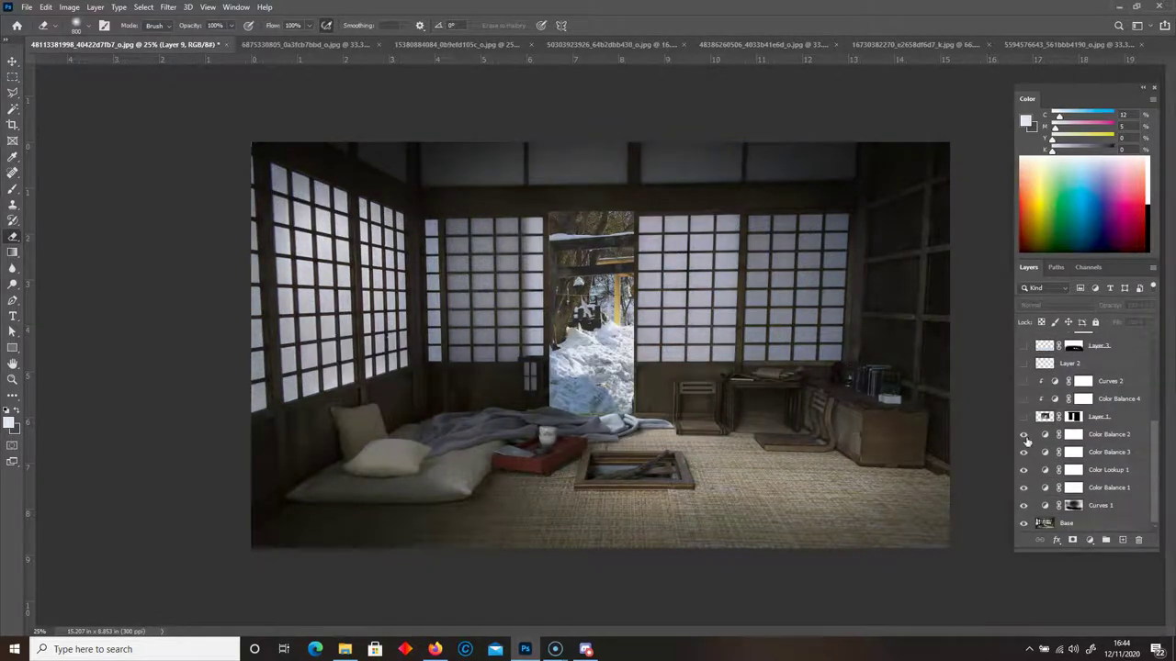
{"action": "left_click", "coordinate": [1135, 511]}
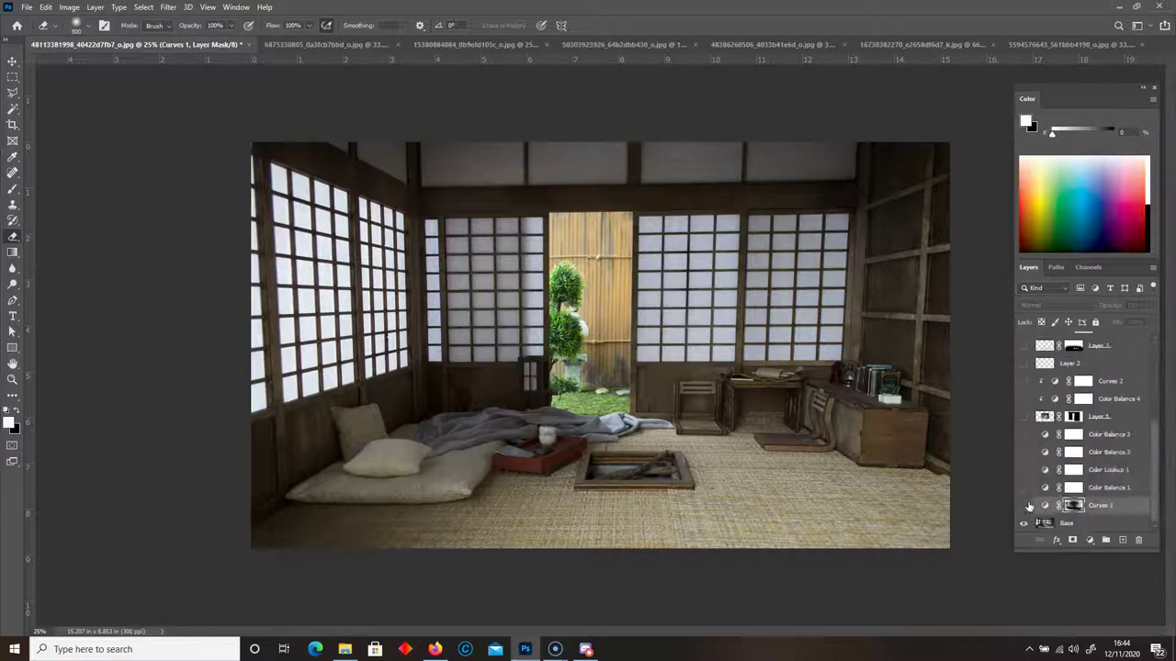
{"action": "left_click", "coordinate": [1023, 506]}
Group the layers from Color Balance 1 up to Layer 9 and hide the group, leaving Curves 1 selected
{"action": "left_click", "coordinate": [1137, 488]}
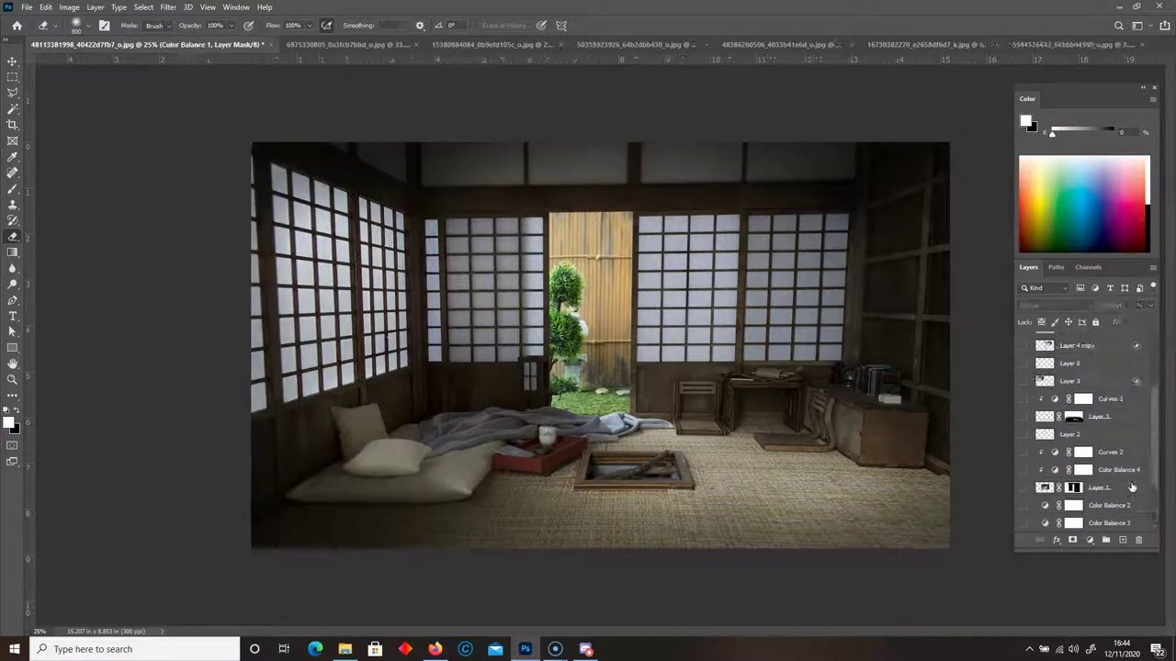
{"action": "scroll", "coordinate": [1129, 488], "scroll_direction": "up", "scroll_amount": 3}
{"action": "left_click", "coordinate": [1111, 342], "text": "shift"}
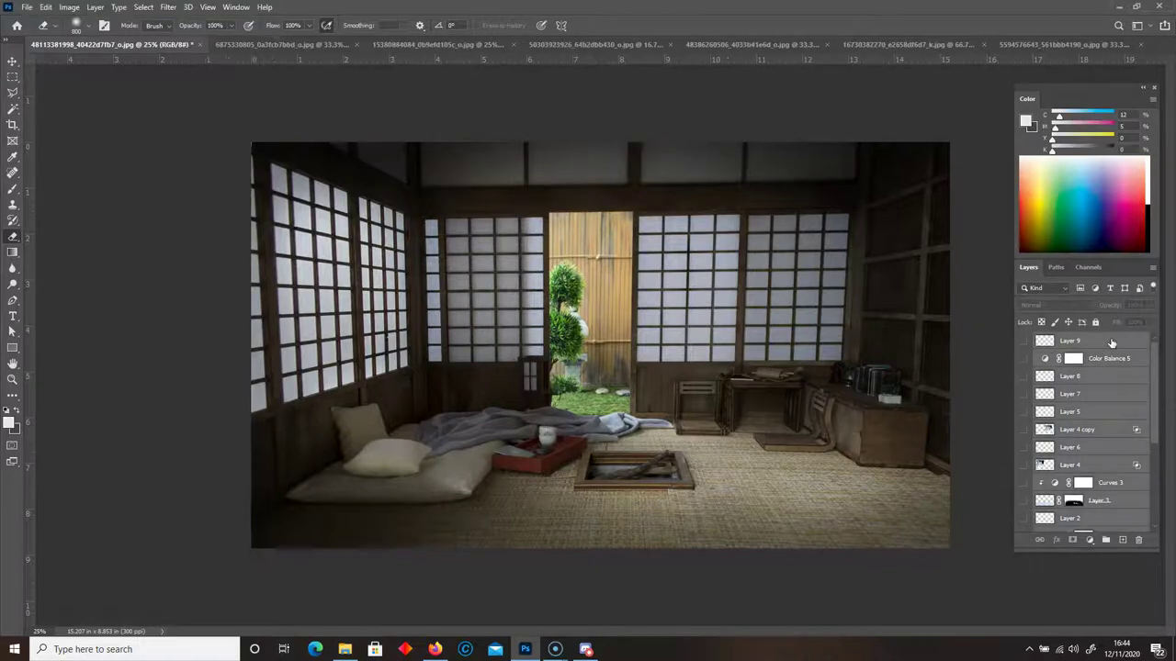
{"action": "key", "text": "ctrl+g"}
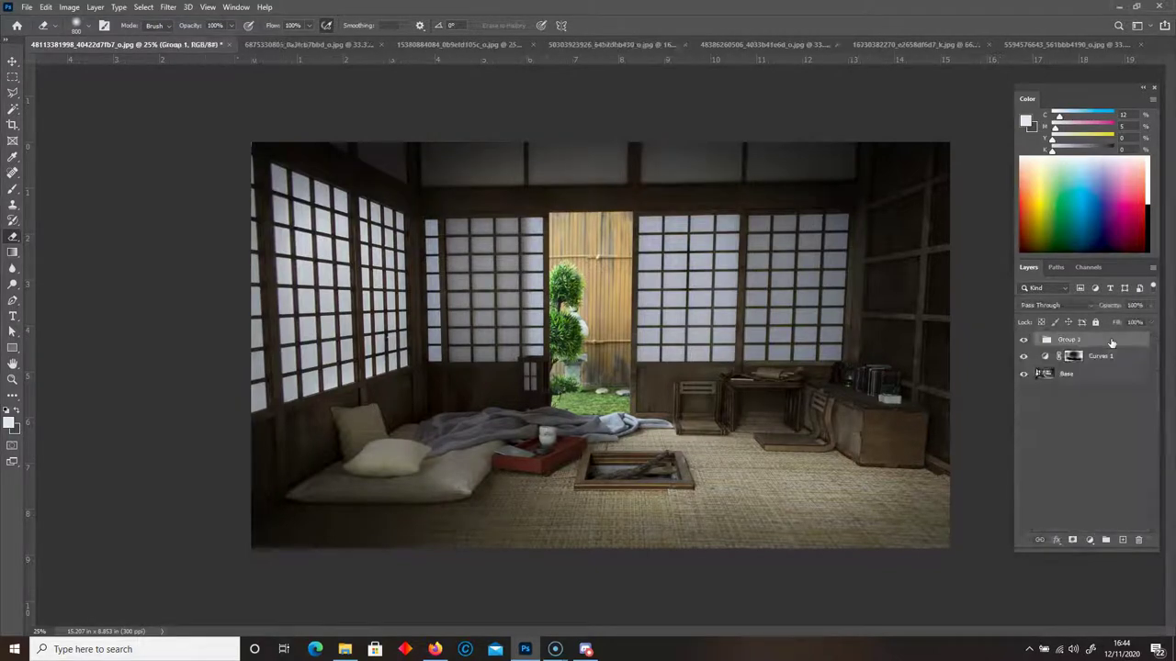
{"action": "left_click", "coordinate": [1025, 342]}
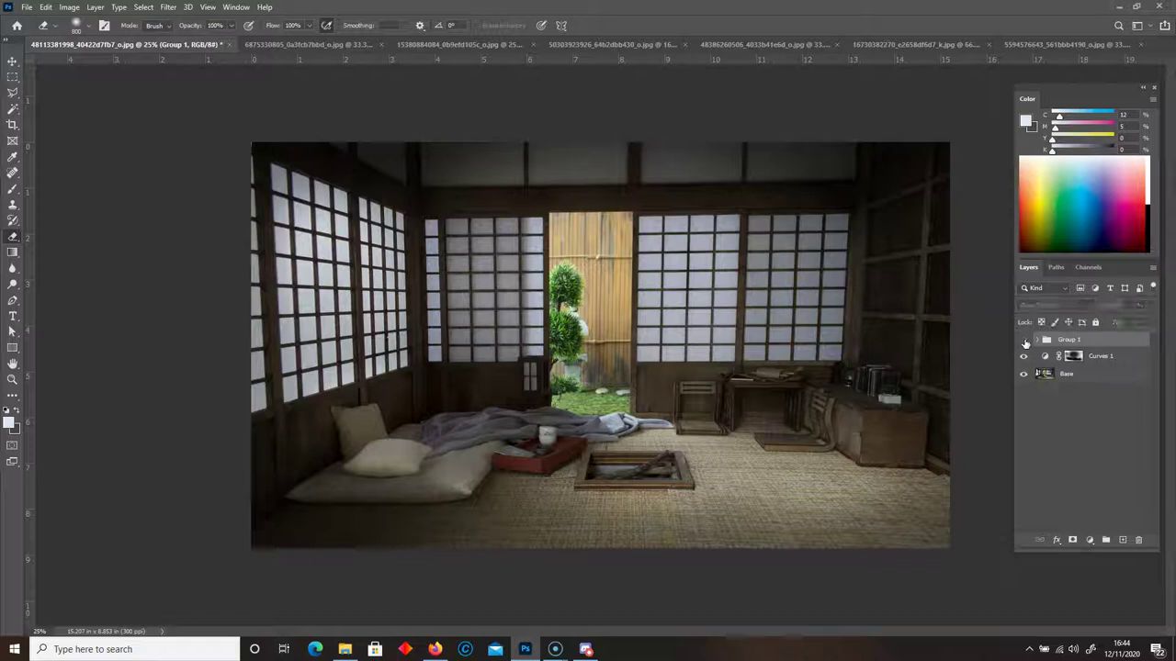
{"action": "left_click", "coordinate": [1125, 362]}
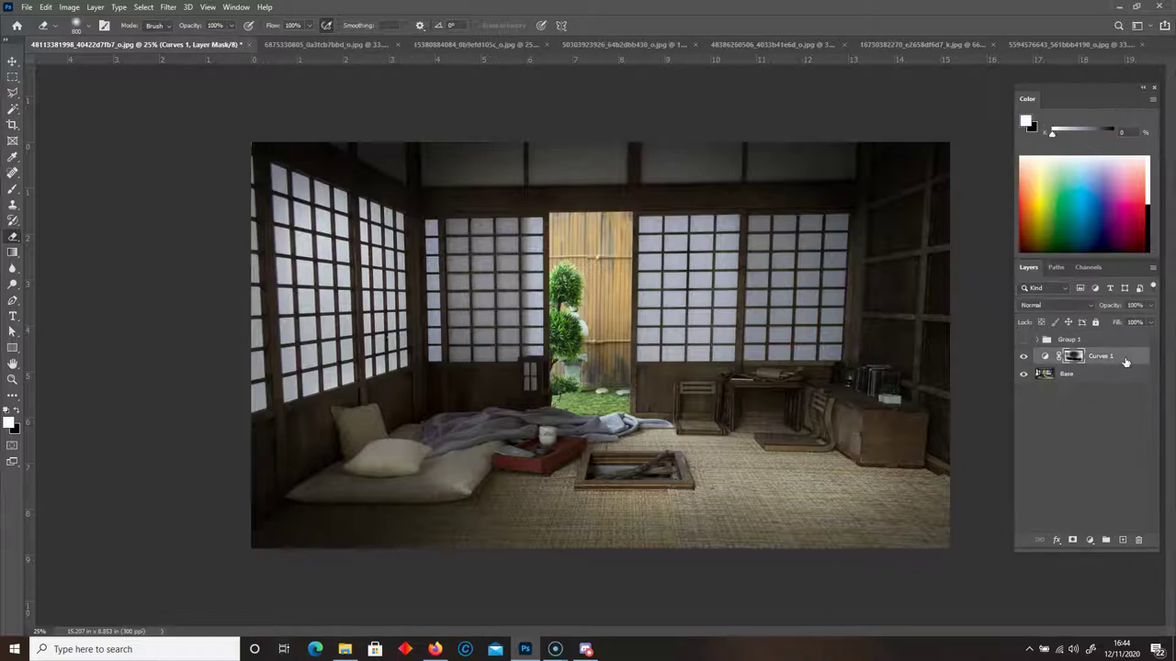
{"action": "left_click", "coordinate": [322, 43]}
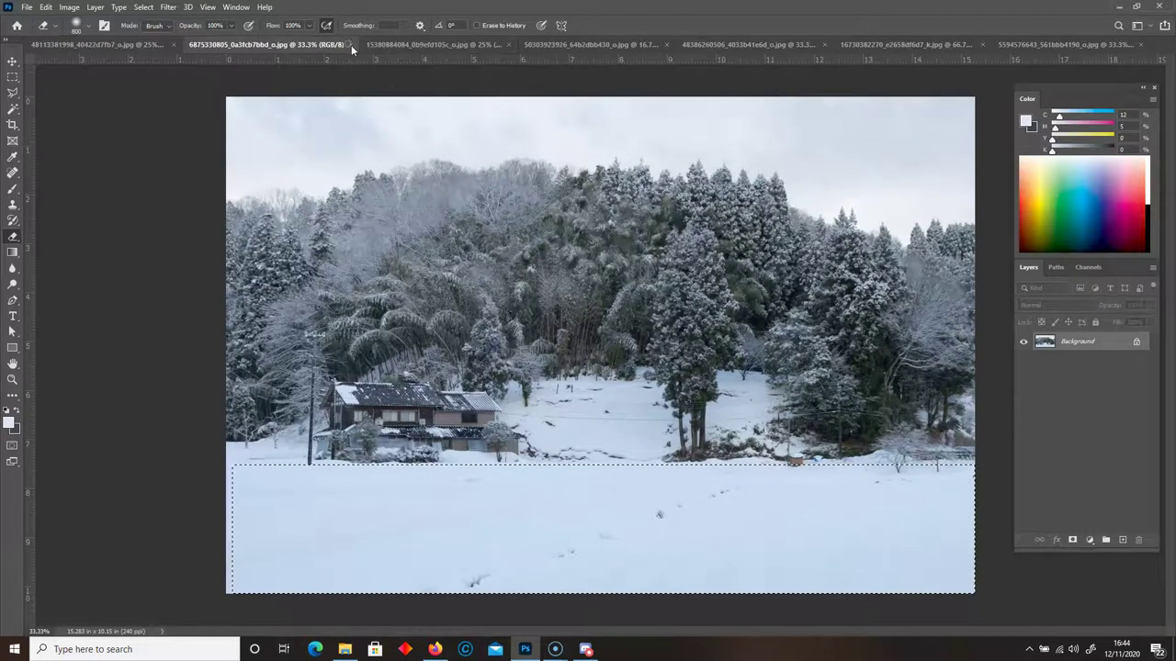
{"action": "left_click", "coordinate": [351, 45]}
{"action": "left_click", "coordinate": [376, 44]}
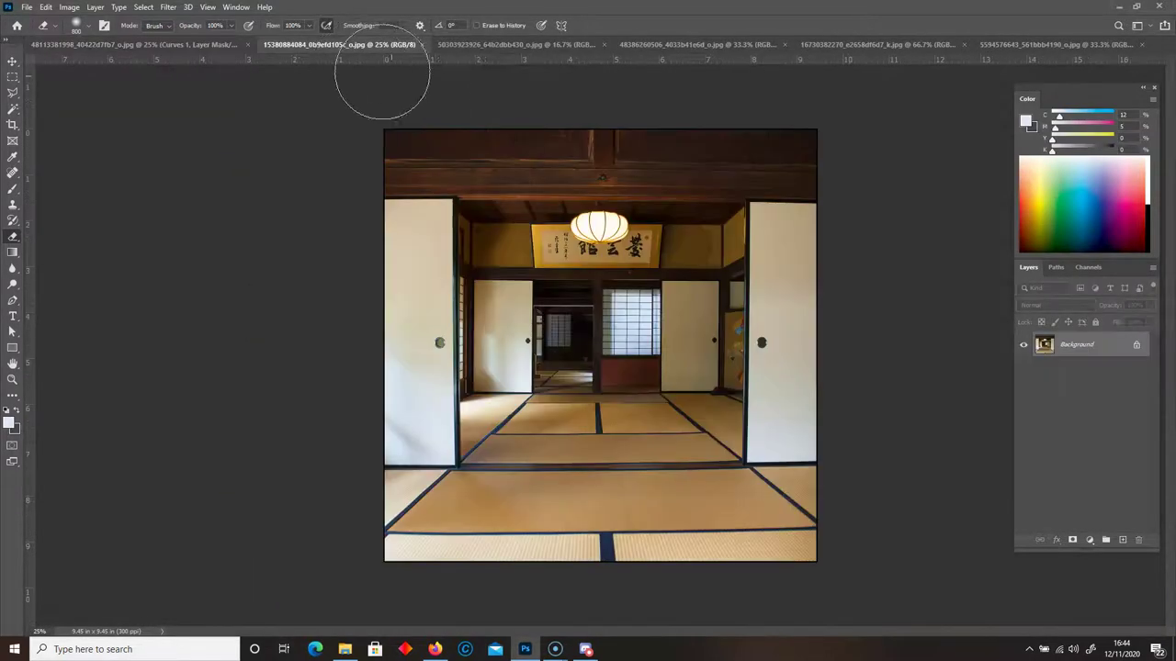
{"action": "left_click", "coordinate": [487, 45]}
{"action": "left_click", "coordinate": [356, 45]}
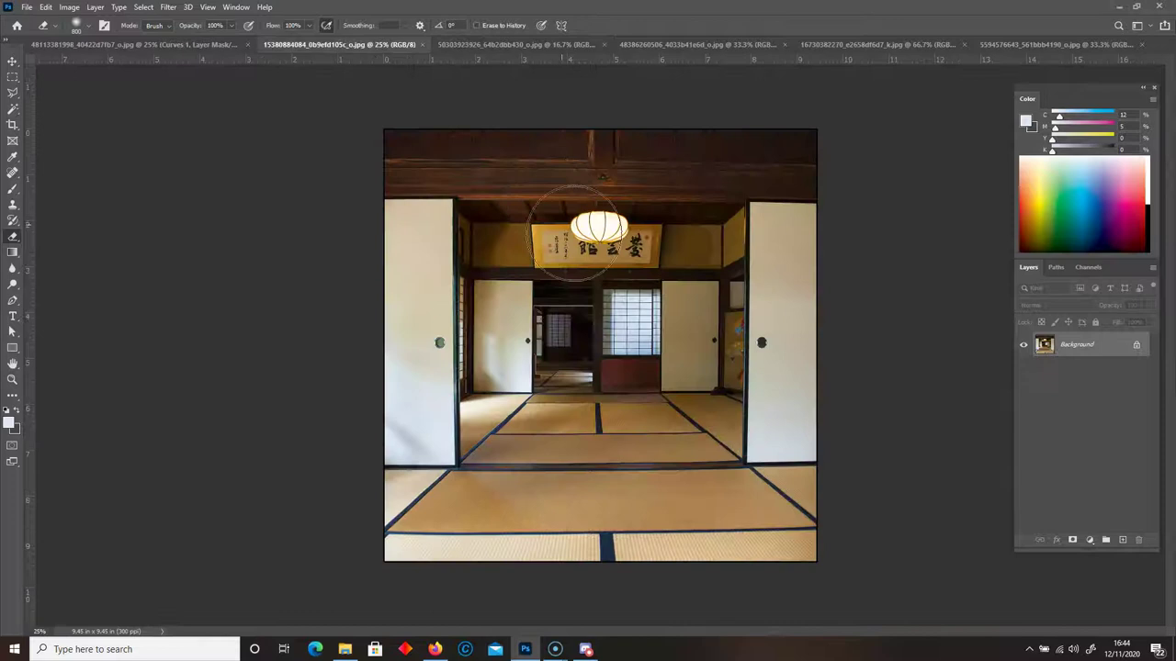
Copy the upper strip with the lantern and ceiling, about 9.45 × 3.07 in, and paste it above Curves 1 in the composite
{"action": "key", "text": "m"}
{"action": "left_click_drag", "start_coordinate": [334, 107], "coordinate": [877, 268]}
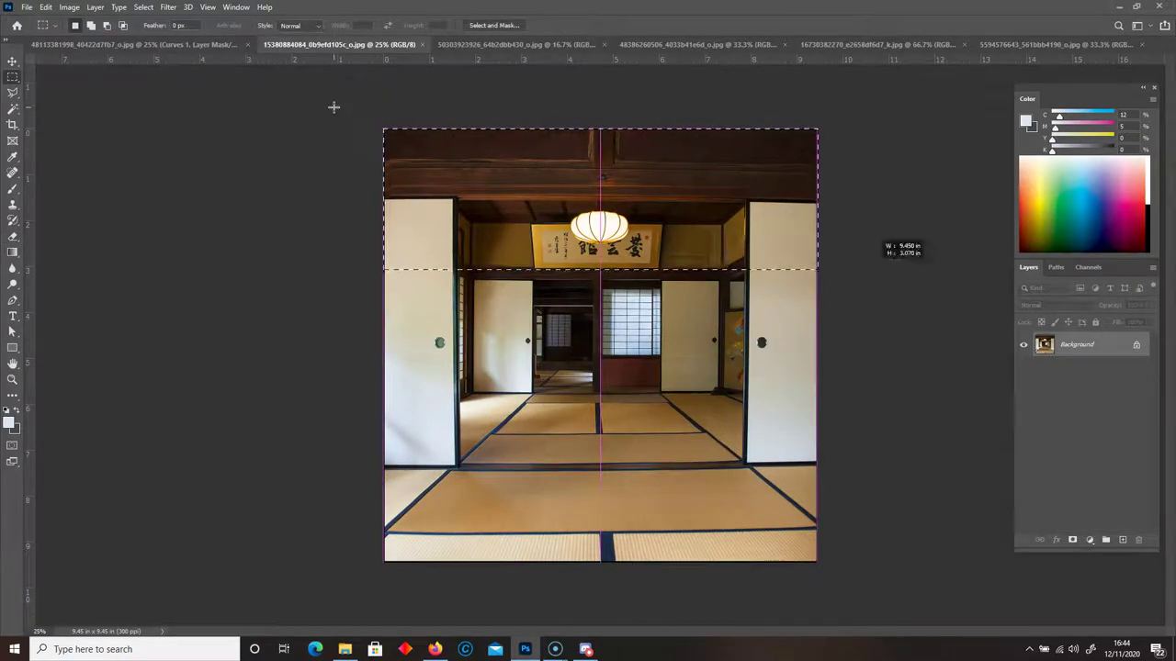
{"action": "key", "text": "ctrl+j"}
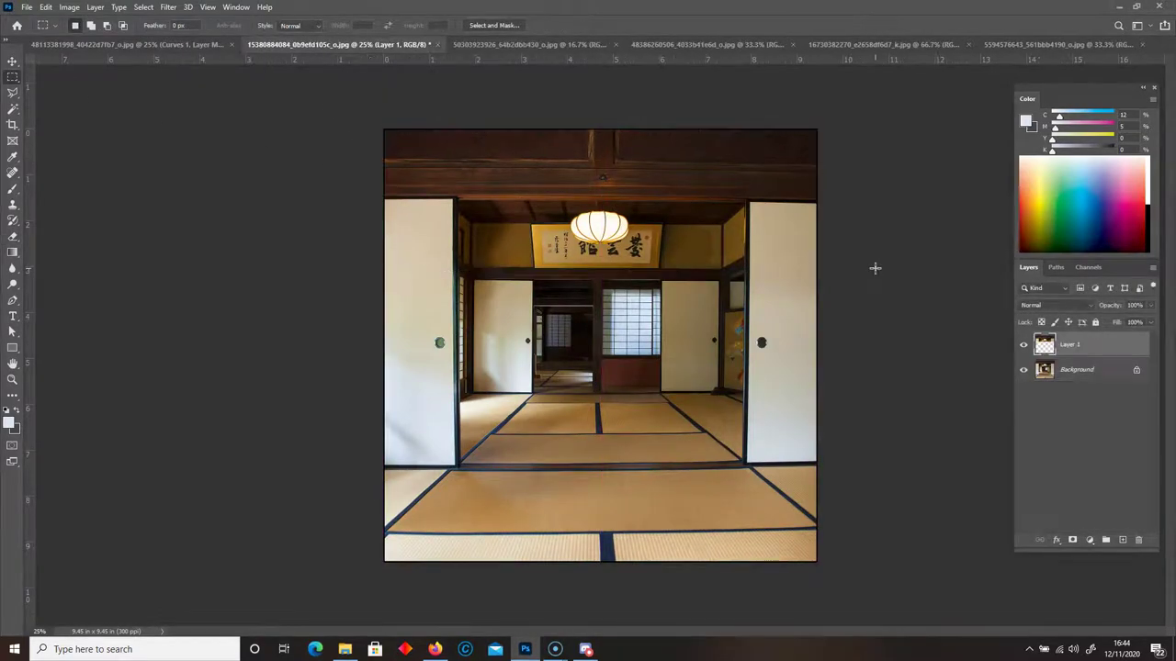
{"action": "key", "text": "ctrl+z"}
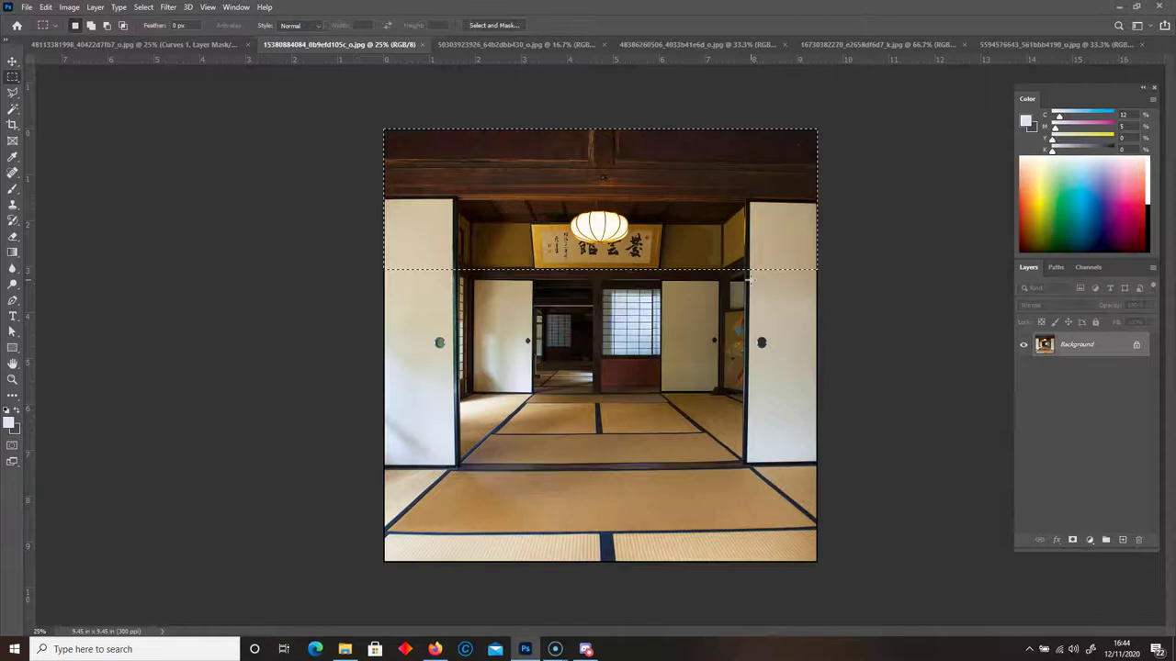
{"action": "left_click", "coordinate": [123, 45]}
{"action": "key", "text": "ctrl+v"}
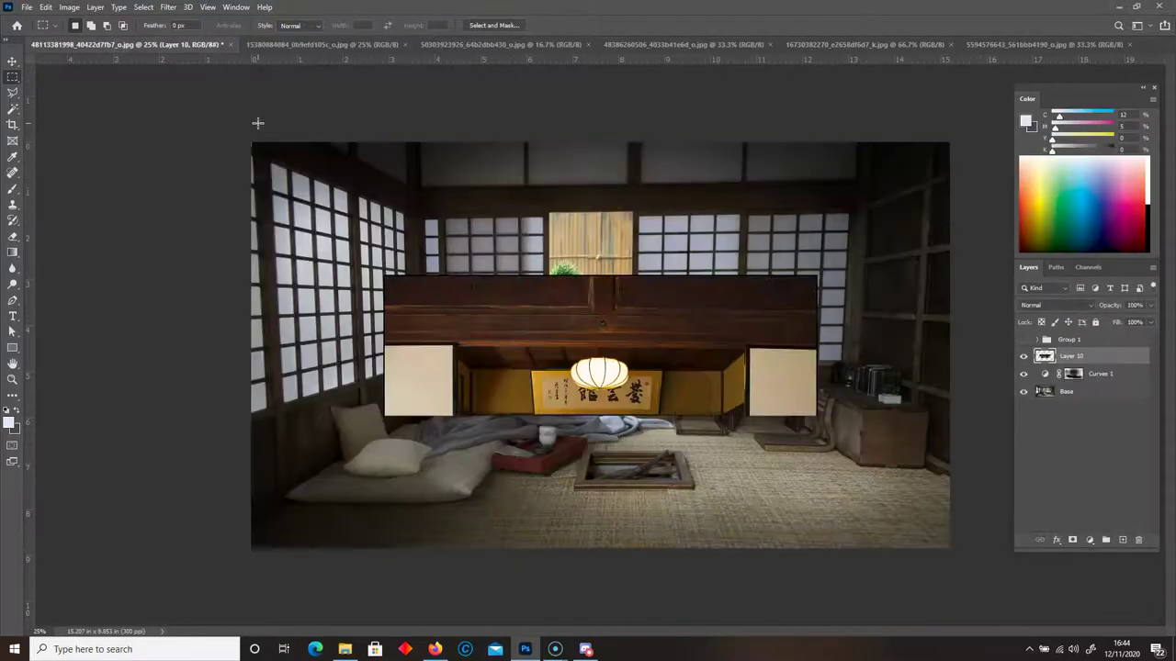
Move the pasted lantern and ceiling strip up so it sits directly above the back wall's windows
{"action": "left_click", "coordinate": [12, 61]}
{"action": "left_click_drag", "start_coordinate": [533, 316], "coordinate": [550, 81]}
{"action": "key", "text": "ctrl+t"}
{"action": "key", "text": "Return"}
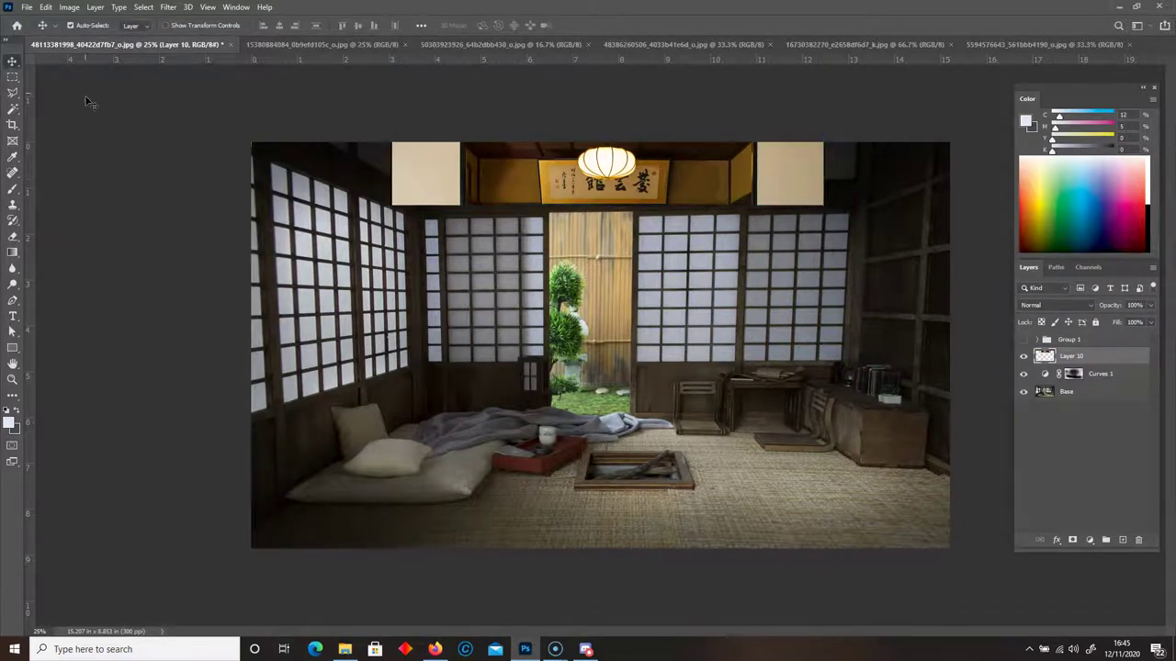
{"action": "left_click_drag", "start_coordinate": [505, 193], "coordinate": [531, 182]}
Delete the white door panels at both ends of the lantern strip, and clear the selection
{"action": "left_click", "coordinate": [13, 77]}
{"action": "left_click_drag", "start_coordinate": [324, 105], "coordinate": [465, 252]}
{"action": "left_click_drag", "start_coordinate": [860, 110], "coordinate": [750, 255]}
{"action": "left_click", "coordinate": [742, 312]}
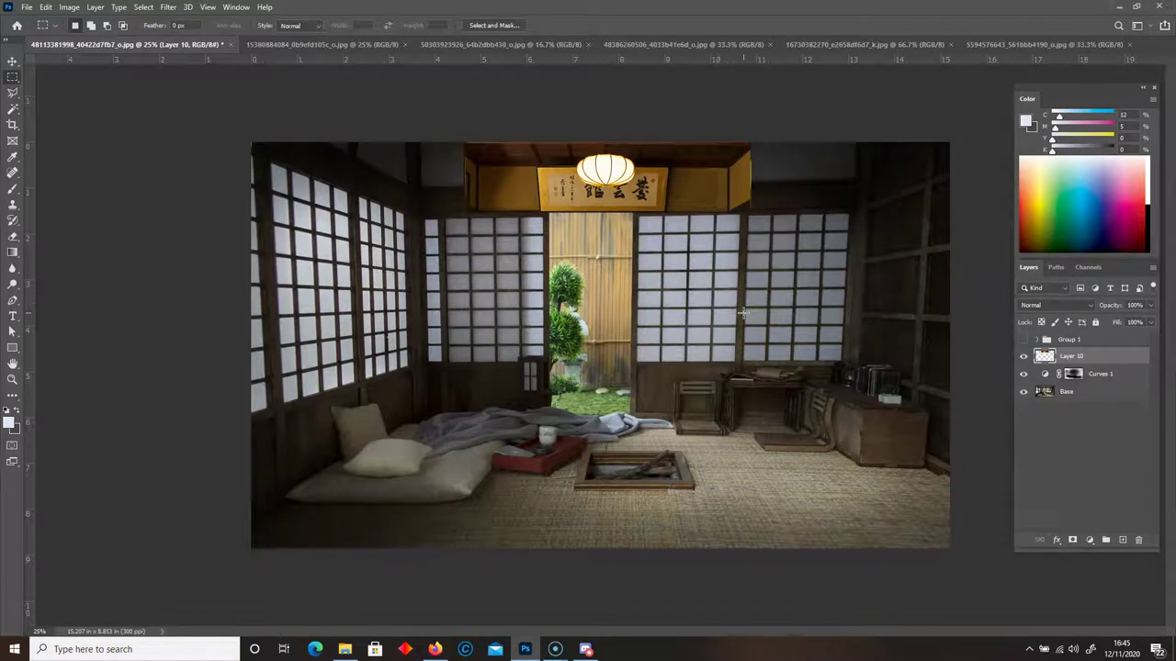
Duplicate Layer 10 as a backup, hide the copy, and select the original Layer 10
{"action": "left_click_drag", "start_coordinate": [1103, 358], "coordinate": [1122, 540]}
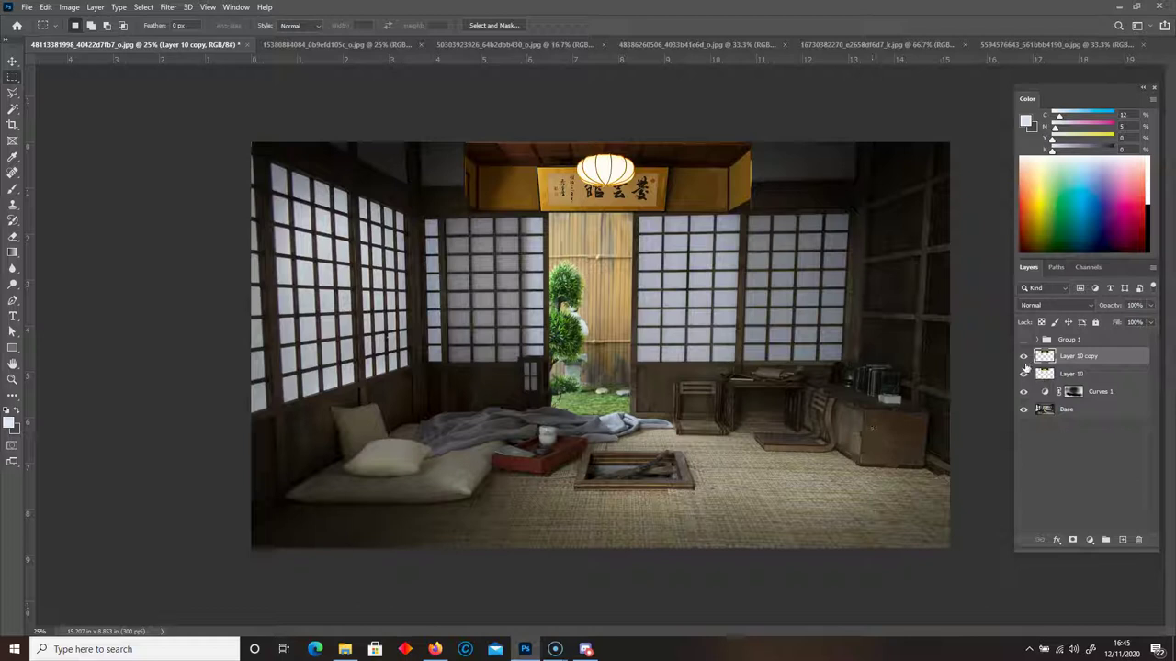
{"action": "left_click", "coordinate": [1024, 357]}
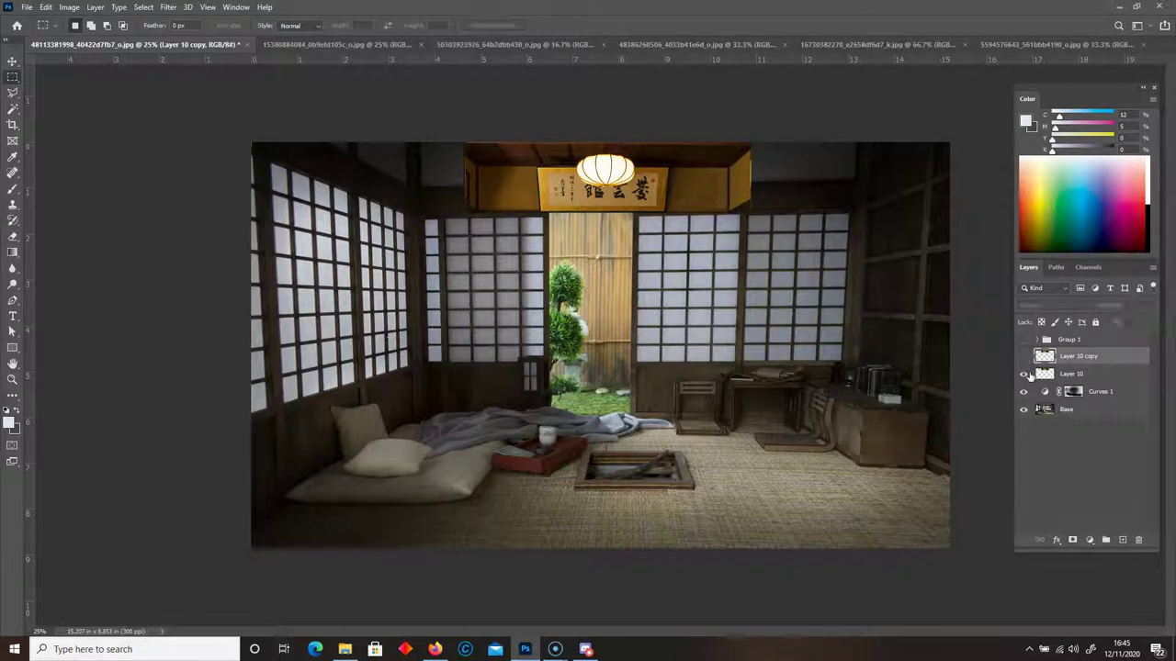
{"action": "key", "text": "alt+bracketleft"}
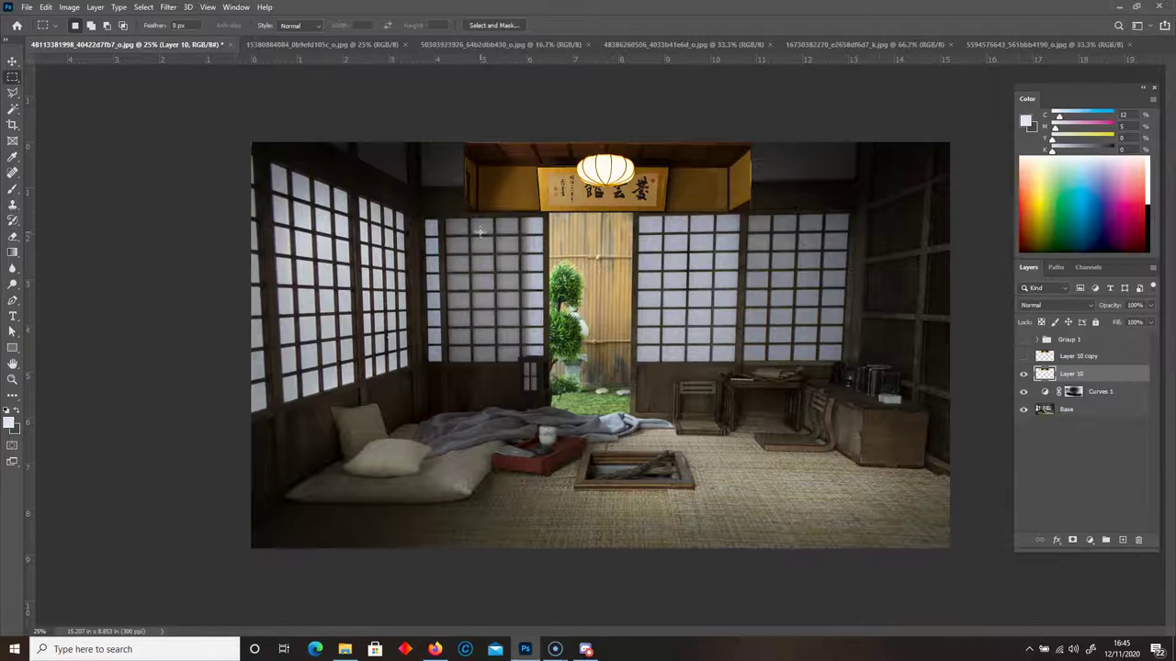
Stretch the lantern strip on Layer 10 to about 153% width and shift it up about 0.25 in along the back wall
{"action": "key", "text": "ctrl+t"}
{"action": "left_click_drag", "start_coordinate": [389, 142], "coordinate": [311, 142]}
{"action": "left_click_drag", "start_coordinate": [826, 143], "coordinate": [977, 144]}
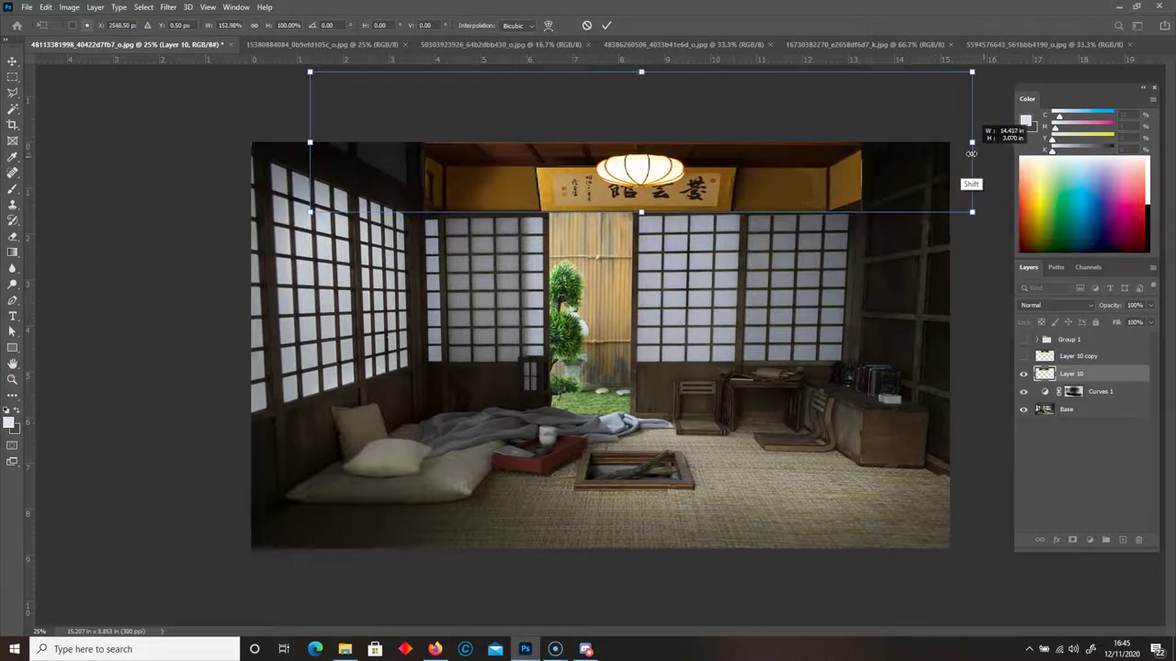
{"action": "left_click_drag", "start_coordinate": [549, 187], "coordinate": [544, 147]}
{"action": "mouse_move", "coordinate": [545, 181]}
{"action": "left_mouse_down"}
{"action": "mouse_move", "coordinate": [543, 147]}
{"action": "mouse_move", "coordinate": [564, 167]}
{"action": "mouse_move", "coordinate": [552, 195]}
{"action": "mouse_move", "coordinate": [537, 176]}
{"action": "left_mouse_up"}
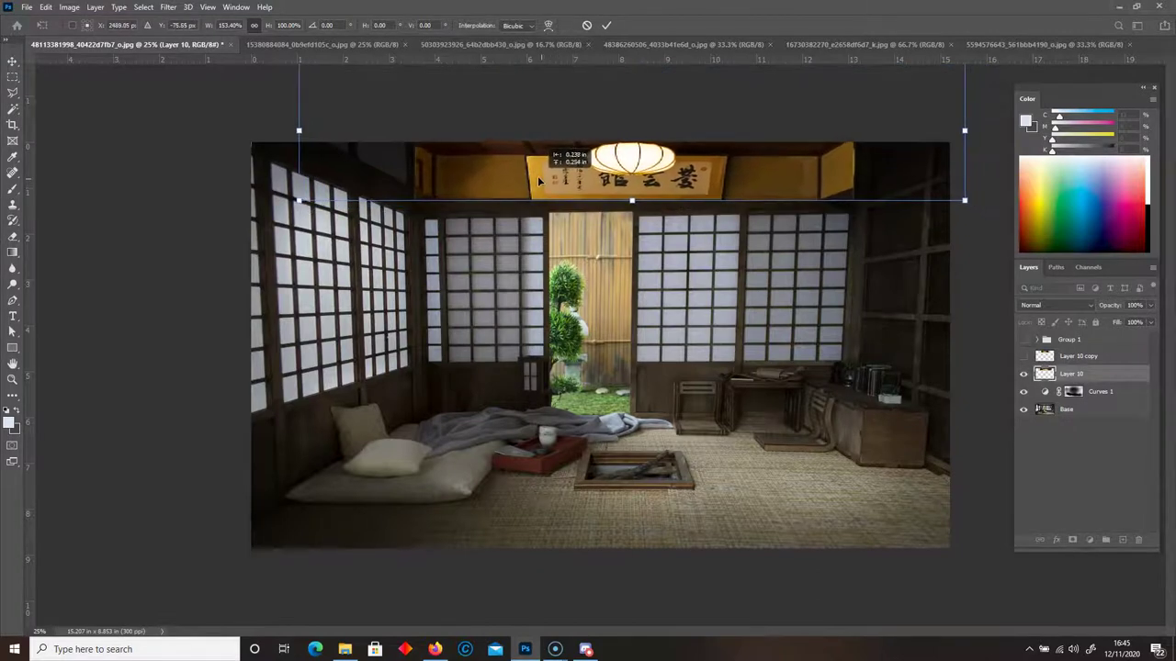
{"action": "key", "text": "Return"}
Outline the yellow wall panel on the left side of the calligraphy sign with the Polygonal Lasso and delete it
{"action": "key", "text": "m"}
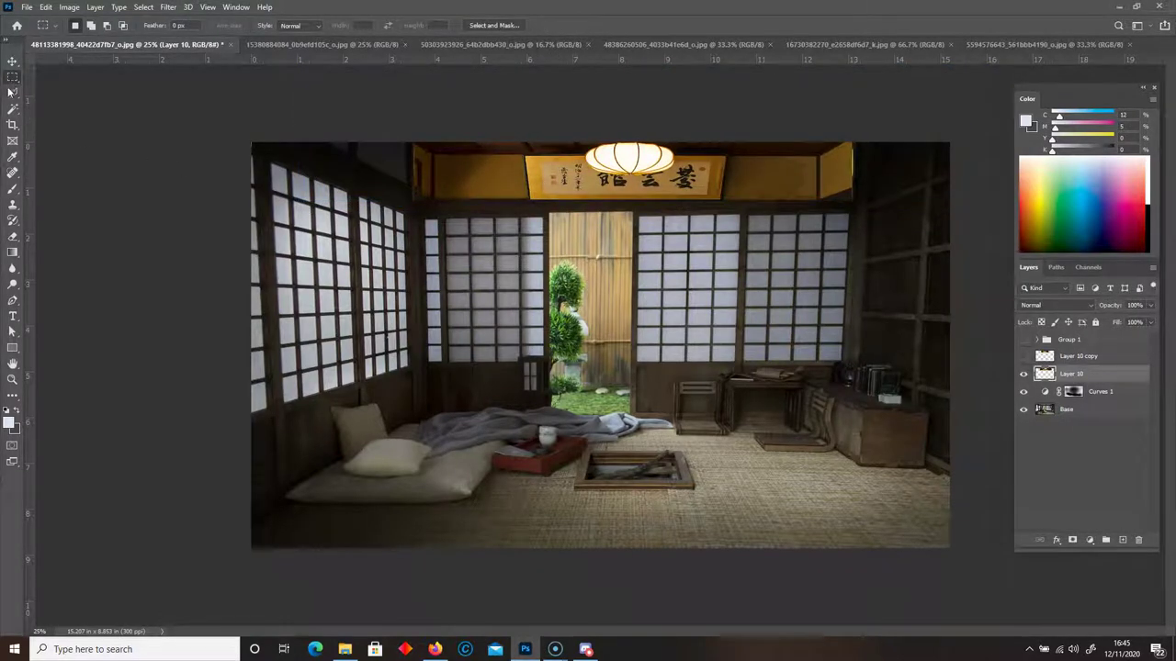
{"action": "right_click", "coordinate": [12, 91]}
{"action": "left_click", "coordinate": [55, 103]}
{"action": "left_click", "coordinate": [529, 200]}
{"action": "left_click", "coordinate": [527, 156]}
{"action": "left_click", "coordinate": [418, 154]}
{"action": "left_click", "coordinate": [413, 197]}
{"action": "left_click", "coordinate": [530, 199]}
{"action": "key", "text": "Delete"}
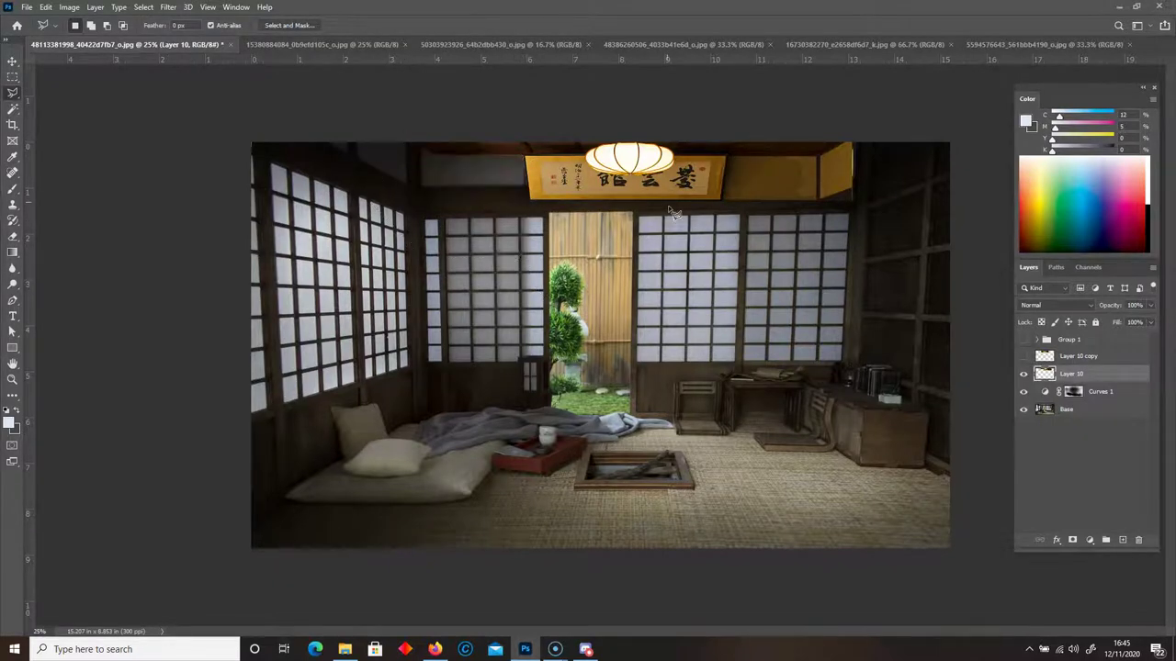
Outline and delete the yellow wall panels on the right side of the calligraphy sign, and clear the selection
{"action": "left_click", "coordinate": [724, 200]}
{"action": "left_click", "coordinate": [724, 156]}
{"action": "left_click", "coordinate": [815, 156]}
{"action": "left_click", "coordinate": [831, 145]}
{"action": "left_click", "coordinate": [871, 142]}
{"action": "left_click", "coordinate": [883, 151]}
{"action": "left_click", "coordinate": [879, 230]}
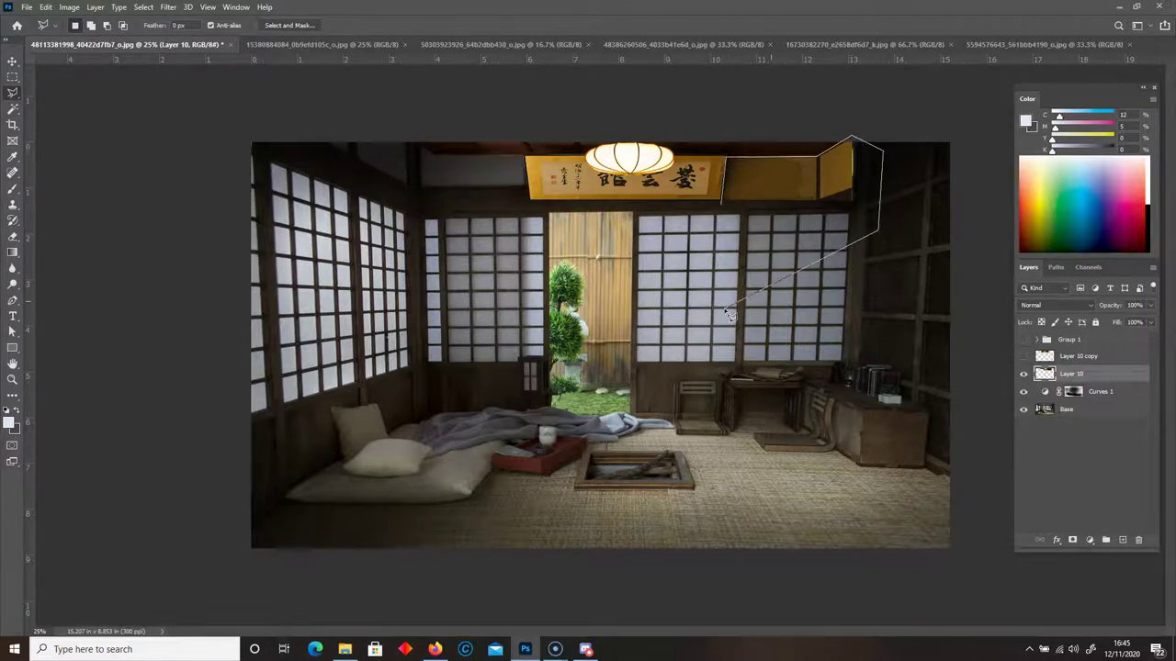
{"action": "double_click", "coordinate": [720, 315]}
{"action": "key", "text": "Delete"}
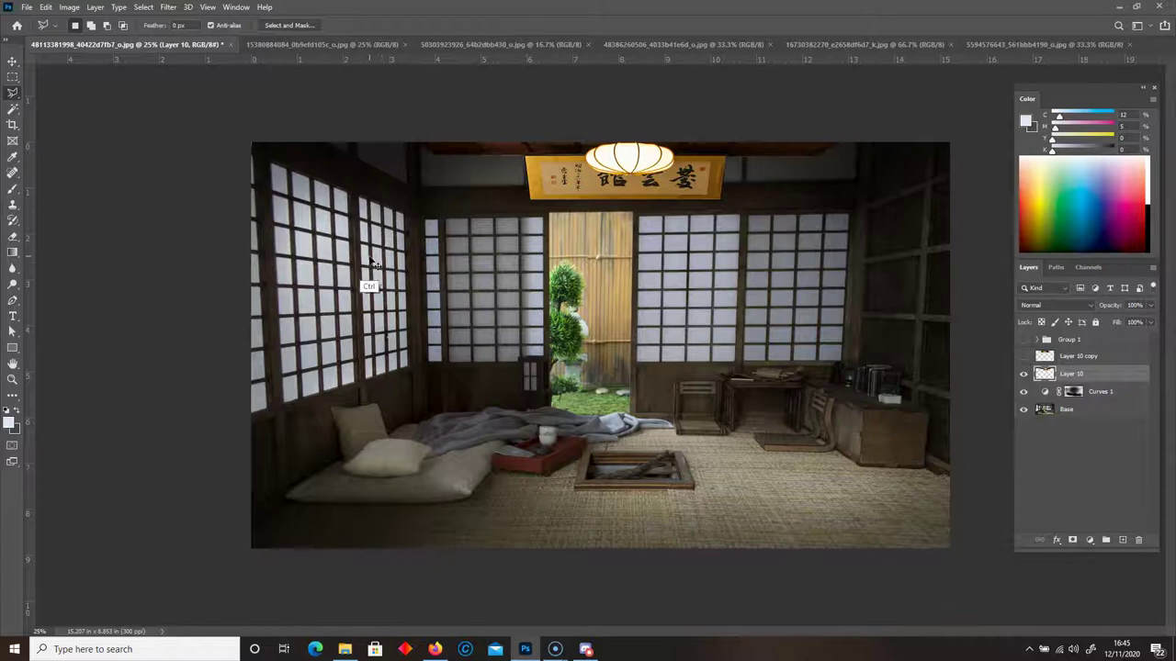
{"action": "key", "text": "ctrl+d"}
Widen the remaining sign and ceiling on Layer 10 to about 111% so they span more of the back wall
{"action": "key", "text": "ctrl+t"}
{"action": "left_click_drag", "start_coordinate": [297, 129], "coordinate": [287, 130]}
{"action": "left_click_drag", "start_coordinate": [962, 129], "coordinate": [1013, 129]}
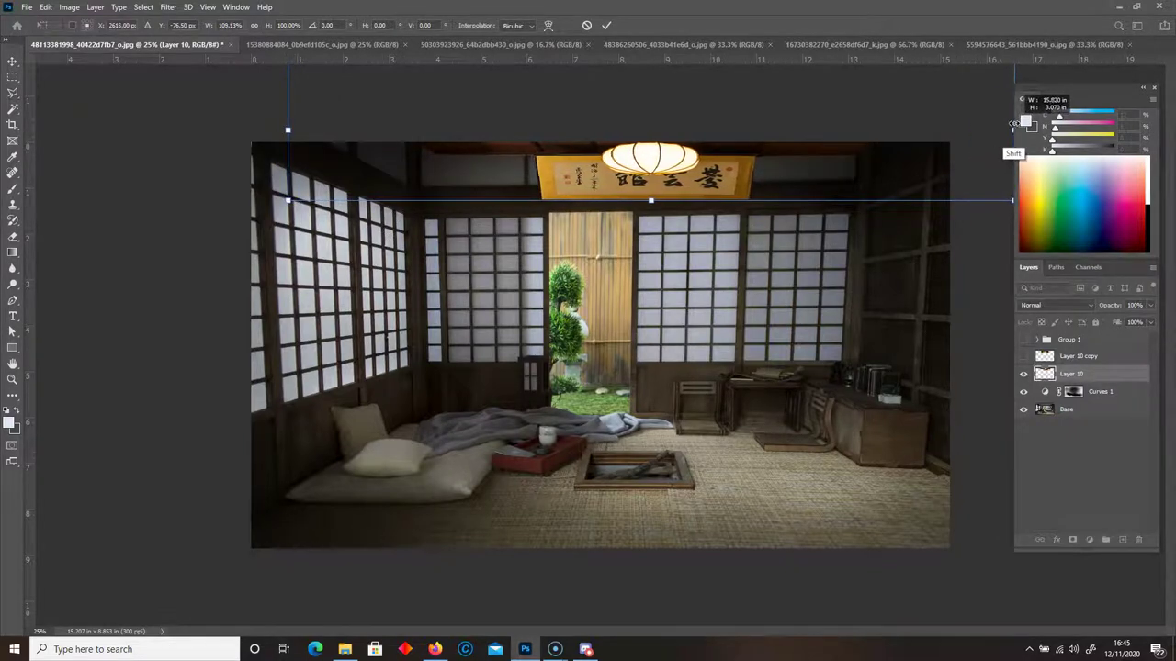
{"action": "left_click_drag", "start_coordinate": [287, 129], "coordinate": [269, 126]}
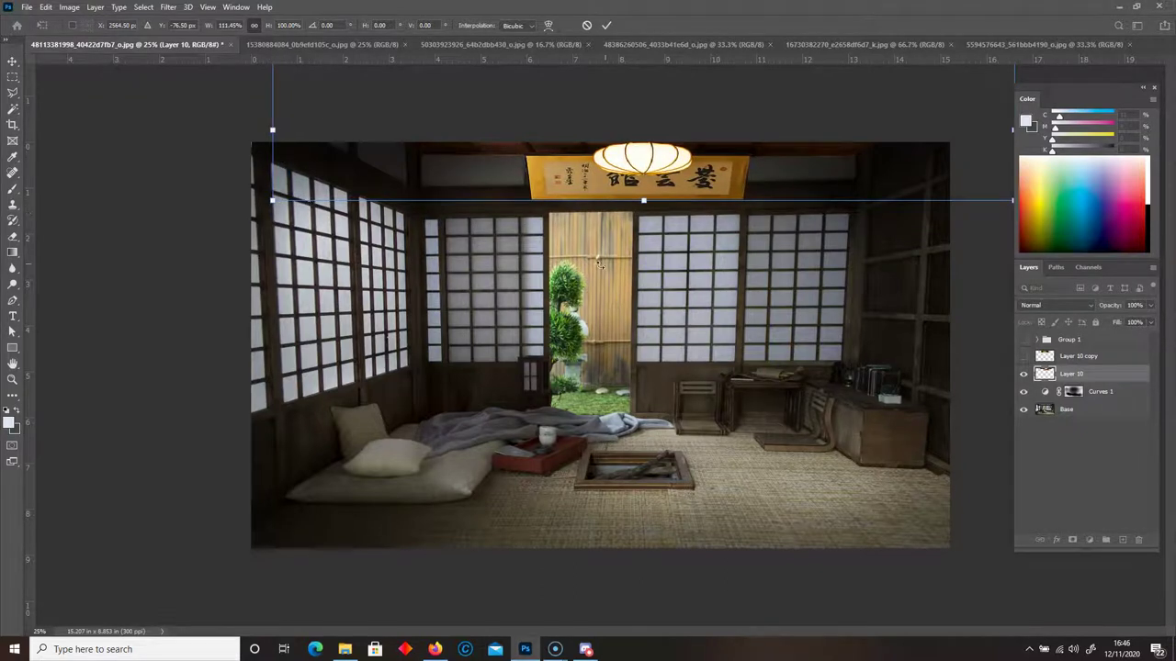
{"action": "left_click_drag", "start_coordinate": [201, 159], "coordinate": [184, 157]}
{"action": "key", "text": "Return"}
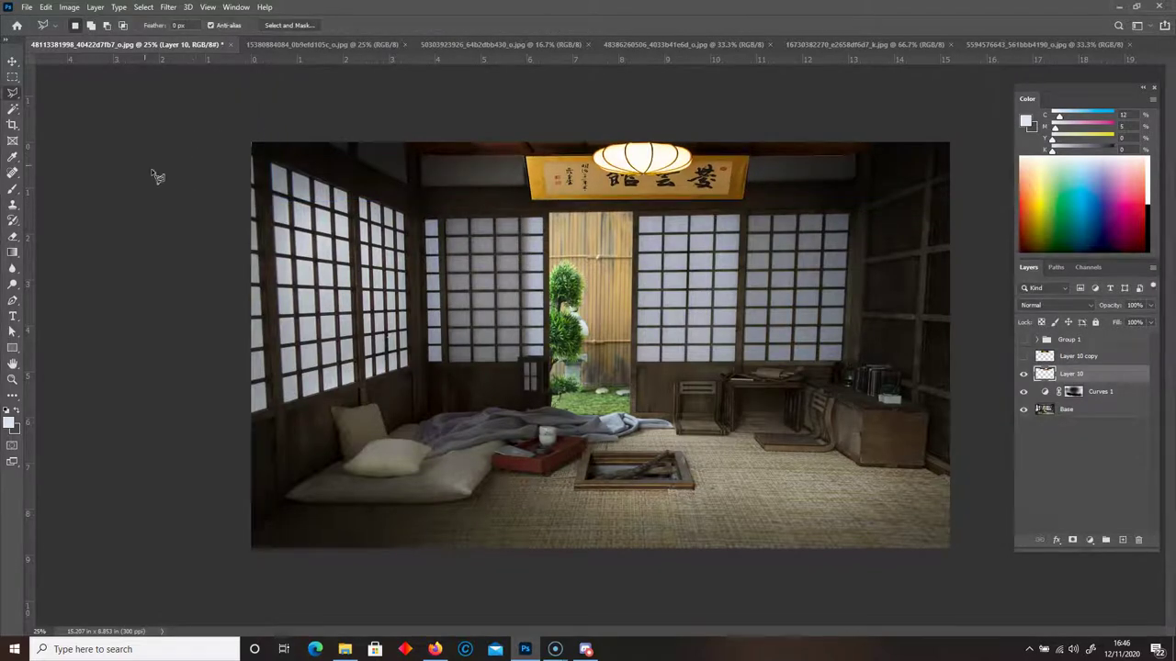
{"action": "left_click", "coordinate": [13, 62]}
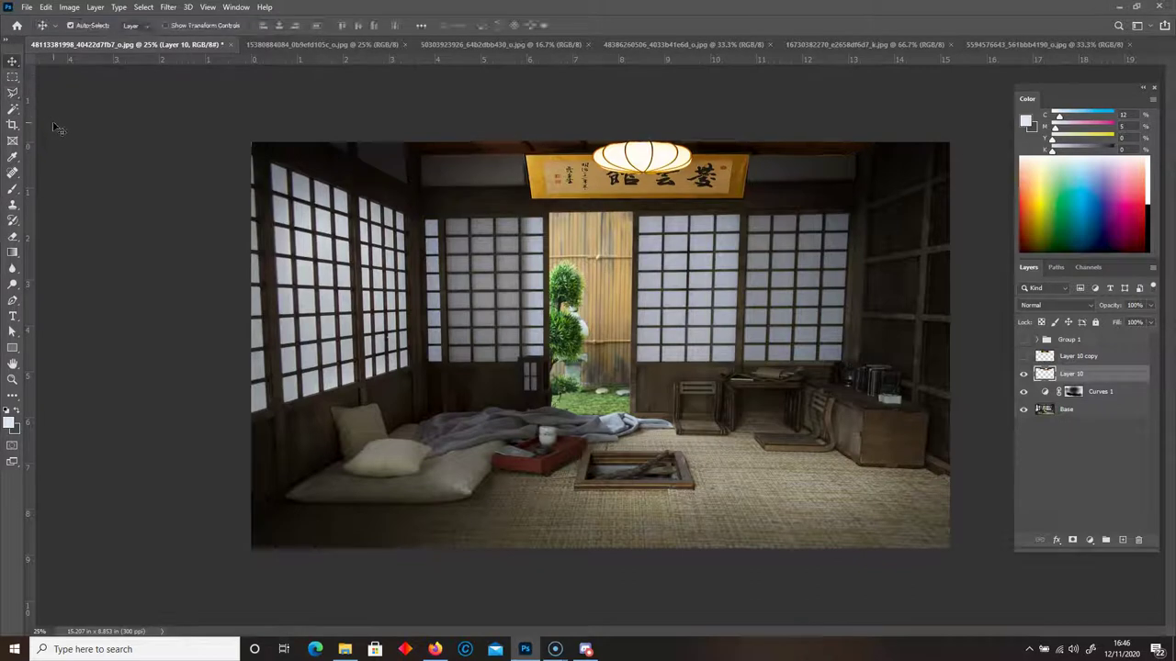
{"action": "left_click", "coordinate": [13, 77]}
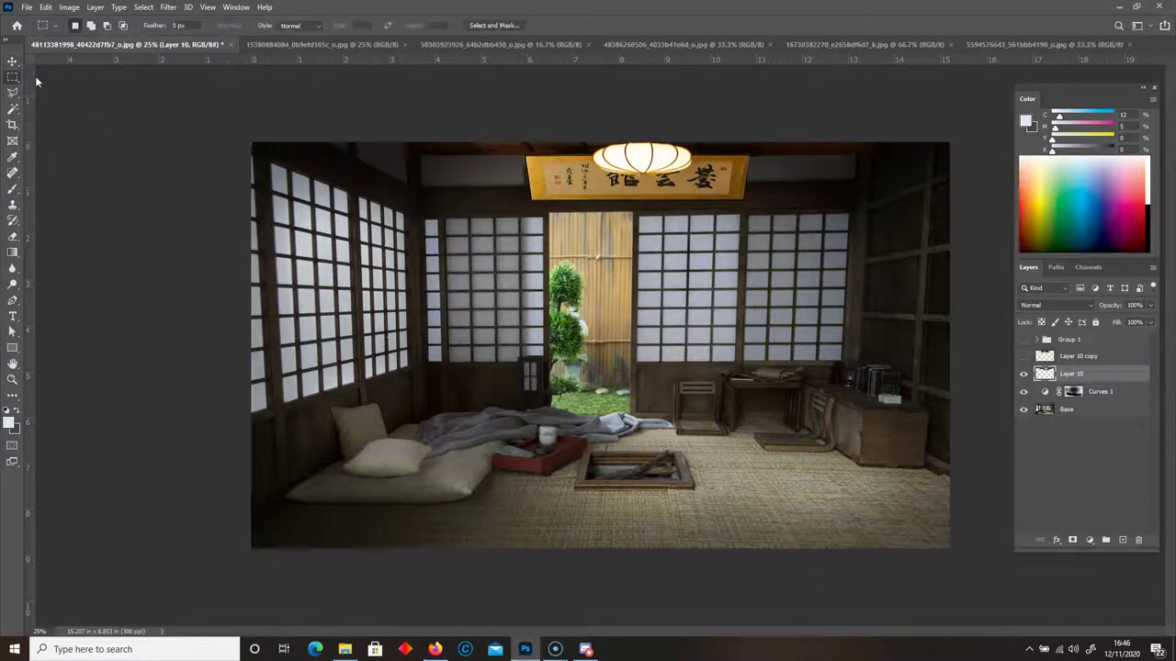
{"action": "left_click", "coordinate": [13, 93]}
{"action": "left_click", "coordinate": [40, 109]}
{"action": "left_click", "coordinate": [755, 221]}
{"action": "left_click", "coordinate": [751, 158]}
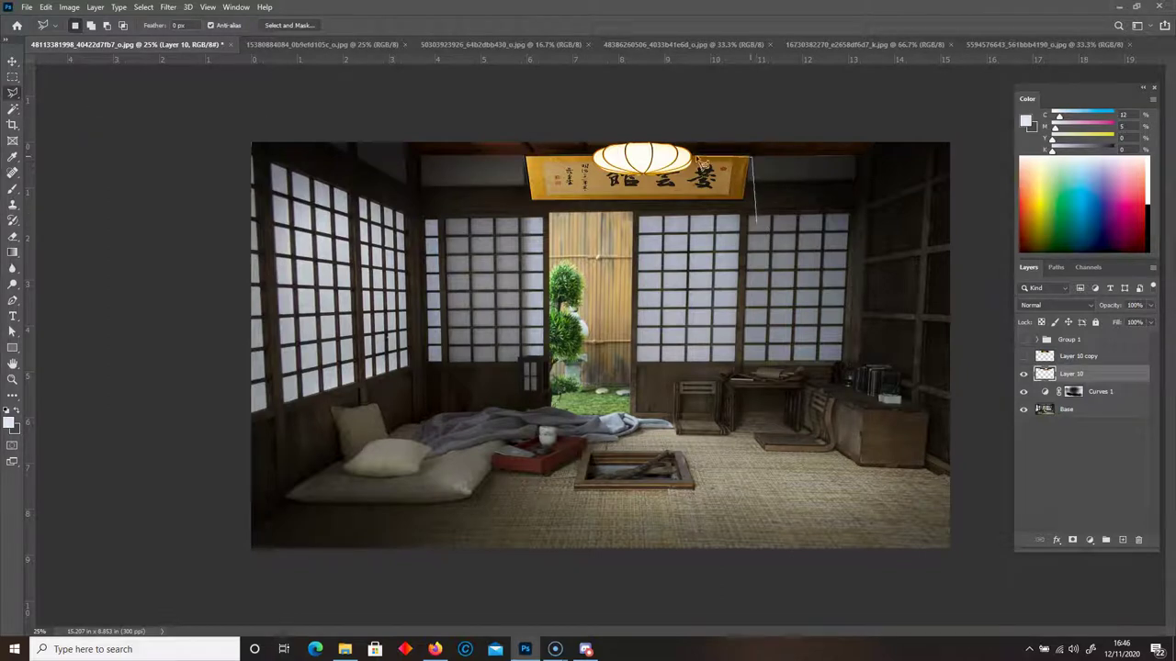
{"action": "key", "text": "Escape"}
Show Layer 10 copy, scale it to about 104% width and 109% height, and move its lantern and sign up over the doorway
{"action": "left_click", "coordinate": [1023, 357]}
{"action": "left_click", "coordinate": [1052, 358]}
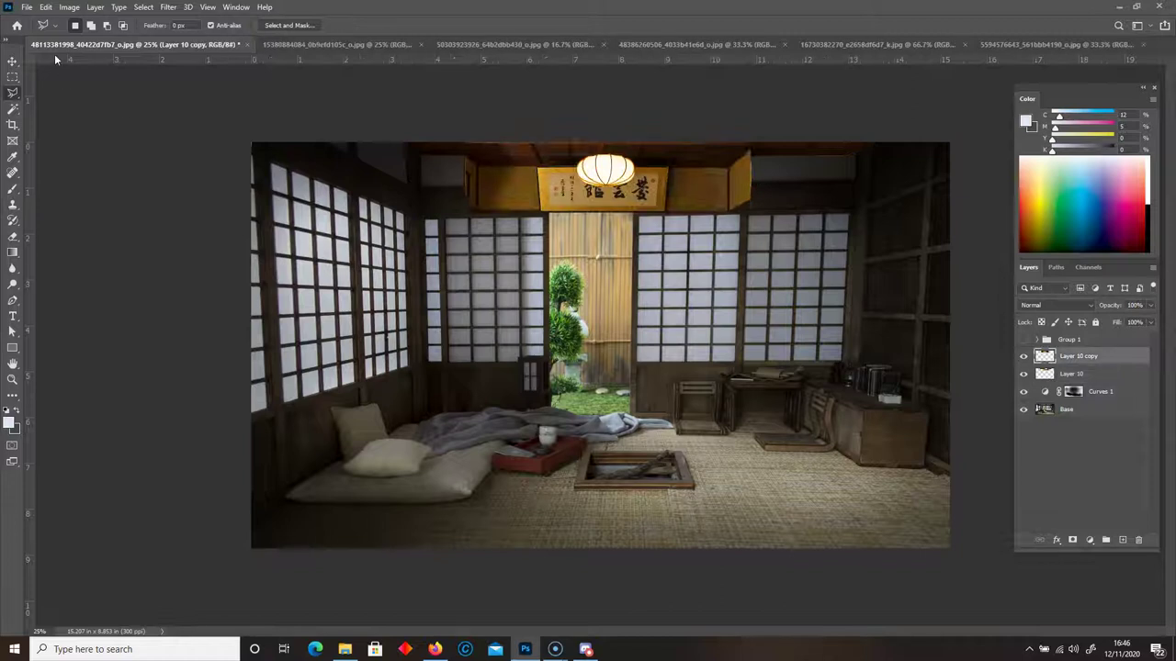
{"action": "key", "text": "ctrl+t"}
{"action": "left_click_drag", "start_coordinate": [819, 213], "coordinate": [833, 226]}
{"action": "left_click_drag", "start_coordinate": [755, 199], "coordinate": [769, 183]}
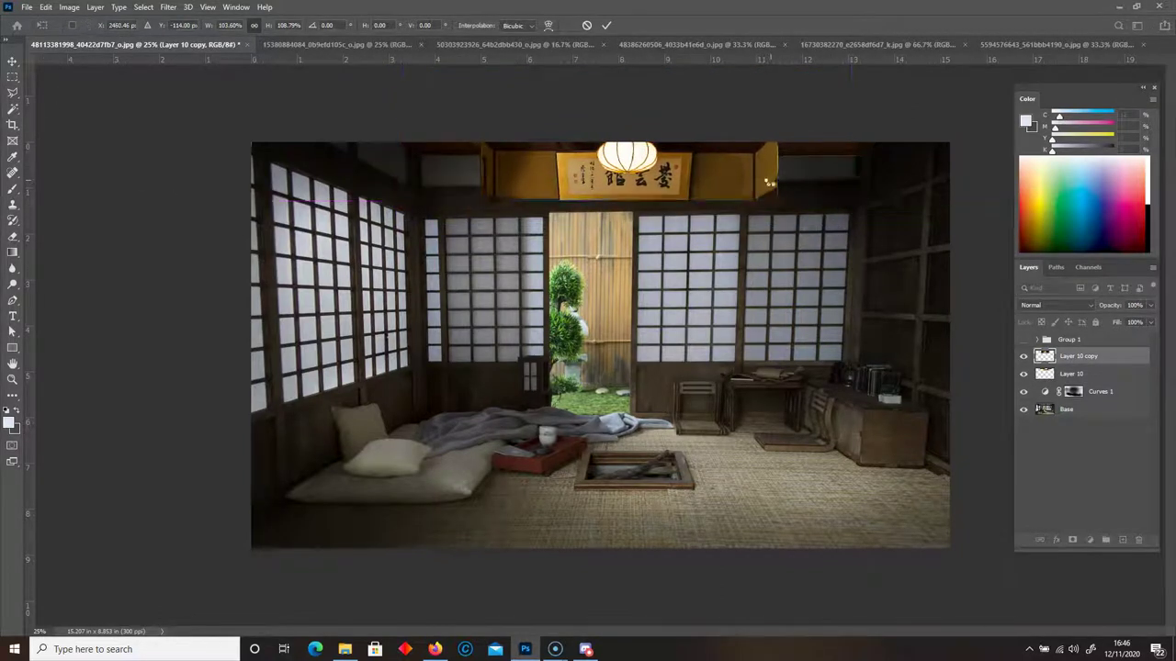
{"action": "key", "text": "Return"}
Erase the ceiling and yellow wall panels around the lantern and sign on Layer 10 copy, resizing the eraser as needed
{"action": "left_click", "coordinate": [13, 236]}
{"action": "key", "text": "bracketleft"}
{"action": "key", "text": "bracketleft"}
{"action": "key", "text": "bracketleft"}
{"action": "key", "text": "bracketleft"}
{"action": "key", "text": "bracketleft"}
{"action": "key", "text": "bracketleft"}
{"action": "key", "text": "bracketleft"}
{"action": "key", "text": "bracketleft"}
{"action": "key", "text": "bracketleft"}
{"action": "key", "text": "bracketleft"}
{"action": "mouse_move", "coordinate": [524, 152]}
{"action": "left_mouse_down"}
{"action": "mouse_move", "coordinate": [533, 197]}
{"action": "mouse_move", "coordinate": [547, 157]}
{"action": "mouse_move", "coordinate": [523, 152]}
{"action": "mouse_move", "coordinate": [514, 184]}
{"action": "mouse_move", "coordinate": [491, 170]}
{"action": "mouse_move", "coordinate": [521, 155]}
{"action": "left_mouse_up"}
{"action": "key", "text": "bracketright"}
{"action": "mouse_move", "coordinate": [703, 152]}
{"action": "left_mouse_down"}
{"action": "mouse_move", "coordinate": [786, 172]}
{"action": "mouse_move", "coordinate": [770, 169]}
{"action": "mouse_move", "coordinate": [754, 141]}
{"action": "left_mouse_up"}
{"action": "key", "text": "bracketright"}
{"action": "key", "text": "bracketright"}
{"action": "key", "text": "bracketright"}
{"action": "key", "text": "bracketright"}
{"action": "key", "text": "bracketright"}
{"action": "key", "text": "bracketright"}
{"action": "key", "text": "bracketright"}
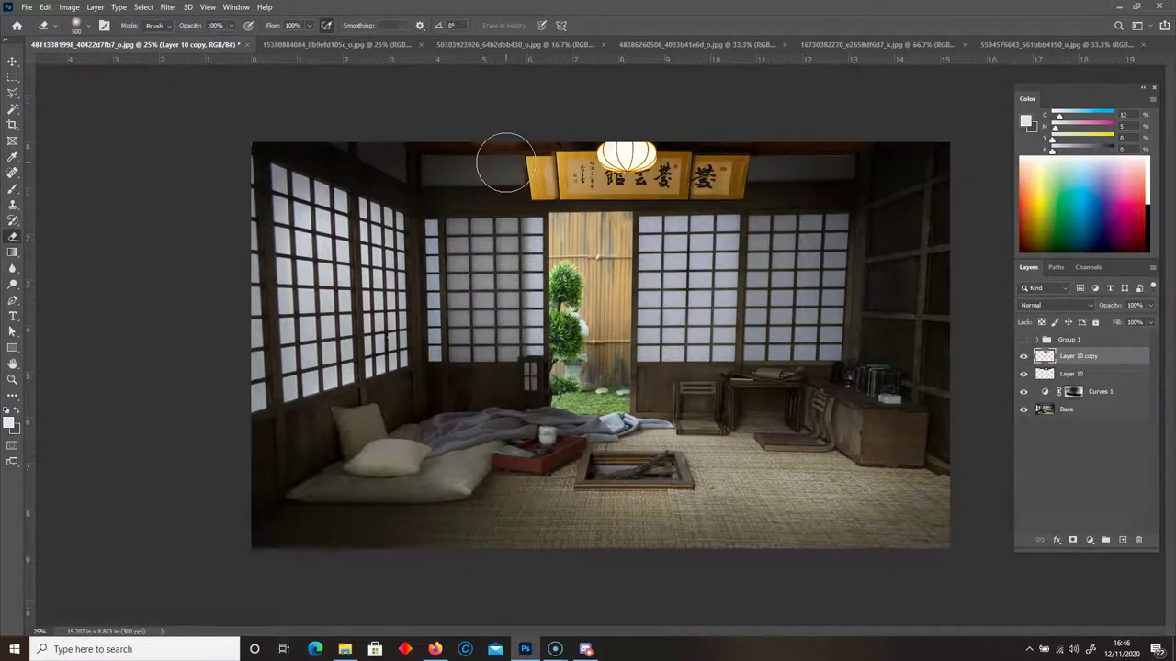
Select Layer 10 and delete the parts of its wider sign that stick out on both sides of the copied sign
{"action": "left_click", "coordinate": [1075, 374]}
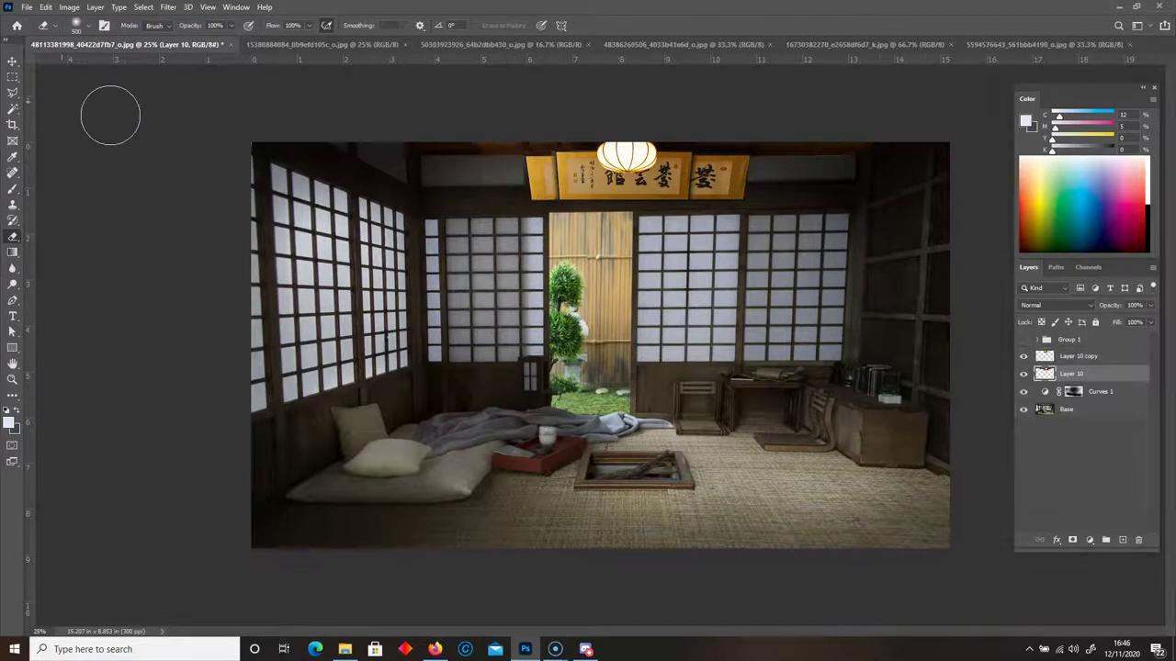
{"action": "left_click", "coordinate": [12, 91]}
{"action": "mouse_move", "coordinate": [565, 213]}
{"action": "left_mouse_down"}
{"action": "mouse_move", "coordinate": [556, 158]}
{"action": "mouse_move", "coordinate": [529, 156]}
{"action": "mouse_move", "coordinate": [512, 177]}
{"action": "mouse_move", "coordinate": [581, 280]}
{"action": "left_mouse_up"}
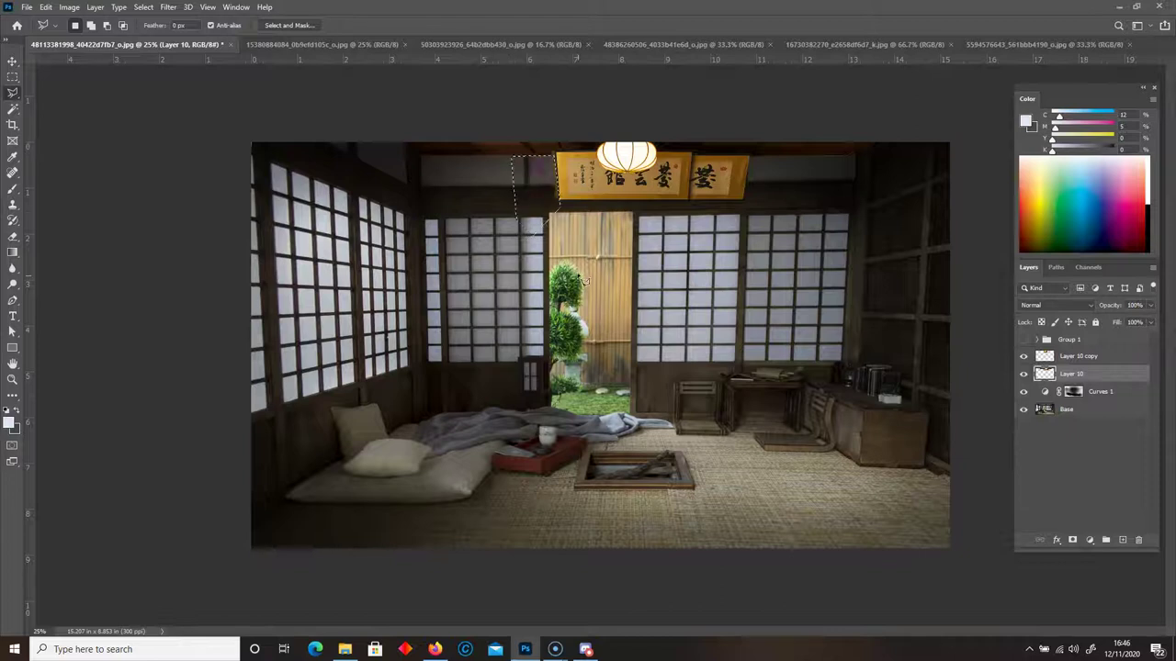
{"action": "mouse_move", "coordinate": [691, 156]}
{"action": "left_mouse_down"}
{"action": "mouse_move", "coordinate": [690, 227]}
{"action": "mouse_move", "coordinate": [756, 218]}
{"action": "mouse_move", "coordinate": [762, 162]}
{"action": "mouse_move", "coordinate": [690, 158]}
{"action": "left_mouse_up"}
{"action": "key", "text": "Delete"}
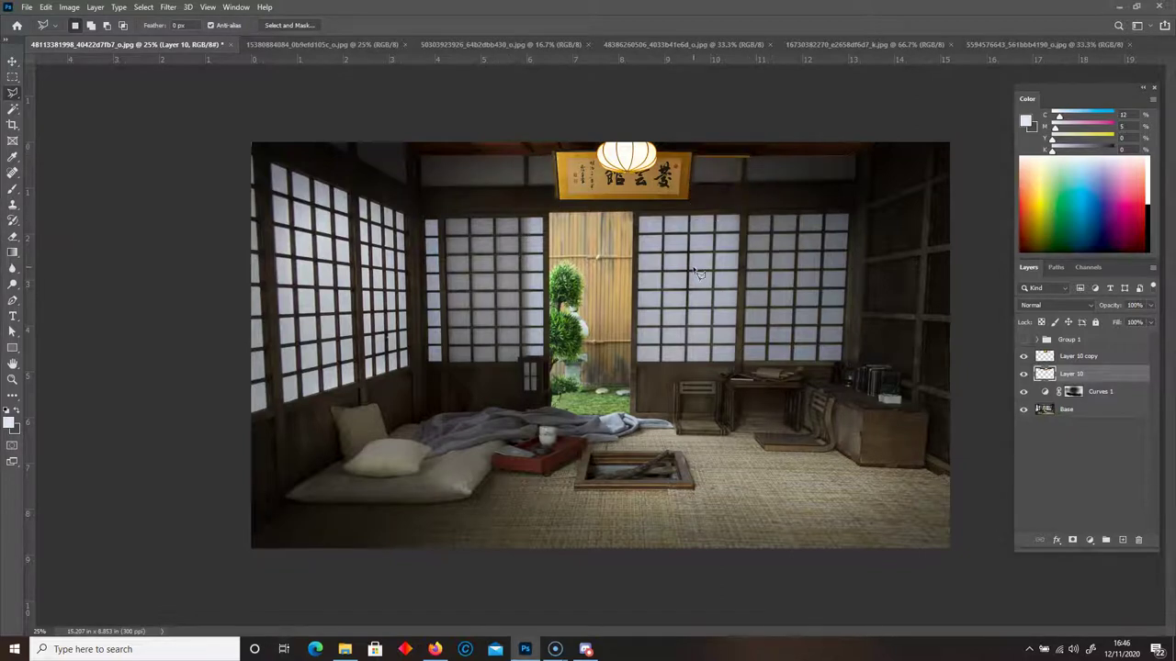
Remove the leftover yellow edge along the beam right of the sign on Layer 10, and clear the selection
{"action": "left_click", "coordinate": [12, 171]}
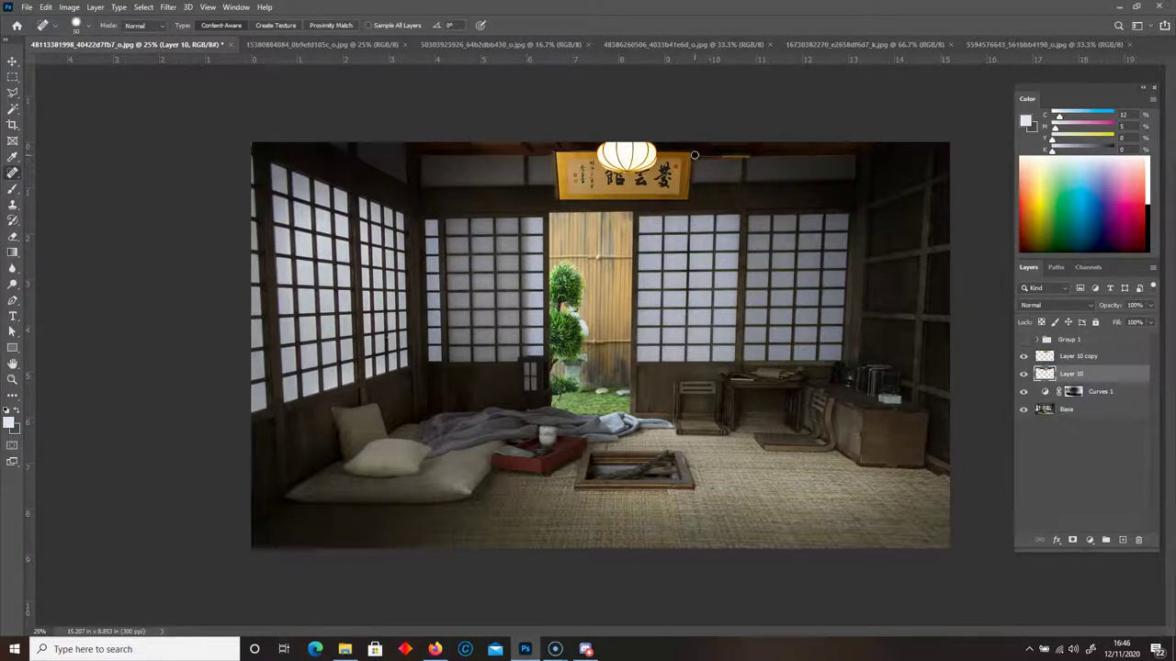
{"action": "left_click_drag", "start_coordinate": [694, 155], "coordinate": [754, 158]}
{"action": "left_click", "coordinate": [11, 92]}
{"action": "left_click", "coordinate": [695, 156]}
{"action": "left_click", "coordinate": [858, 157]}
{"action": "left_click", "coordinate": [859, 176]}
{"action": "double_click", "coordinate": [715, 222]}
{"action": "key", "text": "ctrl+d"}
Try to outline the leftover edges beside the calligraphy sign on Layer 10 copy, and clear the selection
{"action": "left_click", "coordinate": [555, 154]}
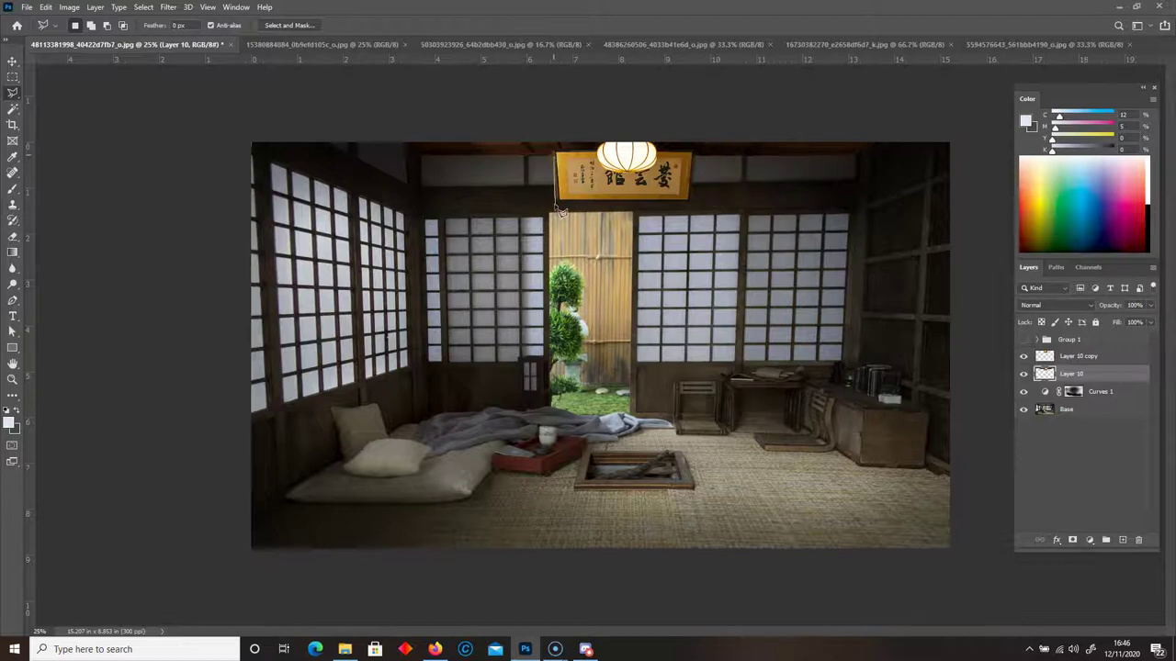
{"action": "key", "text": "Escape"}
{"action": "key", "text": "alt+bracketright"}
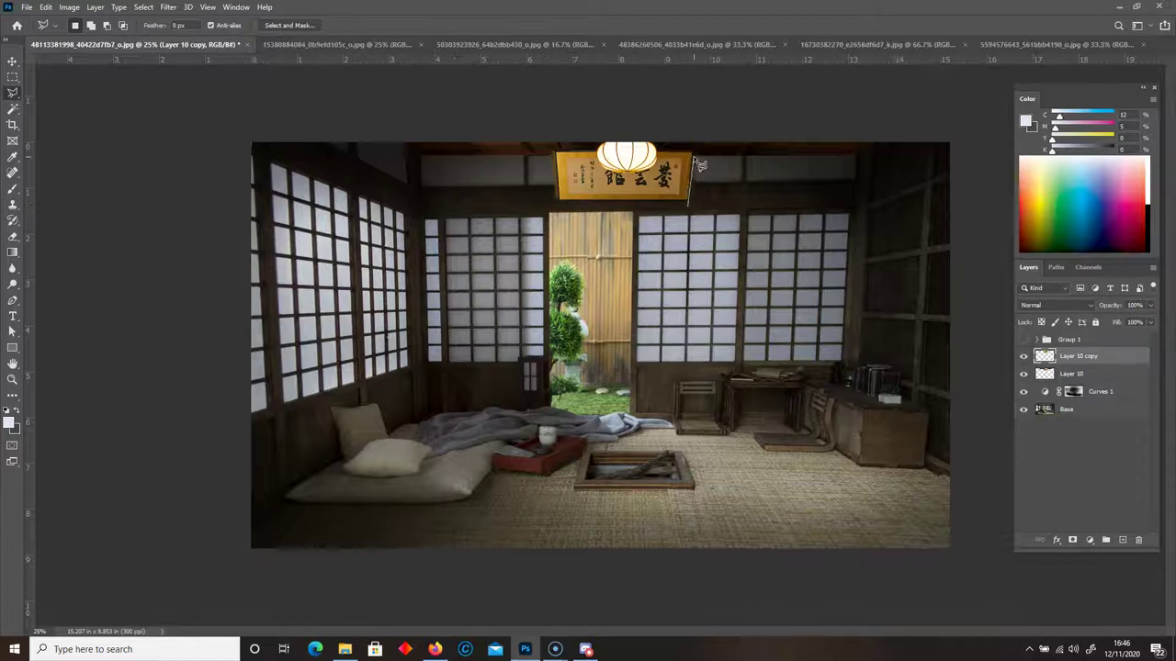
{"action": "left_click", "coordinate": [553, 152]}
{"action": "key", "text": "Escape"}
{"action": "left_click", "coordinate": [696, 221]}
{"action": "left_click", "coordinate": [707, 172]}
{"action": "left_click", "coordinate": [751, 168]}
{"action": "double_click", "coordinate": [764, 193]}
{"action": "key", "text": "ctrl+d"}
{"action": "left_click", "coordinate": [1125, 394]}
{"action": "left_click", "coordinate": [1090, 539]}
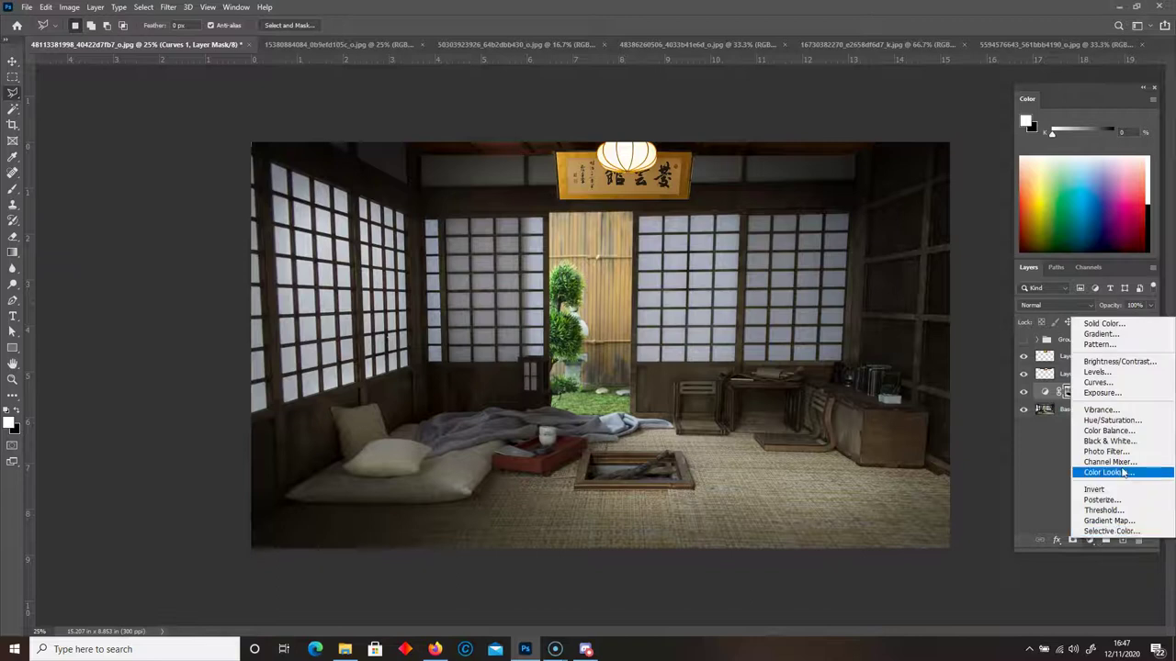
{"action": "left_click", "coordinate": [1132, 430]}
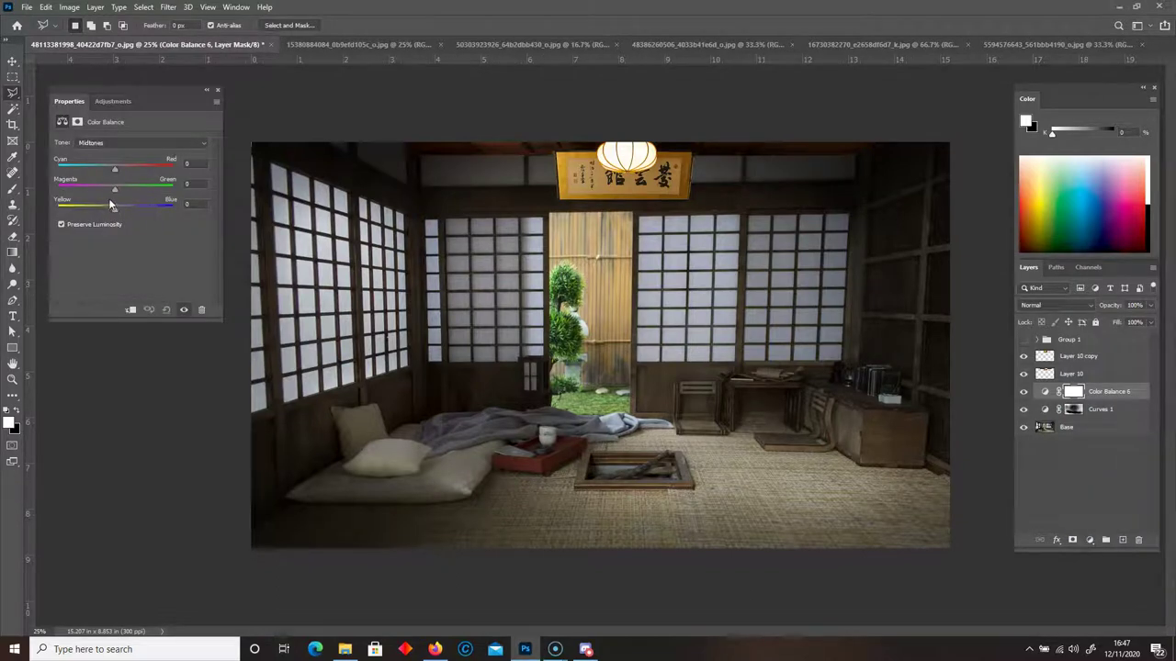
{"action": "left_click_drag", "start_coordinate": [1047, 395], "coordinate": [1140, 540]}
Add a Color Lookup adjustment above Curves 1 using the EdgyAmber.3DL look, and set its opacity to 50%
{"action": "left_click", "coordinate": [1090, 539]}
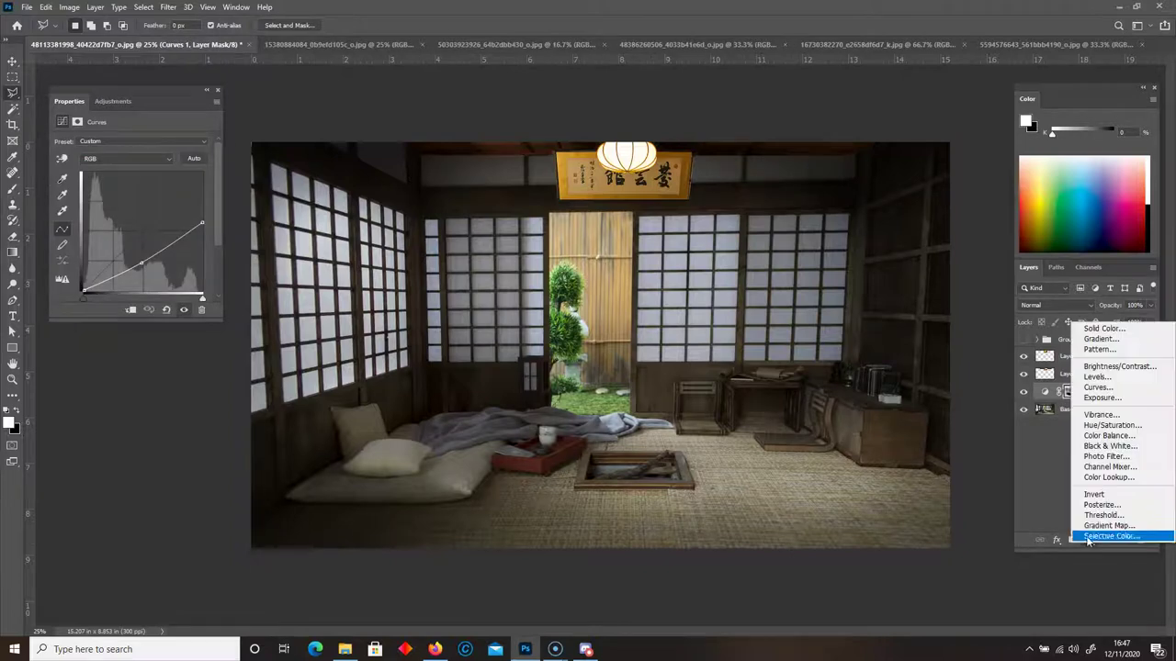
{"action": "left_click", "coordinate": [1110, 476]}
{"action": "left_click", "coordinate": [136, 144]}
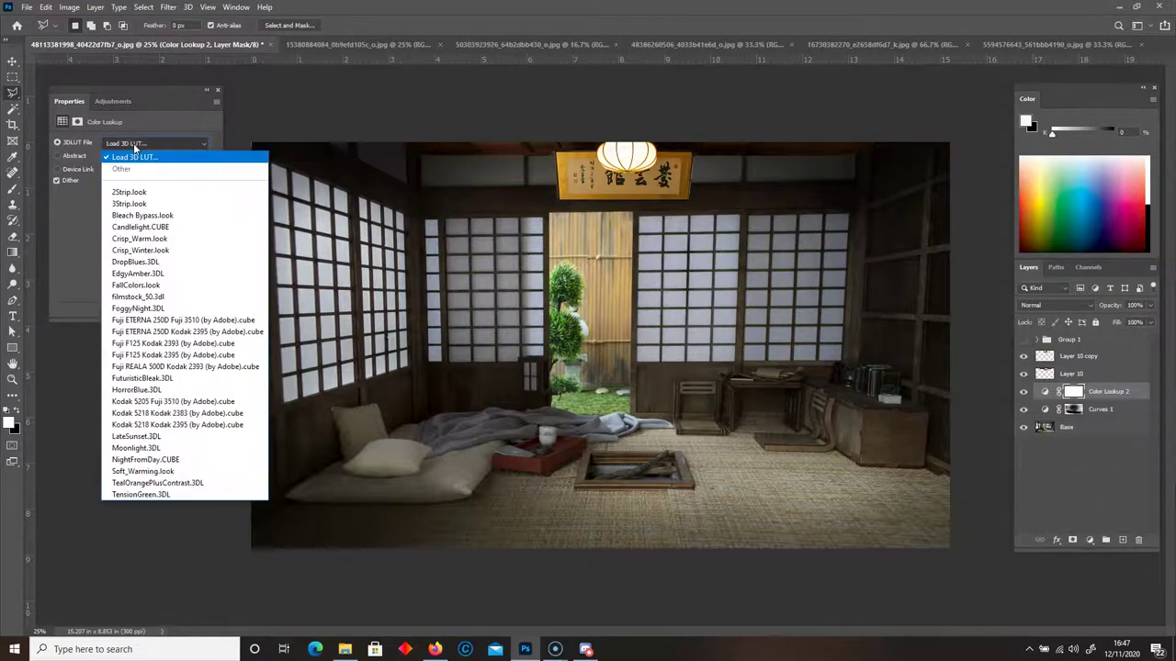
{"action": "left_click", "coordinate": [138, 239]}
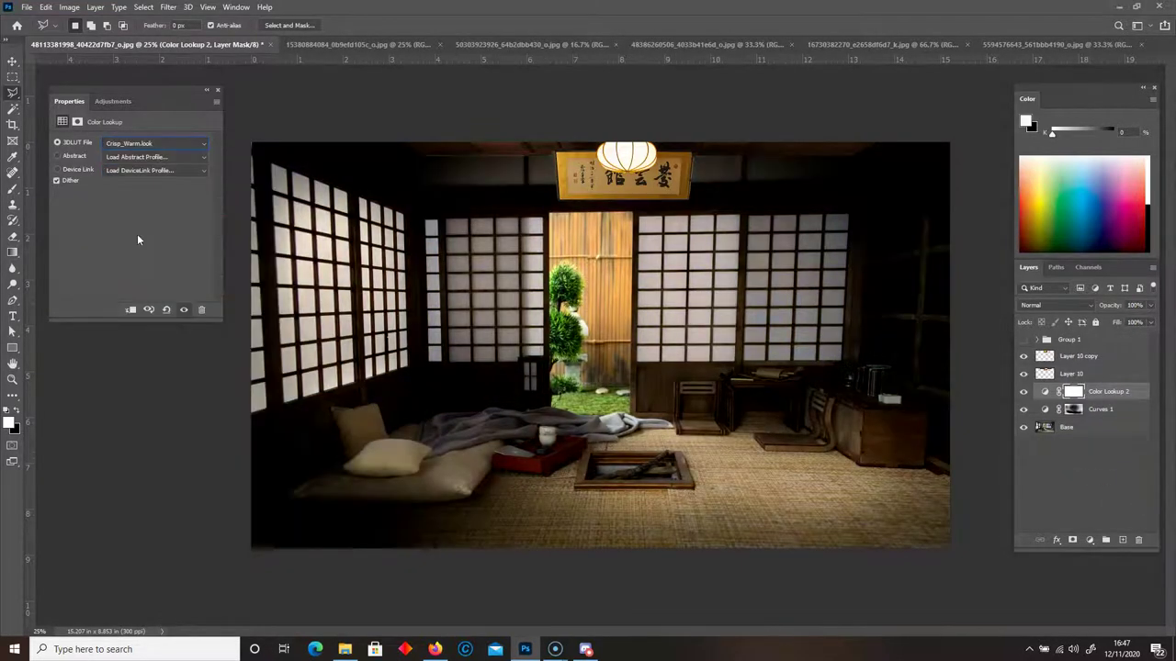
{"action": "key", "text": "Down"}
{"action": "key", "text": "Down"}
{"action": "key", "text": "Down"}
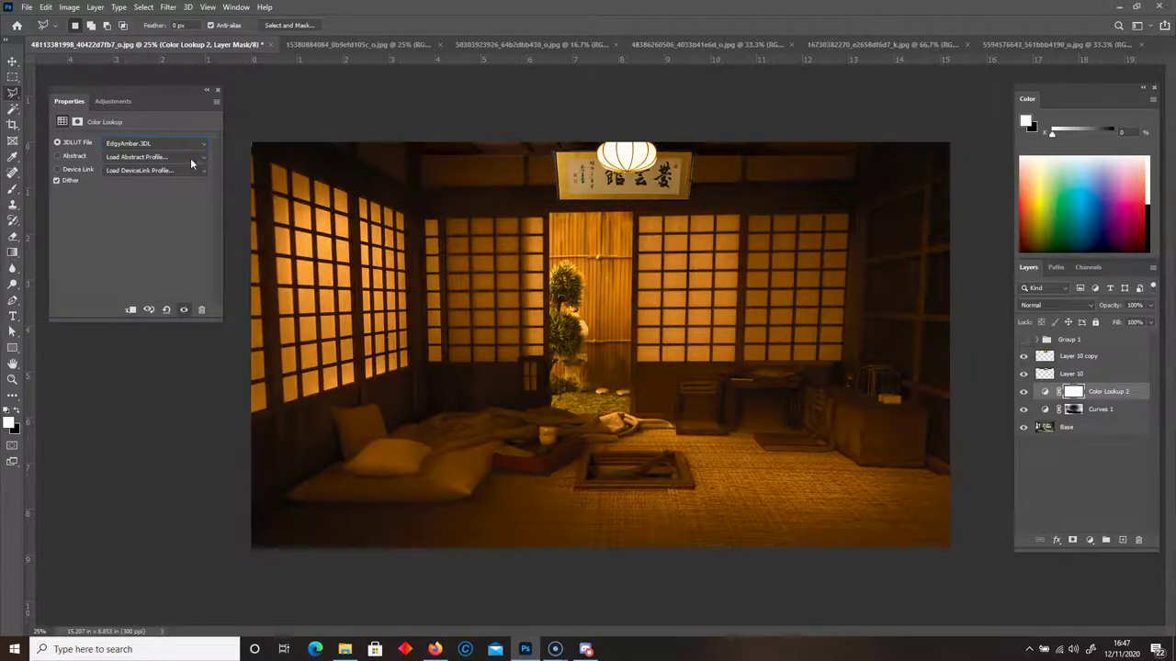
{"action": "left_click", "coordinate": [1150, 305]}
{"action": "left_click_drag", "start_coordinate": [1148, 322], "coordinate": [1121, 322]}
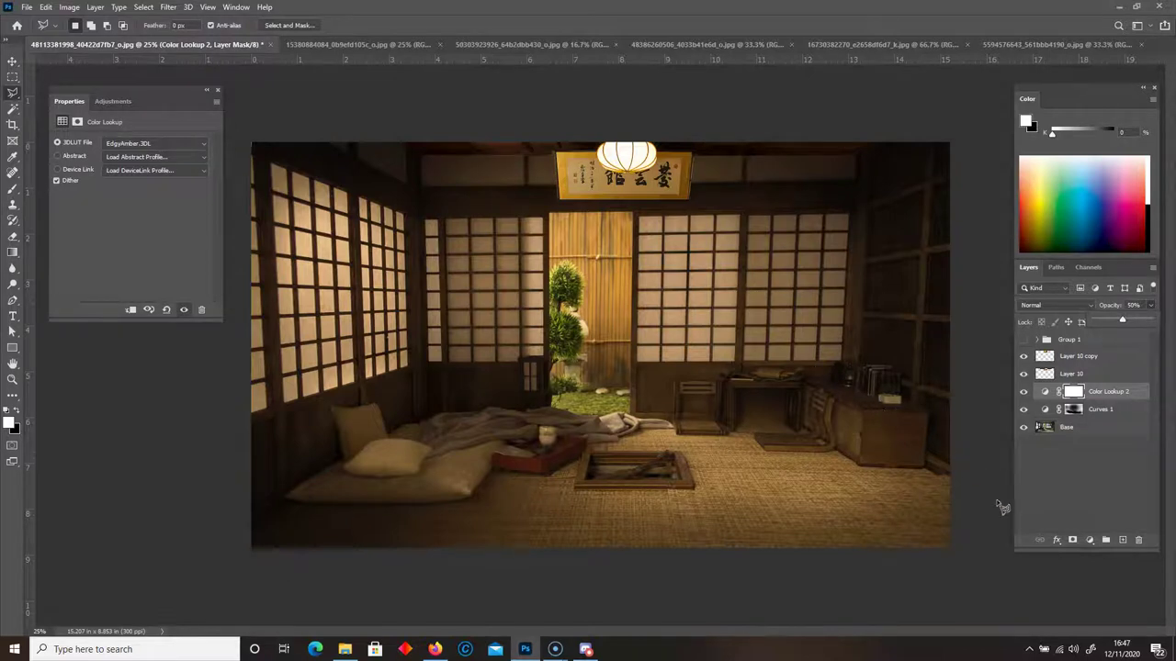
Add a Color Balance adjustment above the Color Lookup, with highlights at about -9 Cyan-Red and +32 Yellow-Blue
{"action": "left_click", "coordinate": [1089, 541]}
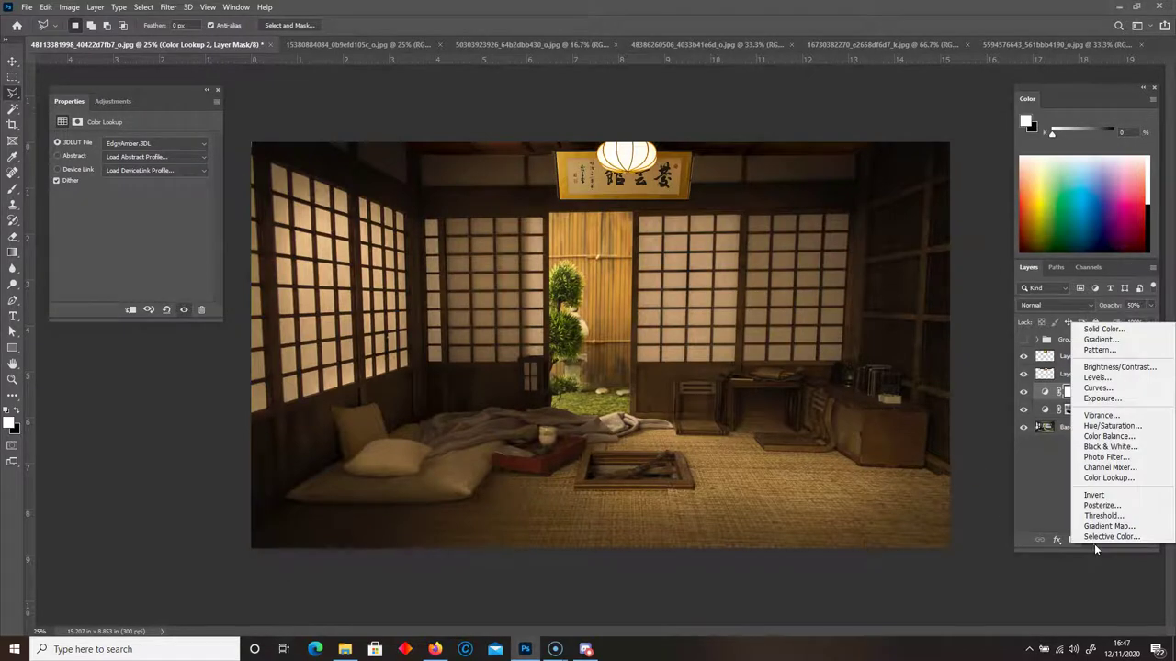
{"action": "left_click", "coordinate": [1109, 436]}
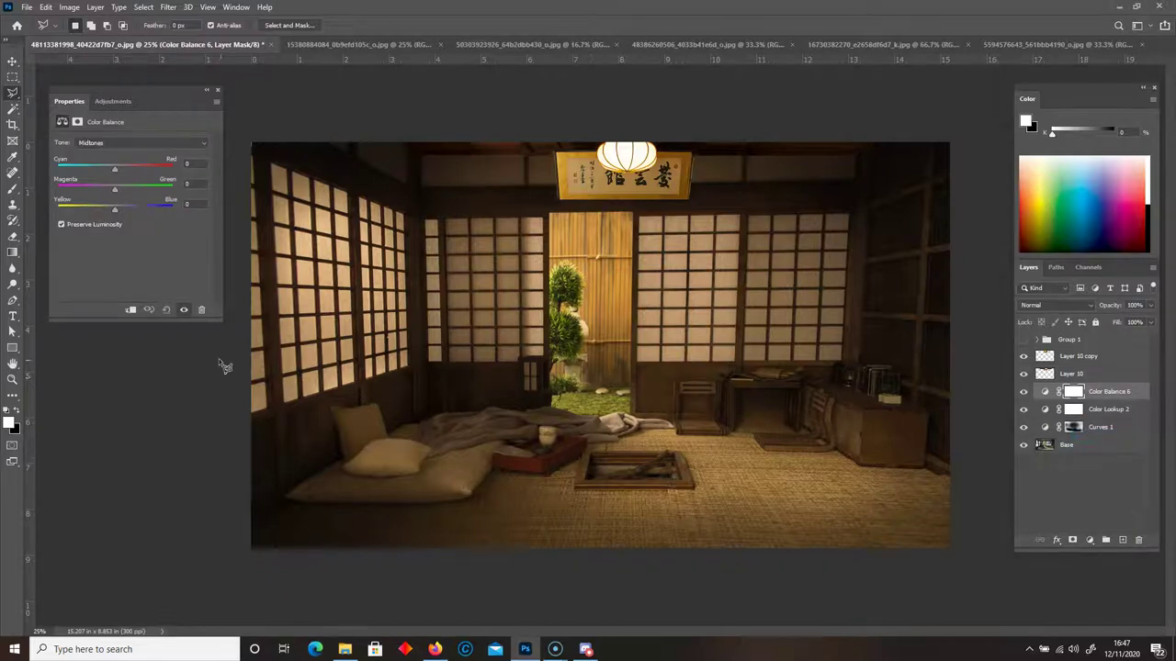
{"action": "left_click", "coordinate": [110, 143]}
{"action": "left_click", "coordinate": [102, 174]}
{"action": "left_click_drag", "start_coordinate": [114, 210], "coordinate": [131, 212]}
{"action": "left_click_drag", "start_coordinate": [96, 170], "coordinate": [109, 171]}
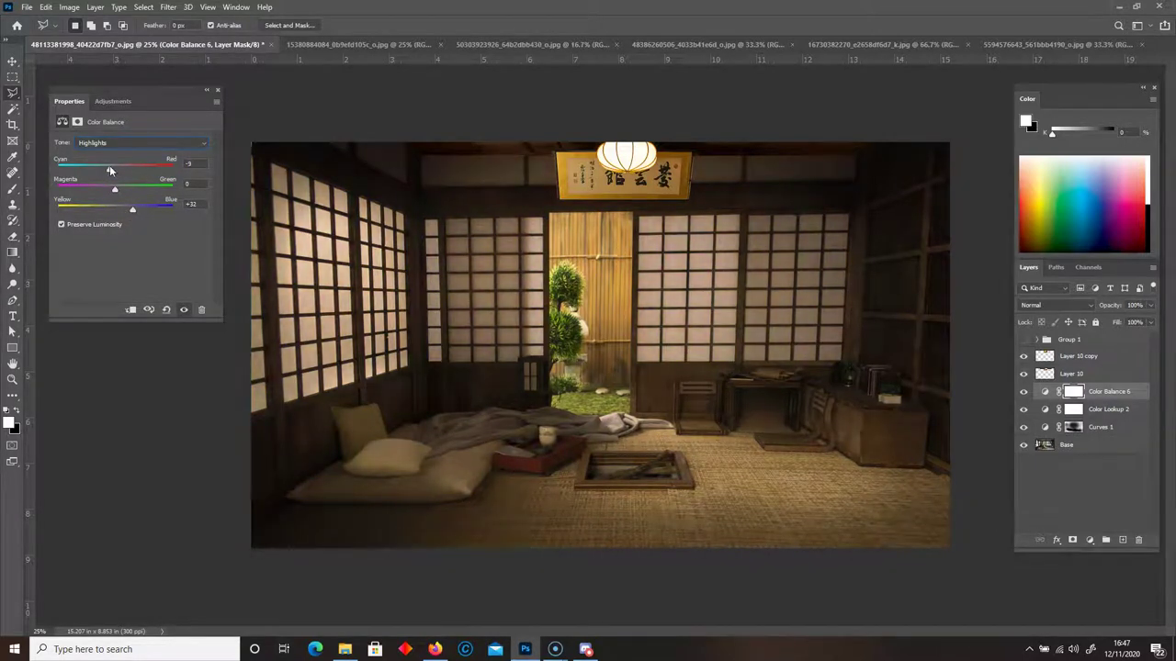
Set the Color Balance midtones to -4 Cyan-Red and +7 Yellow-Blue, and compare the room with the adjustment off and on
{"action": "left_click", "coordinate": [101, 142]}
{"action": "left_click", "coordinate": [102, 157]}
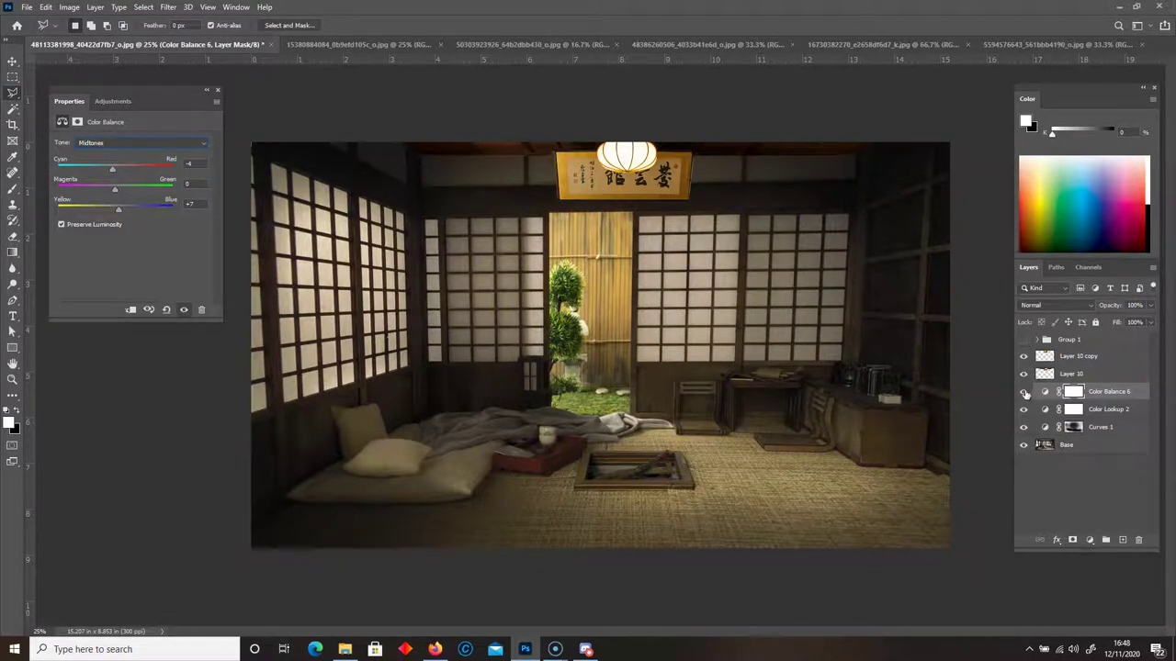
{"action": "left_click", "coordinate": [333, 134]}
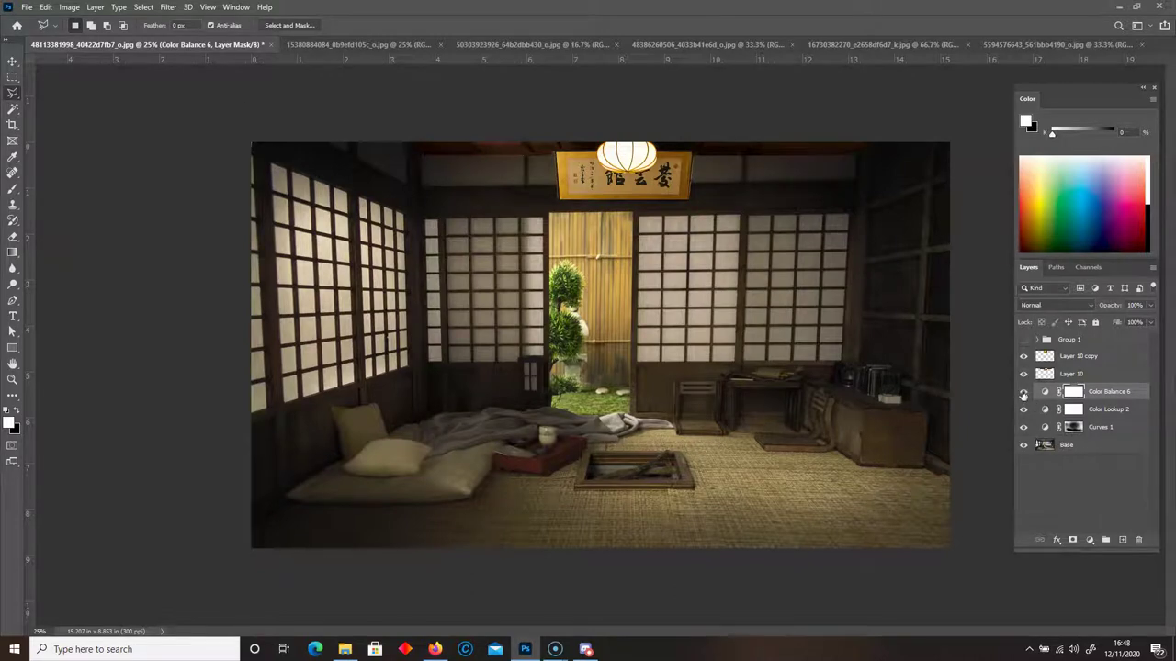
{"action": "left_click", "coordinate": [1024, 392]}
{"action": "left_click", "coordinate": [1024, 391]}
Add a Color Balance adjustment above Layer 10 copy and clip it to that layer
{"action": "left_click", "coordinate": [1090, 541]}
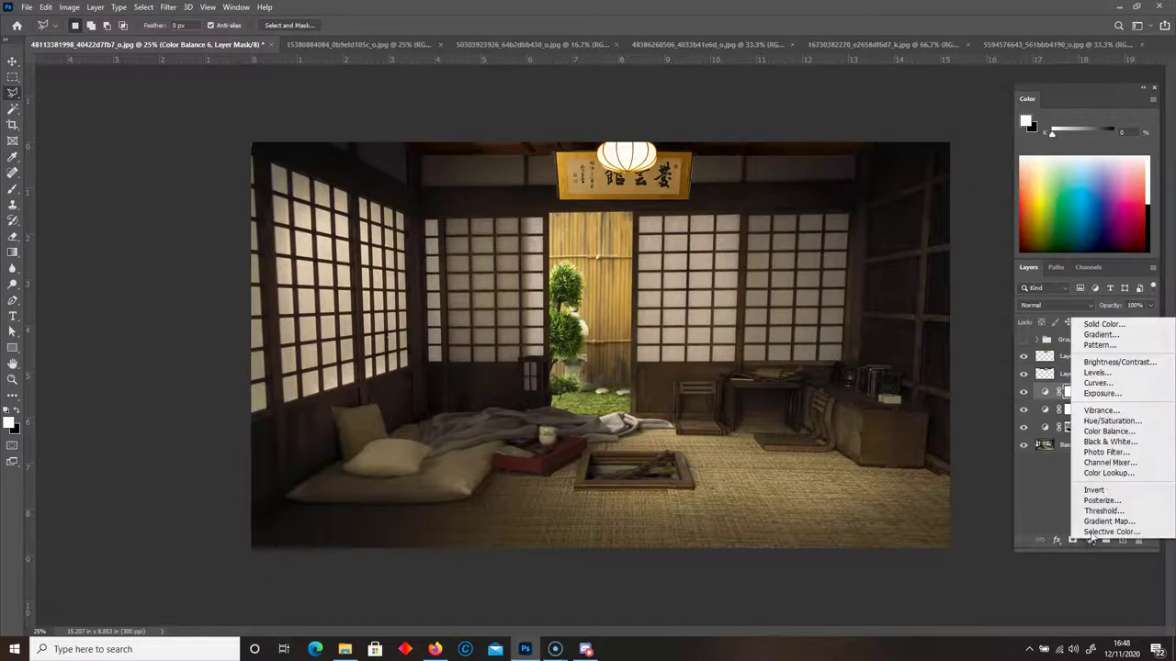
{"action": "left_click", "coordinate": [1106, 430]}
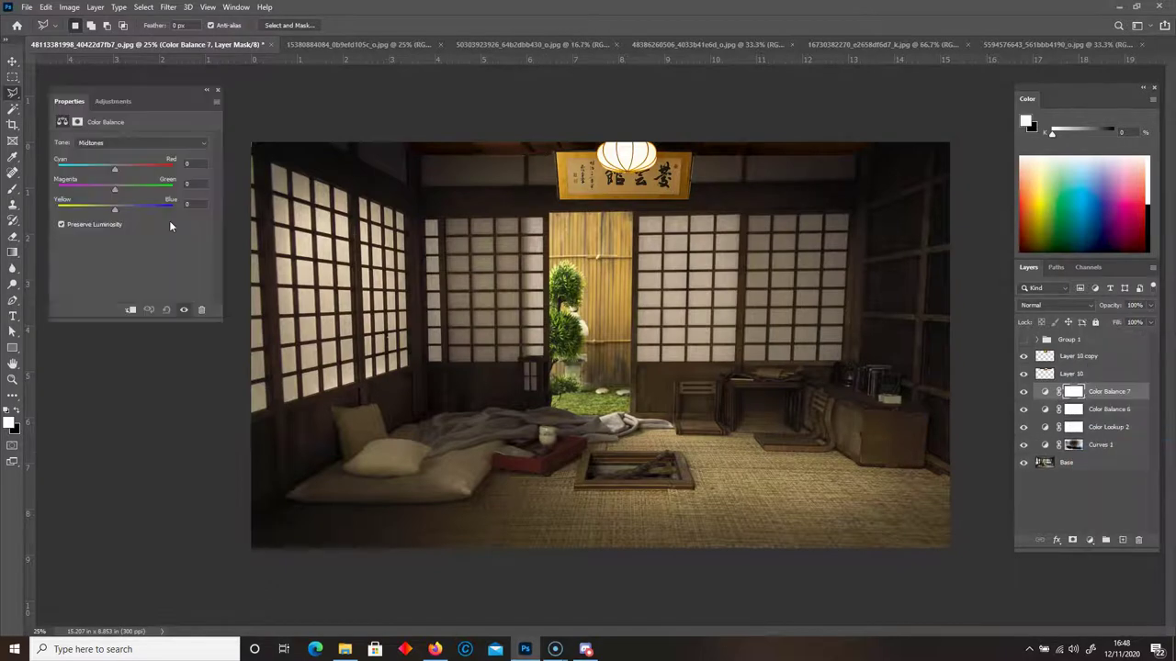
{"action": "mouse_move", "coordinate": [102, 210]}
{"action": "left_mouse_down"}
{"action": "mouse_move", "coordinate": [149, 209]}
{"action": "mouse_move", "coordinate": [115, 211]}
{"action": "left_mouse_up"}
{"action": "left_click_drag", "start_coordinate": [1052, 395], "coordinate": [1046, 354]}
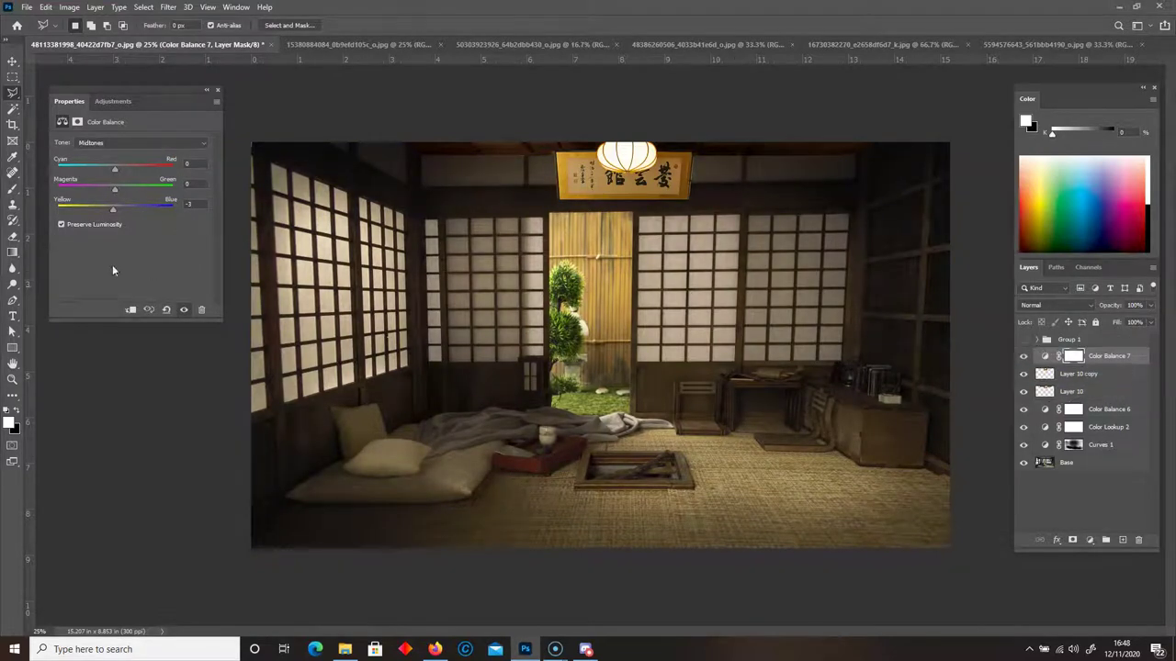
{"action": "mouse_move", "coordinate": [113, 211]}
{"action": "left_mouse_down"}
{"action": "mouse_move", "coordinate": [92, 206]}
{"action": "mouse_move", "coordinate": [117, 204]}
{"action": "left_mouse_up"}
{"action": "right_click", "coordinate": [1137, 359]}
{"action": "left_click", "coordinate": [1130, 354]}
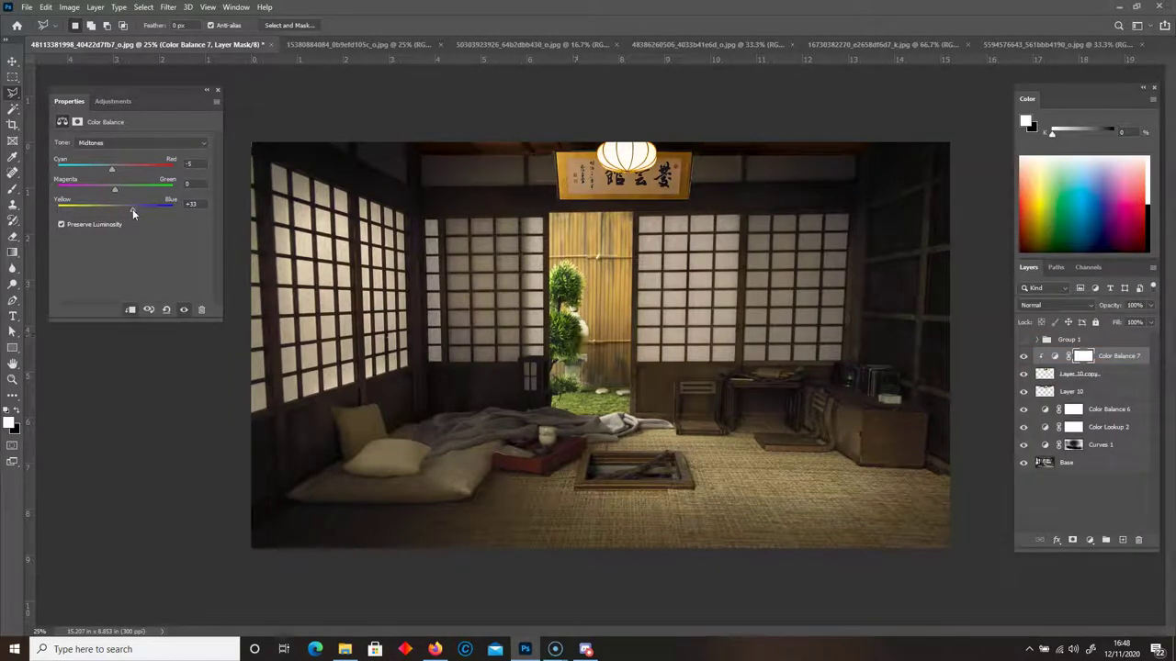
Move the clipped Color Balance adjustment down above Layer 10 and clip it to that layer, shifting its midtones toward yellow
{"action": "left_click_drag", "start_coordinate": [118, 211], "coordinate": [94, 209]}
{"action": "left_click_drag", "start_coordinate": [1065, 355], "coordinate": [1068, 382]}
{"action": "right_click", "coordinate": [1141, 374]}
{"action": "left_click", "coordinate": [1047, 354]}
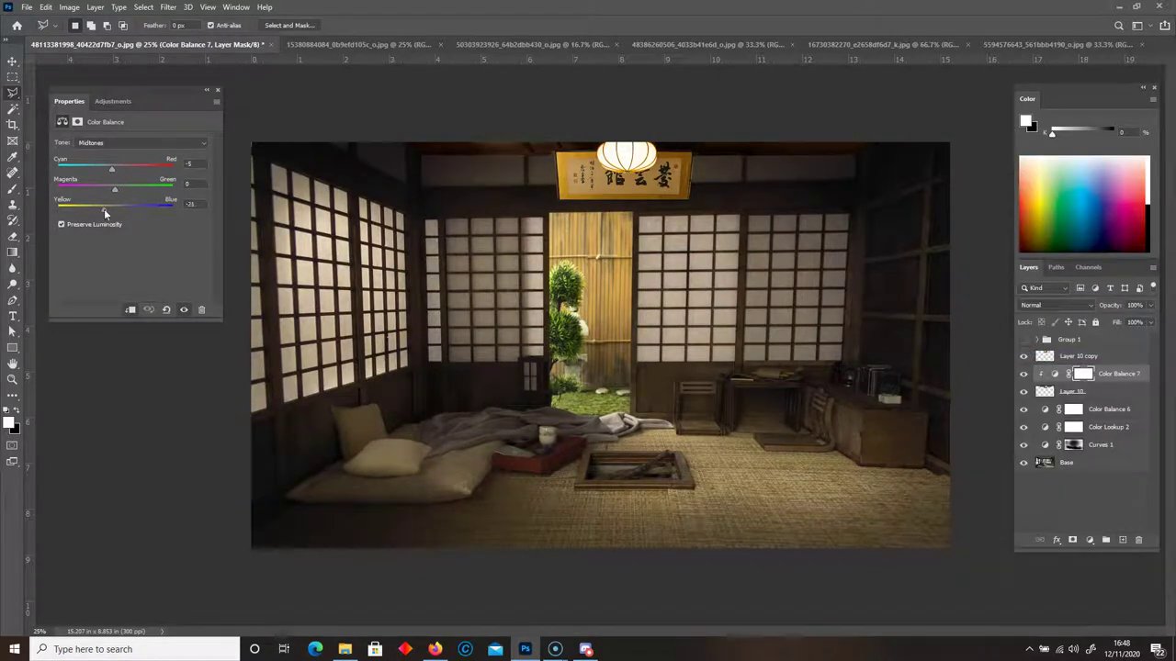
Readjust the midtones of Color Balance 7, and set its highlights to -34 Cyan-Red and +17 Yellow-Blue
{"action": "left_click_drag", "start_coordinate": [109, 213], "coordinate": [118, 214]}
{"action": "mouse_move", "coordinate": [111, 170]}
{"action": "left_mouse_down"}
{"action": "mouse_move", "coordinate": [124, 166]}
{"action": "mouse_move", "coordinate": [93, 171]}
{"action": "mouse_move", "coordinate": [118, 172]}
{"action": "left_mouse_up"}
{"action": "left_click", "coordinate": [138, 142]}
{"action": "left_click", "coordinate": [115, 169]}
Add a Curves adjustment clipped above Color Balance 7, and lower the curve's white end to darken Layer 10
{"action": "left_click", "coordinate": [1089, 540]}
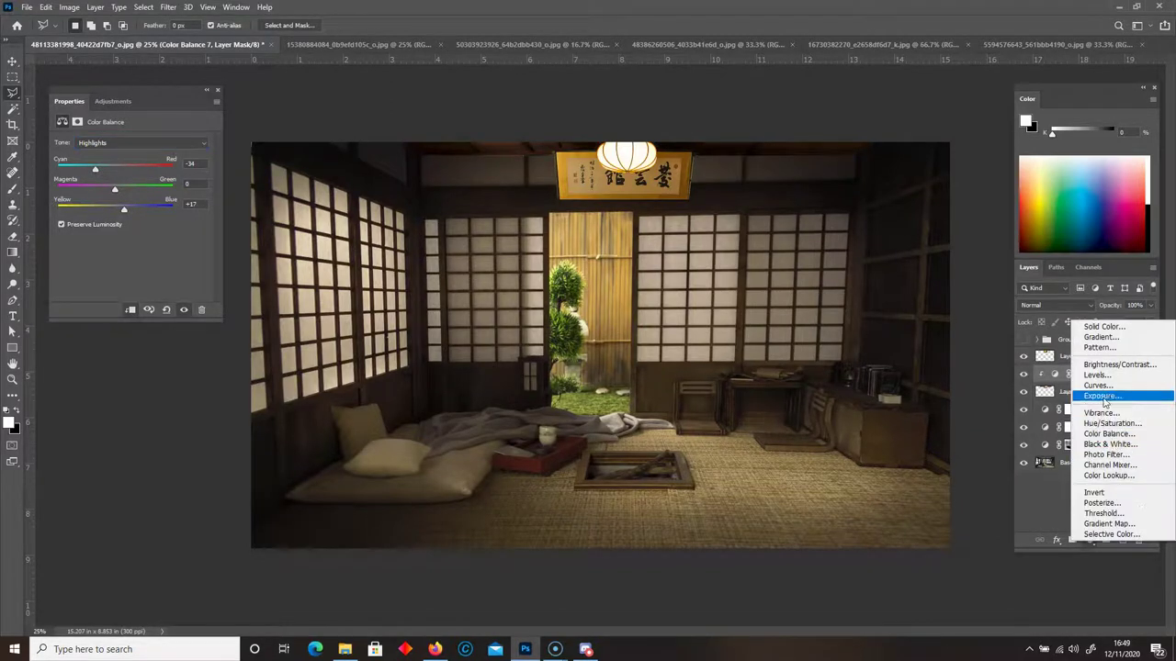
{"action": "left_click", "coordinate": [1093, 393]}
{"action": "right_click", "coordinate": [1137, 375]}
{"action": "left_click", "coordinate": [1075, 355]}
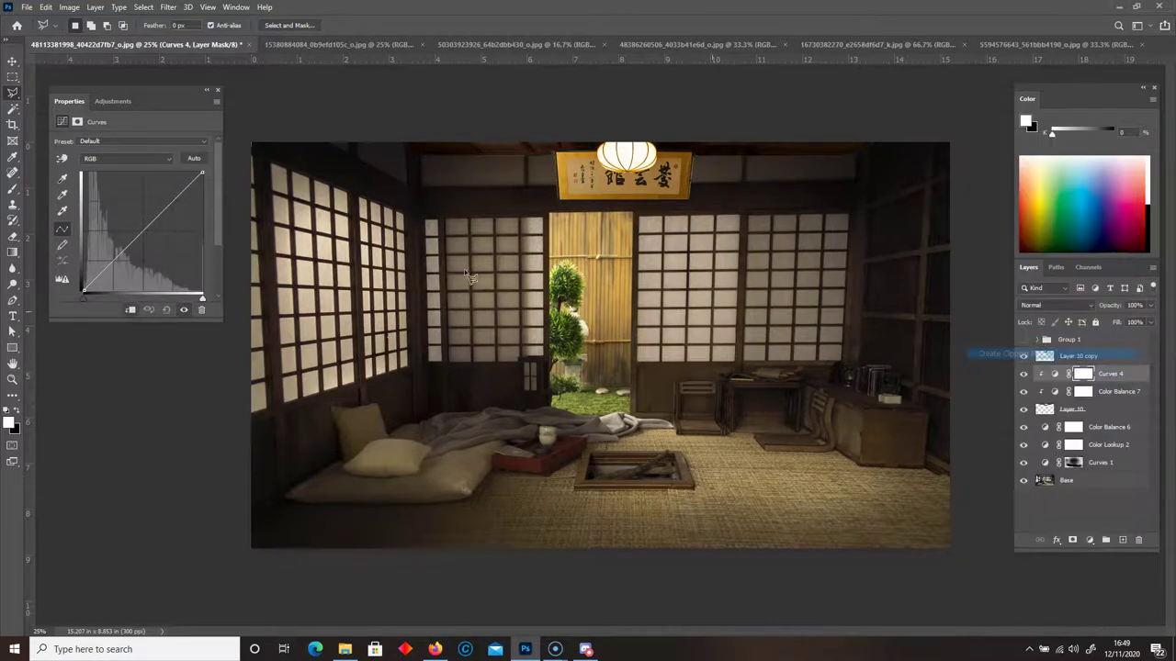
{"action": "left_click_drag", "start_coordinate": [203, 173], "coordinate": [202, 208]}
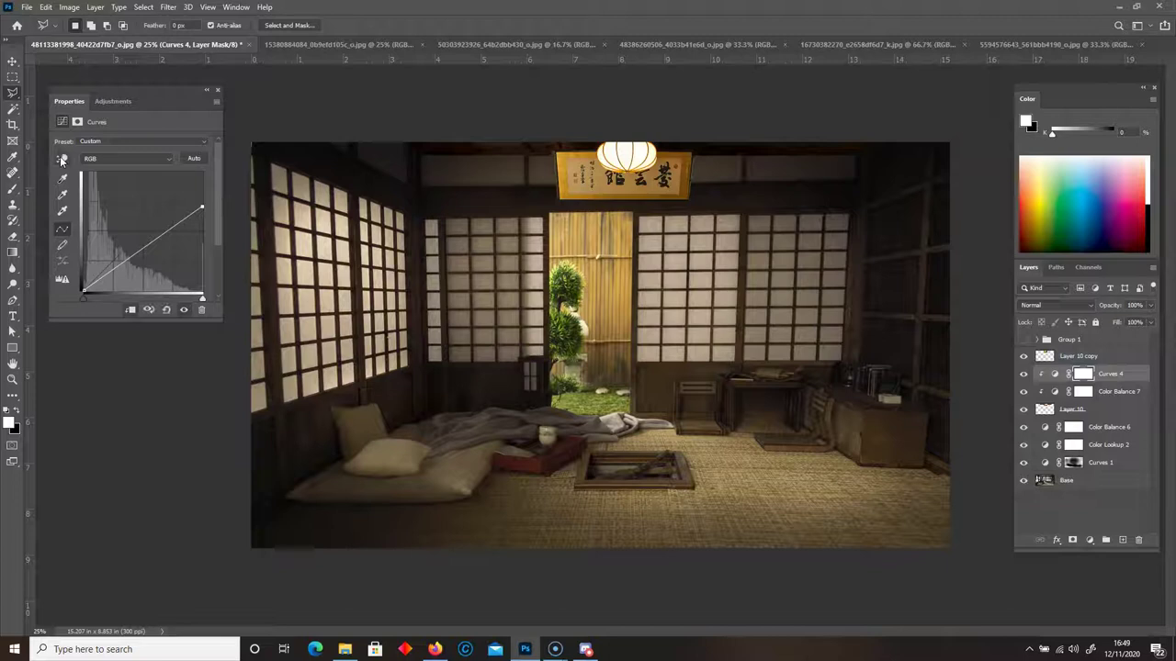
Paint black on the Curves 4 mask around the lantern and sign with a soft round 700 px brush
{"action": "left_click", "coordinate": [12, 189]}
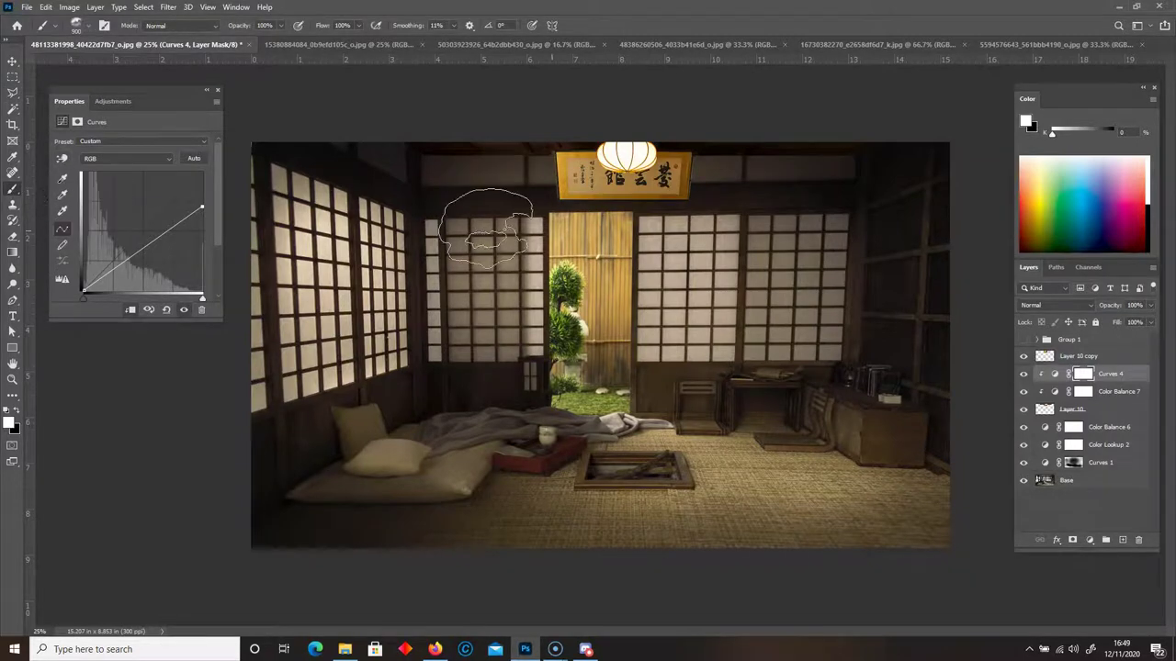
{"action": "right_click", "coordinate": [626, 191]}
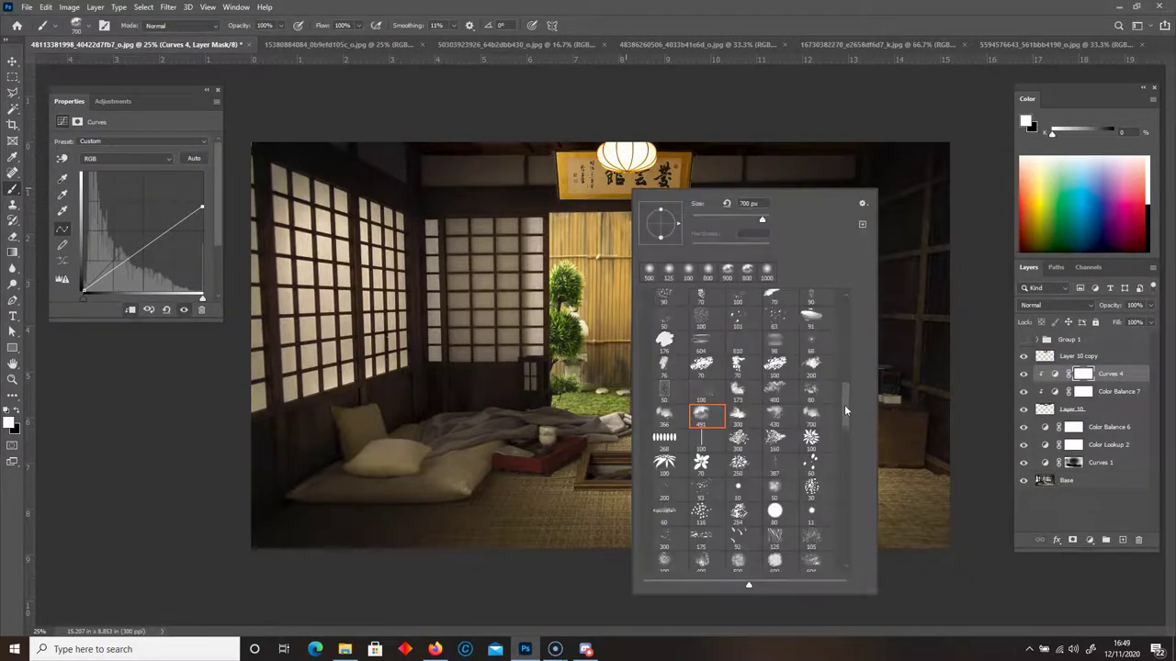
{"action": "left_click_drag", "start_coordinate": [845, 409], "coordinate": [848, 338]}
{"action": "left_click", "coordinate": [668, 271]}
{"action": "left_click", "coordinate": [143, 397]}
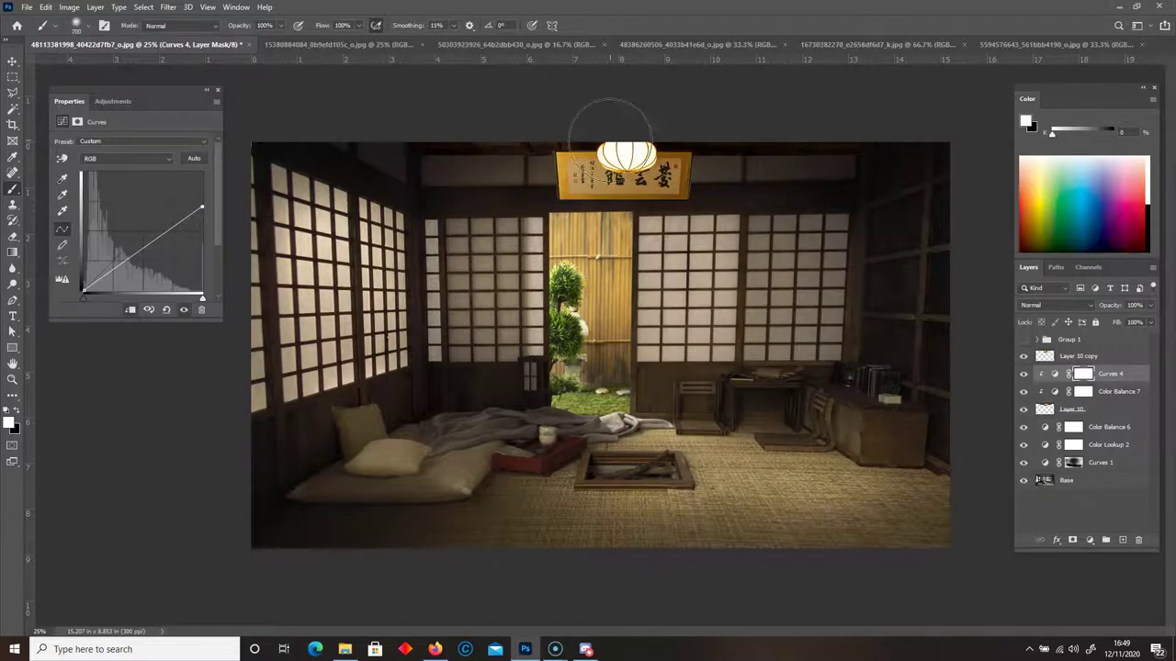
{"action": "left_click", "coordinate": [24, 415]}
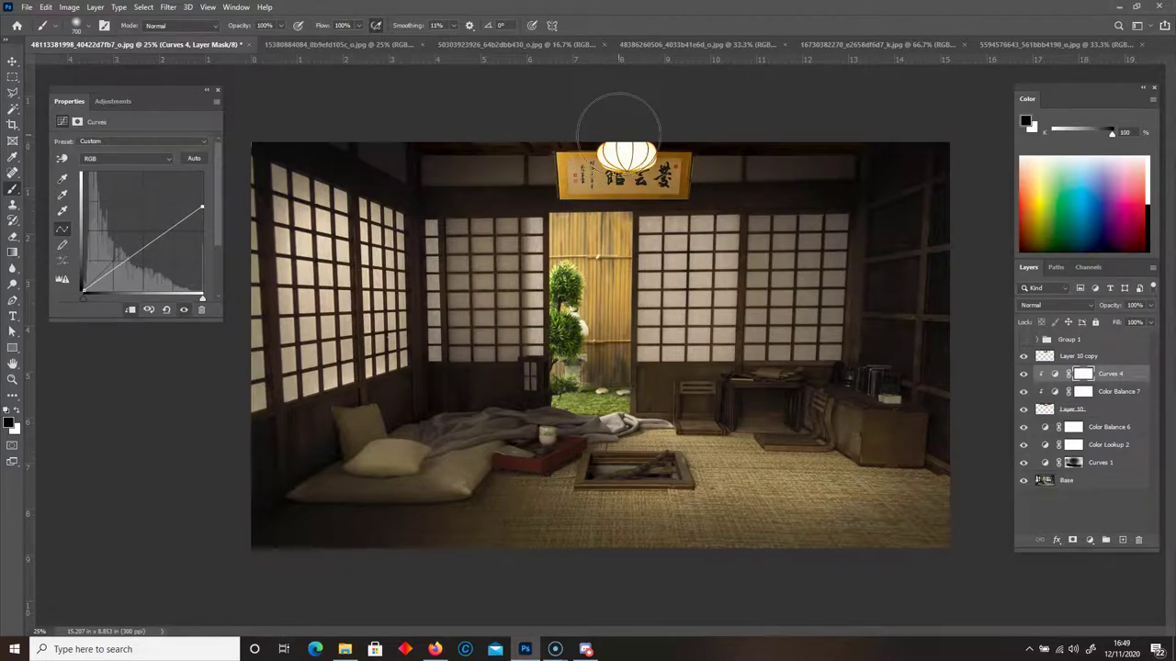
{"action": "left_click", "coordinate": [576, 493]}
Add a Brightness/Contrast adjustment above Layer 10 copy with brightness 63 and contrast -16
{"action": "left_click", "coordinate": [1110, 358]}
{"action": "left_click", "coordinate": [1090, 540]}
{"action": "left_click", "coordinate": [1115, 364]}
{"action": "left_click_drag", "start_coordinate": [132, 174], "coordinate": [108, 202]}
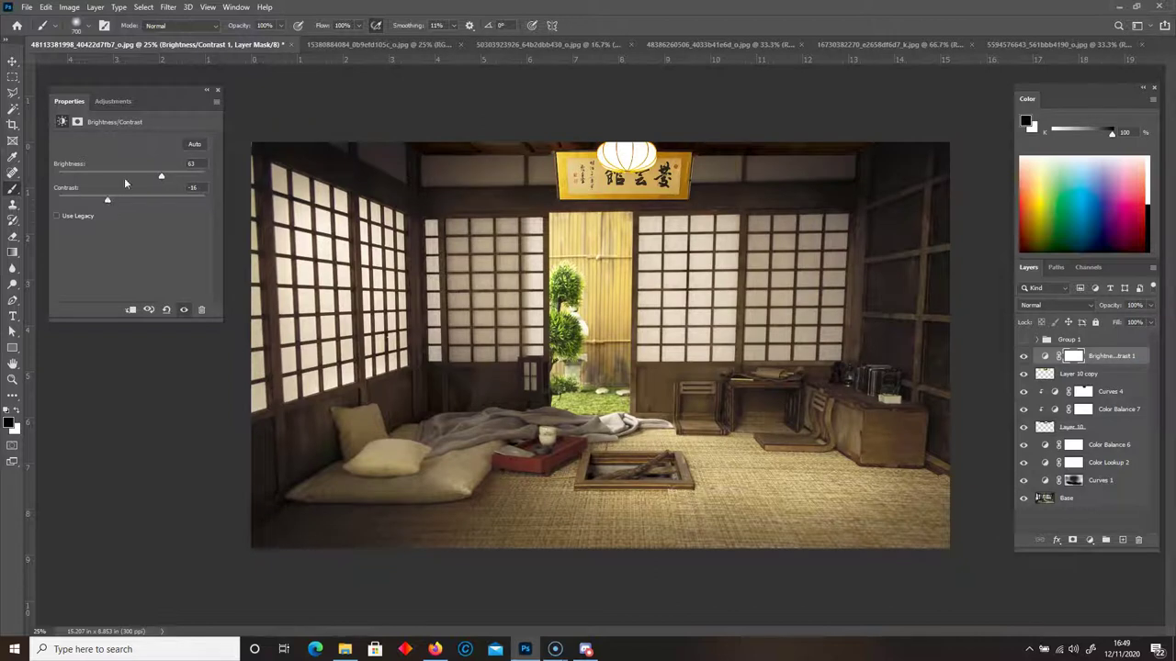
{"action": "left_click", "coordinate": [217, 90]}
Fill the Brightness/Contrast mask with black, and paint white over the floor hearth with a large soft brush
{"action": "left_click", "coordinate": [45, 6]}
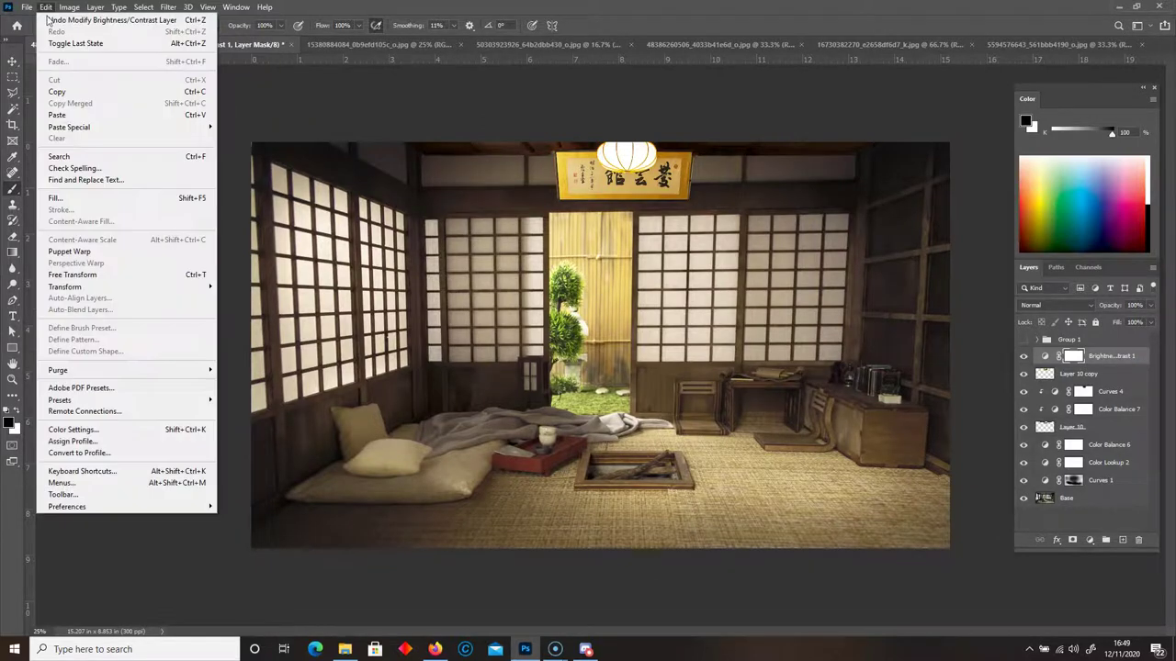
{"action": "left_click", "coordinate": [55, 197]}
{"action": "left_click", "coordinate": [718, 211]}
{"action": "key", "text": "b"}
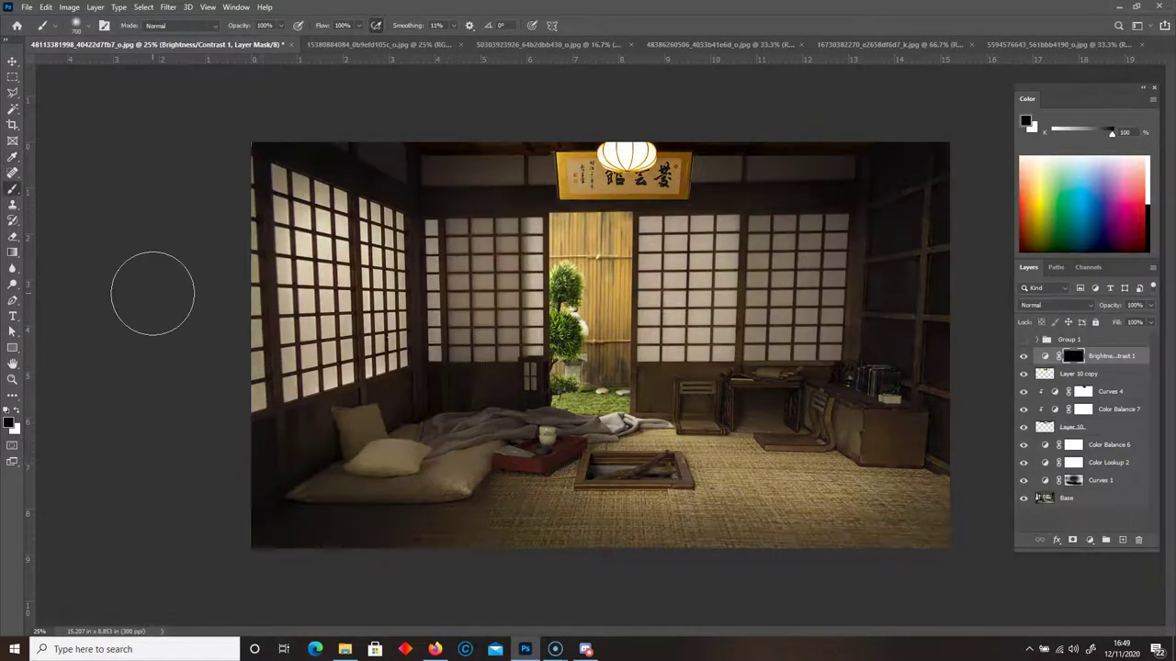
{"action": "left_click", "coordinate": [16, 412]}
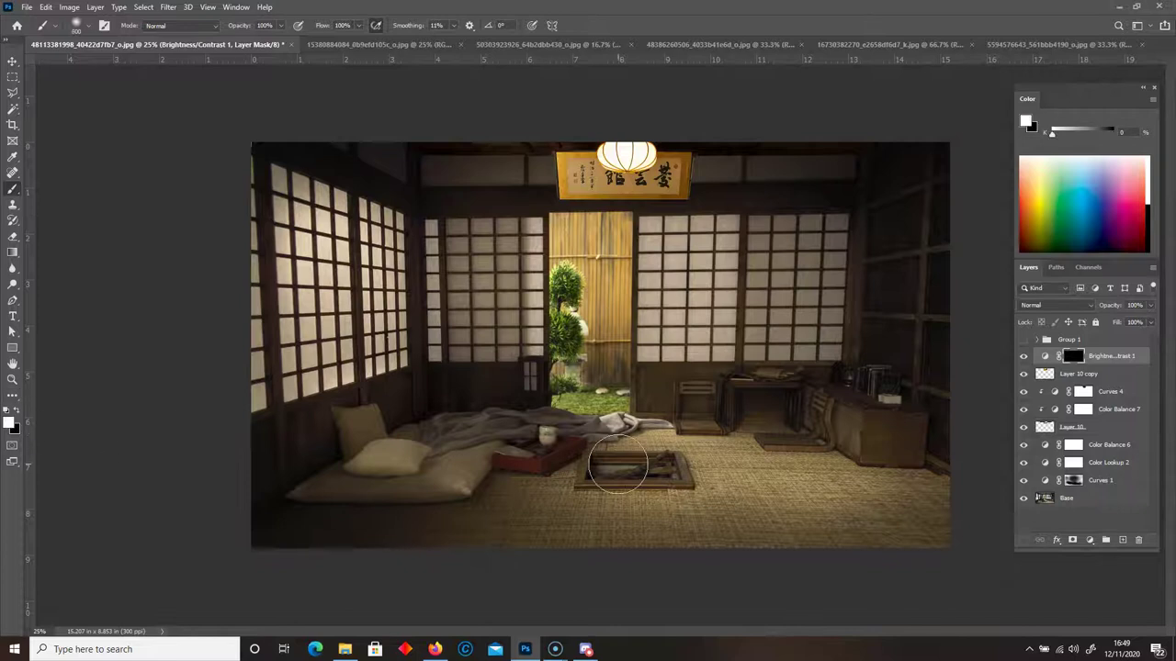
{"action": "mouse_move", "coordinate": [618, 464]}
{"action": "left_mouse_down"}
{"action": "mouse_move", "coordinate": [583, 455]}
{"action": "mouse_move", "coordinate": [656, 458]}
{"action": "mouse_move", "coordinate": [619, 467]}
{"action": "mouse_move", "coordinate": [565, 430]}
{"action": "mouse_move", "coordinate": [657, 453]}
{"action": "mouse_move", "coordinate": [685, 429]}
{"action": "mouse_move", "coordinate": [663, 438]}
{"action": "mouse_move", "coordinate": [562, 424]}
{"action": "mouse_move", "coordinate": [654, 432]}
{"action": "mouse_move", "coordinate": [667, 406]}
{"action": "mouse_move", "coordinate": [584, 423]}
{"action": "mouse_move", "coordinate": [629, 424]}
{"action": "left_mouse_up"}
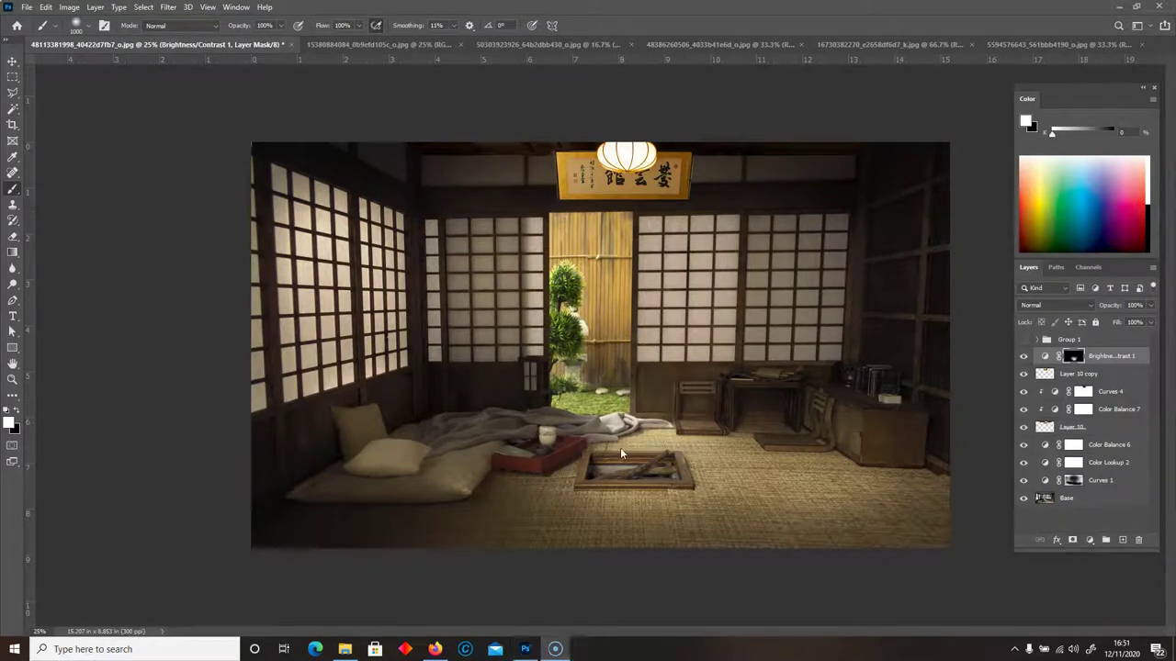
Paste the fire image as a new layer above Brightness/Contrast and set its blend mode to Screen
{"action": "left_click", "coordinate": [194, 365]}
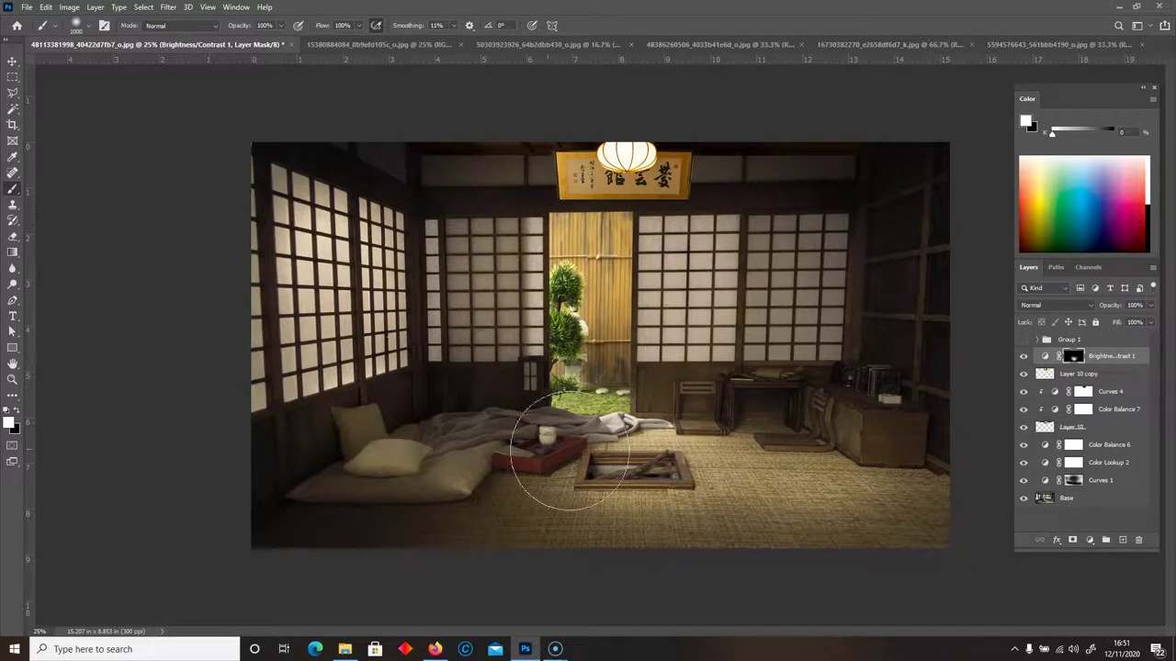
{"action": "key", "text": "ctrl+v"}
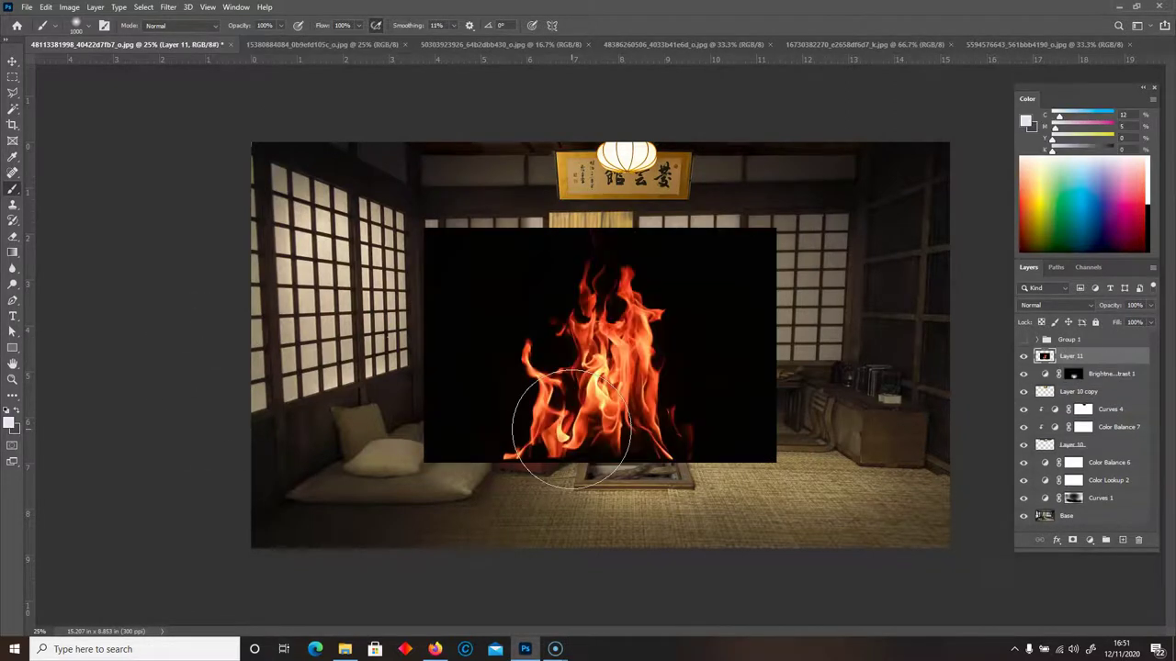
{"action": "left_click", "coordinate": [1052, 305]}
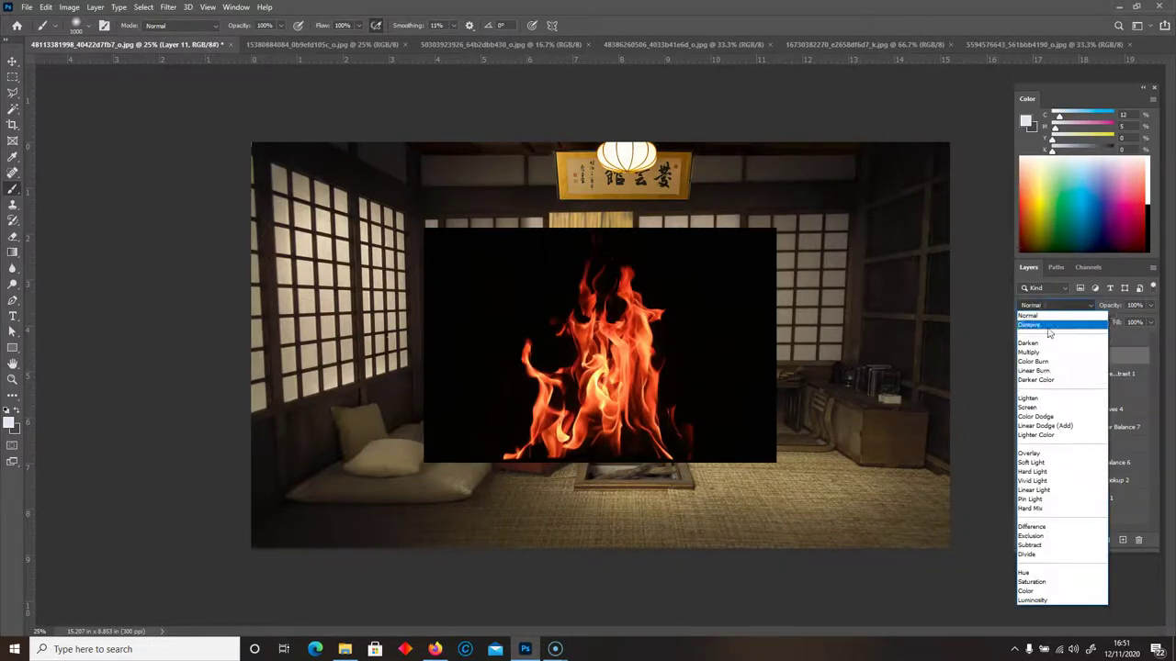
{"action": "left_click", "coordinate": [1034, 408]}
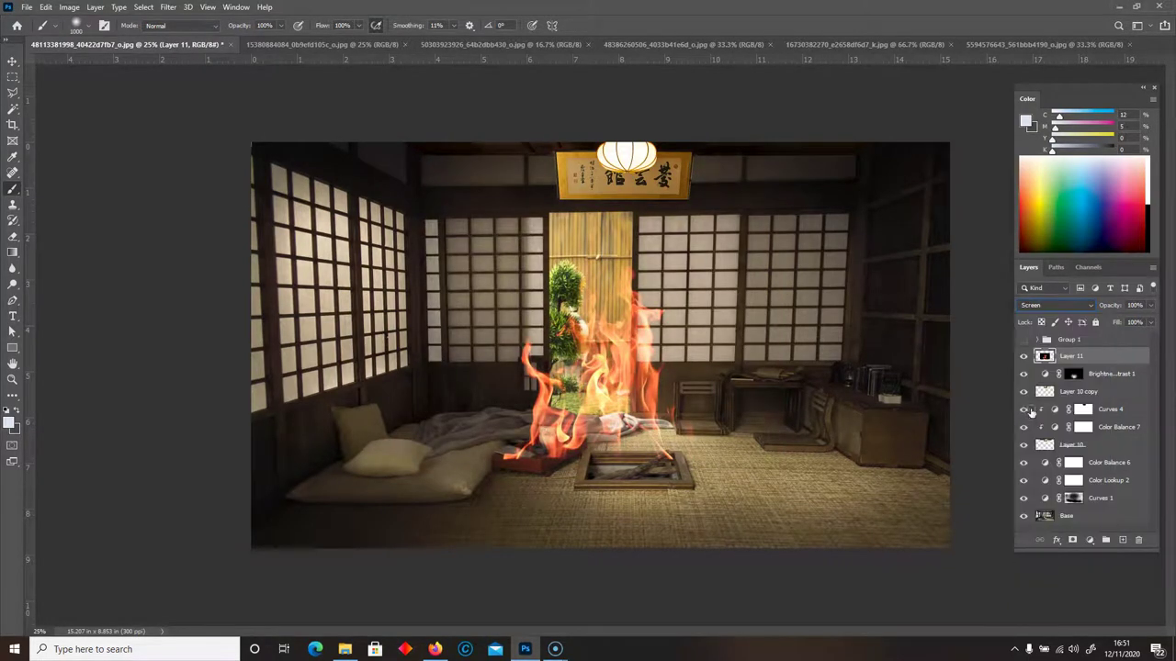
Scale the fire layer down and position it inside the floor hearth
{"action": "left_click", "coordinate": [12, 60]}
{"action": "key", "text": "ctrl+t"}
{"action": "left_click_drag", "start_coordinate": [428, 228], "coordinate": [602, 350]}
{"action": "left_click_drag", "start_coordinate": [661, 386], "coordinate": [611, 404]}
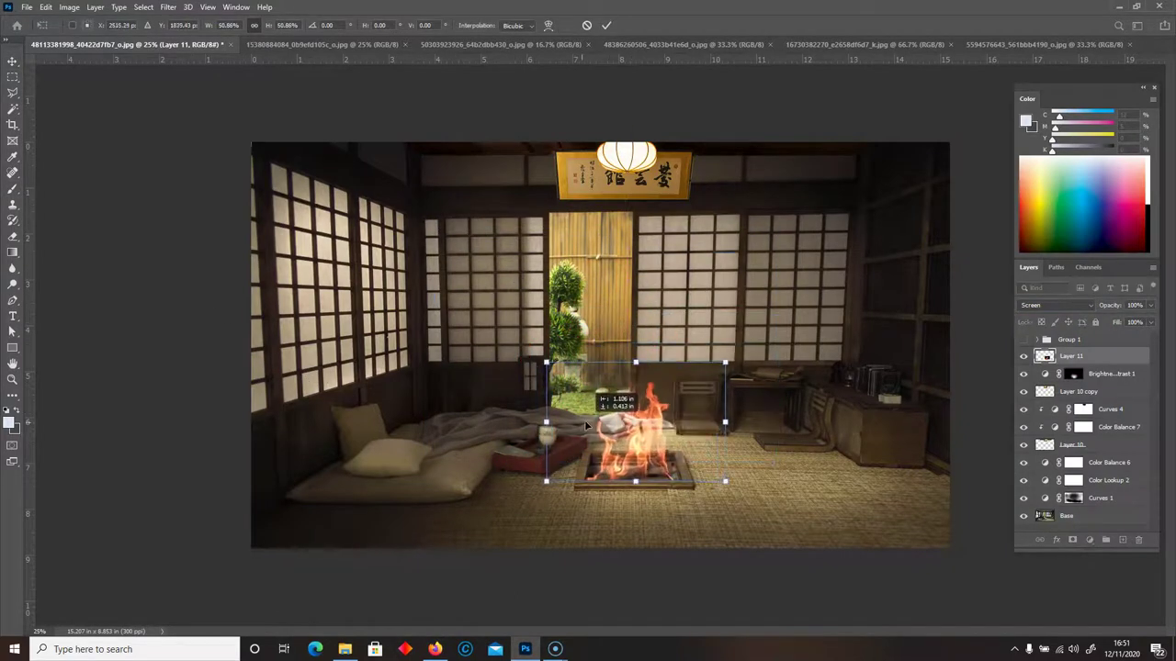
{"action": "left_click_drag", "start_coordinate": [547, 364], "coordinate": [572, 372]}
{"action": "left_click_drag", "start_coordinate": [606, 432], "coordinate": [584, 419]}
{"action": "key", "text": "Return"}
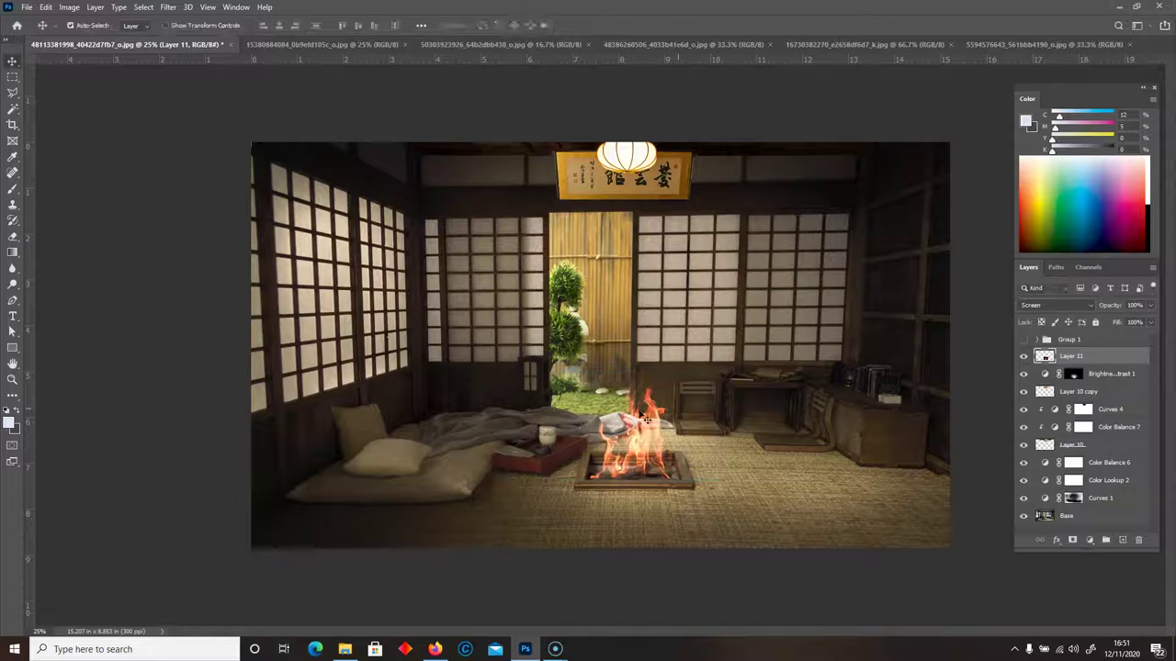
Try removing the fire's black background in Normal mode with the This Layer Blend If range, and restore Screen mode
{"action": "left_click", "coordinate": [1052, 305]}
{"action": "left_click", "coordinate": [1047, 309]}
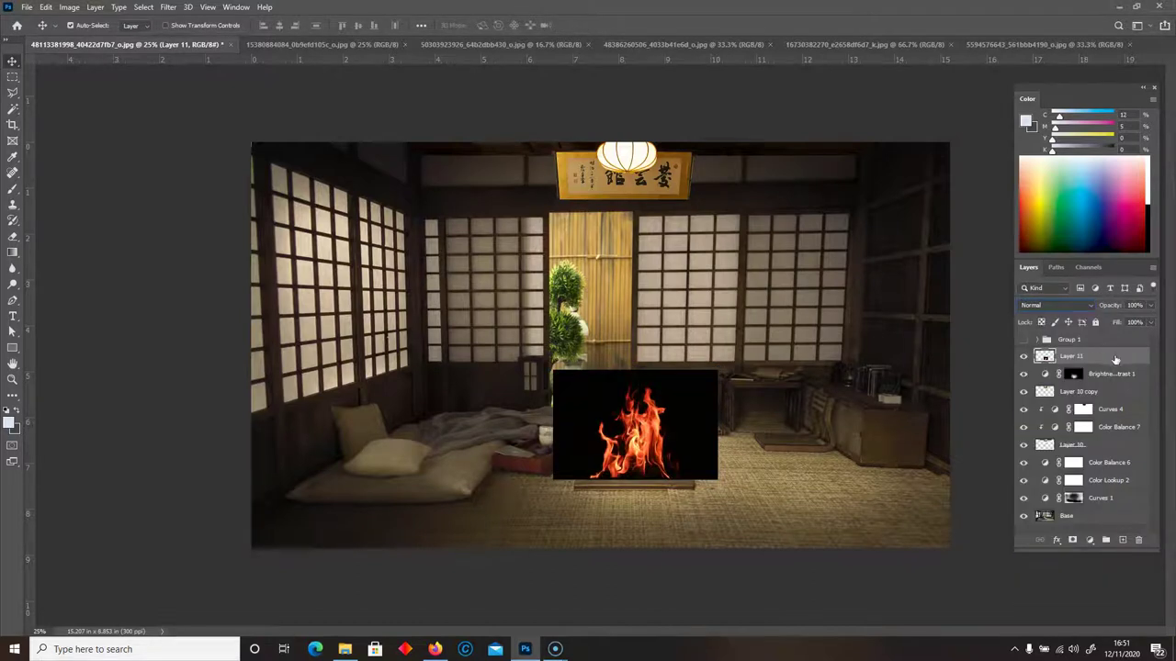
{"action": "double_click", "coordinate": [1116, 358]}
{"action": "left_click_drag", "start_coordinate": [696, 132], "coordinate": [100, 116]}
{"action": "left_click_drag", "start_coordinate": [130, 317], "coordinate": [109, 307]}
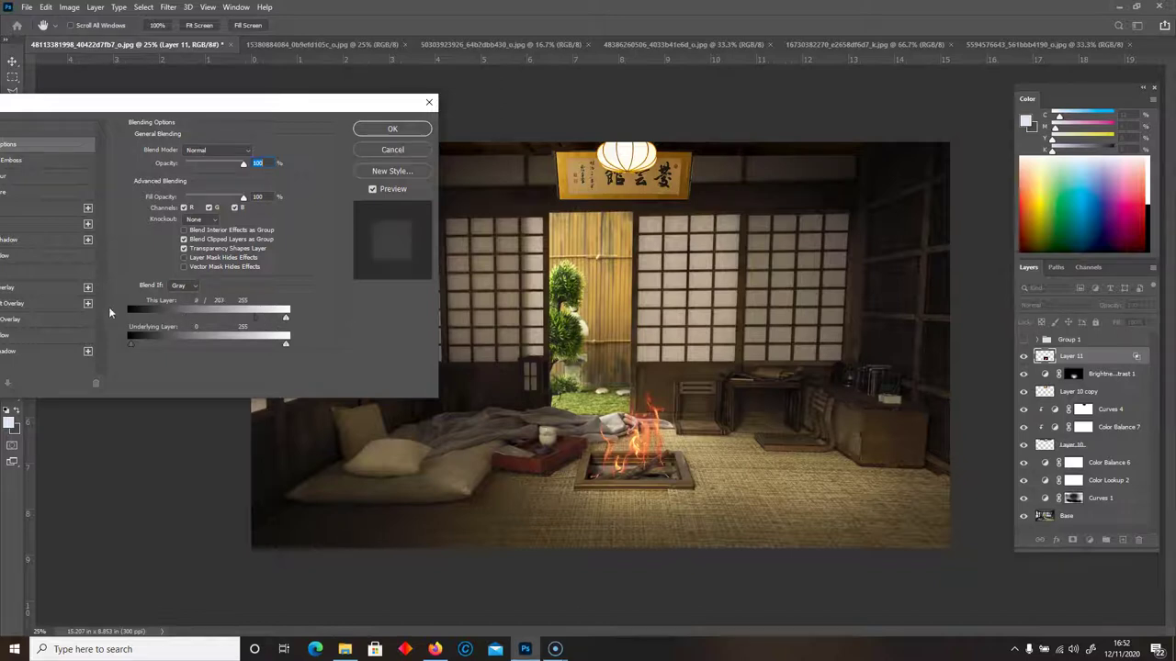
{"action": "key", "text": "Escape"}
{"action": "left_click", "coordinate": [1056, 305]}
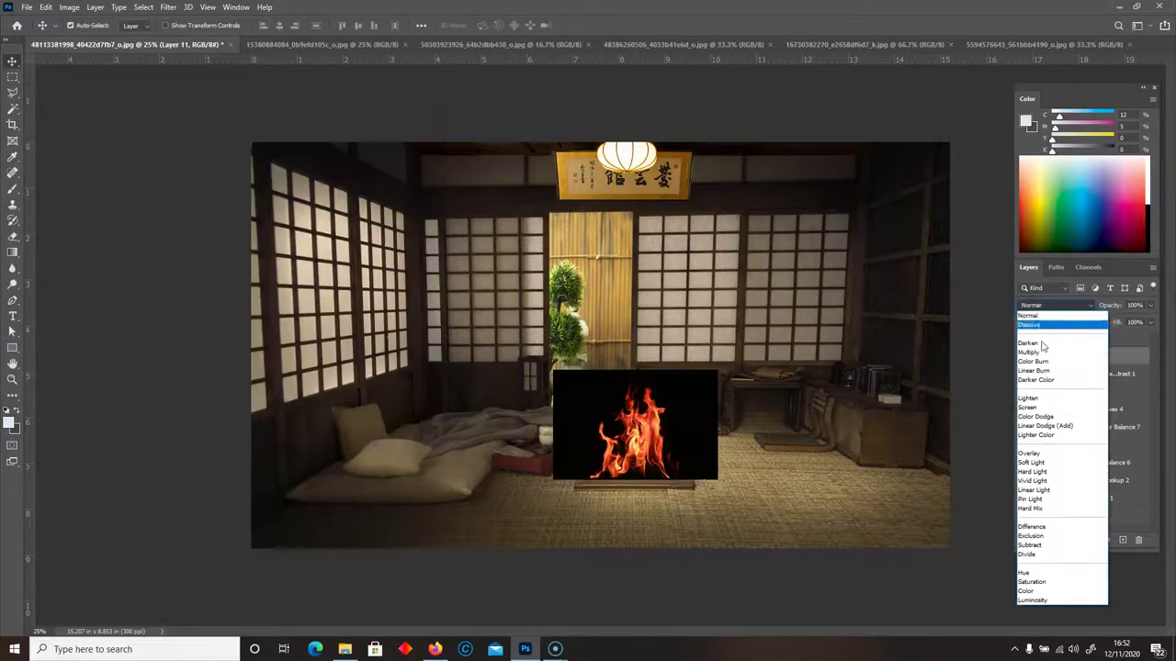
{"action": "left_click", "coordinate": [1033, 408]}
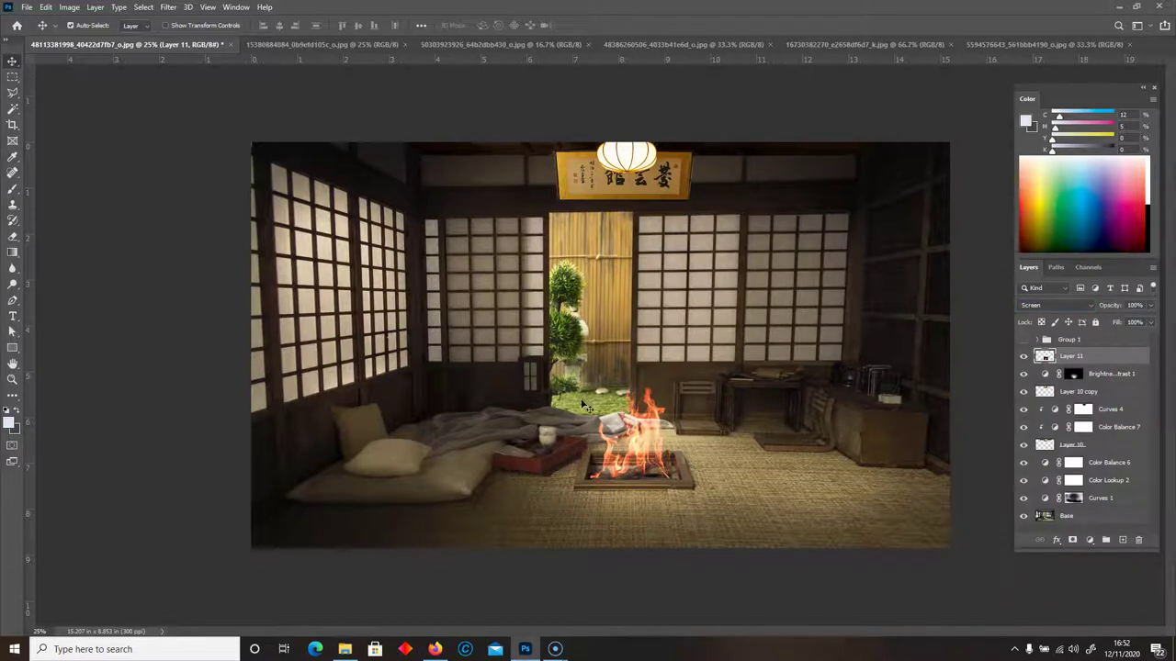
Create a new layer above the fire, and prepare a 200 px scatter brush with a peach colour sampled from the flames
{"action": "left_click", "coordinate": [1123, 544]}
{"action": "left_click", "coordinate": [13, 189]}
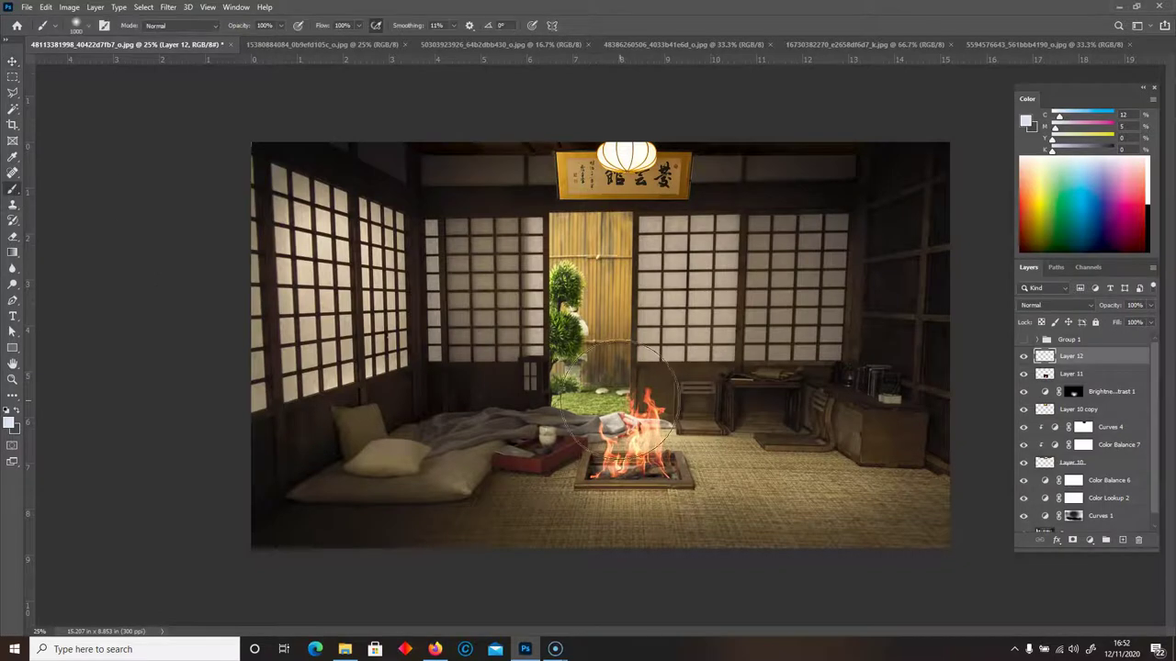
{"action": "right_click", "coordinate": [619, 404]}
{"action": "left_click_drag", "start_coordinate": [838, 416], "coordinate": [837, 480]}
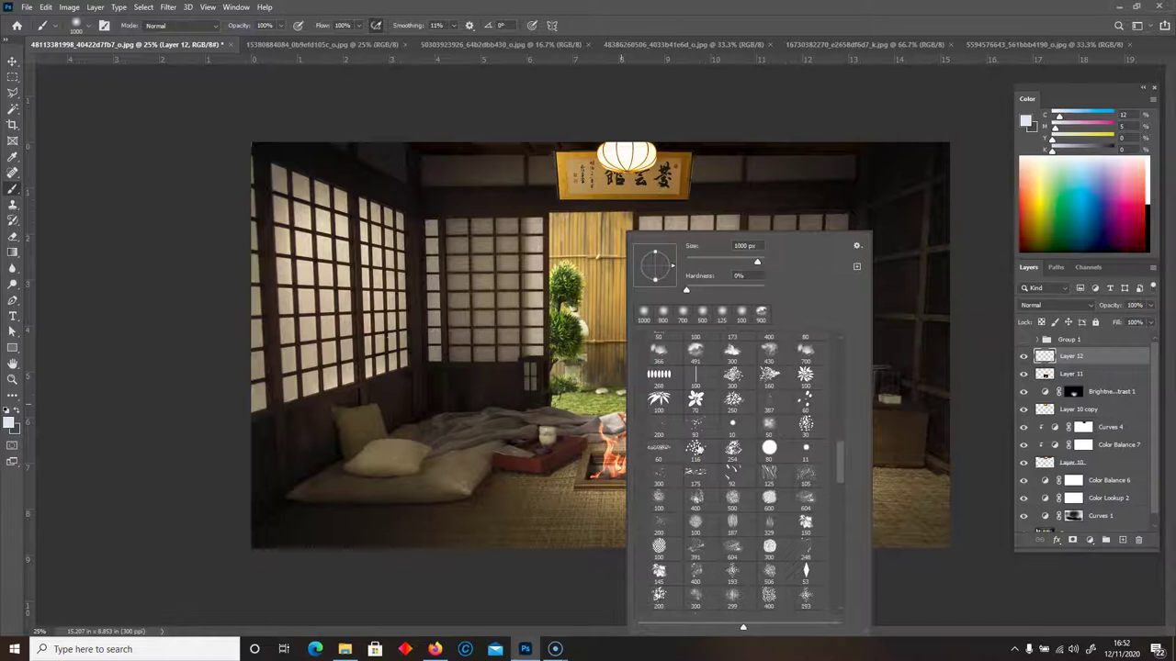
{"action": "left_click", "coordinate": [666, 426]}
{"action": "key", "text": "Return"}
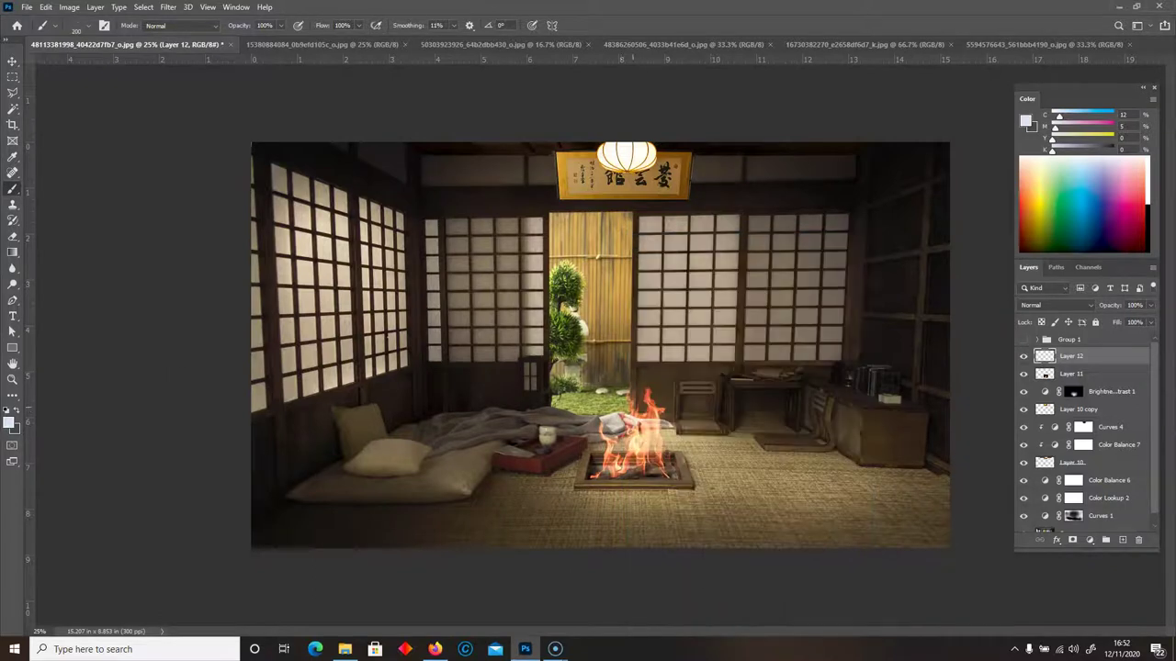
{"action": "left_click", "coordinate": [652, 411], "text": "alt"}
{"action": "left_click", "coordinate": [632, 445], "text": "alt"}
Outline the side of the red tray facing the fire with the Polygonal Lasso, and add a new layer above Layer 12
{"action": "left_click", "coordinate": [12, 93]}
{"action": "left_click", "coordinate": [74, 108]}
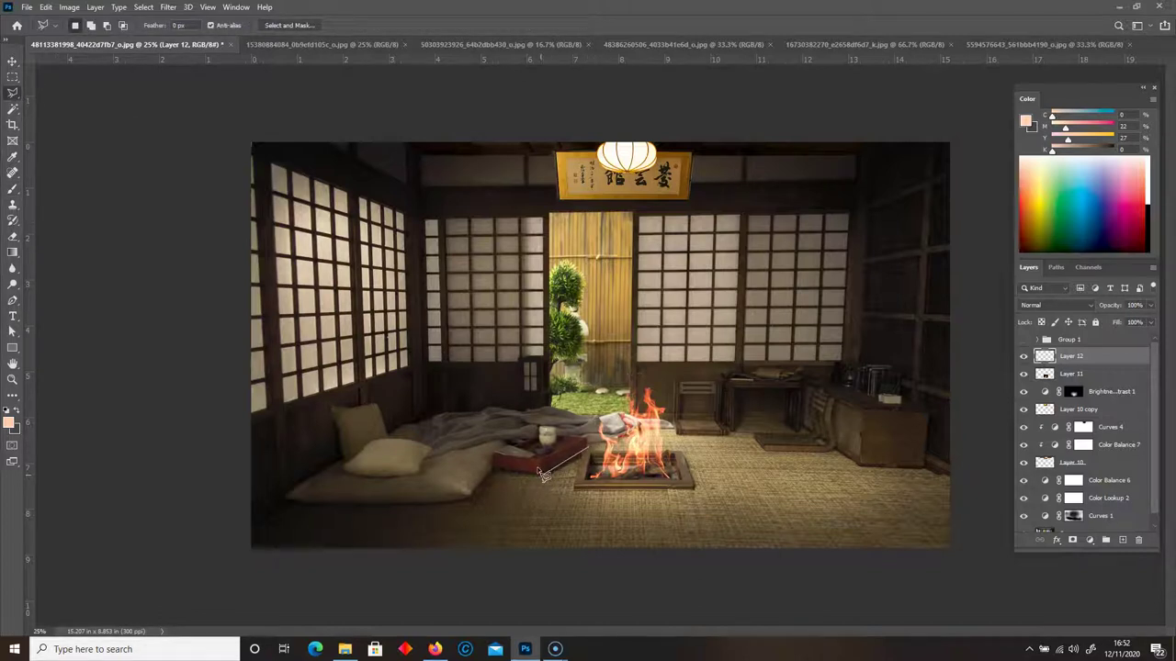
{"action": "left_click", "coordinate": [588, 452]}
{"action": "left_click", "coordinate": [583, 439]}
{"action": "left_click", "coordinate": [540, 460]}
{"action": "left_click", "coordinate": [1122, 540]}
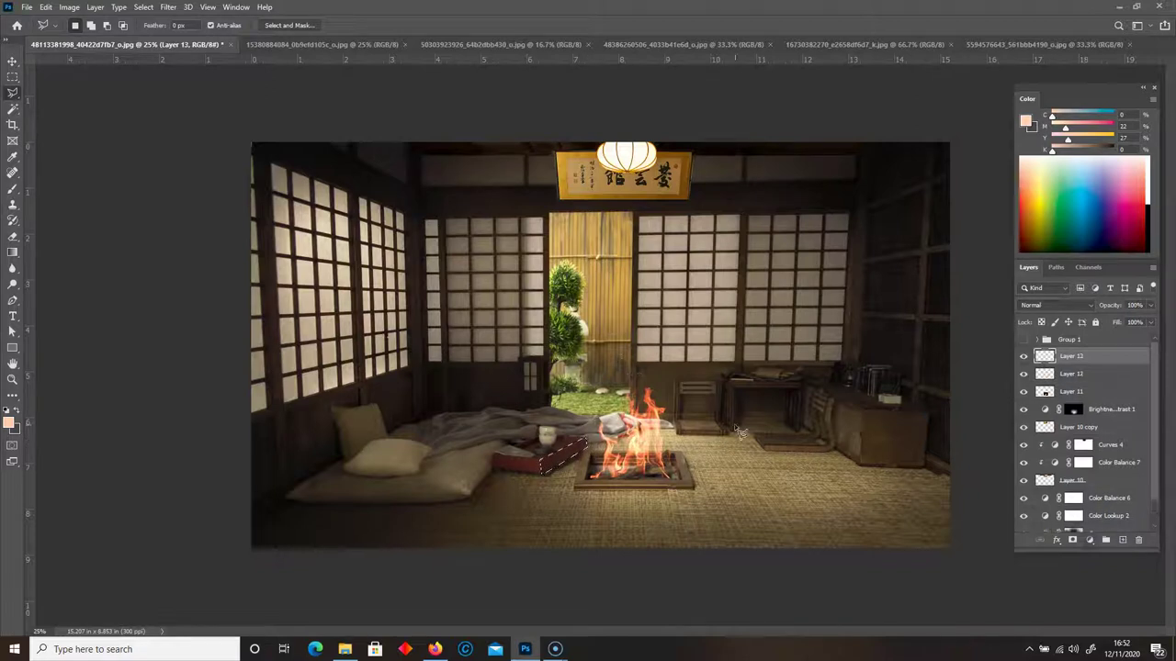
Choose a 91 px textured brush for painting inside the tray selection on Layer 13
{"action": "left_click", "coordinate": [12, 188]}
{"action": "right_click", "coordinate": [581, 473]}
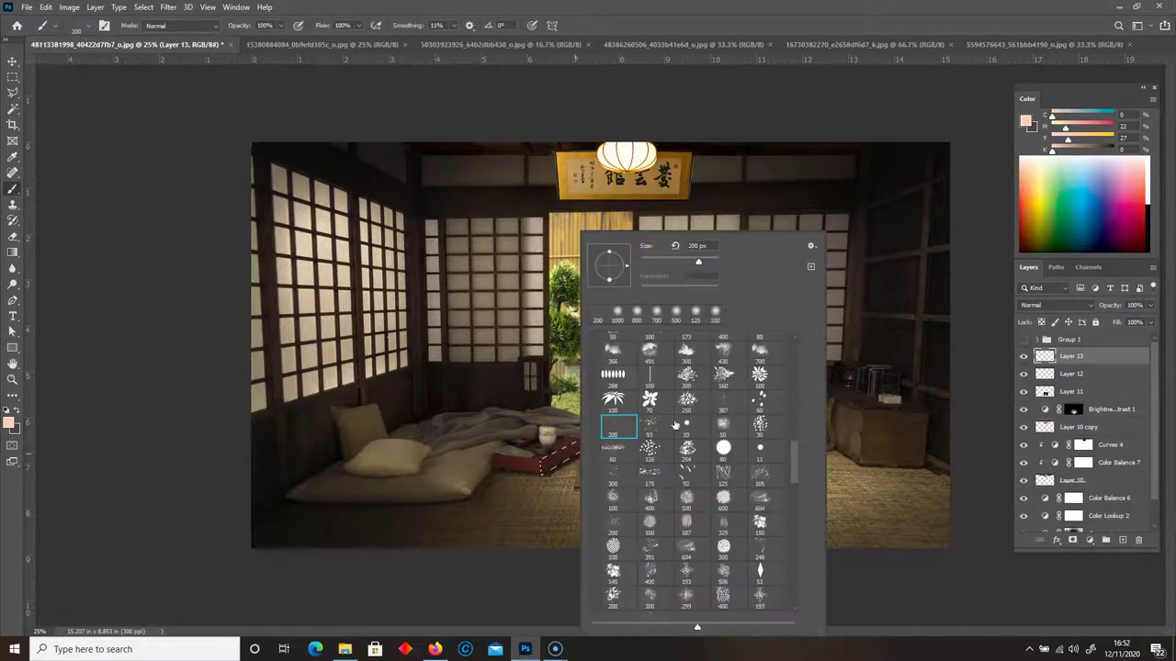
{"action": "mouse_move", "coordinate": [793, 454]}
{"action": "left_mouse_down"}
{"action": "mouse_move", "coordinate": [791, 395]}
{"action": "mouse_move", "coordinate": [792, 424]}
{"action": "left_mouse_up"}
{"action": "left_click", "coordinate": [759, 471]}
{"action": "left_click", "coordinate": [155, 427]}
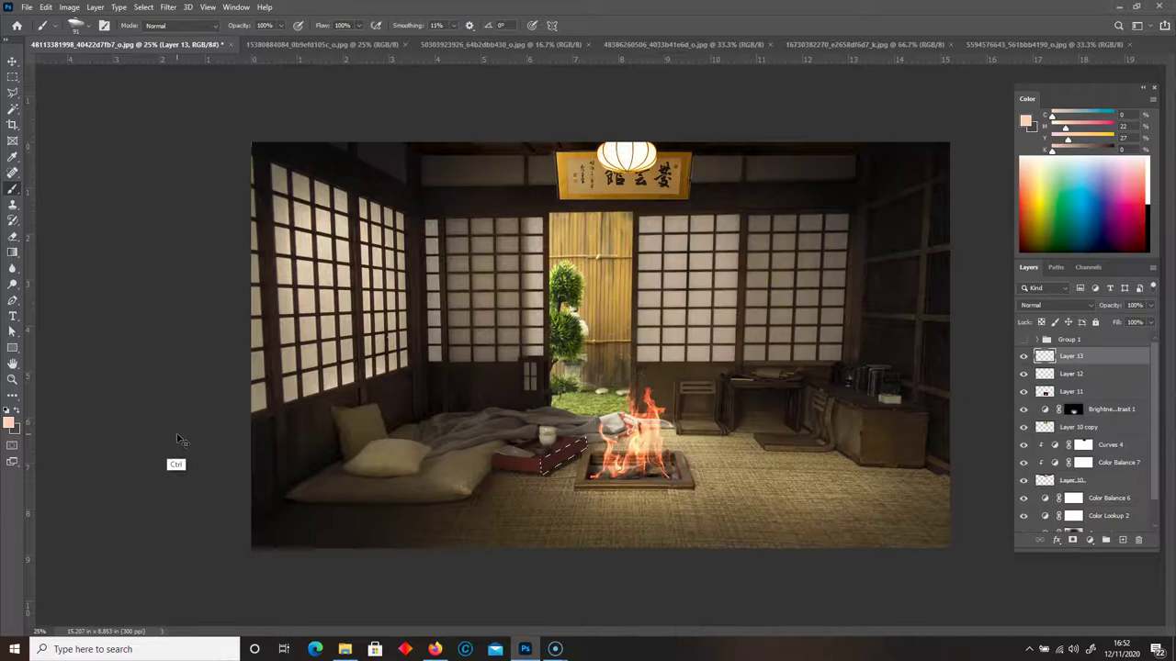
Sample the tray's dark red and shift it to a lighter reddish brown, RGB 134, 85, 64
{"action": "left_click", "coordinate": [530, 491], "text": "alt"}
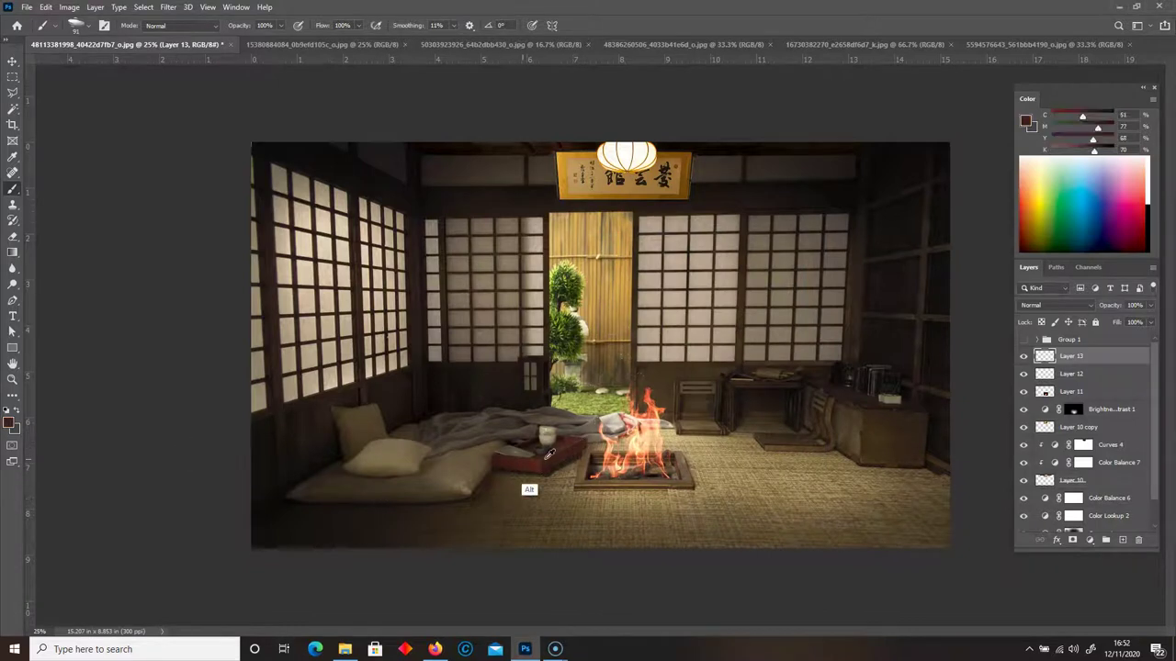
{"action": "left_click", "coordinate": [10, 425]}
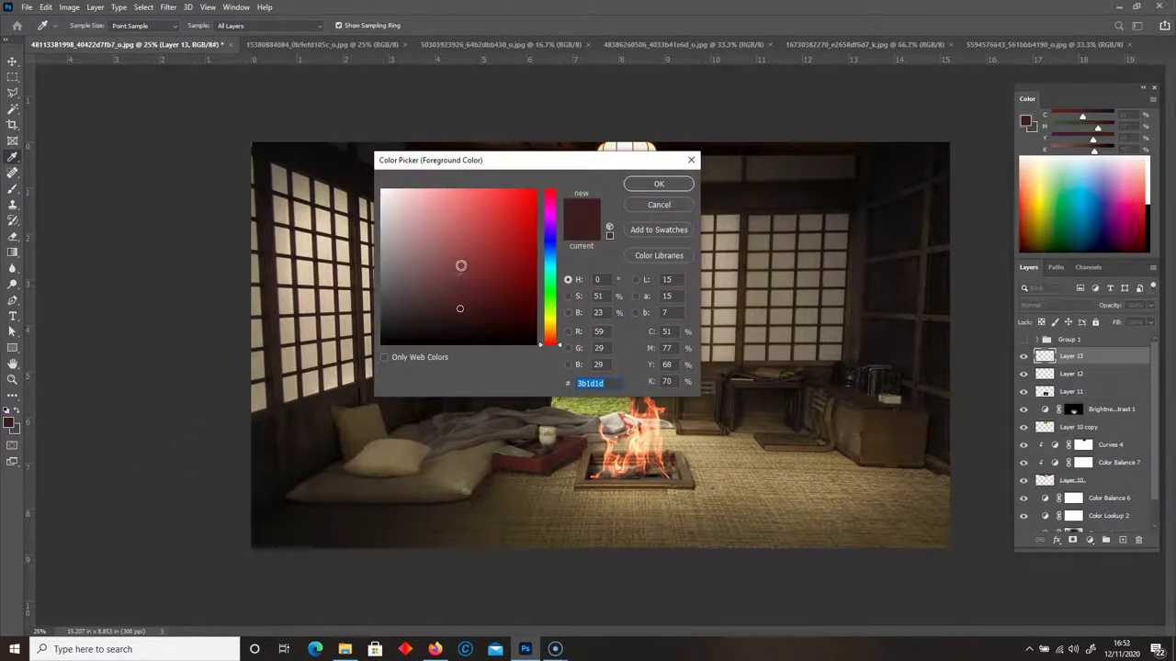
{"action": "left_click", "coordinate": [460, 266]}
{"action": "left_click", "coordinate": [548, 338]}
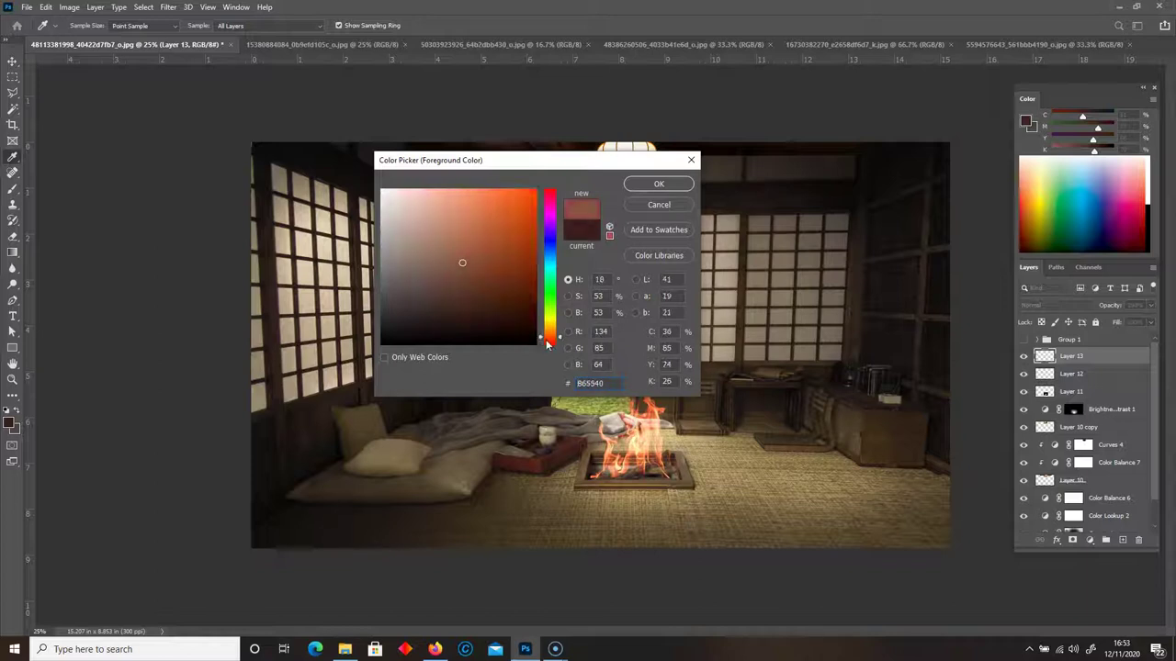
{"action": "left_click", "coordinate": [656, 184]}
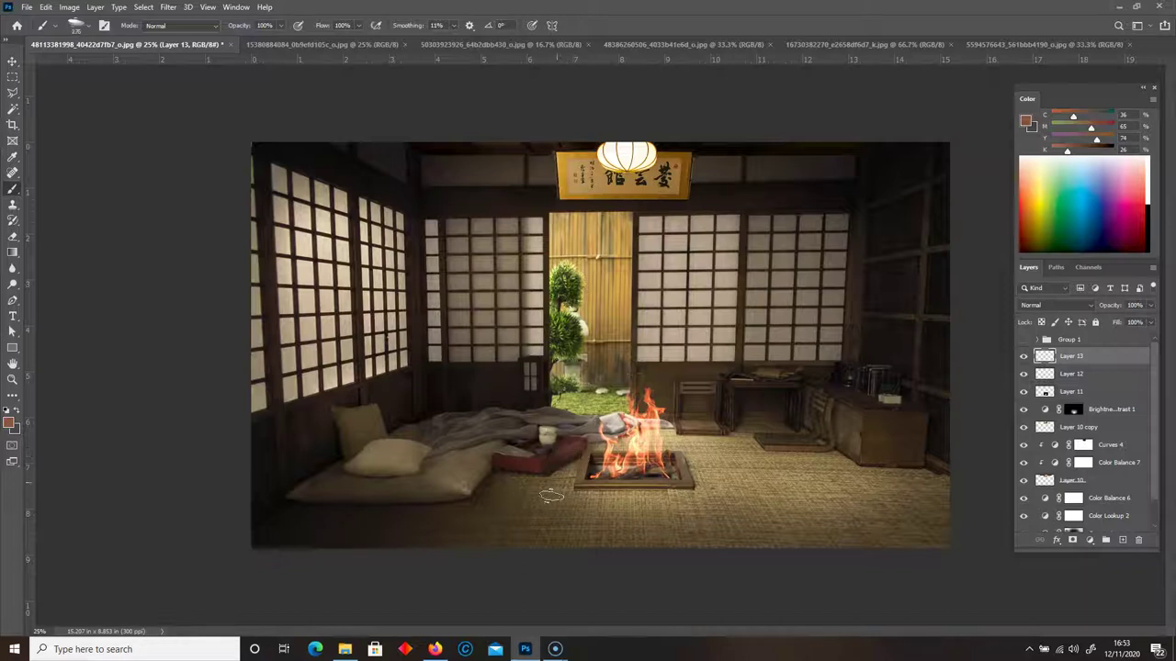
Resample the tray's red, brighten it to CMYK 29, 85, 95, 28, and paint the tray's fire-facing side with it
{"action": "key", "text": "alt"}
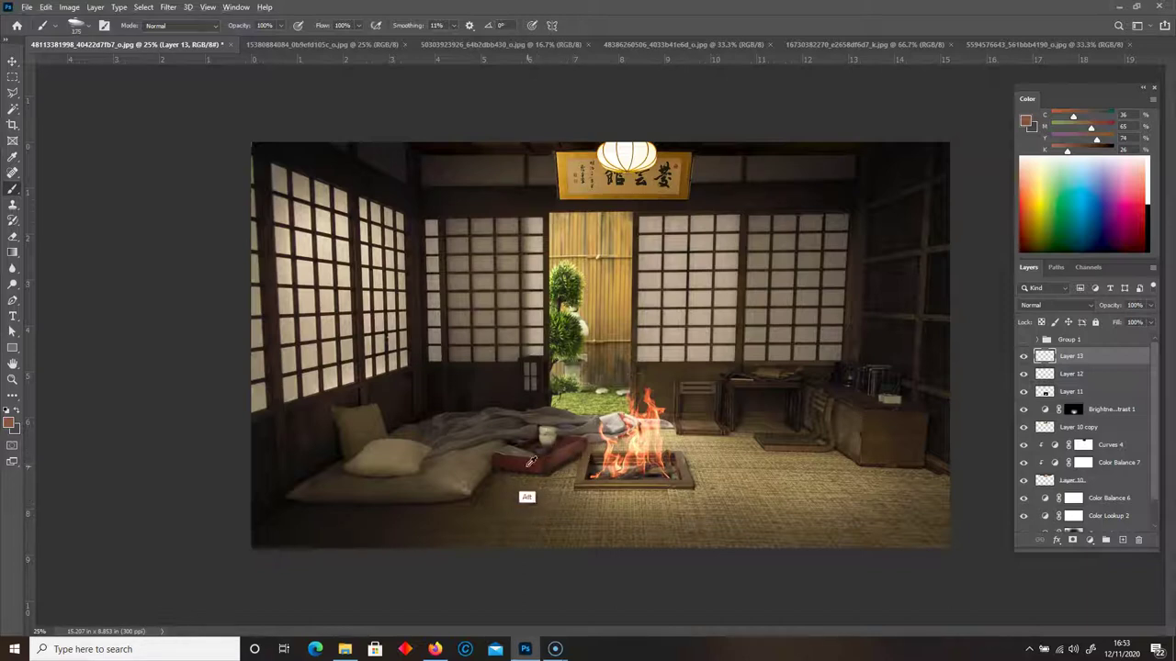
{"action": "left_click", "coordinate": [528, 464], "text": "alt"}
{"action": "left_click", "coordinate": [10, 424]}
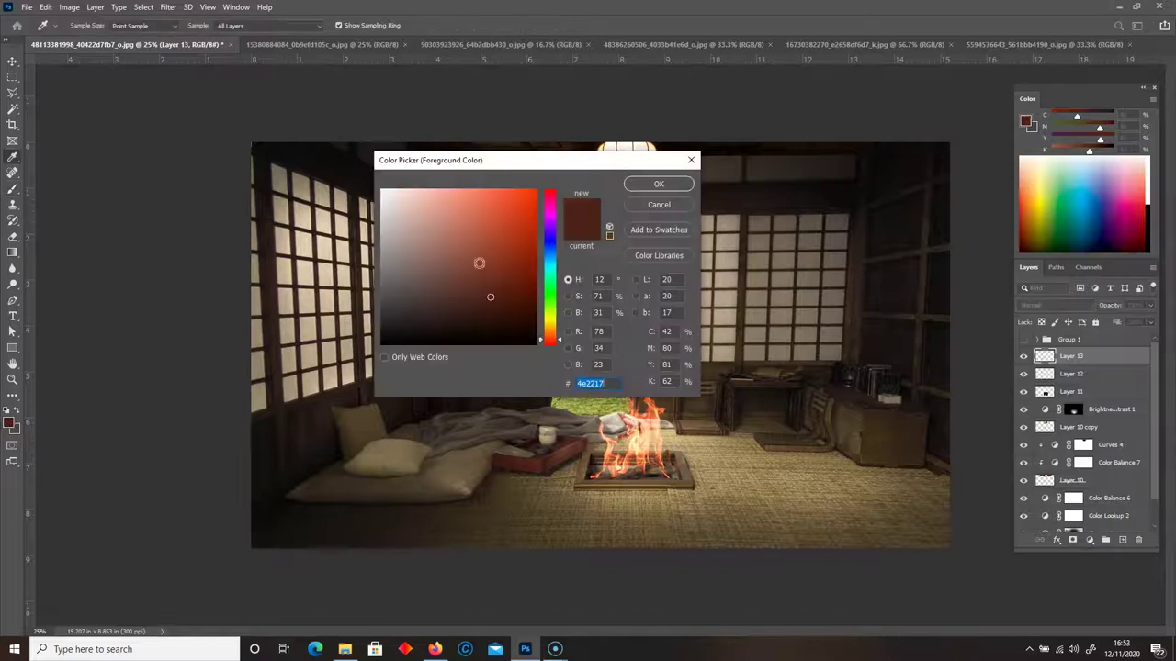
{"action": "left_click", "coordinate": [657, 185]}
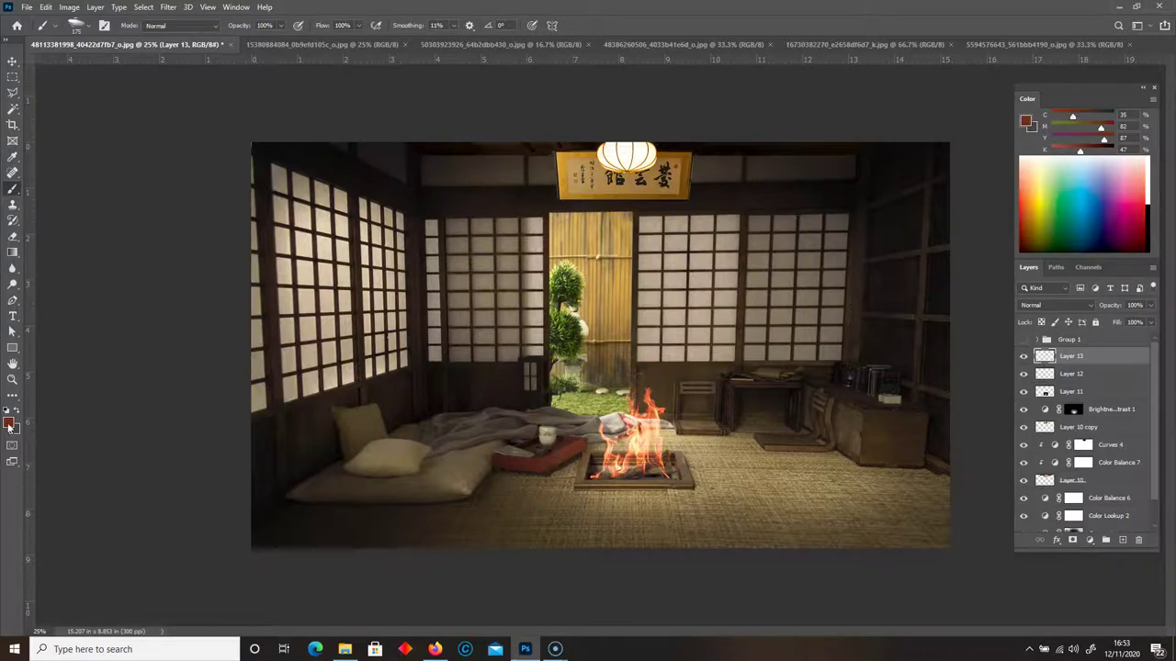
{"action": "left_click", "coordinate": [9, 425]}
{"action": "left_click", "coordinate": [497, 254]}
{"action": "left_click", "coordinate": [654, 184]}
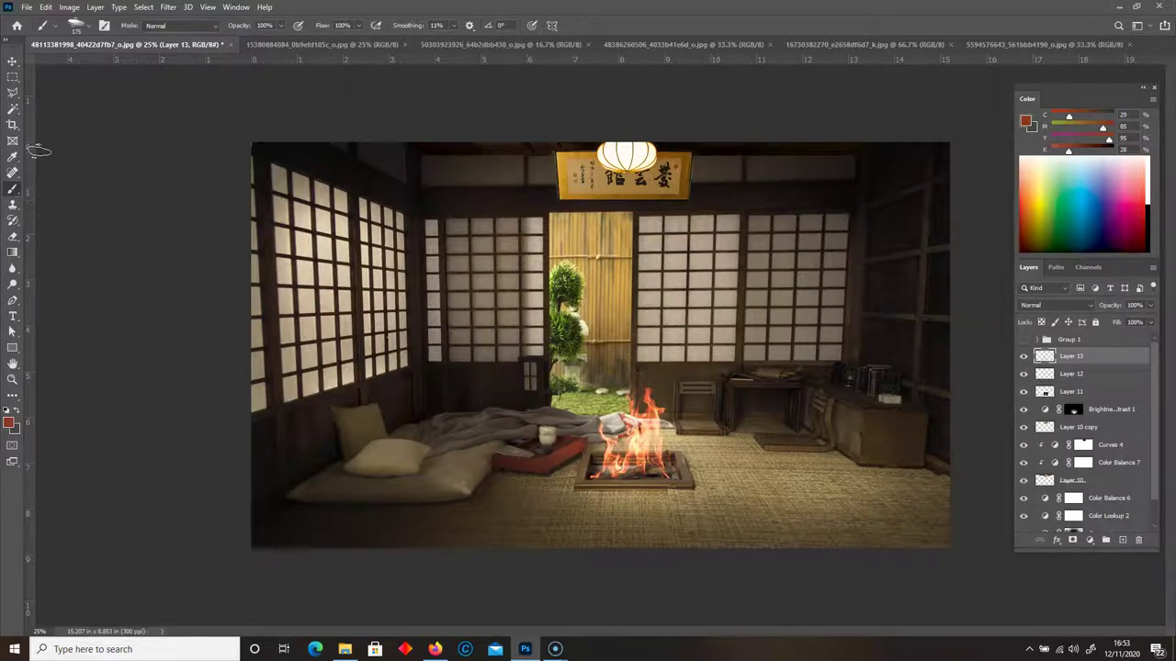
{"action": "left_click", "coordinate": [13, 77]}
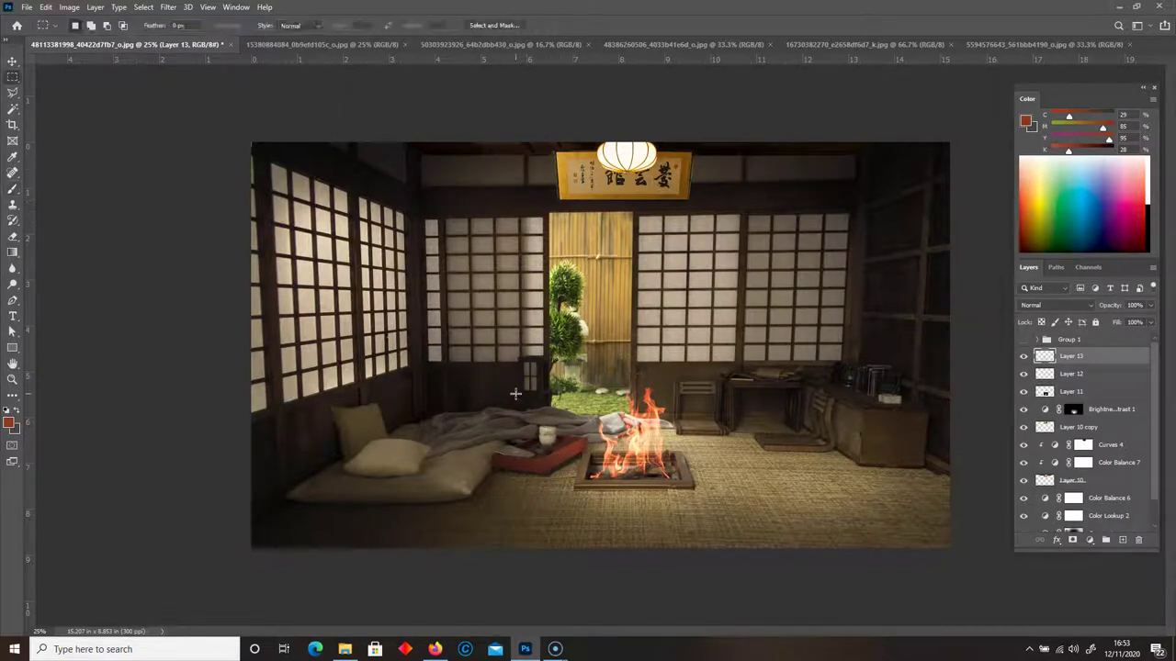
{"action": "left_click", "coordinate": [13, 189]}
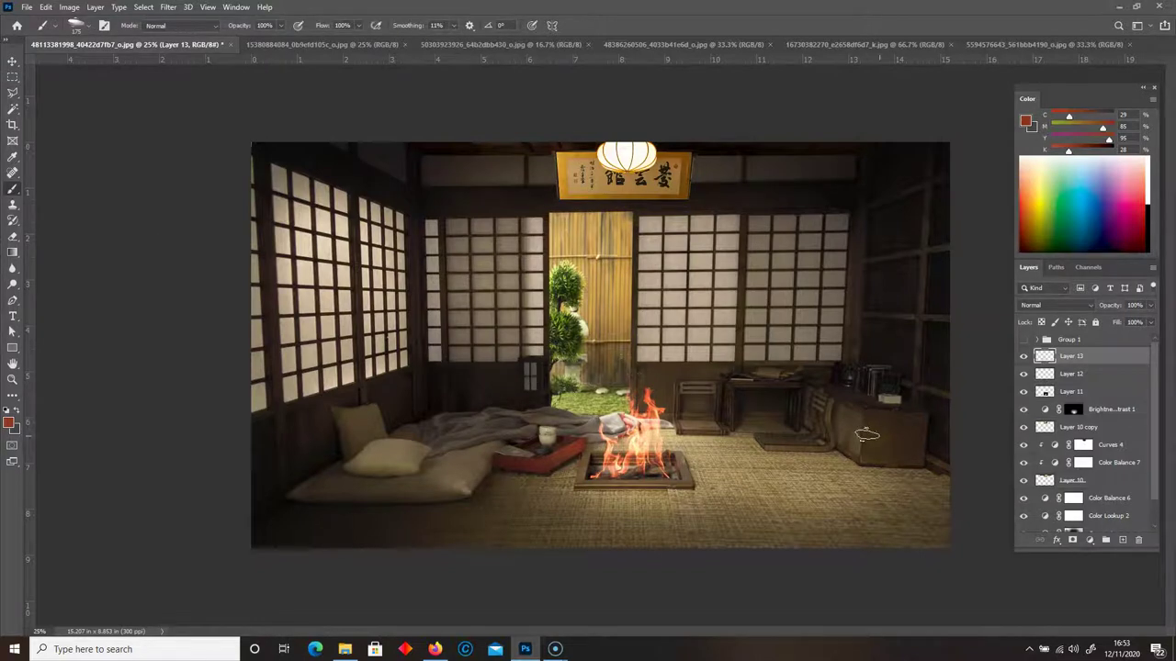
Add a Color Balance layer above Layer 13 with redder midtones, and set its highlights to Red +11 and Yellow -10
{"action": "left_click", "coordinate": [1091, 541]}
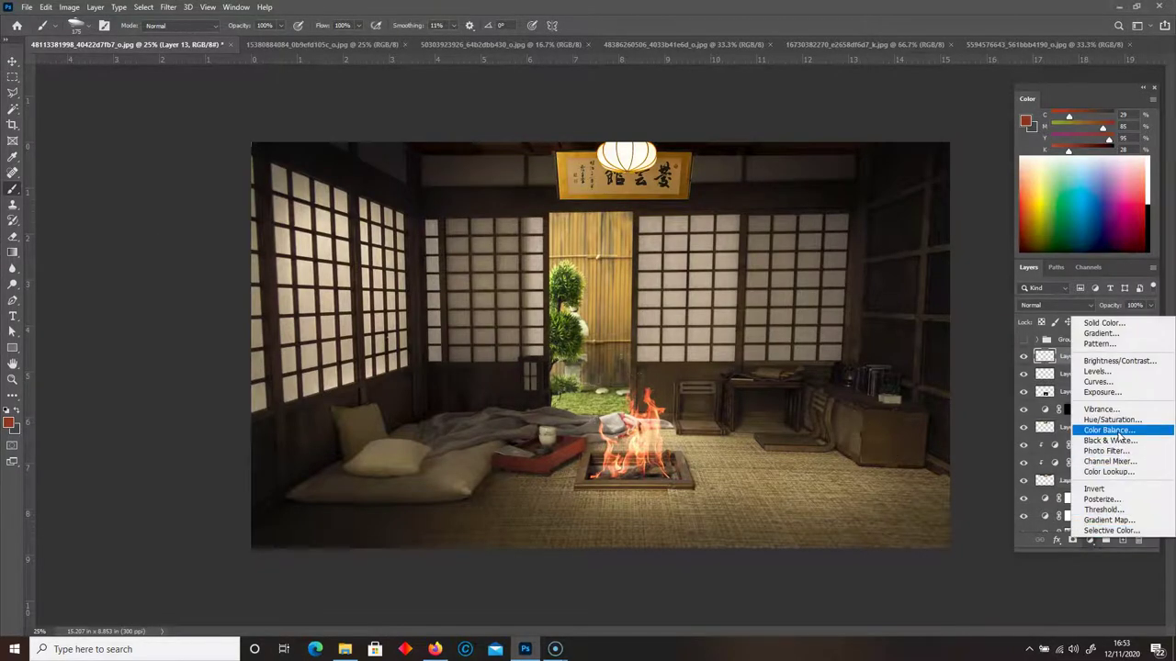
{"action": "left_click", "coordinate": [1080, 365]}
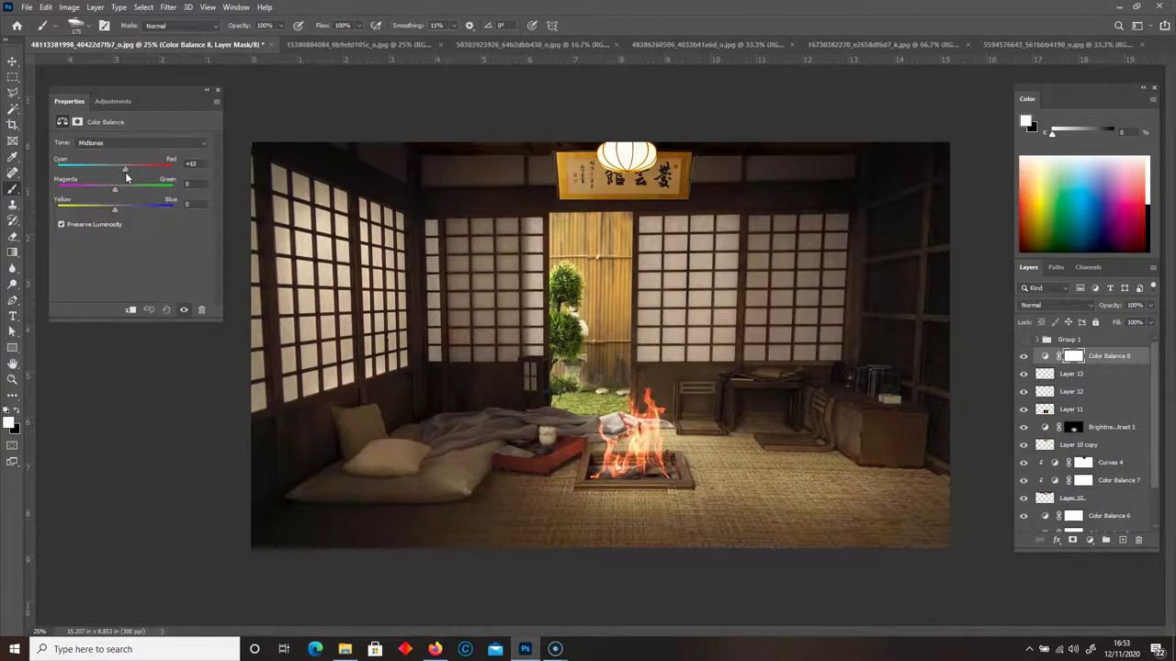
{"action": "left_click_drag", "start_coordinate": [116, 170], "coordinate": [119, 170]}
{"action": "left_click", "coordinate": [120, 143]}
{"action": "left_click", "coordinate": [105, 173]}
{"action": "left_click_drag", "start_coordinate": [115, 210], "coordinate": [111, 211]}
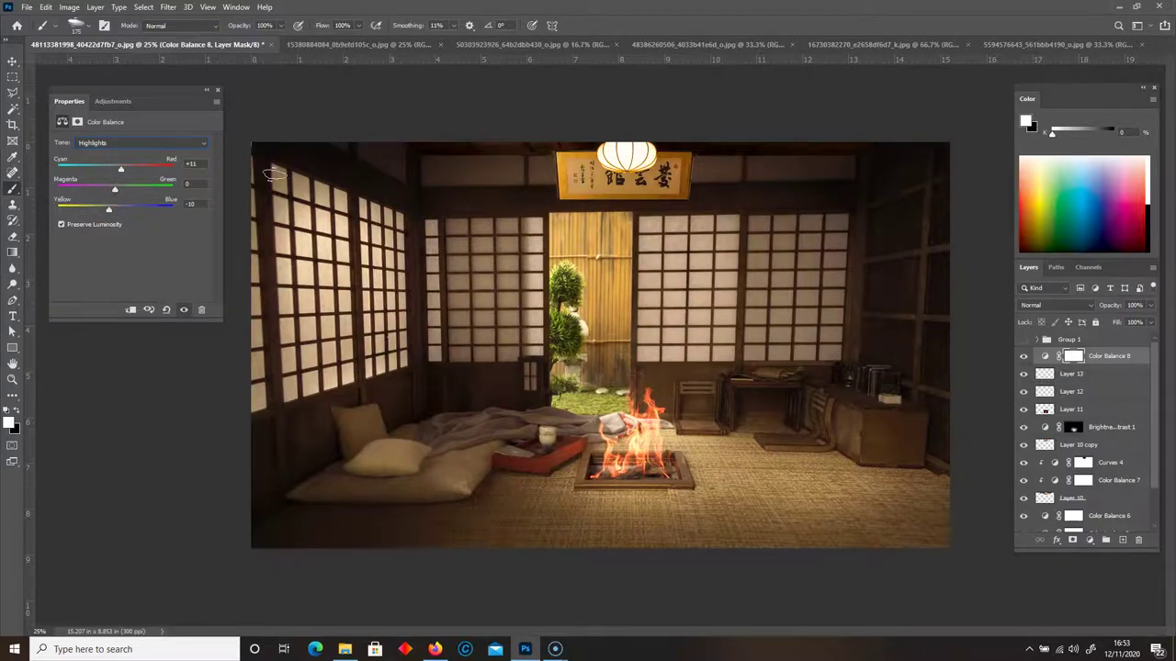
{"action": "left_click", "coordinate": [218, 89]}
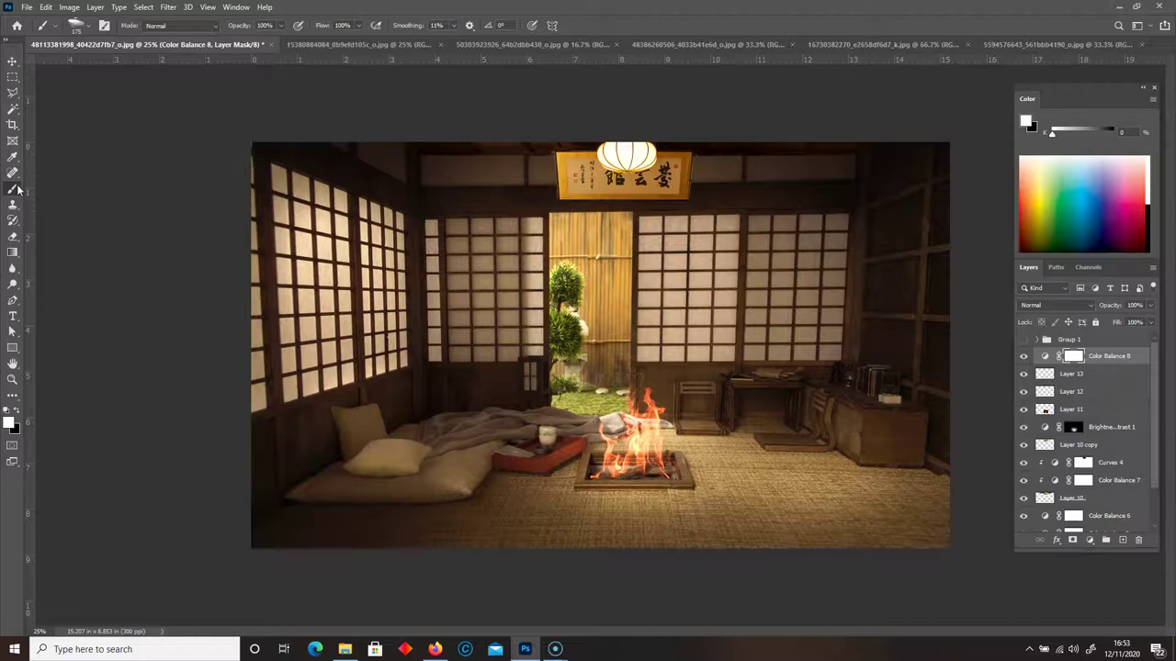
Fill the mask of Color Balance 8 with the black background colour in Normal mode at 100% opacity
{"action": "left_click", "coordinate": [45, 7]}
{"action": "left_click", "coordinate": [55, 191]}
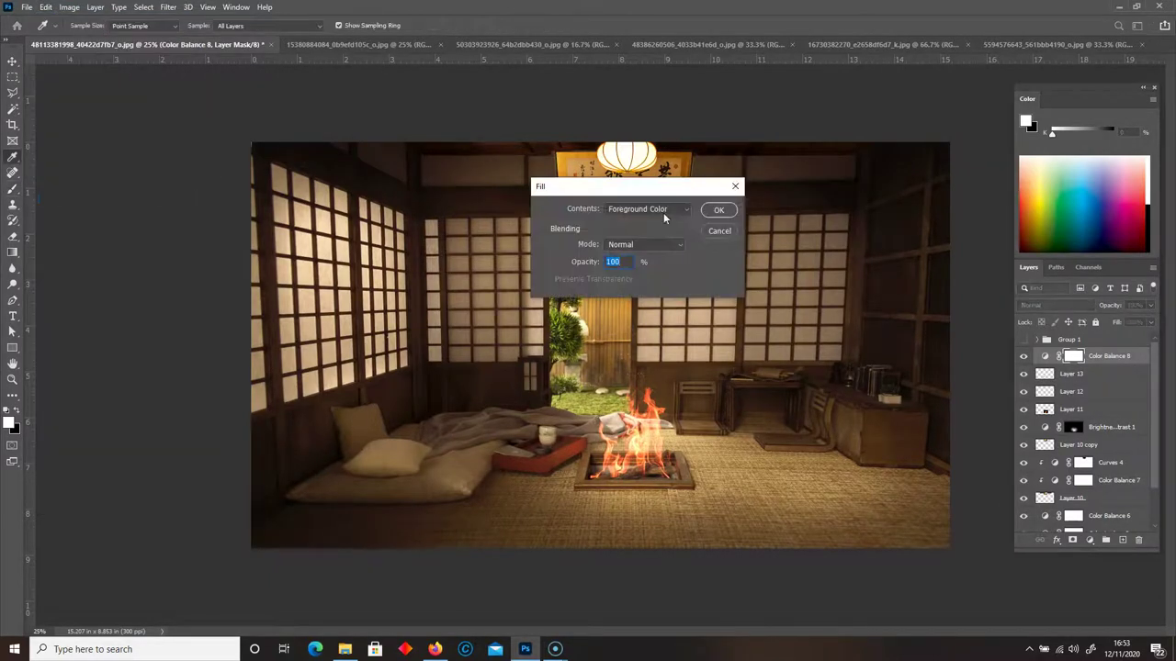
{"action": "left_click", "coordinate": [664, 211]}
{"action": "left_click", "coordinate": [643, 226]}
{"action": "left_click", "coordinate": [719, 210]}
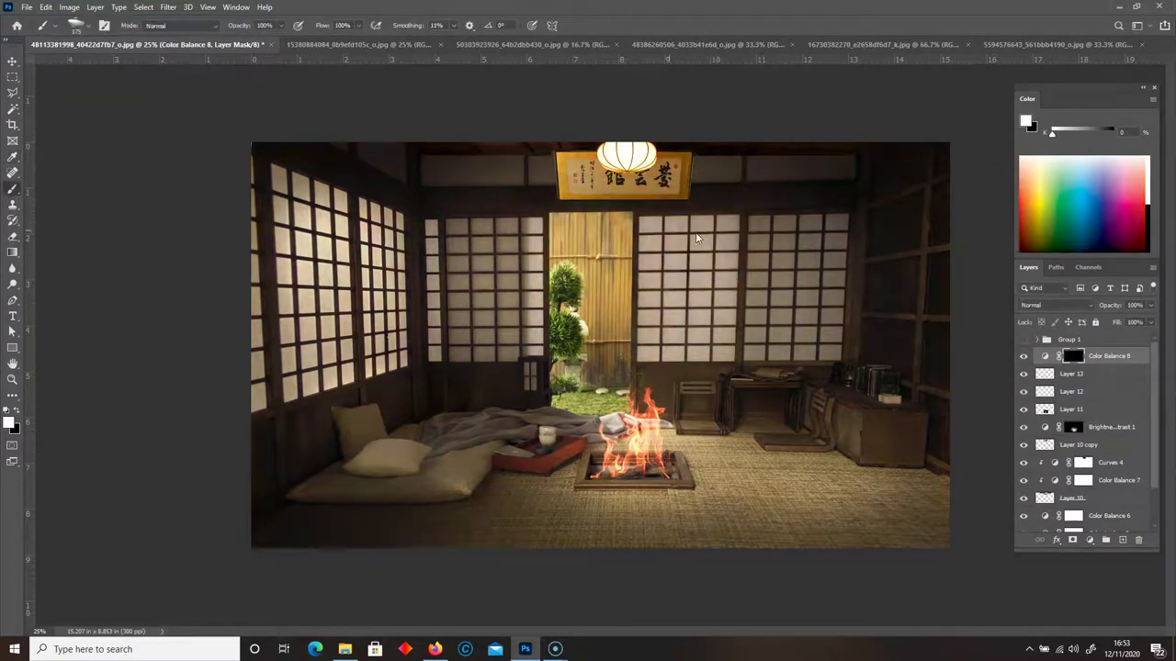
Paint white with a large soft round brush on the Color Balance 8 mask around the fire and tray
{"action": "left_click", "coordinate": [15, 413]}
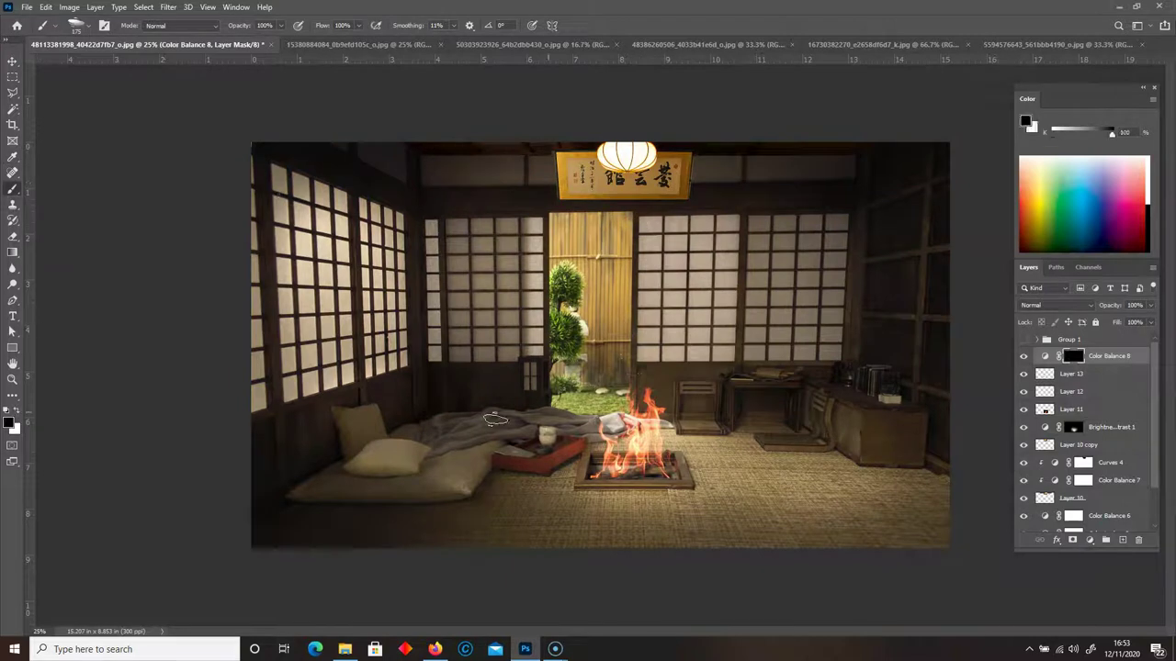
{"action": "right_click", "coordinate": [646, 401]}
{"action": "scroll", "coordinate": [866, 447], "scroll_direction": "up", "scroll_amount": 5}
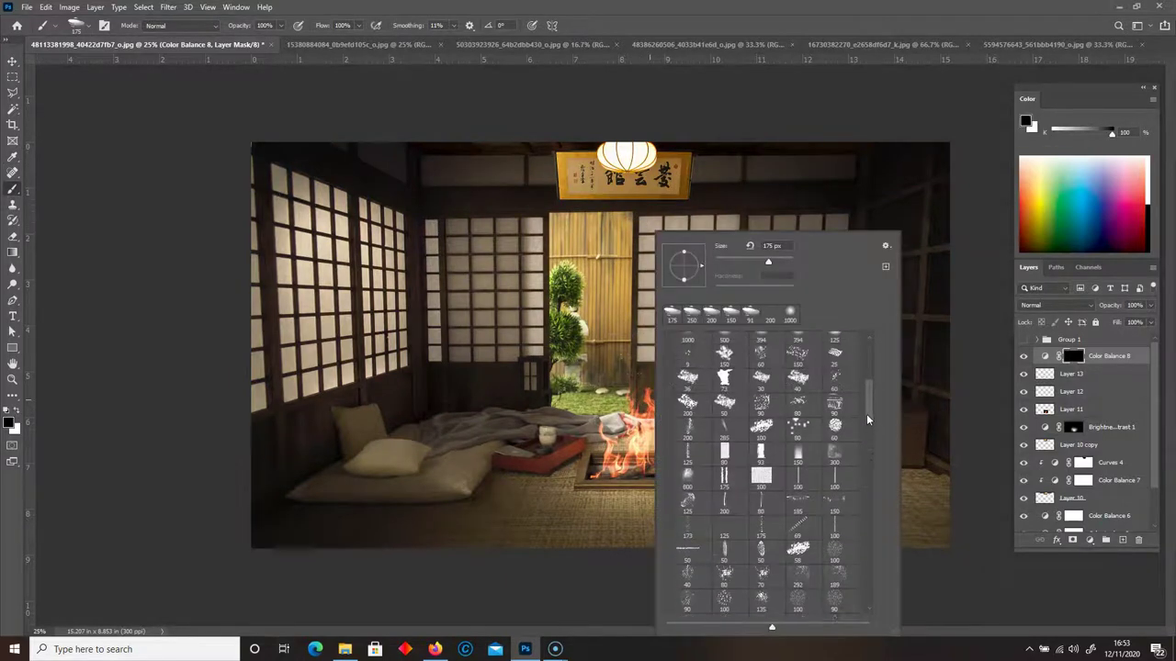
{"action": "left_click", "coordinate": [797, 425]}
{"action": "left_click", "coordinate": [98, 425]}
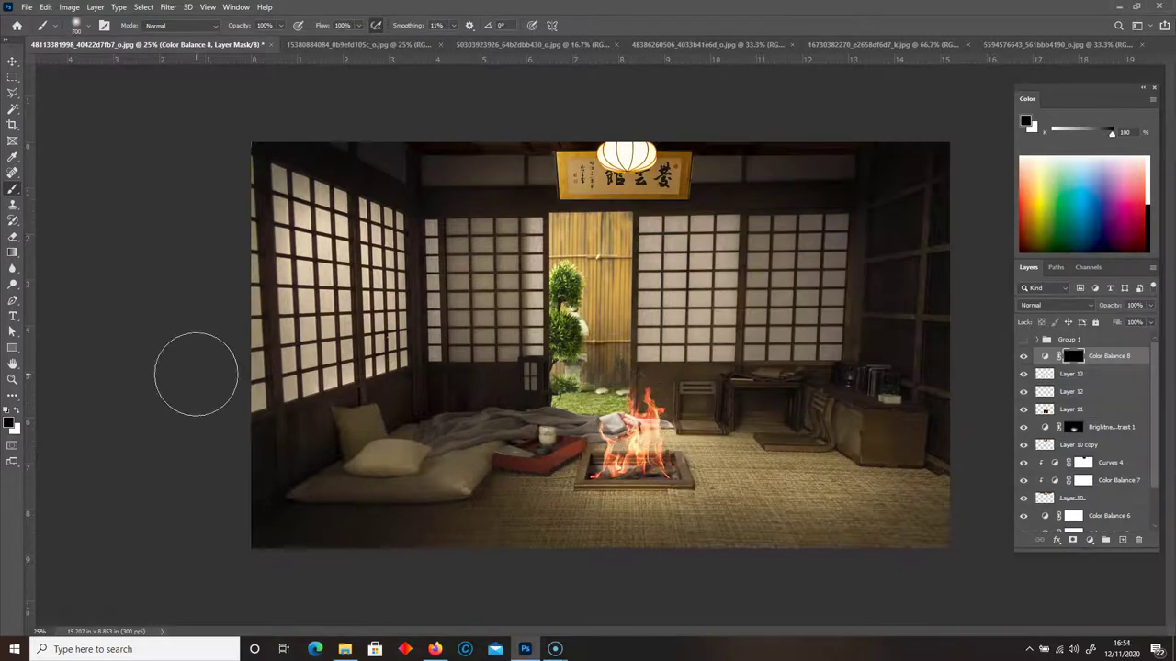
{"action": "left_click", "coordinate": [15, 411]}
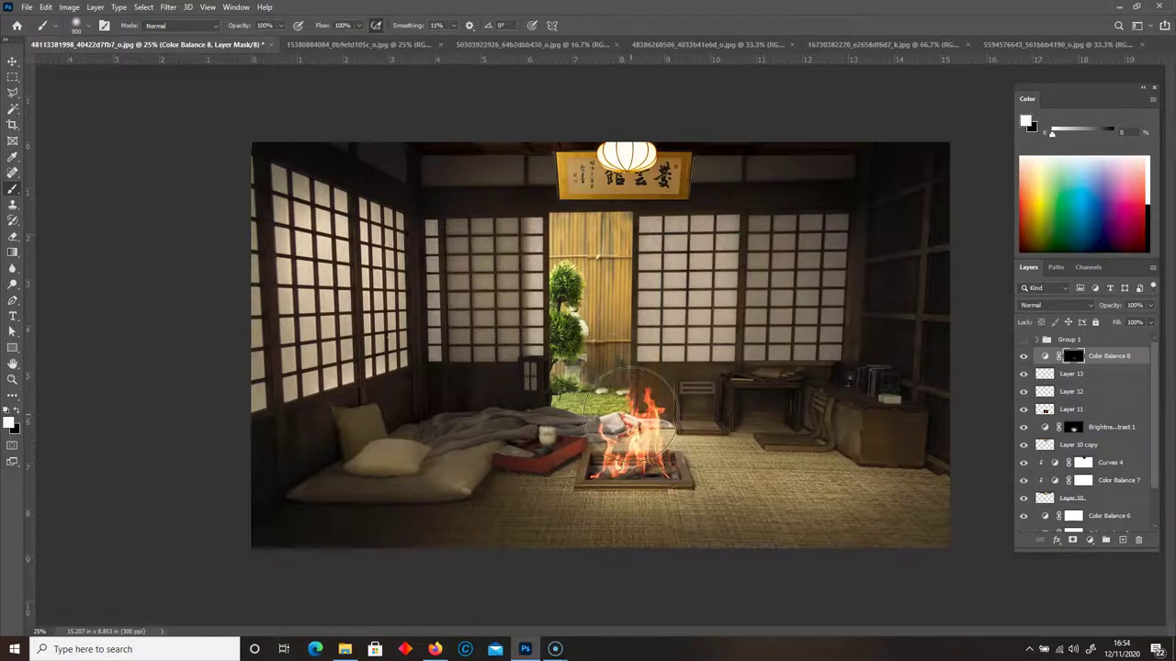
{"action": "mouse_move", "coordinate": [632, 413]}
{"action": "left_mouse_down"}
{"action": "mouse_move", "coordinate": [585, 340]}
{"action": "mouse_move", "coordinate": [611, 412]}
{"action": "mouse_move", "coordinate": [565, 445]}
{"action": "left_mouse_up"}
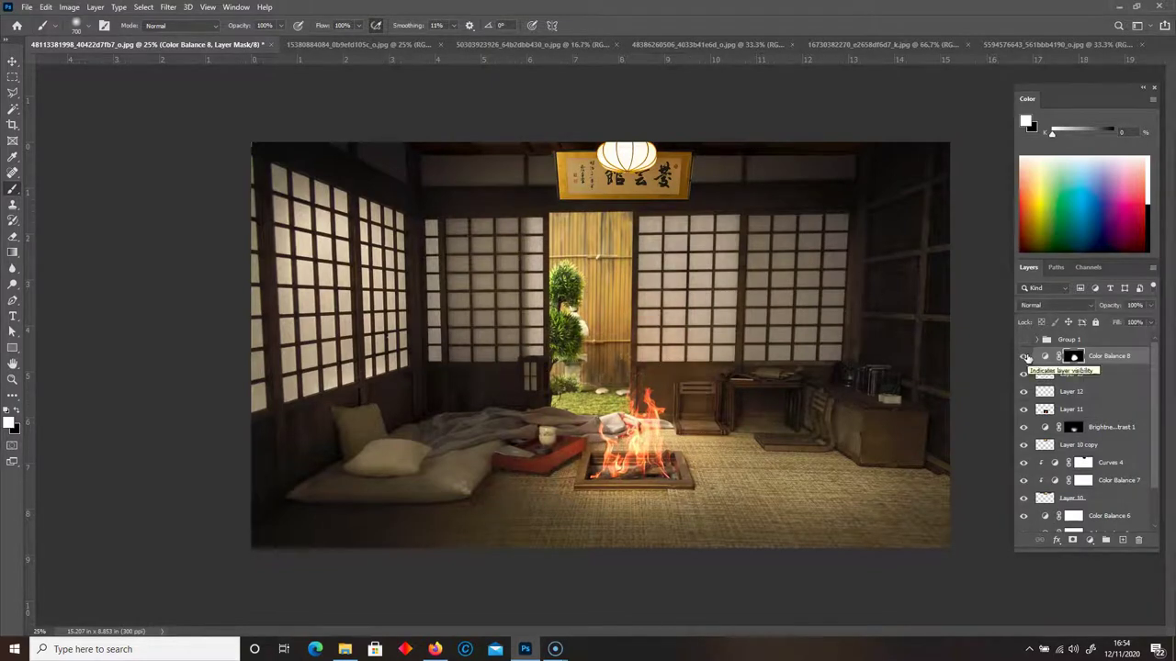
Add a new layer above Color Balance 8, and set the foreground colour to orange-red, RGB 220, 74, 38
{"action": "left_click", "coordinate": [1122, 540]}
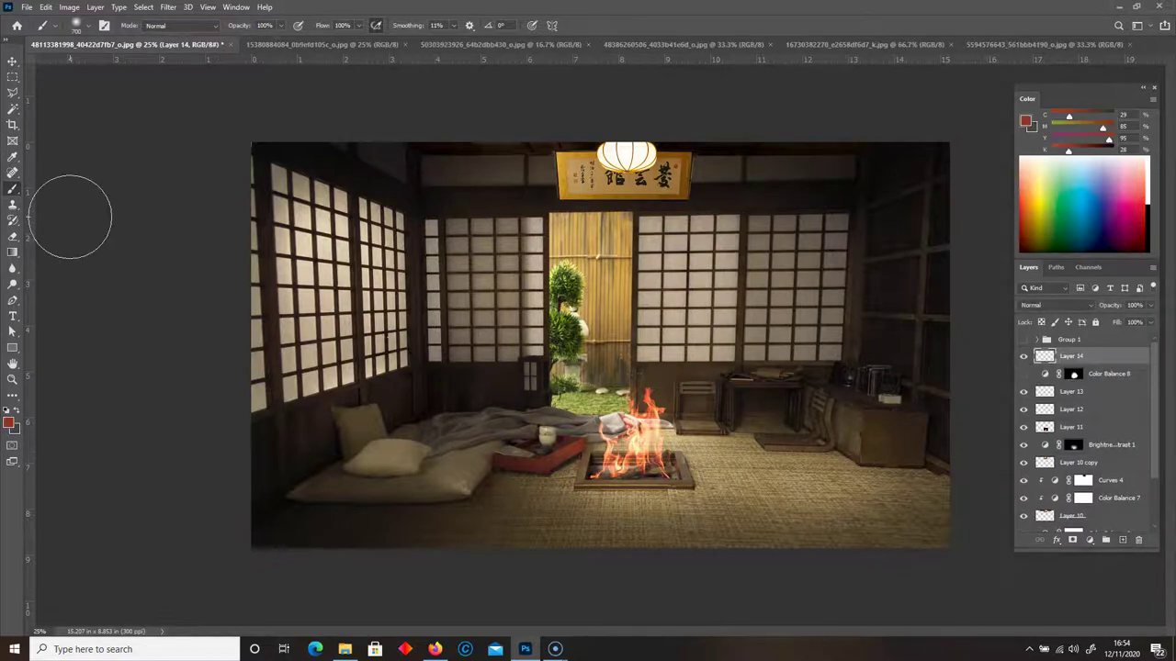
{"action": "left_click", "coordinate": [10, 424]}
{"action": "left_click", "coordinate": [487, 243]}
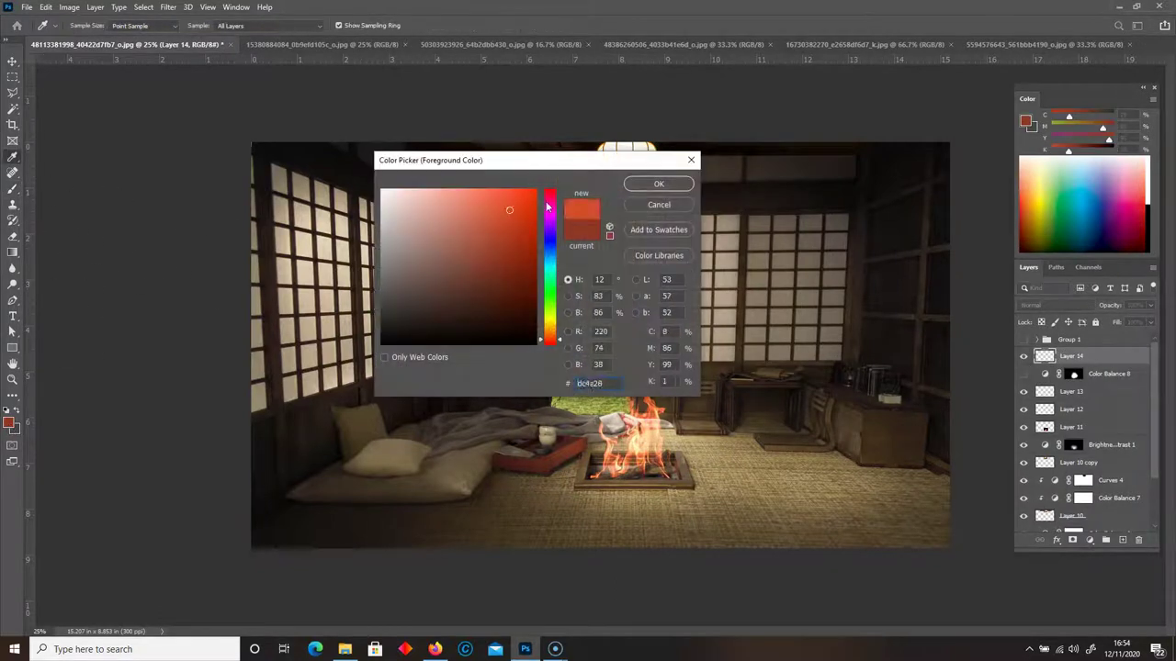
{"action": "left_click", "coordinate": [667, 180]}
Enlarge the soft brush to 2000 px and dab one orange-red glow over the fire on Layer 14
{"action": "key", "text": "bracketright"}
{"action": "key", "text": "bracketright"}
{"action": "key", "text": "bracketright"}
{"action": "key", "text": "bracketright"}
{"action": "key", "text": "bracketright"}
{"action": "key", "text": "bracketright"}
{"action": "key", "text": "bracketright"}
{"action": "key", "text": "bracketright"}
{"action": "key", "text": "bracketright"}
{"action": "key", "text": "bracketright"}
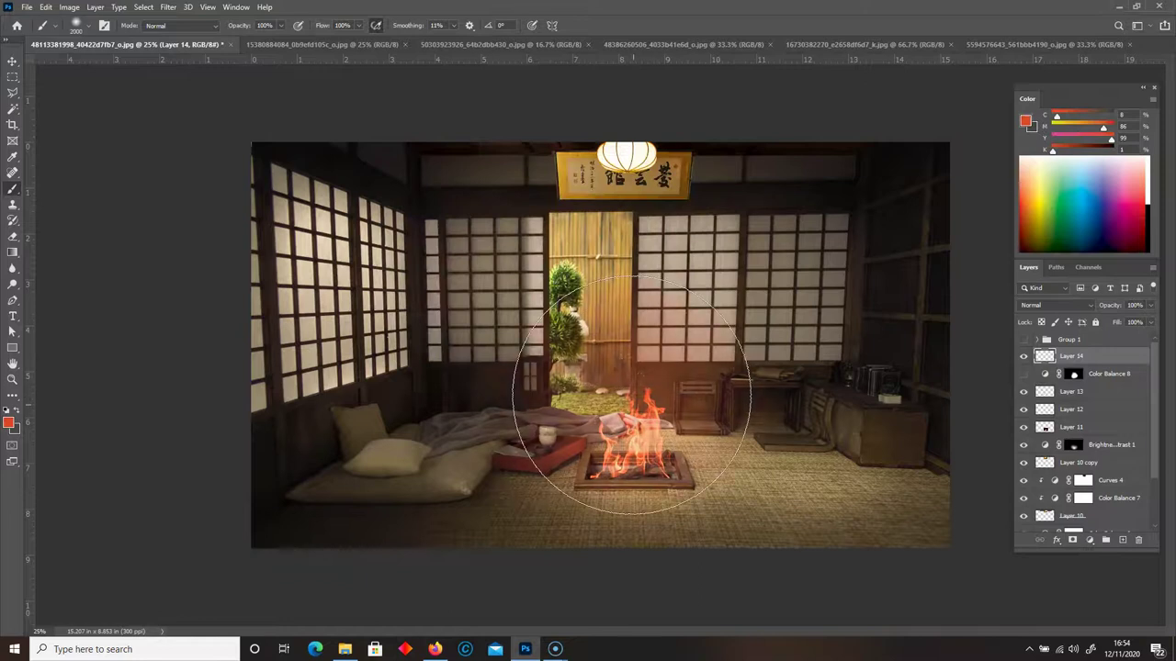
{"action": "left_click", "coordinate": [634, 404]}
Try several blend modes on the glow layer, then set Lighten with 38% opacity
{"action": "left_click", "coordinate": [1056, 305]}
{"action": "left_click", "coordinate": [1047, 356]}
{"action": "key", "text": "Down"}
{"action": "key", "text": "Down"}
{"action": "key", "text": "Down"}
{"action": "key", "text": "Down"}
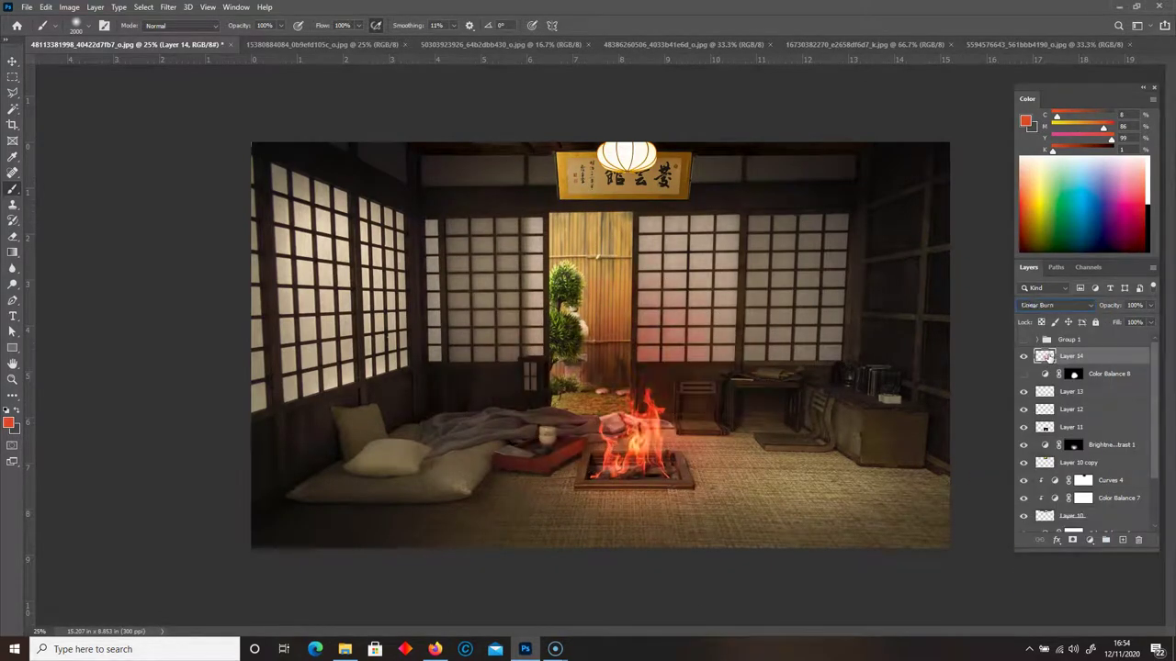
{"action": "key", "text": "Down"}
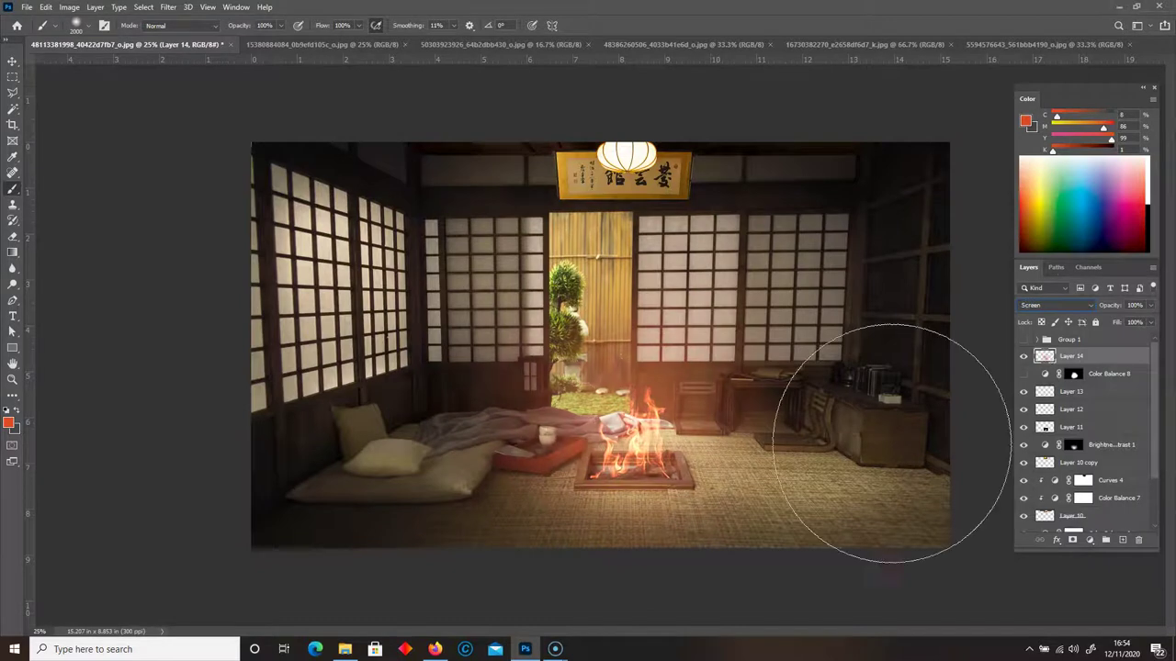
{"action": "key", "text": "Up"}
{"action": "left_click", "coordinate": [1150, 305]}
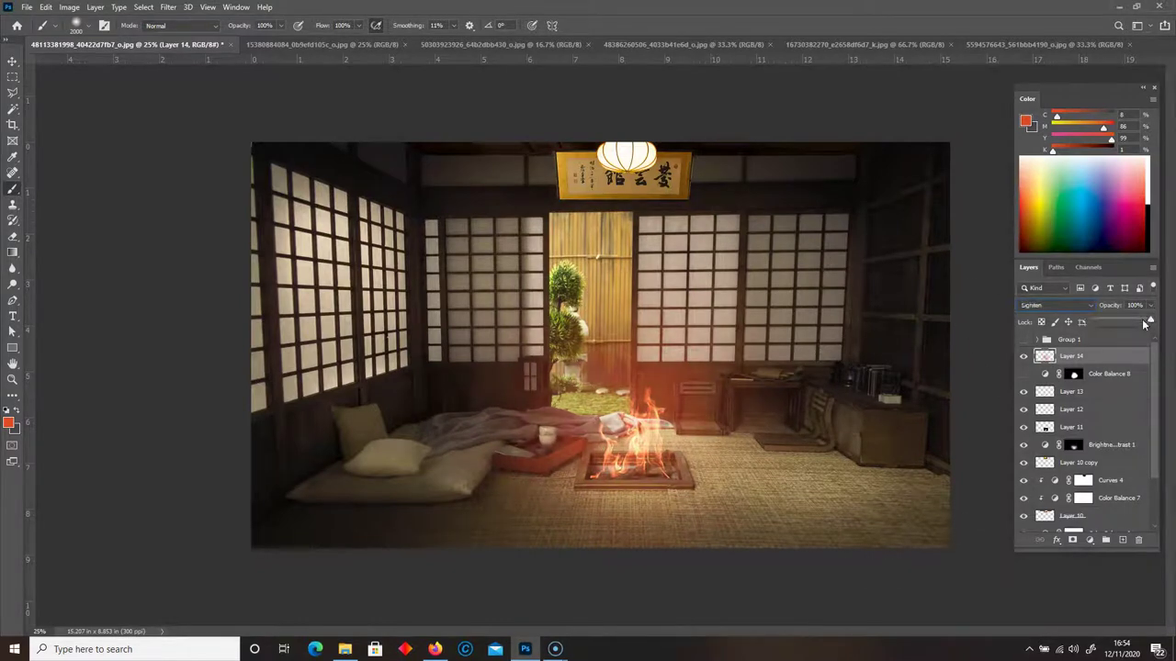
{"action": "left_click_drag", "start_coordinate": [1150, 319], "coordinate": [1116, 325]}
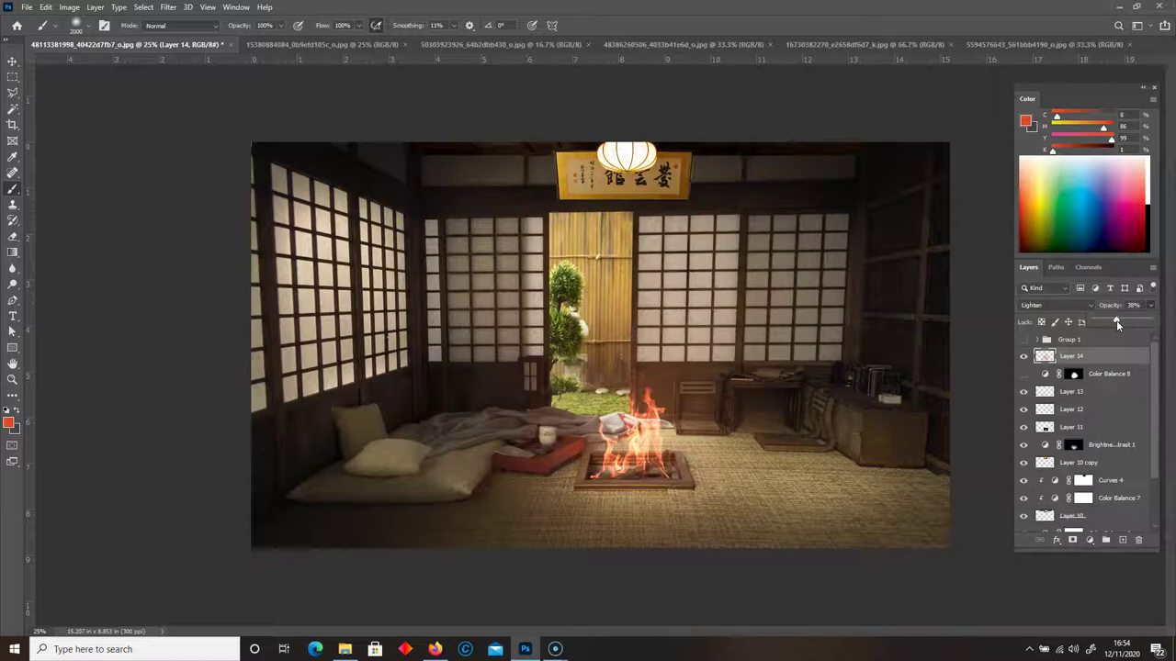
Toggle Layer 14 and Color Balance 8 to compare their fire glows, and leave both layers visible
{"action": "left_click", "coordinate": [1023, 356]}
{"action": "left_click", "coordinate": [1023, 356]}
{"action": "left_click", "coordinate": [1024, 357]}
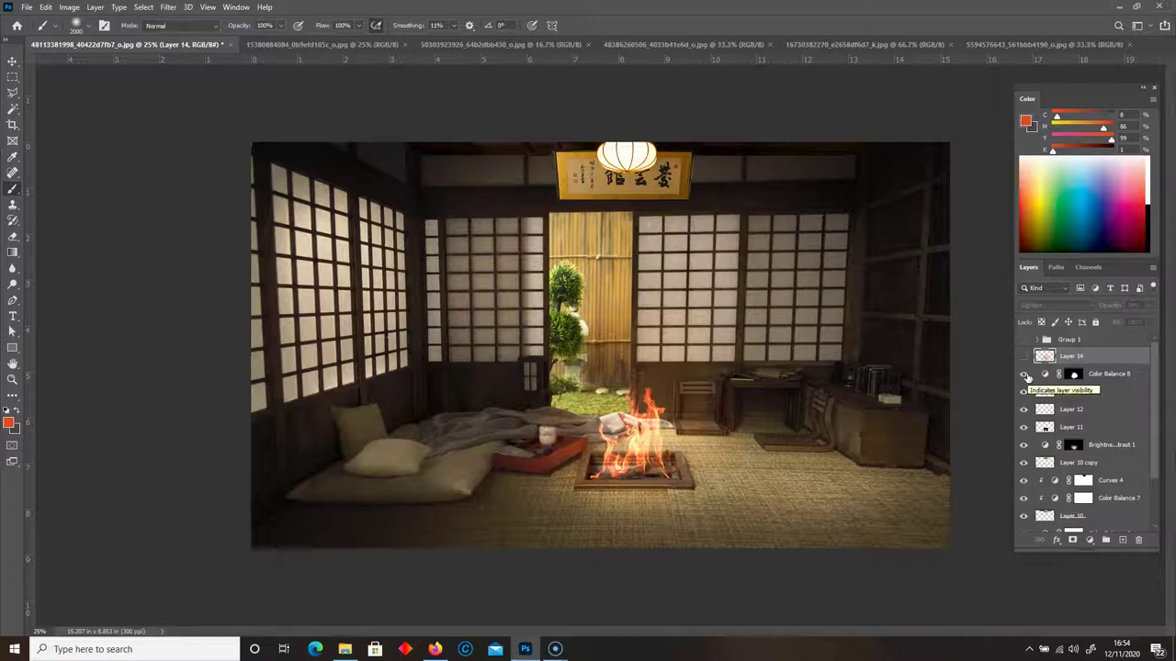
{"action": "left_click", "coordinate": [1024, 374]}
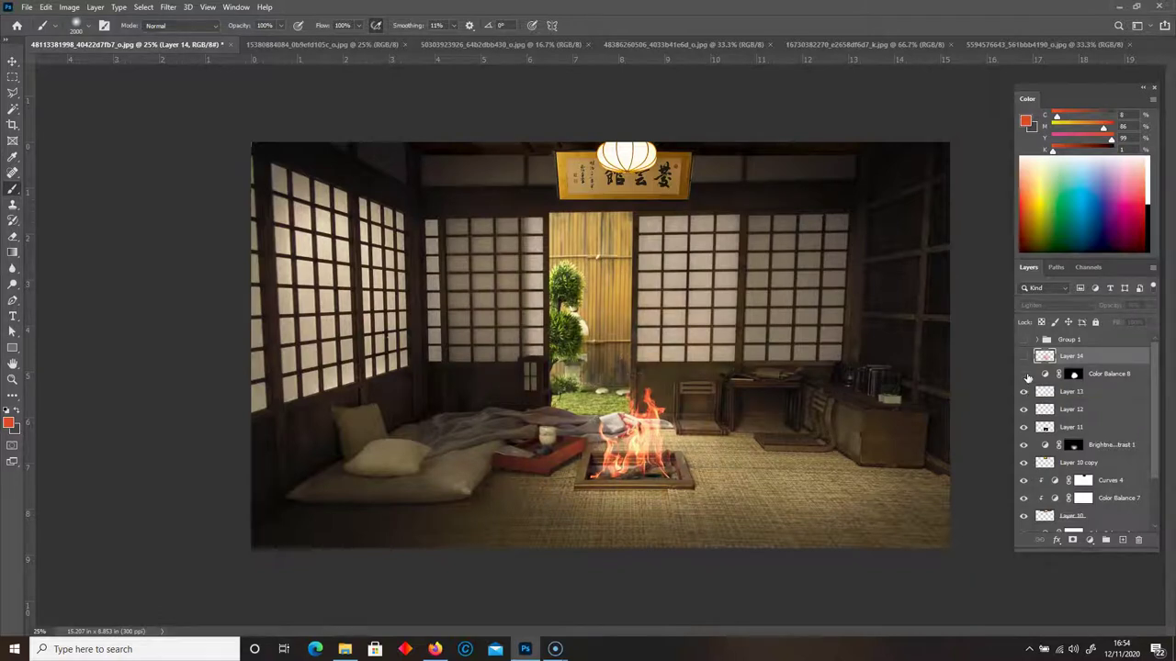
{"action": "left_click", "coordinate": [1024, 358]}
Lower the opacity of Color Balance 8 to 25% and compare the room with and without it
{"action": "left_click", "coordinate": [1049, 377]}
{"action": "left_click_drag", "start_coordinate": [1149, 312], "coordinate": [1137, 322]}
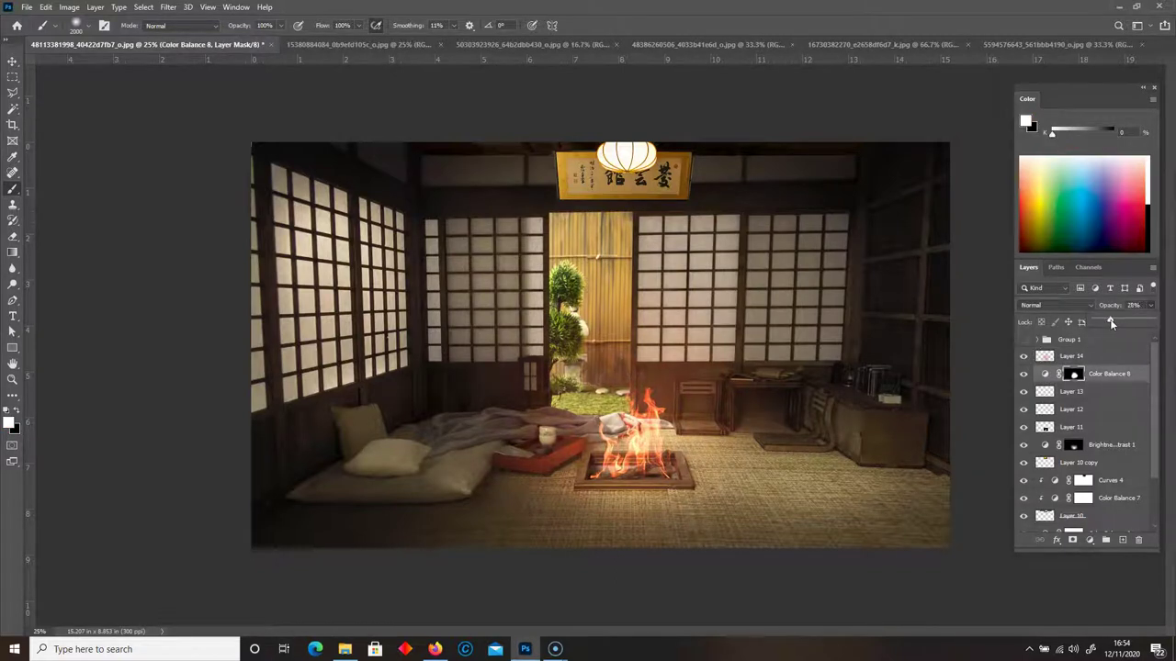
{"action": "left_click", "coordinate": [1024, 374]}
{"action": "left_click", "coordinate": [1024, 375]}
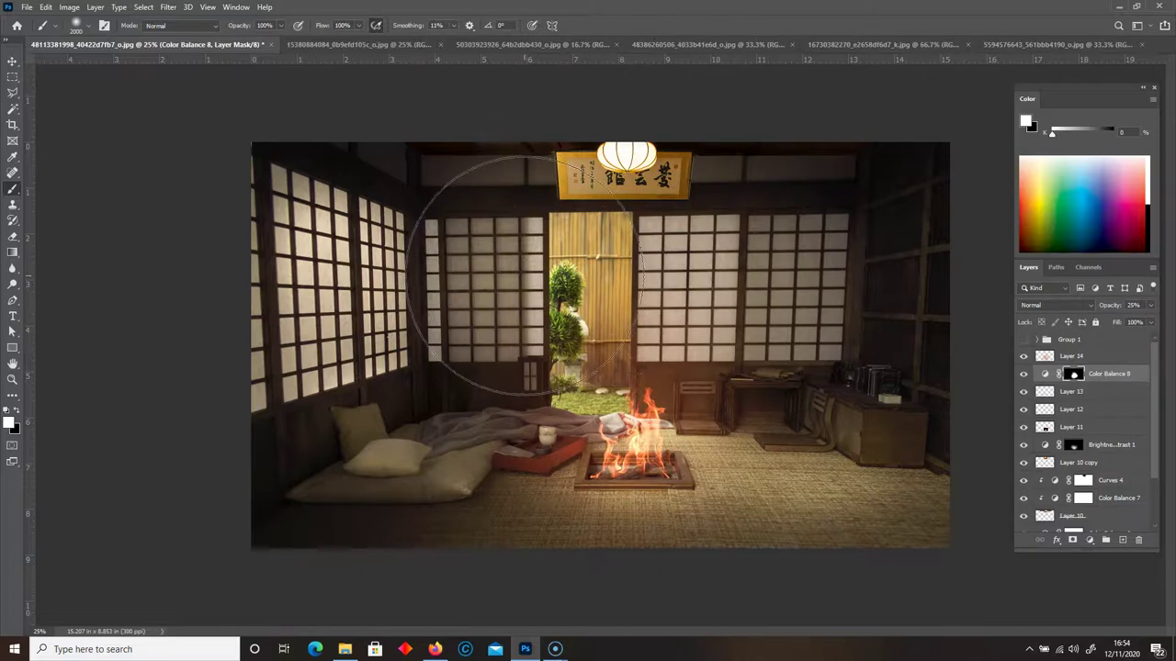
Copy the forest path photo from its own document into the room composite as a new layer
{"action": "left_click", "coordinate": [702, 47]}
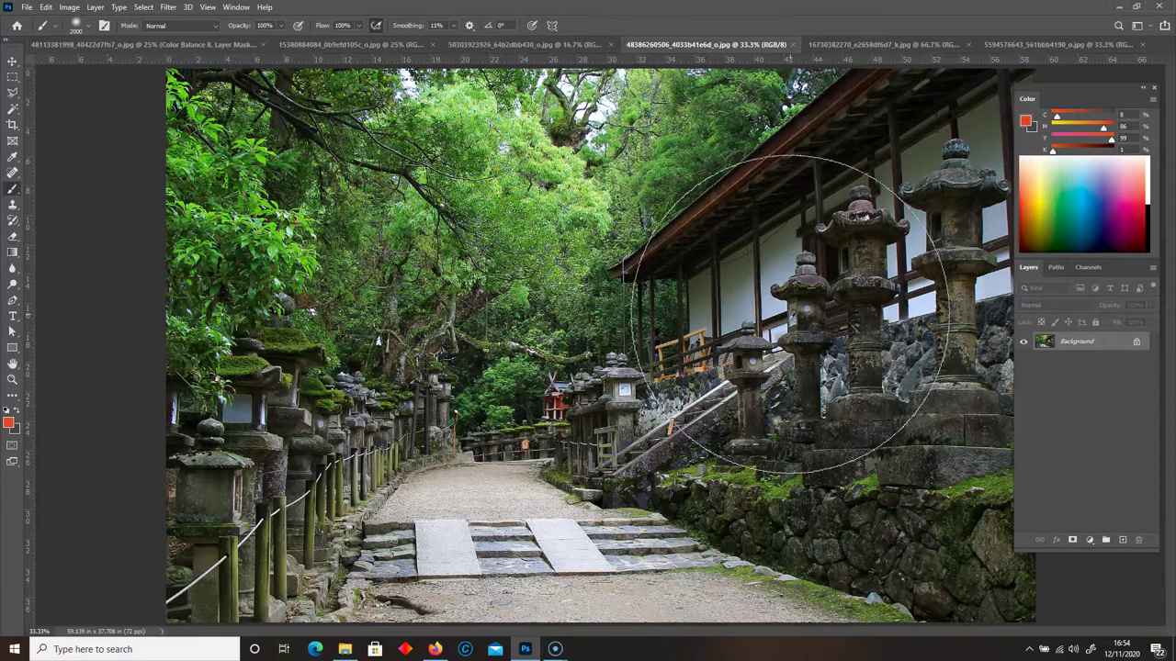
{"action": "left_click", "coordinate": [11, 78]}
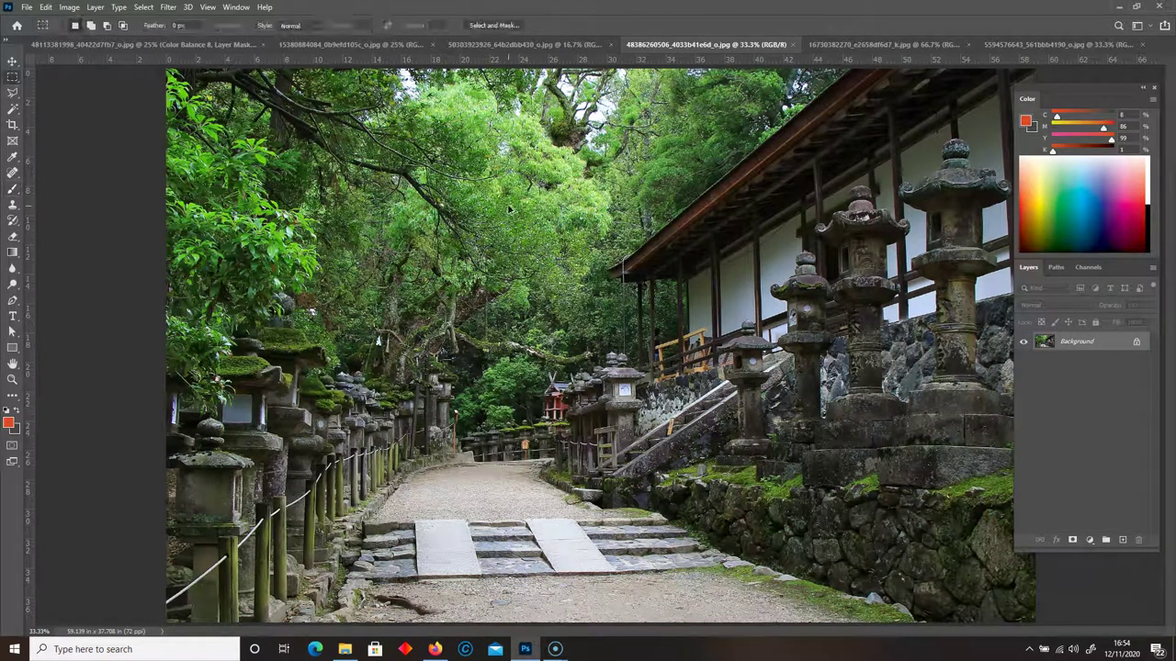
{"action": "key", "text": "ctrl+minus"}
{"action": "left_click_drag", "start_coordinate": [658, 50], "coordinate": [588, 183]}
{"action": "left_click_drag", "start_coordinate": [1050, 338], "coordinate": [487, 306]}
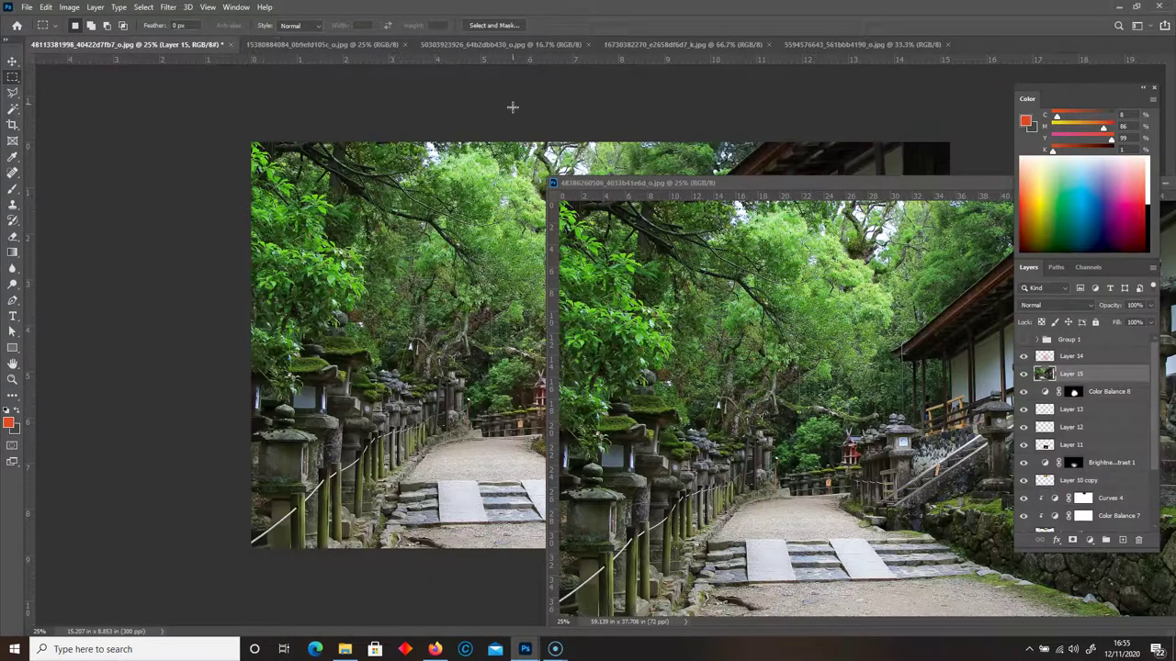
{"action": "left_click_drag", "start_coordinate": [685, 184], "coordinate": [656, 40]}
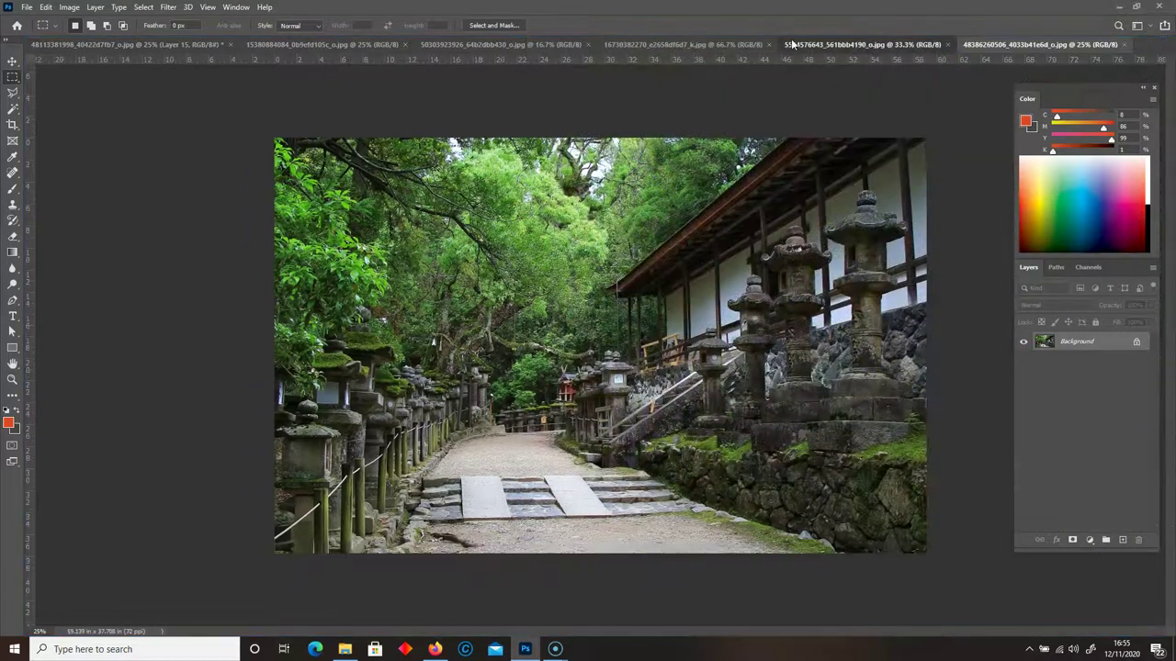
{"action": "left_click", "coordinate": [864, 44]}
{"action": "left_click", "coordinate": [698, 45]}
{"action": "left_click", "coordinate": [509, 44]}
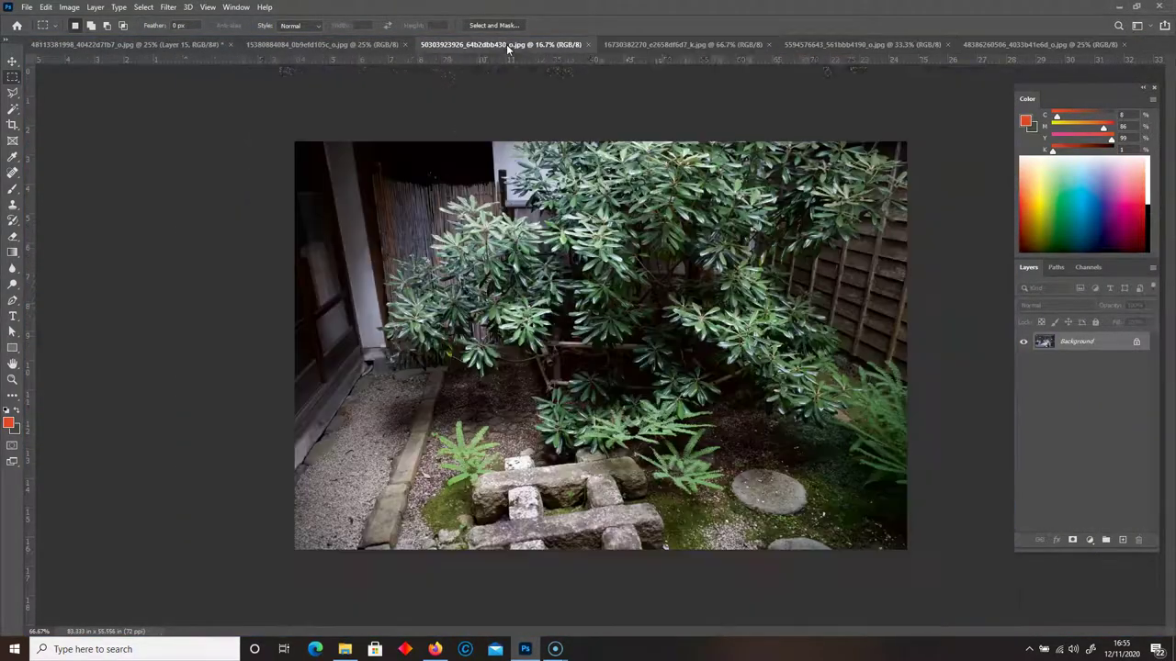
{"action": "left_click", "coordinate": [119, 44]}
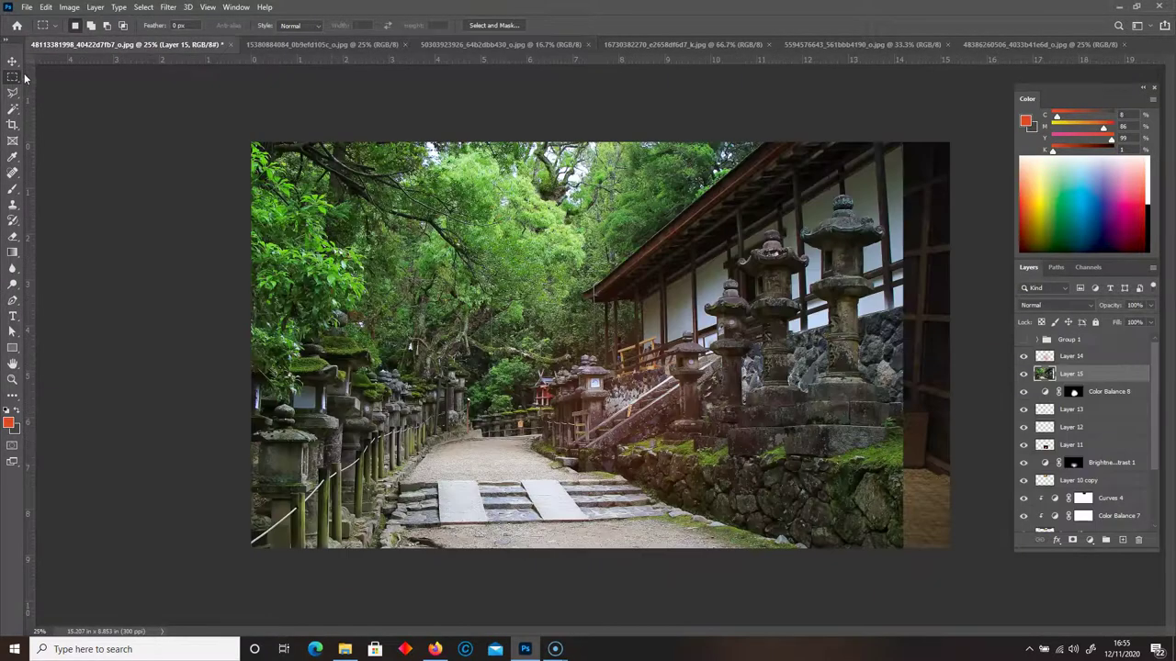
Move Layer 15 above Layer 14, lower its opacity to 48%, and position the forest photo behind the doorway opening
{"action": "left_click_drag", "start_coordinate": [1065, 368], "coordinate": [1060, 355]}
{"action": "left_click_drag", "start_coordinate": [1151, 308], "coordinate": [1120, 321]}
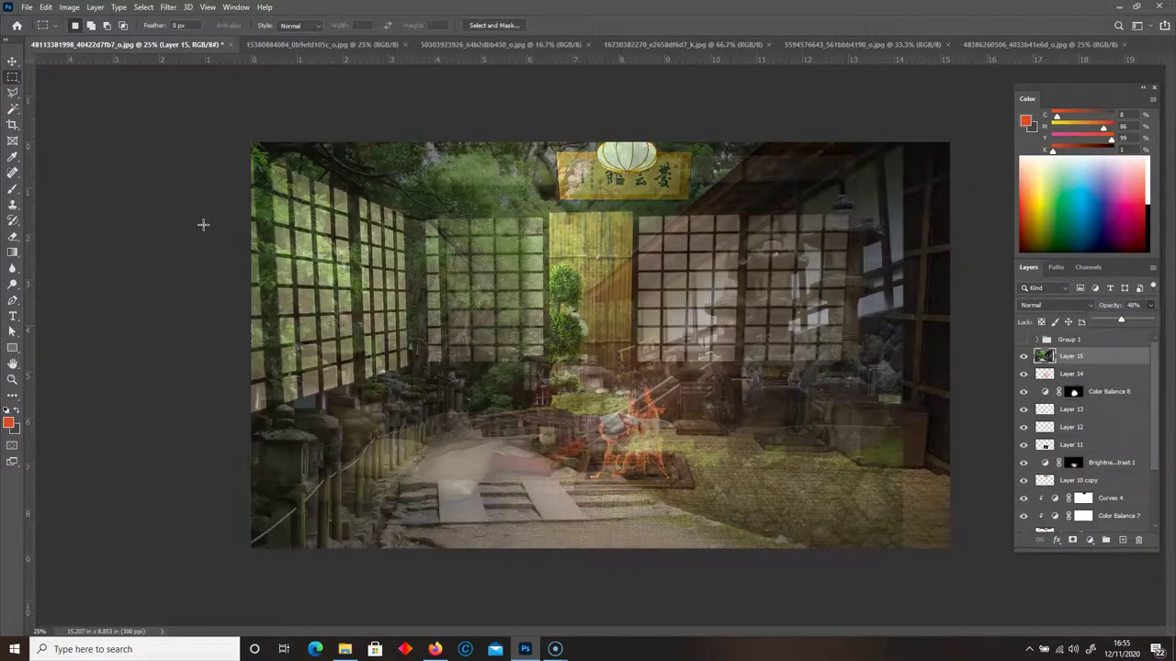
{"action": "left_click", "coordinate": [12, 60]}
{"action": "left_click_drag", "start_coordinate": [395, 302], "coordinate": [478, 260]}
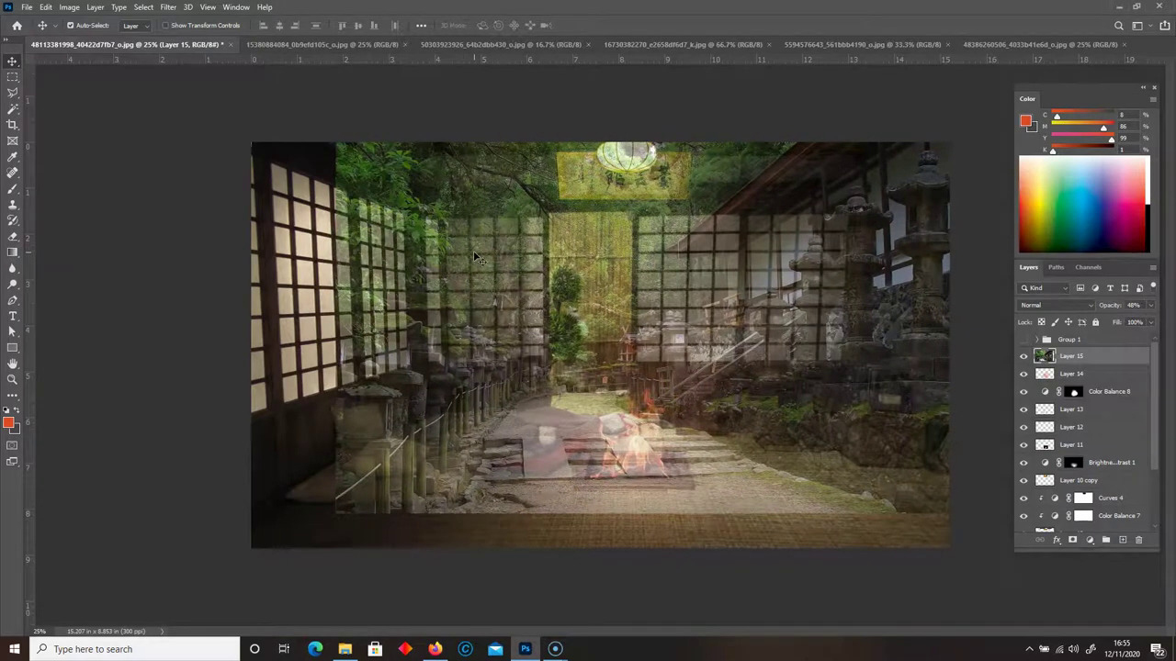
Copy the doorway-sized part of the forest photo to a new layer at 100% opacity and hide Layer 15
{"action": "left_click", "coordinate": [12, 78]}
{"action": "mouse_move", "coordinate": [547, 216]}
{"action": "left_mouse_down"}
{"action": "mouse_move", "coordinate": [636, 437]}
{"action": "mouse_move", "coordinate": [547, 213]}
{"action": "left_mouse_up"}
{"action": "key", "text": "ctrl+j"}
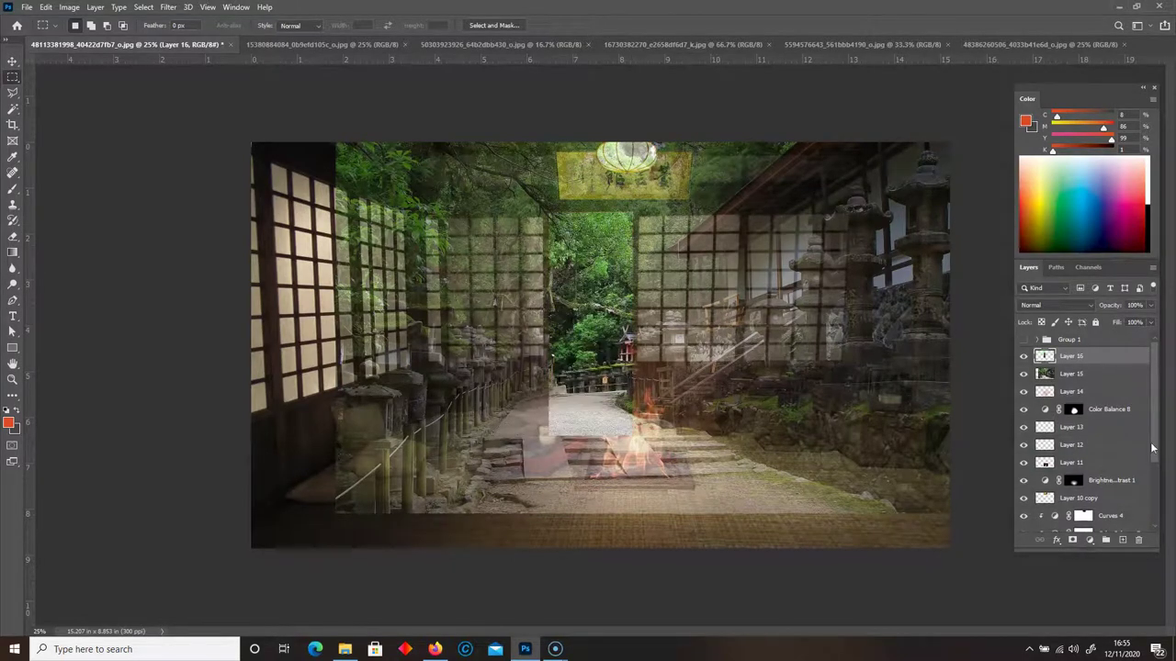
{"action": "left_click", "coordinate": [1023, 374]}
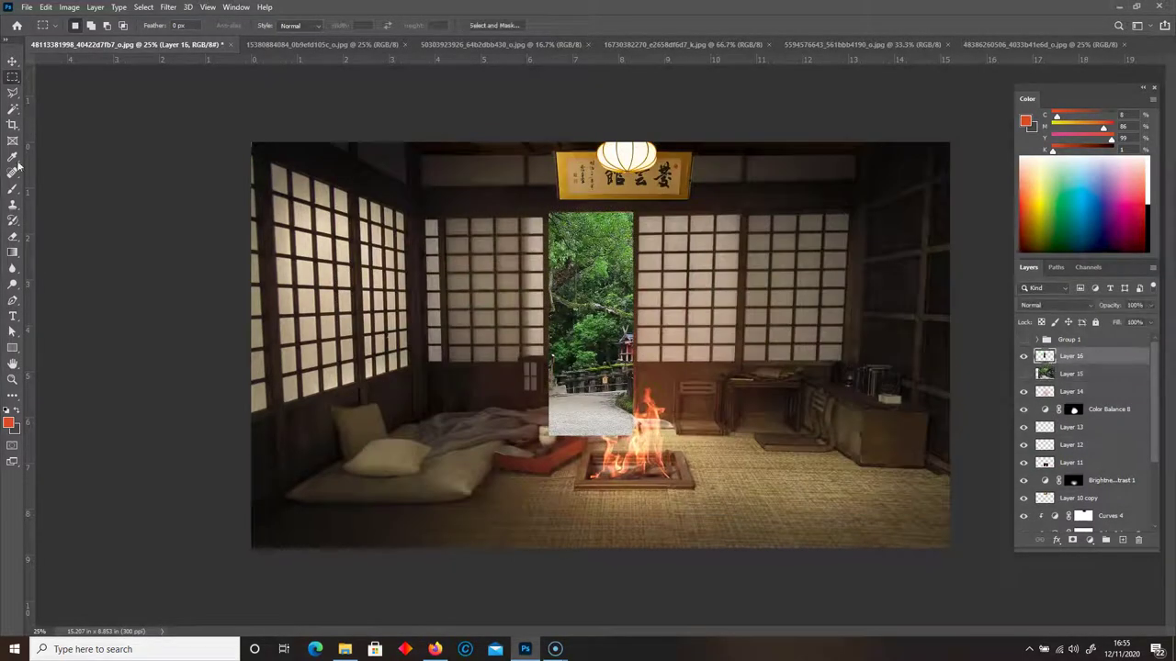
Erase the lower part of Layer 16 over the bedding, tray and fire, and set the layer's opacity to 83%
{"action": "key", "text": "v"}
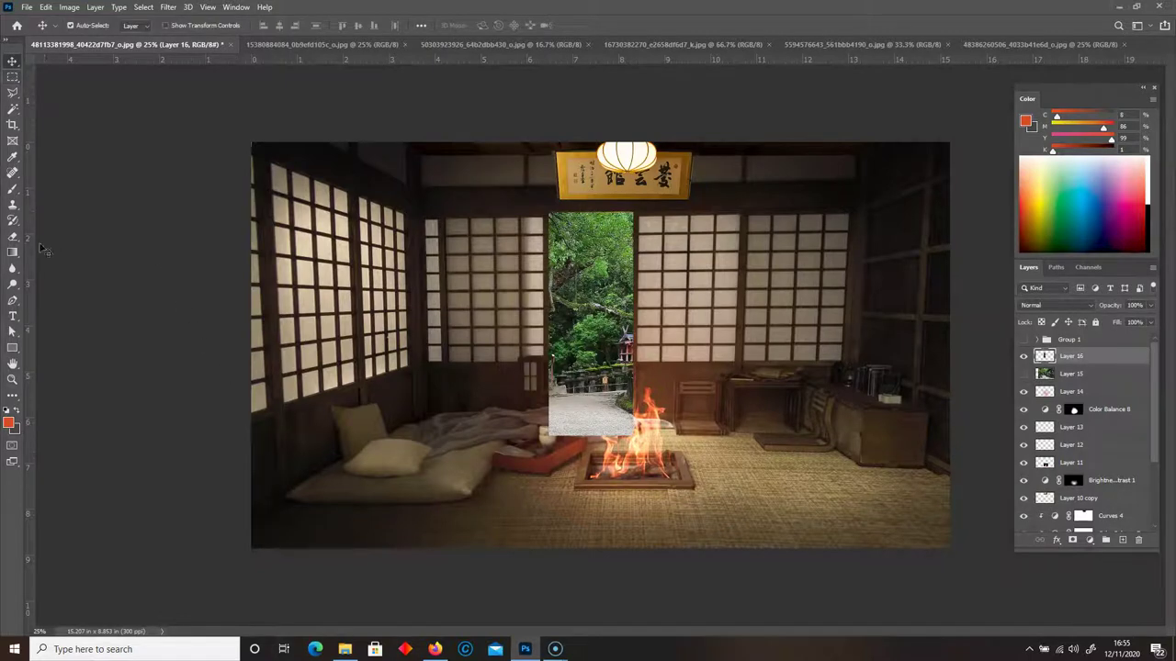
{"action": "right_click", "coordinate": [12, 241]}
{"action": "left_click", "coordinate": [56, 237]}
{"action": "mouse_move", "coordinate": [570, 422]}
{"action": "left_mouse_down"}
{"action": "mouse_move", "coordinate": [606, 424]}
{"action": "mouse_move", "coordinate": [526, 444]}
{"action": "left_mouse_up"}
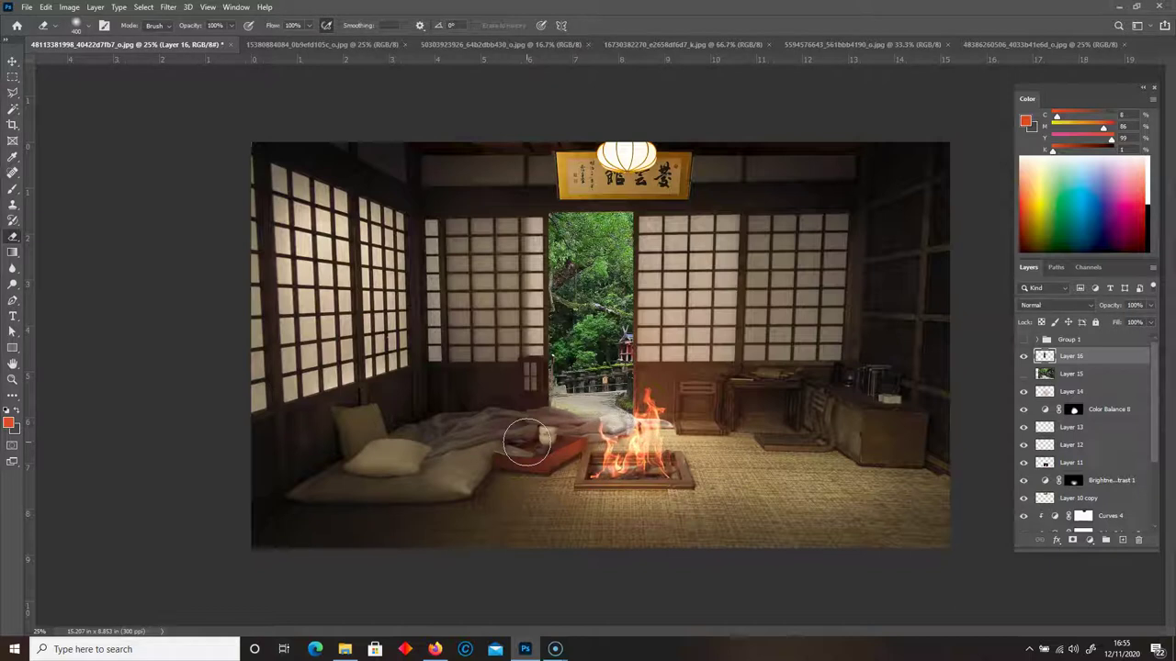
{"action": "mouse_move", "coordinate": [527, 444]}
{"action": "left_mouse_down"}
{"action": "mouse_move", "coordinate": [598, 426]}
{"action": "mouse_move", "coordinate": [571, 432]}
{"action": "mouse_move", "coordinate": [604, 444]}
{"action": "left_mouse_up"}
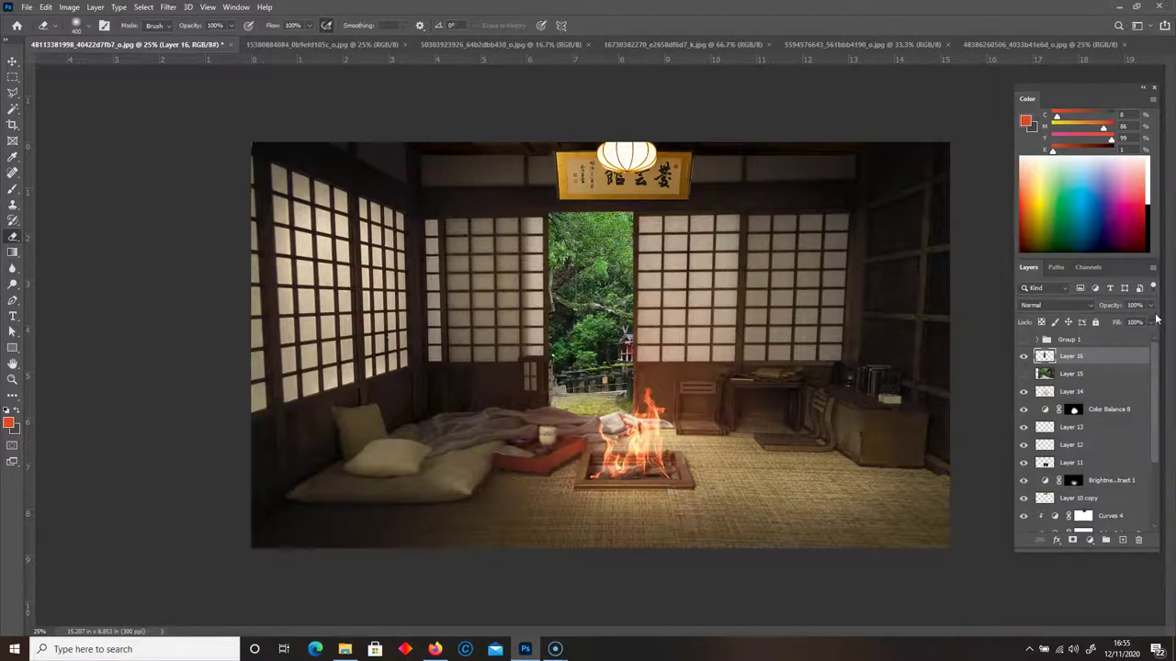
{"action": "left_click_drag", "start_coordinate": [1150, 307], "coordinate": [1142, 324]}
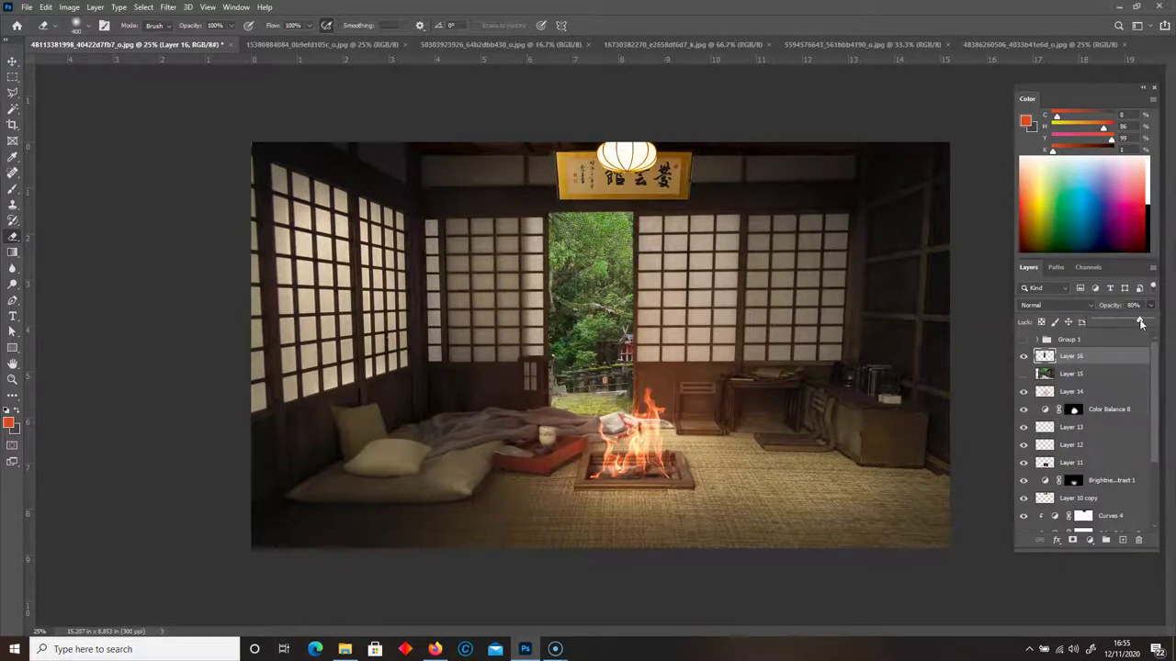
{"action": "left_click_drag", "start_coordinate": [1140, 320], "coordinate": [1140, 320]}
Clip a Color Balance adjustment to Layer 16 with midtones at +13 red and -3 on yellow-blue
{"action": "left_click", "coordinate": [1089, 541]}
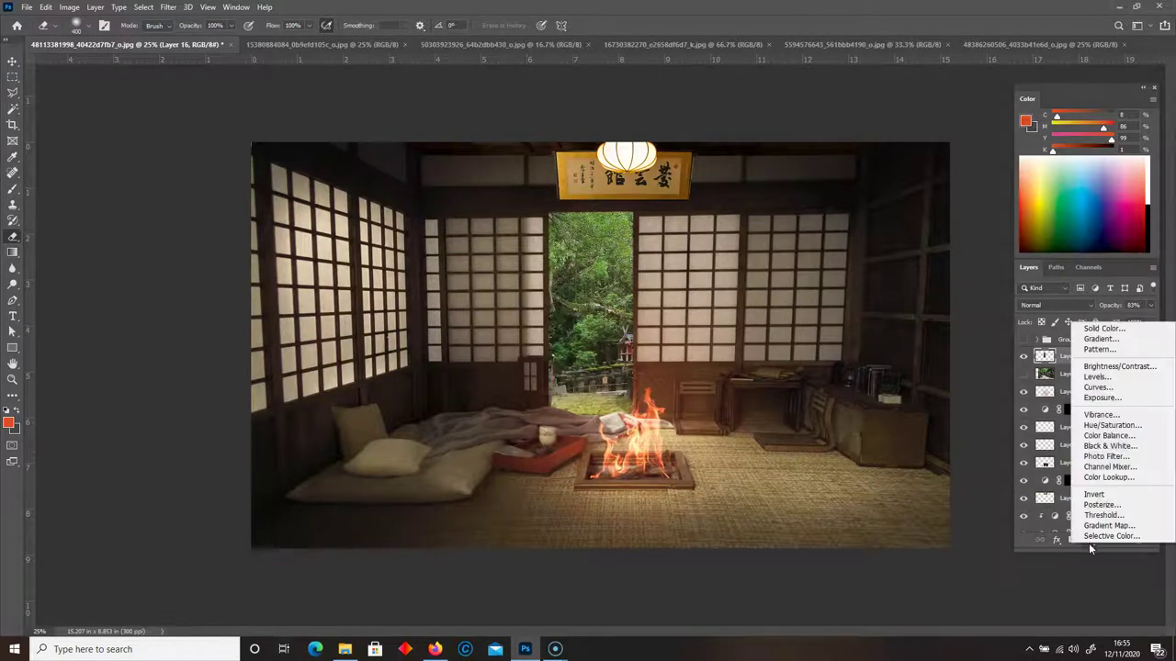
{"action": "left_click", "coordinate": [1102, 437]}
{"action": "right_click", "coordinate": [1139, 358]}
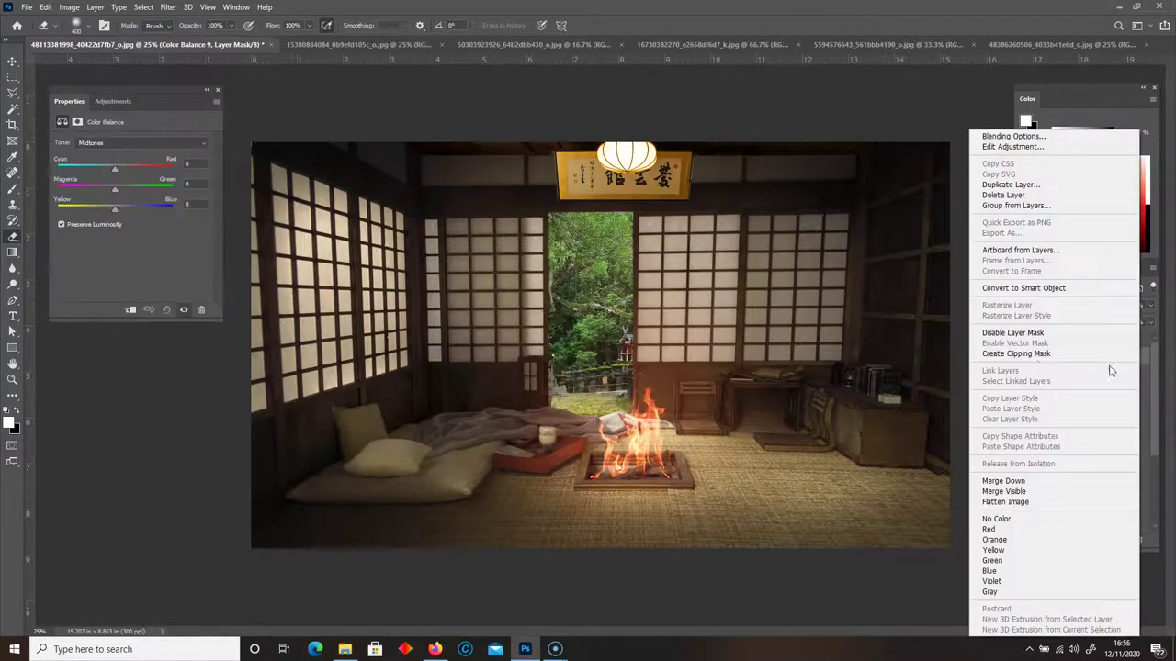
{"action": "left_click", "coordinate": [1102, 276]}
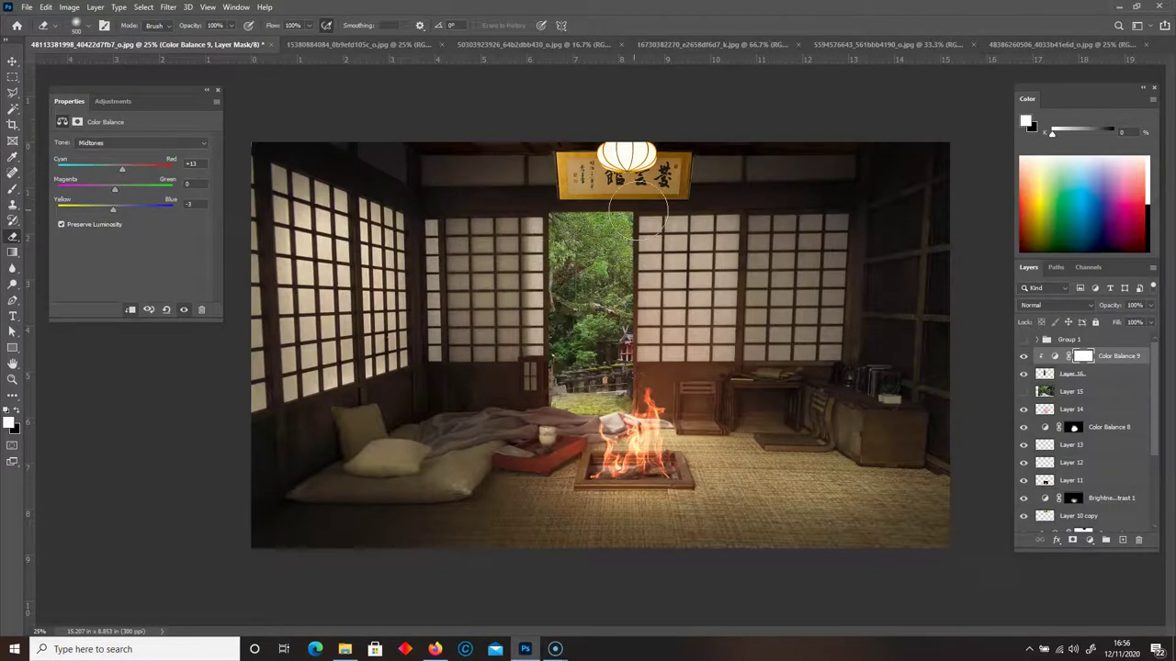
{"action": "key", "text": "alt+bracketleft"}
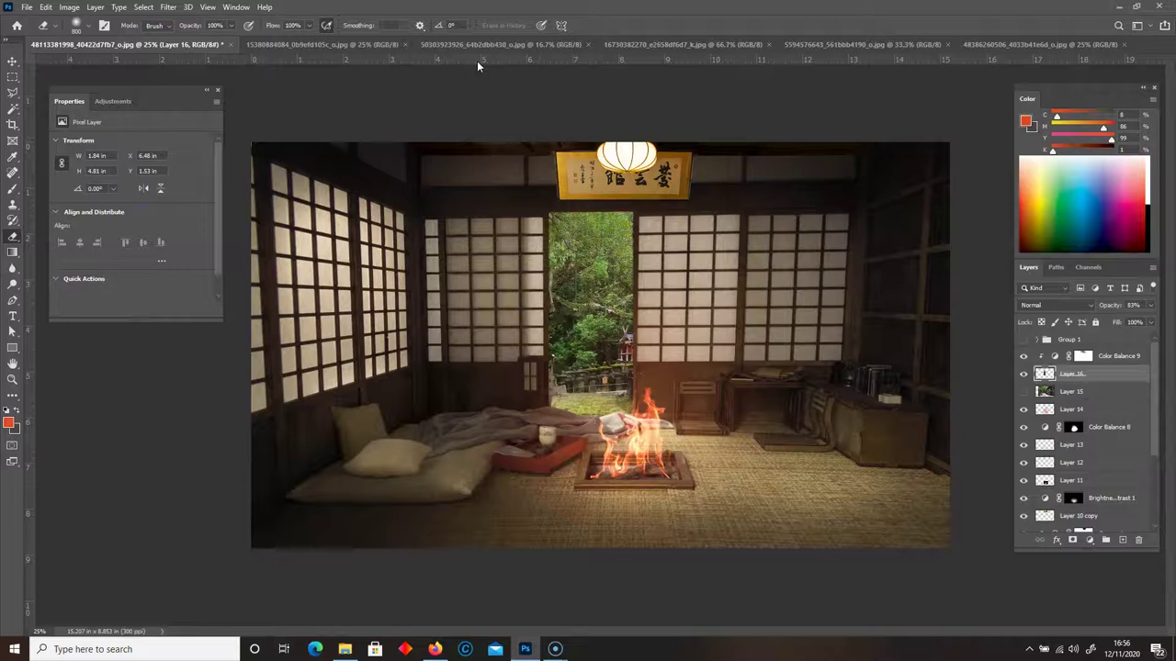
{"action": "left_click", "coordinate": [1123, 540]}
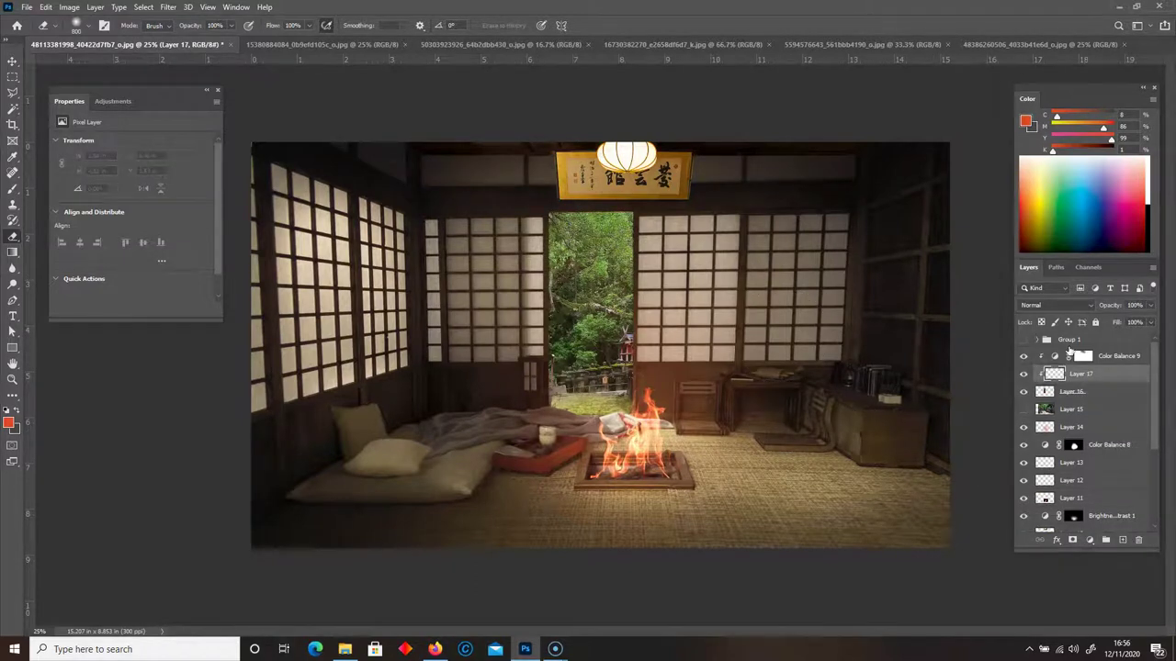
{"action": "key", "text": "ctrl+z"}
Add a new layer above Color Balance 9 and mark out the doorway opening with a rectangular selection
{"action": "left_click", "coordinate": [1119, 358]}
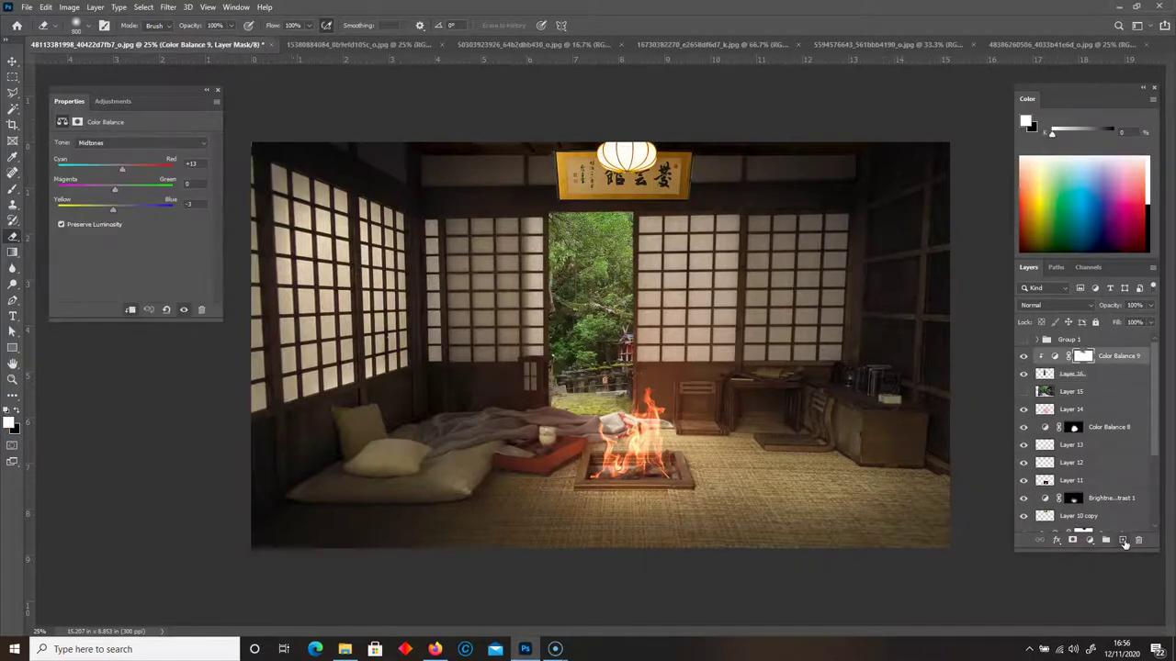
{"action": "left_click", "coordinate": [1123, 541]}
{"action": "key", "text": "m"}
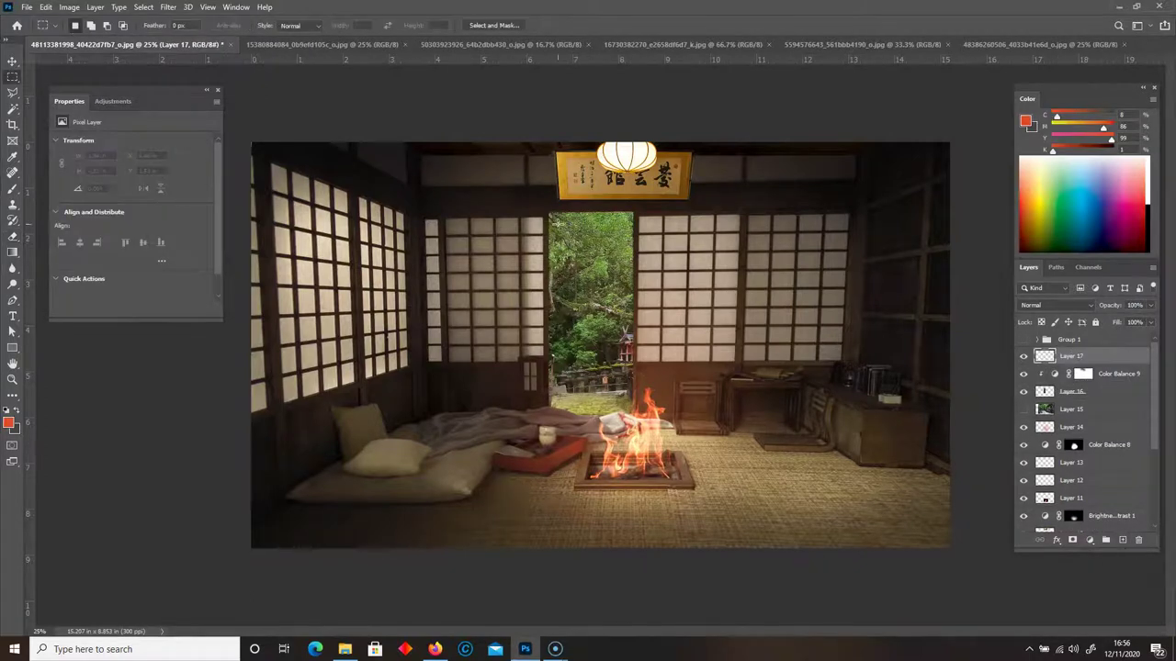
{"action": "left_click_drag", "start_coordinate": [550, 214], "coordinate": [633, 437]}
{"action": "key", "text": "ctrl+d"}
Sample the doorway foliage, lighten it to pale green (C 20, M 4, Y 30), and brush soft mist over the upper doorway on Layer 17
{"action": "left_click", "coordinate": [12, 189]}
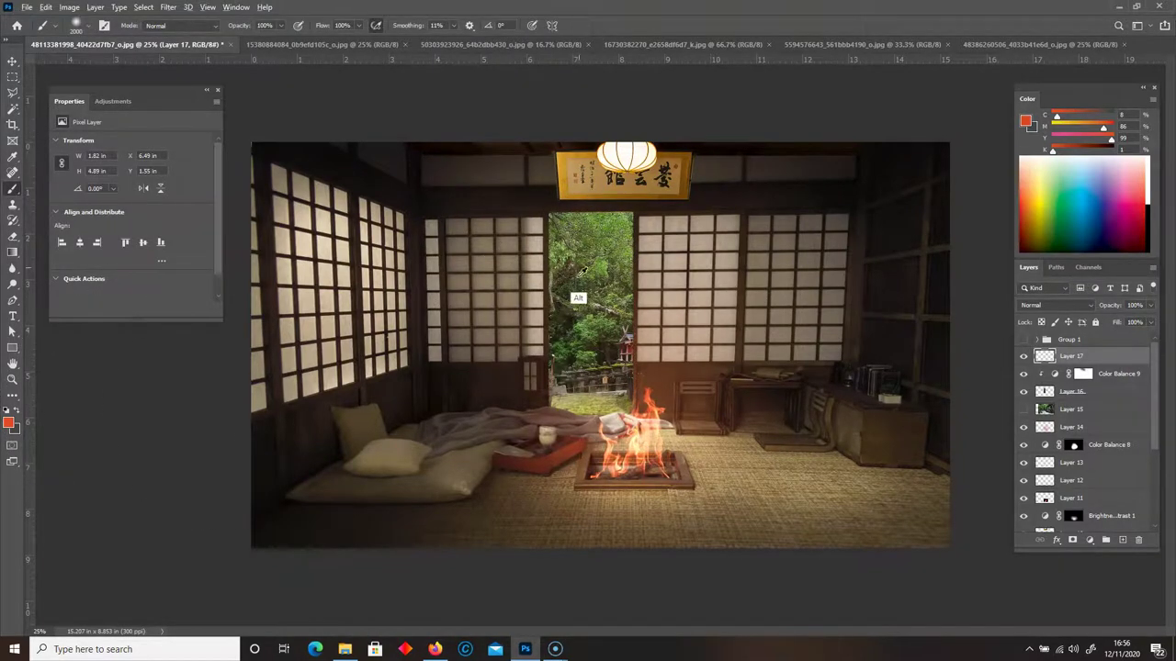
{"action": "left_click", "coordinate": [588, 262], "text": "alt"}
{"action": "left_click", "coordinate": [9, 423]}
{"action": "left_click", "coordinate": [402, 212]}
{"action": "left_click", "coordinate": [657, 185]}
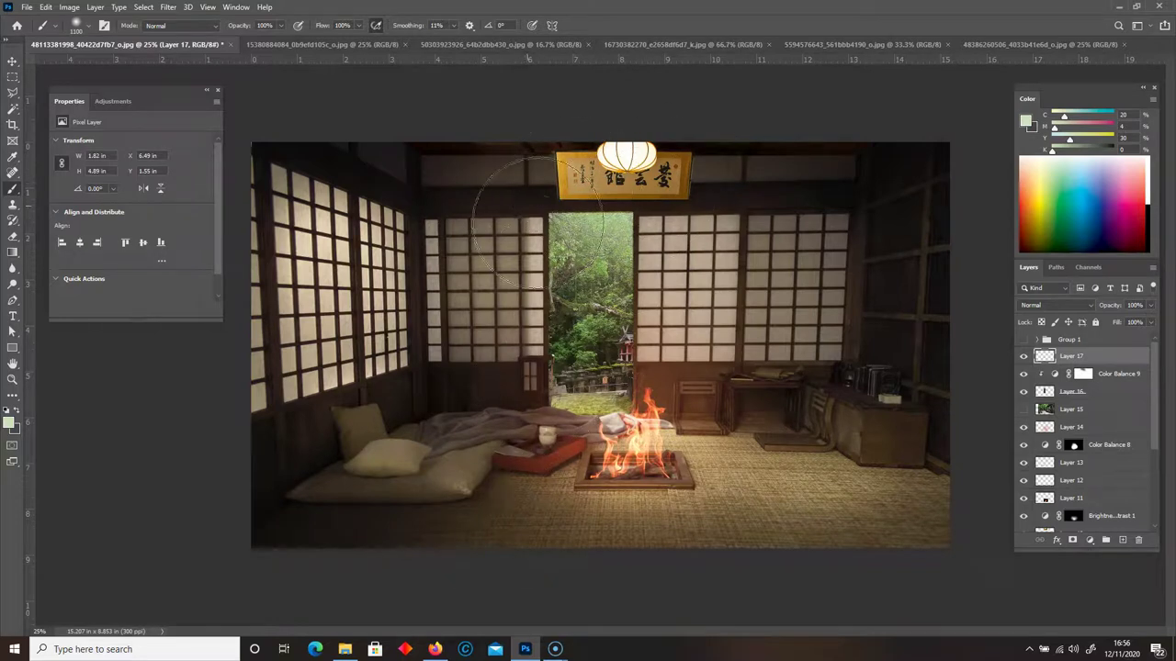
{"action": "left_click", "coordinate": [12, 77]}
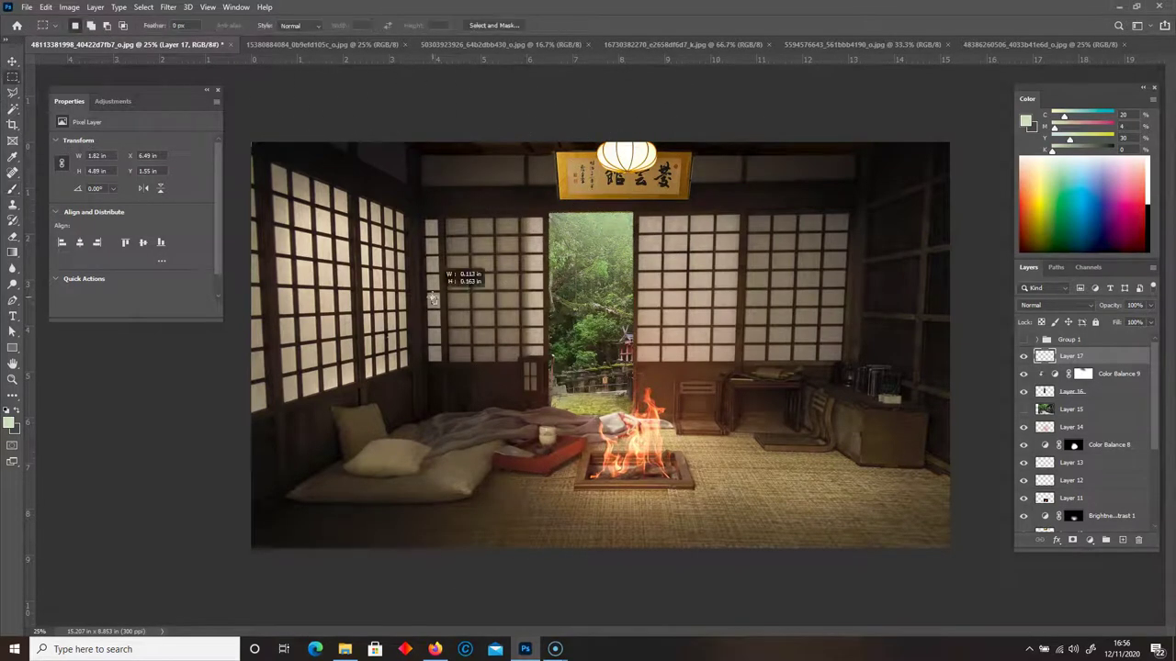
{"action": "left_click", "coordinate": [12, 193]}
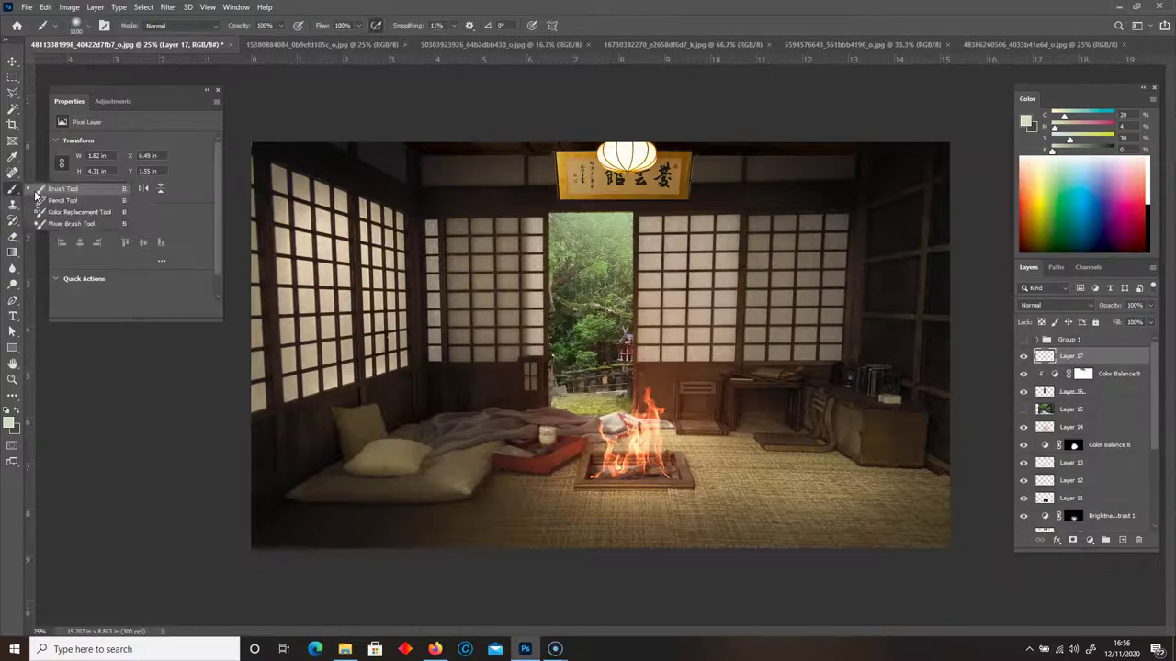
On a new layer, paint a soft 1500 px haze across the room in a lightened window cream (C 6, M 10, Y 20)
{"action": "left_click", "coordinate": [1122, 539]}
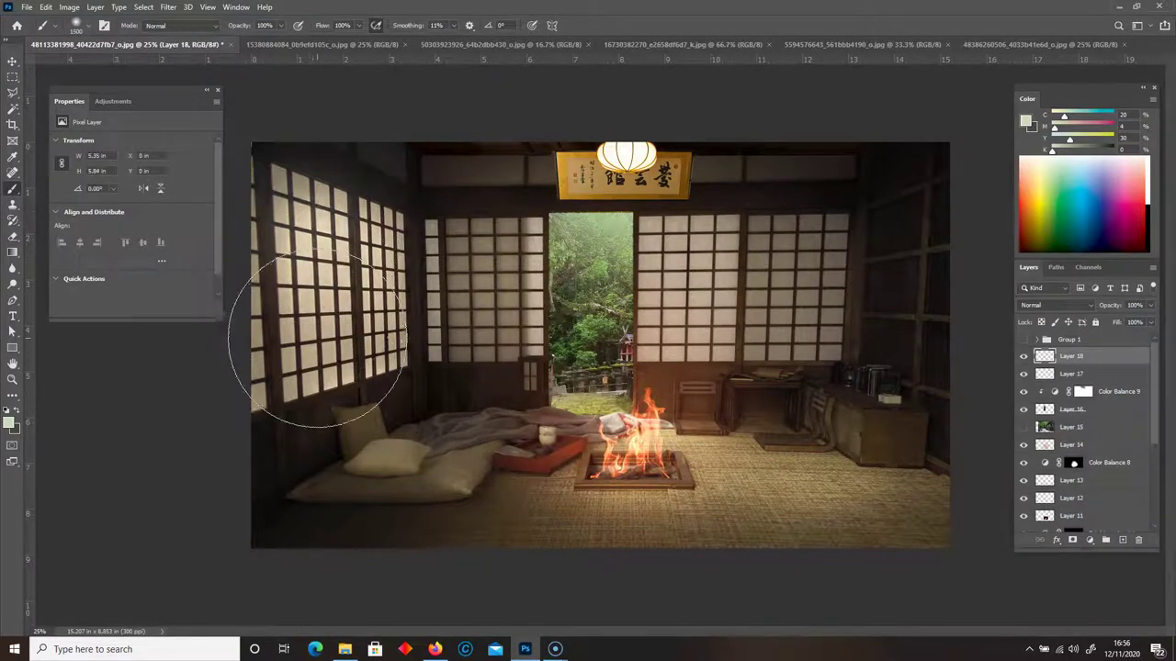
{"action": "key", "text": "alt"}
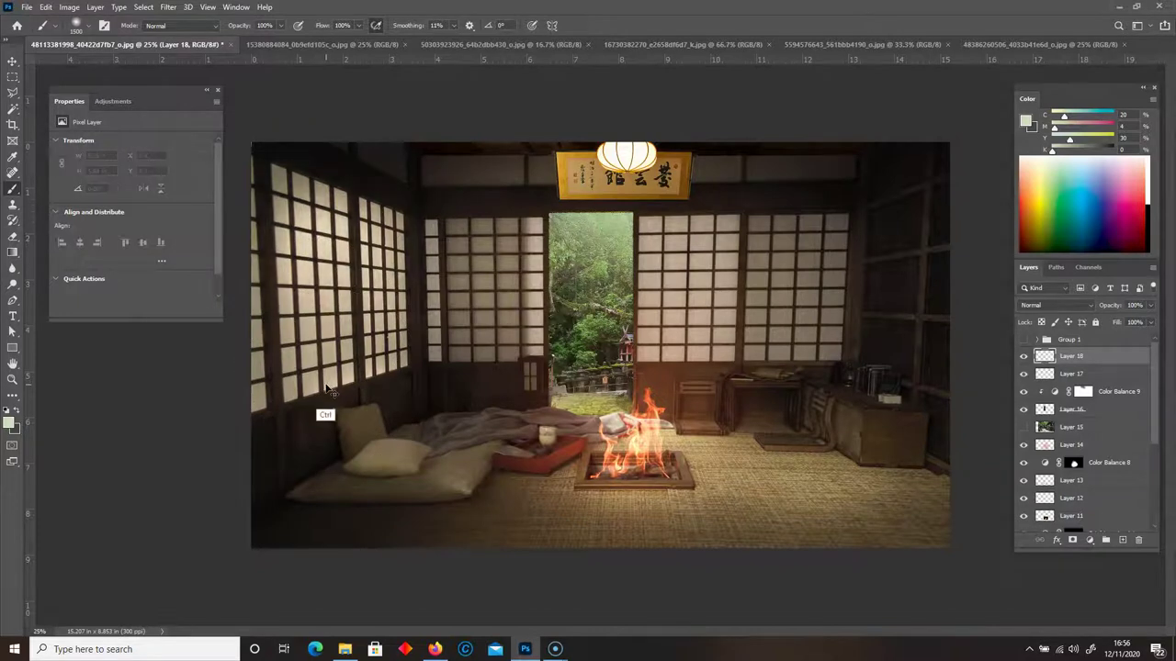
{"action": "left_click", "coordinate": [317, 262], "text": "alt"}
{"action": "left_click", "coordinate": [10, 422]}
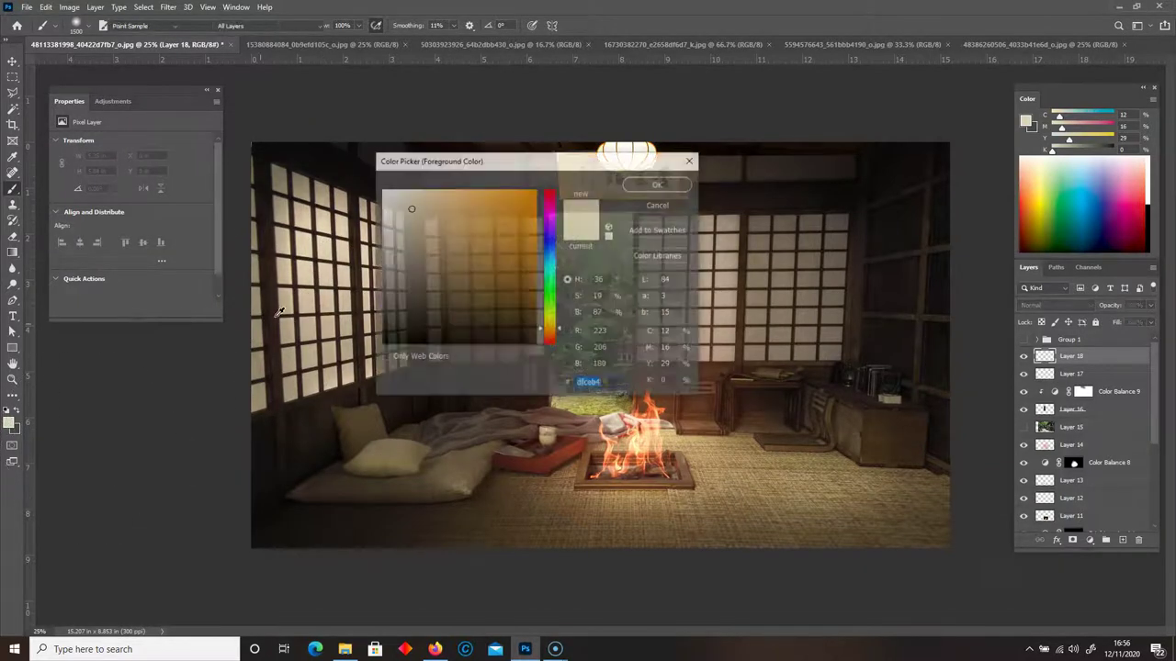
{"action": "left_click", "coordinate": [400, 203]}
{"action": "key", "text": "Return"}
{"action": "mouse_move", "coordinate": [340, 326]}
{"action": "left_mouse_down"}
{"action": "mouse_move", "coordinate": [351, 271]}
{"action": "mouse_move", "coordinate": [339, 276]}
{"action": "mouse_move", "coordinate": [494, 282]}
{"action": "mouse_move", "coordinate": [538, 337]}
{"action": "mouse_move", "coordinate": [692, 281]}
{"action": "mouse_move", "coordinate": [715, 358]}
{"action": "mouse_move", "coordinate": [793, 266]}
{"action": "mouse_move", "coordinate": [872, 369]}
{"action": "mouse_move", "coordinate": [900, 367]}
{"action": "left_mouse_up"}
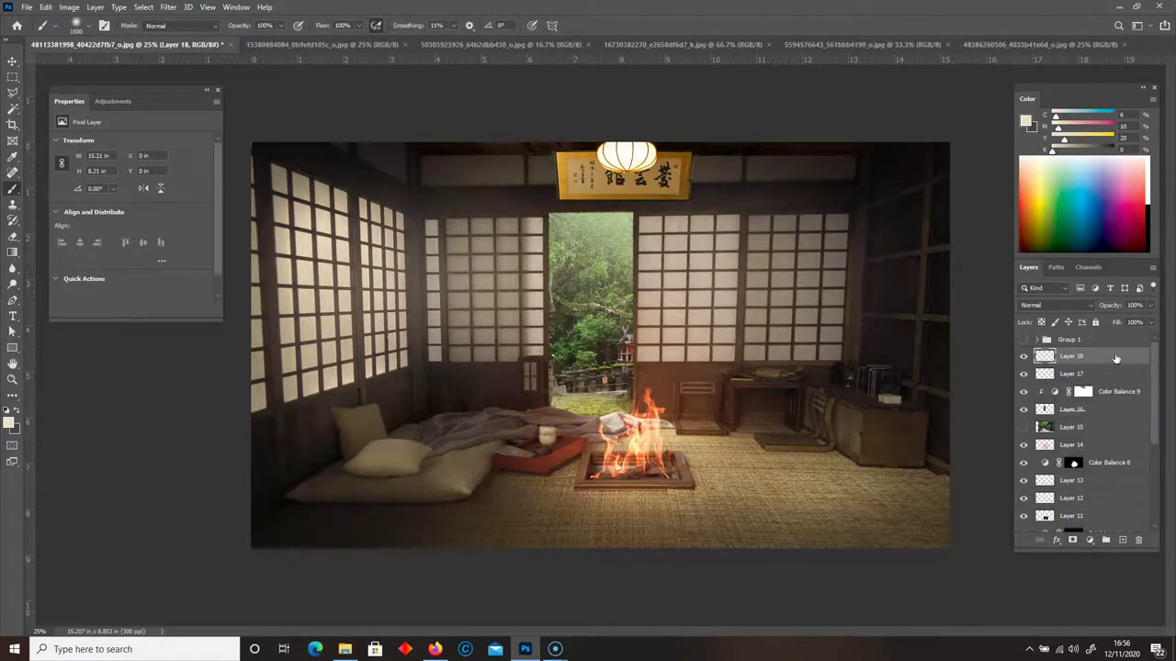
Split Layer 18's Blend If underlying-layer black slider up to 56 so the haze fades out of the dark areas
{"action": "double_click", "coordinate": [1113, 360]}
{"action": "left_click_drag", "start_coordinate": [249, 106], "coordinate": [849, 191]}
{"action": "left_click_drag", "start_coordinate": [784, 430], "coordinate": [811, 426]}
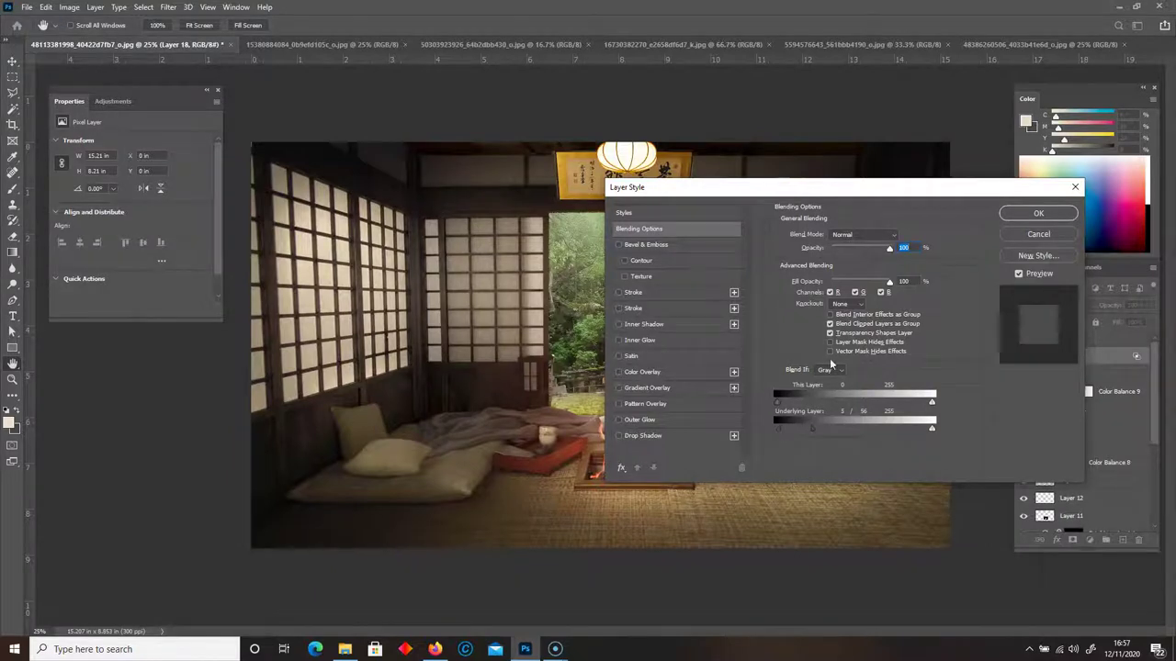
{"action": "left_click", "coordinate": [1037, 213]}
Compare the room with and without Layer 18's haze, and leave the layer visible
{"action": "left_click", "coordinate": [12, 237]}
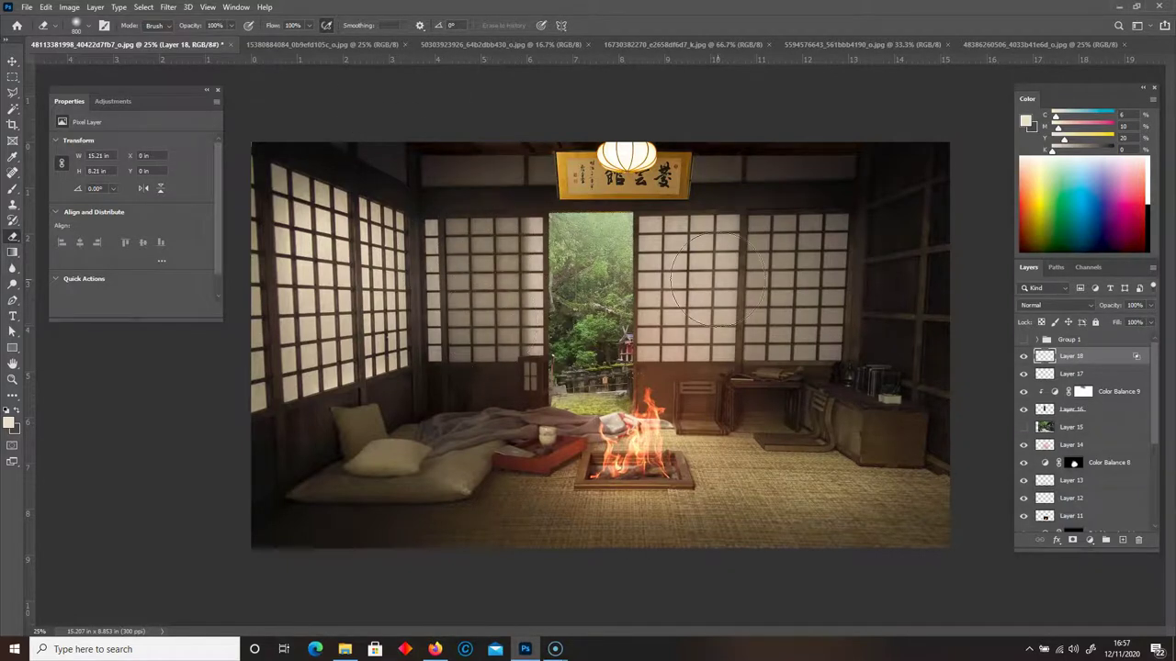
{"action": "left_click", "coordinate": [1023, 356]}
{"action": "left_click", "coordinate": [1023, 357]}
{"action": "left_click", "coordinate": [1024, 356]}
{"action": "left_click", "coordinate": [1023, 357]}
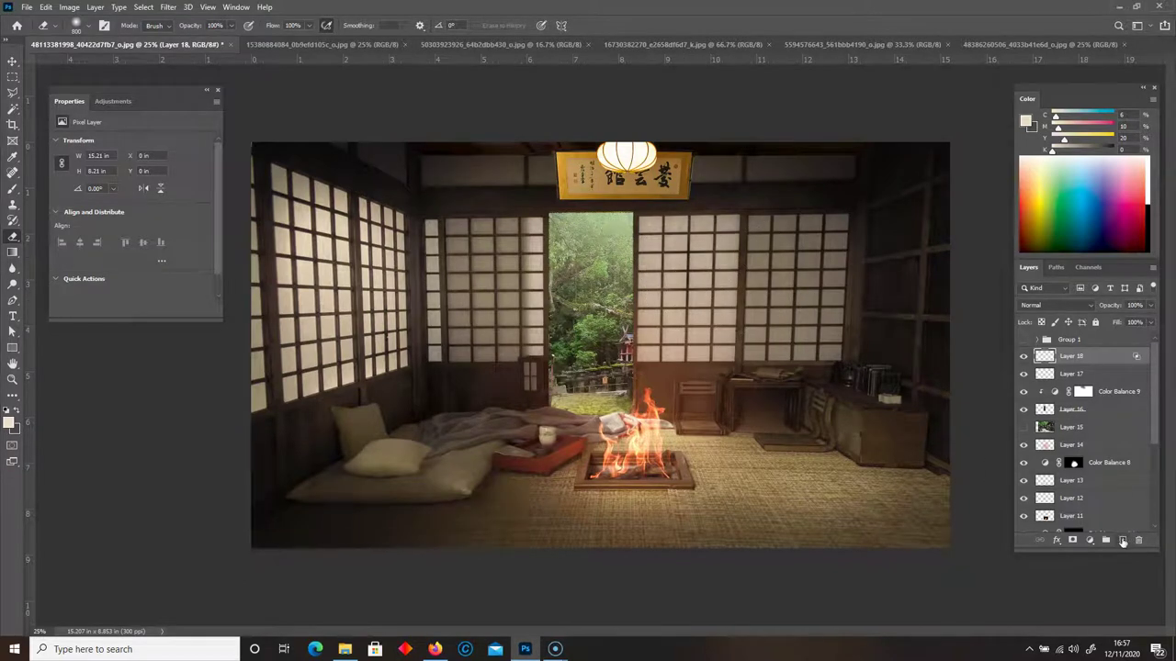
On a new layer, sample the lantern's near-white colour and dab a soft glow over the hanging lantern with a smaller brush
{"action": "left_click", "coordinate": [1122, 542]}
{"action": "key", "text": "b"}
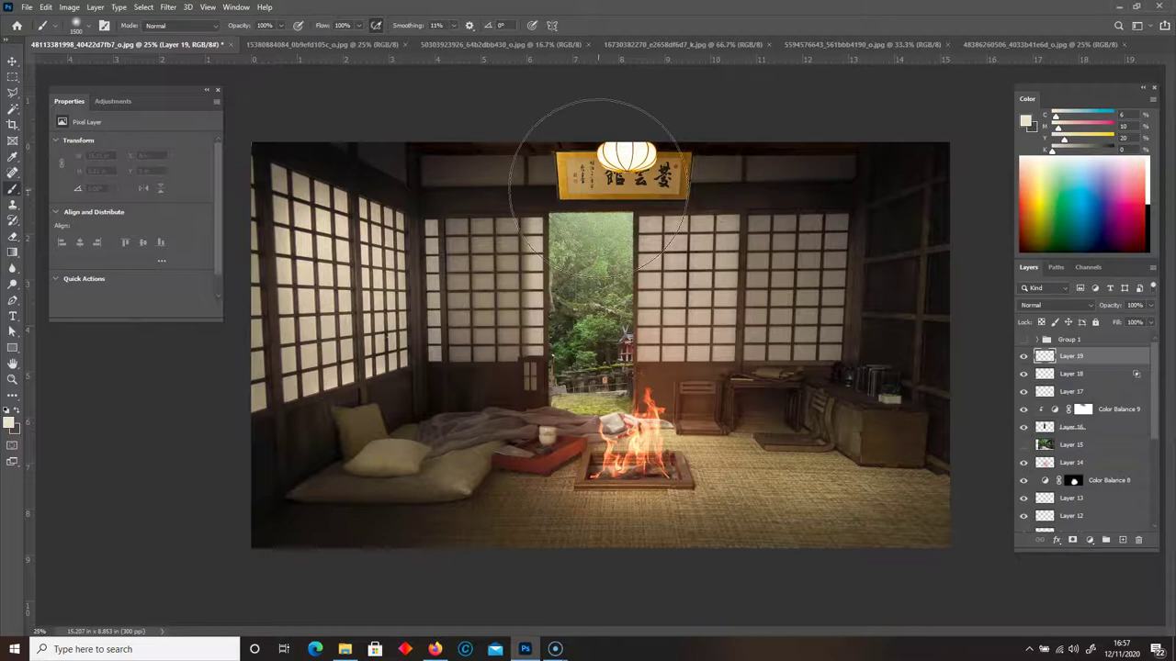
{"action": "left_click", "coordinate": [625, 164], "text": "alt"}
{"action": "key", "text": "bracketleft"}
{"action": "key", "text": "bracketleft"}
{"action": "key", "text": "bracketleft"}
{"action": "key", "text": "bracketleft"}
{"action": "key", "text": "bracketleft"}
{"action": "key", "text": "bracketleft"}
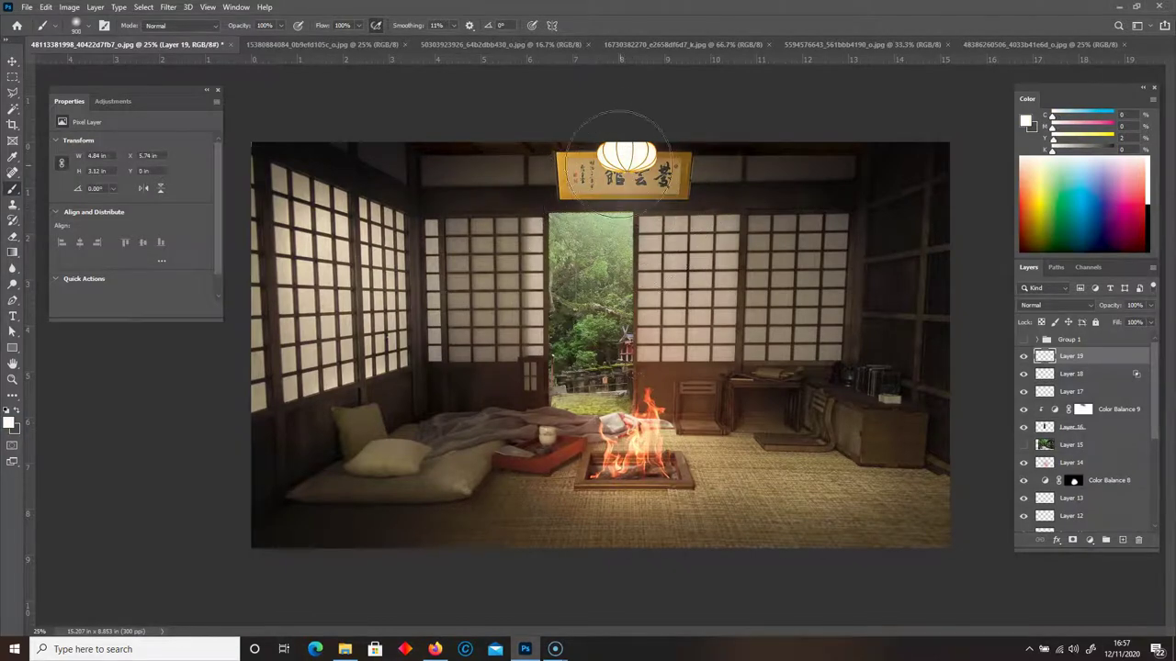
{"action": "left_click", "coordinate": [626, 175]}
{"action": "left_click_drag", "start_coordinate": [634, 160], "coordinate": [630, 158]}
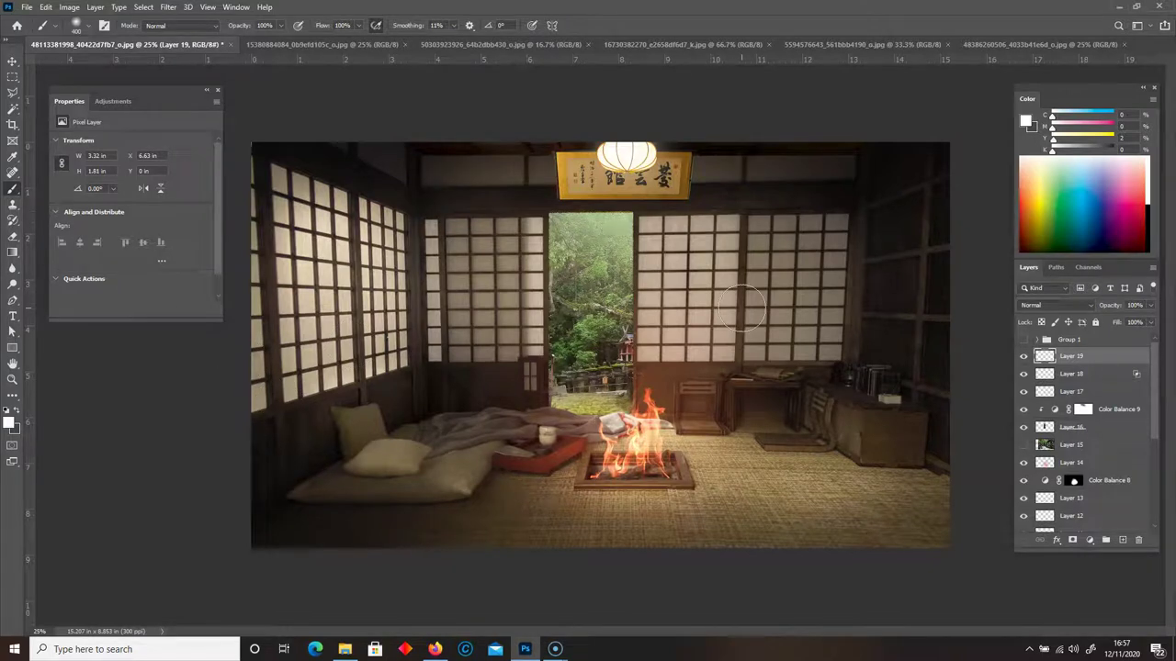
Stamp all visible layers into a new layer and dodge its midtones at 13% exposure over the cushions, floor and blanket
{"action": "key", "text": "ctrl"}
{"action": "key", "text": "ctrl+shift+alt+e"}
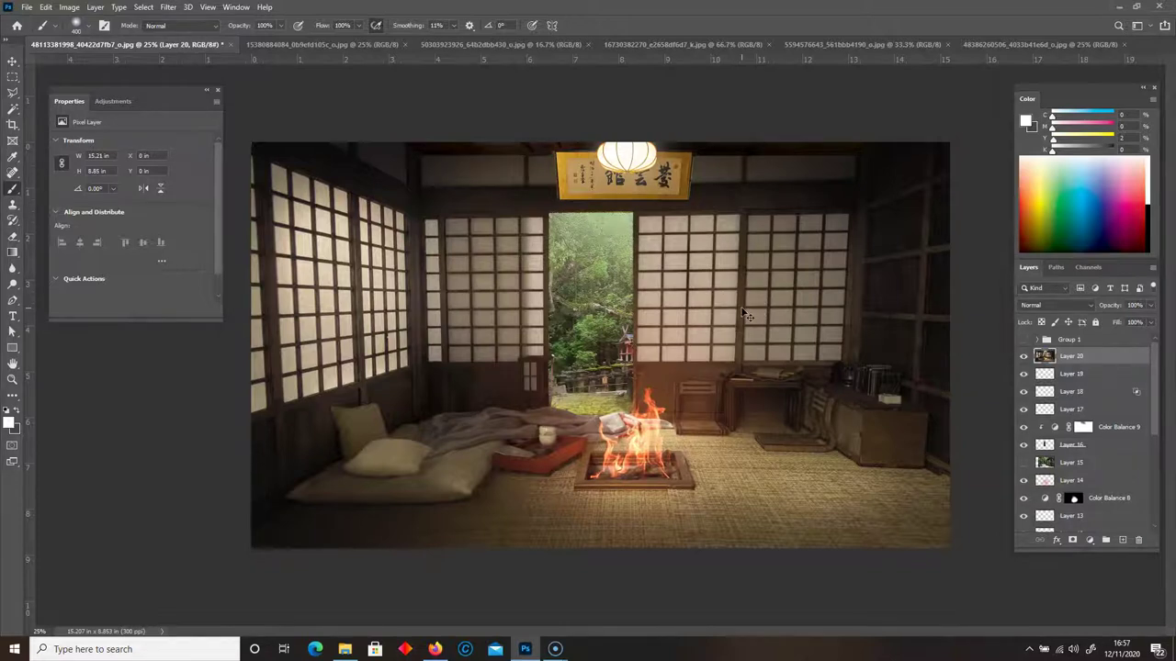
{"action": "left_click", "coordinate": [13, 285]}
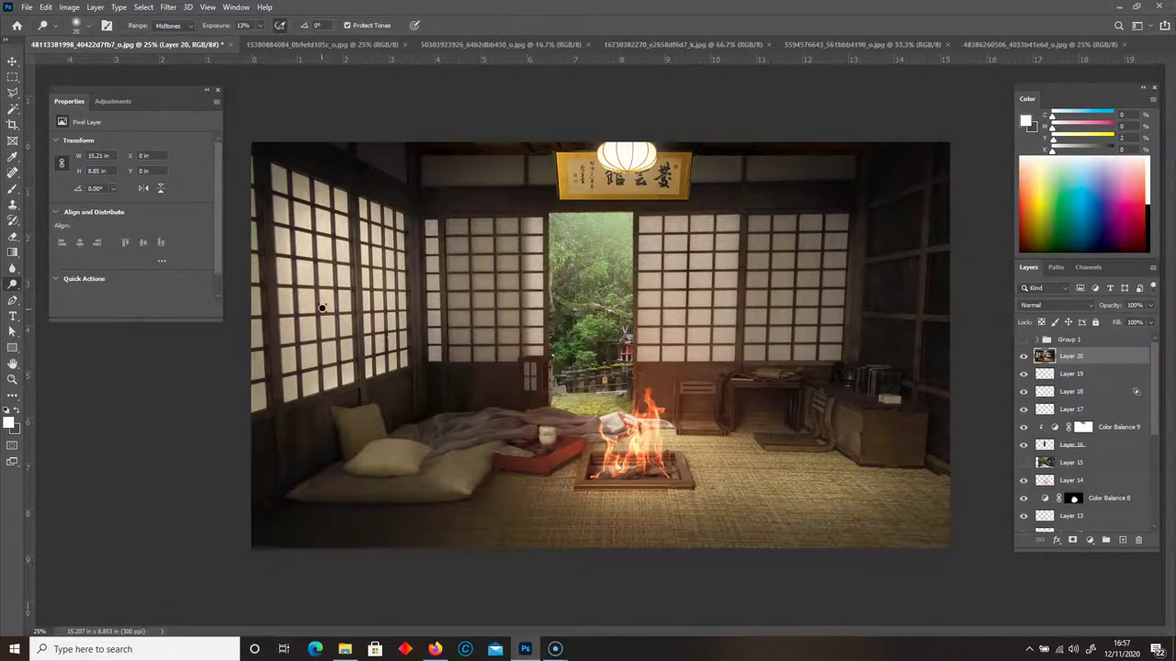
{"action": "mouse_move", "coordinate": [341, 394]}
{"action": "left_mouse_down"}
{"action": "mouse_move", "coordinate": [389, 426]}
{"action": "mouse_move", "coordinate": [368, 411]}
{"action": "left_mouse_up"}
{"action": "key", "text": "bracketleft"}
{"action": "key", "text": "bracketleft"}
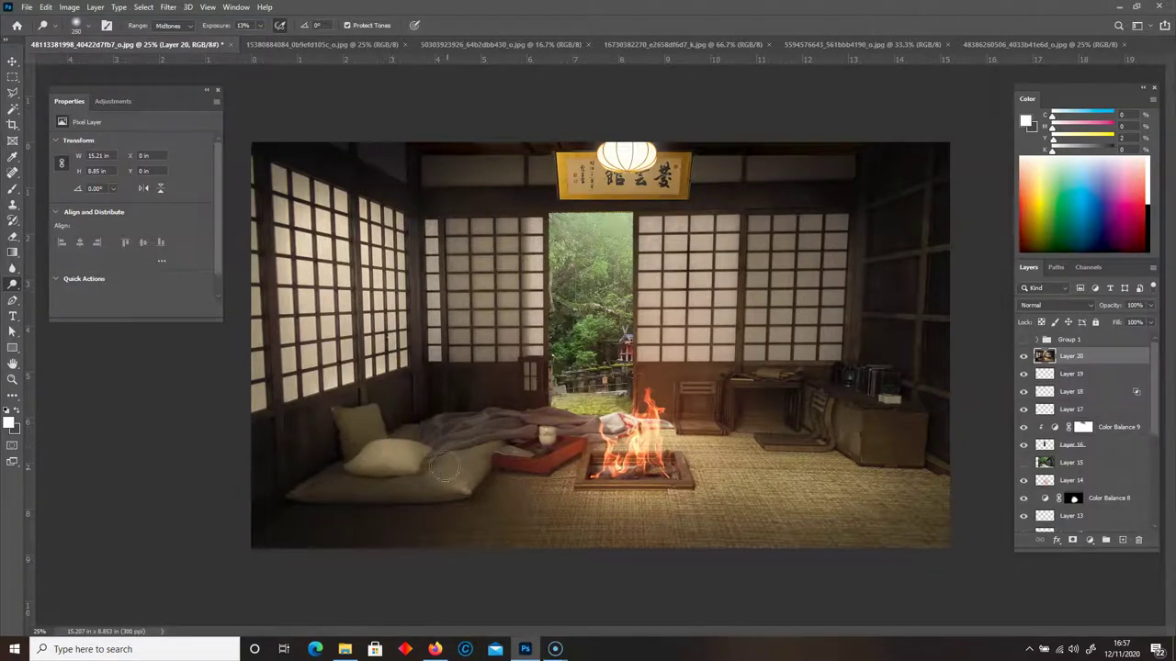
{"action": "mouse_move", "coordinate": [443, 468]}
{"action": "left_mouse_down"}
{"action": "mouse_move", "coordinate": [524, 441]}
{"action": "mouse_move", "coordinate": [524, 479]}
{"action": "left_mouse_up"}
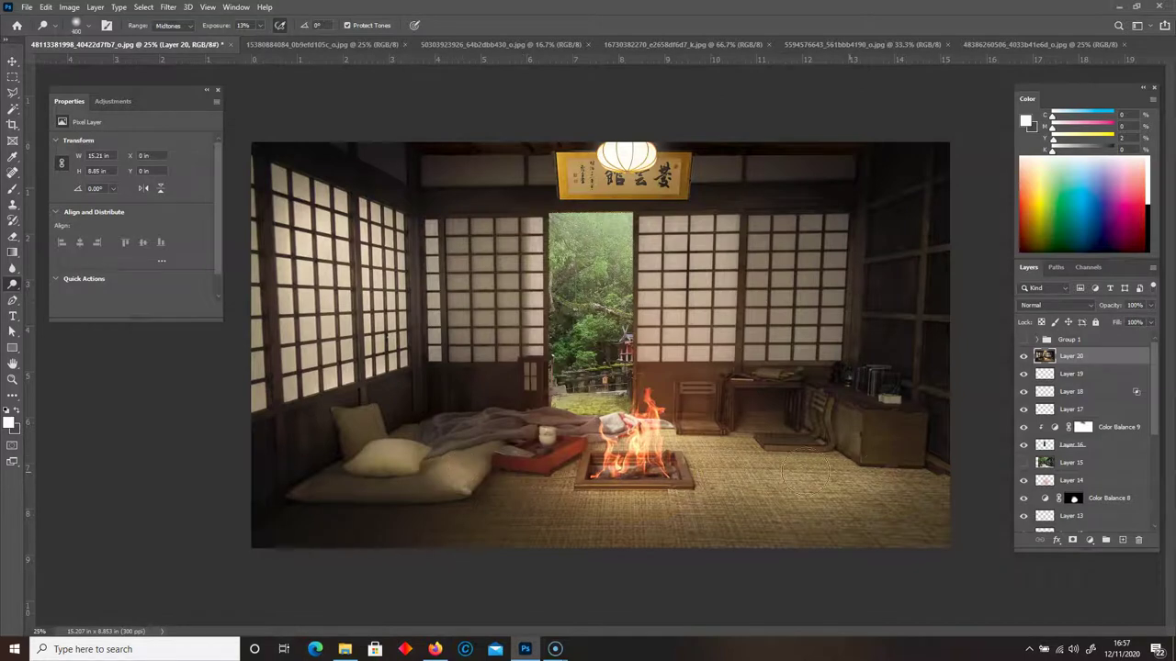
{"action": "key", "text": "bracketleft"}
{"action": "key", "text": "bracketleft"}
{"action": "mouse_move", "coordinate": [575, 424]}
{"action": "left_mouse_down"}
{"action": "mouse_move", "coordinate": [574, 454]}
{"action": "mouse_move", "coordinate": [550, 437]}
{"action": "left_mouse_up"}
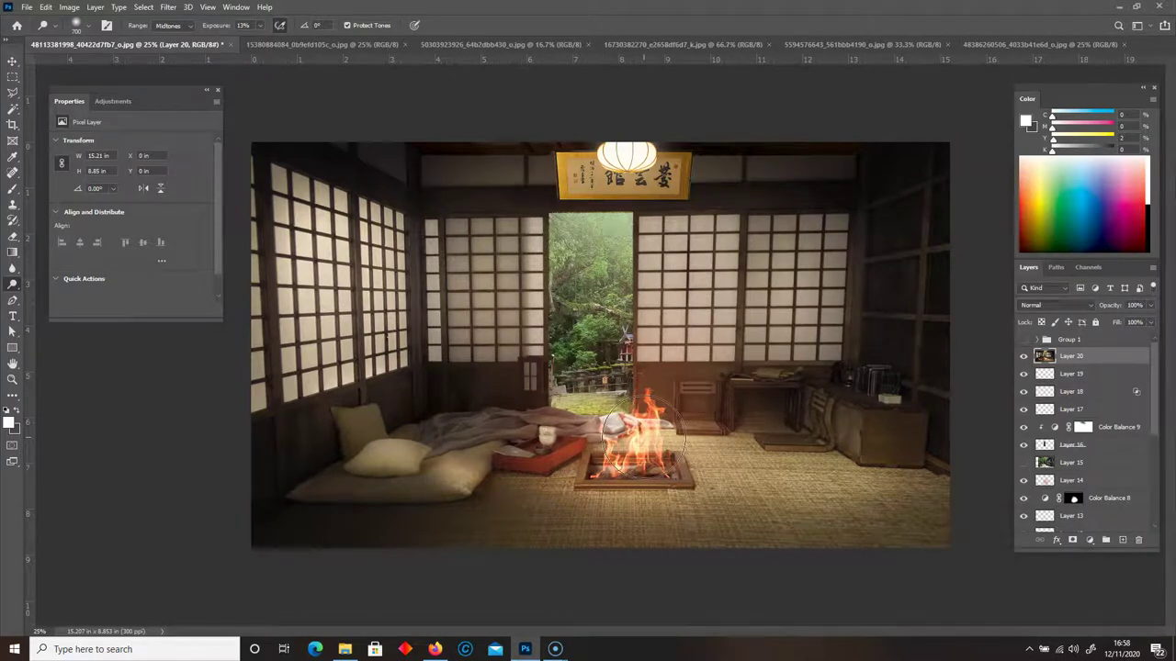
Duplicate the stamped layer and apply Add Noise to the copy with a 1% uniform amount
{"action": "key", "text": "ctrl+j"}
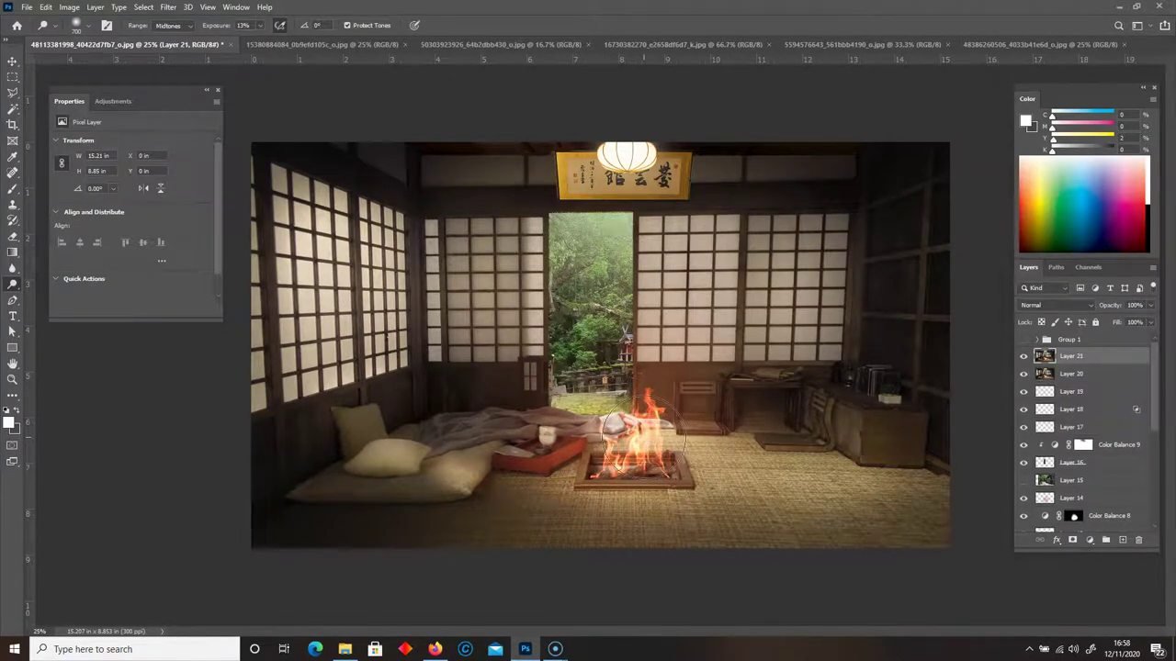
{"action": "left_click", "coordinate": [167, 9]}
{"action": "mouse_move", "coordinate": [192, 182]}
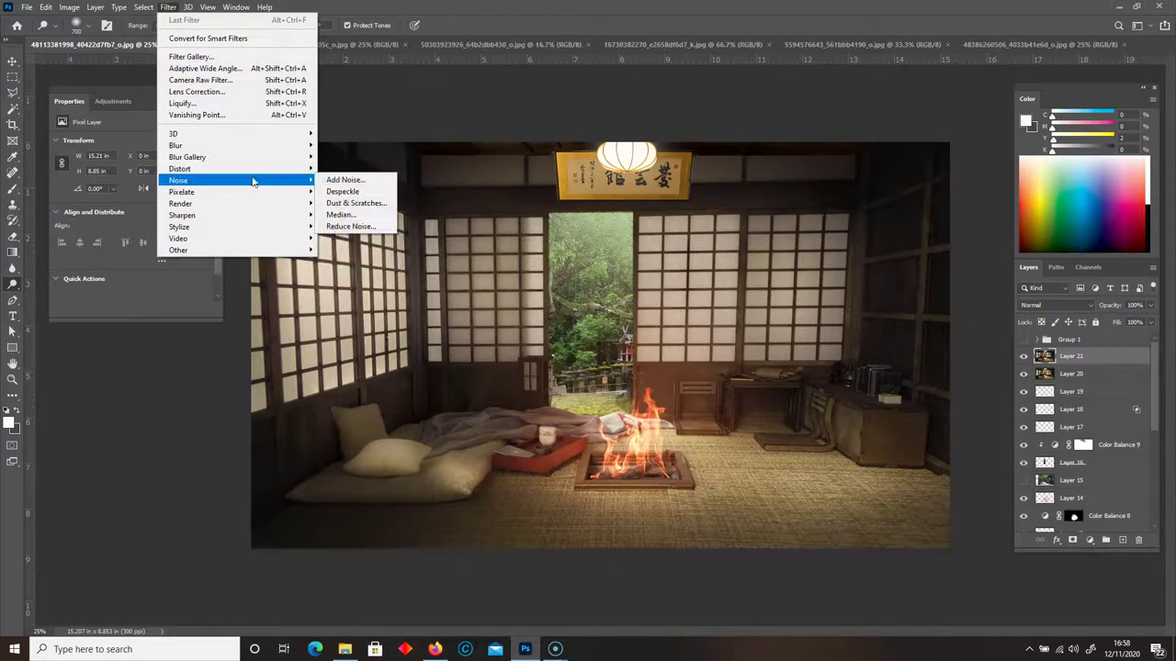
{"action": "left_click", "coordinate": [331, 183]}
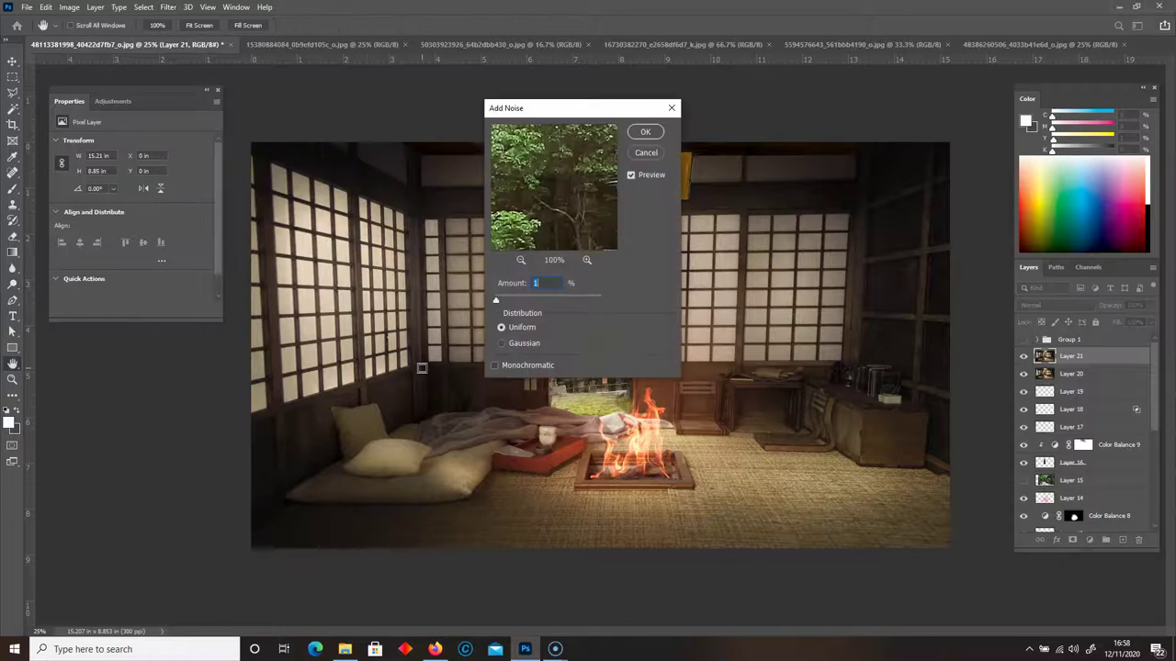
{"action": "left_click", "coordinate": [419, 457], "text": "ctrl"}
{"action": "left_click", "coordinate": [418, 456], "text": "ctrl"}
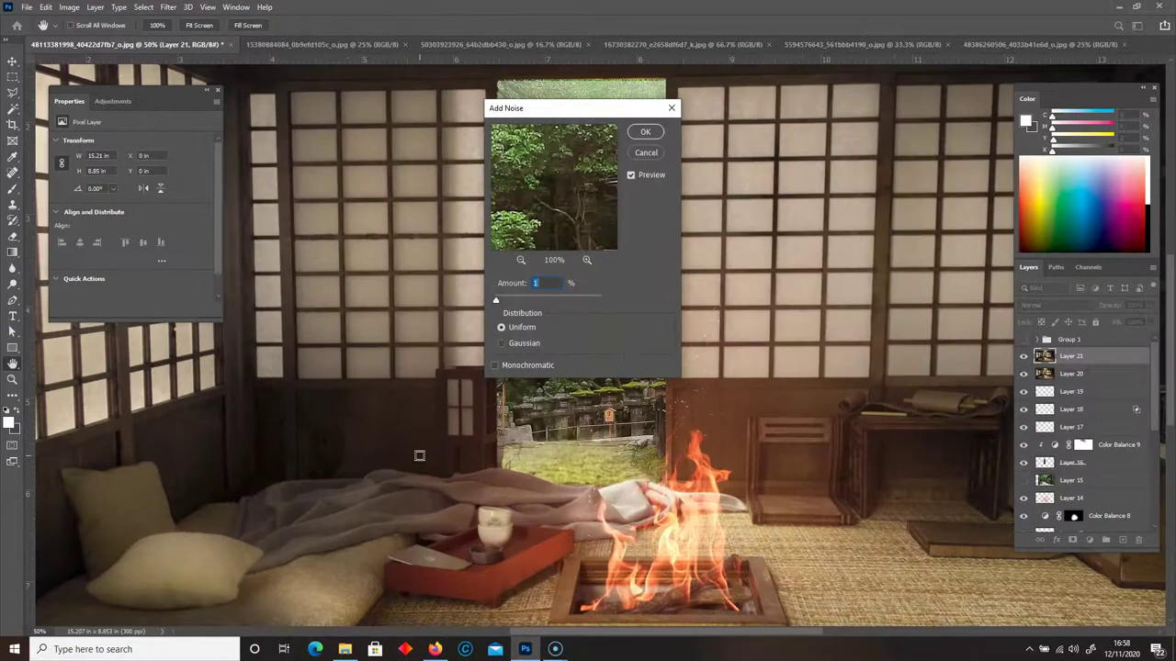
{"action": "left_click", "coordinate": [646, 135]}
Smart Sharpen Layer 21 with amount 152%, radius 0.7 px, noise reduction 13% and Lens Blur removal, and lightly dodge the doorway foliage
{"action": "left_click", "coordinate": [168, 6]}
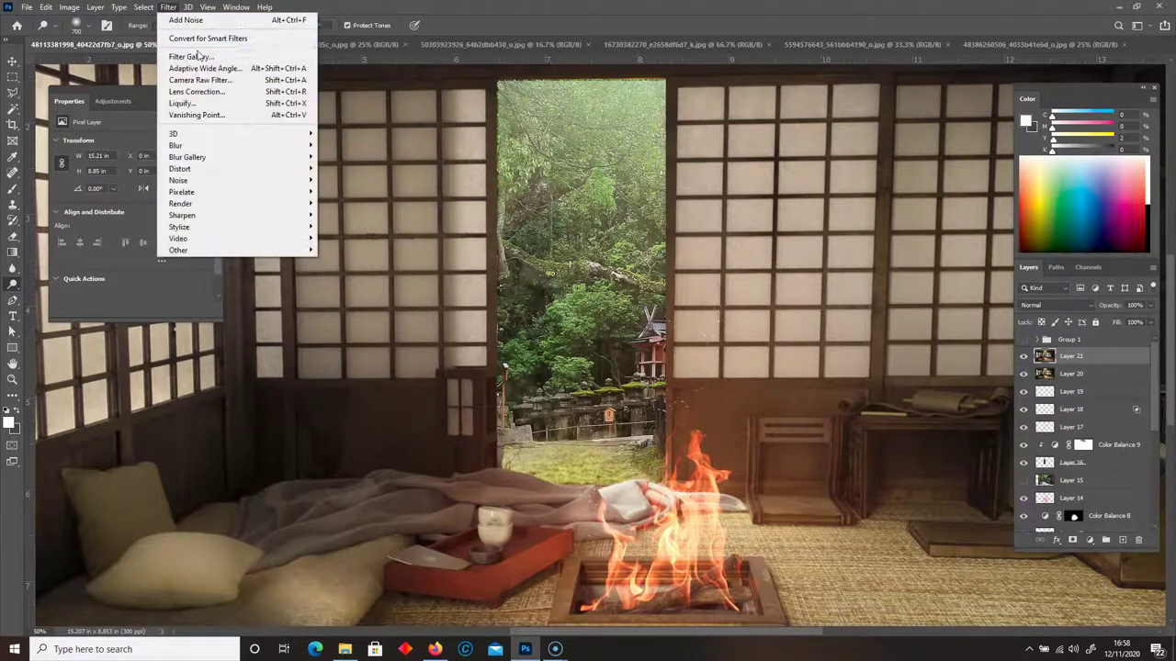
{"action": "mouse_move", "coordinate": [188, 215]}
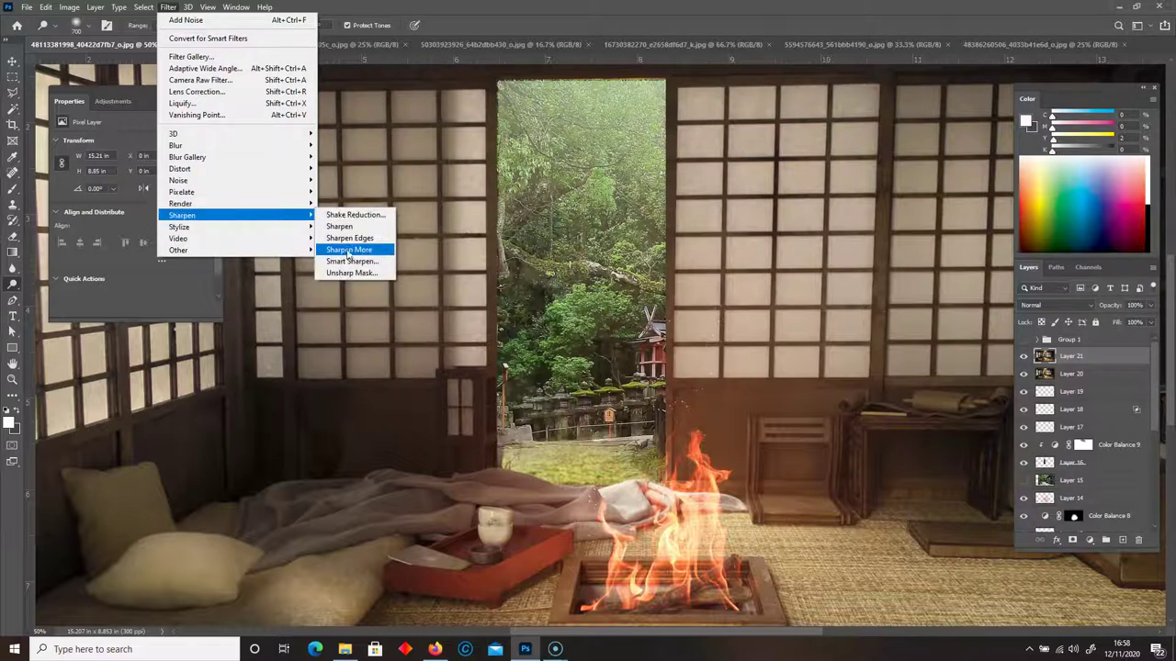
{"action": "left_click", "coordinate": [347, 262]}
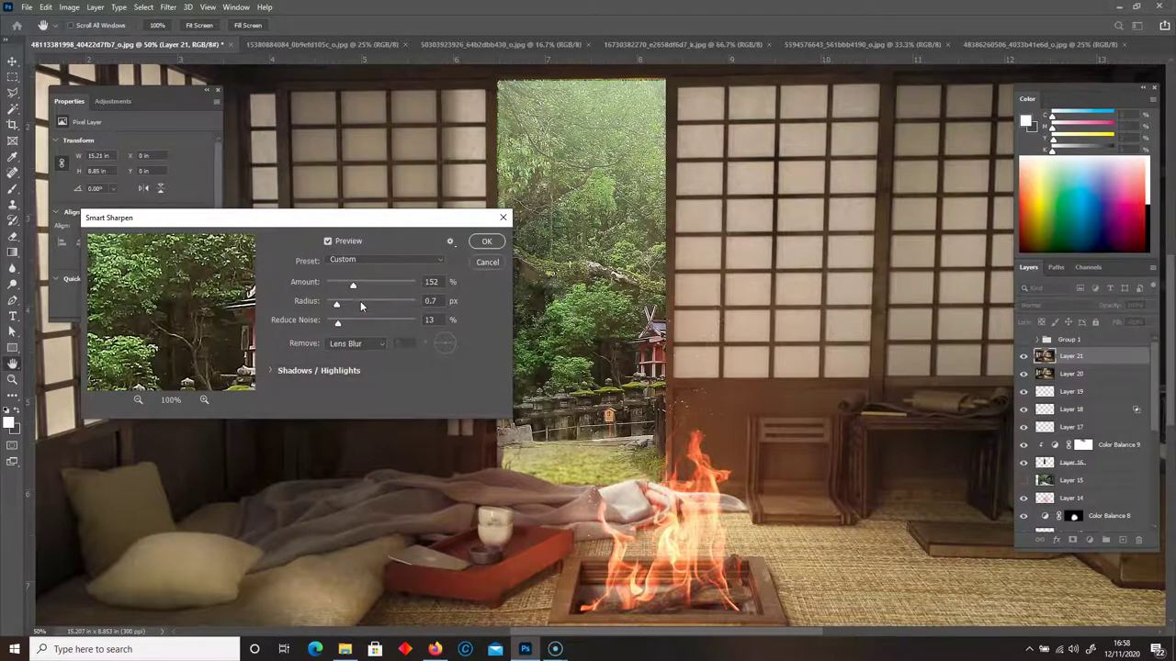
{"action": "left_click", "coordinate": [485, 242]}
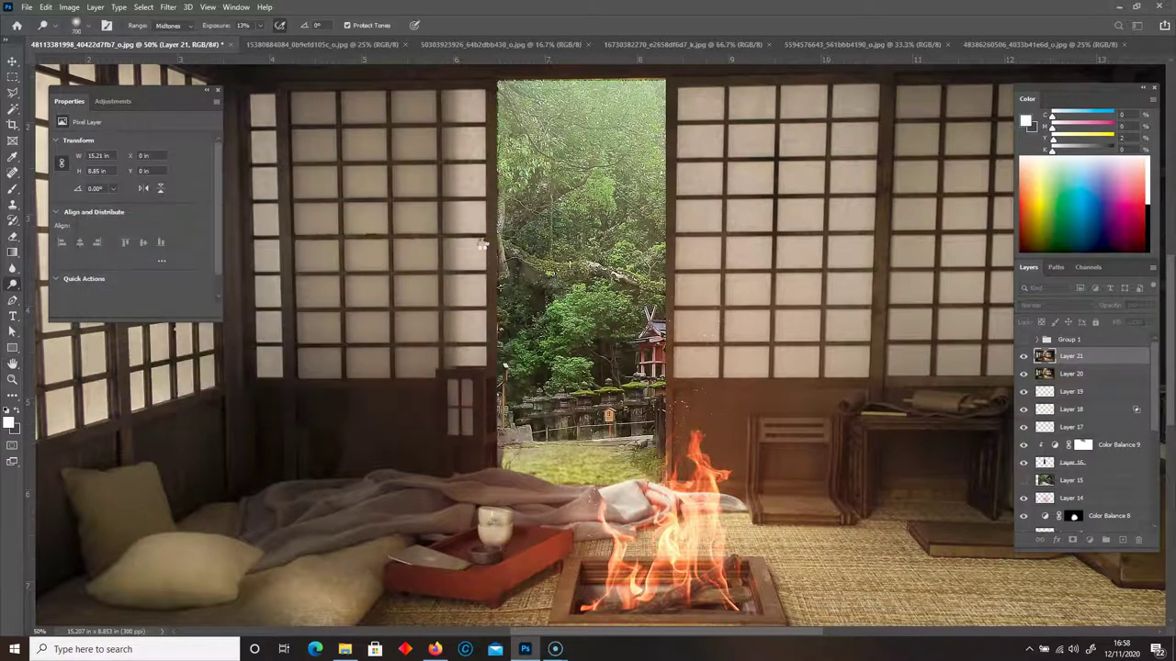
{"action": "mouse_move", "coordinate": [480, 246]}
{"action": "left_mouse_down"}
{"action": "mouse_move", "coordinate": [607, 275]}
{"action": "mouse_move", "coordinate": [593, 225]}
{"action": "left_mouse_up"}
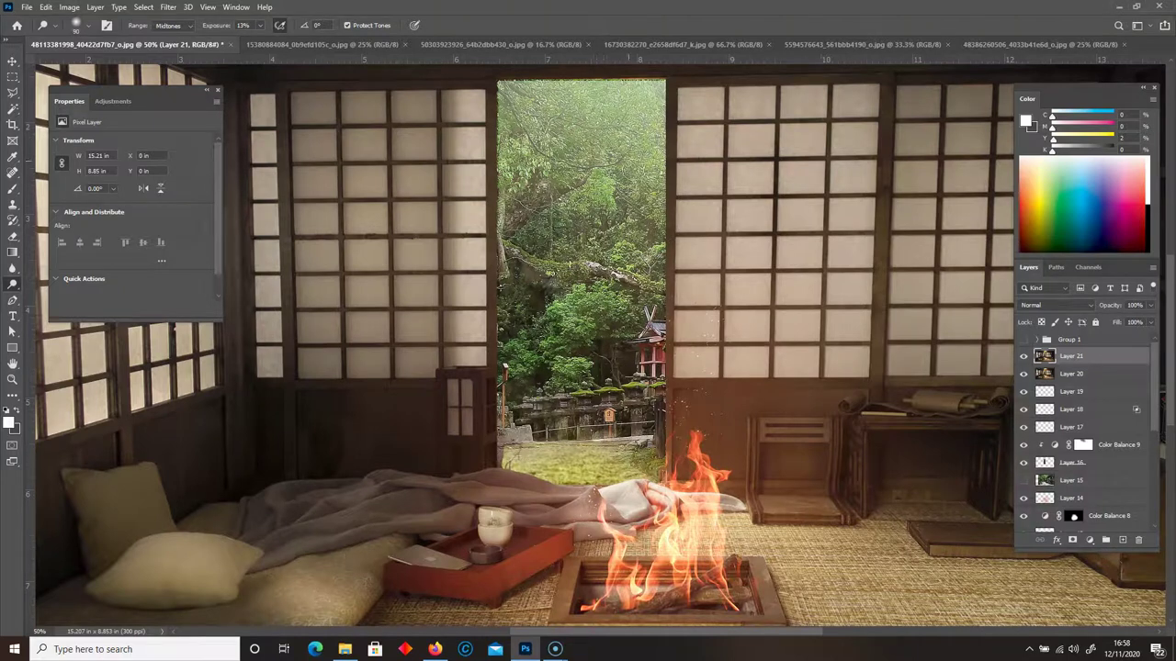
Apply a custom Lens Correction to Layer 21 with red/cyan fringe -23.81, green/magenta +13.49 and blue/yellow about -15
{"action": "scroll", "coordinate": [536, 321], "scroll_direction": "down", "scroll_amount": 1}
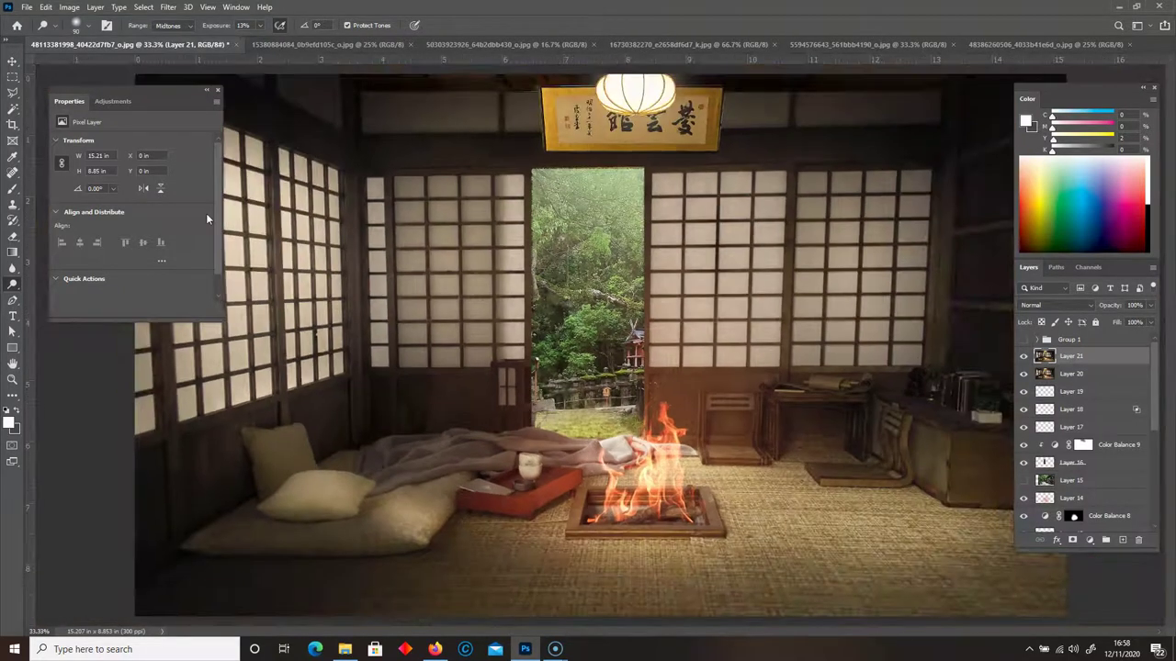
{"action": "key", "text": "ctrl+plus"}
{"action": "left_click", "coordinate": [168, 6]}
{"action": "key", "text": "Escape"}
{"action": "key", "text": "shift+ctrl+r"}
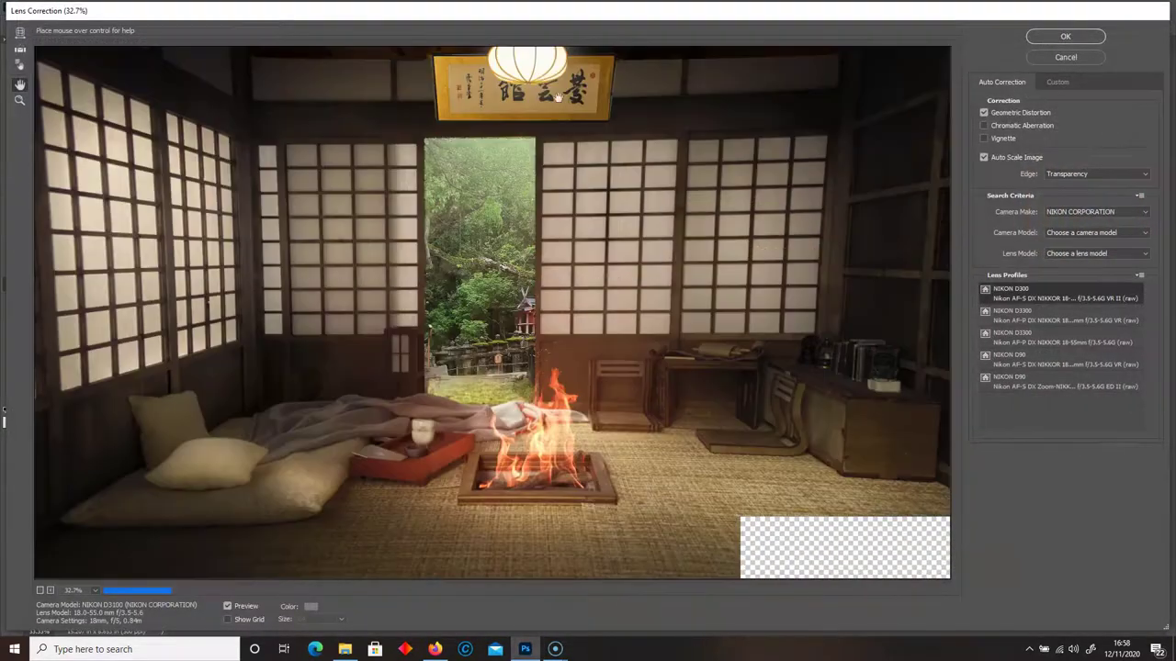
{"action": "left_click", "coordinate": [1056, 82]}
{"action": "left_click_drag", "start_coordinate": [1066, 188], "coordinate": [1054, 234]}
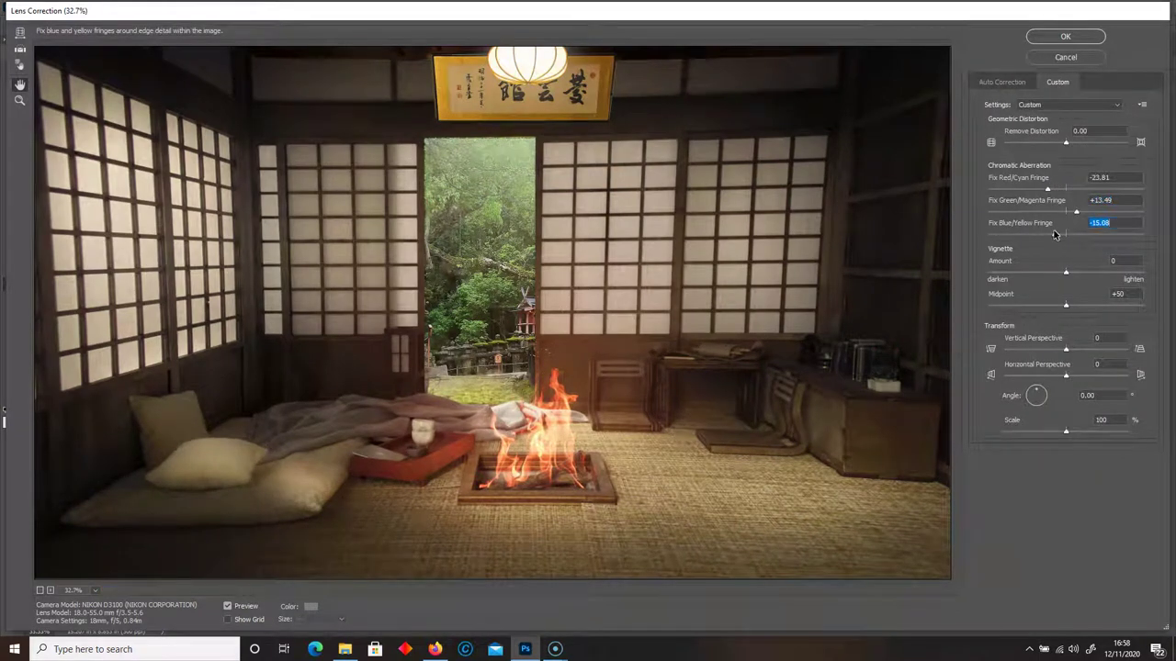
{"action": "left_click", "coordinate": [1047, 39]}
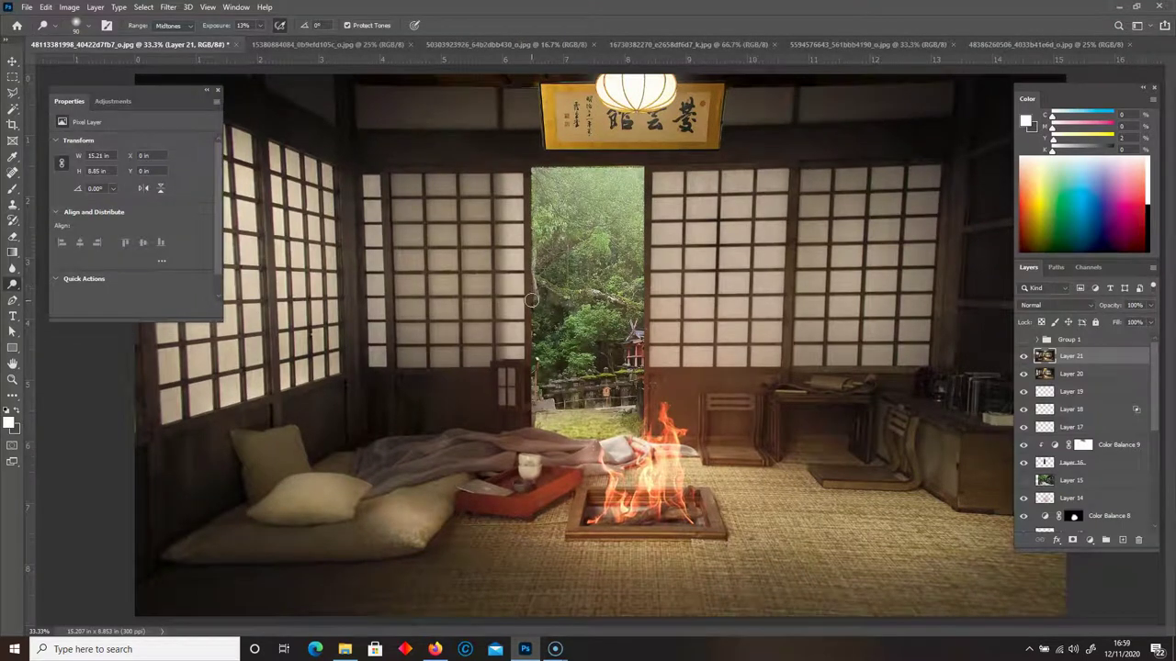
Examine the forest view in the doorway up close and in the full room, and look through the layers in Group 1
{"action": "scroll", "coordinate": [531, 306], "scroll_direction": "up", "scroll_amount": 1}
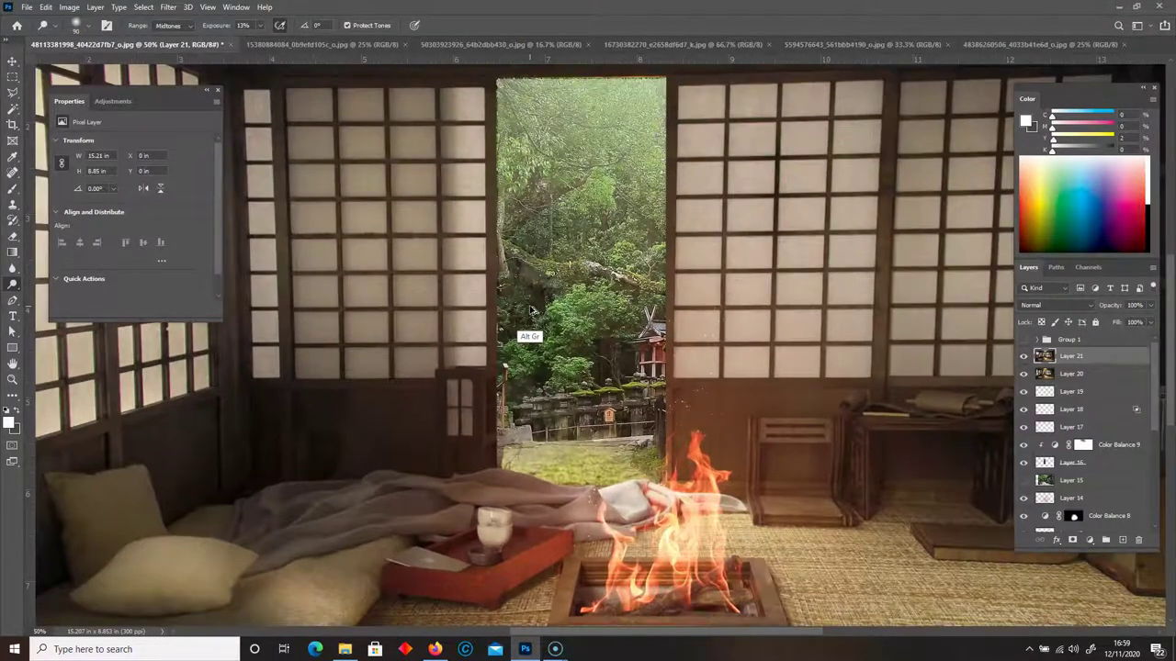
{"action": "scroll", "coordinate": [493, 418], "scroll_direction": "up", "scroll_amount": 1}
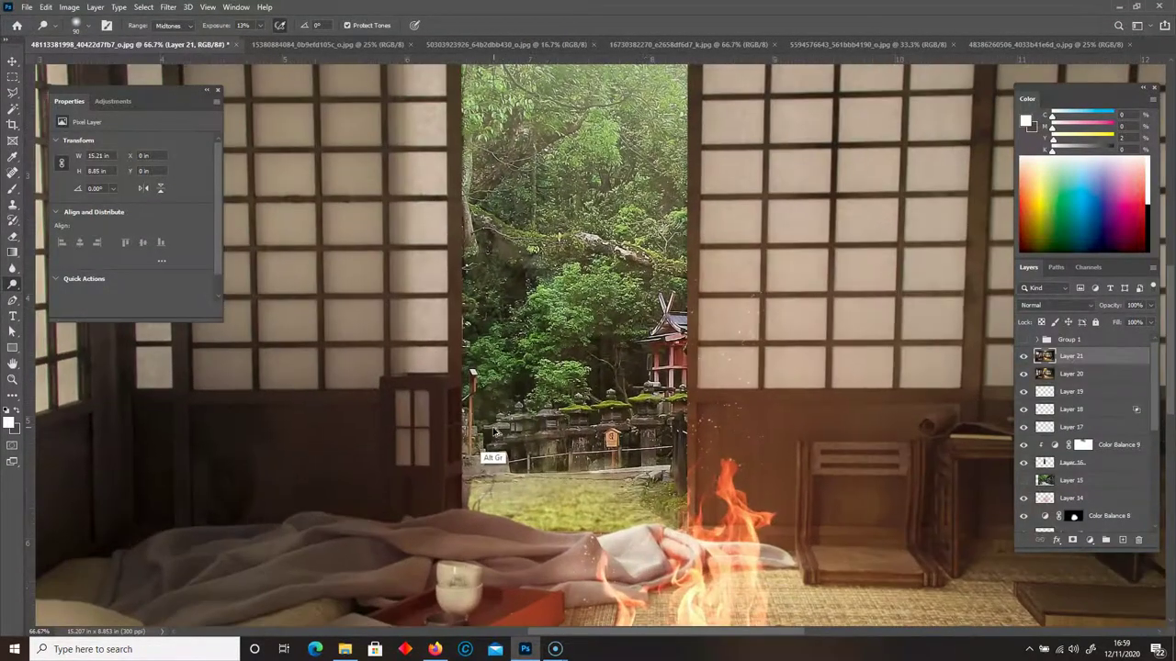
{"action": "scroll", "coordinate": [493, 430], "scroll_direction": "down", "scroll_amount": 2}
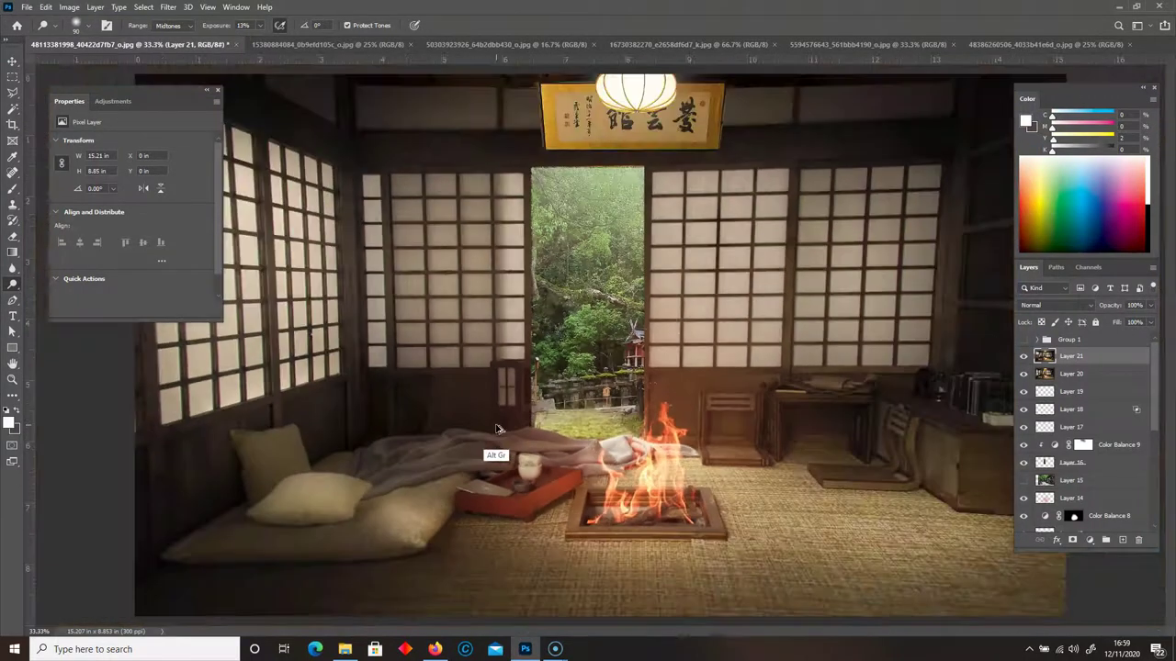
{"action": "scroll", "coordinate": [497, 429], "scroll_direction": "down", "scroll_amount": 1}
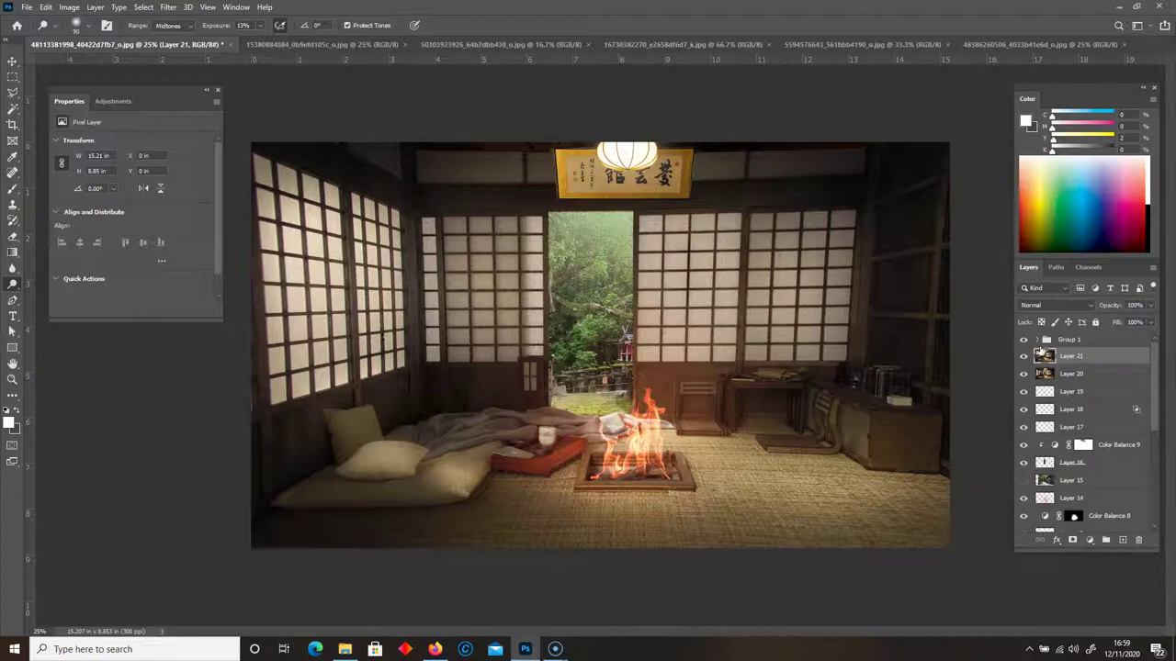
{"action": "left_click", "coordinate": [1023, 356]}
{"action": "left_click", "coordinate": [1023, 356]}
{"action": "scroll", "coordinate": [1065, 356], "scroll_direction": "down", "scroll_amount": 3}
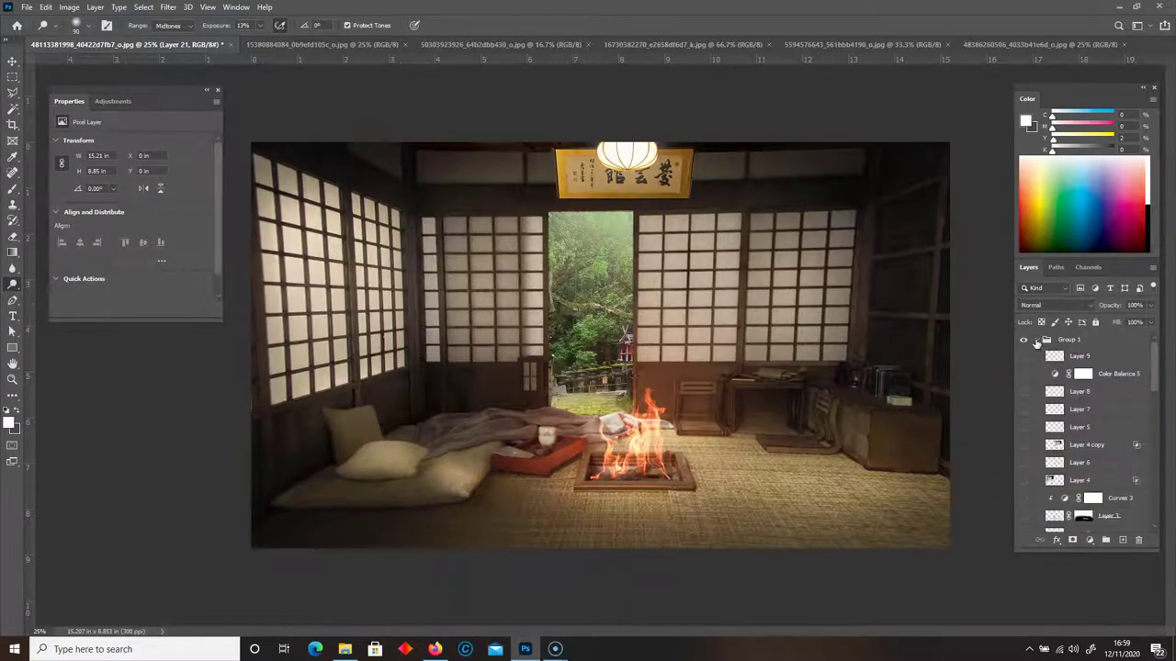
{"action": "scroll", "coordinate": [1038, 474], "scroll_direction": "down", "scroll_amount": 3}
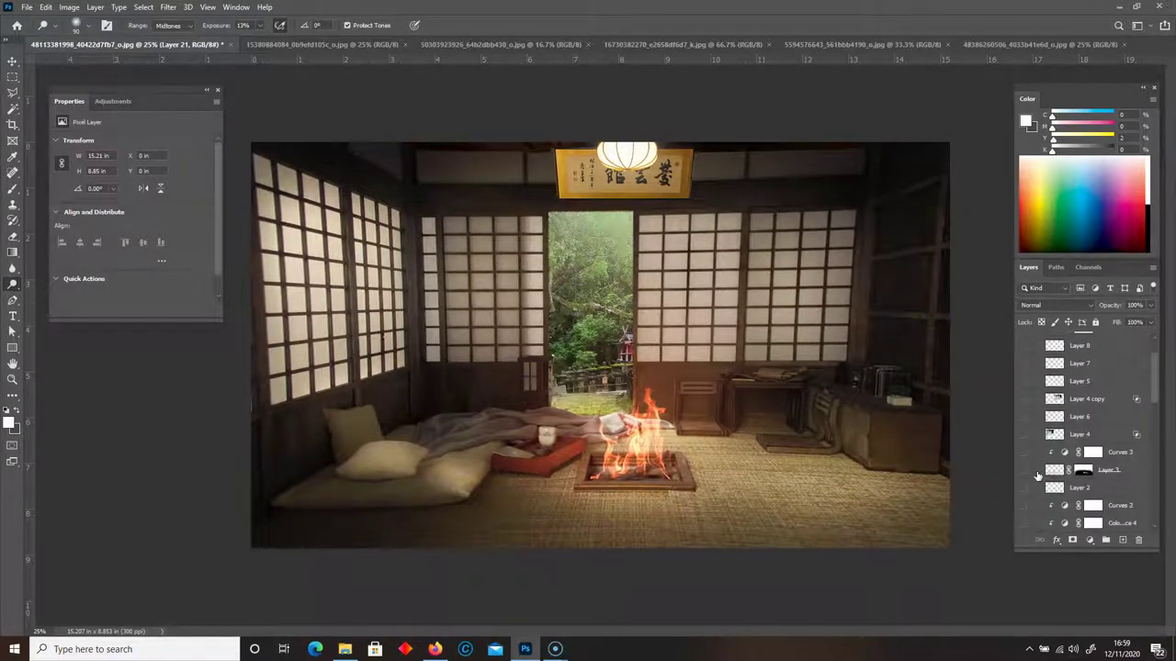
{"action": "scroll", "coordinate": [1037, 474], "scroll_direction": "up", "scroll_amount": 6}
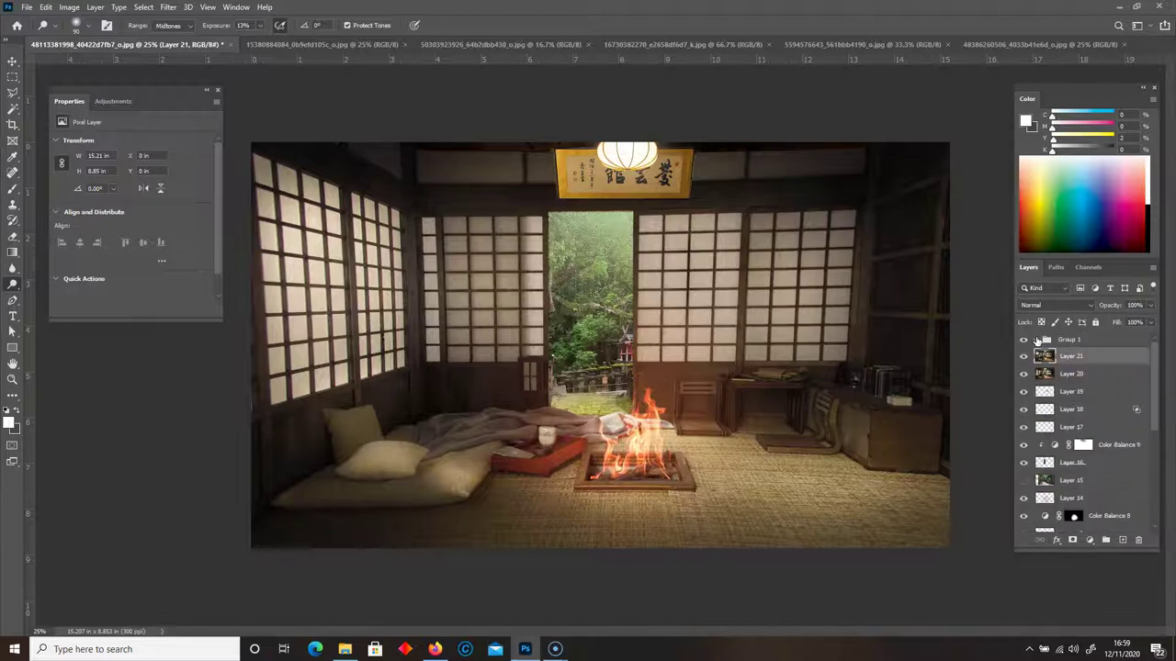
Group all layers from Layer 21 down to Color Lookup 2, leaving Curves 1 and Base outside the group
{"action": "left_click_drag", "start_coordinate": [1152, 370], "coordinate": [1157, 481]}
{"action": "left_click", "coordinate": [1138, 493]}
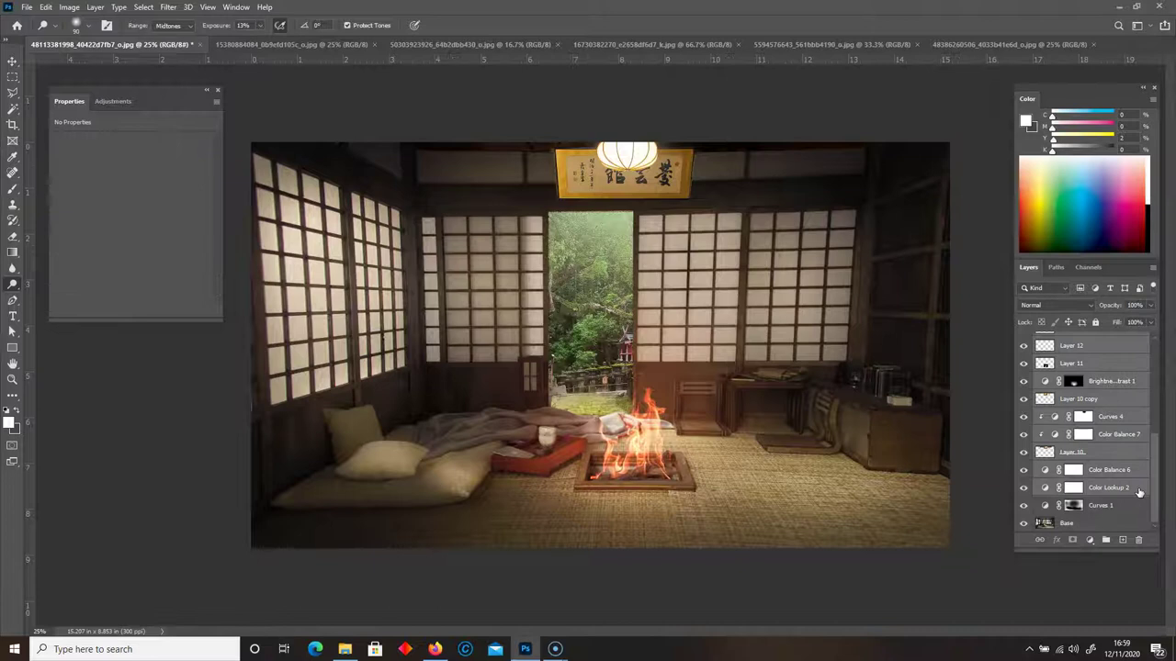
{"action": "key", "text": "ctrl+g"}
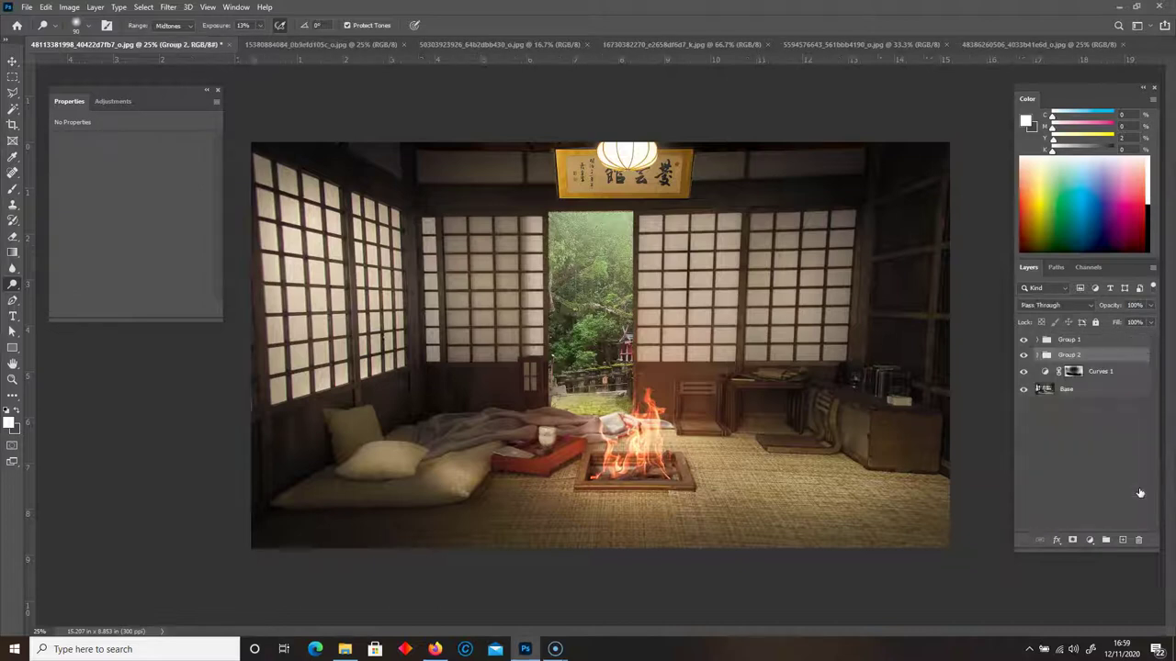
Hide Group 2 and turn on all the layers inside Group 1 to bring back the snowy version of the room
{"action": "left_click", "coordinate": [1023, 356]}
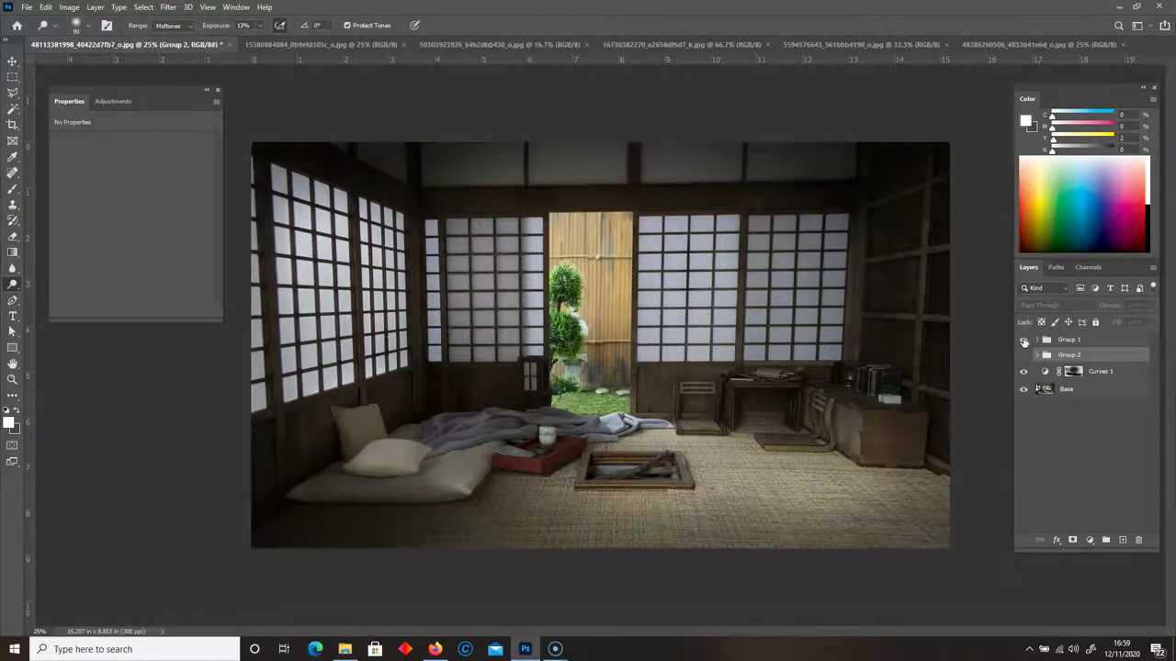
{"action": "left_click", "coordinate": [1041, 341]}
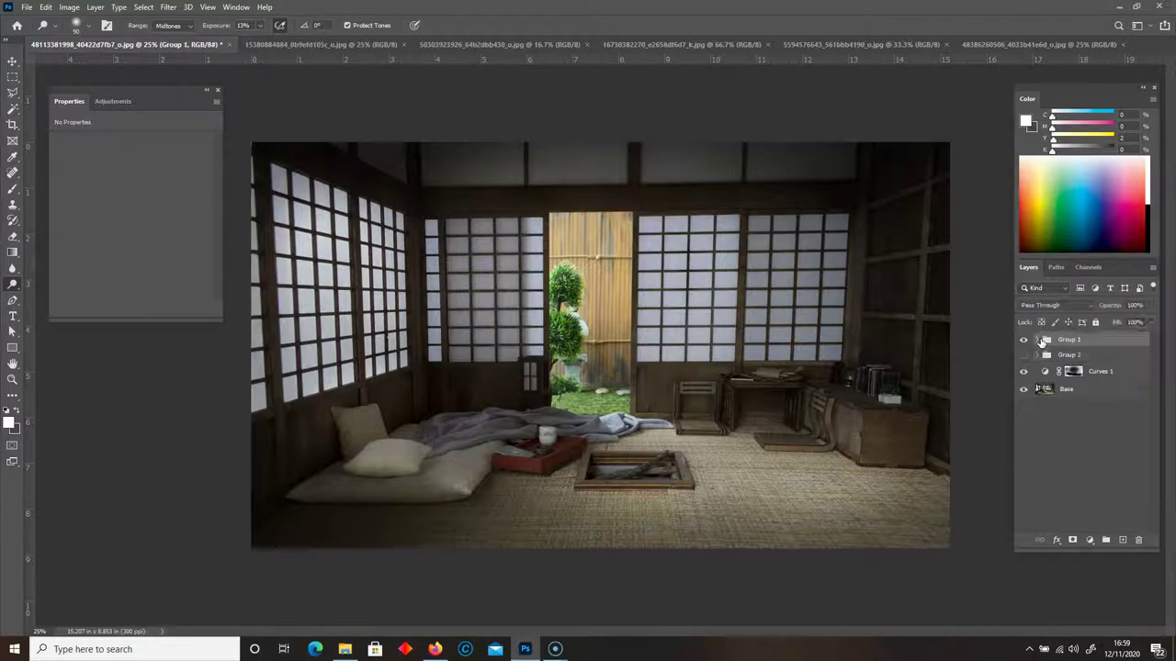
{"action": "left_click", "coordinate": [1036, 339]}
{"action": "left_click_drag", "start_coordinate": [1023, 368], "coordinate": [1027, 521]}
{"action": "left_click_drag", "start_coordinate": [1023, 456], "coordinate": [1028, 523]}
{"action": "left_click_drag", "start_coordinate": [1024, 472], "coordinate": [1025, 496]}
{"action": "left_click_drag", "start_coordinate": [1156, 439], "coordinate": [1162, 337]}
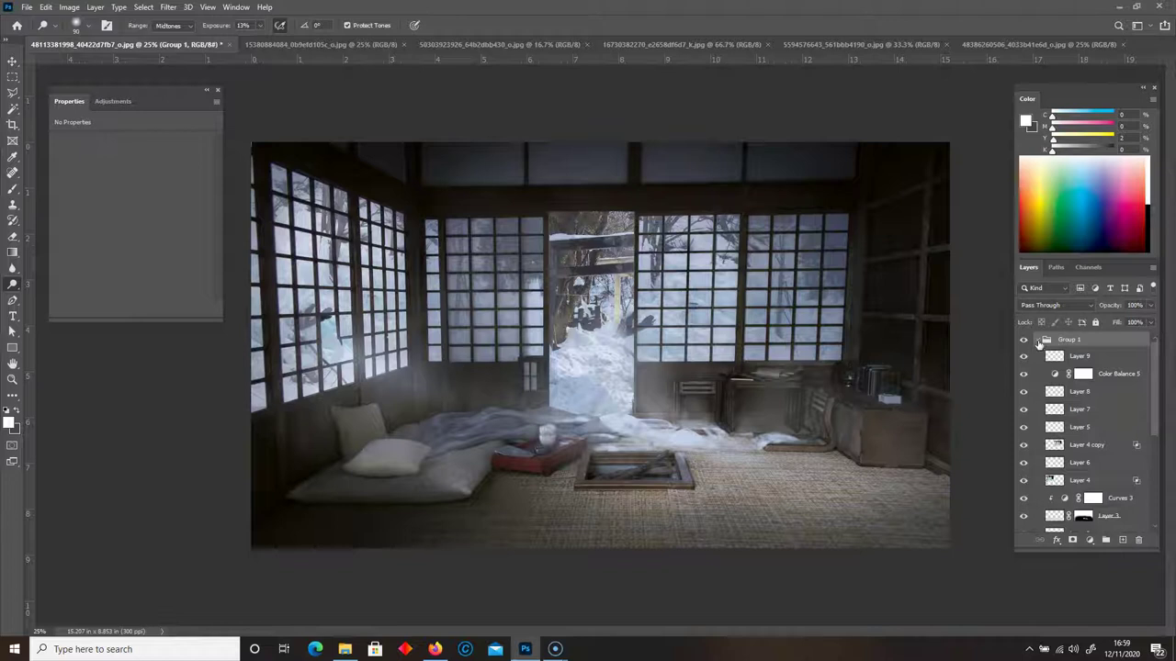
{"action": "left_click", "coordinate": [1037, 340]}
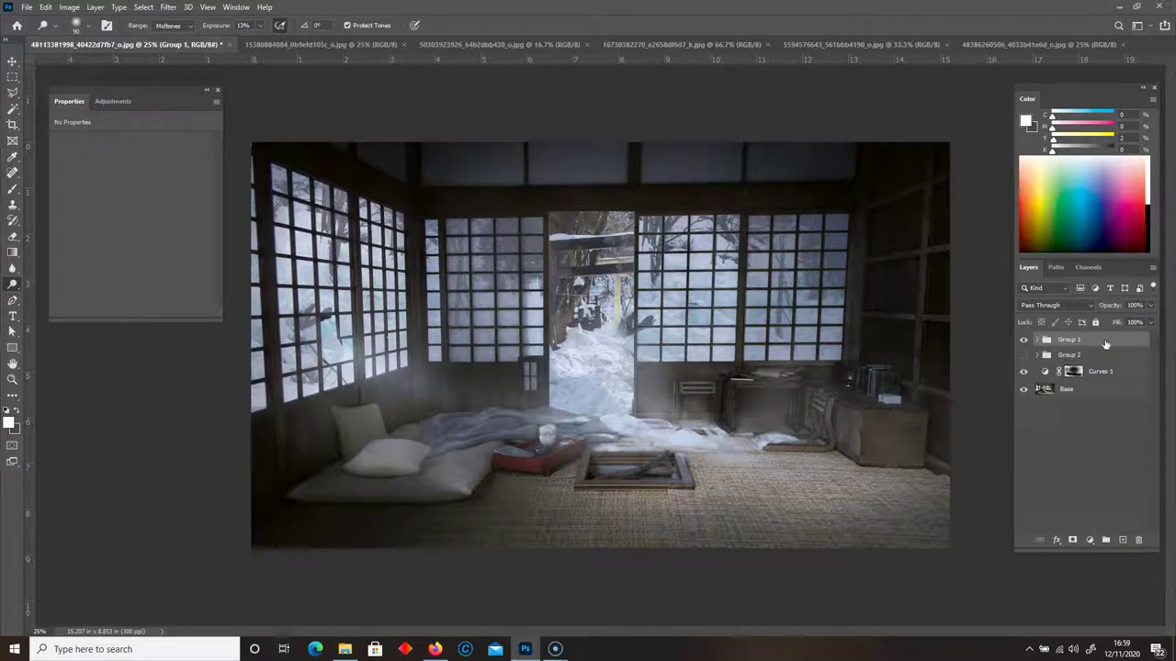
Stamp the snowy room into a new top layer, hide it together with Group 1, and show Group 2's warm room again
{"action": "key", "text": "ctrl+shift+alt+e"}
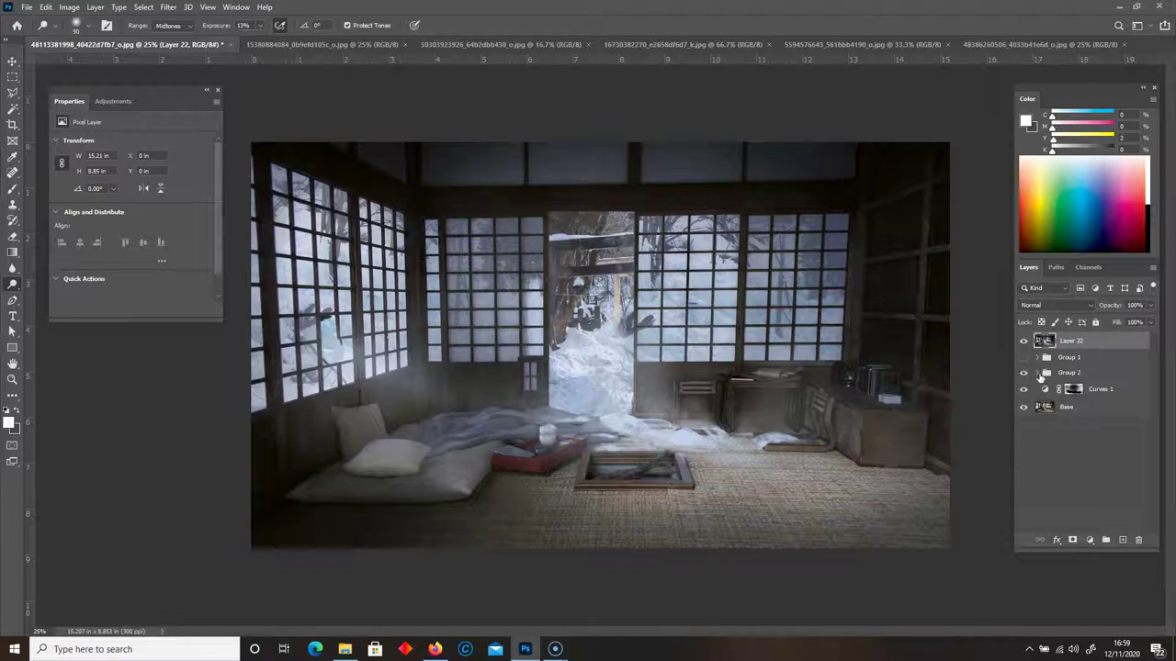
{"action": "left_click", "coordinate": [1023, 340]}
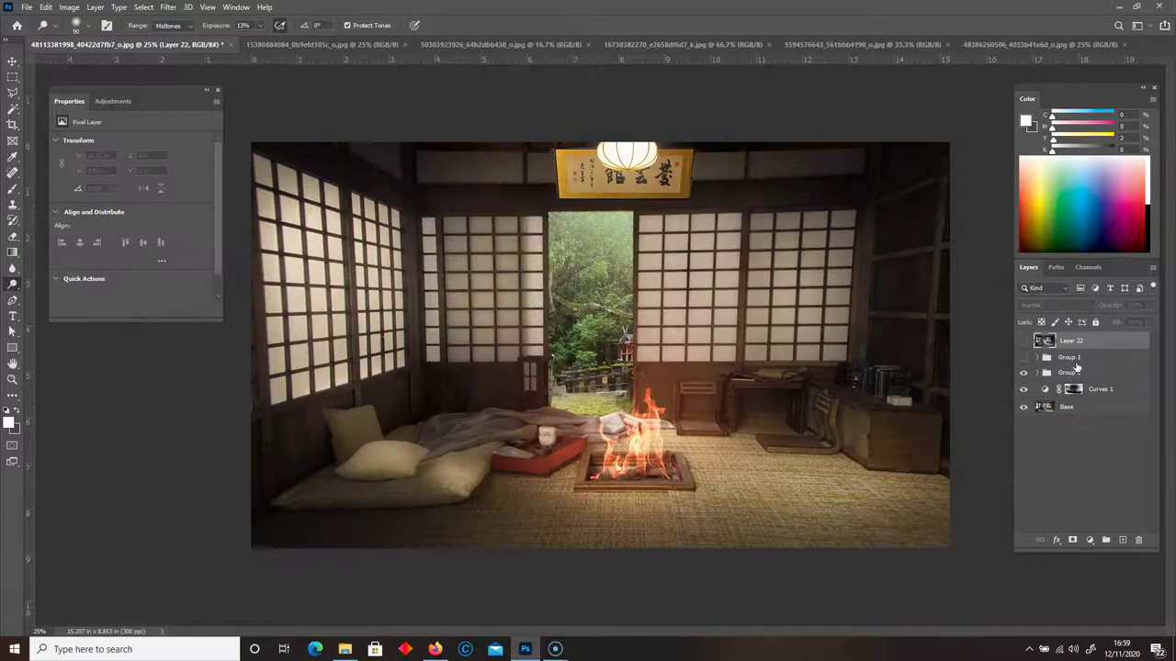
{"action": "left_click", "coordinate": [1092, 358]}
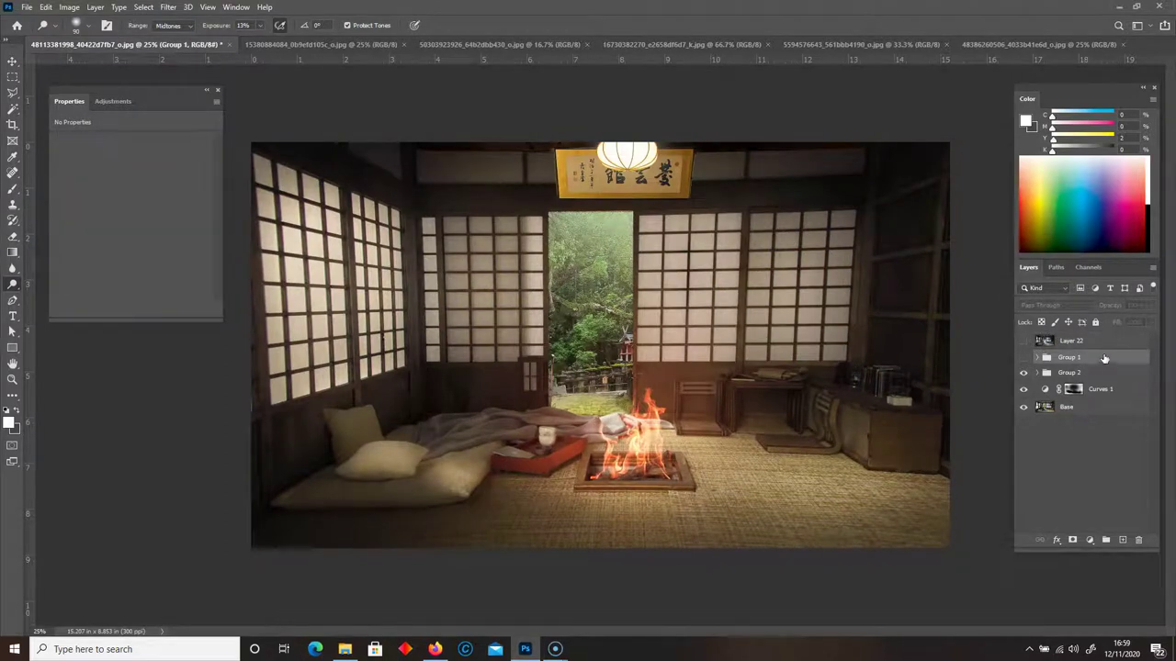
{"action": "left_click", "coordinate": [1109, 372]}
{"action": "left_click", "coordinate": [1103, 344]}
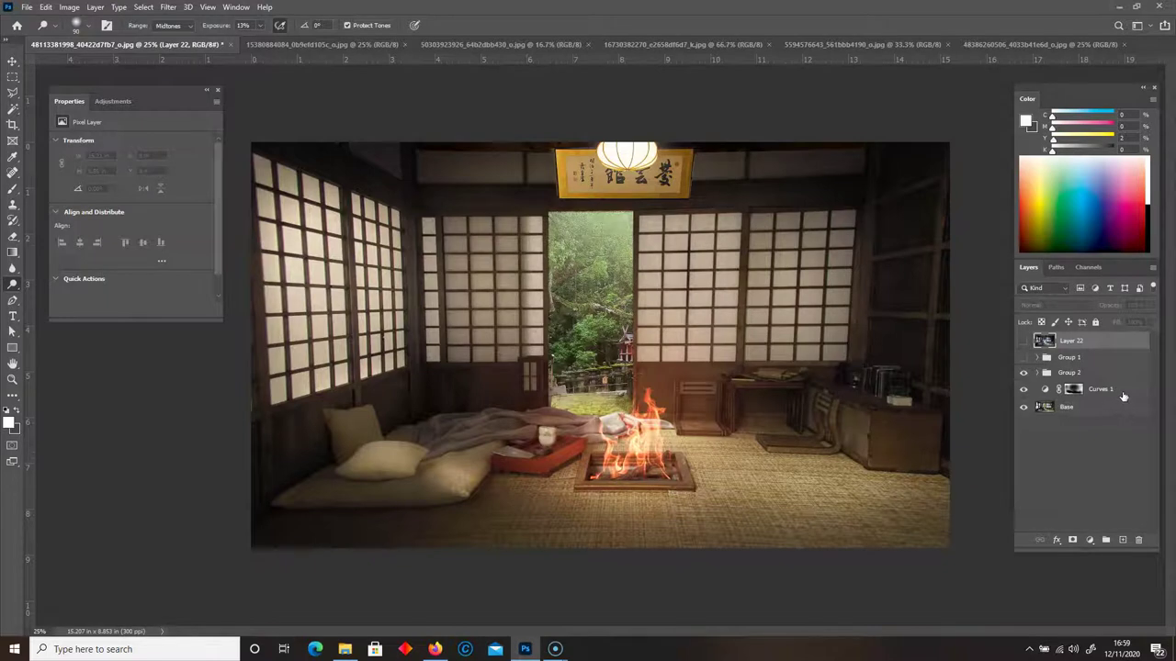
Move Layer 21 out of Group 2 to just below Layer 22, and hide Group 2
{"action": "left_click", "coordinate": [1114, 375]}
{"action": "left_click", "coordinate": [1037, 372]}
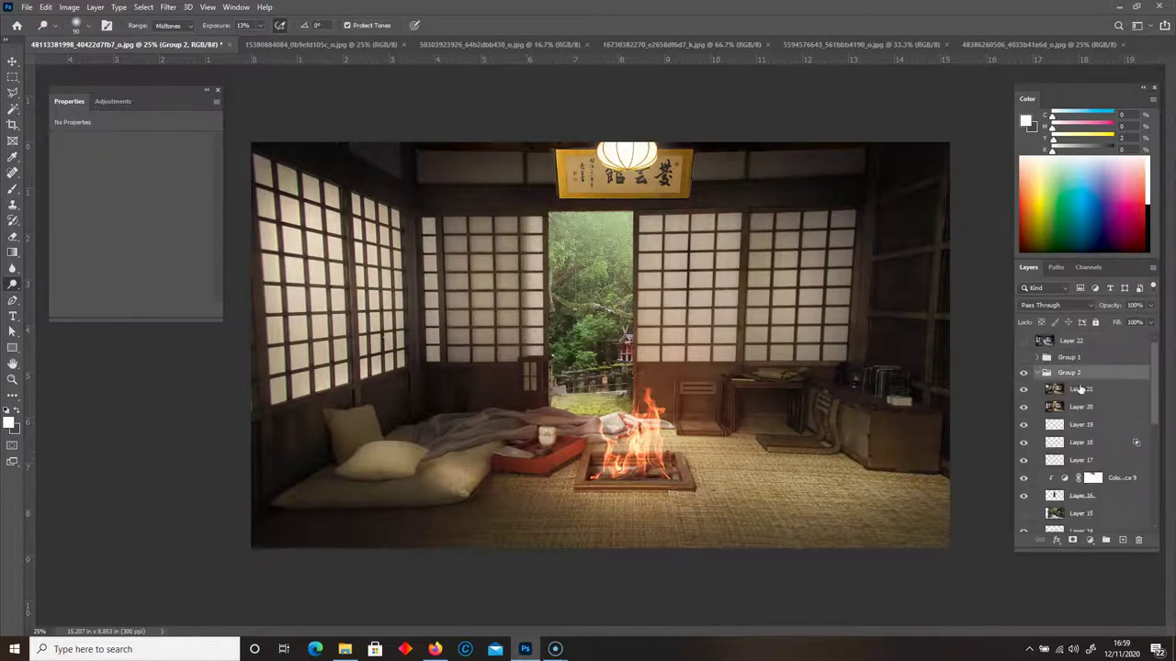
{"action": "left_click", "coordinate": [1052, 390]}
{"action": "left_click", "coordinate": [1024, 390]}
{"action": "left_click", "coordinate": [1023, 389]}
{"action": "left_click_drag", "start_coordinate": [1056, 393], "coordinate": [1056, 357]}
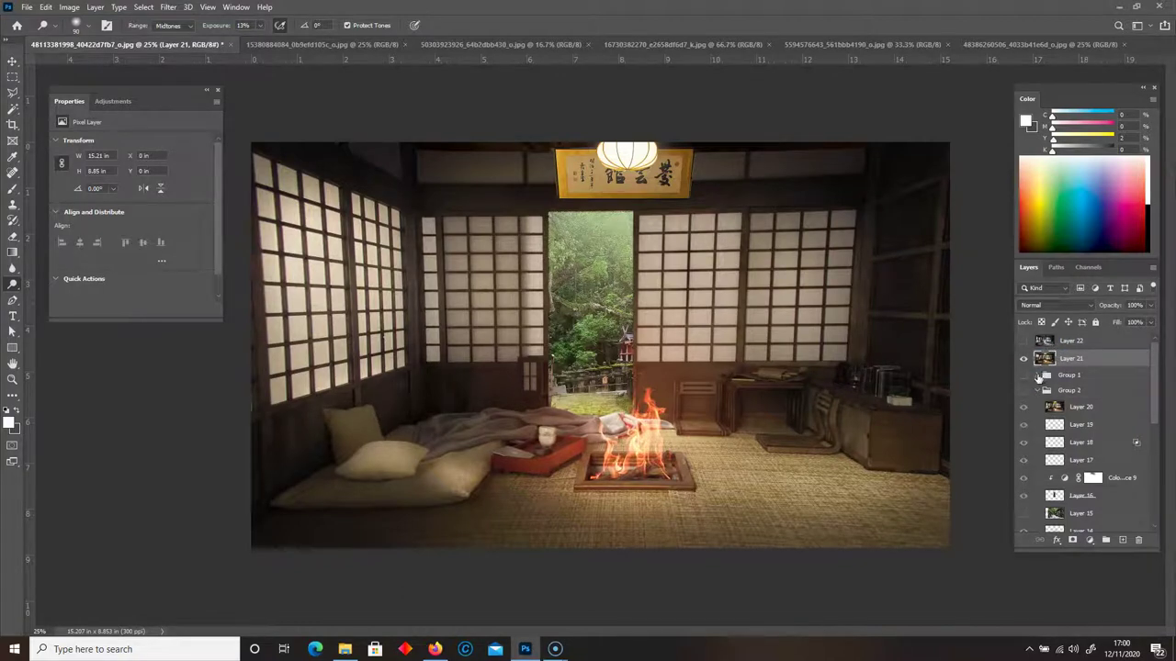
Look through the layers inside the two groups, leaving both Group 1 and Group 2 collapsed
{"action": "left_click", "coordinate": [1036, 375]}
{"action": "left_click", "coordinate": [1036, 376]}
{"action": "left_click", "coordinate": [1036, 376]}
{"action": "left_click", "coordinate": [1036, 375]}
{"action": "left_click", "coordinate": [1036, 376]}
{"action": "left_click_drag", "start_coordinate": [1146, 361], "coordinate": [1158, 449]}
{"action": "scroll", "coordinate": [1044, 478], "scroll_direction": "up", "scroll_amount": 8}
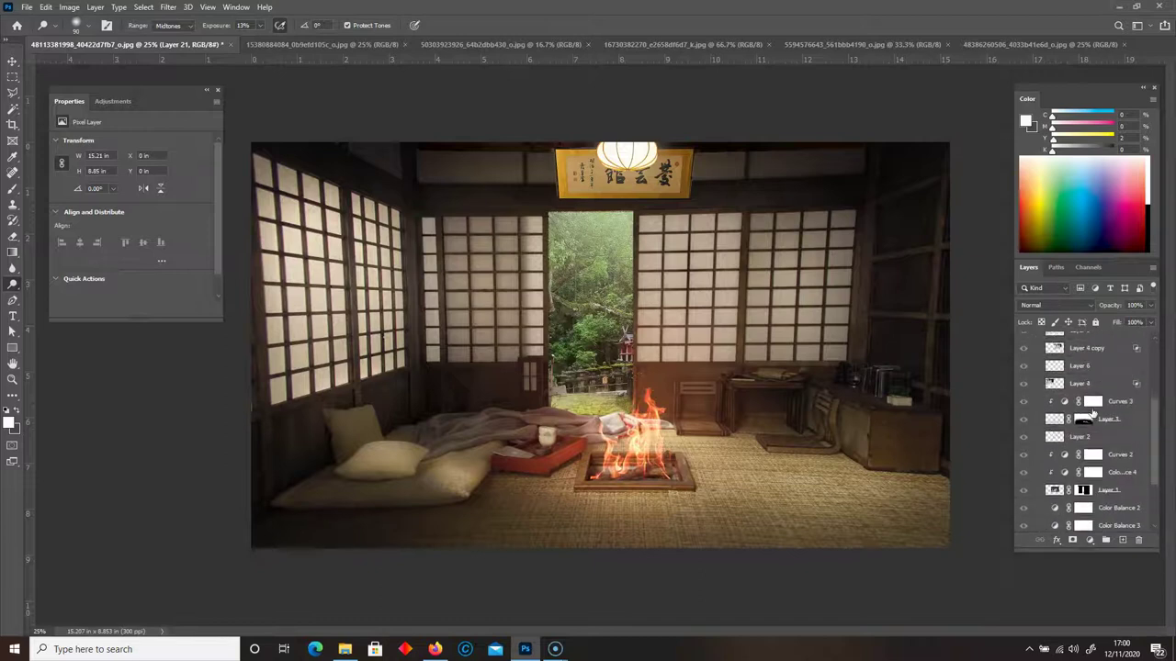
{"action": "left_click", "coordinate": [1036, 376]}
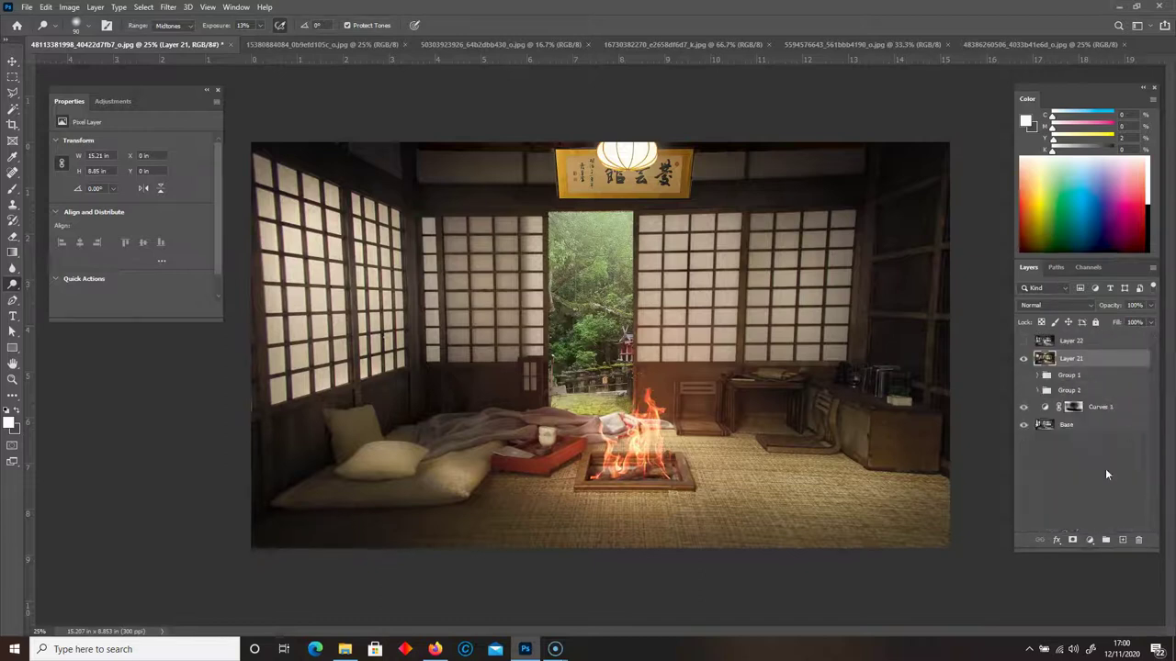
Compare the snowy room in Layer 22 with the warm room in Layer 21 by switching Layer 22's visibility repeatedly
{"action": "left_click", "coordinate": [1023, 358]}
{"action": "left_click", "coordinate": [1024, 342]}
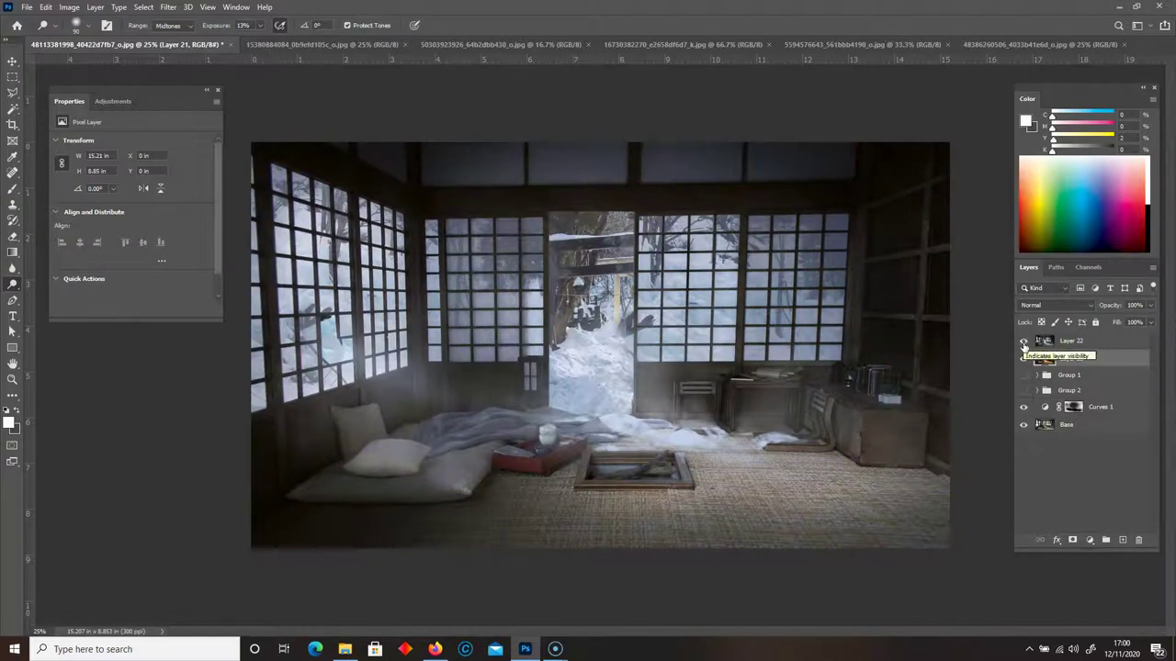
{"action": "left_click", "coordinate": [1023, 341]}
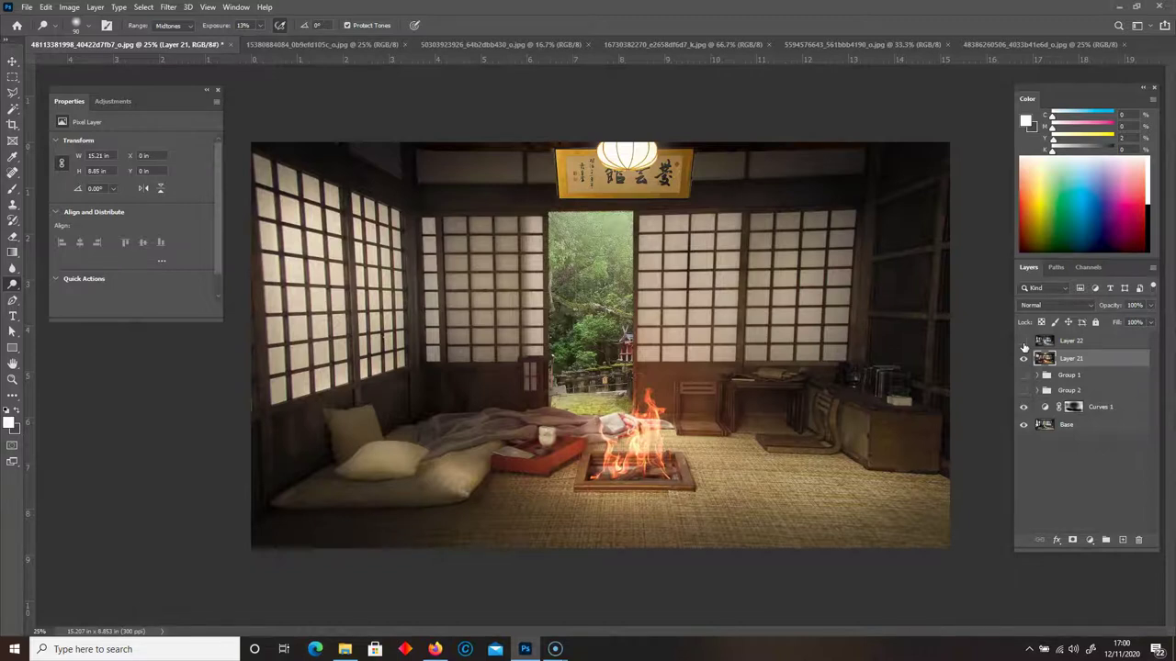
{"action": "left_click", "coordinate": [1024, 344]}
{"action": "left_click", "coordinate": [1024, 343]}
{"action": "left_click", "coordinate": [1024, 344]}
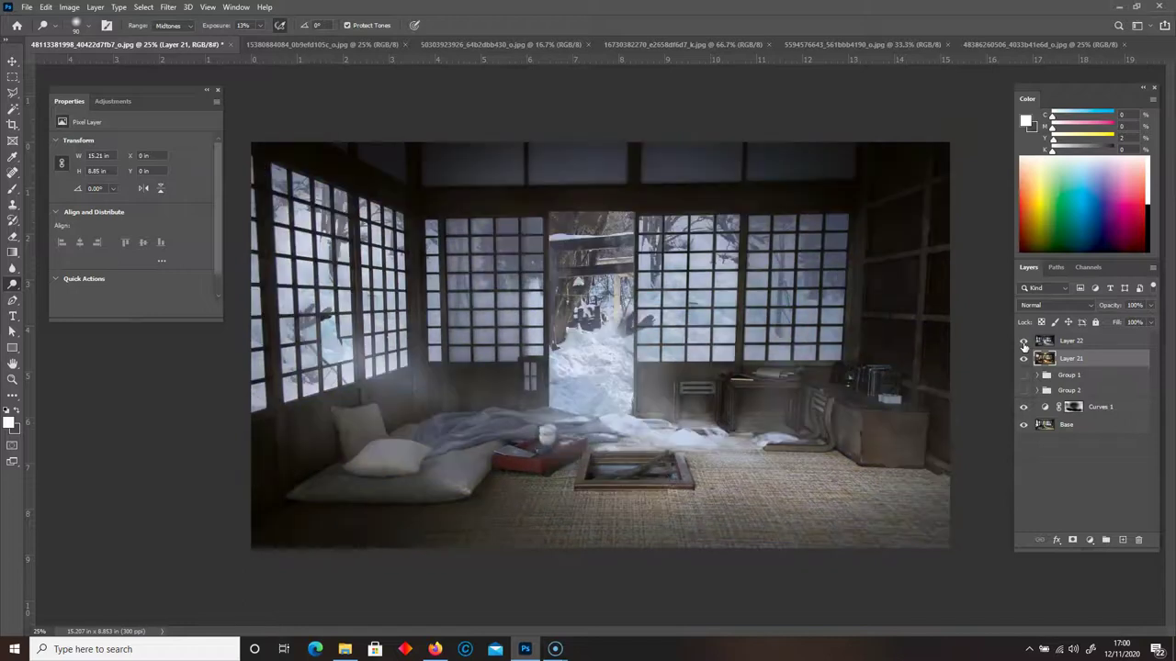
{"action": "left_click", "coordinate": [1024, 343]}
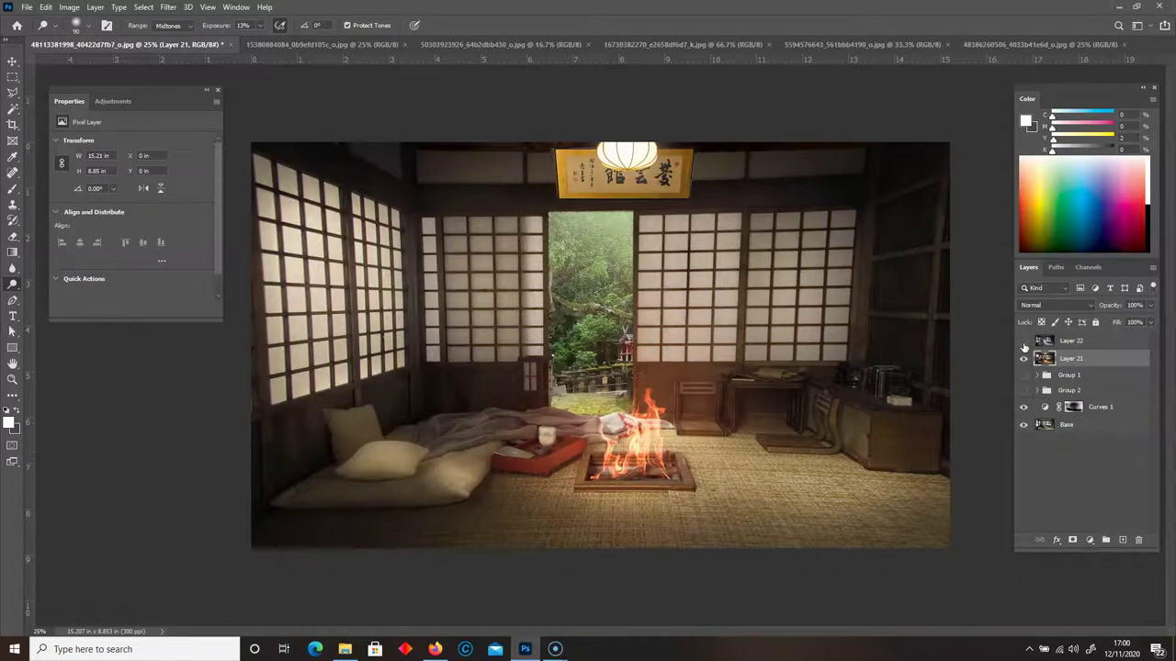
{"action": "left_click", "coordinate": [1024, 343]}
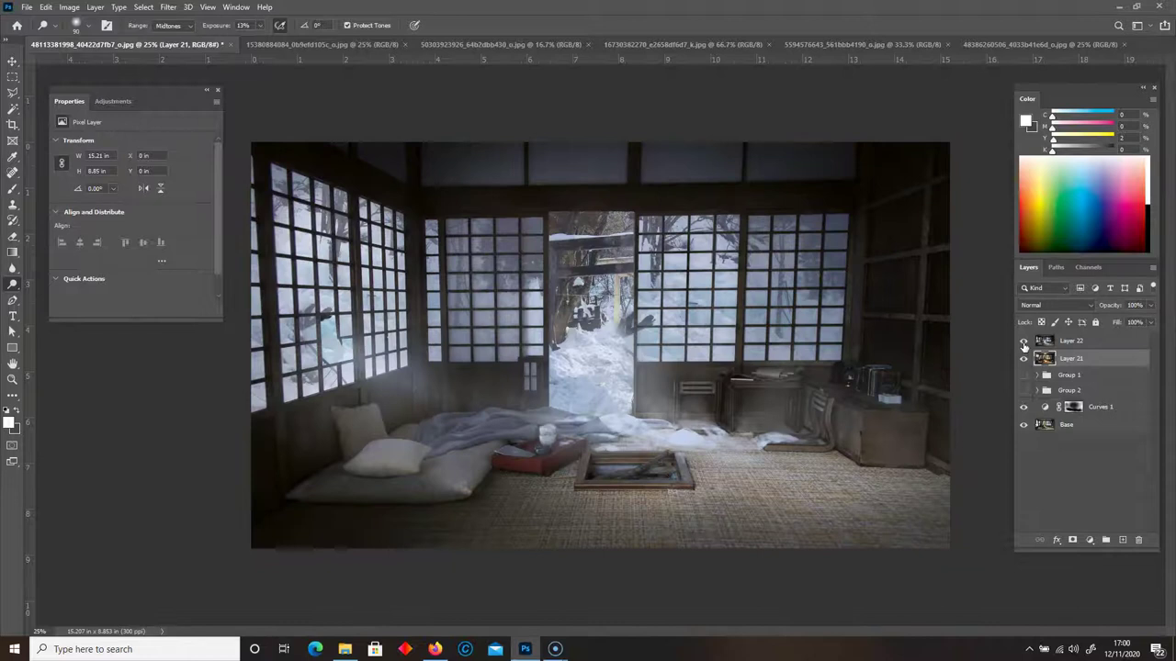
{"action": "left_click", "coordinate": [1024, 343]}
{"action": "left_click", "coordinate": [1024, 344]}
{"action": "left_click", "coordinate": [1024, 344]}
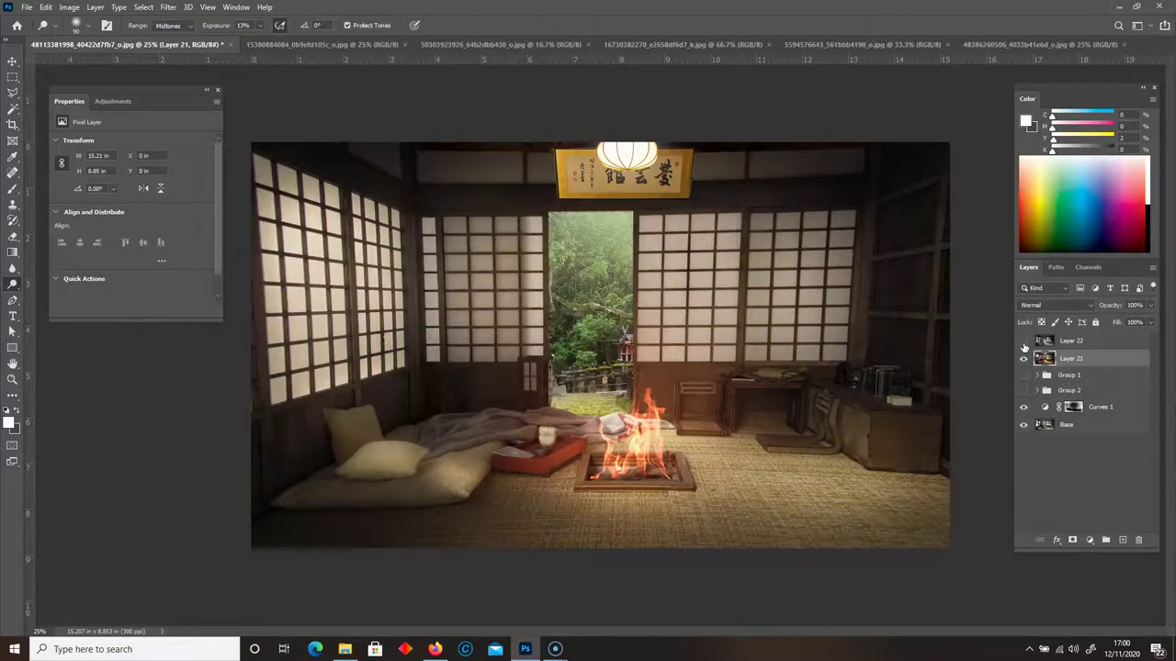
{"action": "left_click", "coordinate": [1024, 343]}
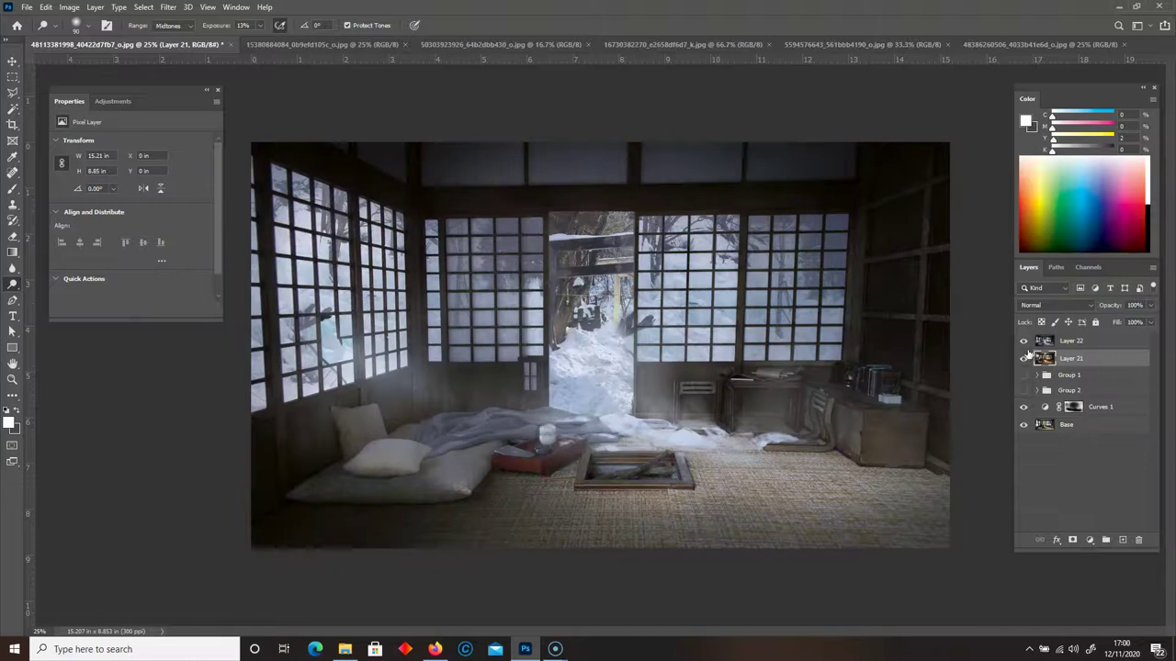
Hide Layer 21 and Layer 22 to view the base room, and look through the layers in Group 2
{"action": "left_click", "coordinate": [1024, 358]}
{"action": "left_click", "coordinate": [1024, 341]}
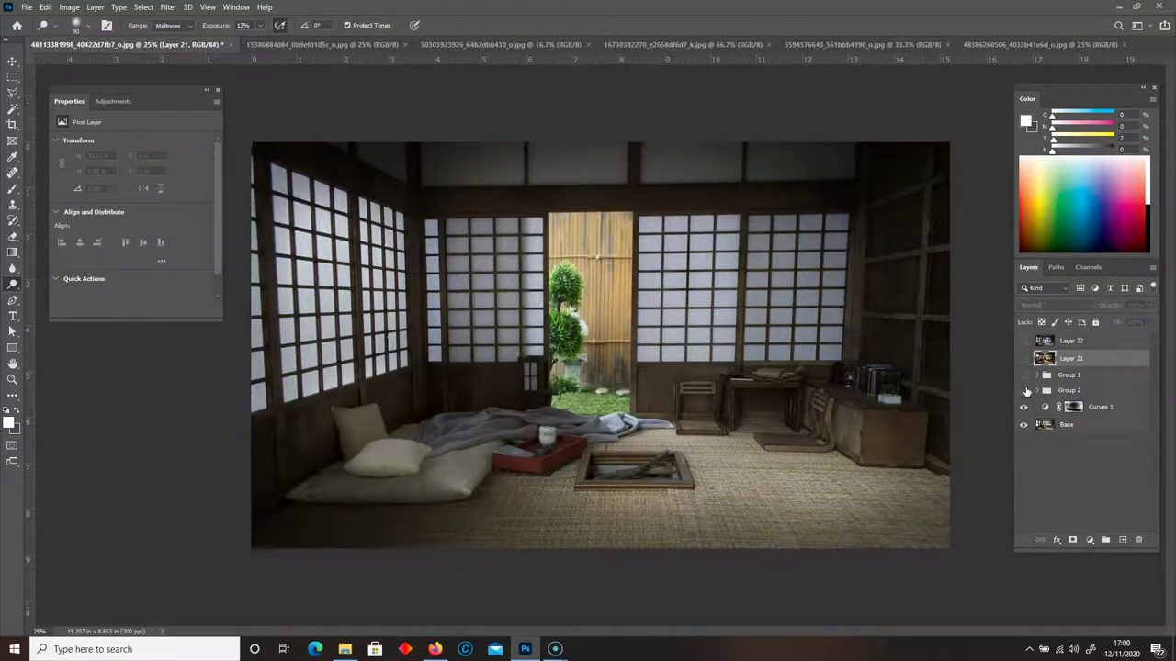
{"action": "left_click", "coordinate": [1037, 390]}
{"action": "left_click_drag", "start_coordinate": [1160, 367], "coordinate": [1162, 490]}
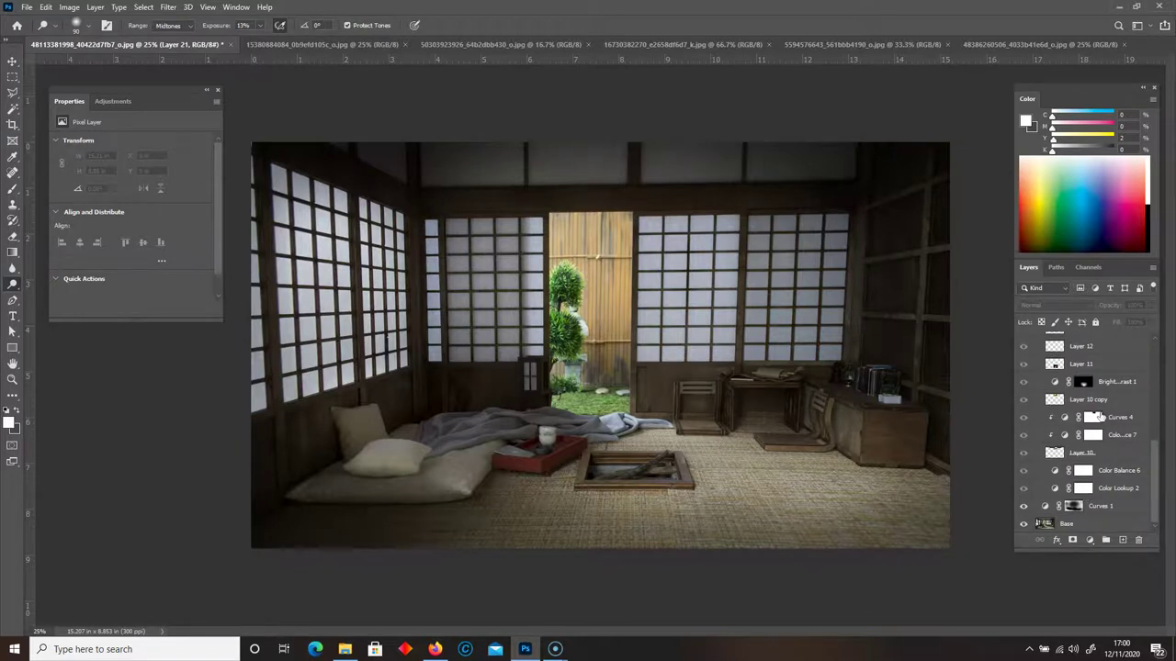
{"action": "scroll", "coordinate": [1116, 447], "scroll_direction": "up", "scroll_amount": 3}
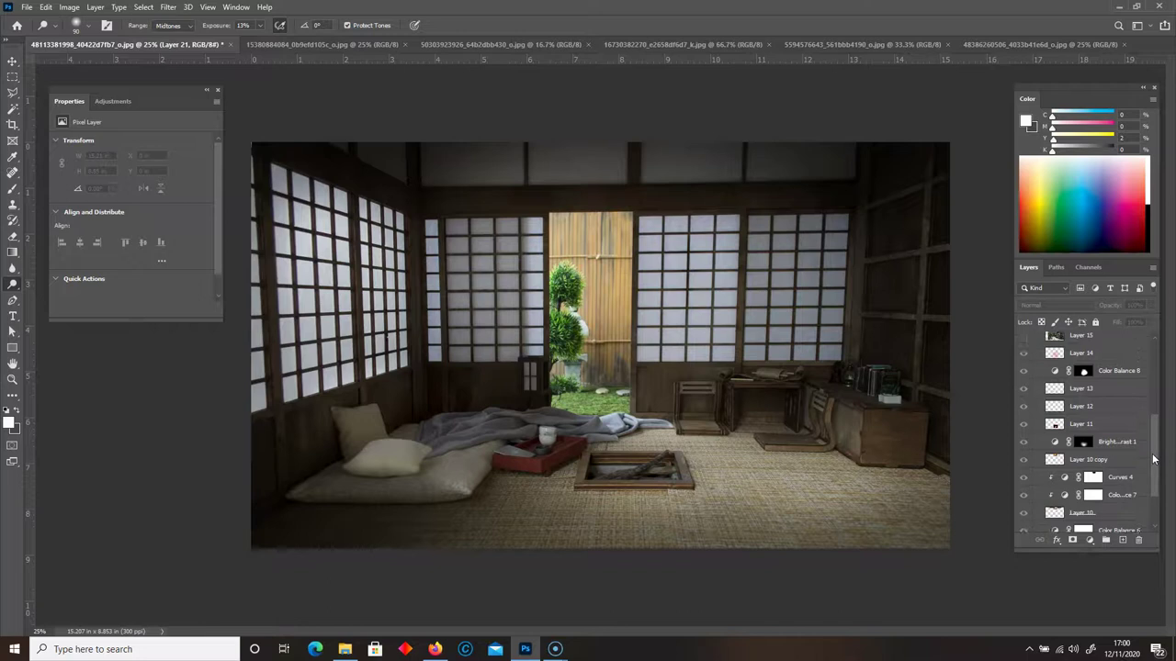
{"action": "left_click_drag", "start_coordinate": [1153, 442], "coordinate": [1155, 408]}
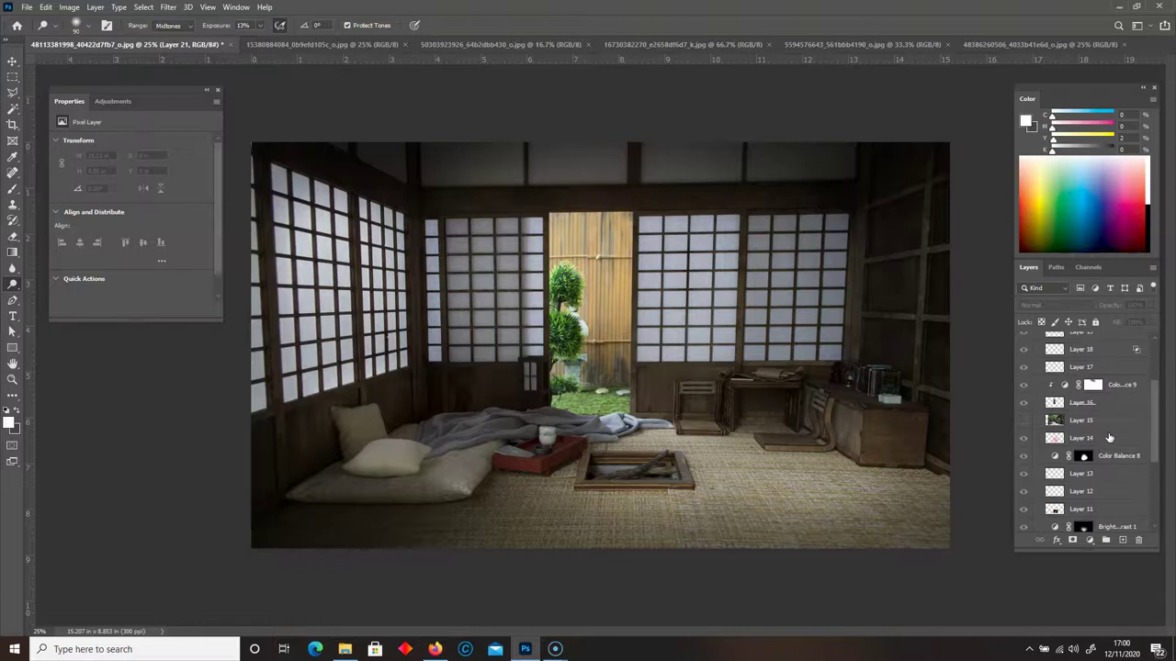
{"action": "scroll", "coordinate": [1128, 407], "scroll_direction": "up", "scroll_amount": 1}
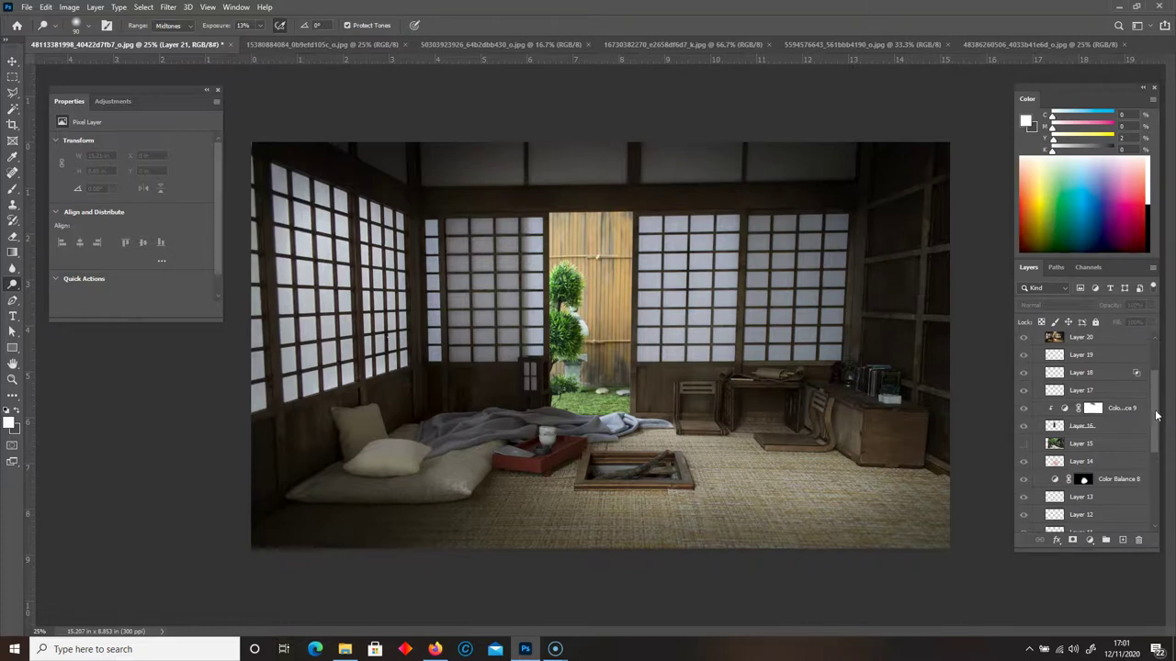
{"action": "scroll", "coordinate": [1129, 414], "scroll_direction": "up", "scroll_amount": 3}
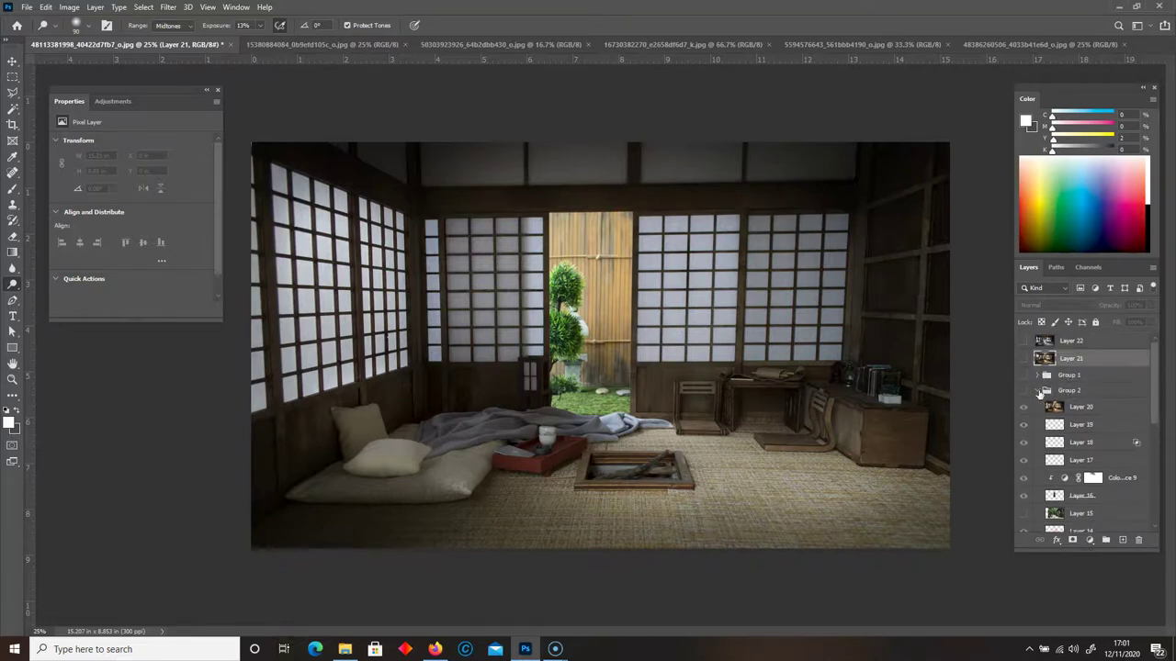
{"action": "left_click", "coordinate": [1039, 392]}
Turn Layer 21 and Layer 22 back on and compare the two versions again, leaving the snowy room showing
{"action": "left_click", "coordinate": [1023, 358]}
{"action": "left_click", "coordinate": [1023, 344]}
{"action": "left_click", "coordinate": [1023, 343]}
{"action": "left_click", "coordinate": [1023, 342]}
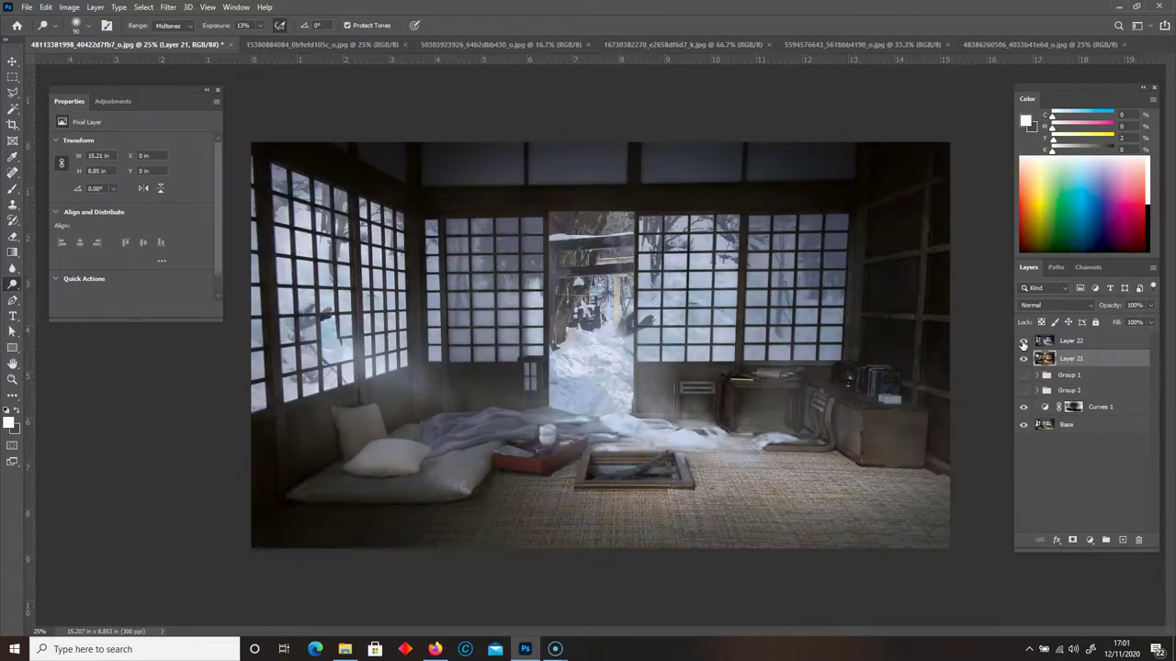